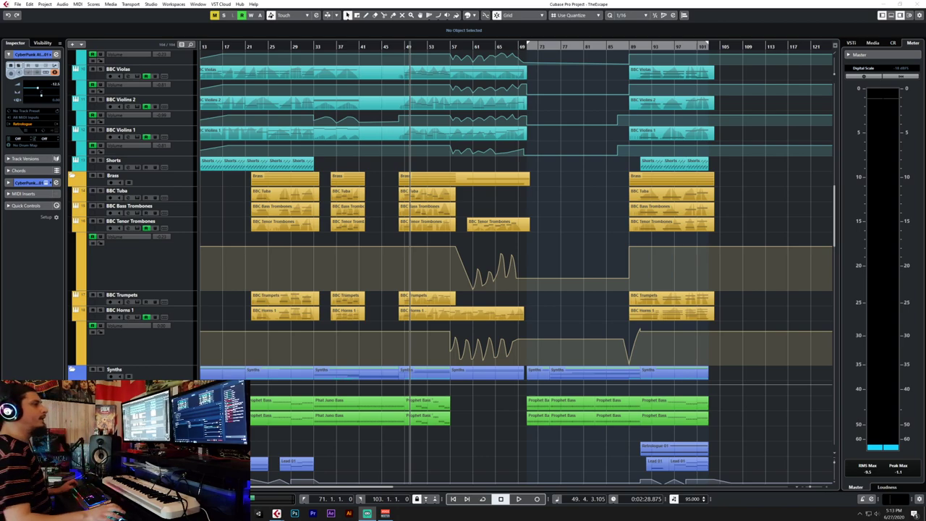
Look over the arrangement's group, strings, brass, synth, drum and FX tracks and their volume automation.
scroll(752, 184, up, 6)
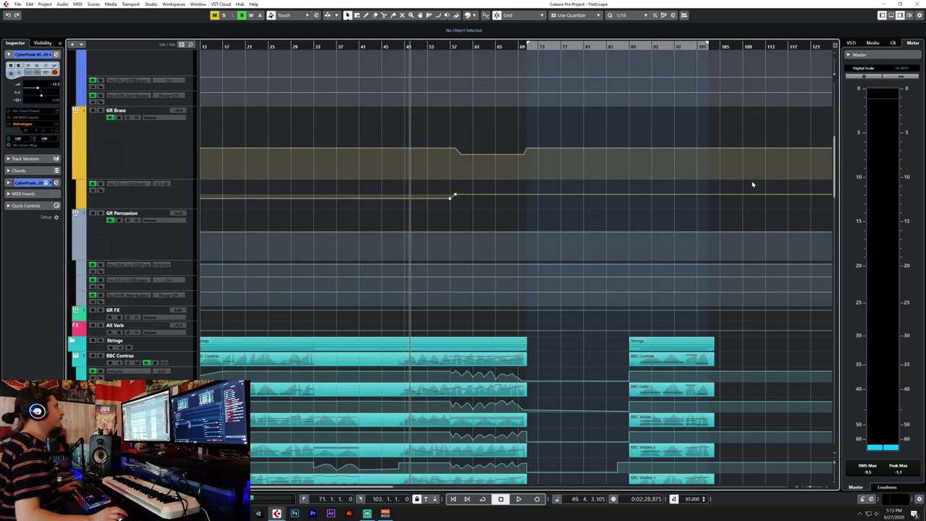
scroll(752, 176, down, 2)
scroll(752, 176, down, 3)
scroll(750, 170, up, 10)
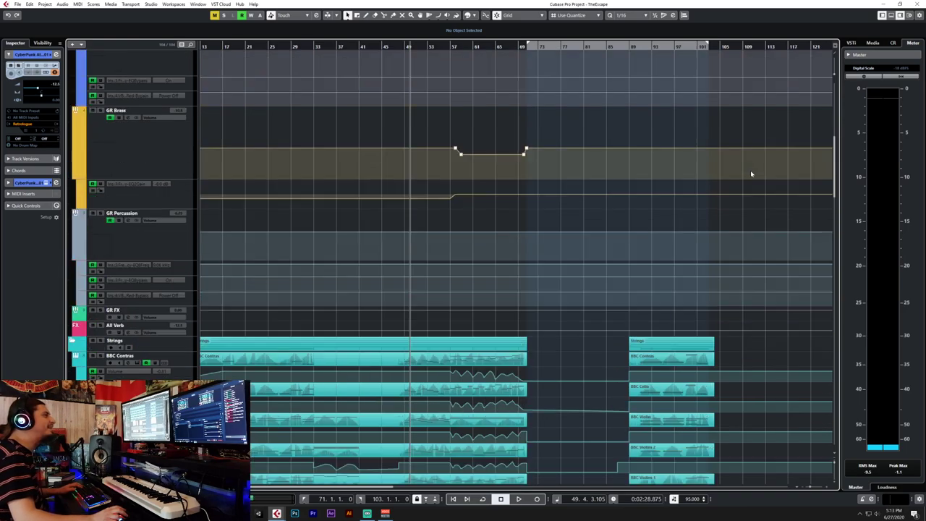
scroll(751, 170, down, 8)
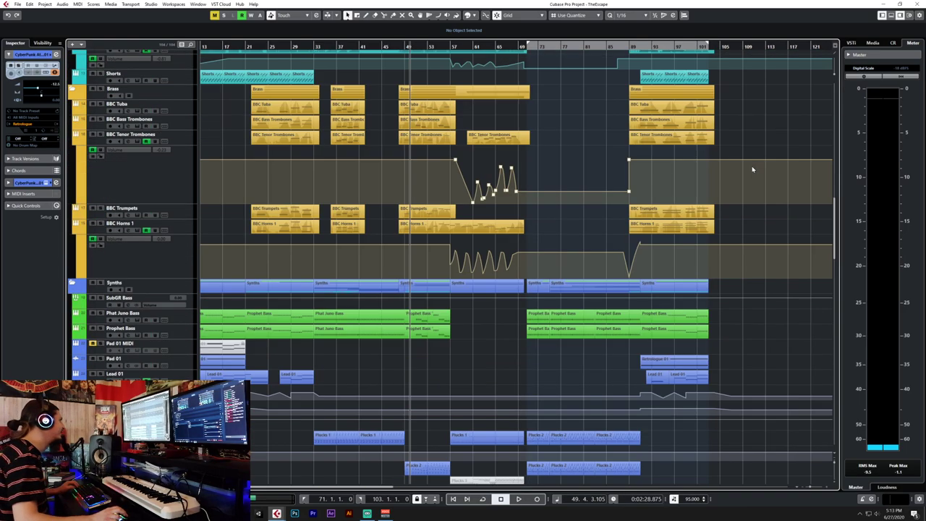
scroll(751, 165, up, 3)
scroll(571, 205, up, 3)
scroll(559, 202, down, 4)
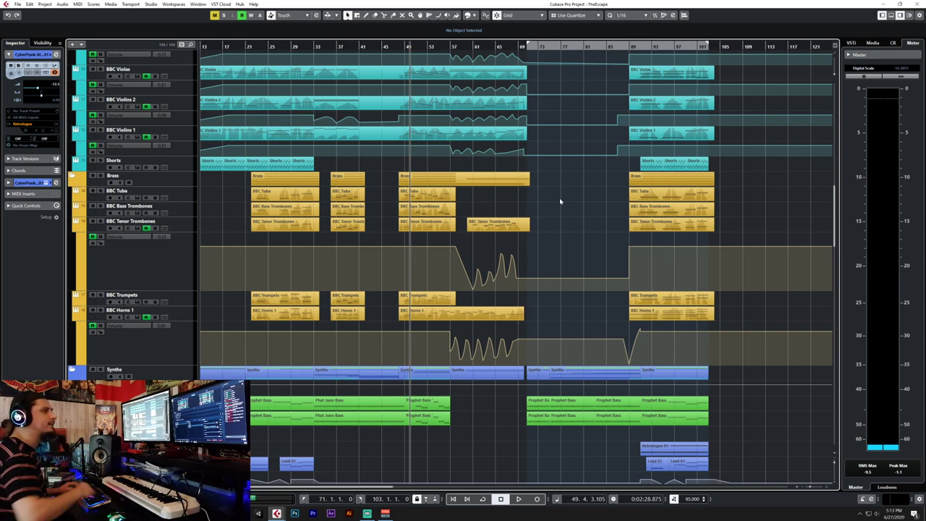
scroll(567, 197, up, 3)
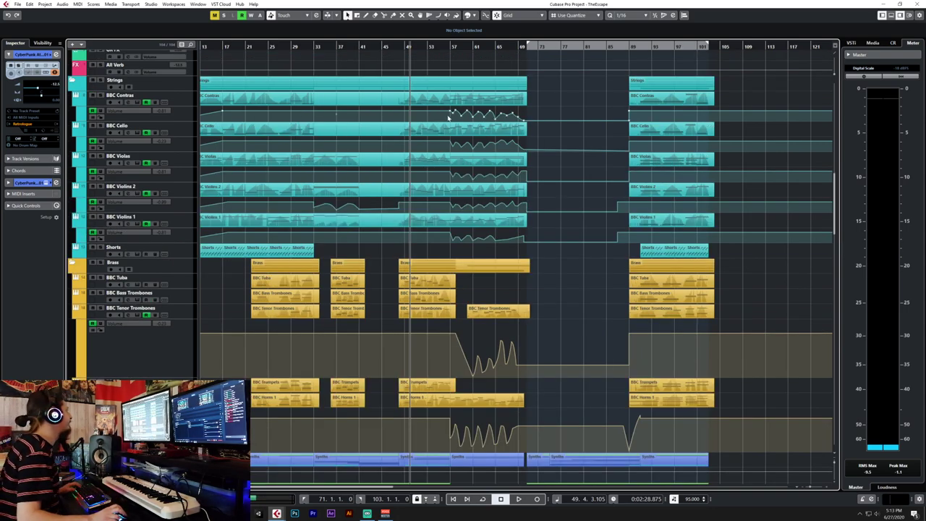
scroll(408, 210, down, 12)
scroll(394, 268, up, 3)
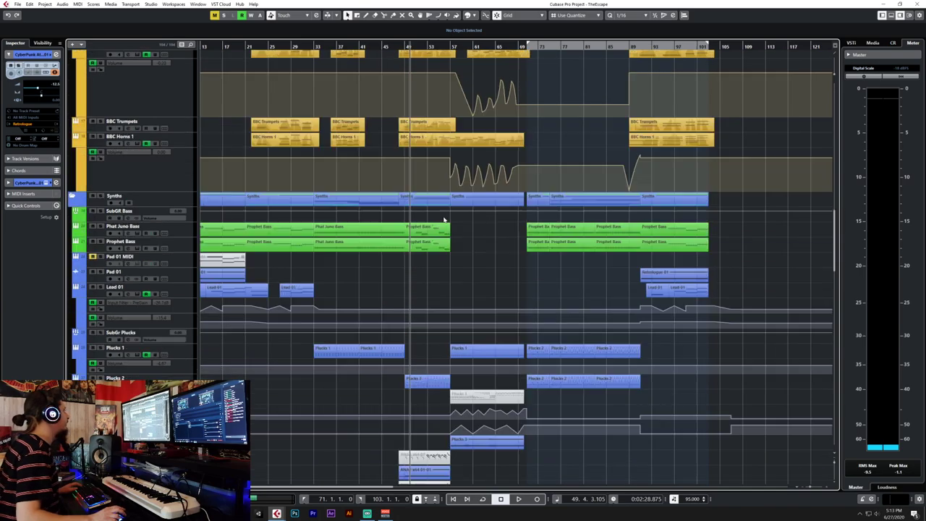
scroll(434, 269, left, 4)
scroll(597, 284, down, 15)
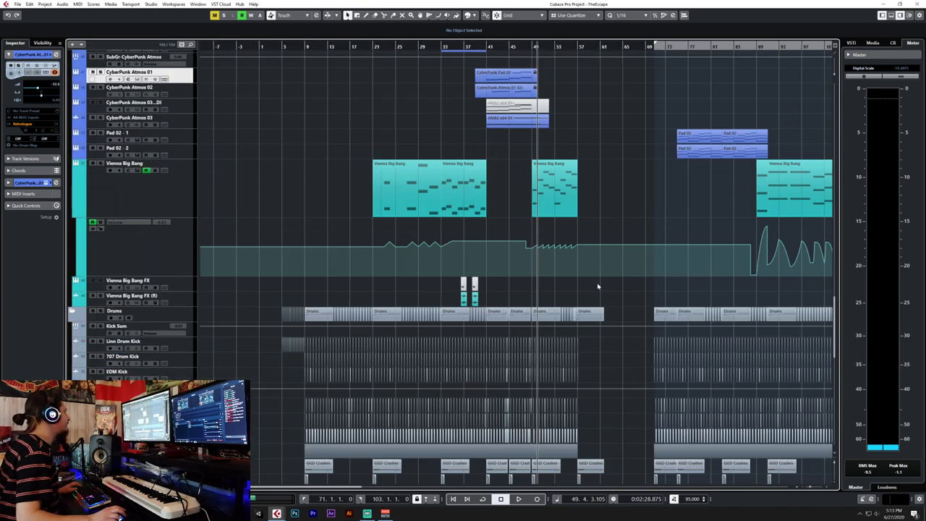
scroll(597, 285, down, 5)
scroll(475, 302, up, 10)
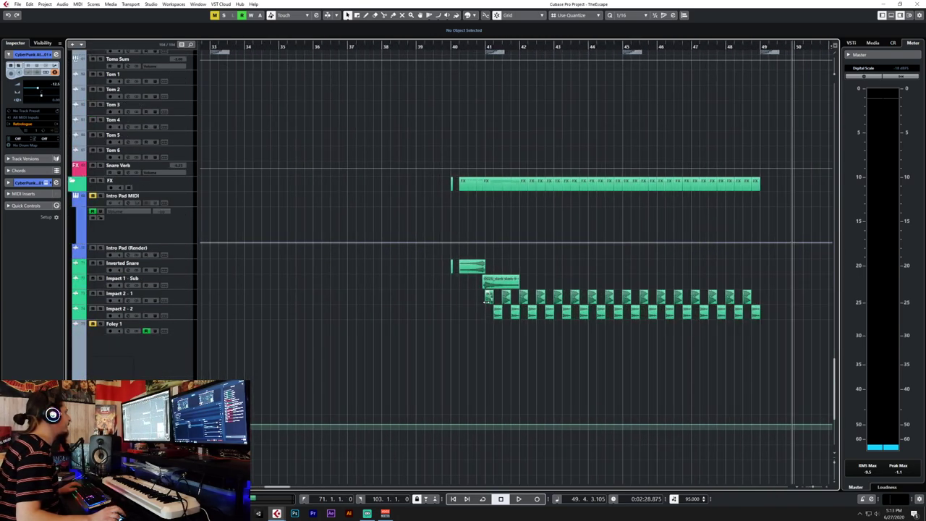
Select and copy the Inverted Snare and Impact clips between bars 40 and 49.
drag(470, 304, 807, 326)
drag(431, 263, 734, 335)
scroll(734, 335, right, 3)
scroll(733, 334, down, 3)
scroll(733, 334, right, 10)
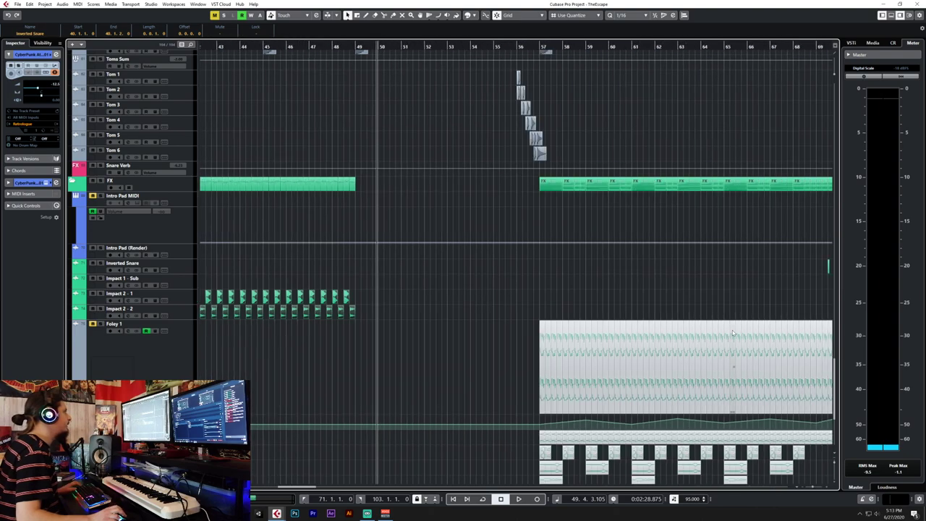
Set the quantize grid to 1/1 and place the project cursor at bar 102.
click(646, 44)
scroll(647, 43, up, 5)
click(650, 14)
click(637, 23)
click(685, 43)
scroll(455, 293, down, 5)
scroll(453, 290, down, 3)
scroll(450, 287, up, 3)
scroll(415, 269, left, 8)
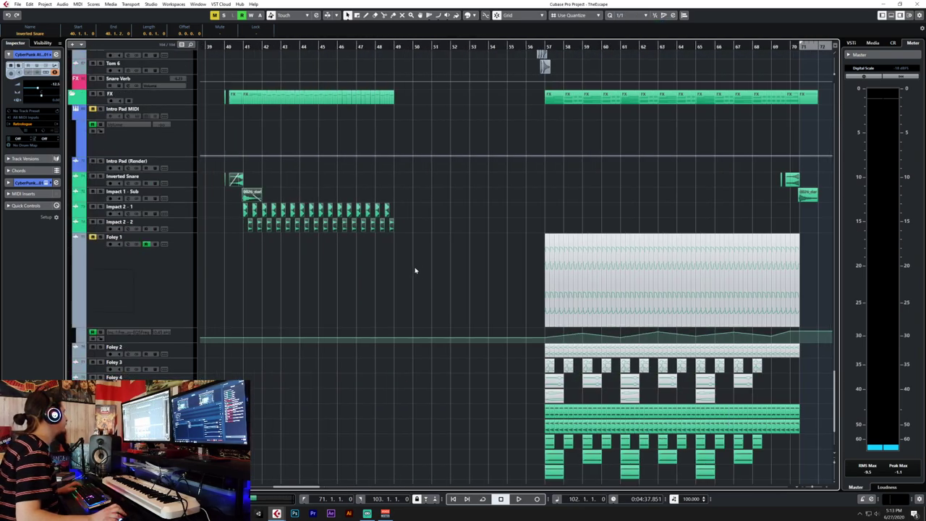
Paste the copied FX clips at bar 102, starting on the Inverted Snare track.
scroll(416, 270, right, 8)
click(190, 182)
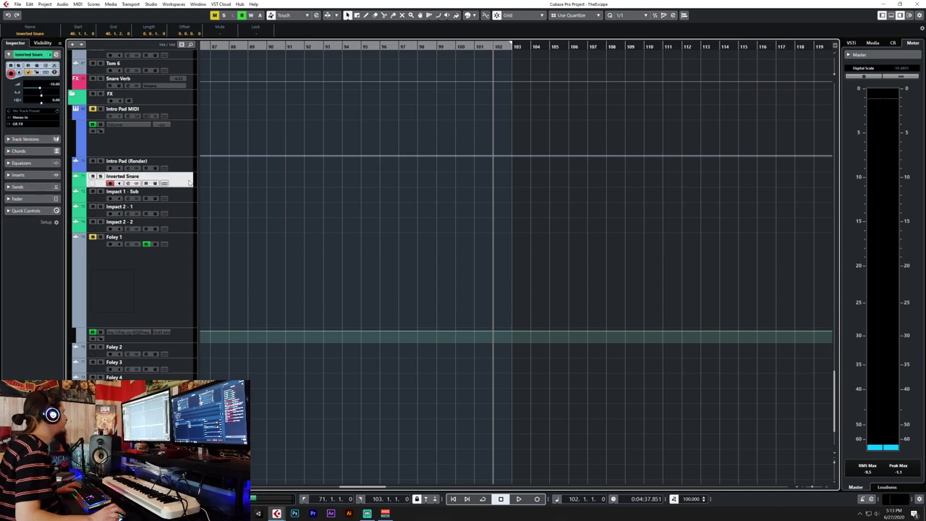
key(ctrl+v)
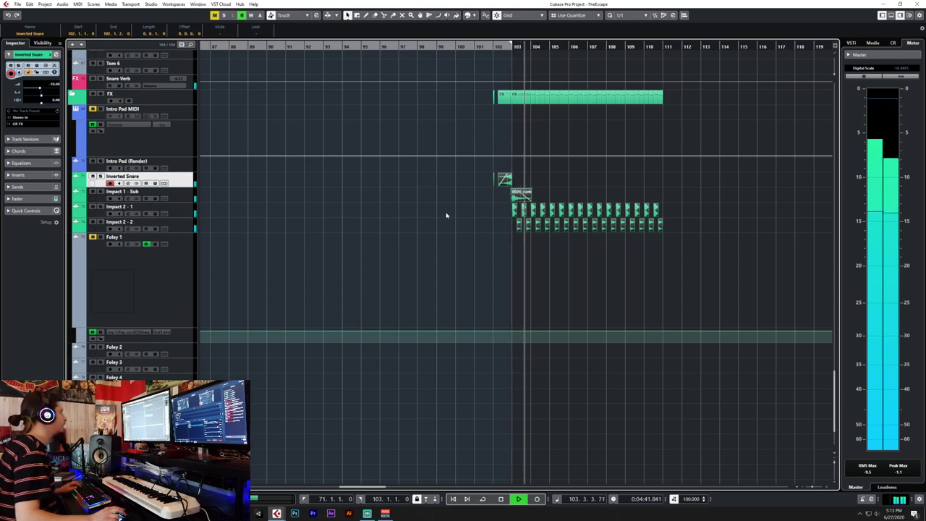
Return to the earlier section around bar 41 and collapse the Drums folder track.
key(g)
key(g)
key(g)
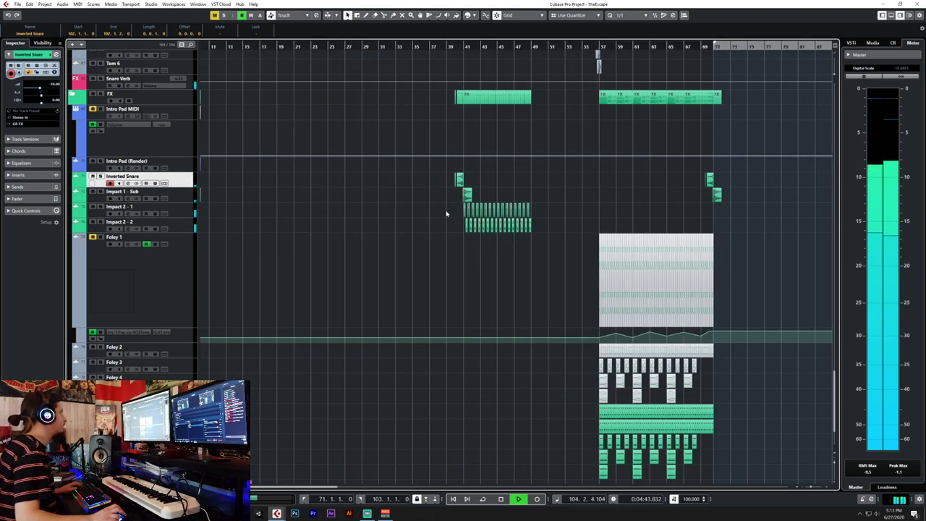
scroll(446, 212, up, 8)
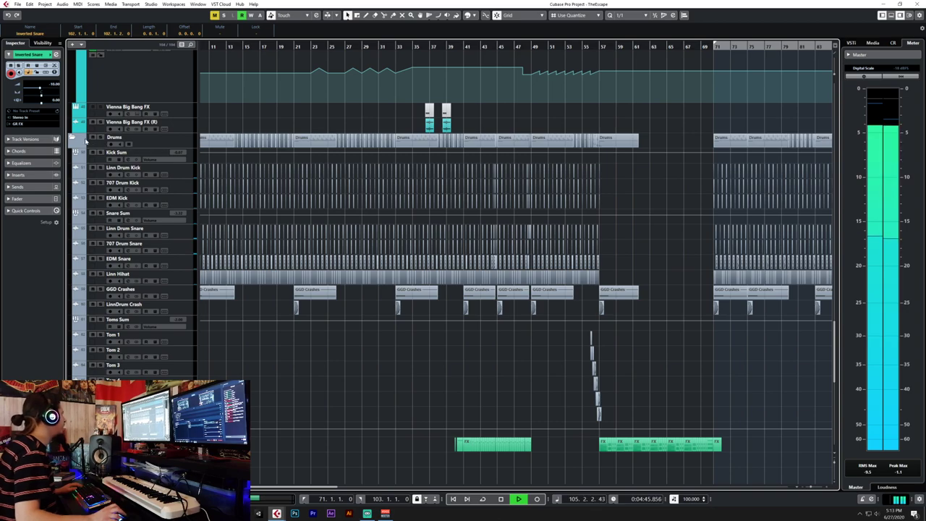
click(75, 138)
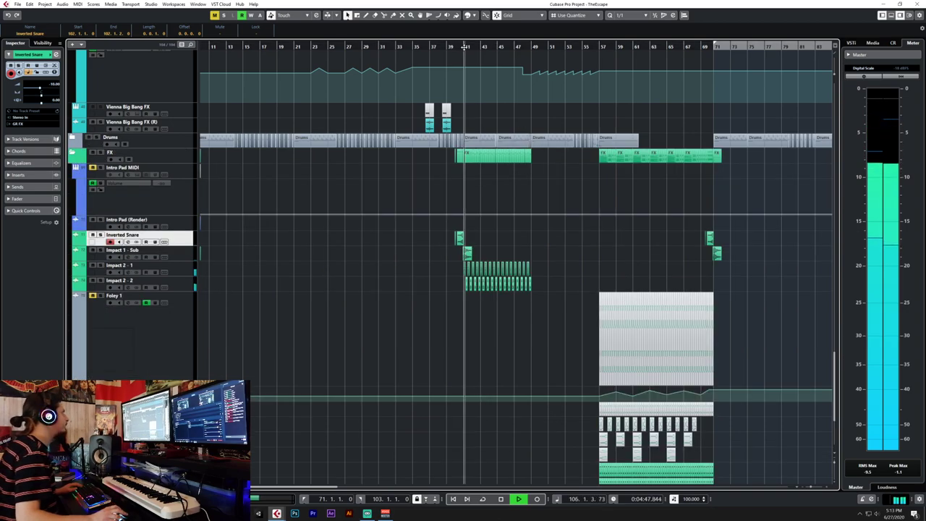
Select and copy the Drums folder's events from bar 41 to bar 49, and stop playback.
key(h)
key(h)
key(h)
drag(353, 125, 650, 164)
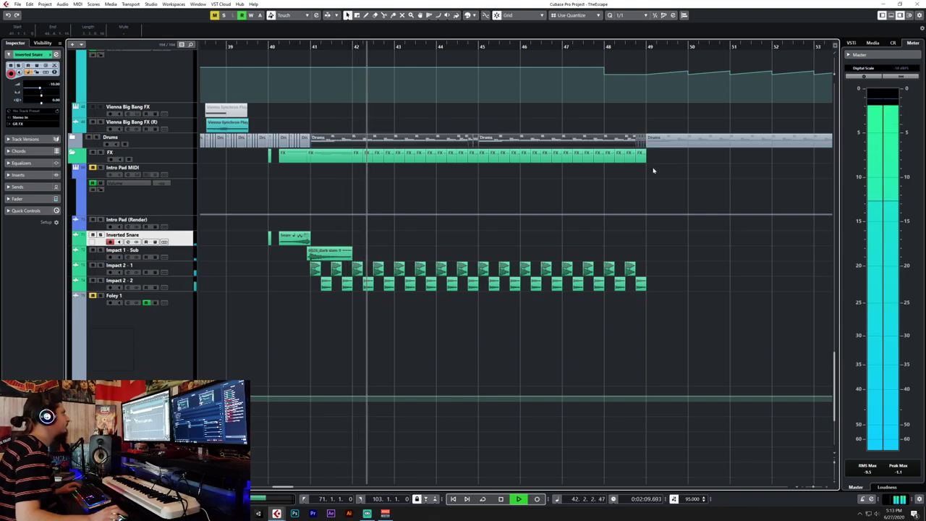
key(space)
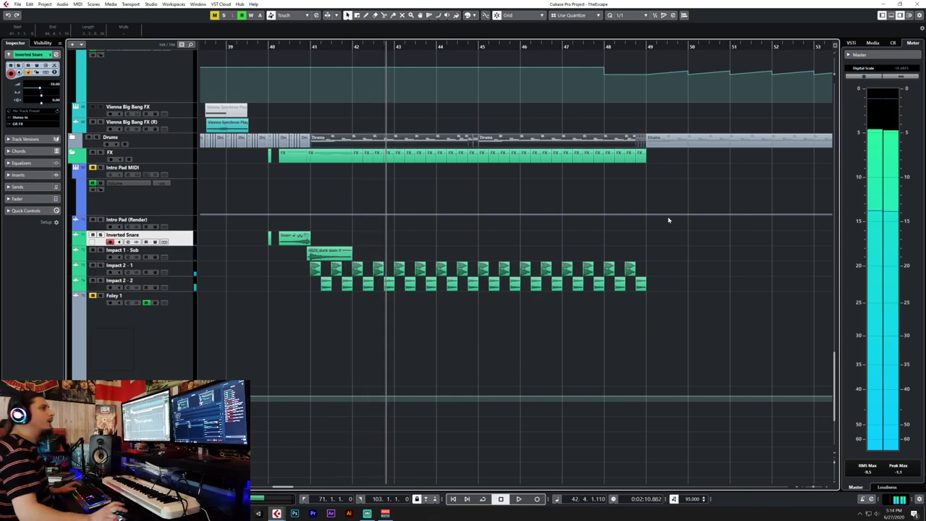
Set the quantize grid to 1/4 and check how the pasted FX clips line up with bar 103.
scroll(669, 220, right, 15)
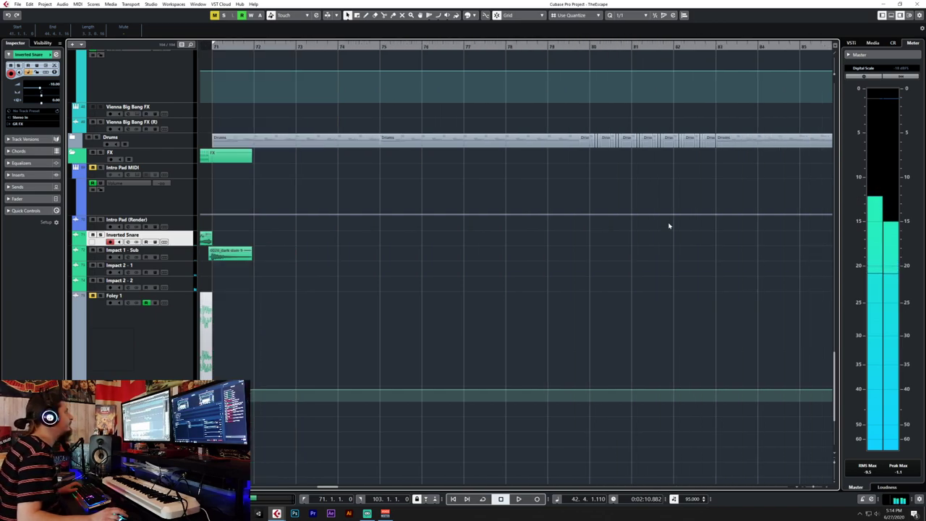
scroll(669, 226, right, 15)
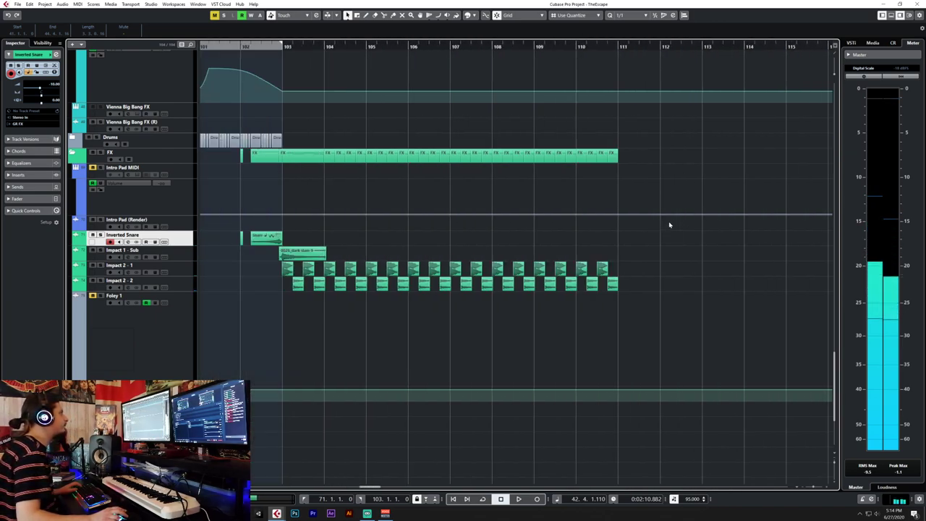
scroll(564, 230, left, 2)
click(621, 14)
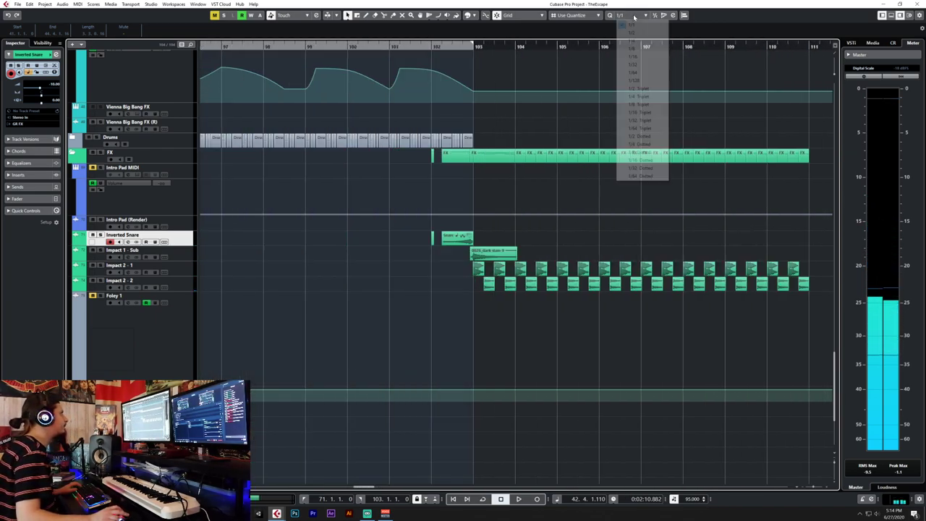
click(629, 33)
click(621, 14)
click(628, 41)
scroll(497, 326, up, 4)
scroll(496, 323, up, 3)
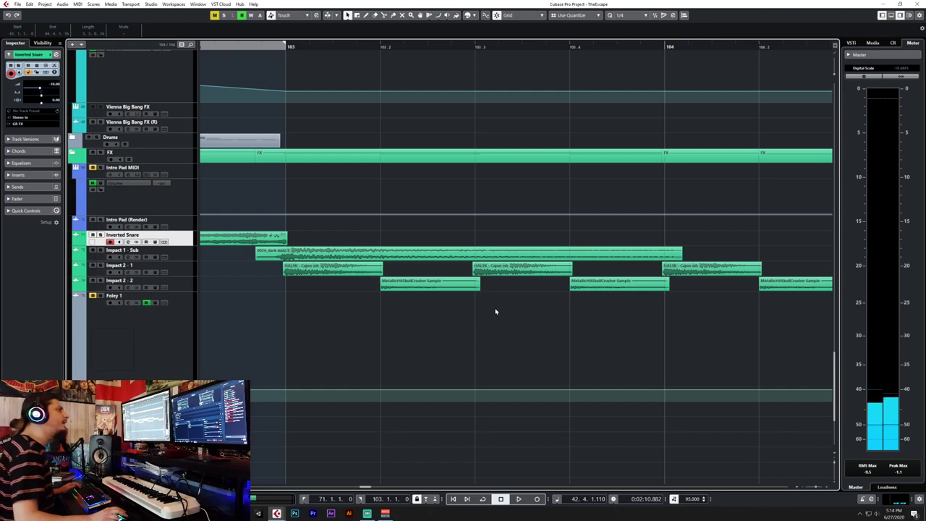
scroll(496, 312, down, 6)
scroll(490, 303, down, 7)
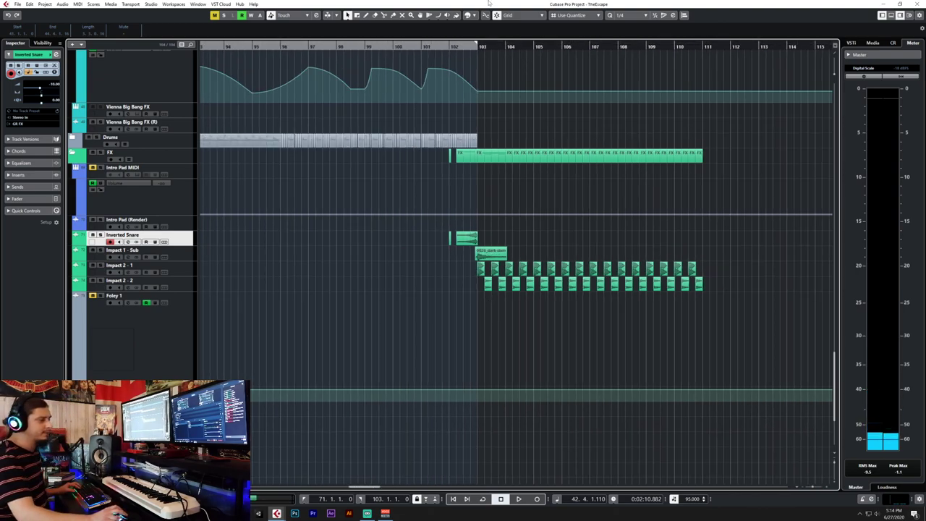
Expand the Drums folder and paste the copied drum events at bar 103.
click(477, 44)
click(189, 144)
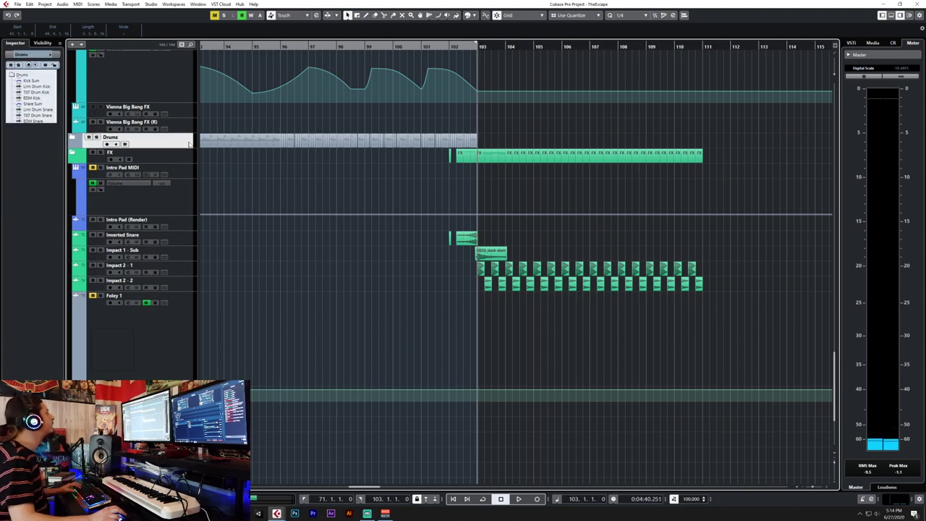
click(70, 139)
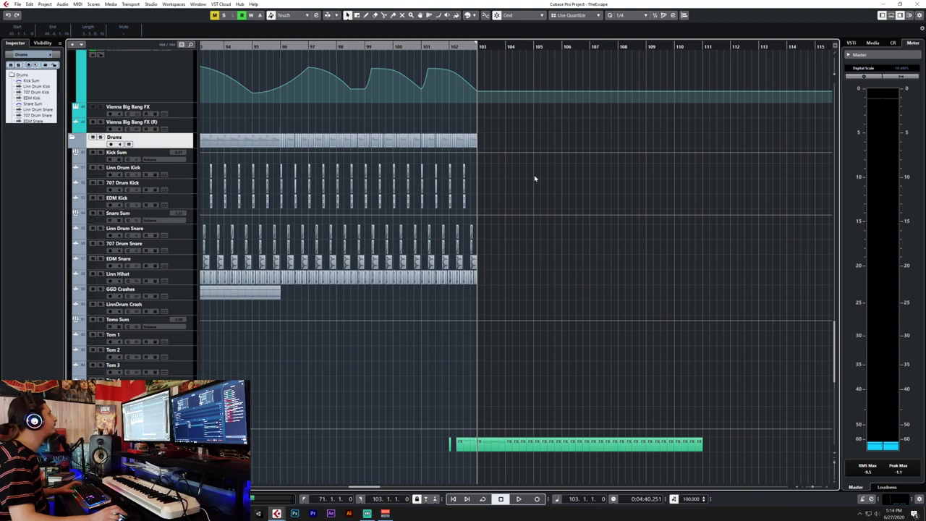
key(ctrl+v)
scroll(499, 233, up, 2)
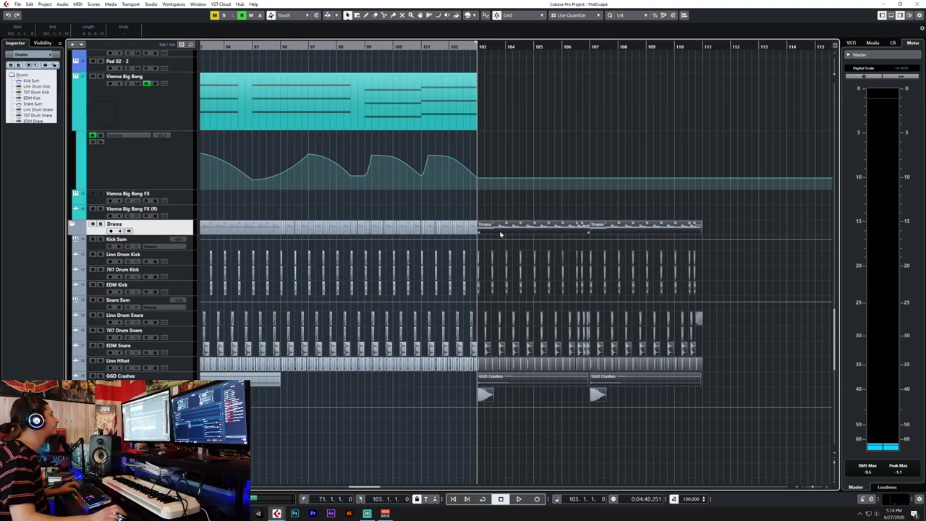
Inspect the pasted drum clips up close and play the transition from bar 102.
scroll(499, 234, down, 4)
ctrl+scroll(499, 233, up, 5)
ctrl+scroll(499, 233, up, 2)
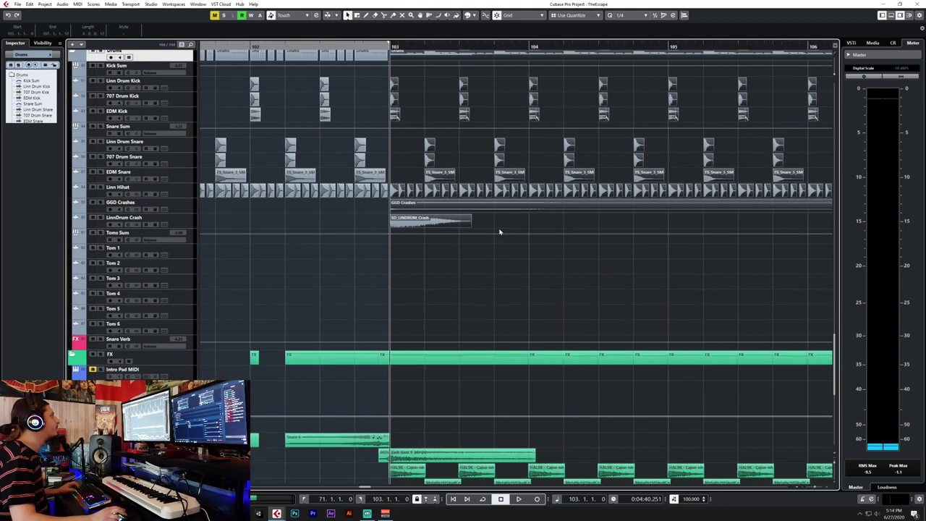
ctrl+scroll(499, 232, down, 6)
click(427, 46)
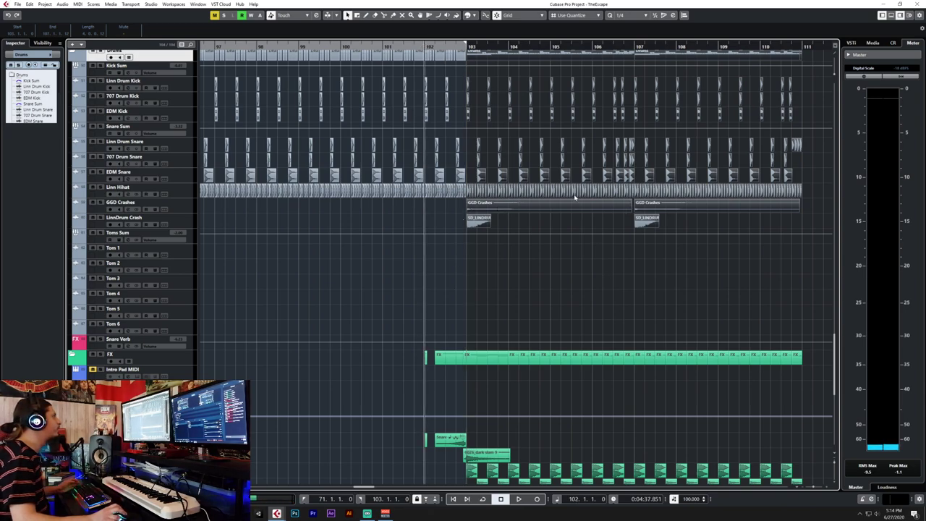
ctrl+scroll(522, 157, up, 3)
ctrl+scroll(437, 185, down, 4)
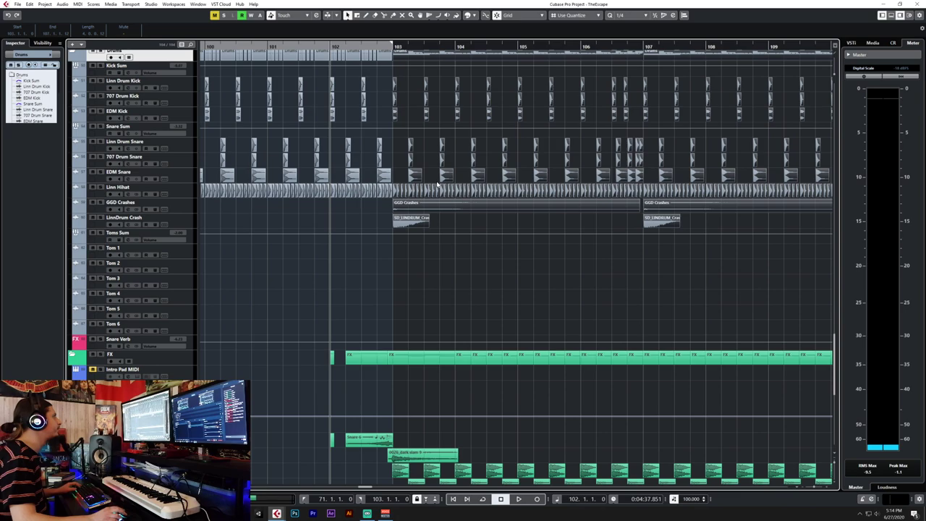
key(space)
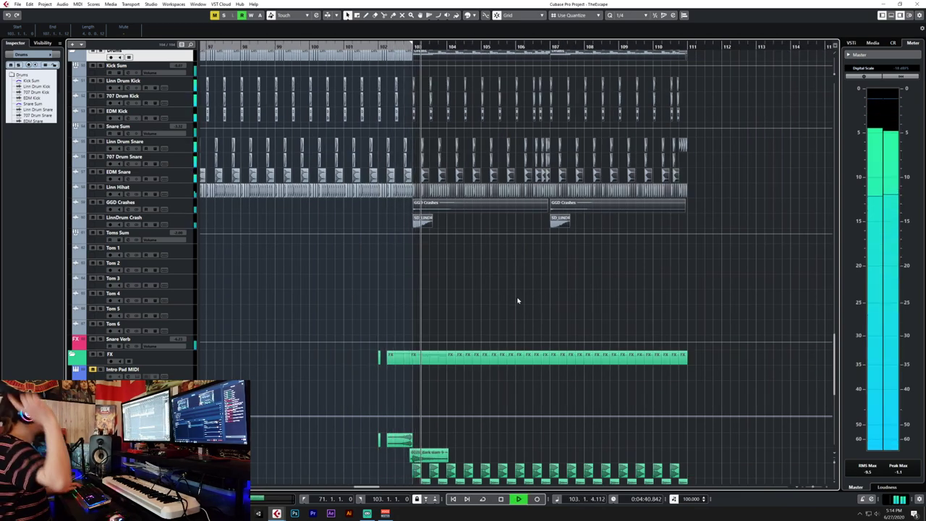
Look through the synth and Vienna Big Bang tracks between bars 67 and 103 for parts to reuse.
scroll(517, 300, up, 5)
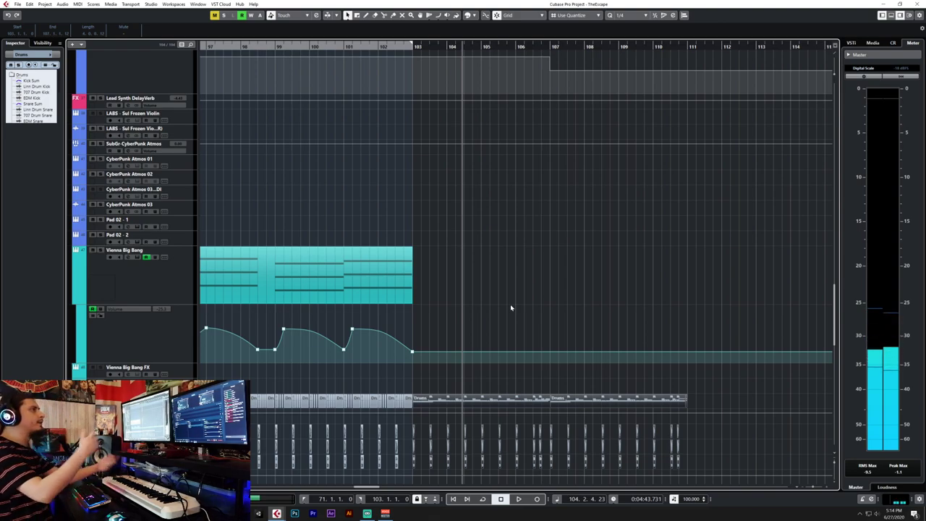
scroll(509, 279, left, 5)
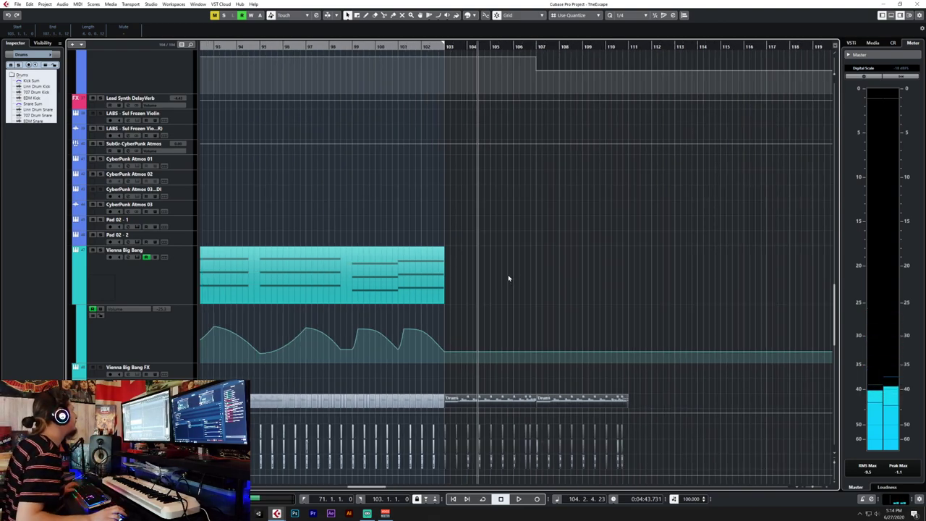
scroll(507, 275, up, 5)
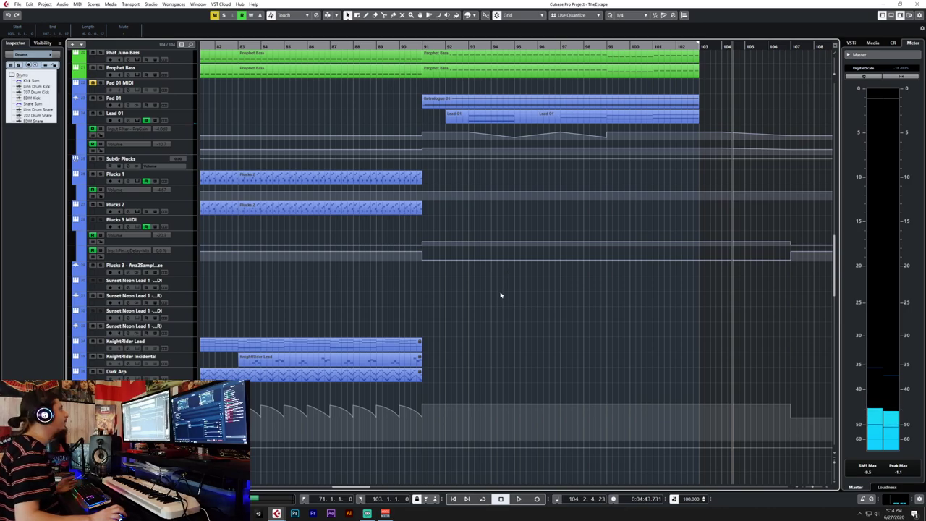
scroll(500, 291, up, 5)
scroll(490, 281, down, 5)
scroll(490, 280, left, 15)
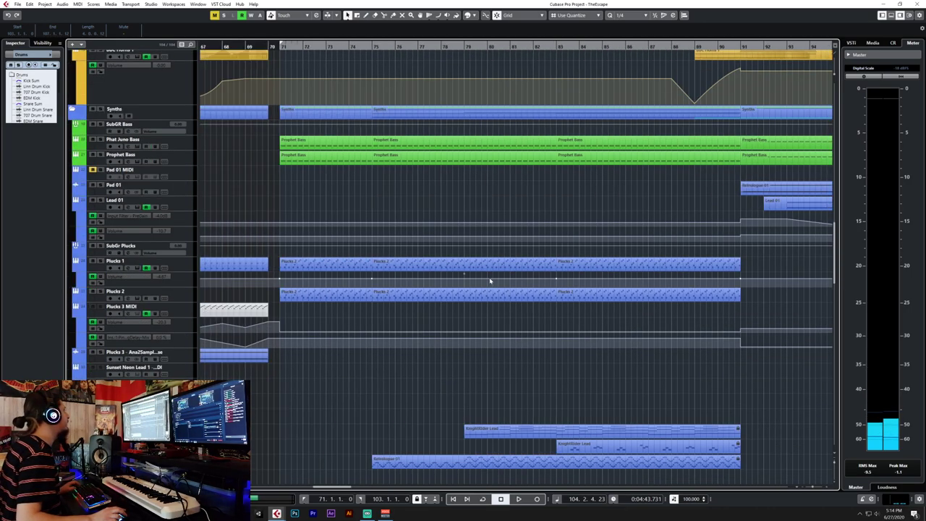
Go back to the song's earlier section around bar 19 and examine the clips inside the Synths folder.
click(75, 110)
click(383, 45)
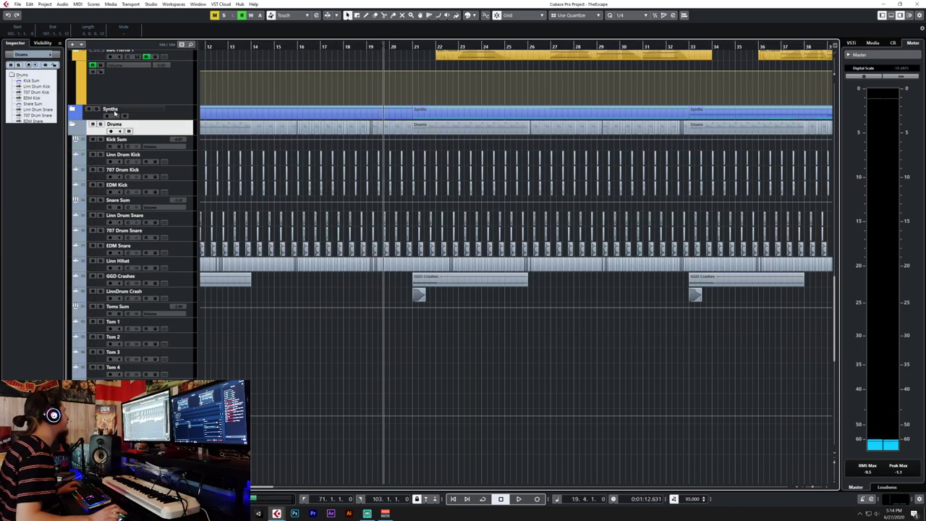
click(74, 110)
scroll(475, 273, down, 10)
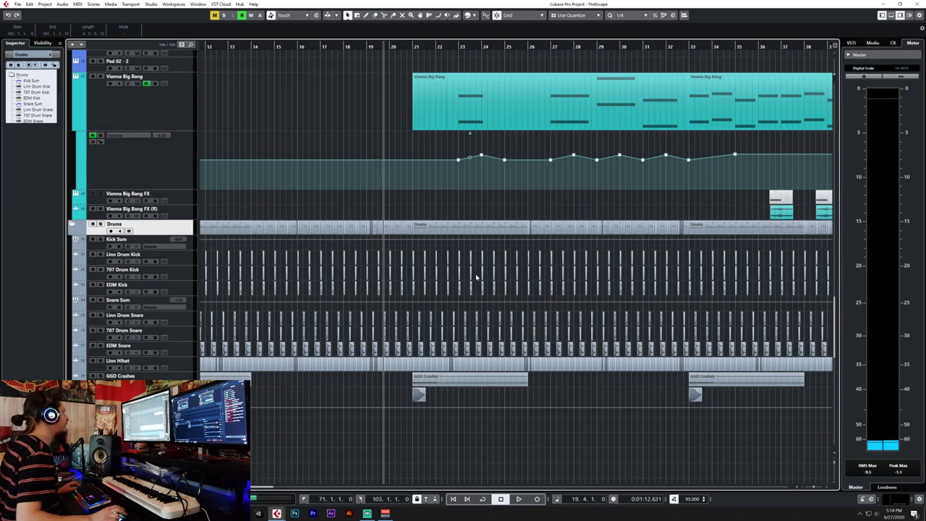
key(g)
key(g)
key(g)
scroll(475, 273, up, 12)
scroll(475, 274, down, 5)
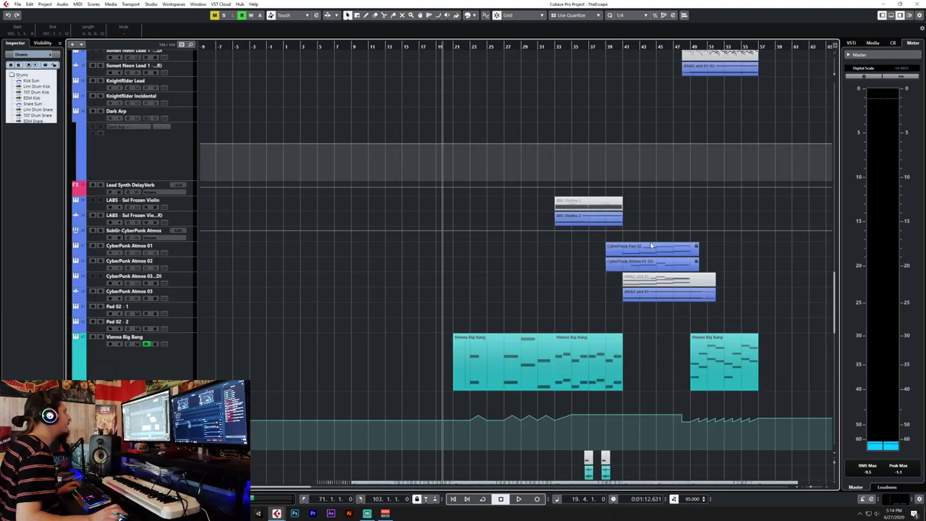
Unfreeze the instruments on the CyberPunk Atmos 01 and CyberPunk Atmos 02 tracks, deleting their freeze files.
click(152, 251)
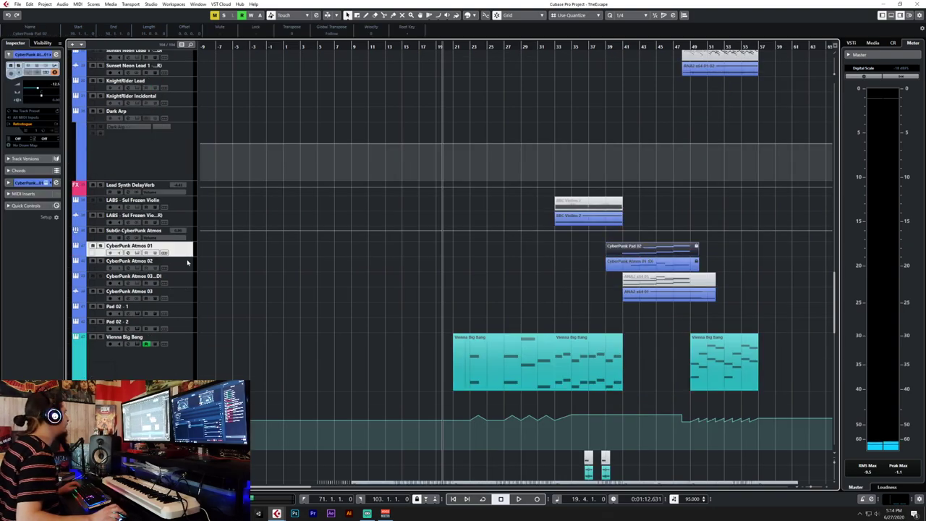
click(54, 73)
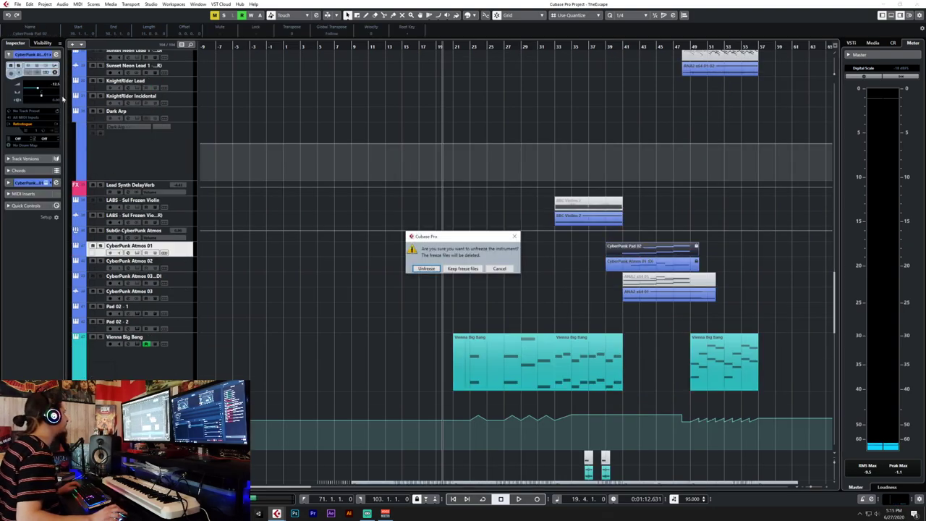
click(426, 269)
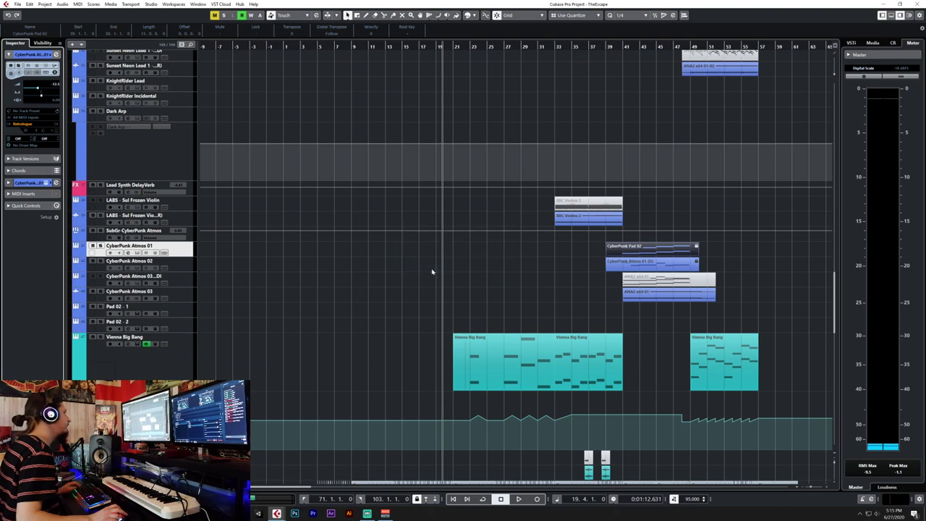
click(183, 267)
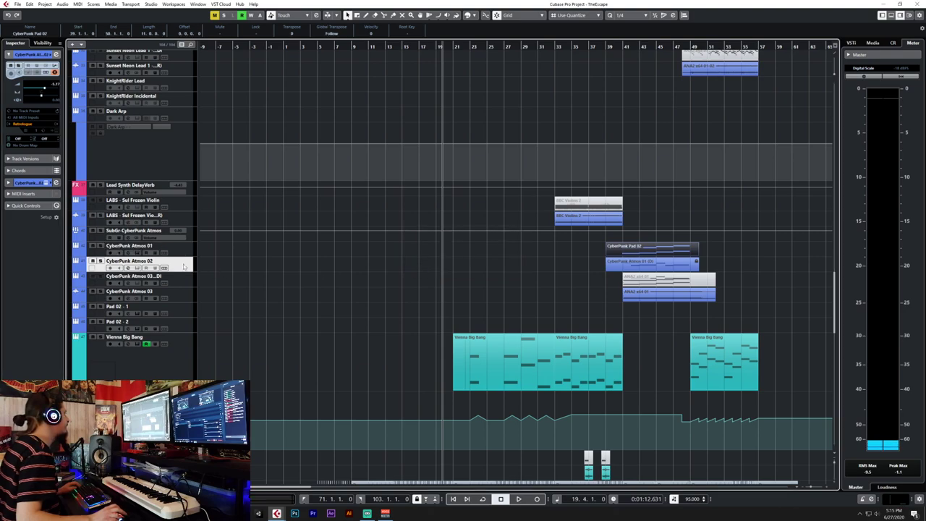
click(54, 73)
click(427, 268)
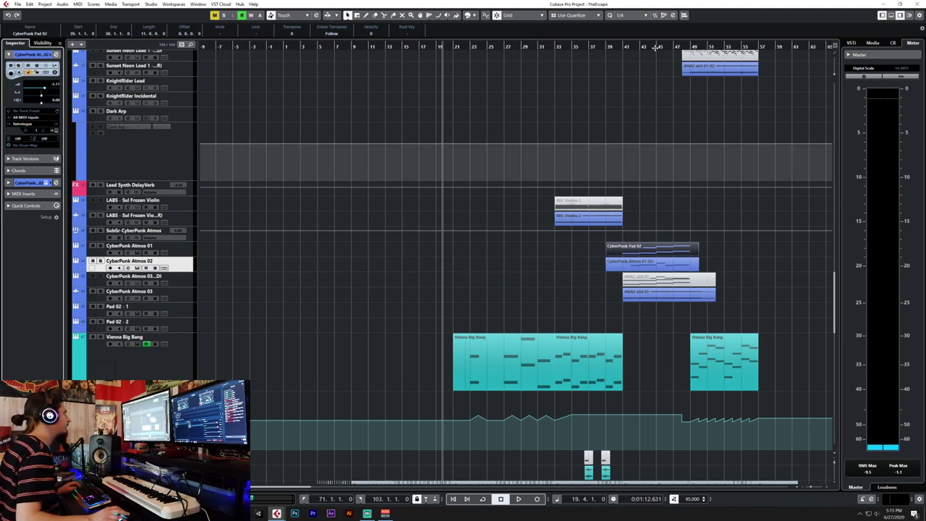
Place the playback cursor at bar 41 and compare the synth, brass and drum clips around that point.
click(624, 48)
scroll(667, 250, up, 6)
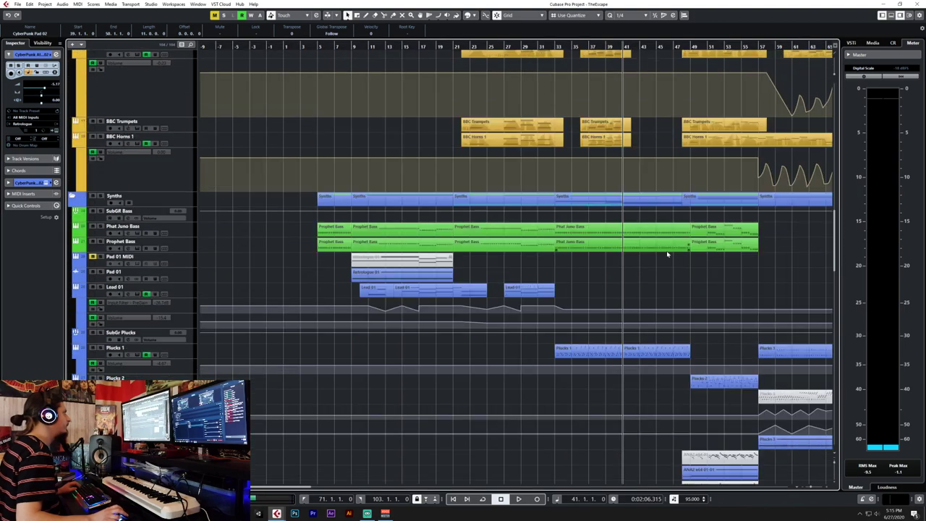
scroll(626, 257, down, 6)
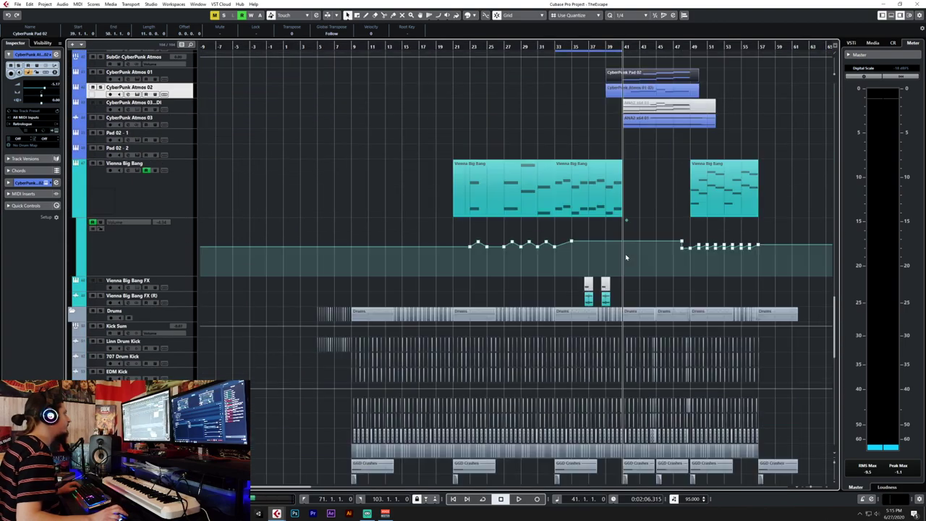
scroll(627, 257, up, 4)
scroll(611, 181, down, 6)
scroll(593, 94, up, 2)
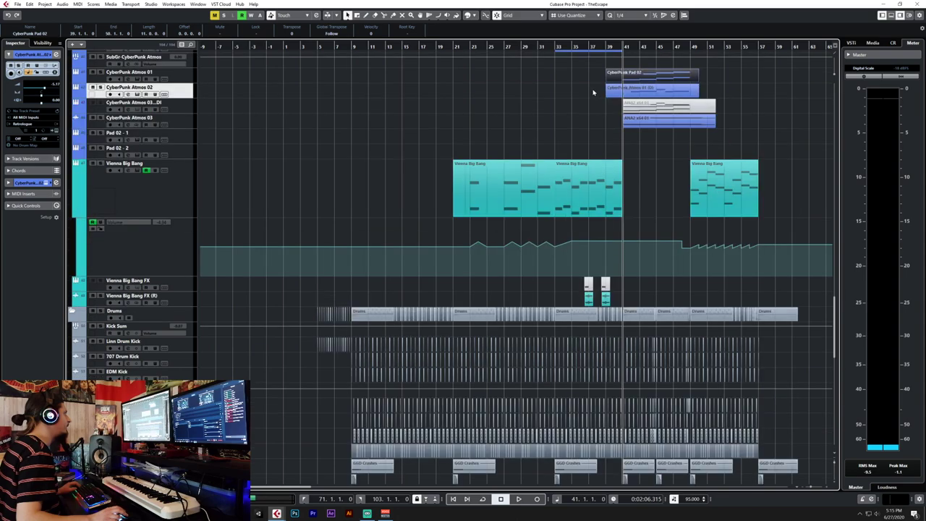
Play from around bar 36 and copy the Synths folder event that starts at bar 33.
click(590, 49)
key(space)
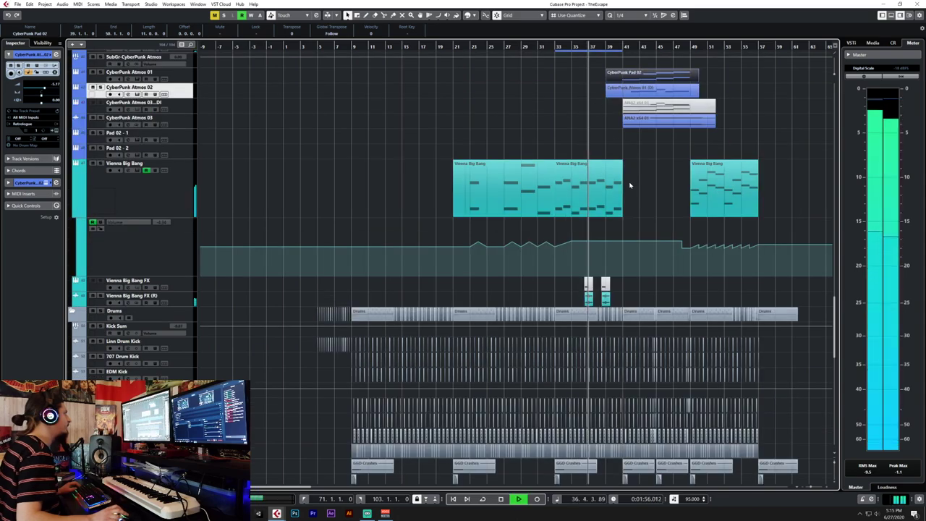
scroll(629, 209, up, 6)
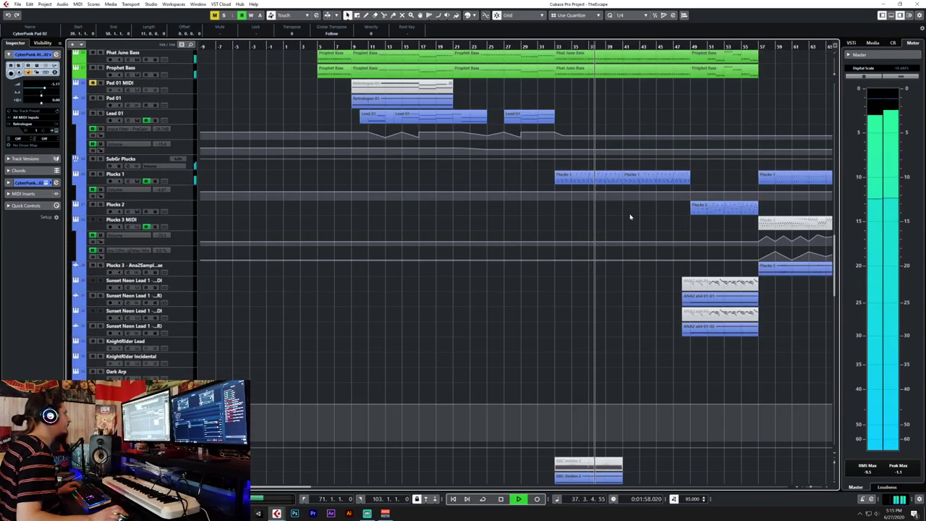
scroll(631, 159, up, 5)
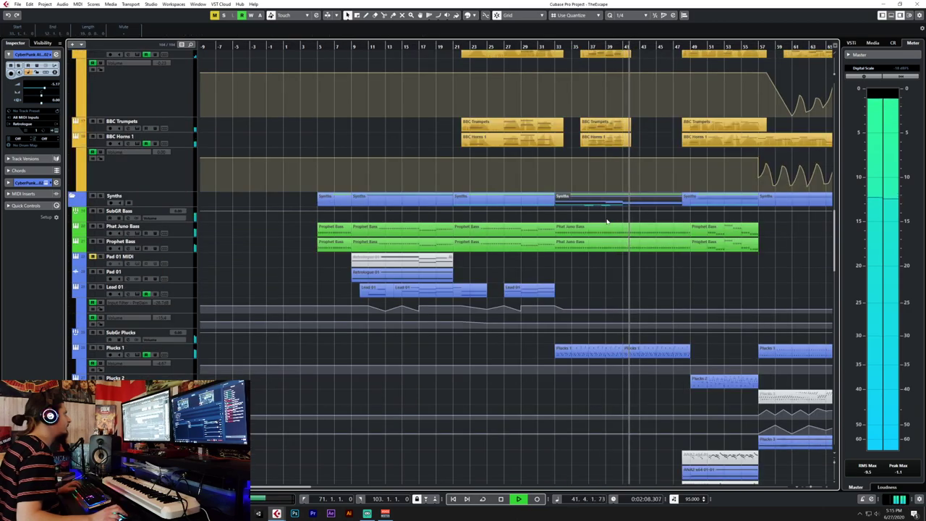
scroll(607, 222, down, 10)
scroll(607, 223, down, 5)
scroll(607, 222, up, 5)
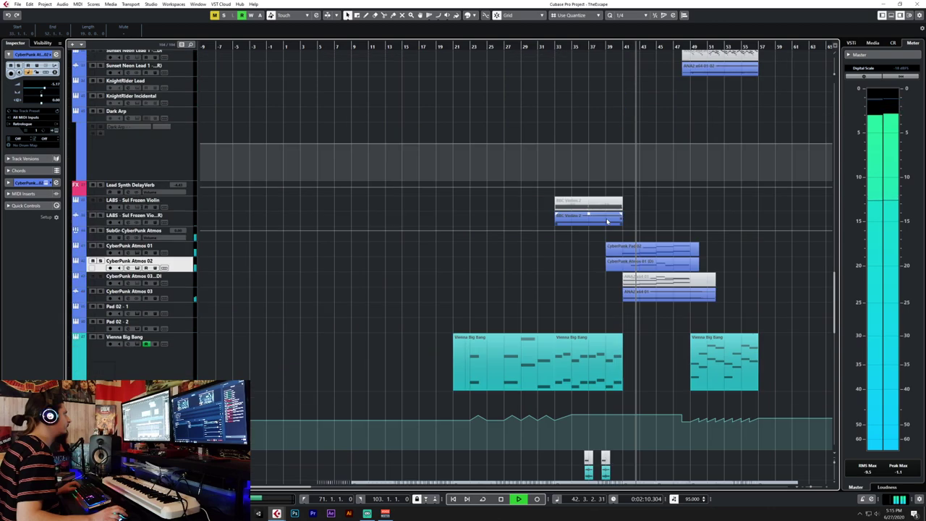
Stop playback and paste the copied Synths folder event onto the Synths track at bar 103.
scroll(607, 223, right, 15)
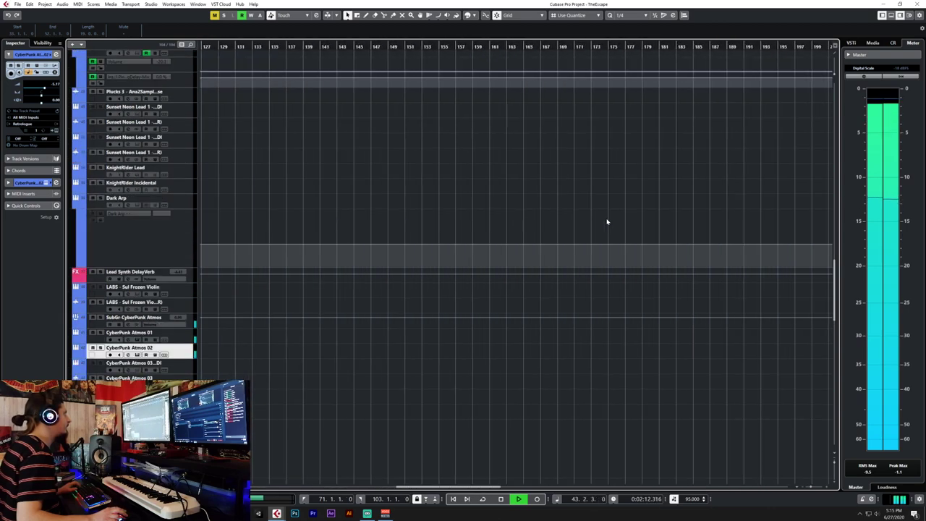
scroll(607, 222, left, 7)
scroll(482, 220, up, 8)
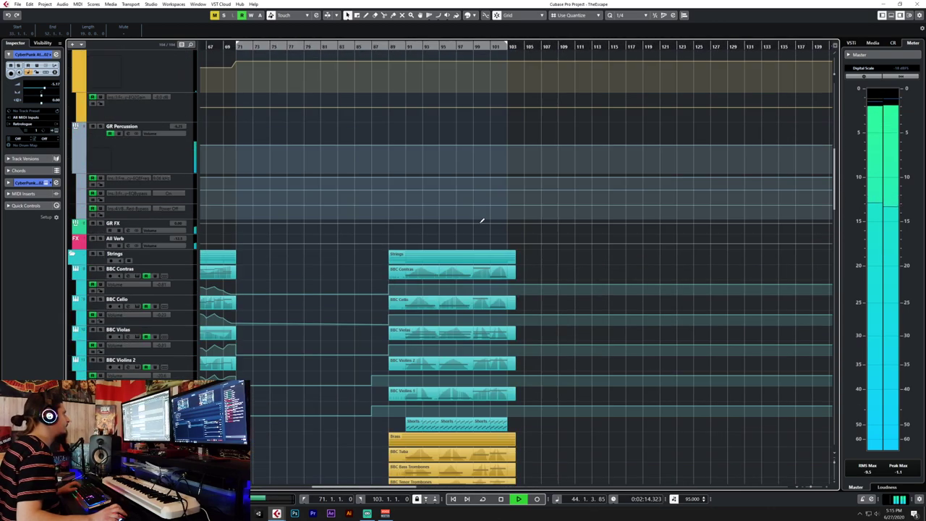
scroll(482, 220, down, 8)
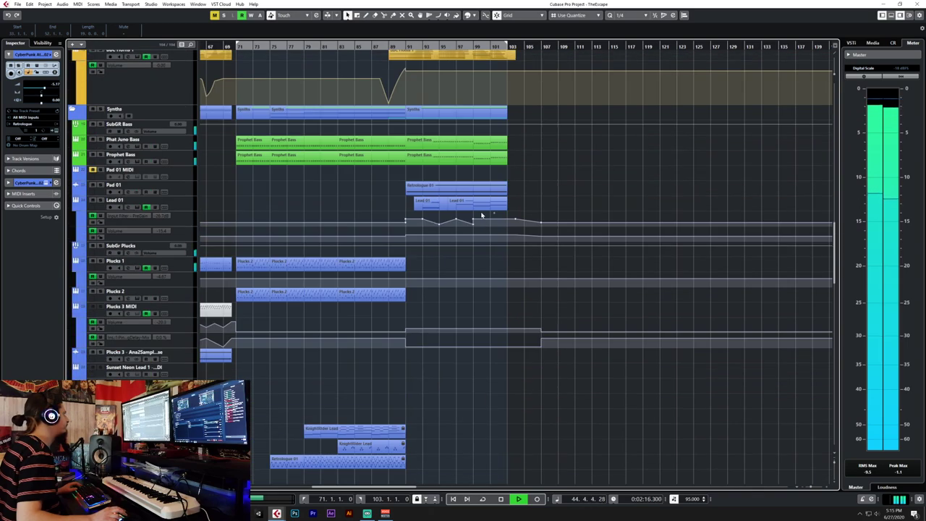
click(151, 106)
key(space)
key(KP_2)
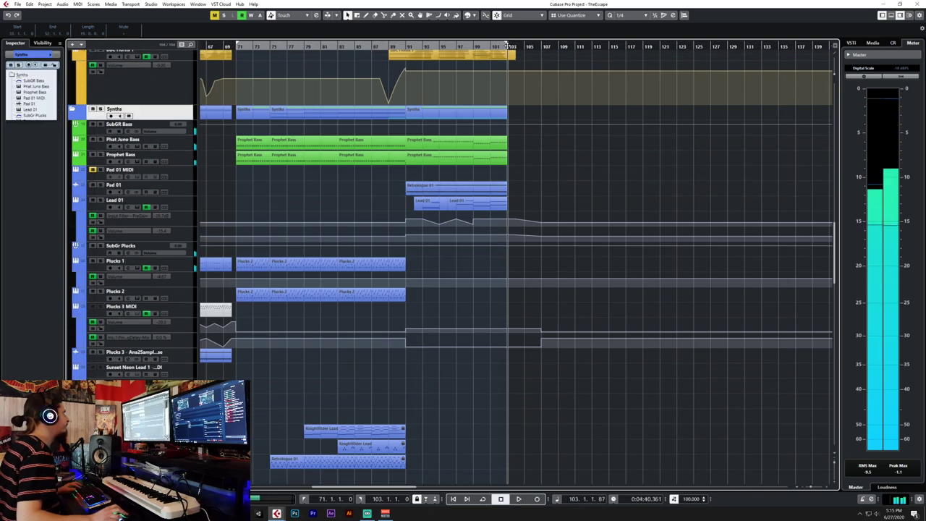
key(ctrl+v)
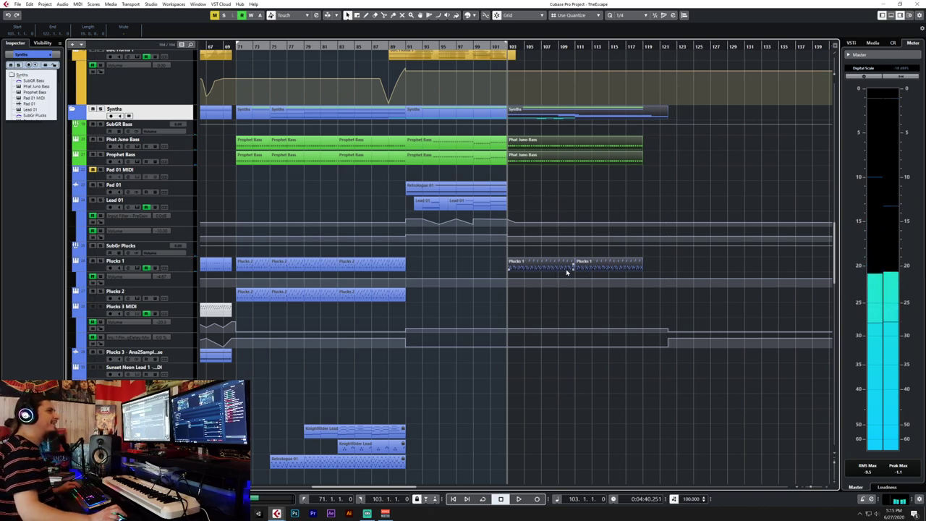
Try splitting the pasted Synths event at bar 111, removing its first part and moving the rest to bar 103.
scroll(552, 222, up, 3)
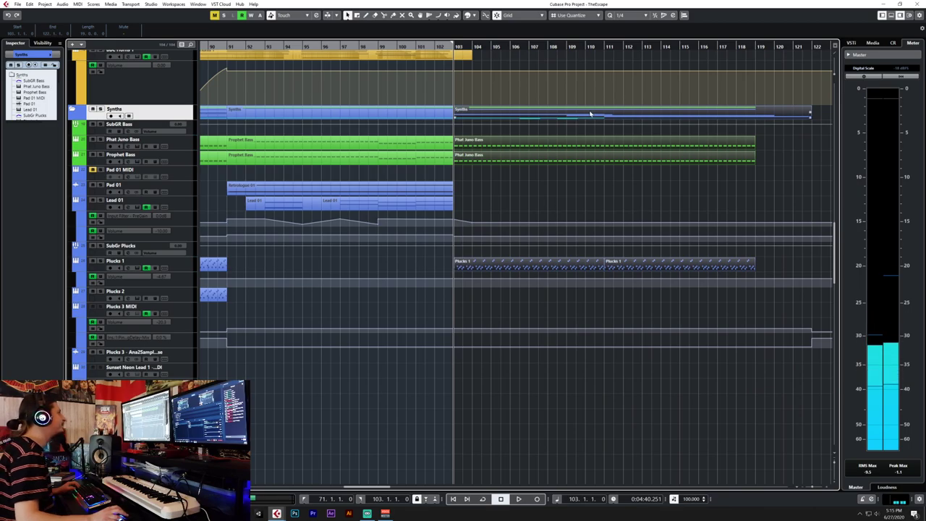
scroll(606, 278, down, 10)
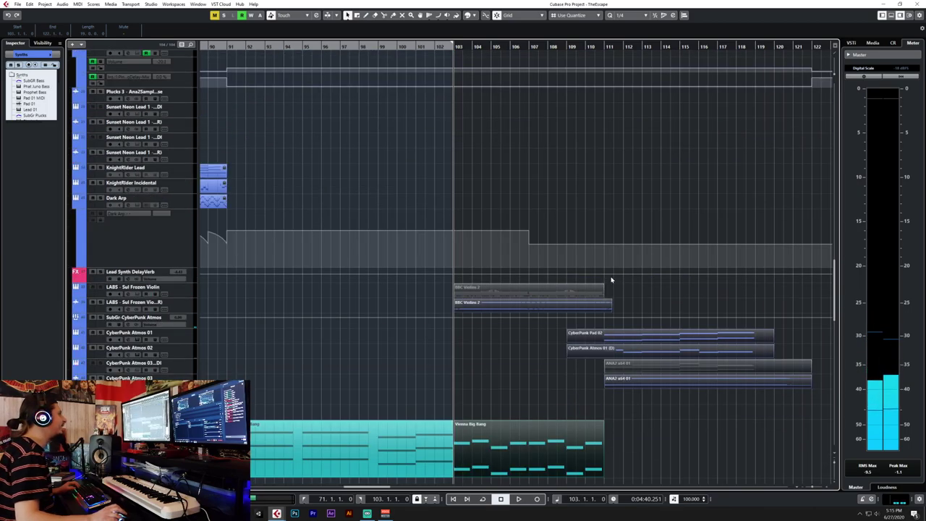
scroll(593, 266, up, 8)
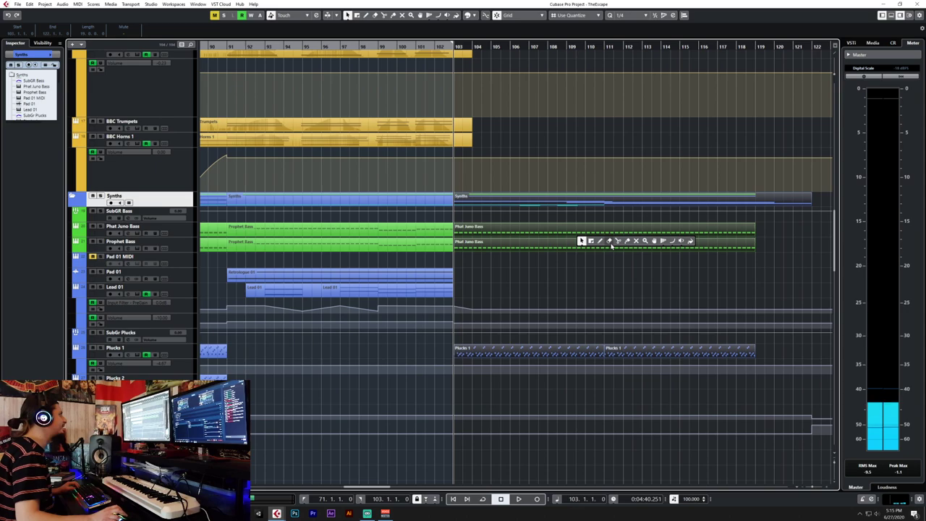
click(610, 206)
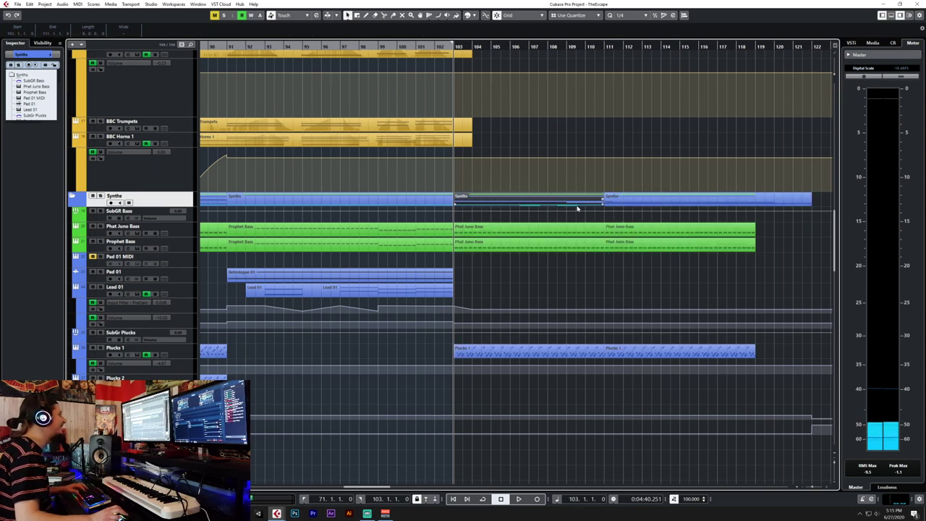
key(Delete)
drag(622, 201, 471, 200)
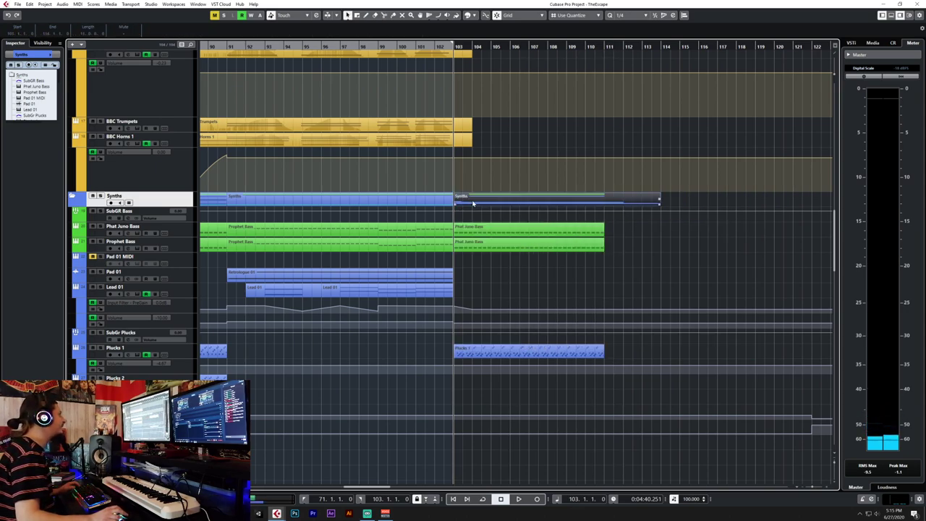
Check the moved clips on the lower synth tracks and undo the move, deletion and split of the Synths event.
scroll(569, 289, down, 5)
scroll(569, 289, down, 5)
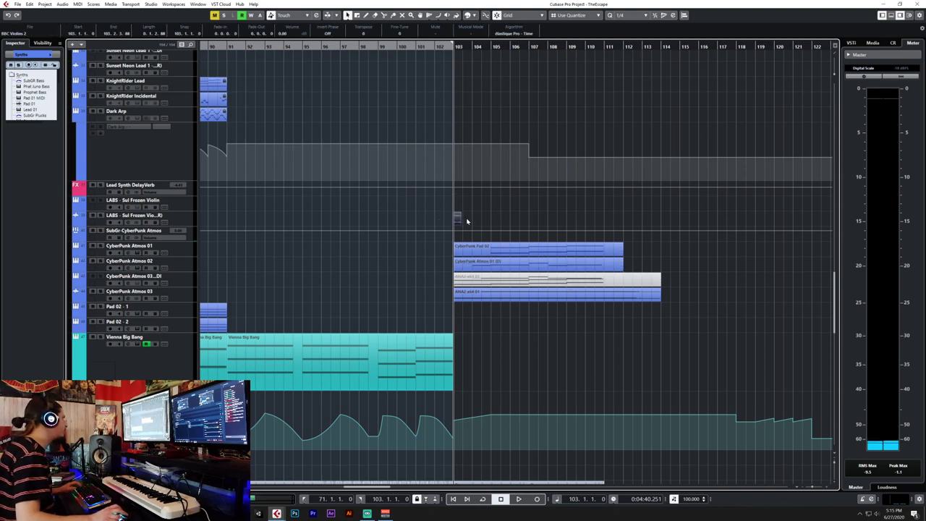
key(ctrl+z)
key(ctrl+z)
key(ctrl+z)
key(ctrl+z)
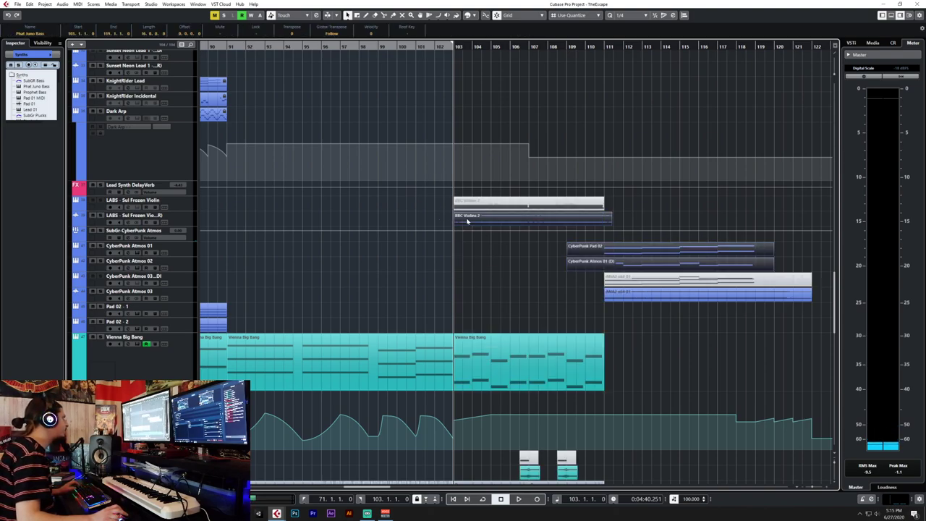
Split the pasted Synths folder event at bar 111 with the Split tool.
scroll(618, 206, up, 8)
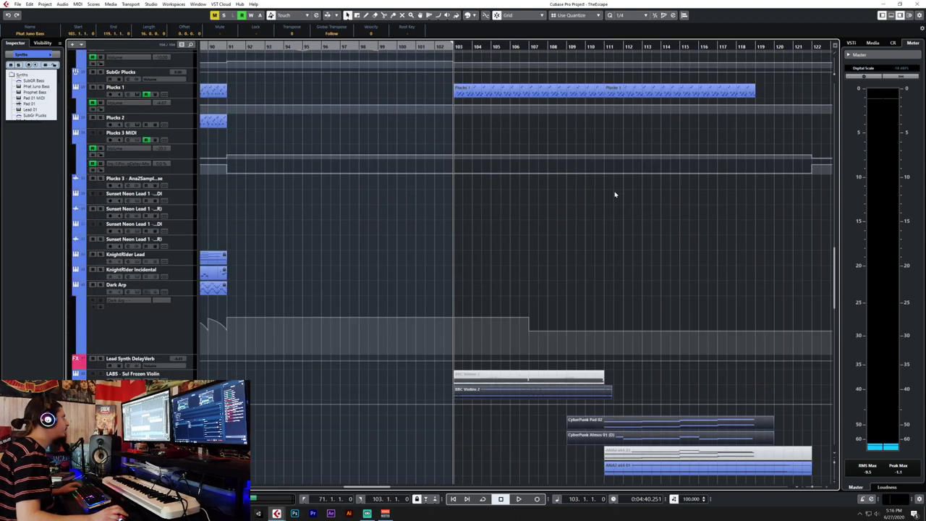
right_click(613, 210)
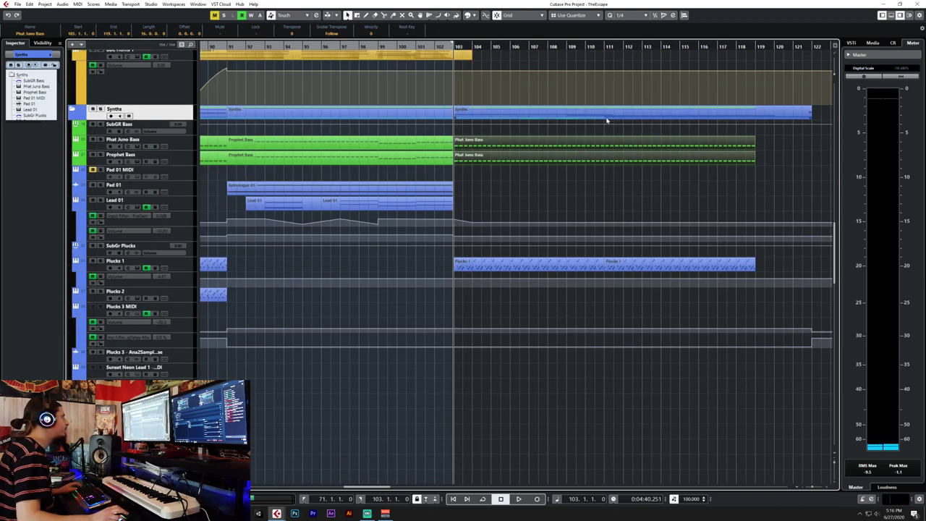
right_click(612, 140)
click(631, 141)
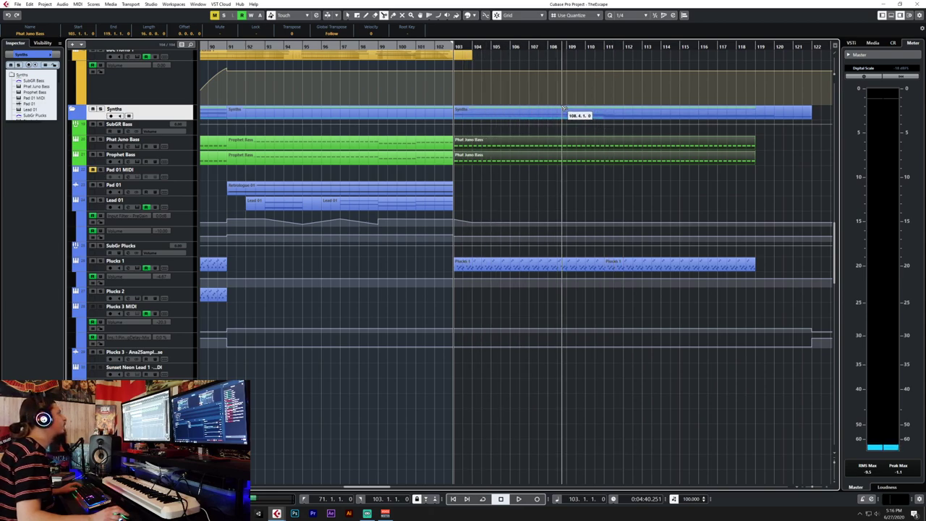
click(604, 116)
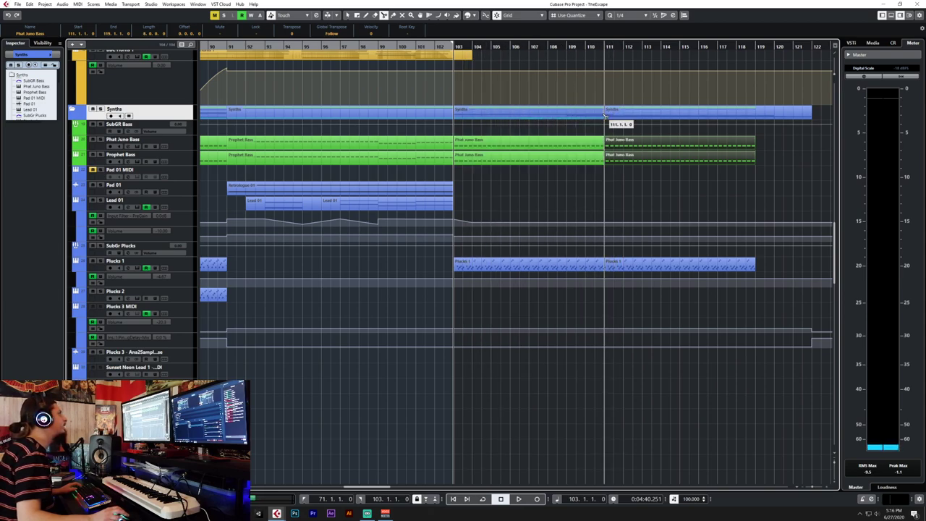
Delete the first part of the split Synths folder event and move the remaining part to bar 103.
key(1)
click(630, 117)
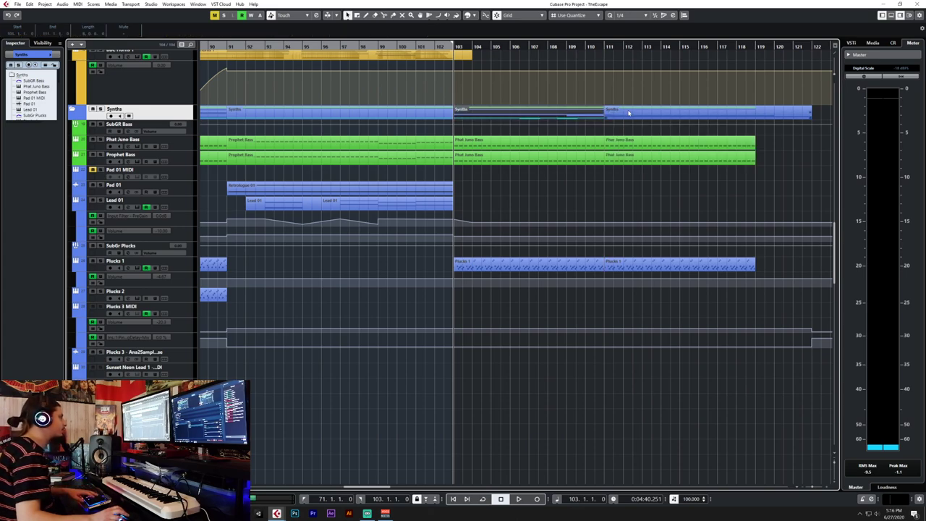
key(Delete)
drag(629, 113, 478, 113)
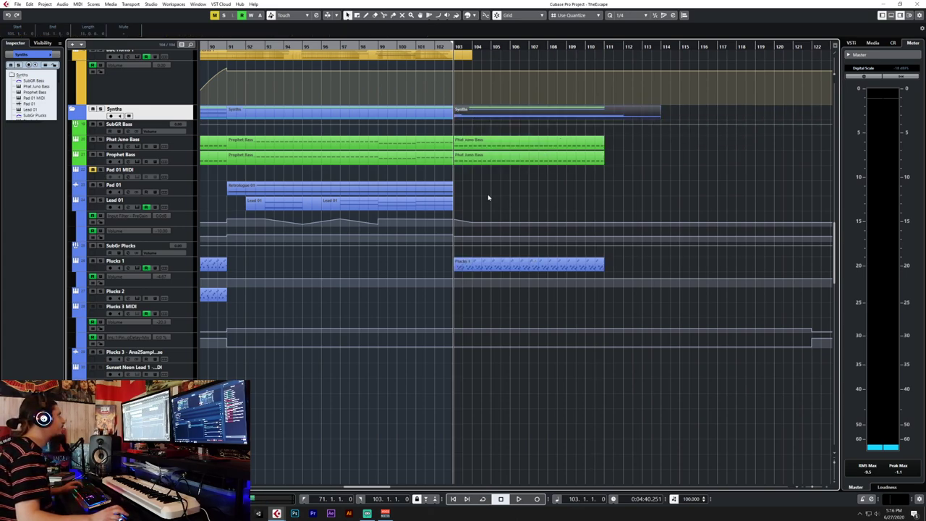
Play the transition into bar 103 and examine the pasted CyberPunk clips, the notes of CyberPunk Pad 02 and the drum tracks.
click(407, 46)
scroll(449, 220, down, 8)
key(space)
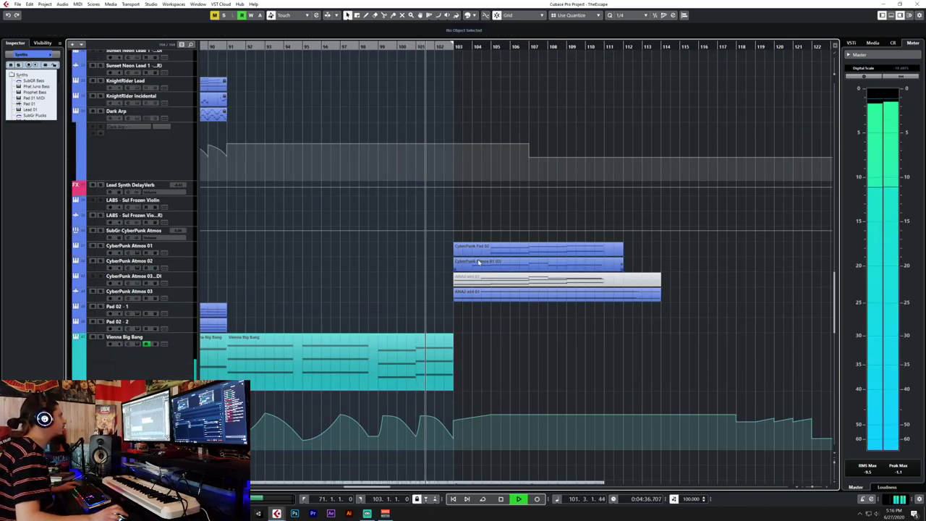
ctrl+scroll(481, 260, up, 4)
double_click(426, 251)
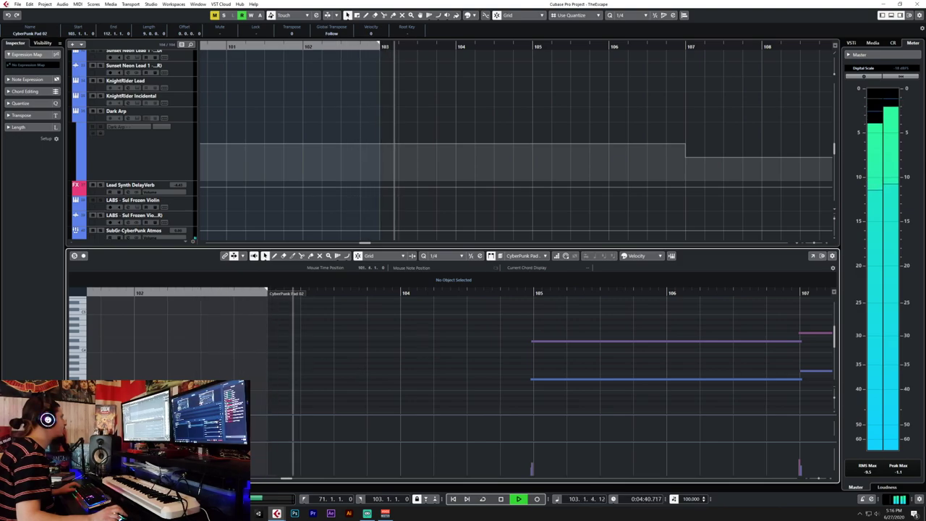
key(ctrl+e)
scroll(588, 367, down, 5)
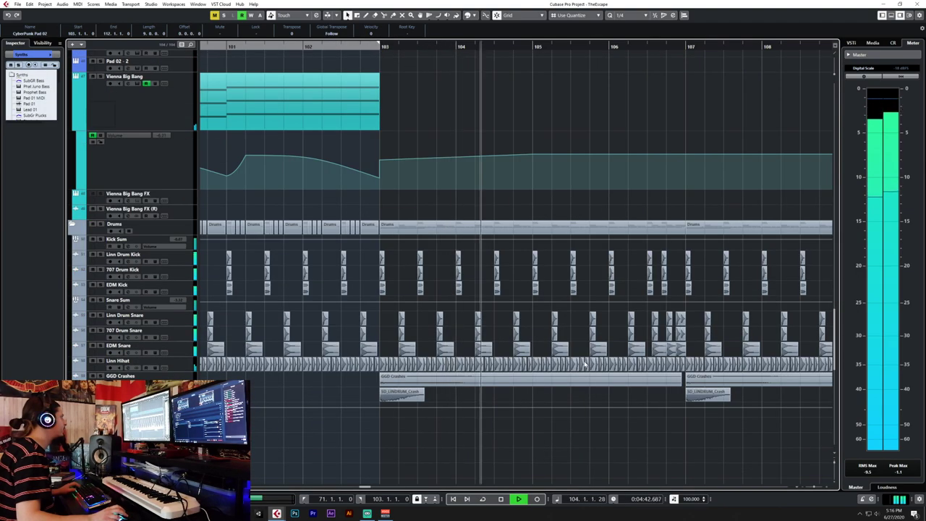
ctrl+scroll(587, 366, down, 3)
scroll(585, 363, up, 5)
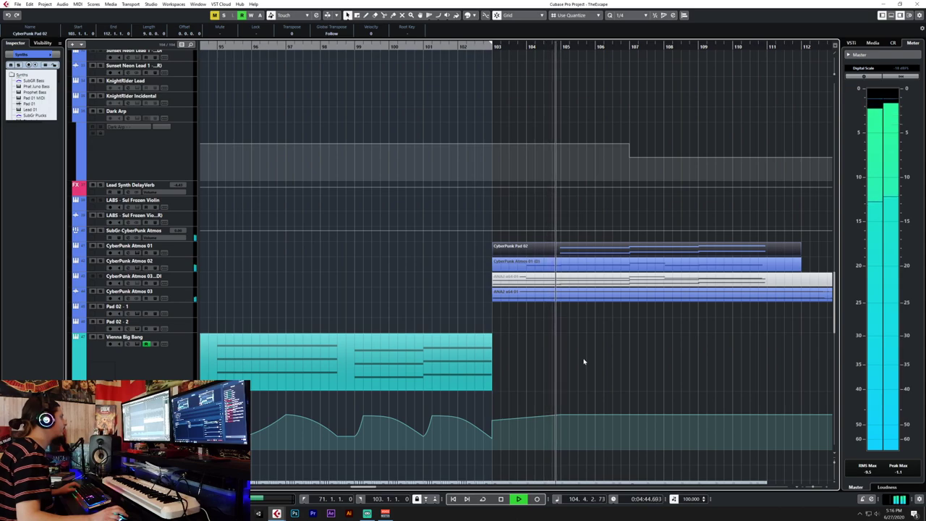
shift+scroll(577, 355, right, 6)
shift+scroll(578, 354, left, 3)
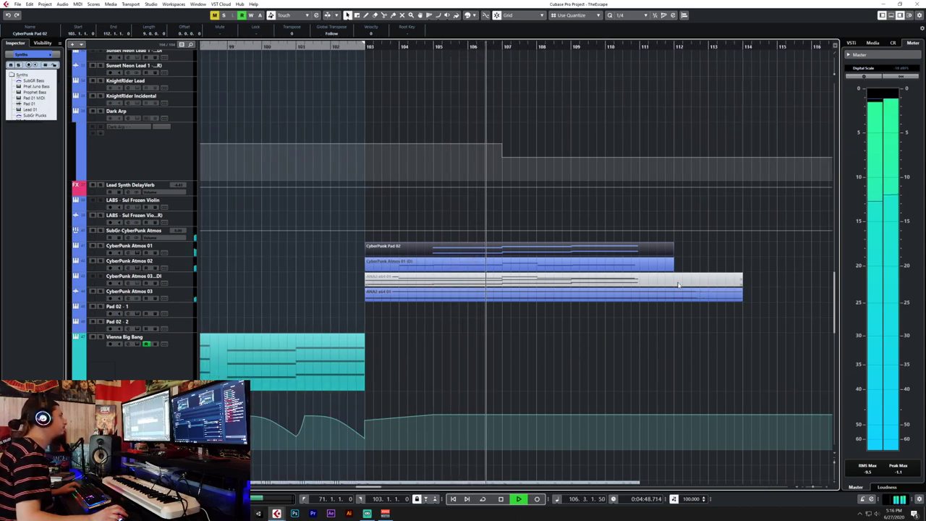
Select the ANA2 audio event on CyberPunk Atmos 03, audition the track in solo, unsolo it and stop playback.
key(Down)
key(Down)
key(Down)
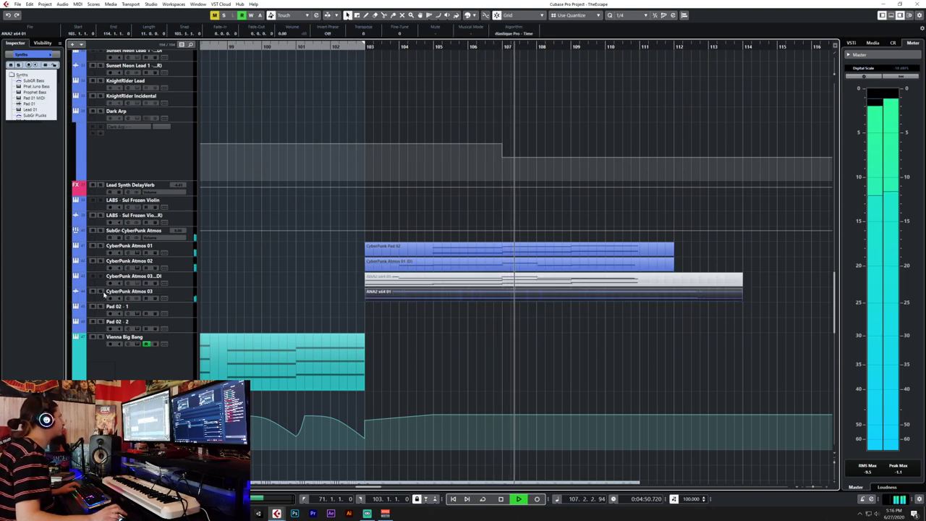
click(101, 292)
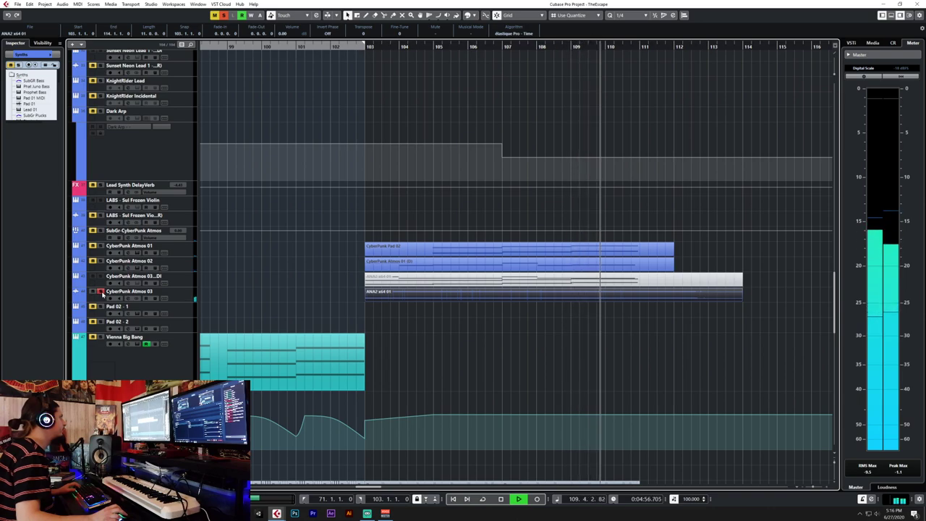
click(100, 291)
click(434, 292)
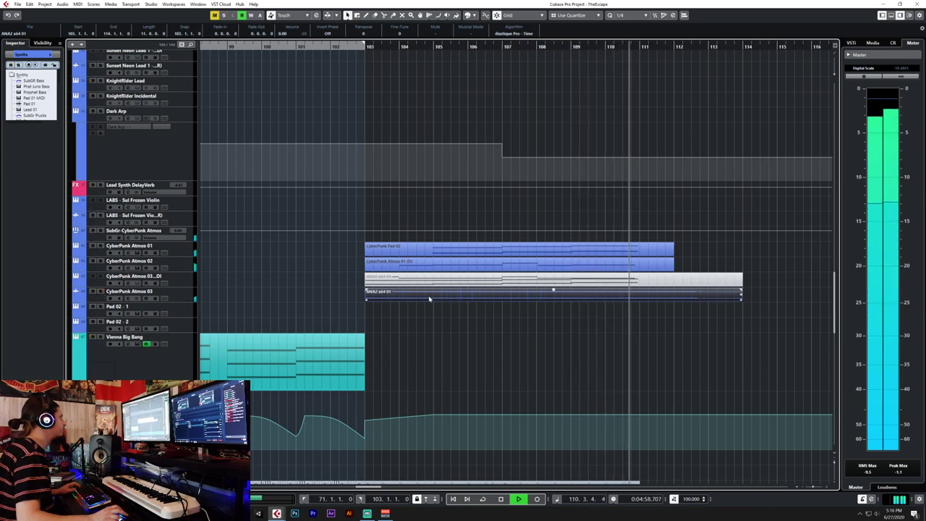
key(space)
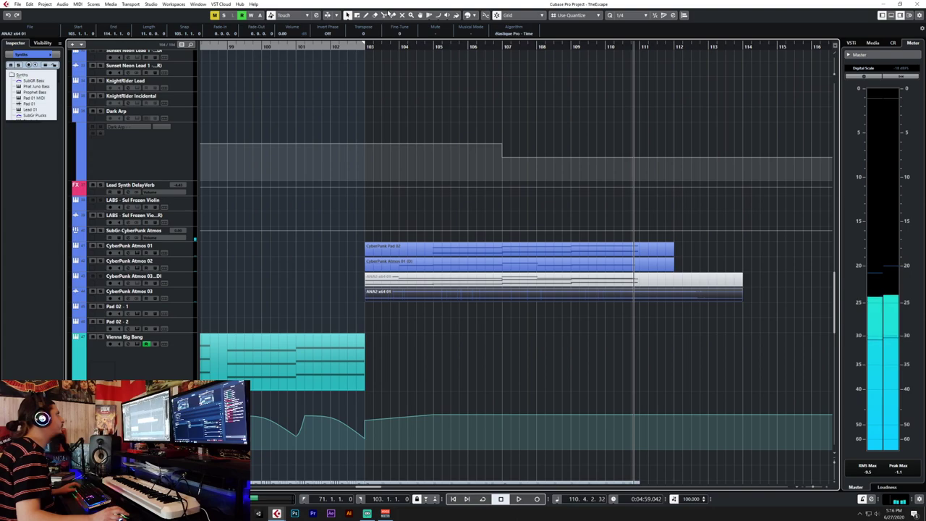
Try to time-stretch the ANA2 audio event to end at bar 112 using Sizing Applies Time Stretch.
right_click(348, 14)
click(346, 14)
click(347, 15)
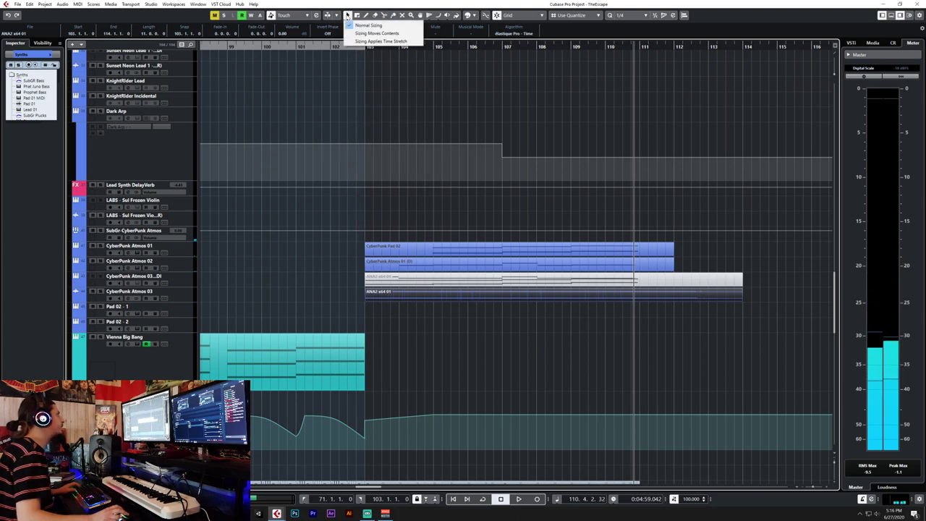
click(370, 41)
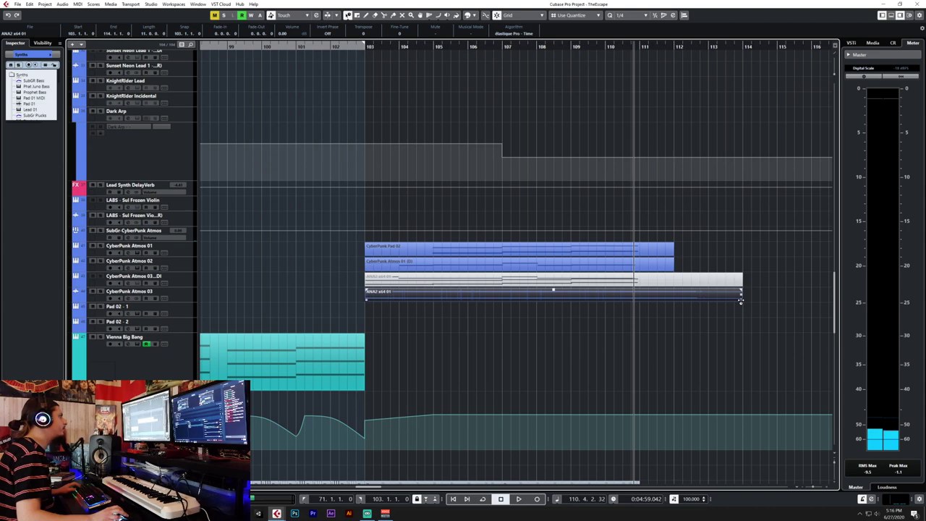
scroll(456, 364, left, 10)
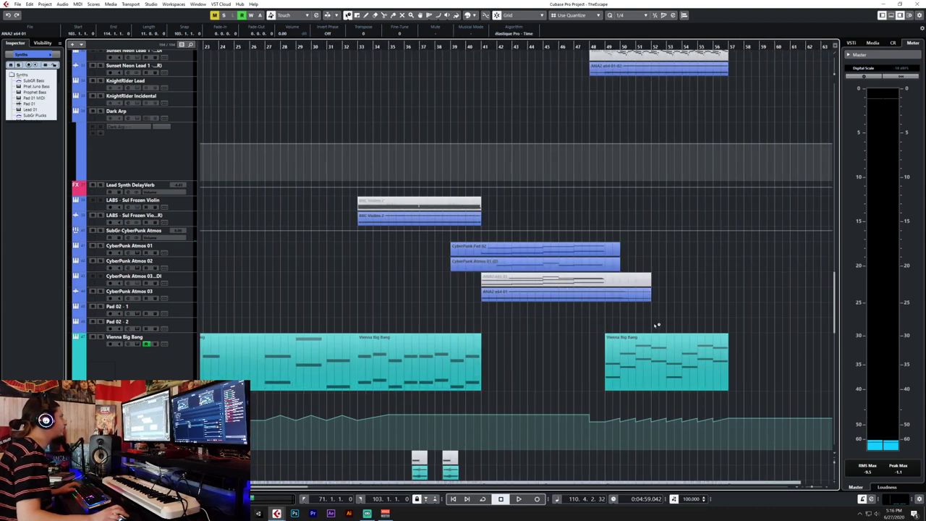
scroll(656, 324, up, 3)
scroll(656, 324, right, 5)
scroll(656, 324, down, 6)
scroll(657, 324, up, 4)
scroll(656, 325, right, 10)
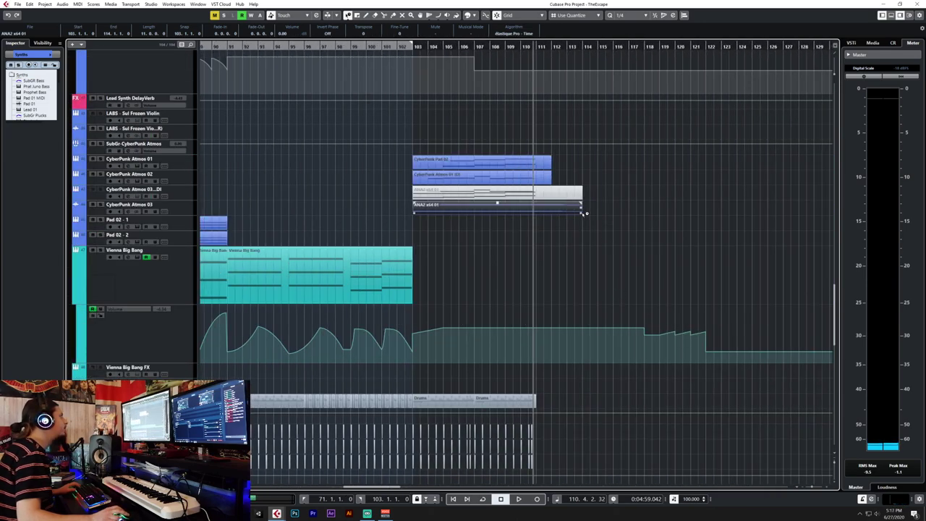
drag(581, 215, 550, 215)
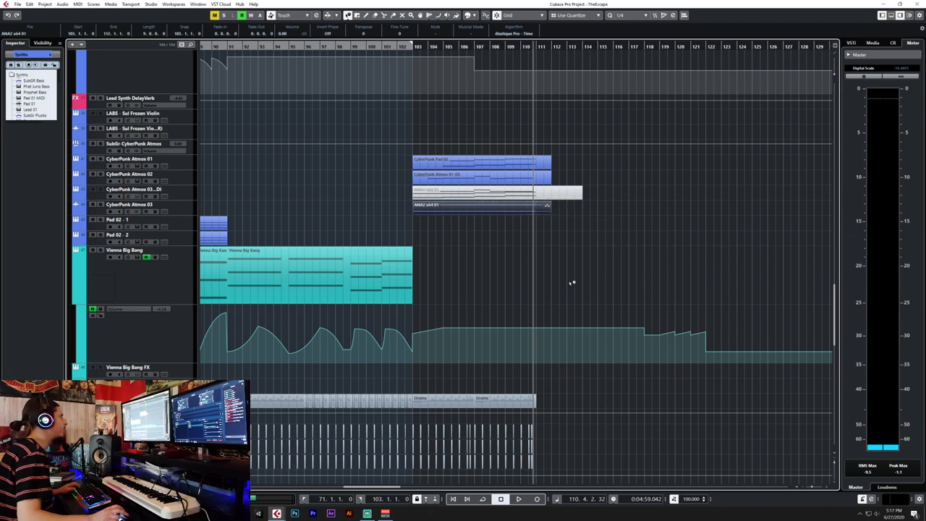
Undo the time stretch, compare with the original ANA2 event at bar 41 and set the selection tool back to Normal Sizing.
key(g)
key(g)
key(g)
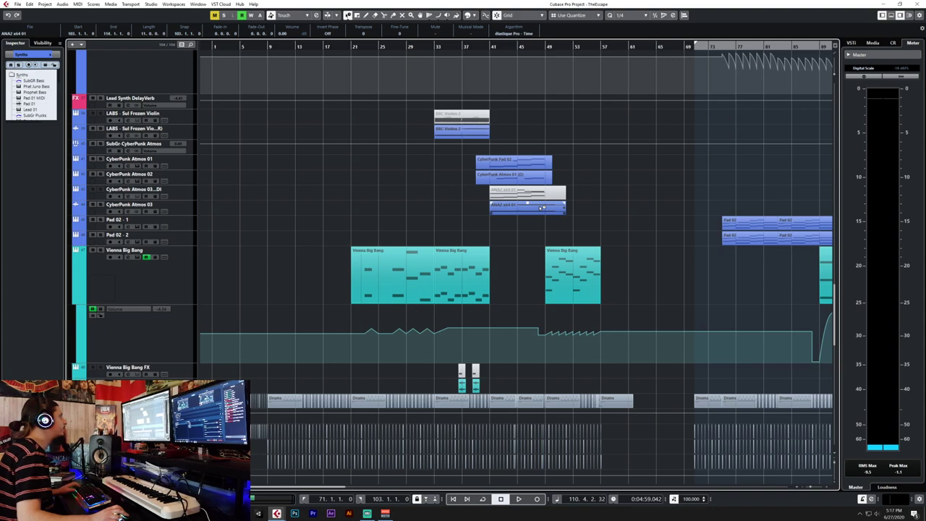
scroll(541, 208, up, 3)
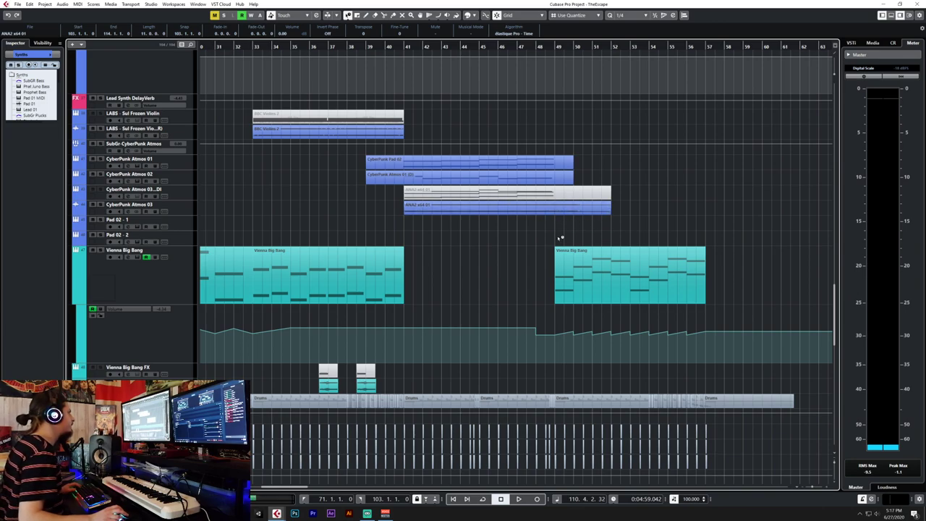
scroll(560, 237, right, 15)
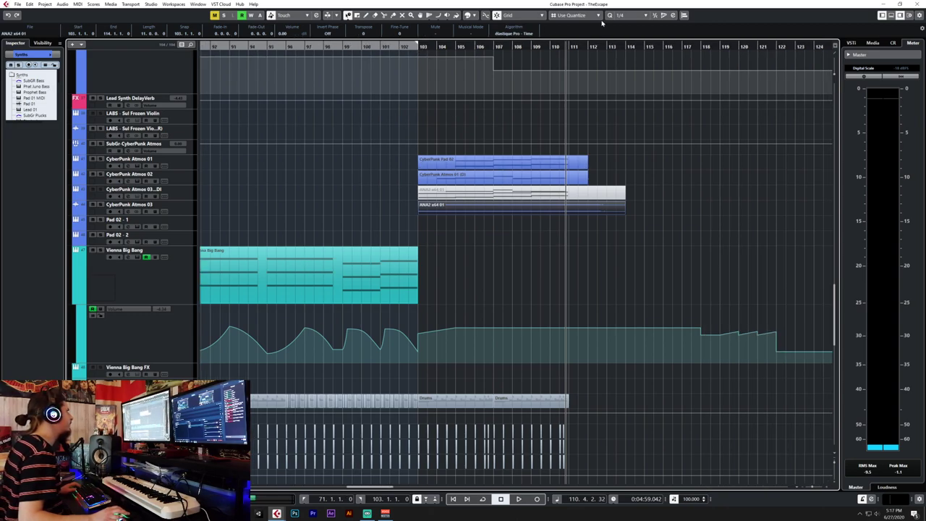
click(349, 16)
click(363, 26)
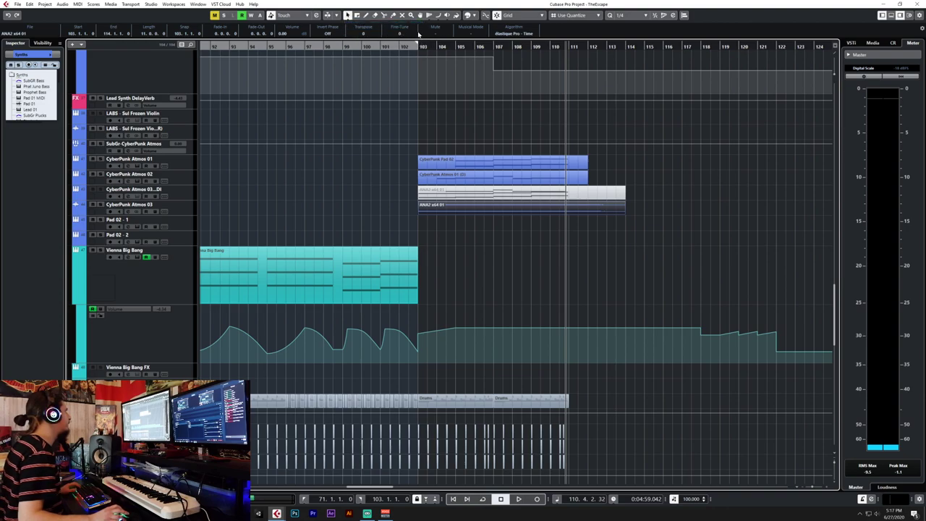
With CyberPunk Atmos 03 soloed and playing from bar 103, use Sizing Applies Time Stretch to end the ANA2 event at bar 112.
click(421, 46)
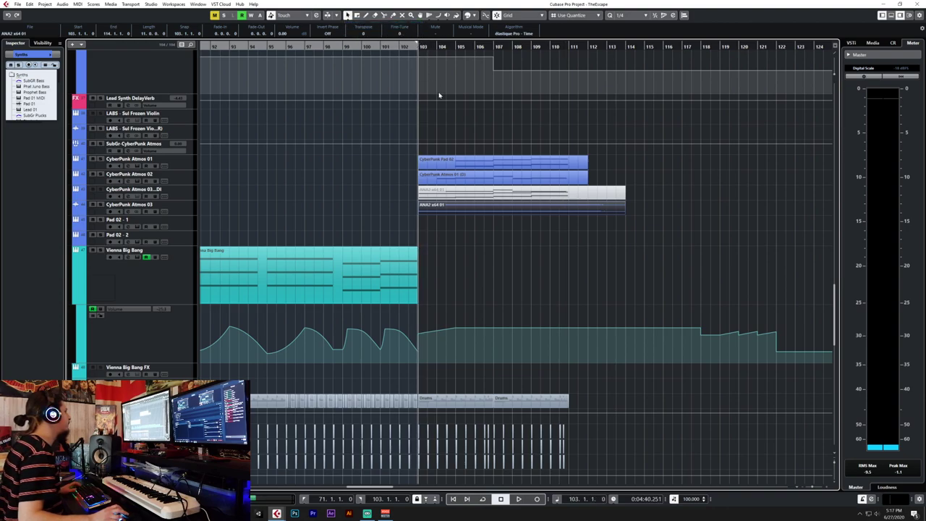
key(space)
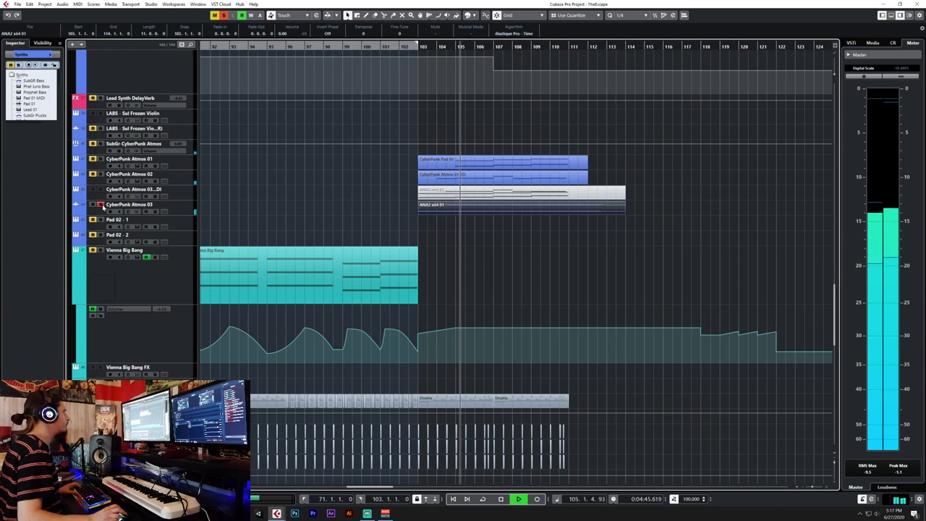
click(348, 16)
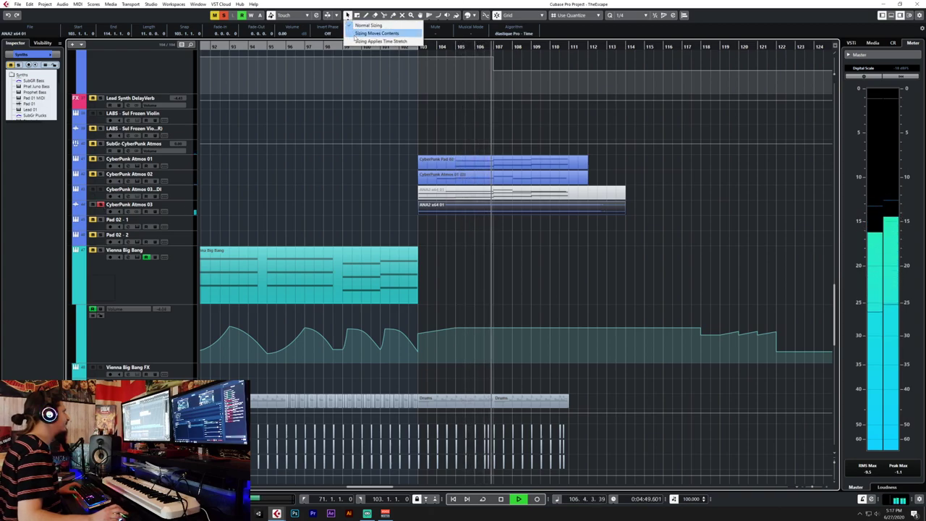
click(356, 41)
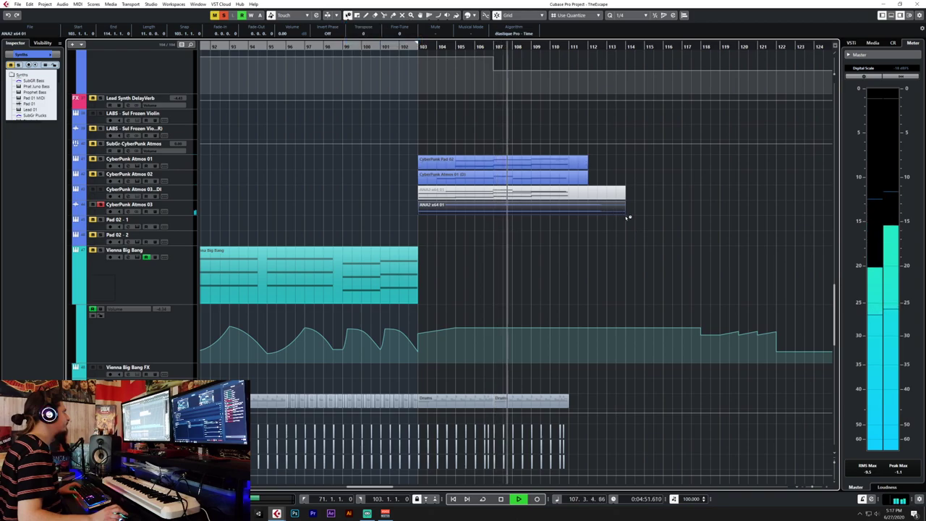
drag(624, 214, 589, 214)
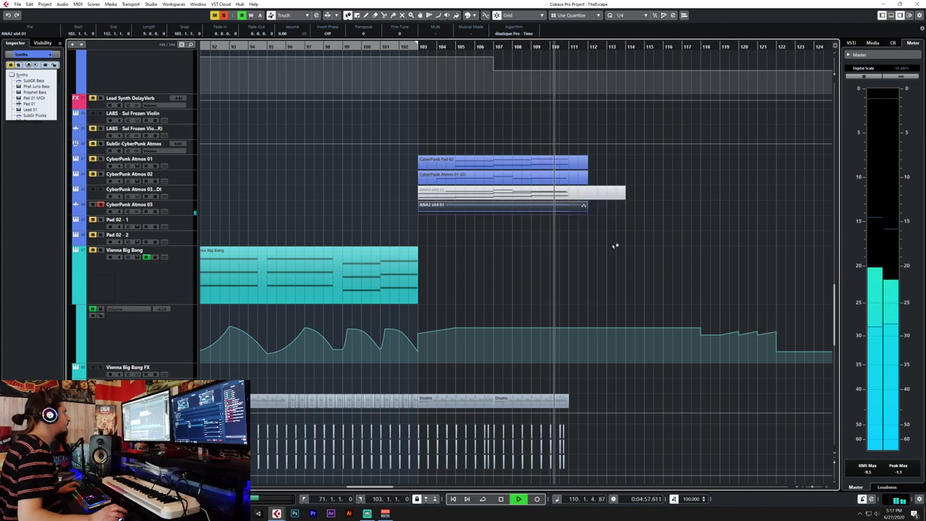
key(space)
key(space)
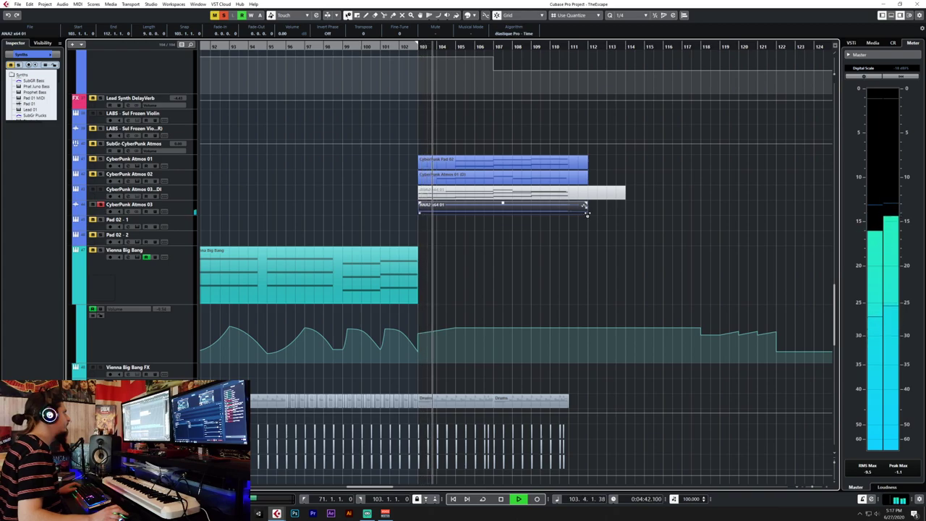
Stretch the ANA2 event's end to beat 3 and then beat 4 of bar 112, replaying the soloed track after each change.
drag(587, 214, 595, 215)
key(space)
key(space)
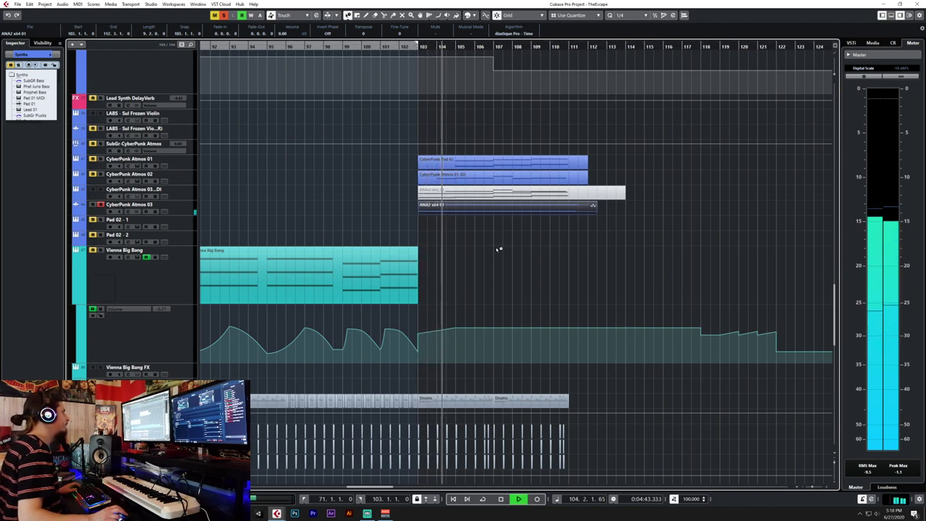
drag(598, 209, 601, 213)
key(space)
key(space)
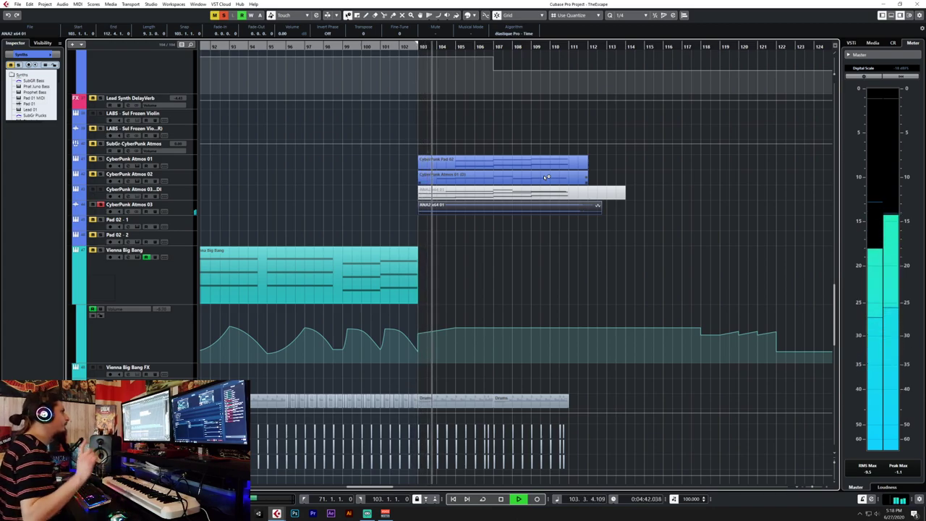
key(space)
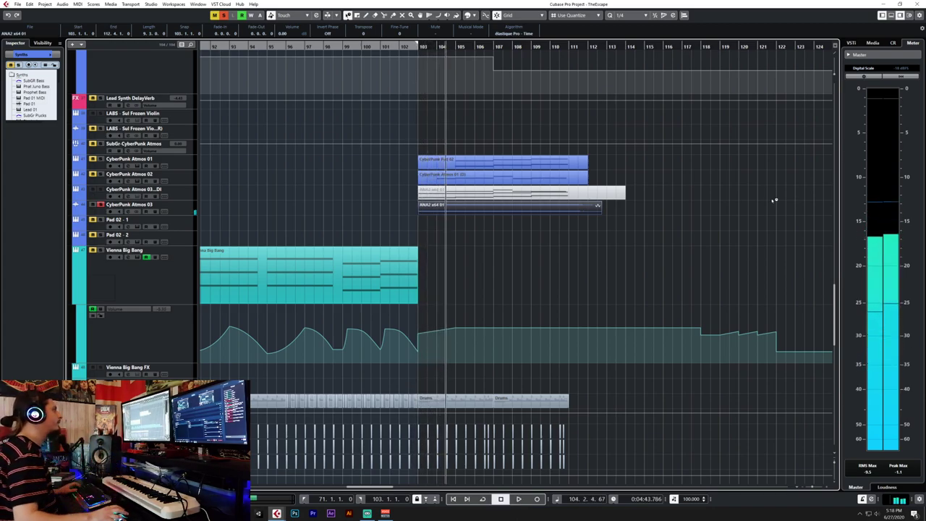
Stretch the ANA2 event in one-beat increments from bar 113 to about beat 3 of bar 113 while auditioning it.
drag(602, 215, 604, 214)
click(406, 47)
key(space)
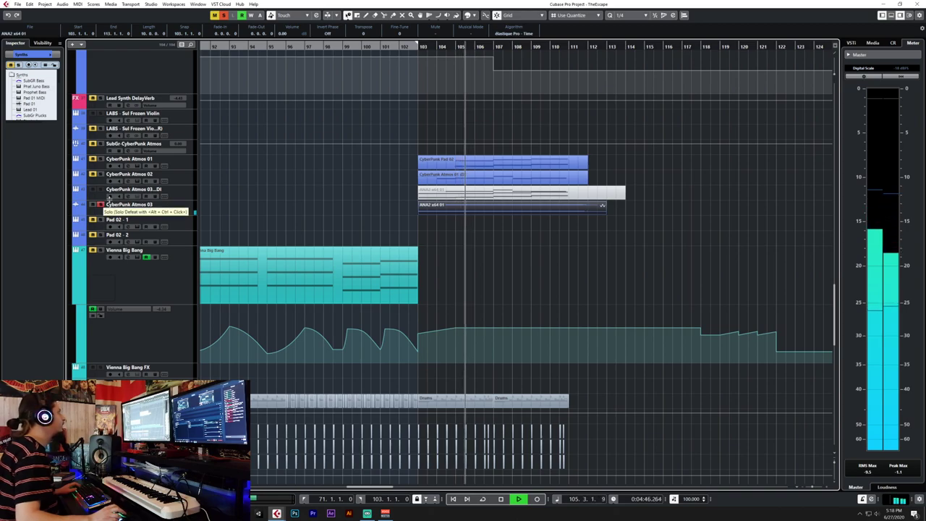
drag(604, 211, 610, 210)
key(KP_2)
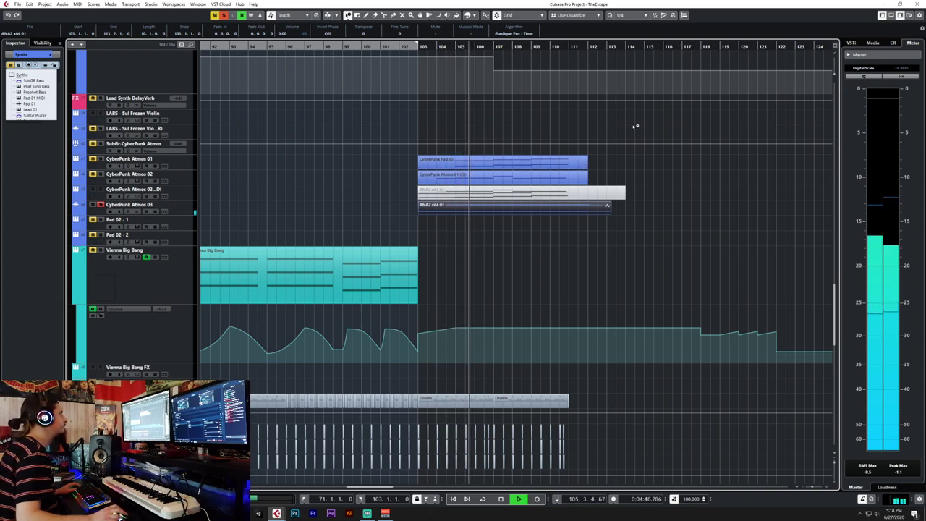
drag(611, 210, 615, 211)
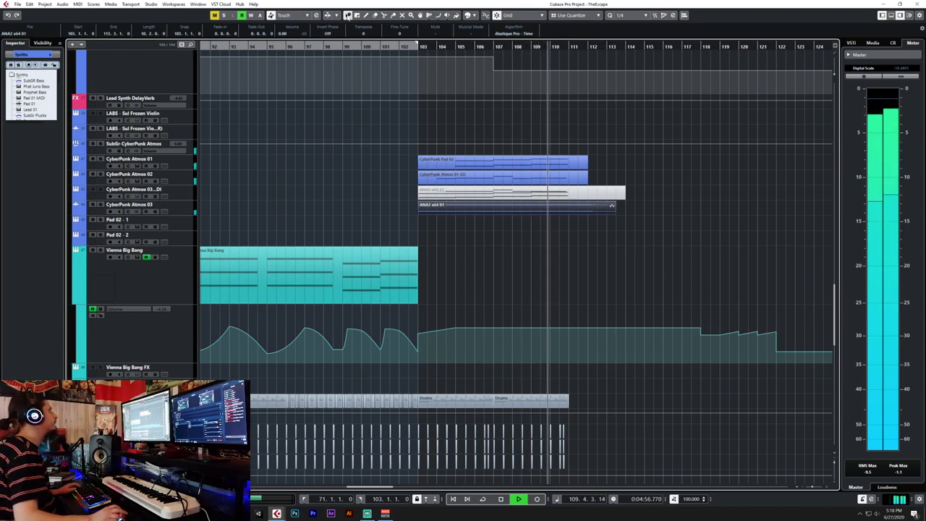
Switch the selection tool back to Normal Sizing, stop playback and go to the original ANA2 event at bar 41.
right_click(350, 19)
click(350, 19)
click(348, 16)
click(367, 24)
key(g)
key(space)
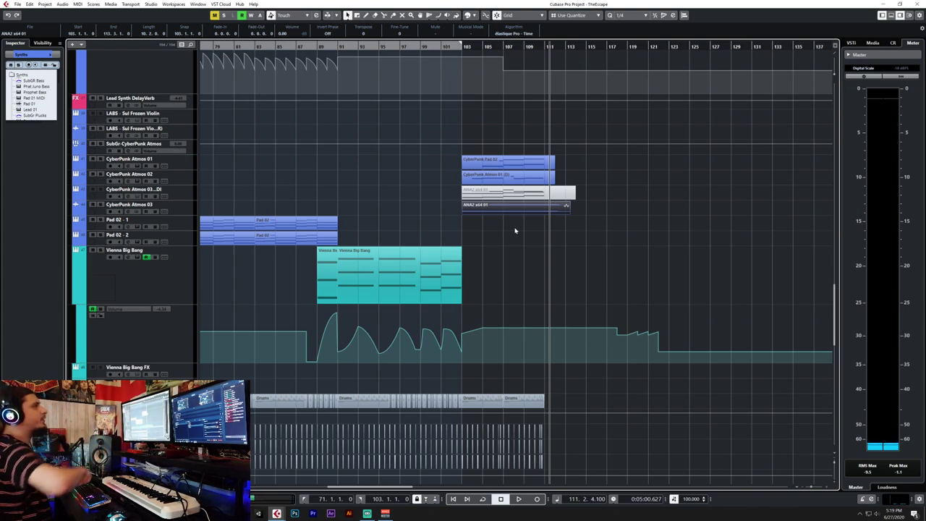
scroll(458, 219, down, 3)
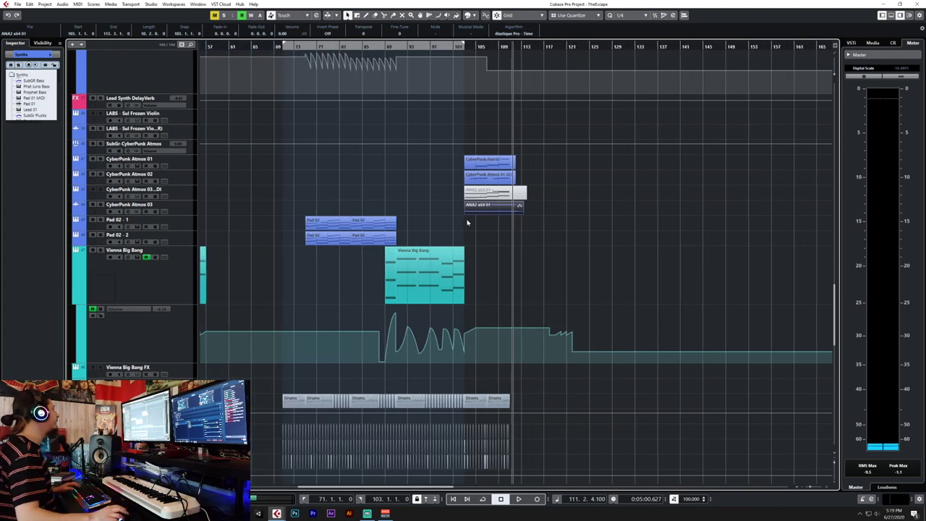
scroll(464, 221, left, 6)
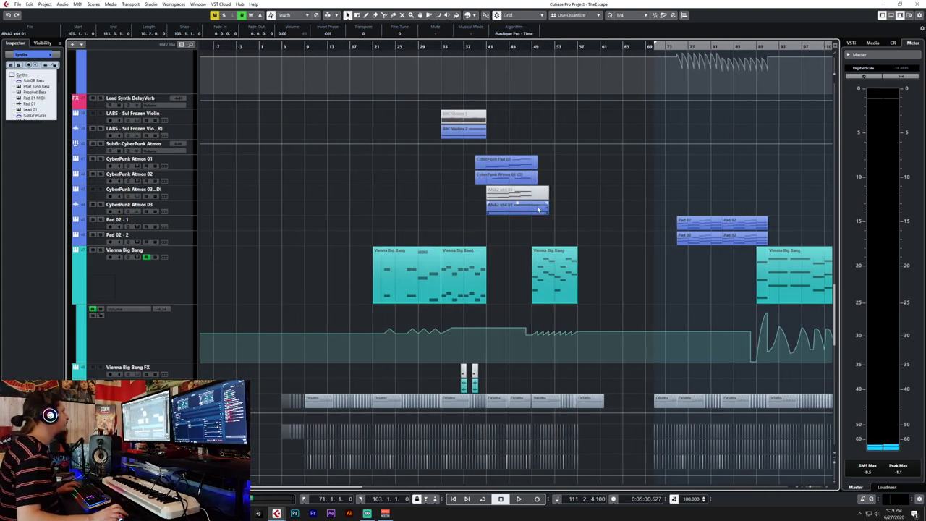
Play the arrangement from just before bar 103 and review how the brass, synth, bass and drum tracks continue past it.
scroll(548, 217, up, 5)
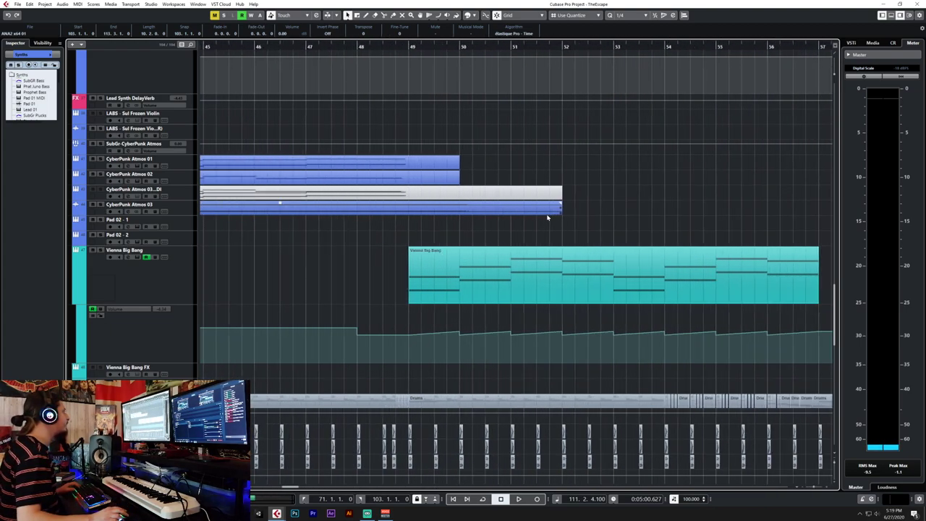
scroll(548, 217, right, 10)
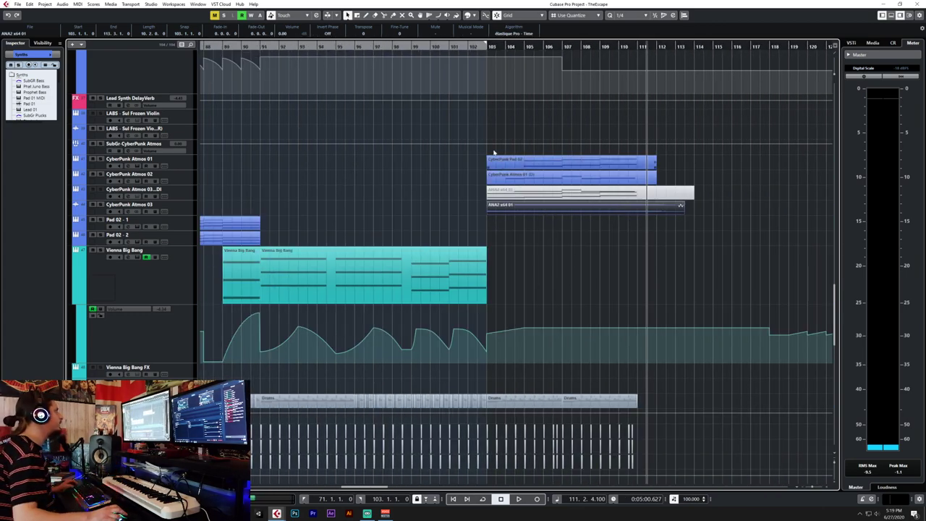
click(479, 48)
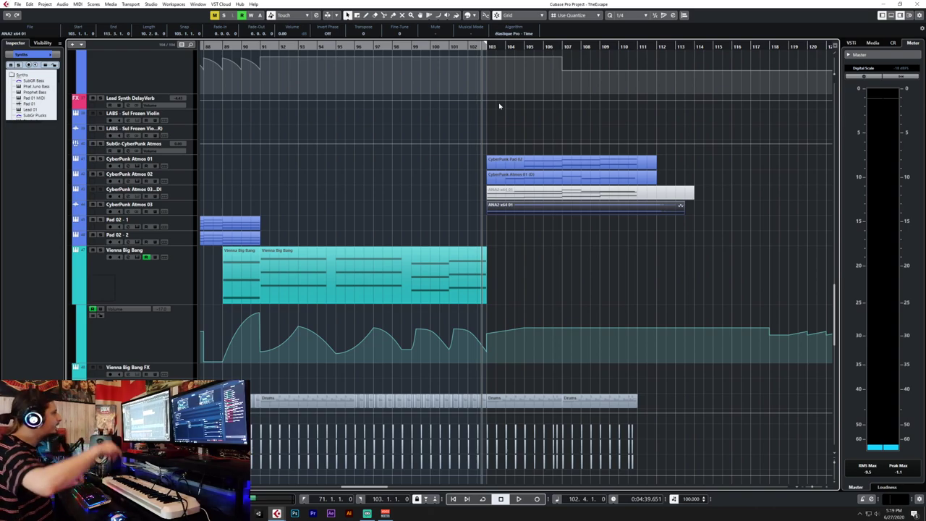
scroll(708, 310, down, 15)
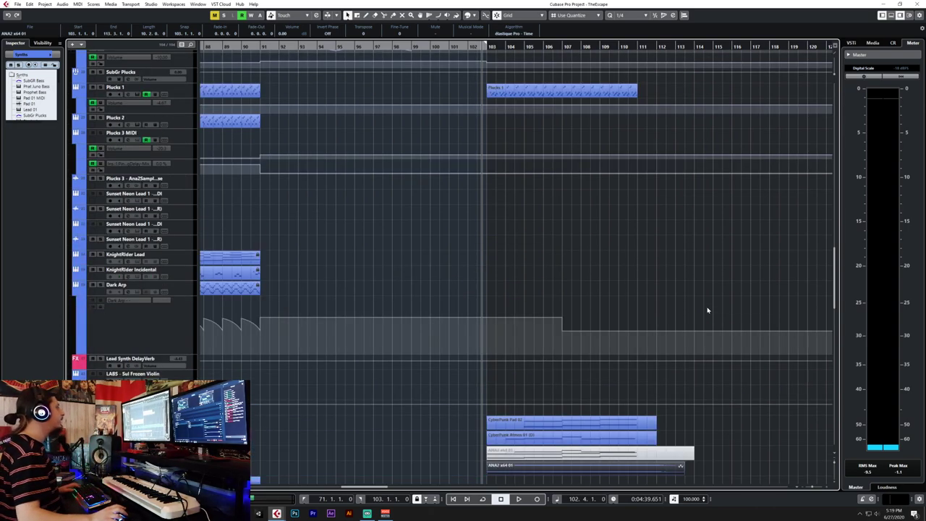
scroll(708, 310, up, 10)
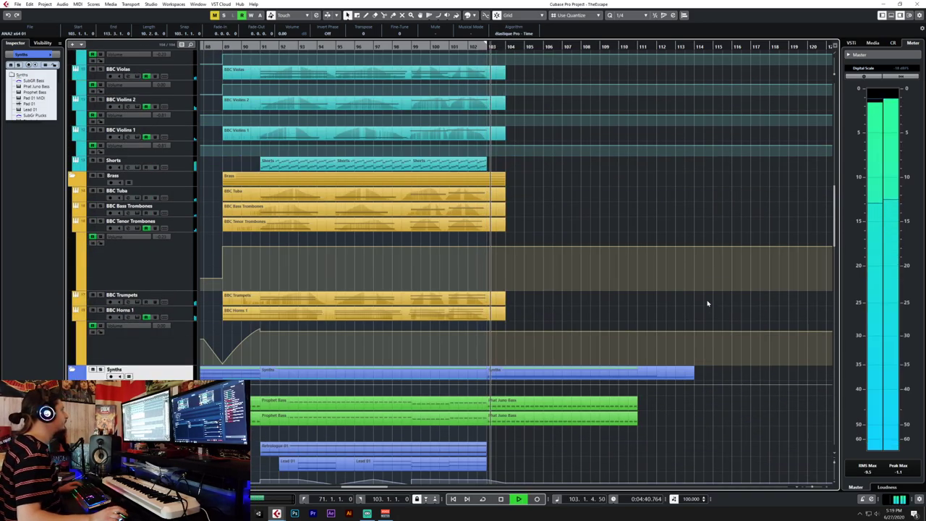
scroll(708, 306, down, 10)
scroll(708, 302, down, 15)
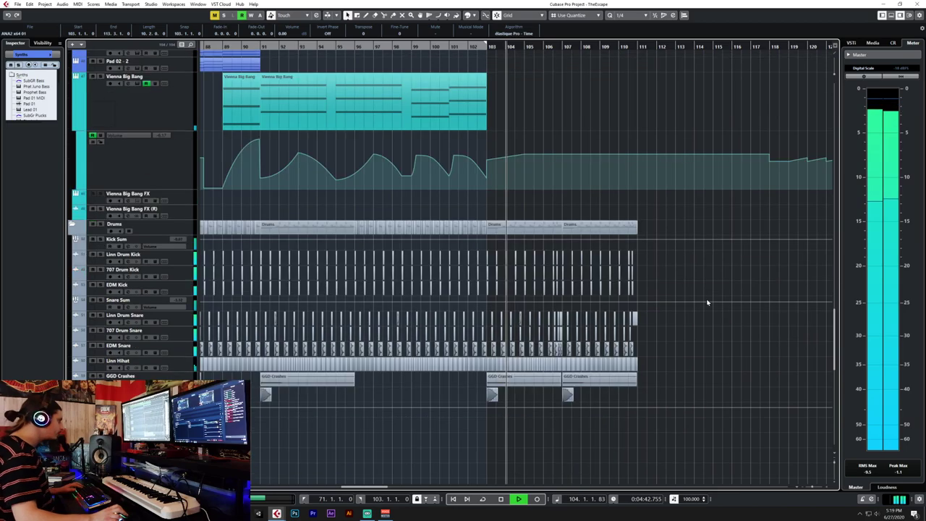
scroll(708, 303, down, 3)
scroll(708, 300, up, 15)
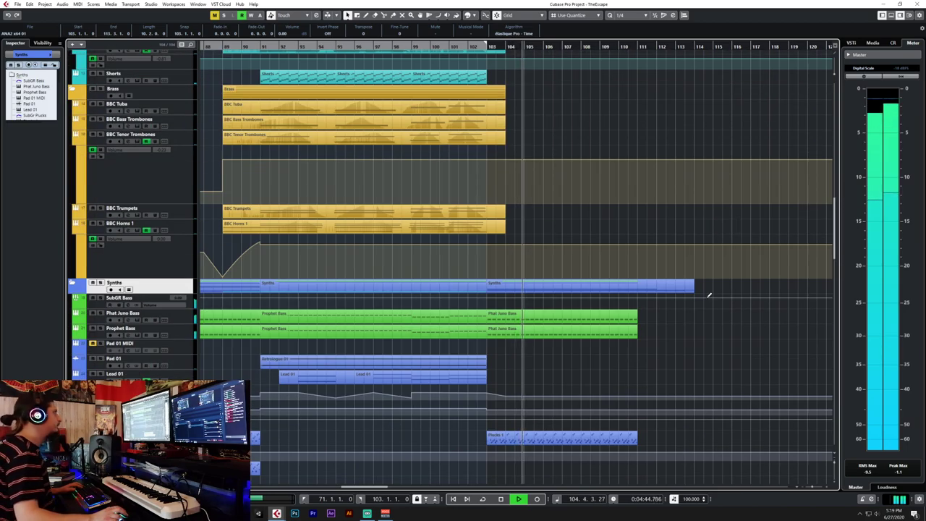
scroll(708, 297, down, 10)
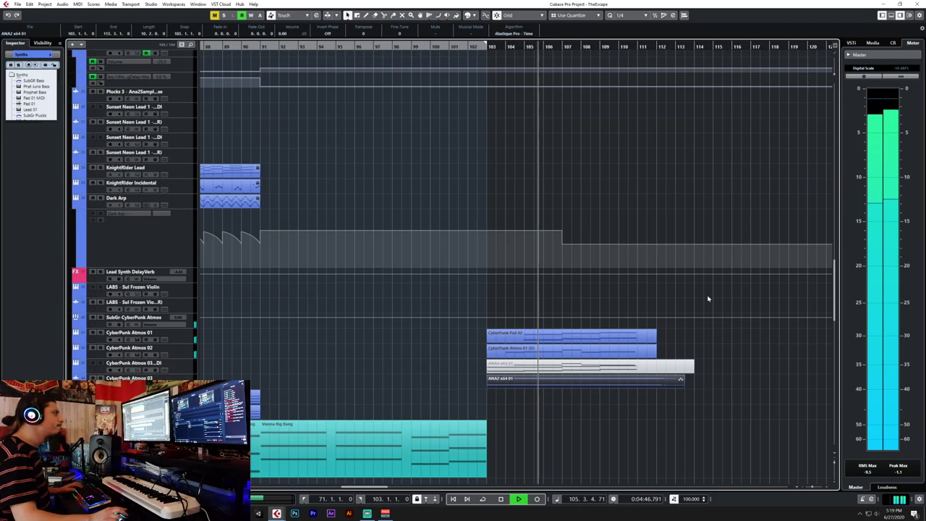
Copy the original CyberPunk Pad 02 and CyberPunk Atmos 01 parts at bar 39 and set the quantize value to 1/1.
click(527, 334)
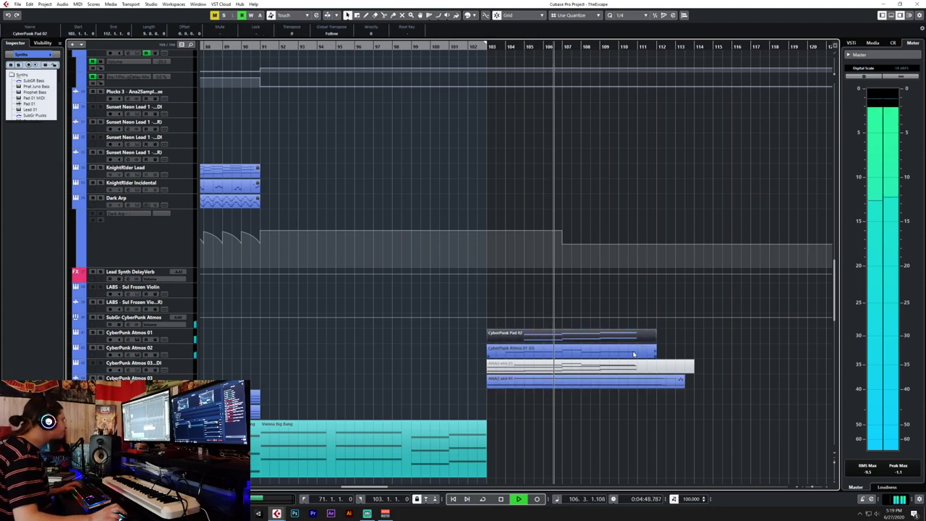
ctrl+scroll(527, 333, down, 5)
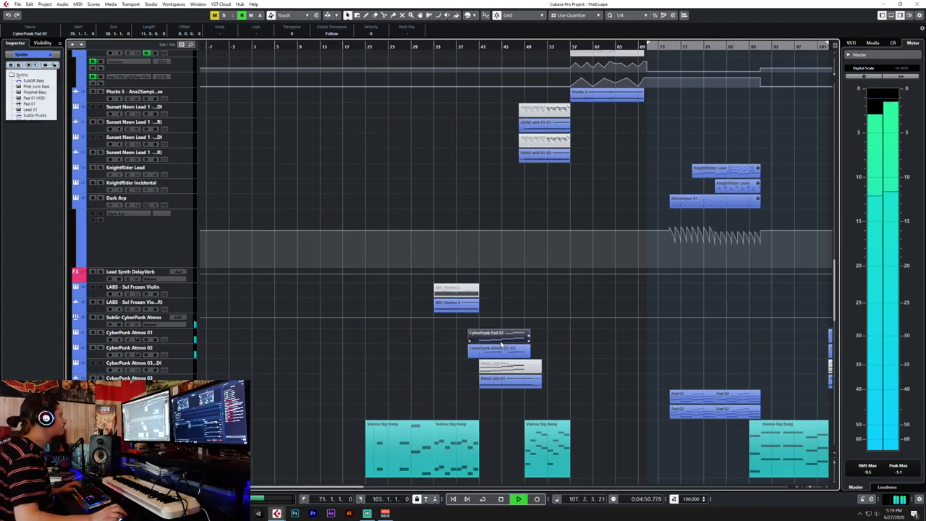
key(h)
key(h)
key(h)
key(h)
key(h)
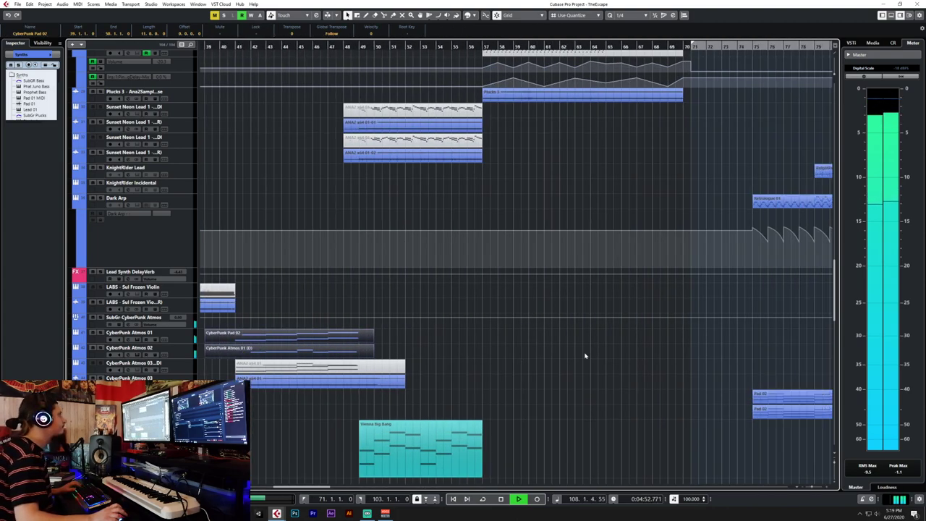
scroll(182, 288, up, 5)
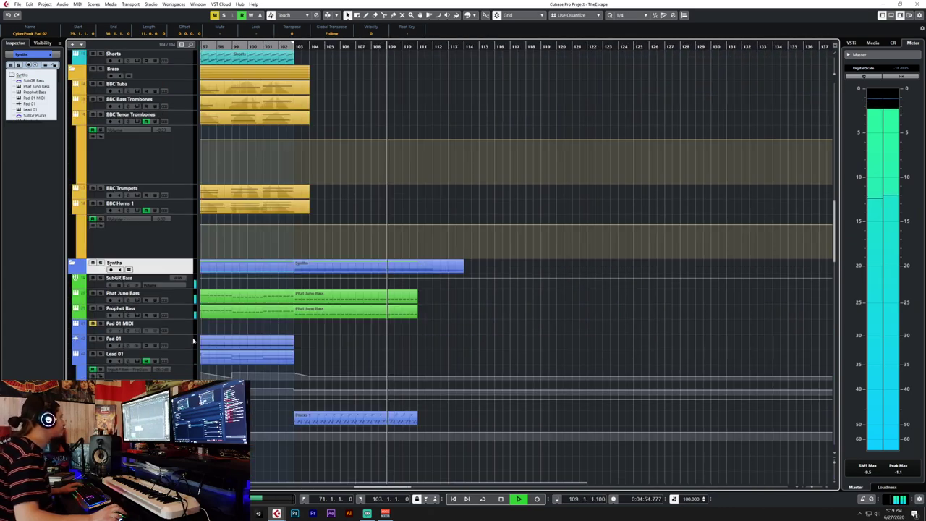
scroll(315, 351, down, 10)
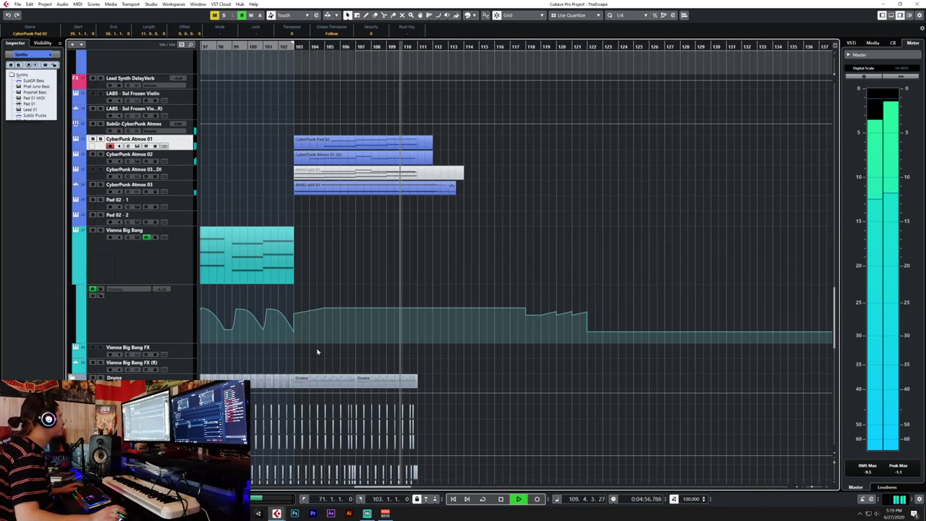
click(620, 14)
click(636, 21)
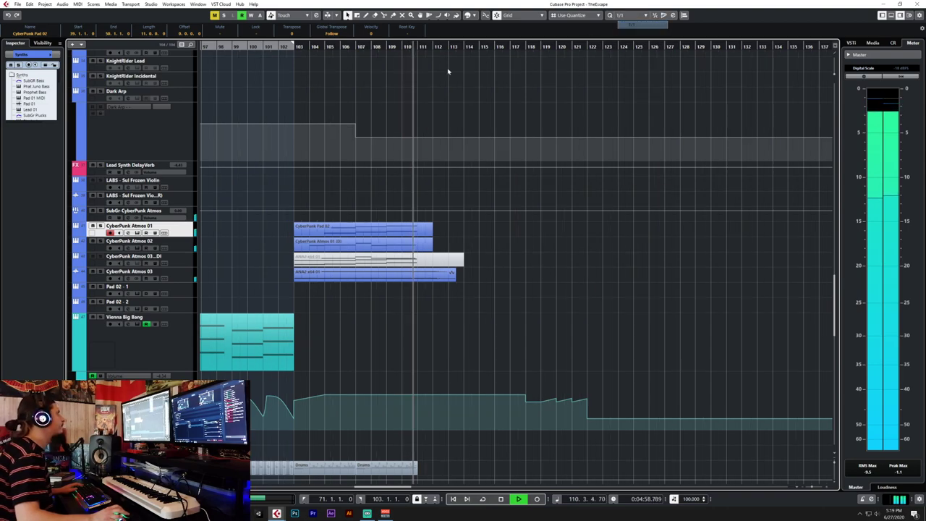
Stop playback and paste the copied CyberPunk parts at bar 110 on the CyberPunk Atmos 01 and 02 tracks.
key(h)
key(h)
key(h)
key(h)
key(space)
click(335, 47)
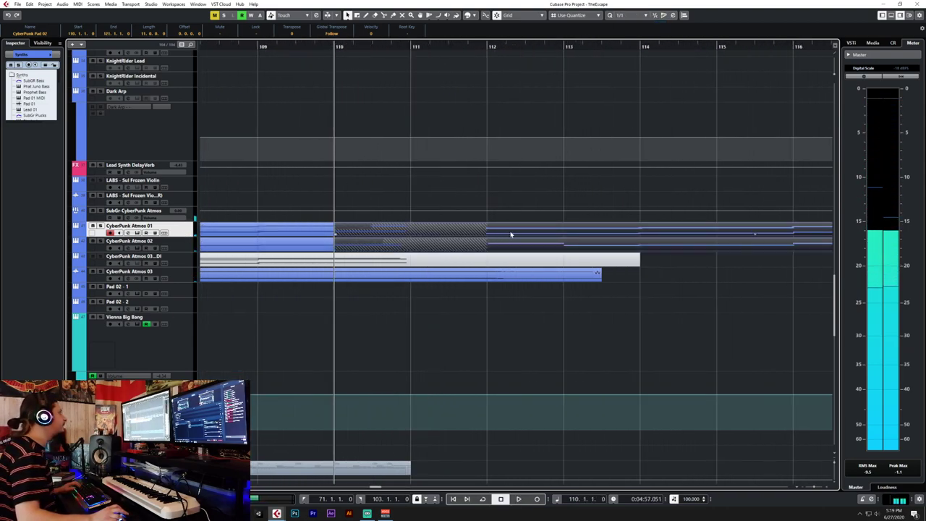
Move the pasted CyberPunk parts back to bar 109 and glue each one to the earlier part on its track.
right_click(510, 234)
click(514, 231)
drag(514, 232, 429, 232)
right_click(429, 233)
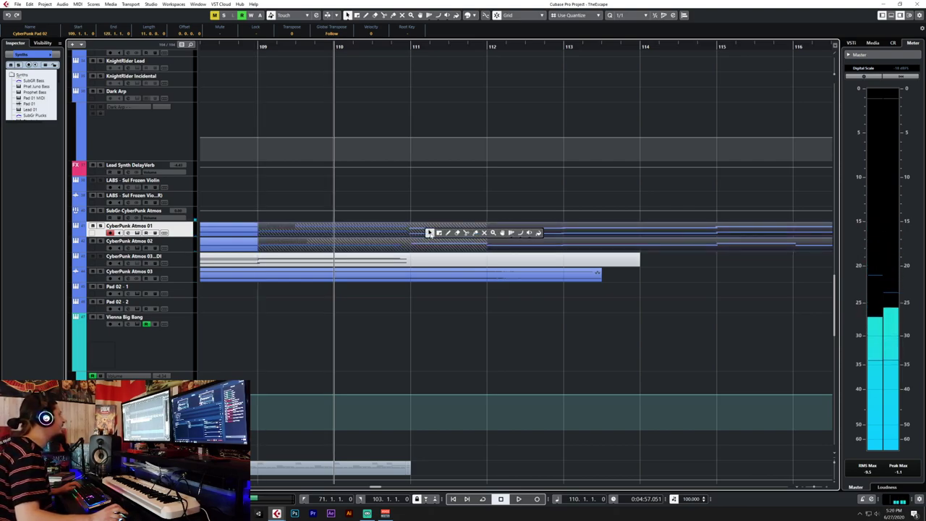
click(473, 235)
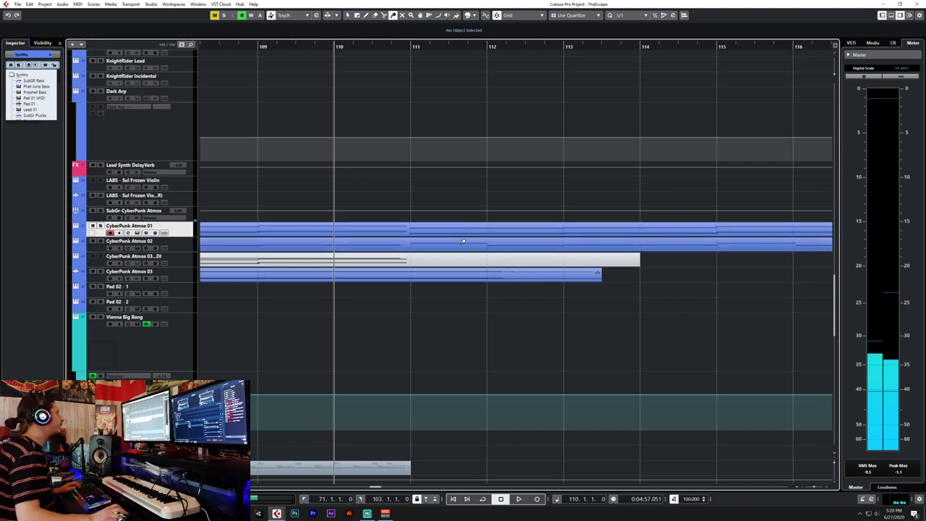
Split the CyberPunk Atmos 03 track's ANA2 event at bar 111 and delete the piece after the cut.
scroll(456, 366, down, 4)
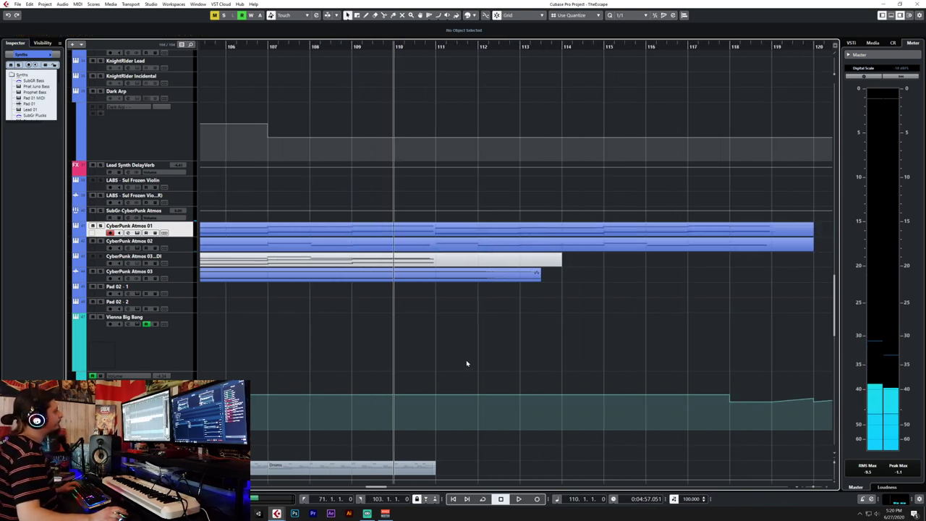
click(404, 273)
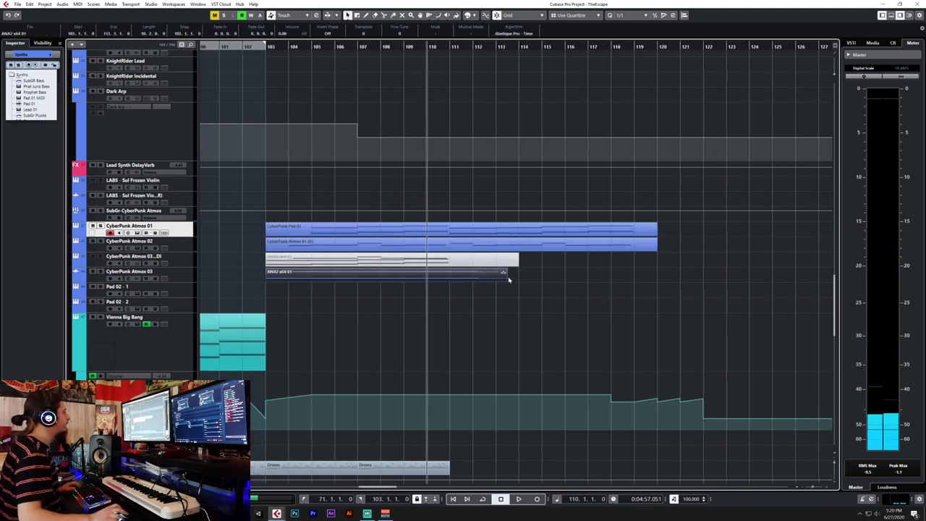
right_click(487, 287)
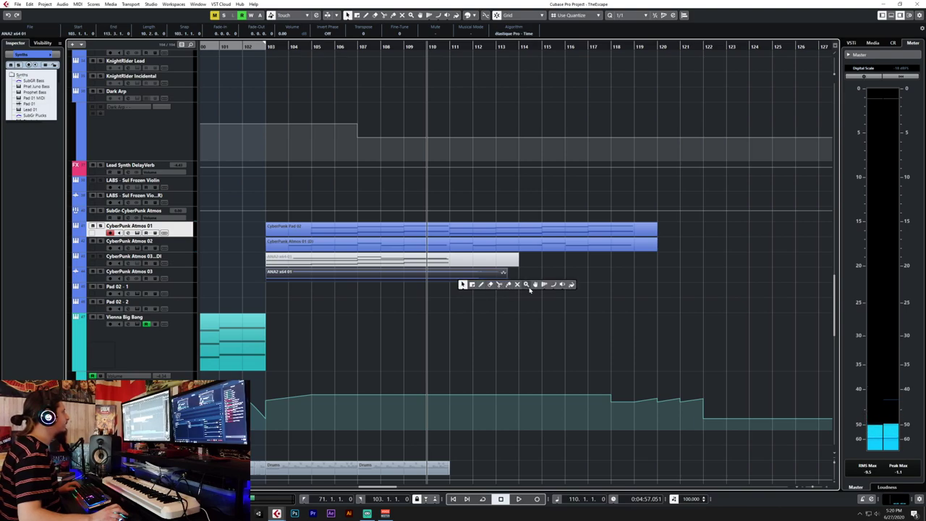
click(499, 285)
click(449, 272)
right_click(447, 277)
click(452, 278)
click(478, 273)
key(Delete)
click(434, 272)
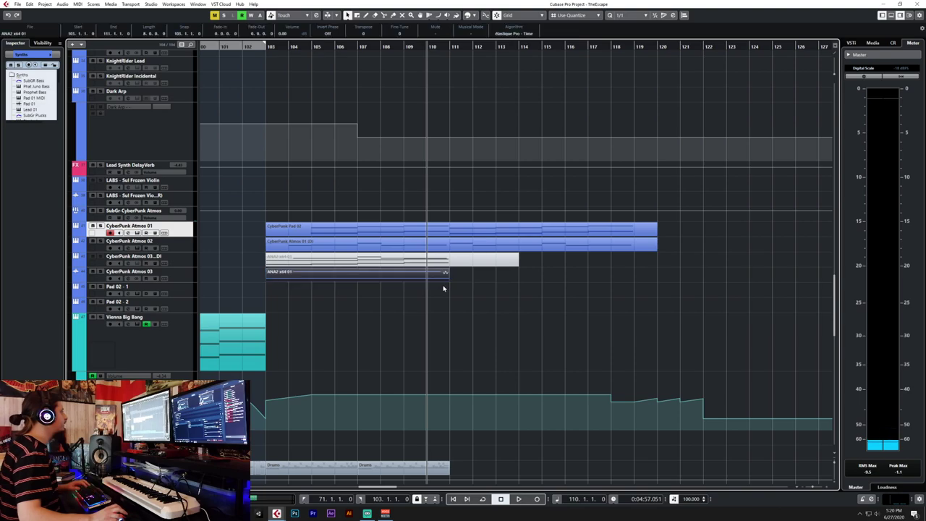
Place a copy of the trimmed ANA2 event at bar 111 on the CyberPunk Atmos 03 track.
click(450, 46)
scroll(262, 287, up, 5)
scroll(207, 269, down, 10)
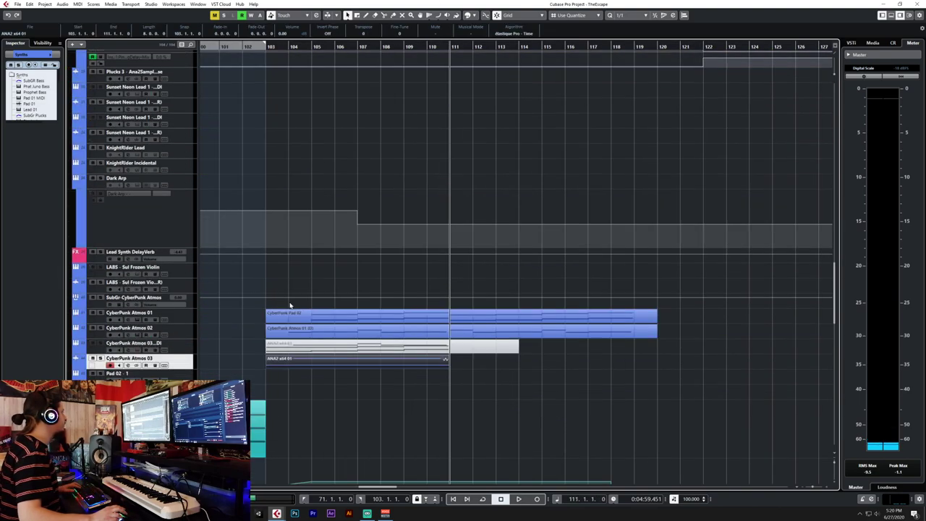
scroll(203, 283, up, 3)
click(204, 283)
key(ctrl+d)
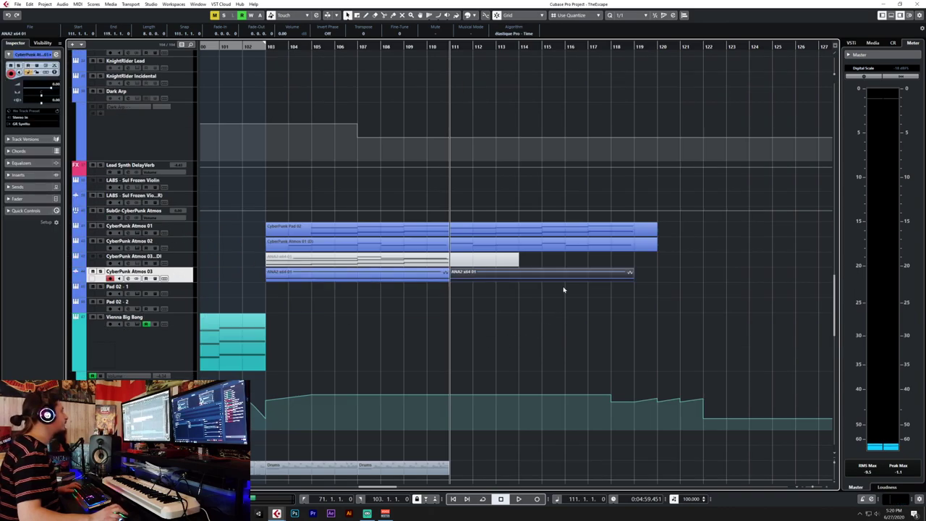
Extend the copied ANA2 event's end to bar 120 and crossfade the two ANA2 events where they meet at bar 111.
drag(632, 275, 657, 281)
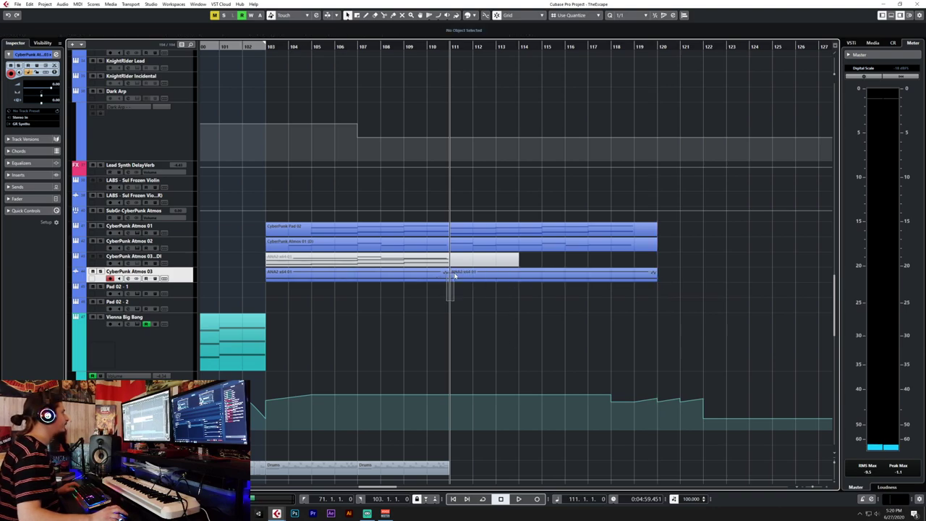
click(485, 318)
Copy the Drums folder's two blocks between bars 103 and 111 to bar 111.
scroll(447, 303, down, 5)
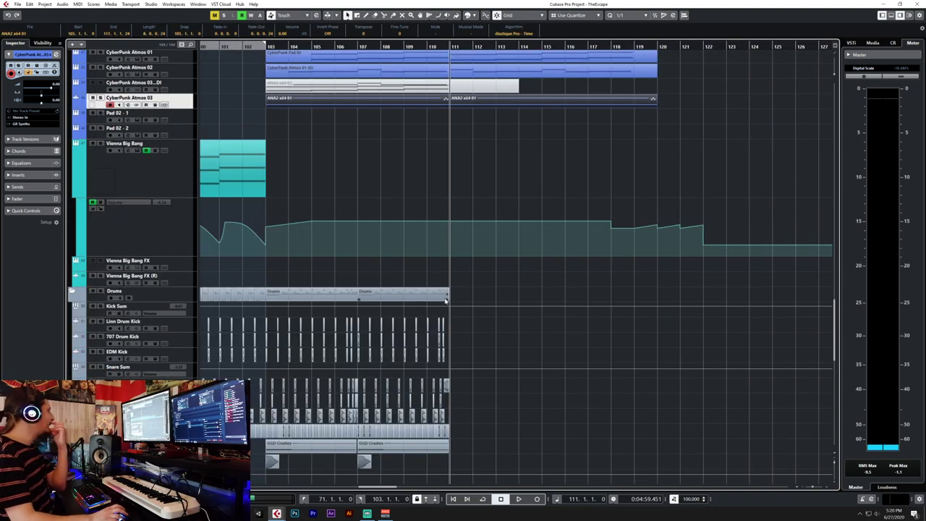
key(ctrl+a)
click(386, 264)
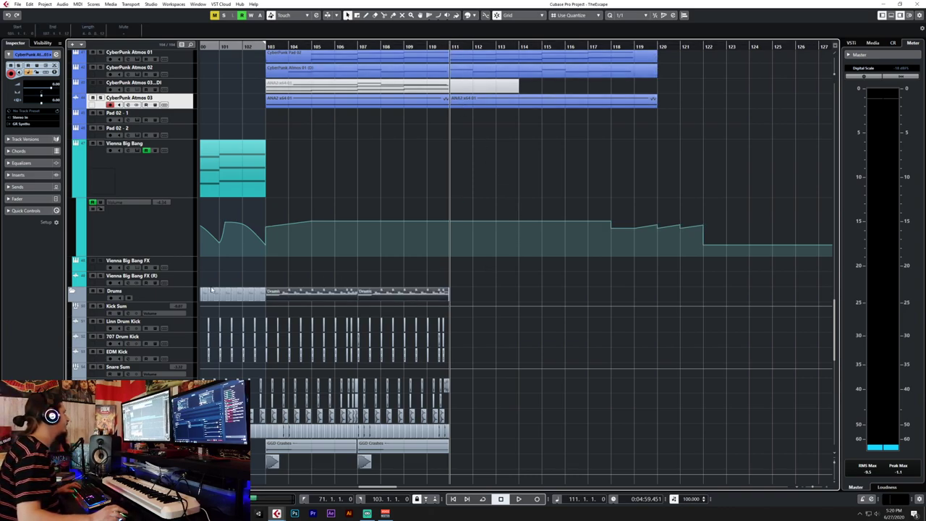
click(179, 292)
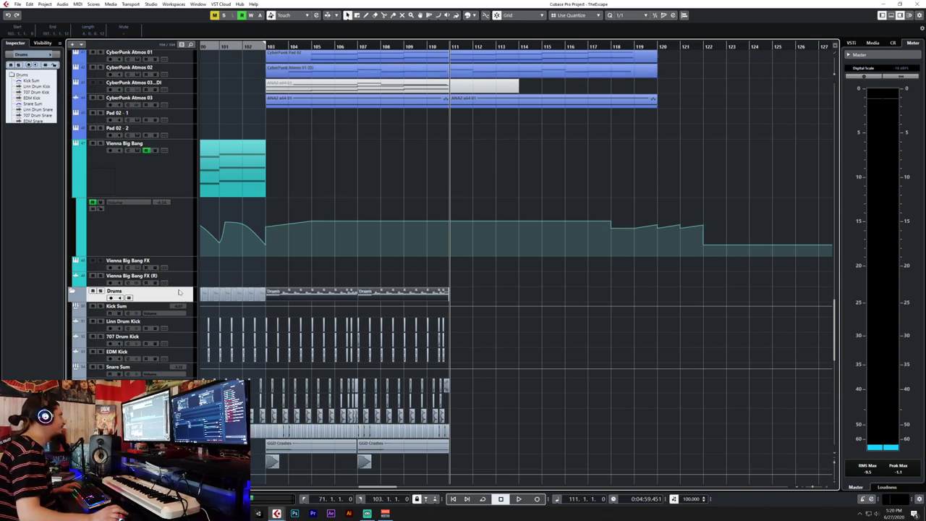
key(ctrl+d)
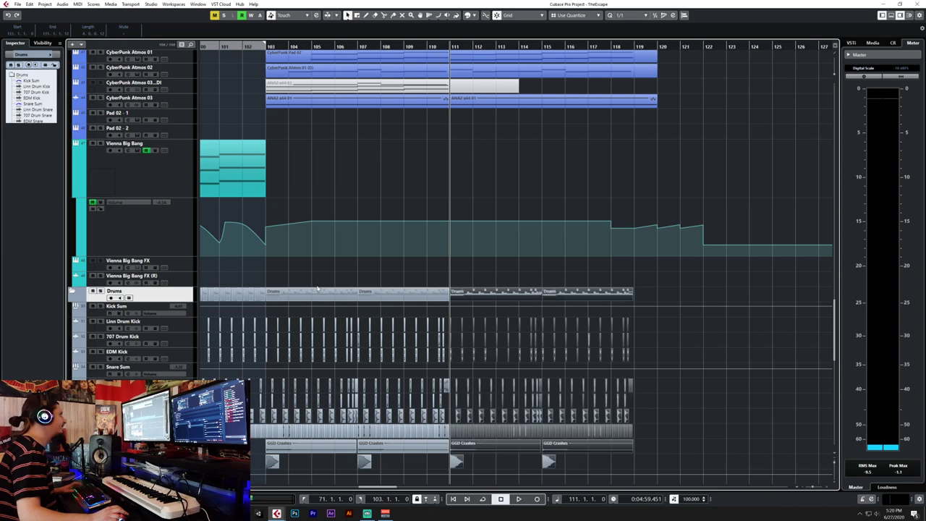
Copy the Inverted Snare and Impact events starting at bar 102 and paste them at bar 110 on the same FX tracks.
scroll(529, 370, down, 8)
scroll(434, 362, up, 6)
scroll(309, 351, down, 4)
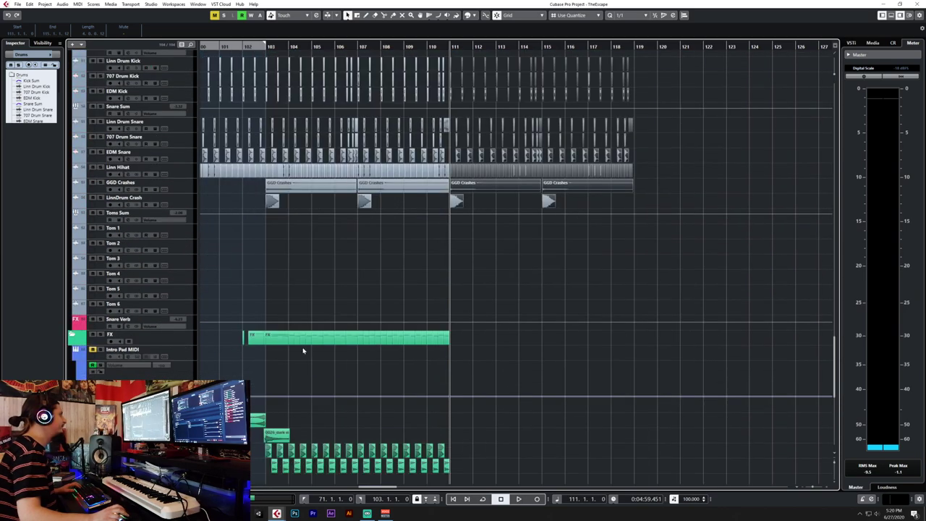
scroll(275, 396, down, 3)
drag(453, 280, 460, 248)
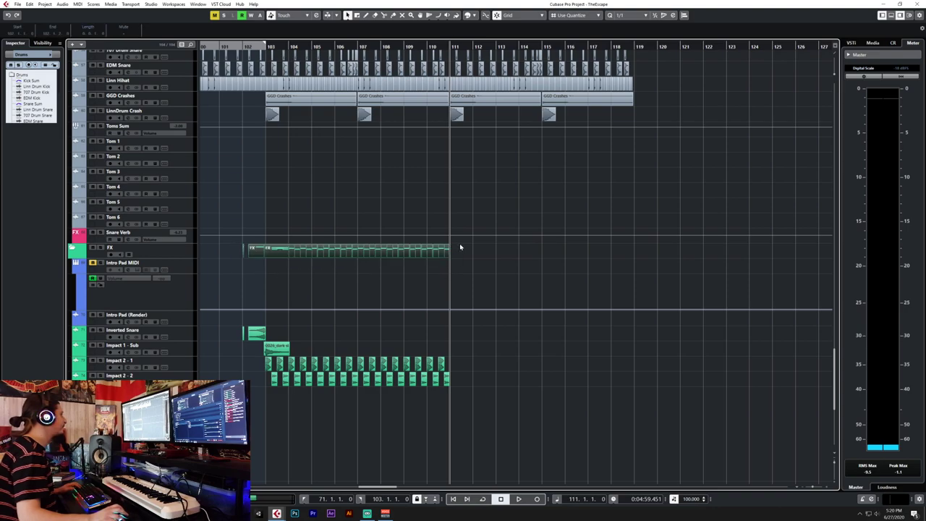
drag(223, 316, 426, 384)
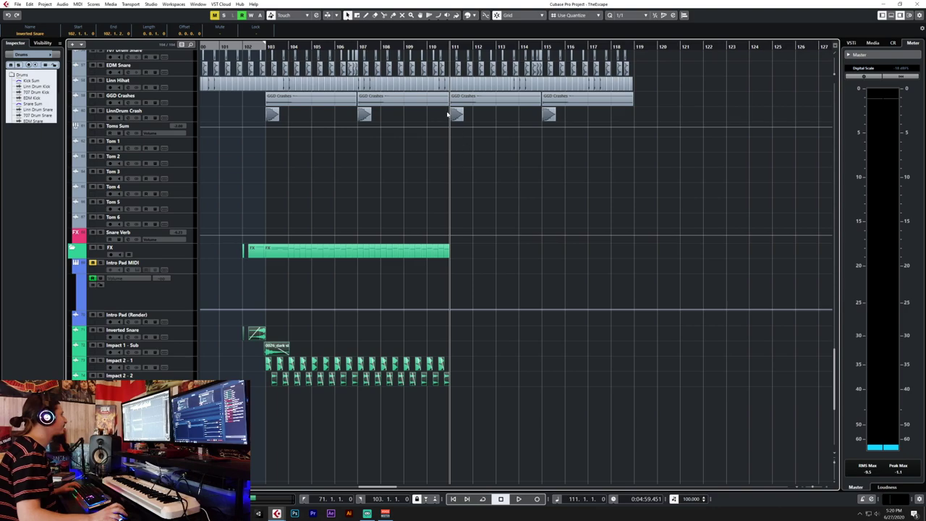
key(space)
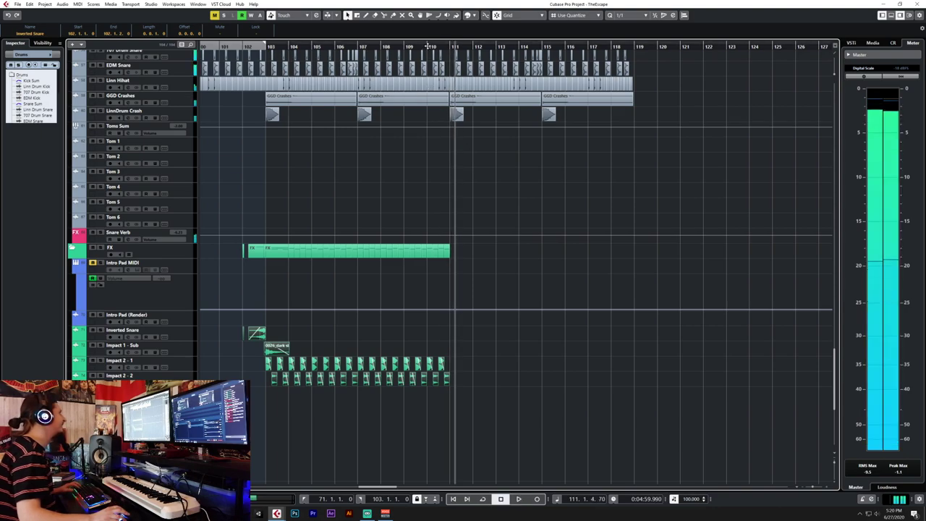
click(427, 47)
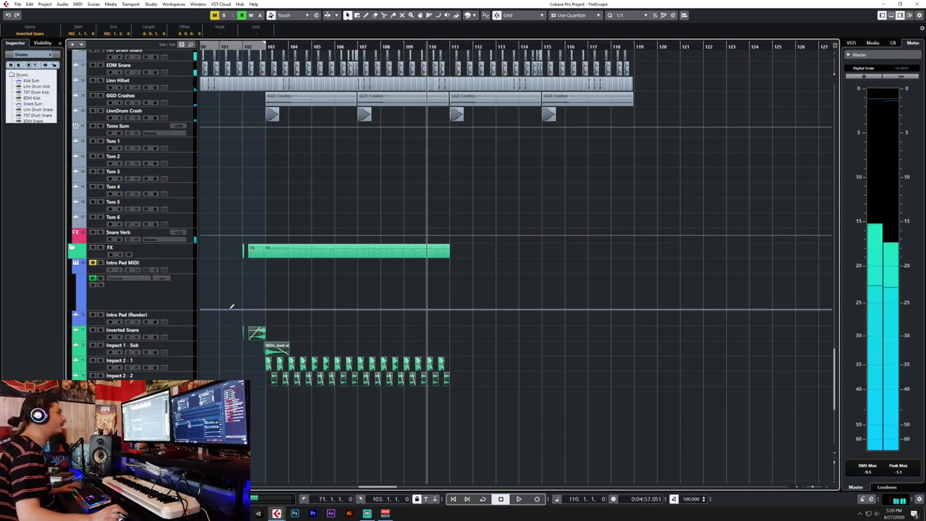
click(181, 336)
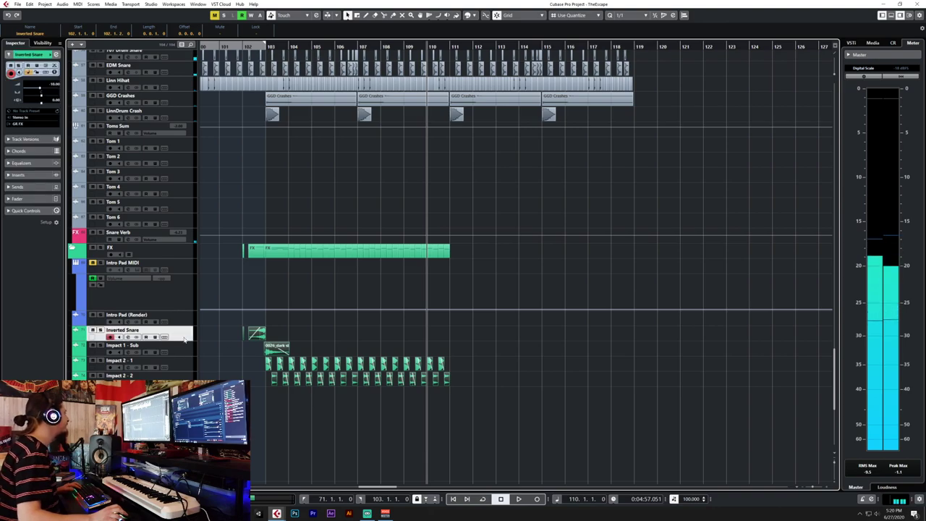
key(ctrl+d)
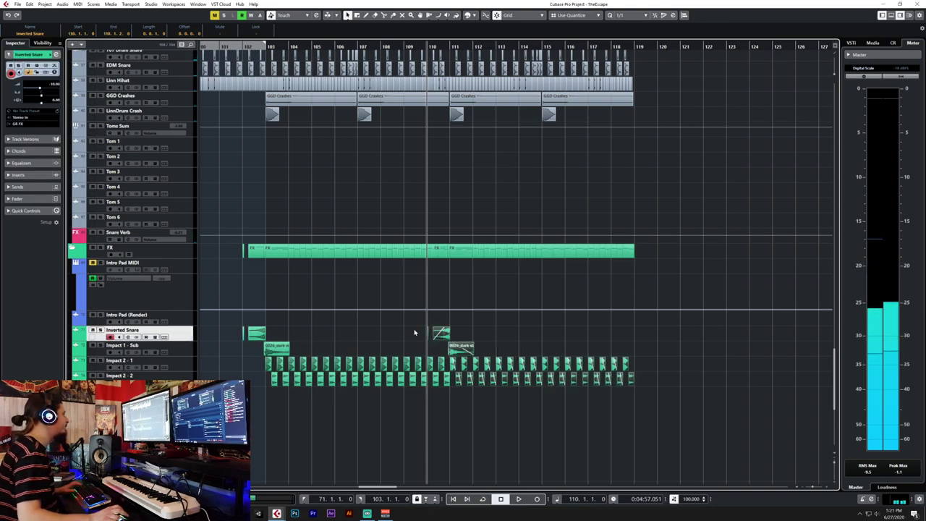
Copy the Phat Juno Bass and Prophet Bass events spanning bars 103 to 111 to bar 111 on the same tracks.
scroll(413, 329, up, 15)
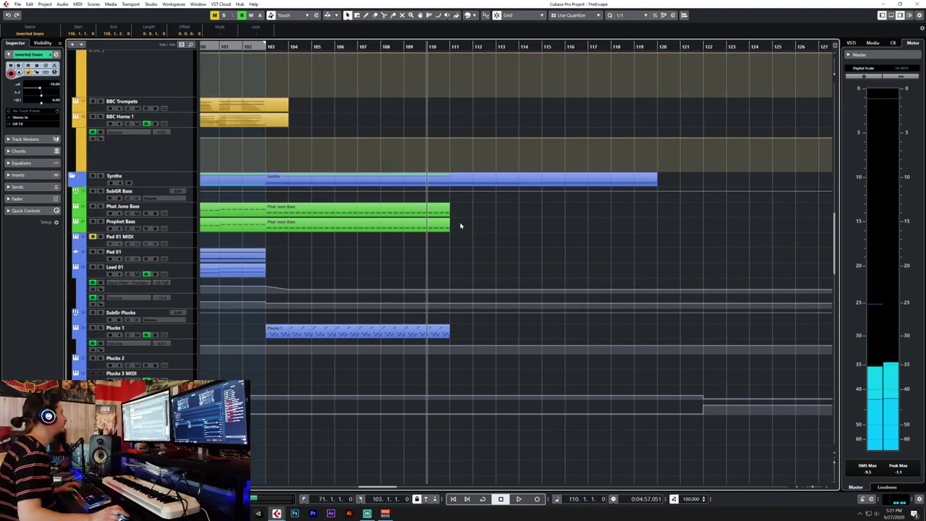
drag(461, 226, 397, 254)
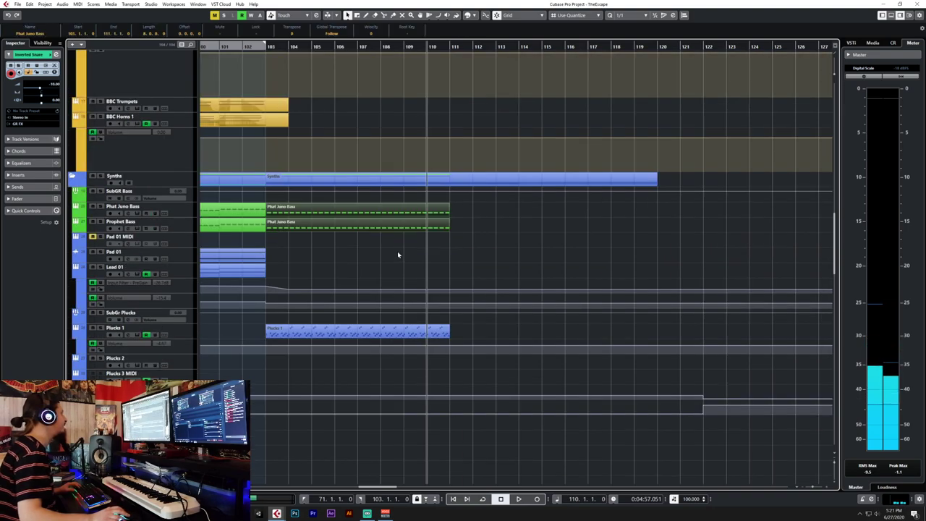
click(178, 210)
click(450, 46)
key(ctrl+d)
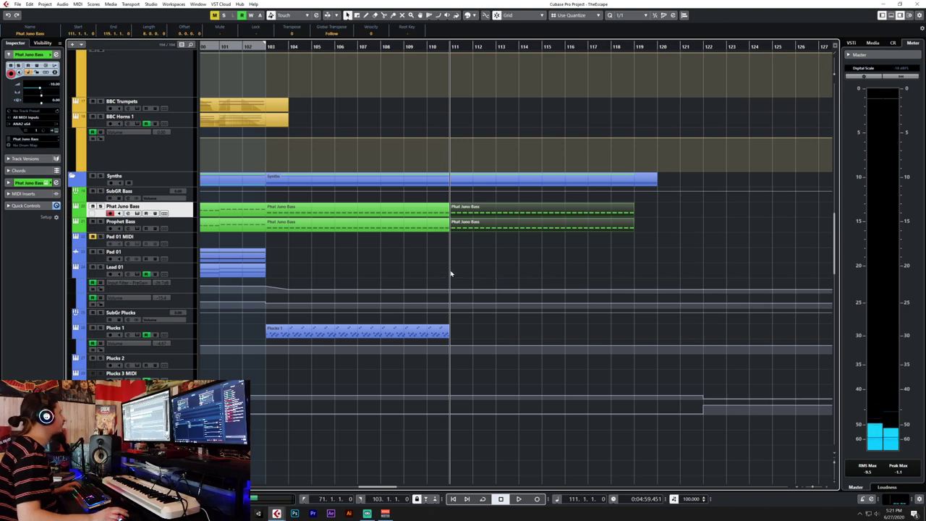
Duplicate the Plucks 1 event that starts at bar 103 to bar 111.
scroll(450, 274, down, 4)
scroll(326, 254, up, 2)
click(282, 246)
click(184, 248)
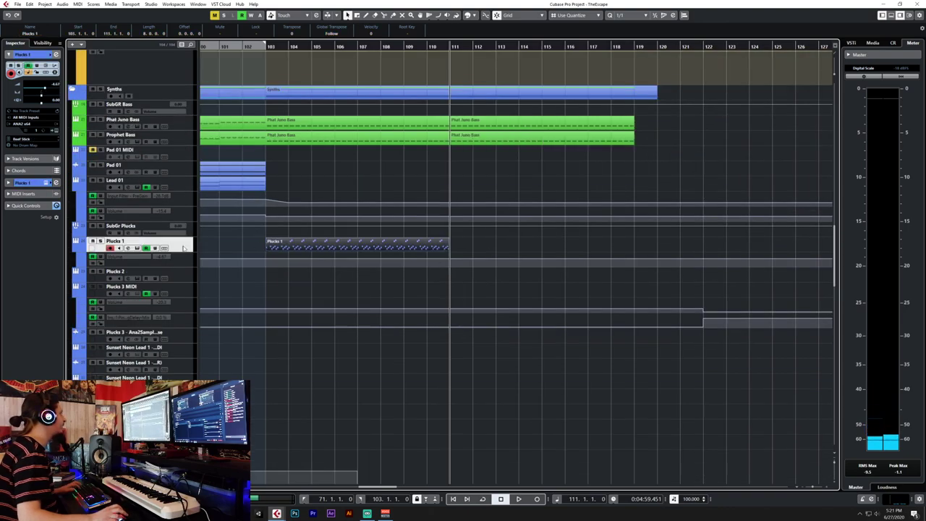
key(ctrl+d)
Play the extended section from just before bar 103 and review the bass, plucks, atmos, drum and FX tracks.
scroll(494, 268, down, 8)
scroll(493, 257, up, 3)
scroll(493, 257, up, 2)
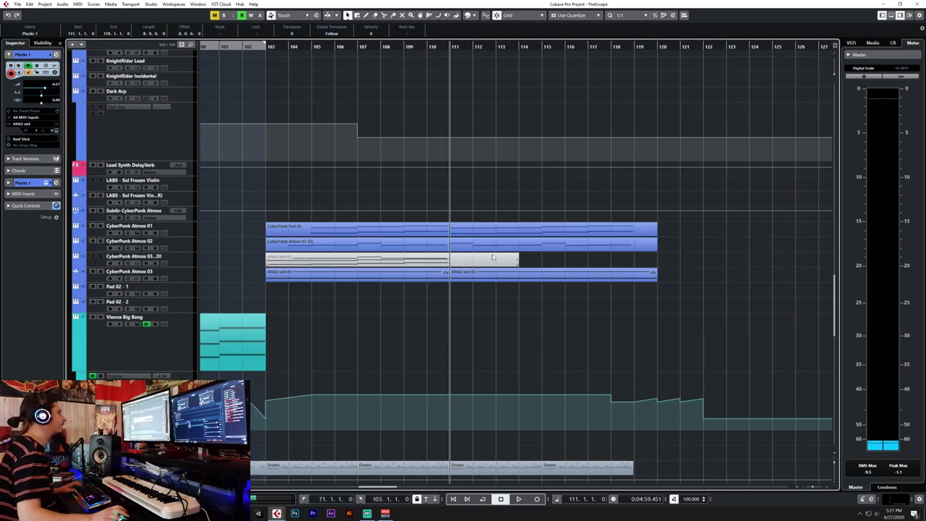
scroll(493, 257, down, 10)
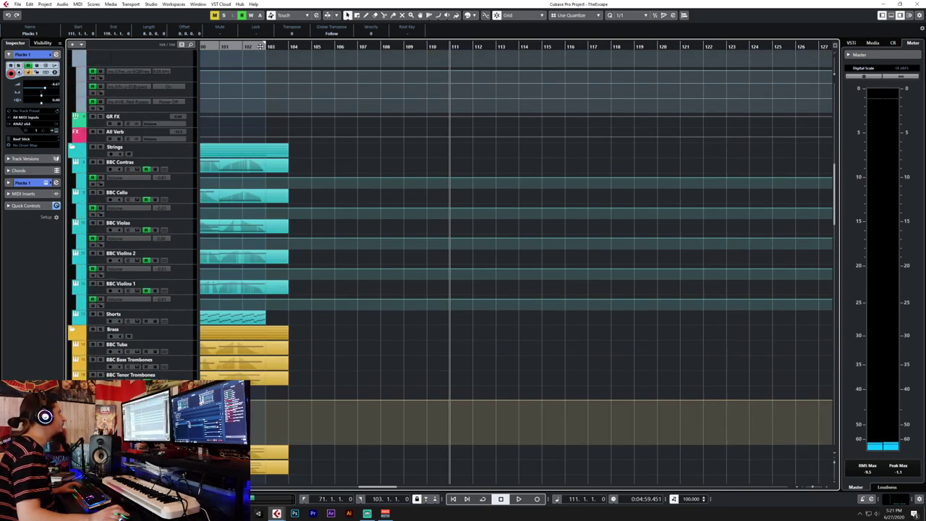
click(261, 46)
key(space)
scroll(381, 205, down, 5)
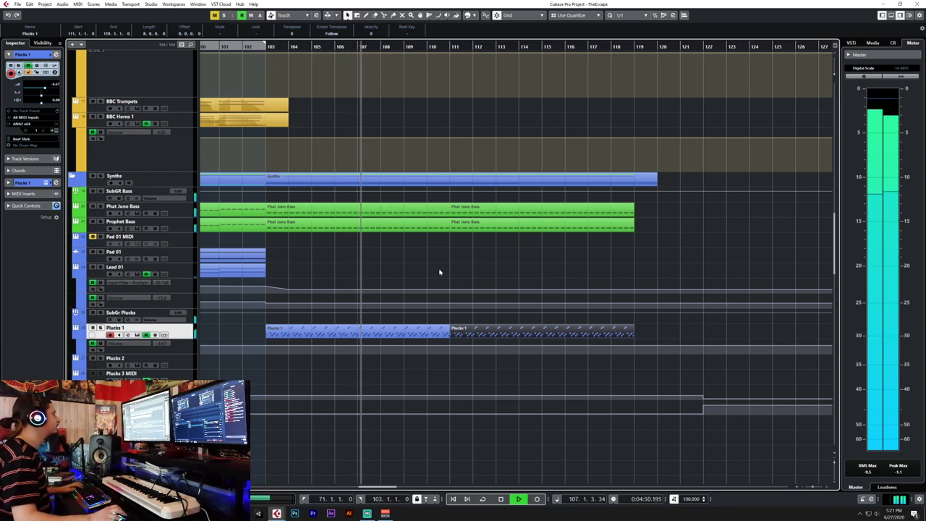
scroll(438, 268, down, 10)
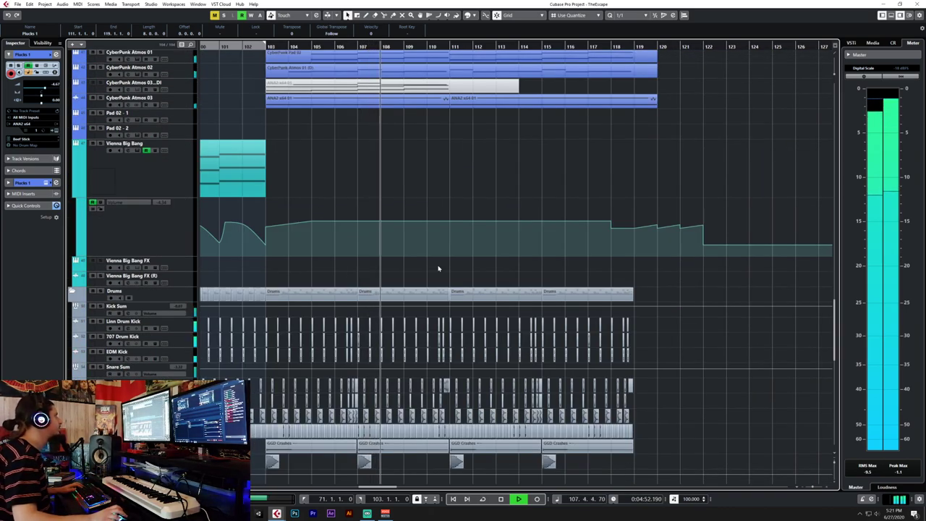
scroll(438, 269, down, 10)
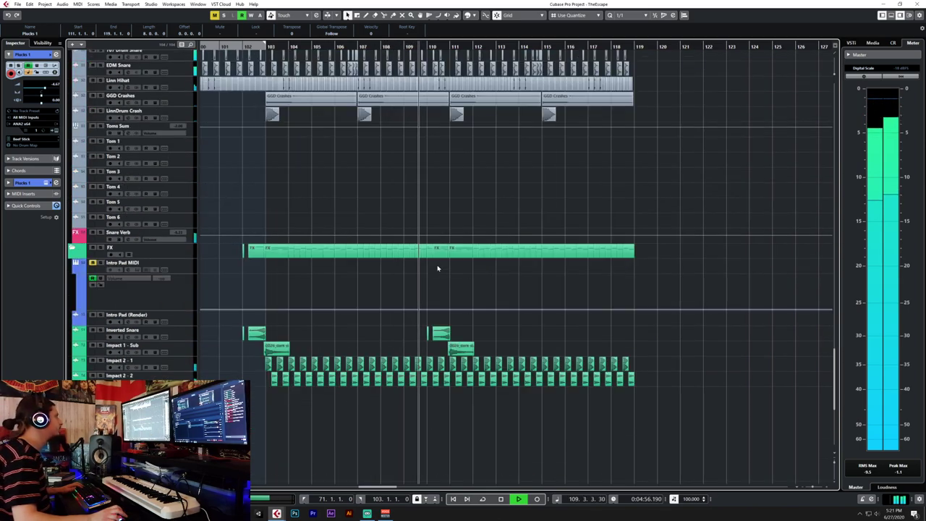
scroll(438, 268, up, 10)
scroll(438, 269, up, 6)
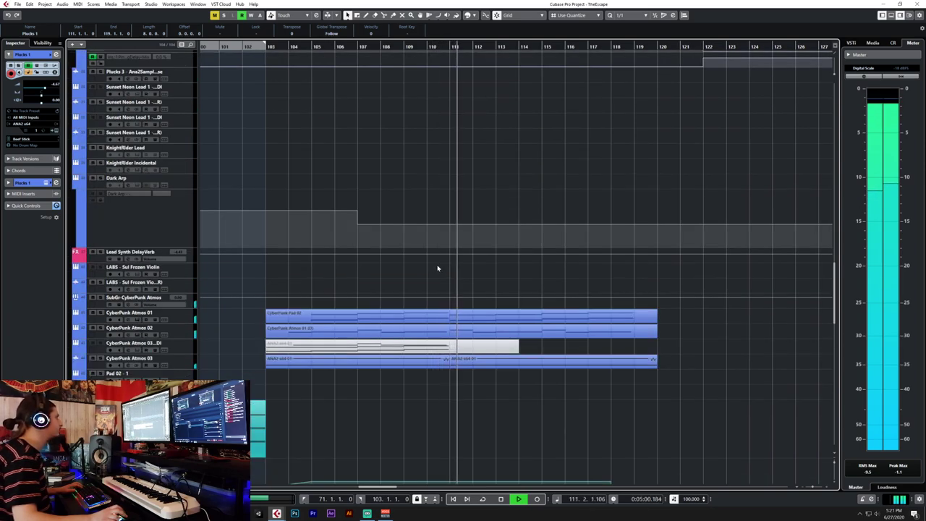
scroll(437, 269, up, 6)
scroll(438, 269, up, 6)
scroll(439, 269, down, 6)
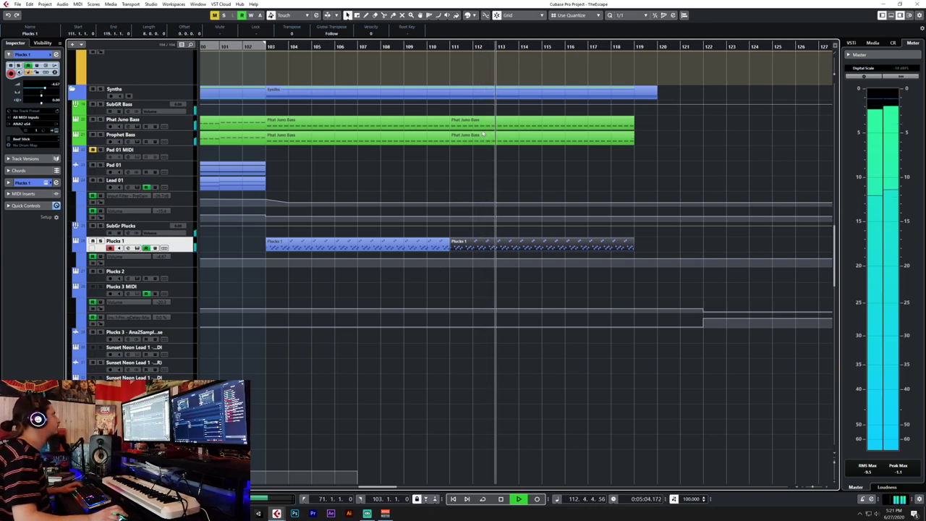
drag(660, 119, 543, 149)
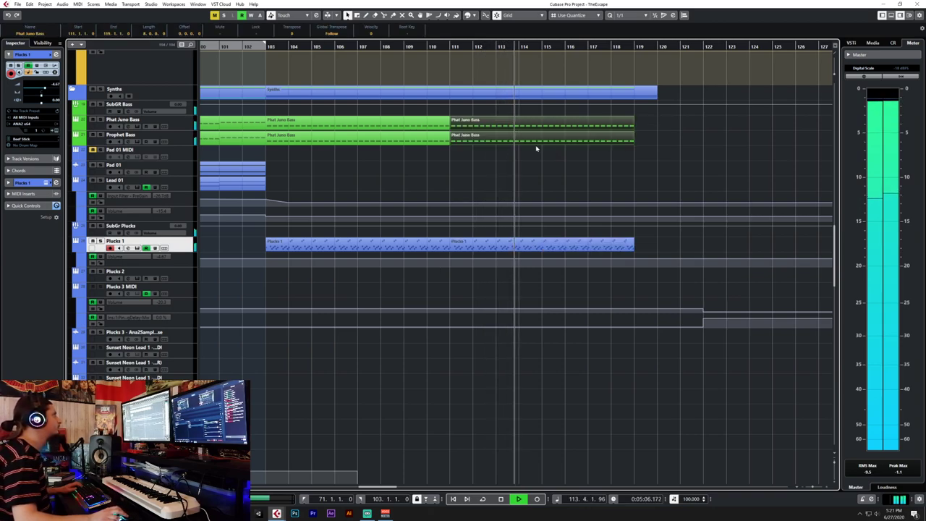
key(space)
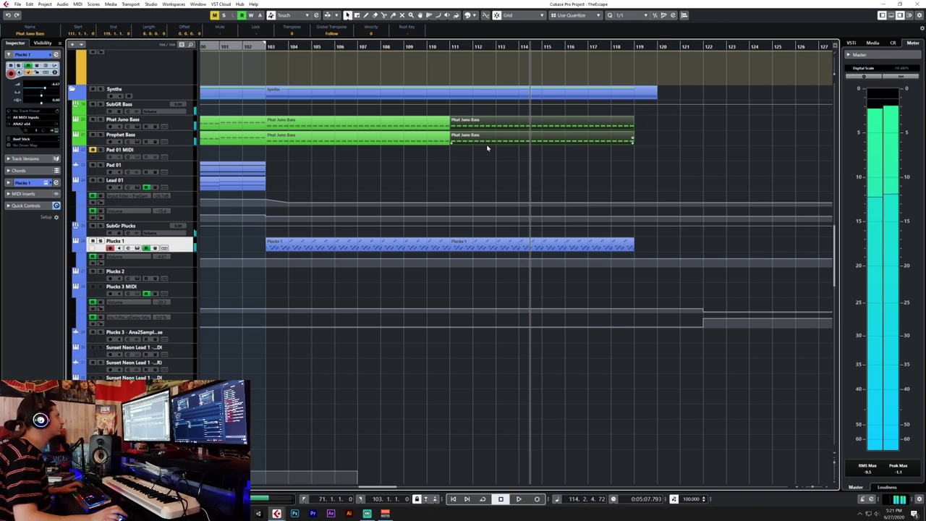
click(492, 162)
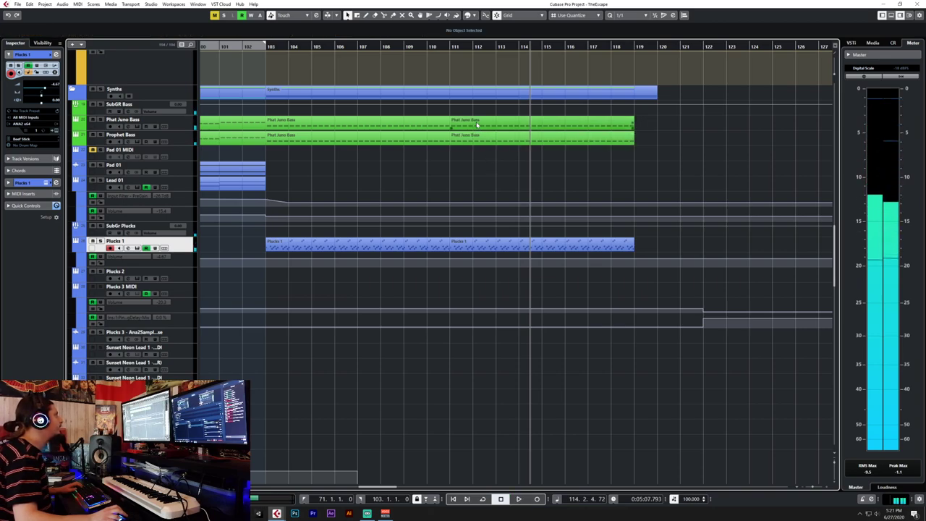
Try raising the copied bass events' notes in the Key Editor, progressively higher from bars 113, 115 and 117.
drag(606, 147, 517, 131)
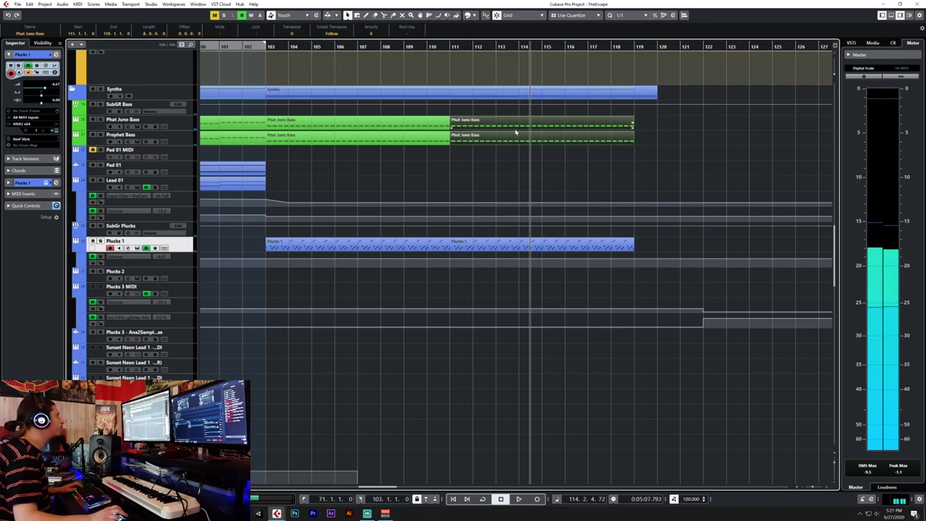
key(Return)
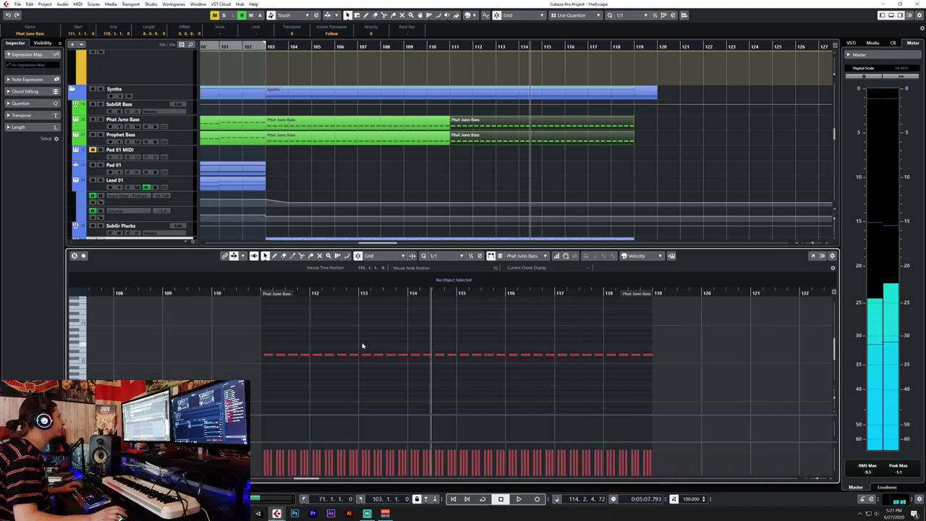
drag(360, 346, 554, 374)
key(Up)
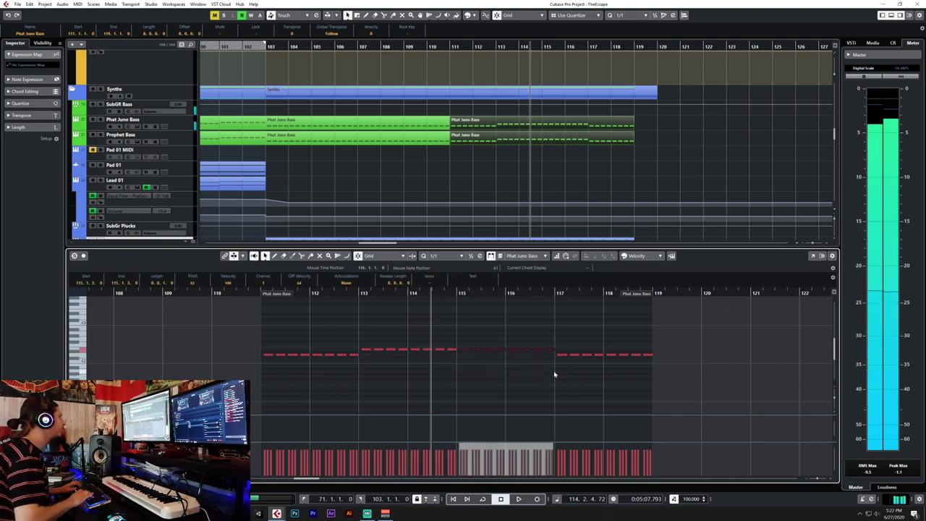
key(Up)
drag(555, 347, 719, 391)
key(Up)
key(Up)
key(Up)
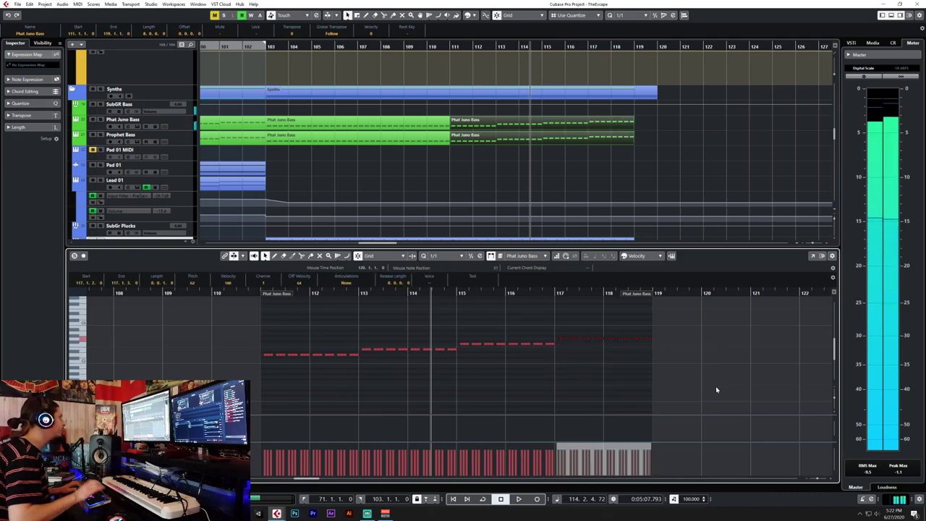
Play the arrangement from just before bar 110 to listen to the changed bass line and close the Key Editor.
click(424, 46)
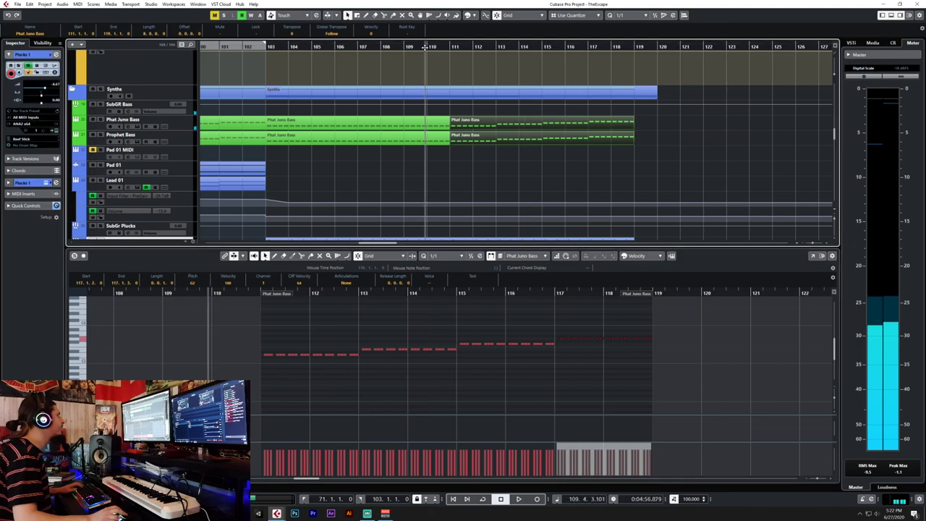
click(492, 170)
key(space)
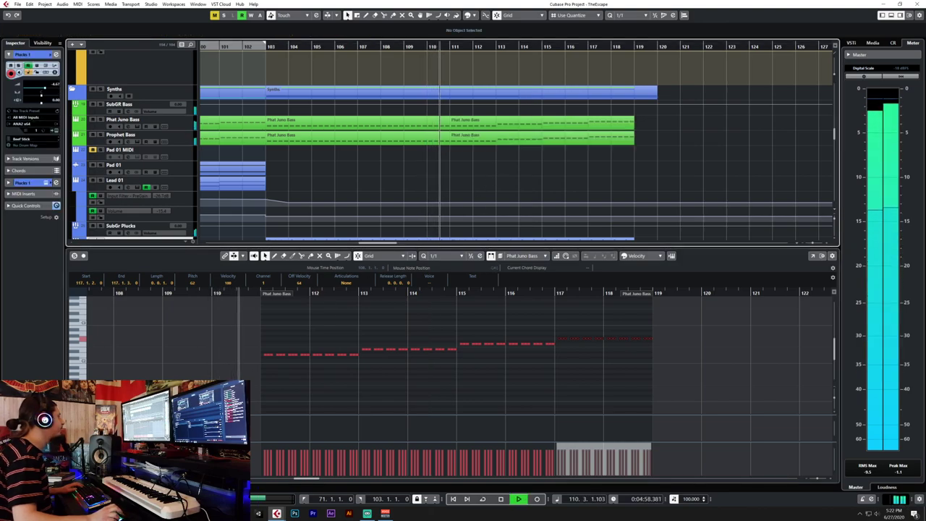
key(Return)
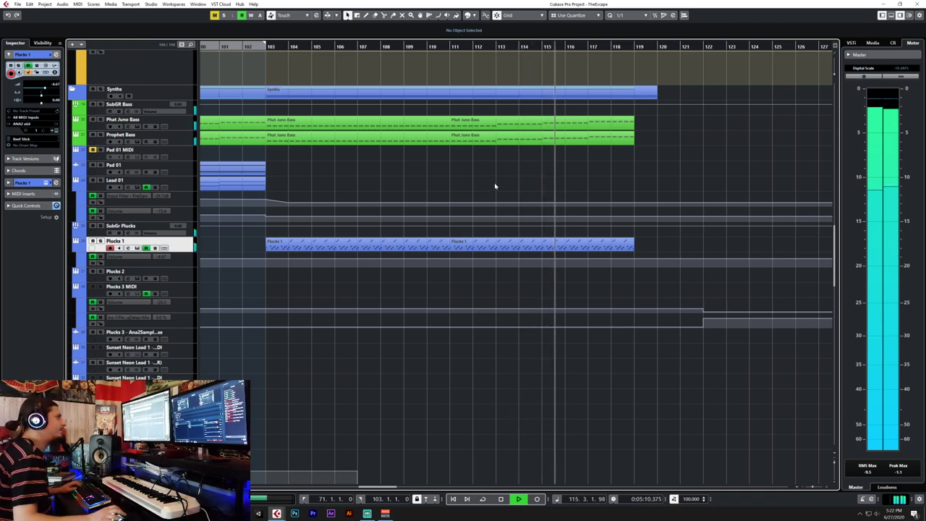
key(space)
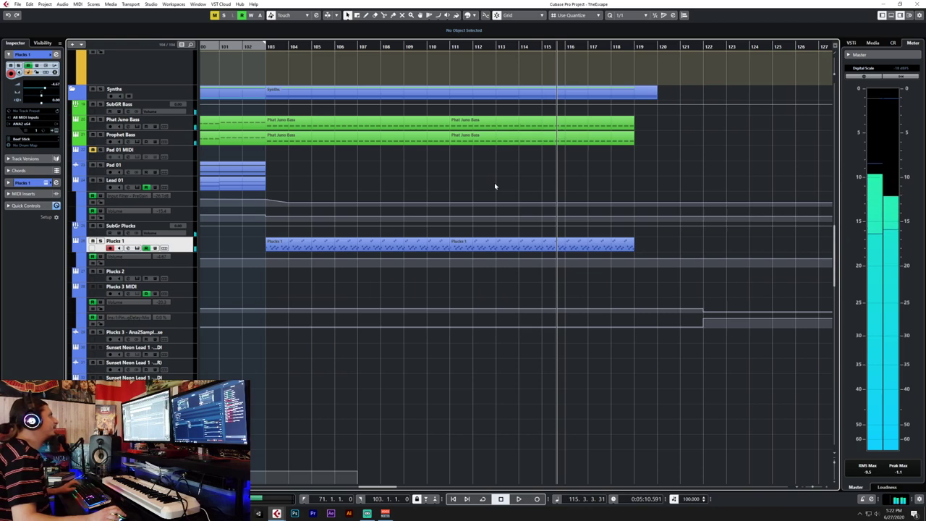
Open the Plucks 1 copy that starts at bar 111 in the Key Editor and examine its note pattern.
scroll(495, 186, down, 6)
scroll(494, 154, up, 4)
double_click(493, 155)
scroll(306, 364, up, 3)
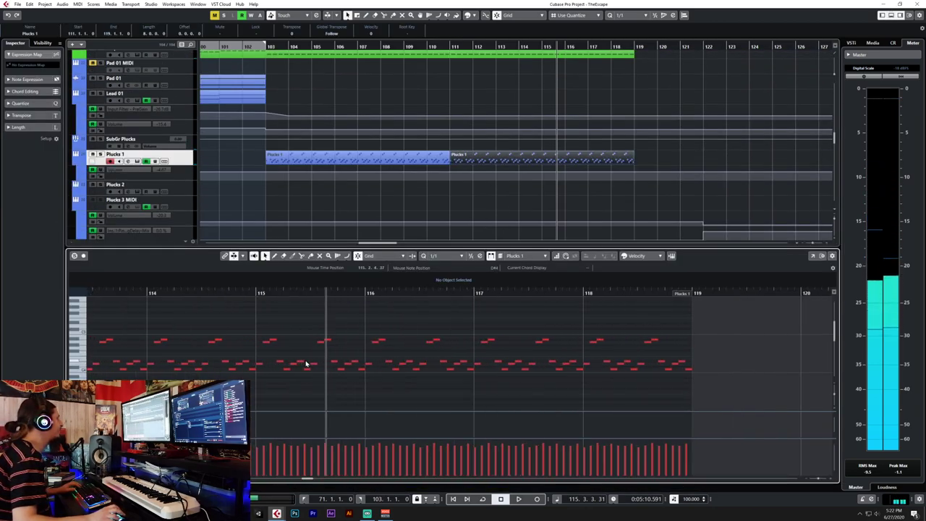
scroll(307, 364, down, 2)
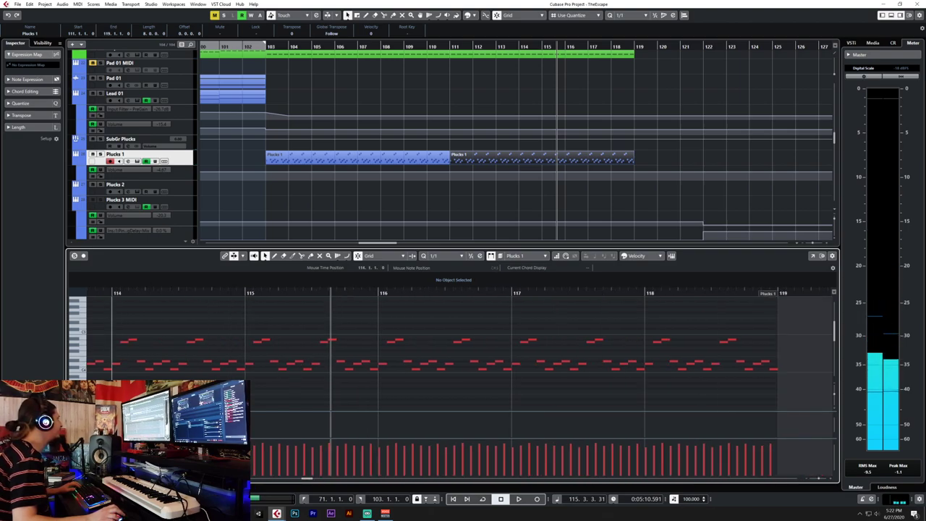
key(ctrl+e)
Transpose the copied bass events' notes to C2 in bars 111–113 and D#2 in bars 115–117, and lower the notes in bars 117–119.
scroll(602, 196, up, 5)
drag(539, 340, 514, 297)
key(ctrl+e)
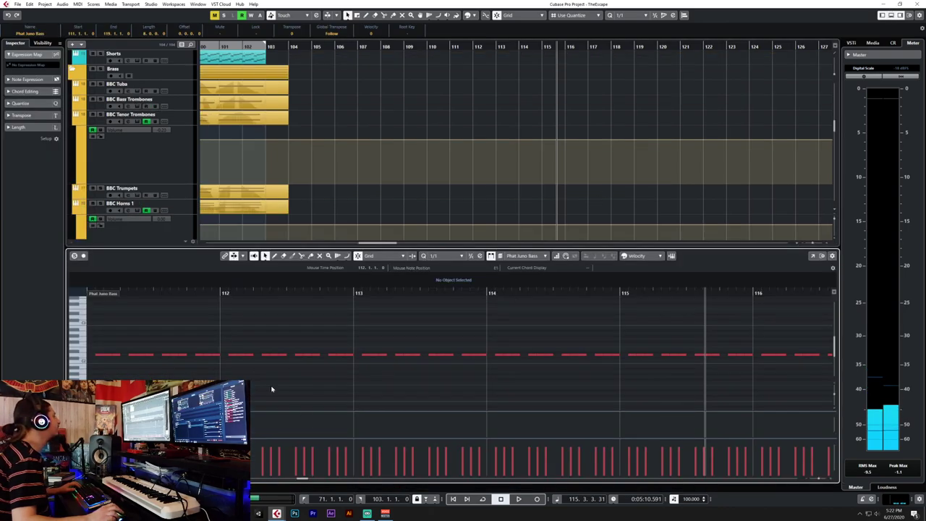
scroll(272, 383, up, 2)
drag(187, 338, 311, 371)
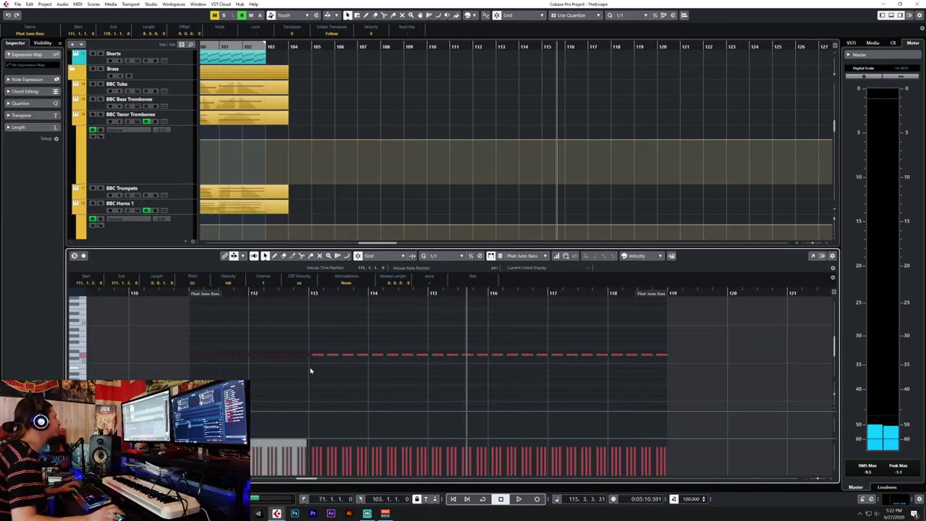
key(Down)
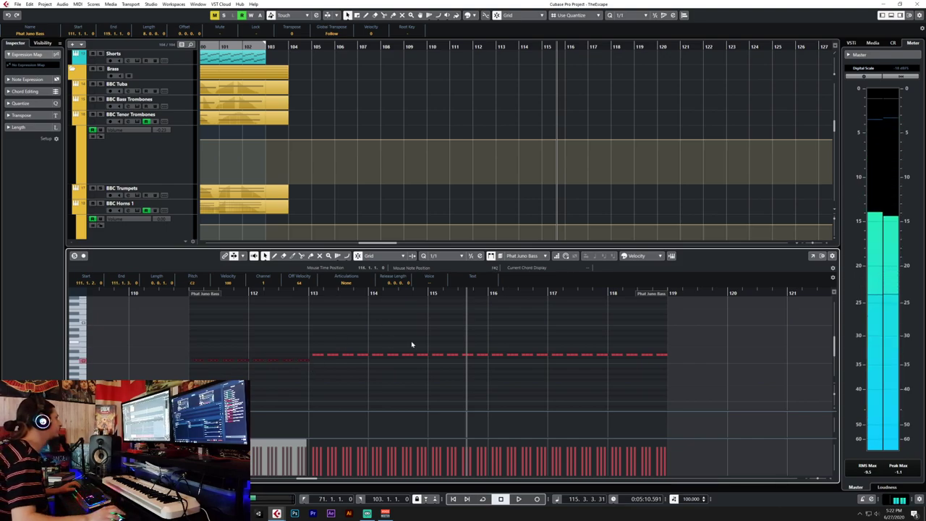
drag(432, 346, 550, 369)
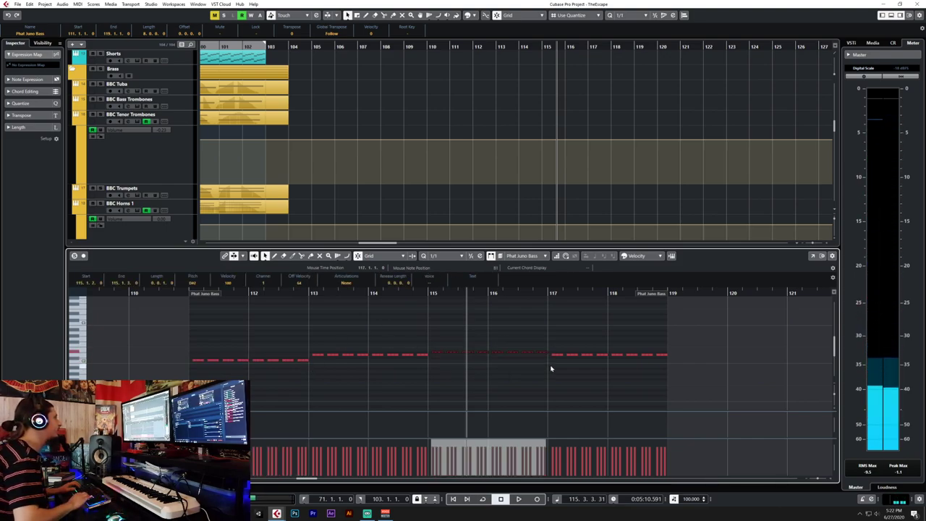
key(Right)
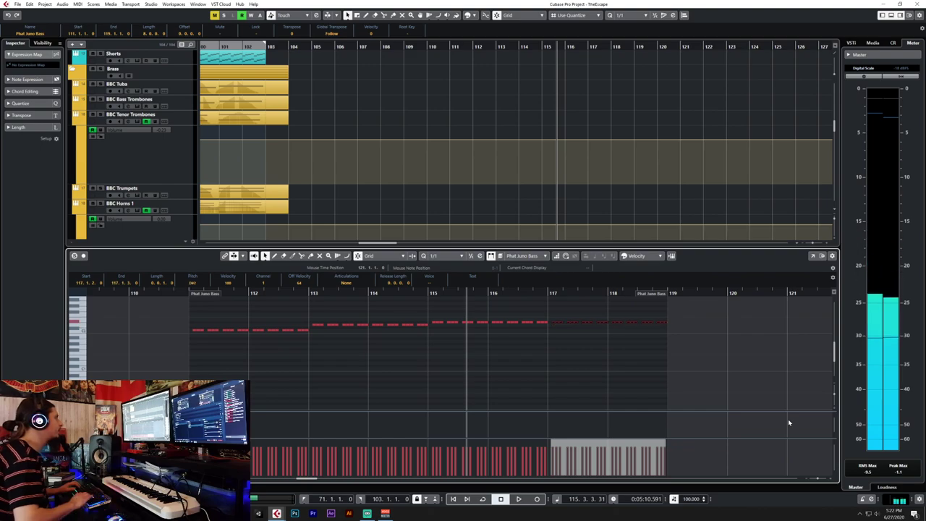
Play the arrangement from bar 110 to check the bass line against the other tracks, and return the cursor to bar 103.
click(128, 295)
click(298, 386)
key(space)
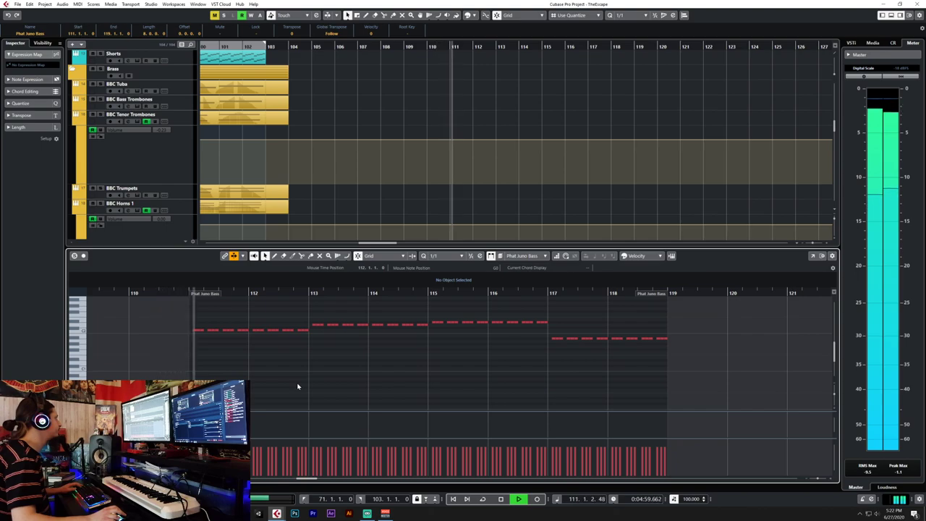
key(ctrl+e)
scroll(496, 345, down, 3)
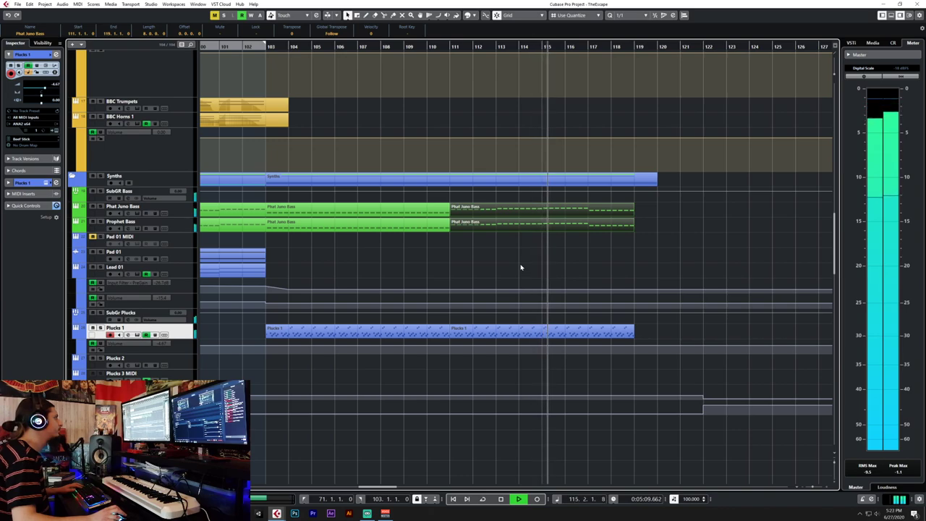
scroll(520, 268, down, 5)
scroll(521, 268, down, 3)
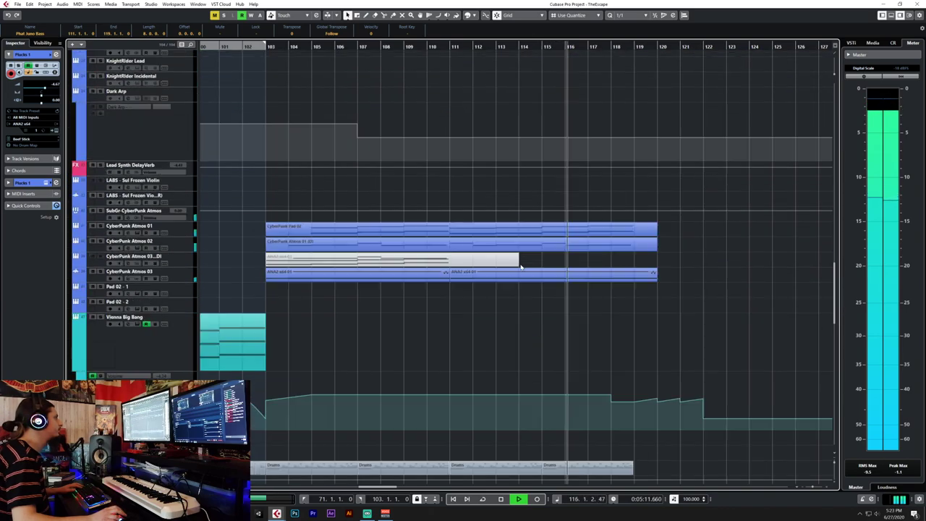
scroll(520, 268, up, 2)
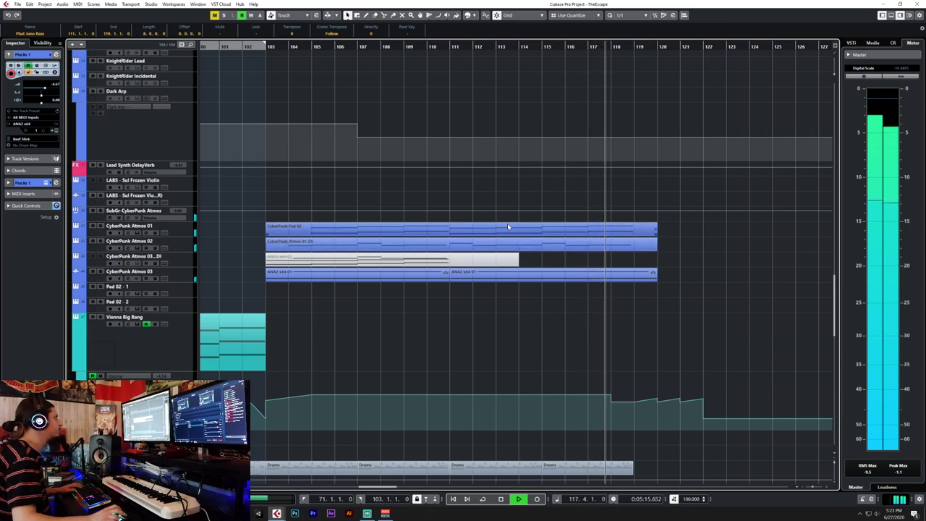
scroll(508, 226, up, 8)
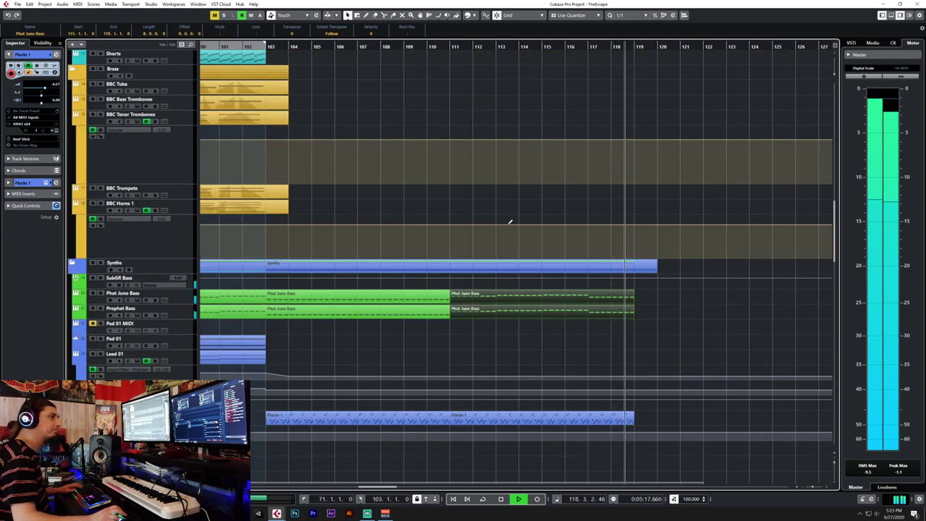
key(space)
click(266, 45)
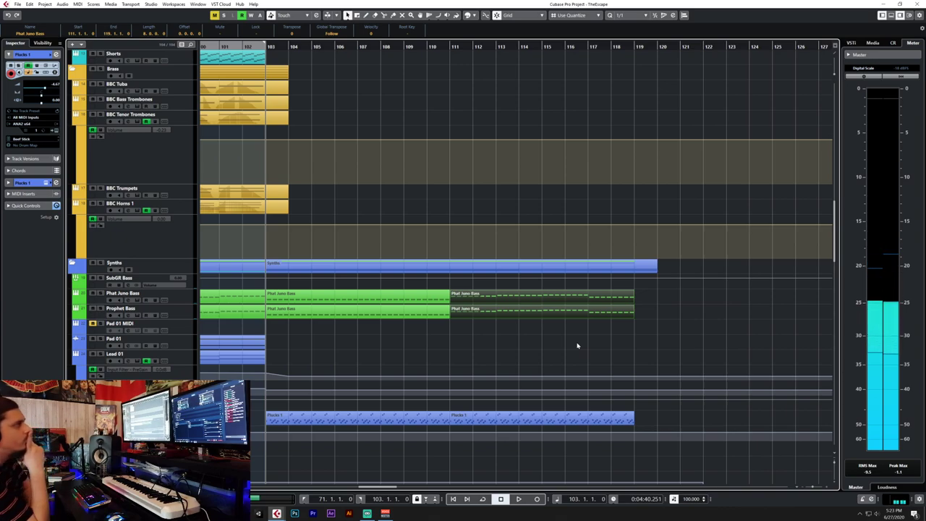
Open the Plucks 1 copy at bar 111 in the Key Editor, look over its notes up close, and close the editor.
scroll(577, 346, down, 5)
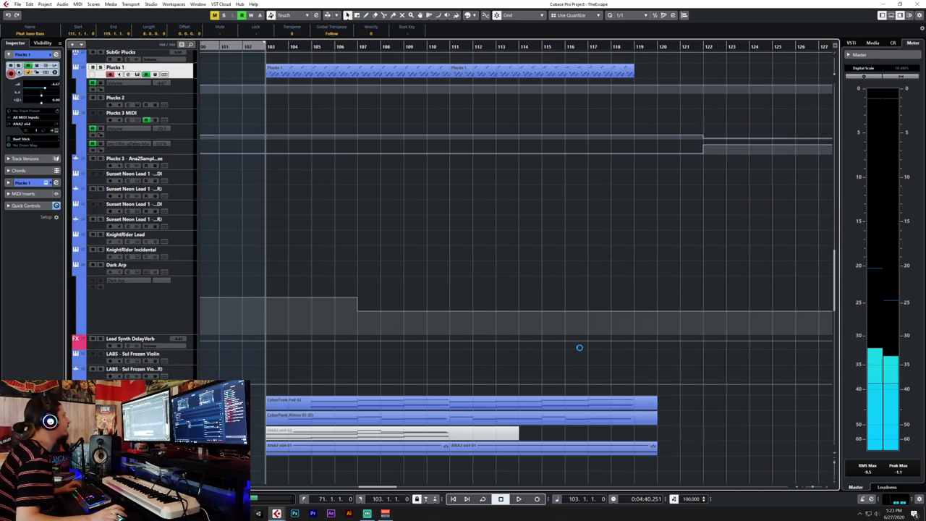
scroll(580, 351, up, 3)
scroll(579, 351, down, 3)
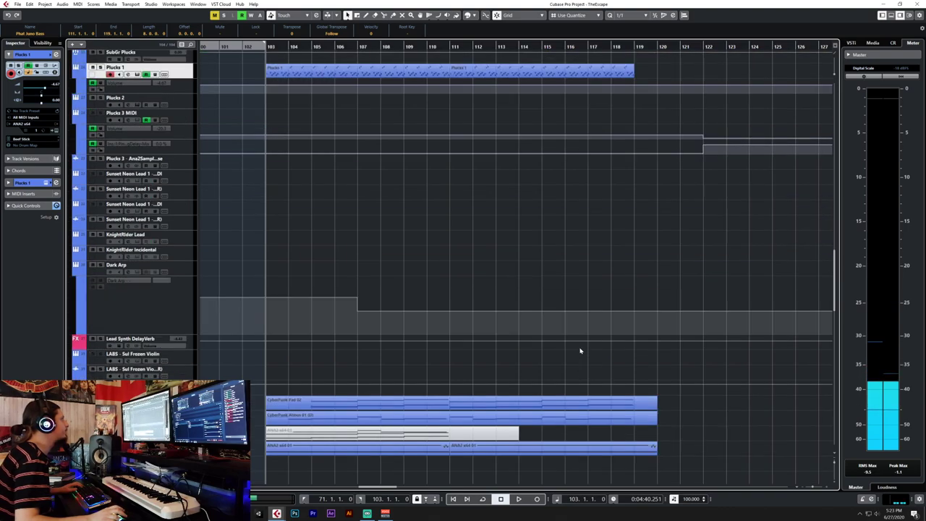
double_click(541, 73)
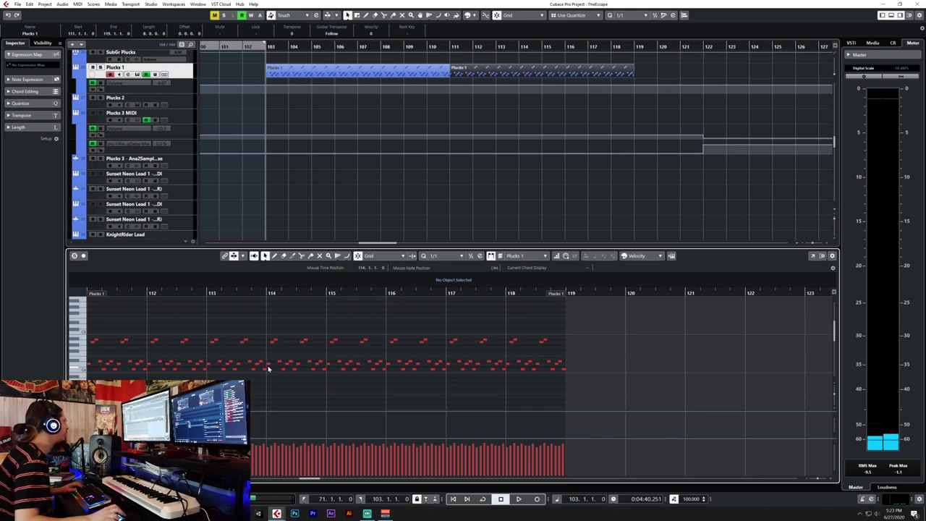
scroll(265, 371, up, 4)
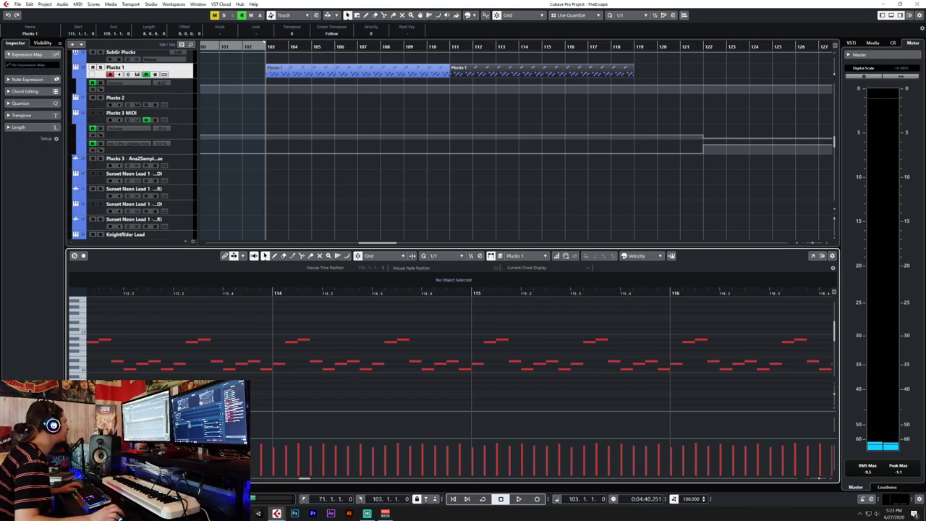
key(ctrl+e)
Open the CyberPunk Pad 02 event in the Key Editor and lower its note pairs across bars 111–119 to follow the changed bass line.
double_click(414, 408)
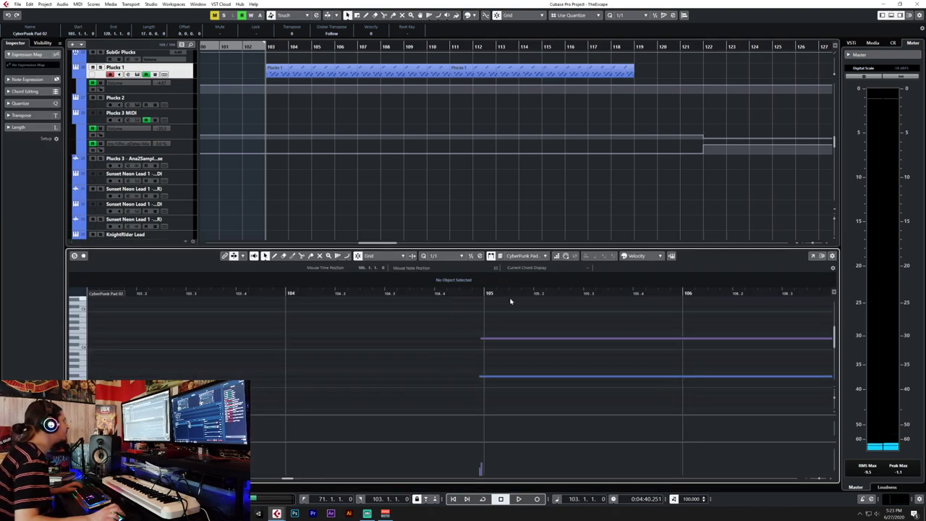
scroll(510, 301, down, 5)
scroll(607, 313, right, 3)
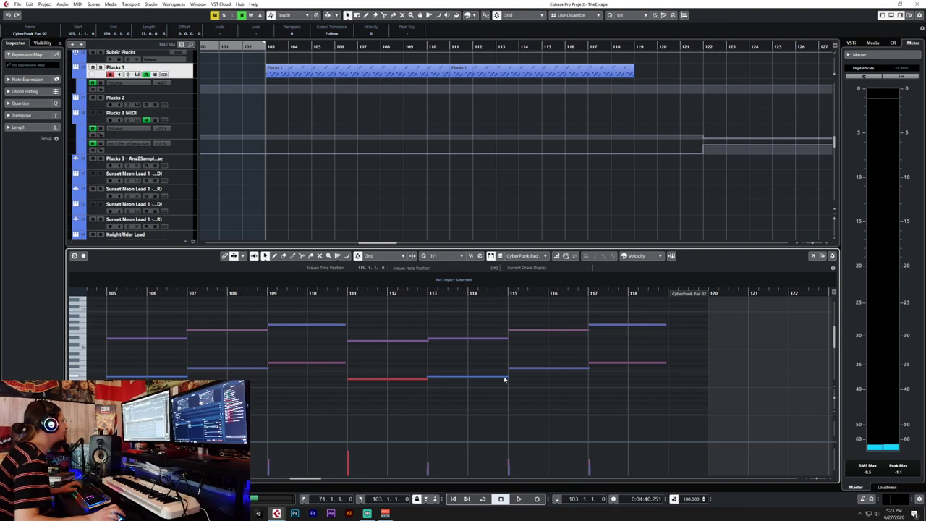
drag(396, 345, 395, 386)
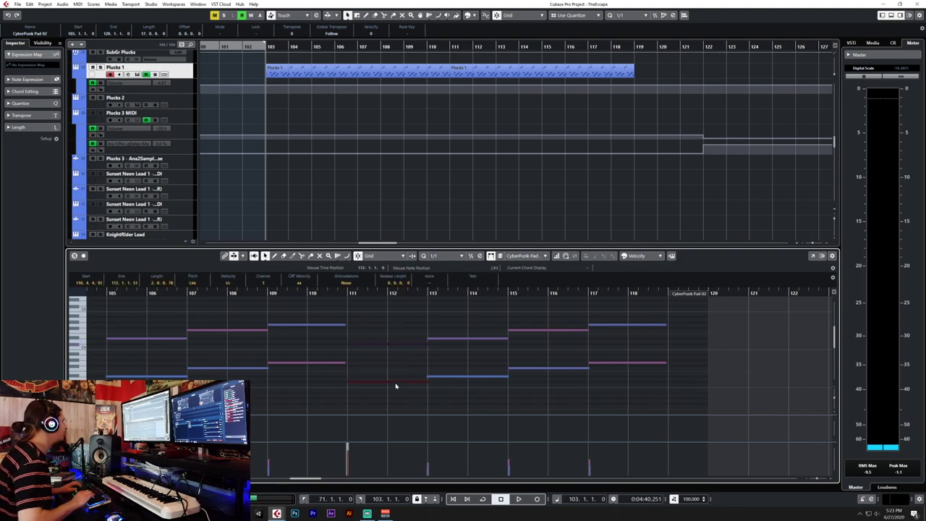
drag(466, 332, 481, 409)
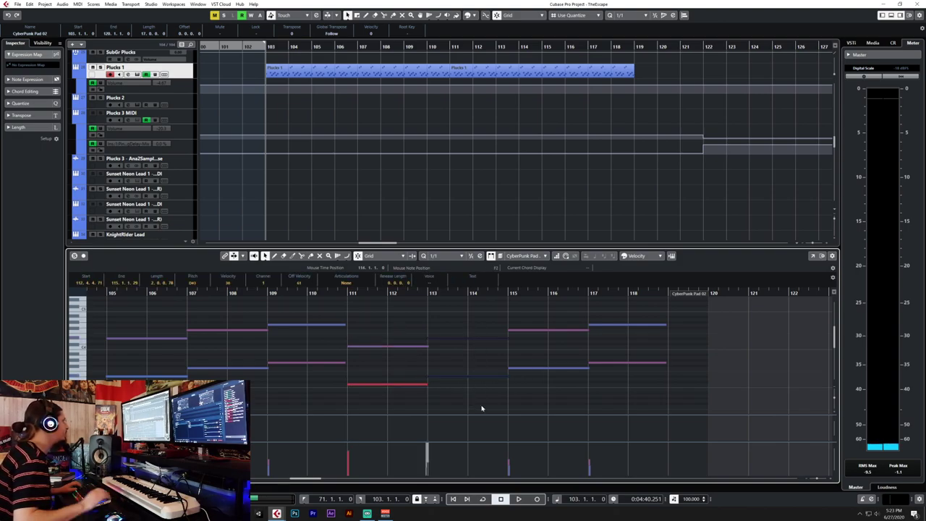
drag(519, 315, 541, 384)
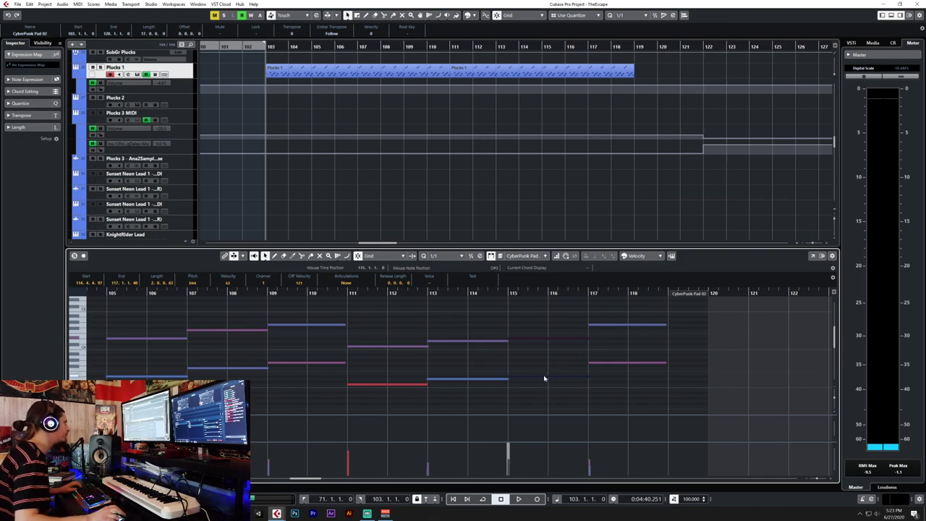
drag(590, 338, 665, 439)
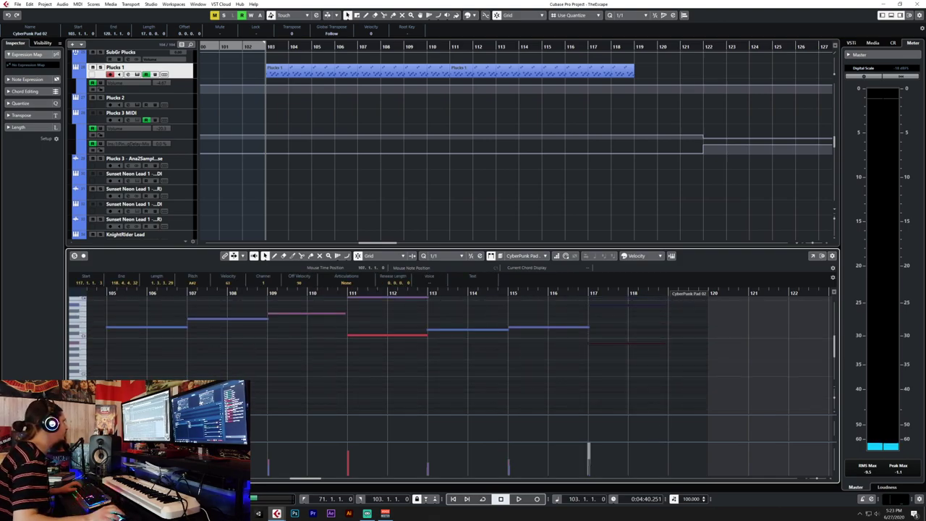
key(ctrl+e)
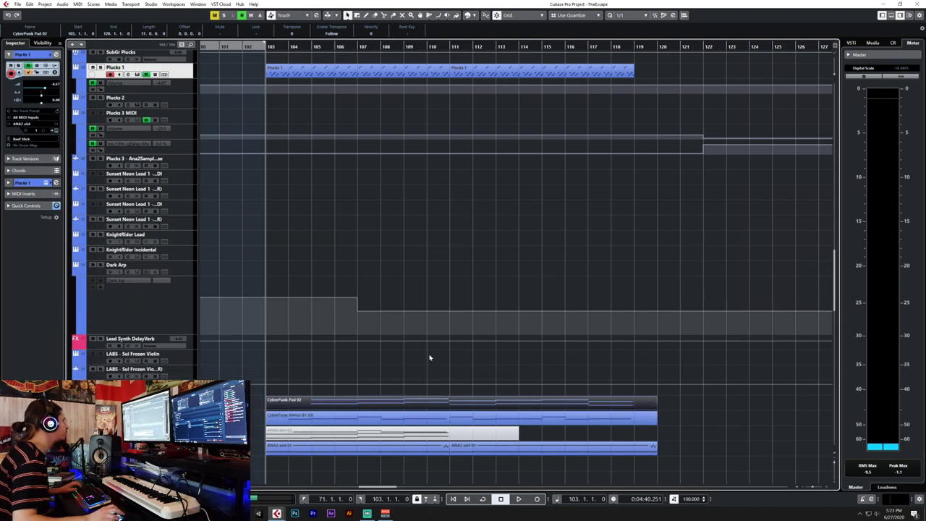
Play the arrangement from bar 109 to about bar 118, checking the CyberPunk Atmos 01 (D) notes in the Key Editor along the way.
scroll(441, 338, down, 3)
click(425, 47)
key(space)
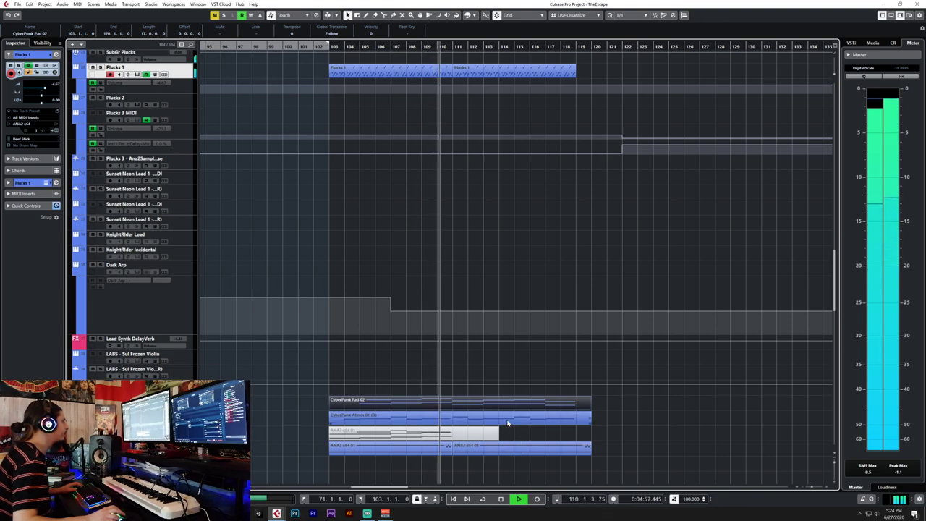
double_click(508, 418)
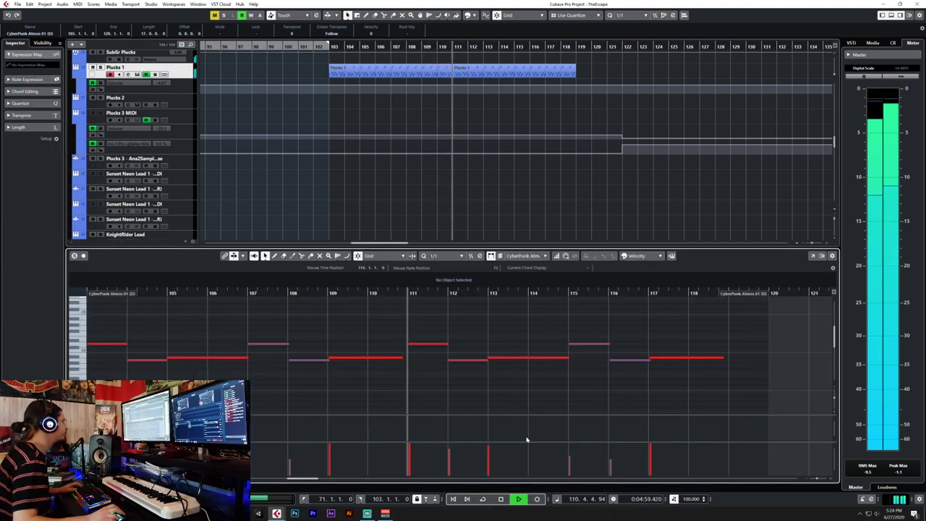
key(ctrl+e)
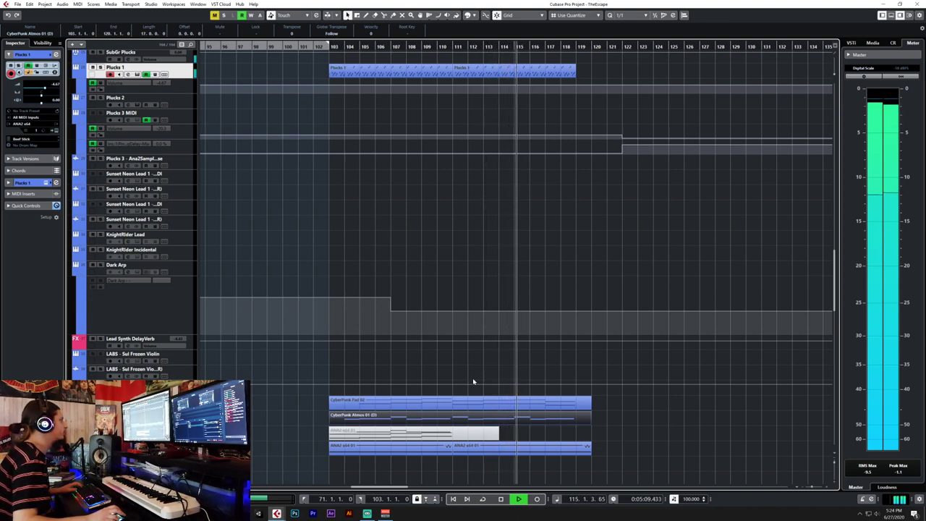
scroll(473, 378, up, 3)
scroll(473, 381, up, 9)
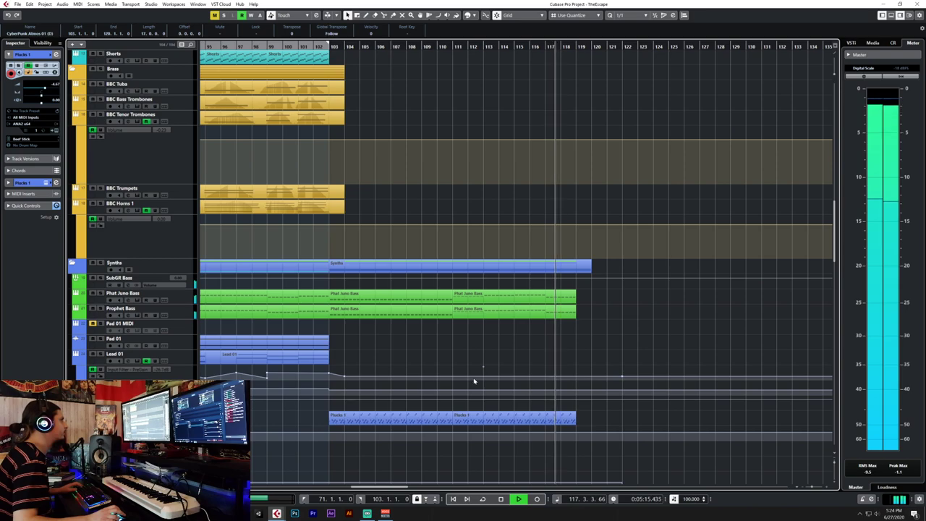
key(space)
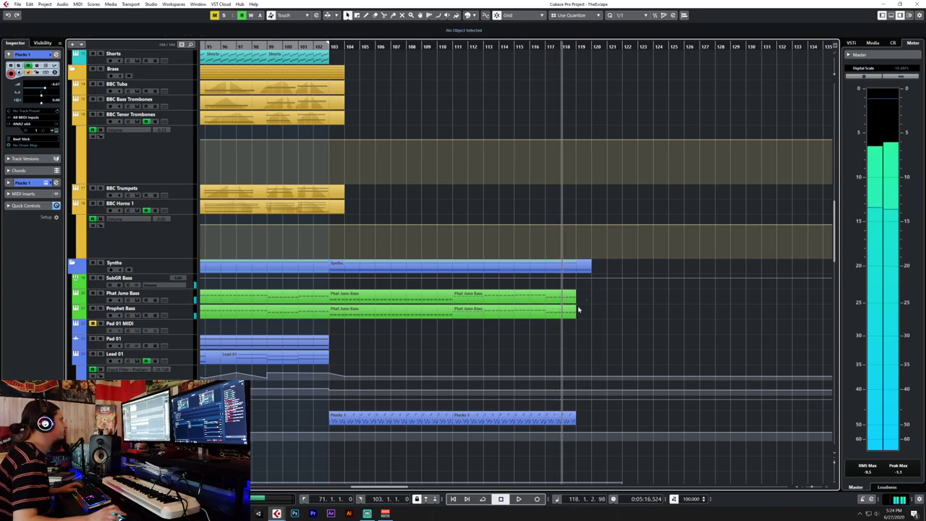
Raise the bass notes in bar 118 of the Phat Juno Bass copy by three semitones.
double_click(561, 304)
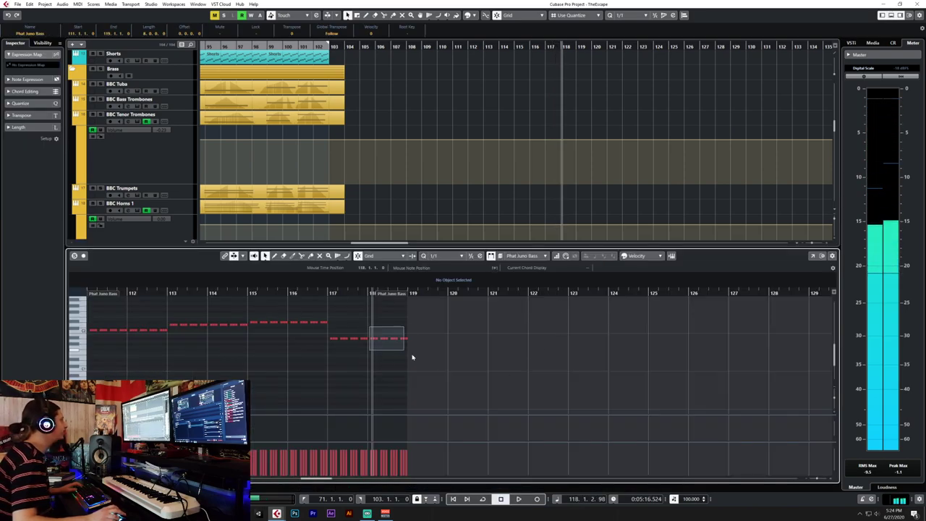
key(Up)
key(Up)
key(Up)
click(414, 357)
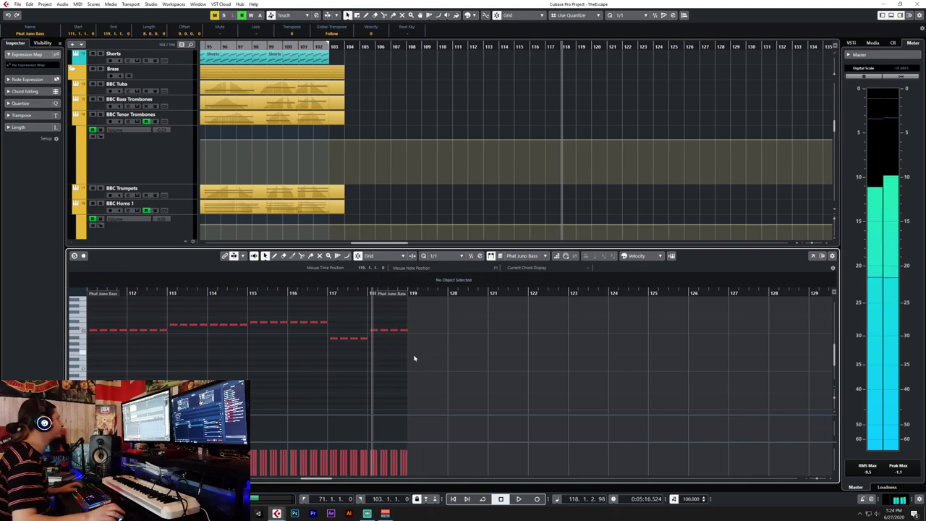
key(ctrl+e)
Shorten the last two CyberPunk Pad 02 notes to end at bar 118 and add raised copies in bar 118, with the lower note at C3.
scroll(616, 308, down, 10)
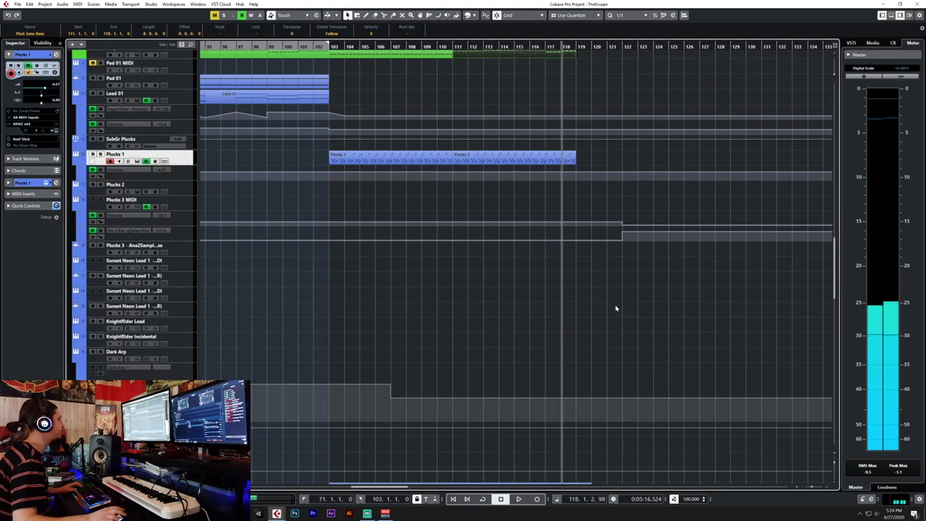
double_click(568, 230)
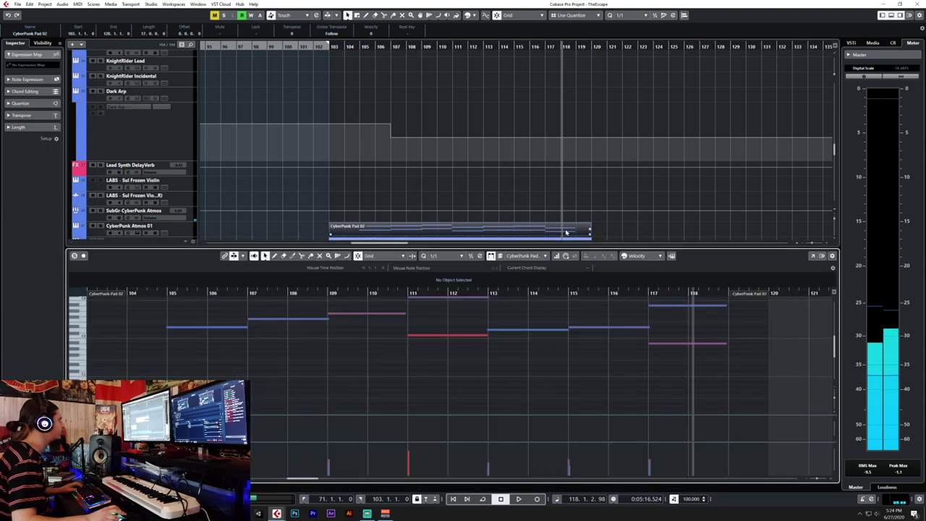
scroll(718, 324, up, 2)
drag(711, 335, 685, 334)
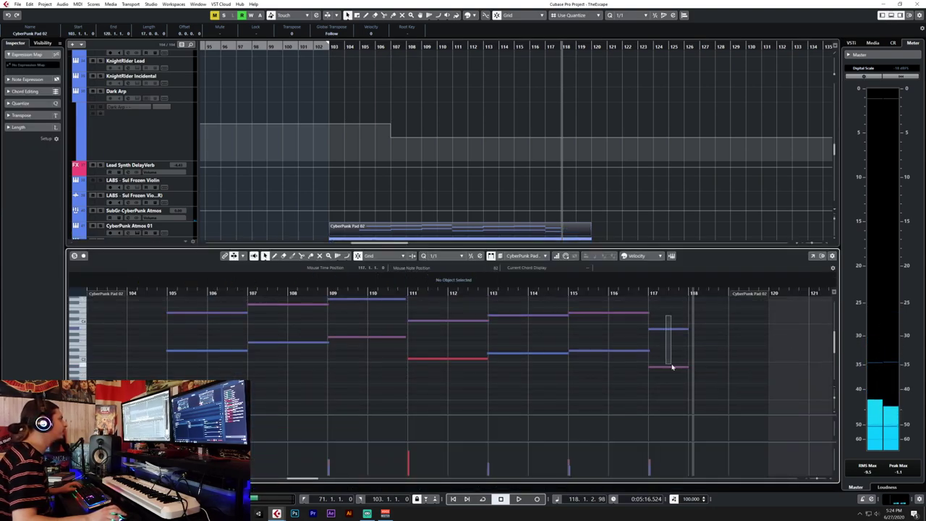
scroll(696, 323, down, 4)
click(686, 293)
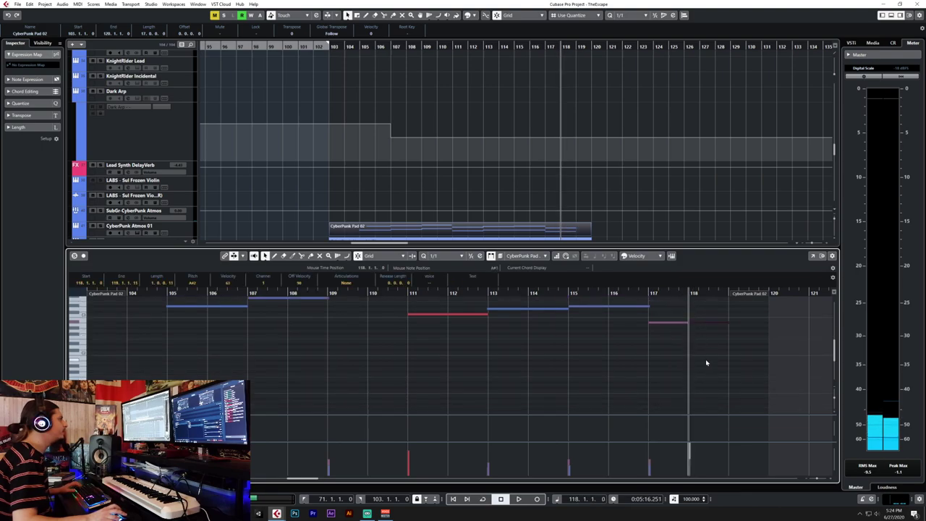
scroll(705, 359, up, 4)
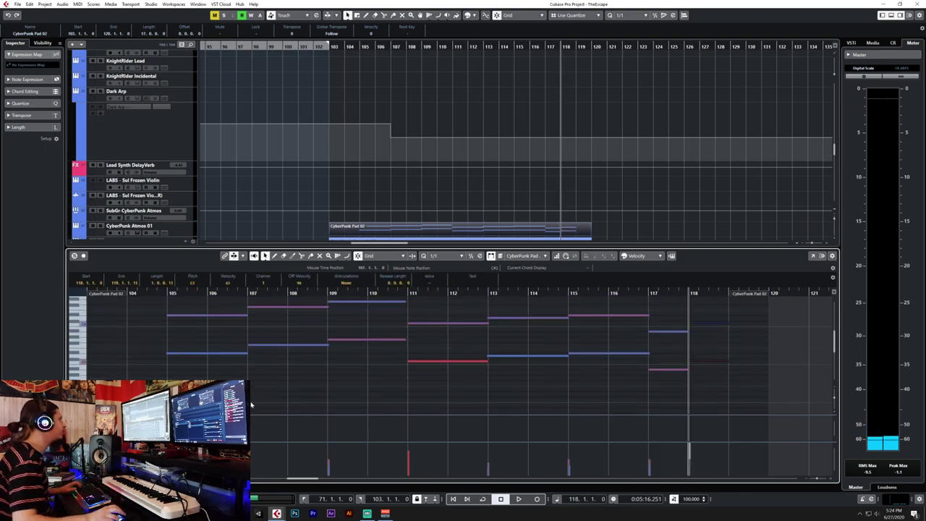
key(Return)
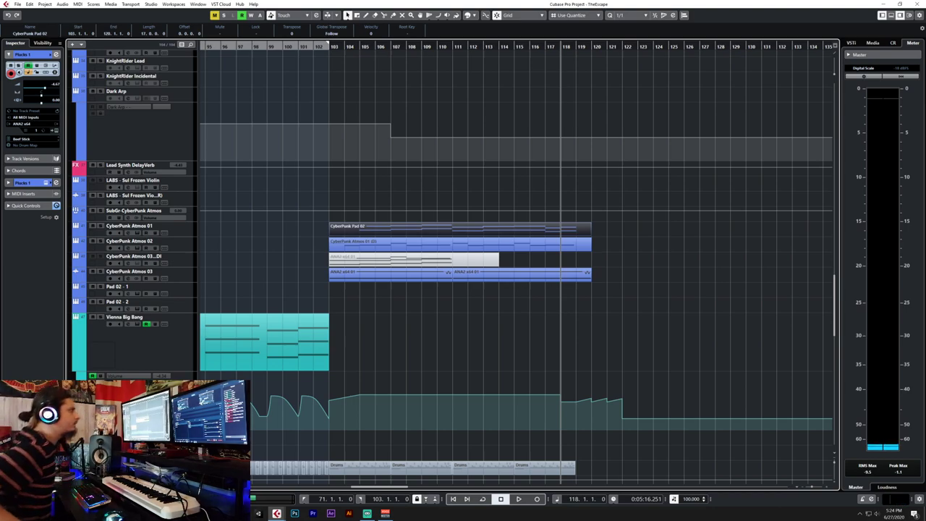
Solo the CyberPunk Atmos 01, 02 and 03 tracks together and play them from bar 111 to about bar 119.
click(185, 228)
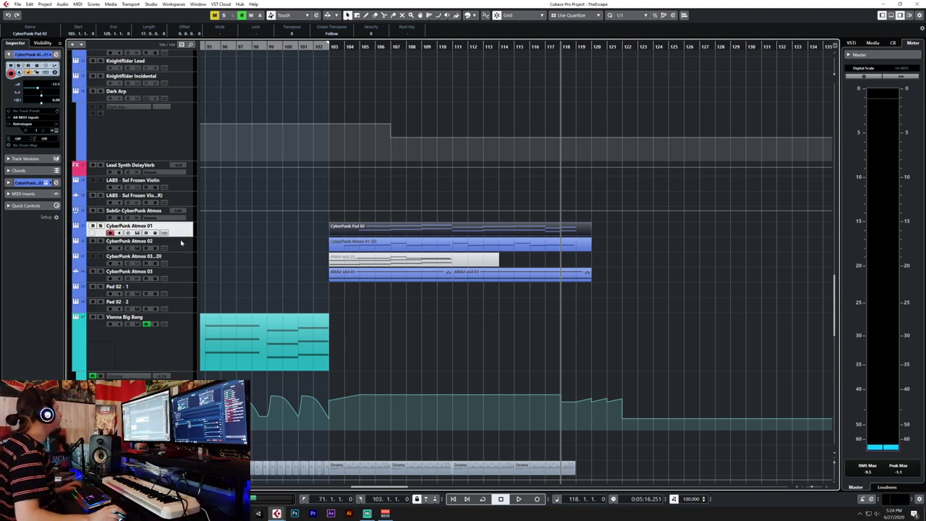
ctrl+click(185, 244)
ctrl+click(184, 272)
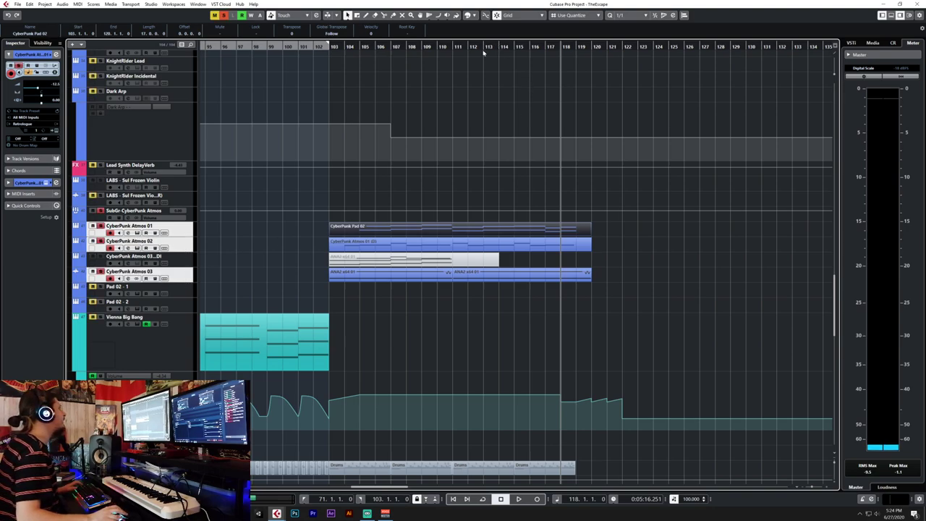
click(454, 46)
key(space)
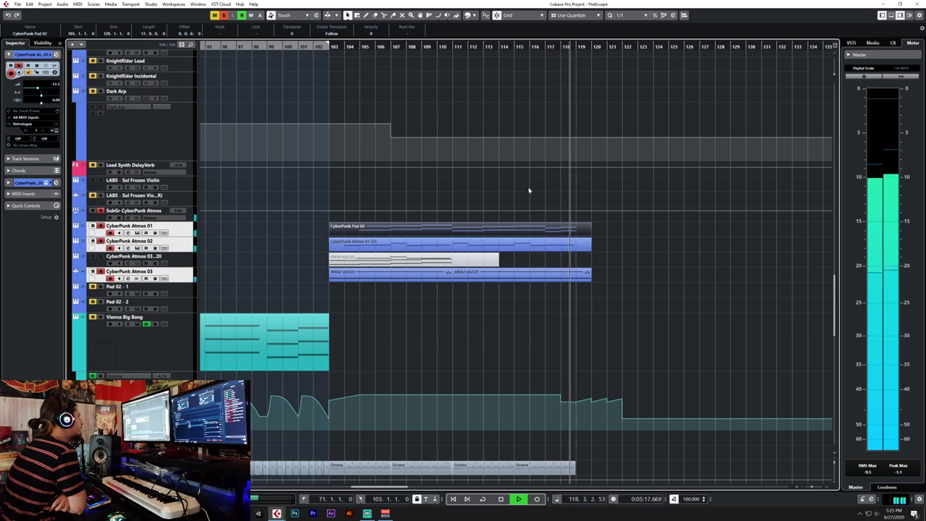
key(space)
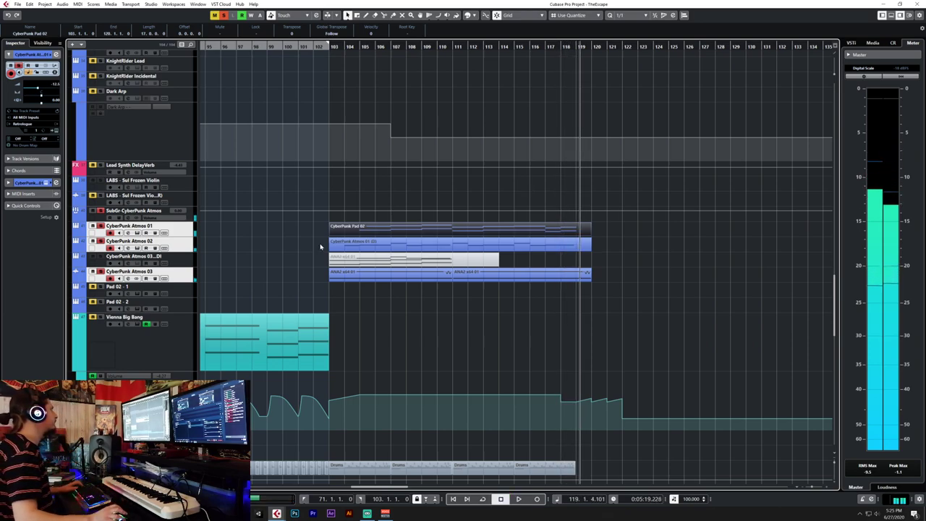
Turn off the solo and play the full arrangement from bar 103 while looking through the tracks.
click(329, 53)
key(space)
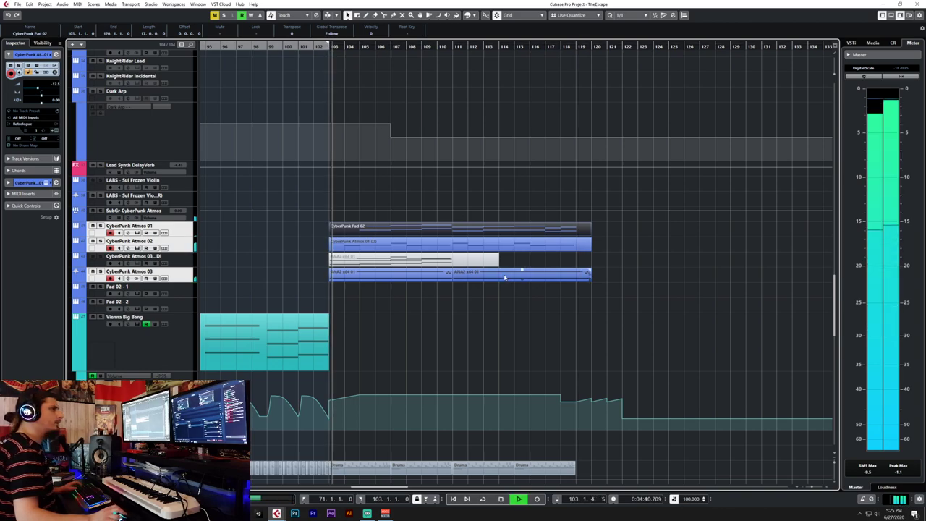
scroll(503, 276, up, 5)
scroll(504, 277, up, 5)
scroll(505, 277, down, 5)
scroll(504, 277, down, 3)
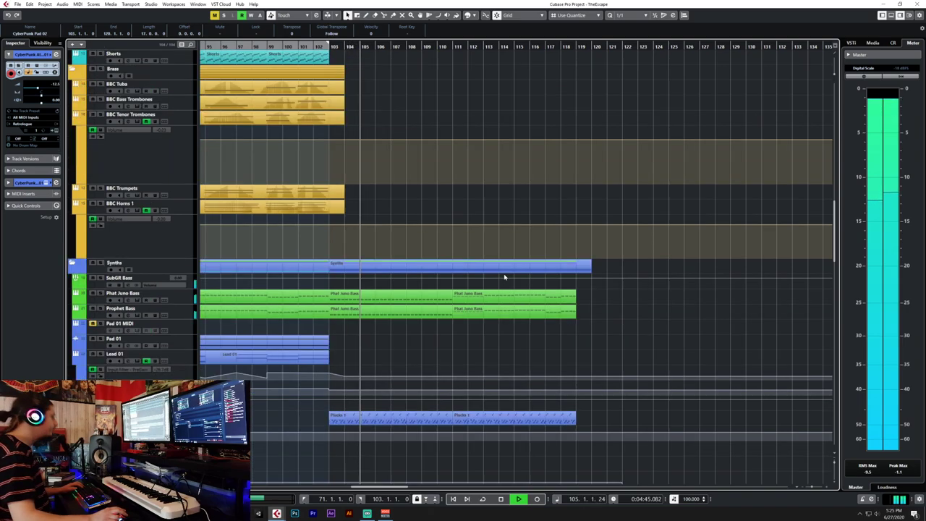
scroll(504, 277, up, 5)
scroll(504, 277, down, 10)
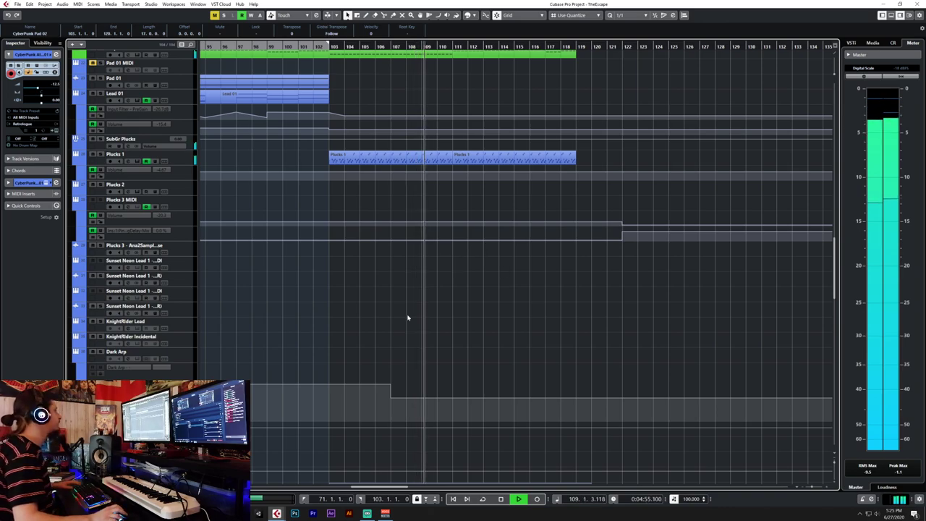
Play the earlier section from bar 75 and briefly solo the Dark Arp track to hear its part.
scroll(416, 345, down, 3)
scroll(417, 342, up, 3)
scroll(417, 337, left, 10)
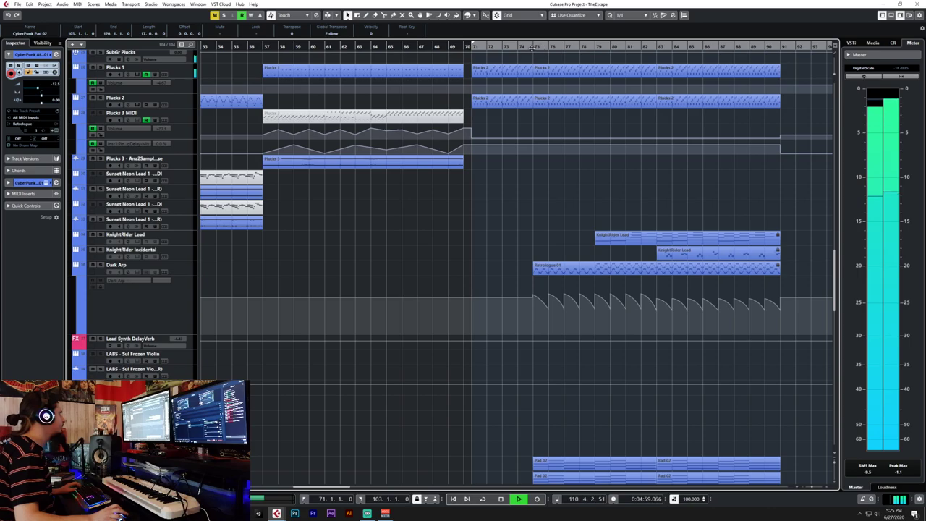
scroll(608, 196, up, 5)
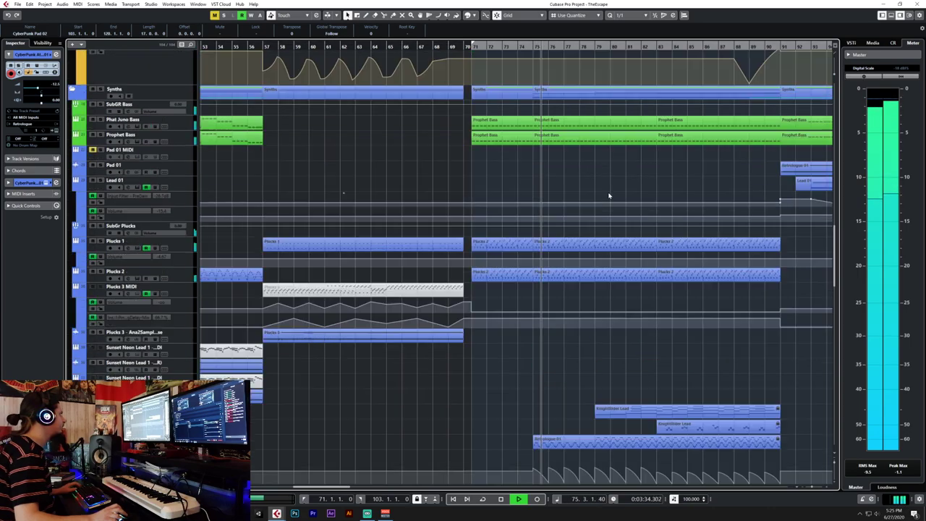
scroll(609, 196, down, 8)
scroll(608, 196, up, 3)
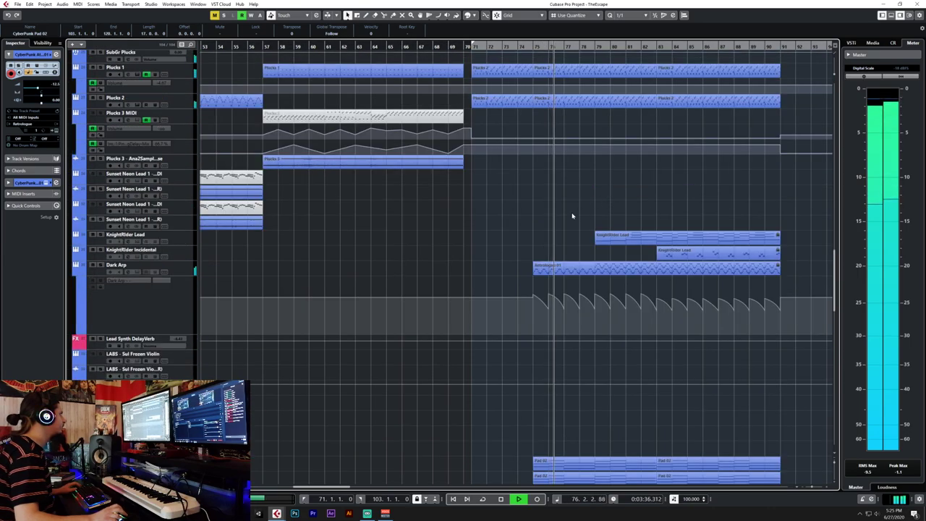
click(101, 265)
click(100, 266)
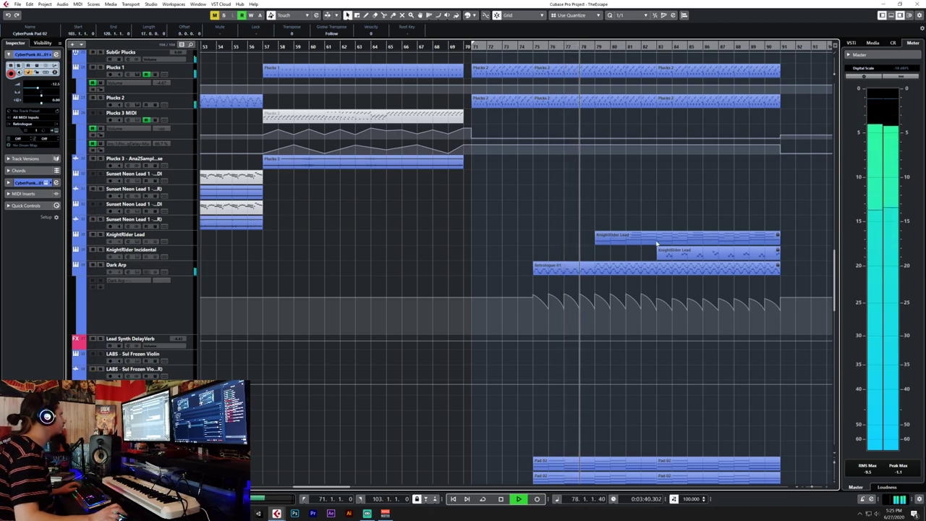
Play the extended section again from bar 103 while viewing its pluck and lead tracks.
scroll(655, 243, right, 15)
scroll(656, 241, left, 15)
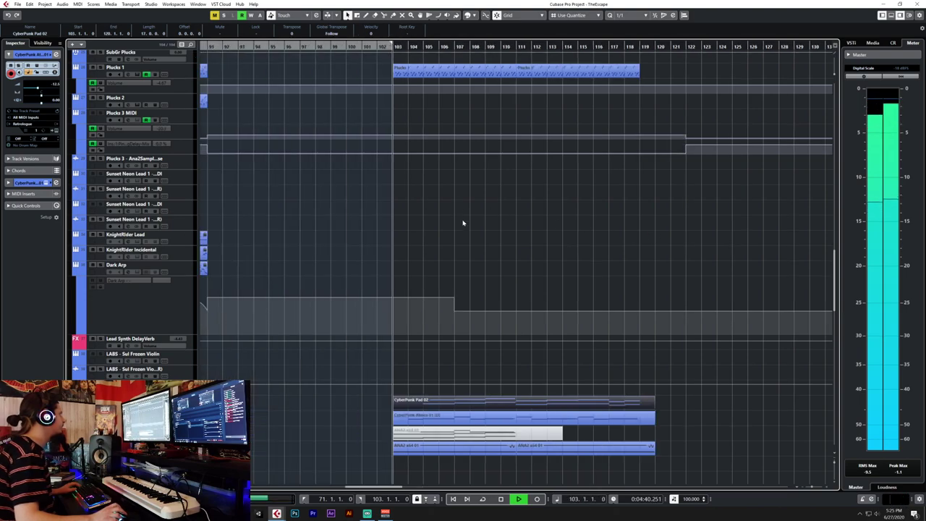
scroll(463, 223, up, 5)
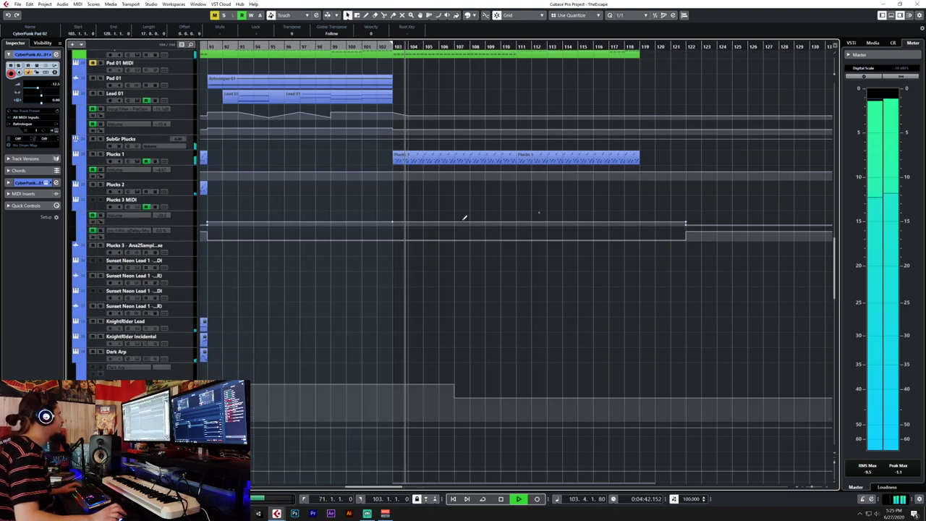
click(123, 367)
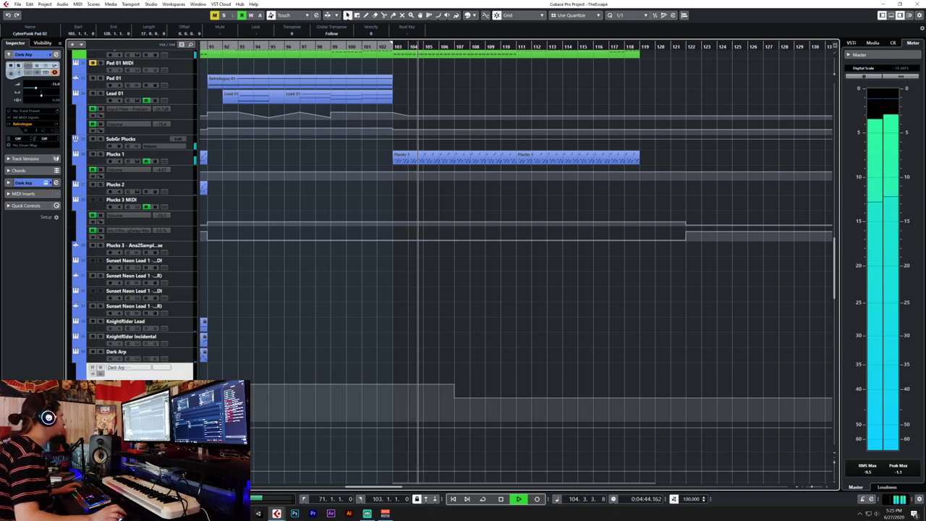
right_click(233, 267)
click(267, 279)
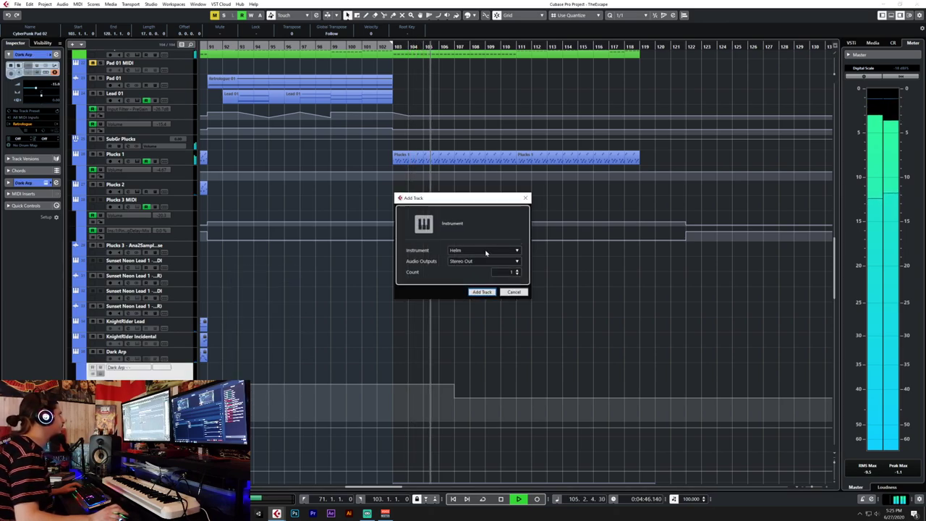
click(482, 252)
click(479, 243)
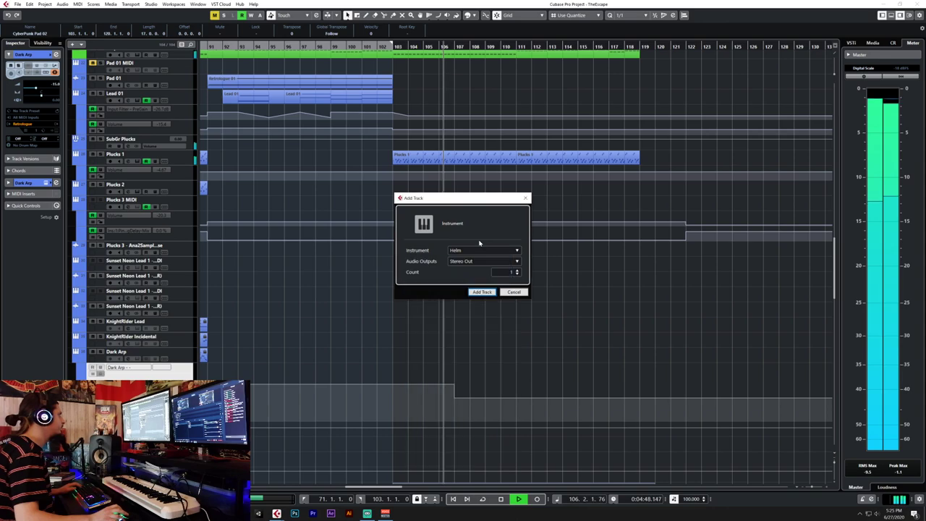
click(508, 294)
key(space)
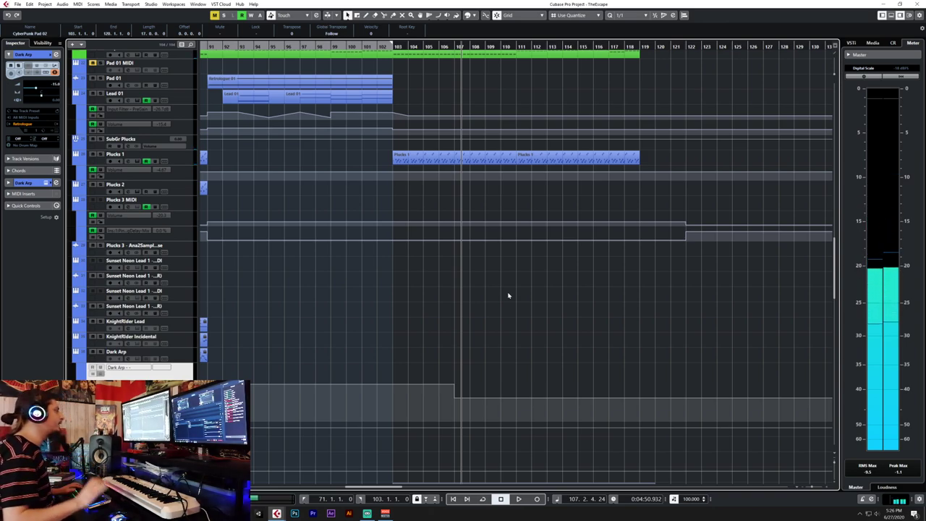
Look through the synth, Atmos, Vienna Big Bang and drum tracks, comparing the earlier sections with the one from bar 103.
scroll(508, 295, down, 4)
scroll(508, 295, up, 2)
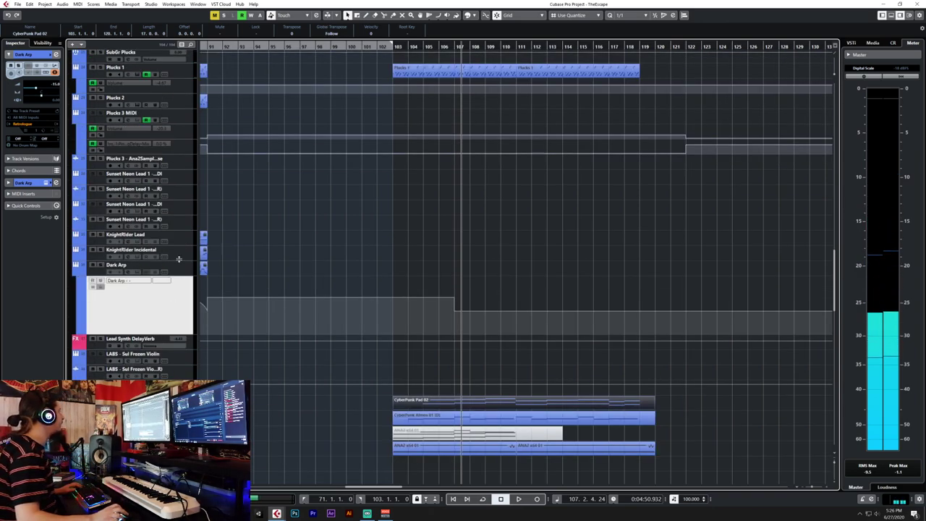
scroll(506, 383, down, 10)
scroll(505, 384, up, 4)
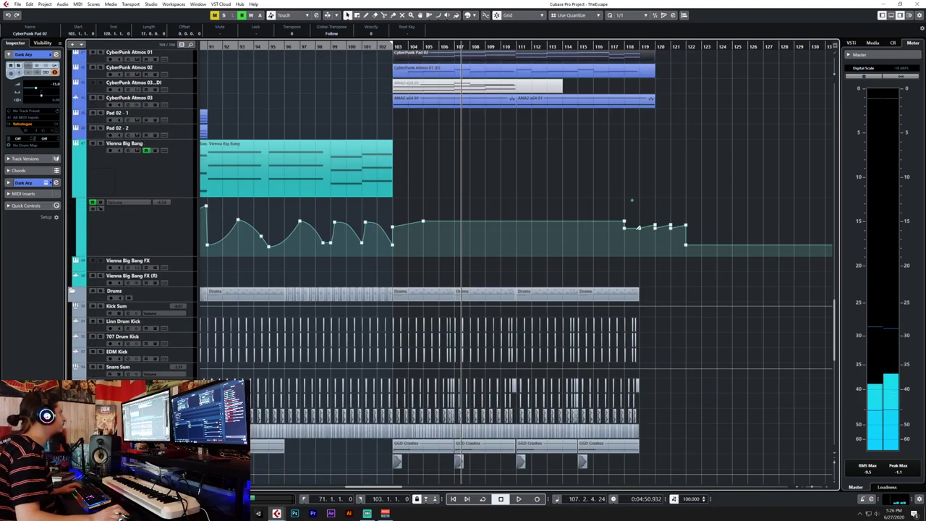
scroll(637, 231, left, 10)
scroll(529, 217, left, 9)
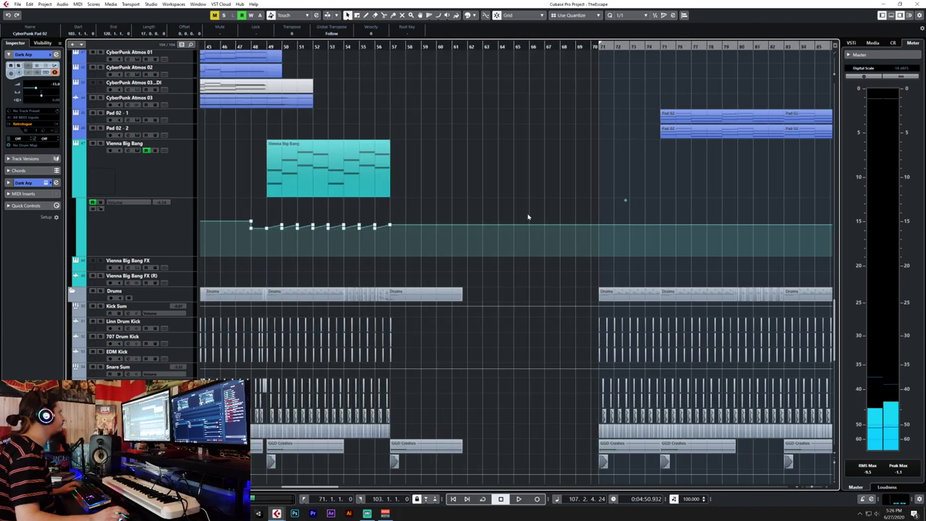
scroll(496, 221, up, 10)
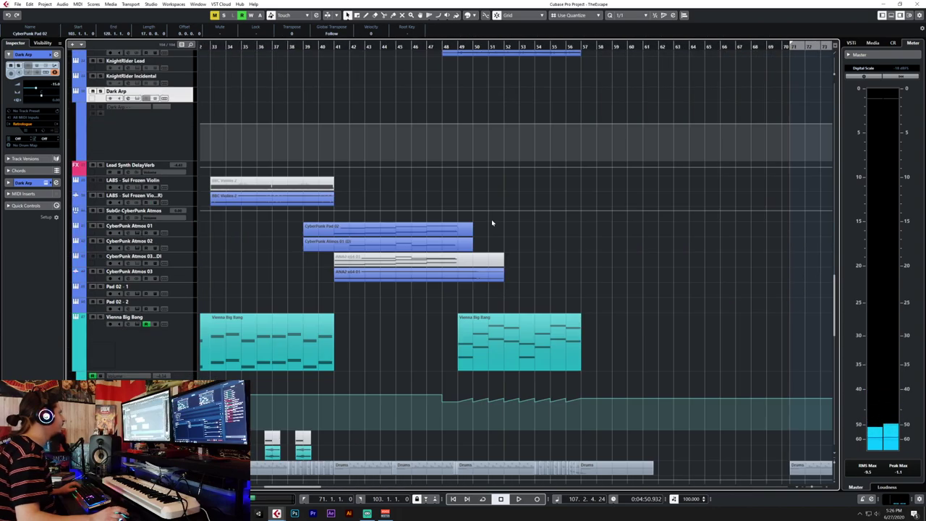
scroll(492, 222, down, 5)
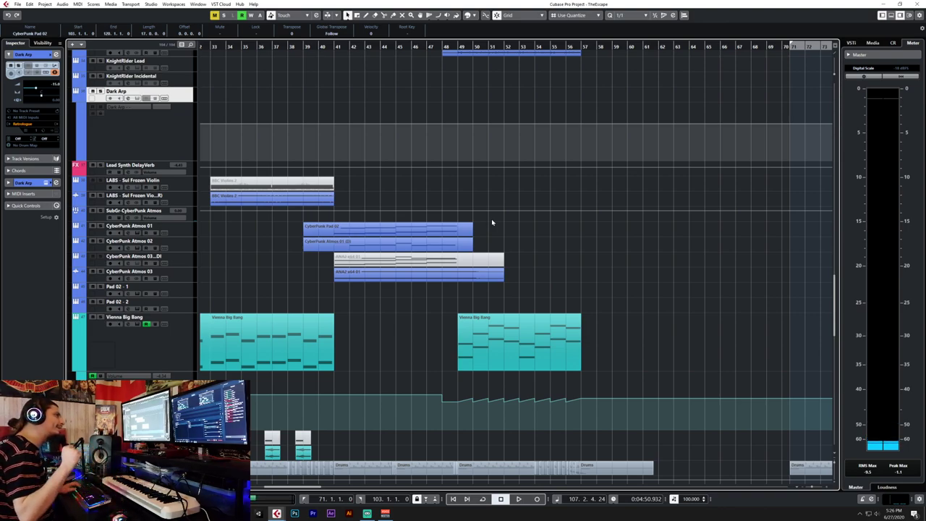
scroll(493, 220, right, 15)
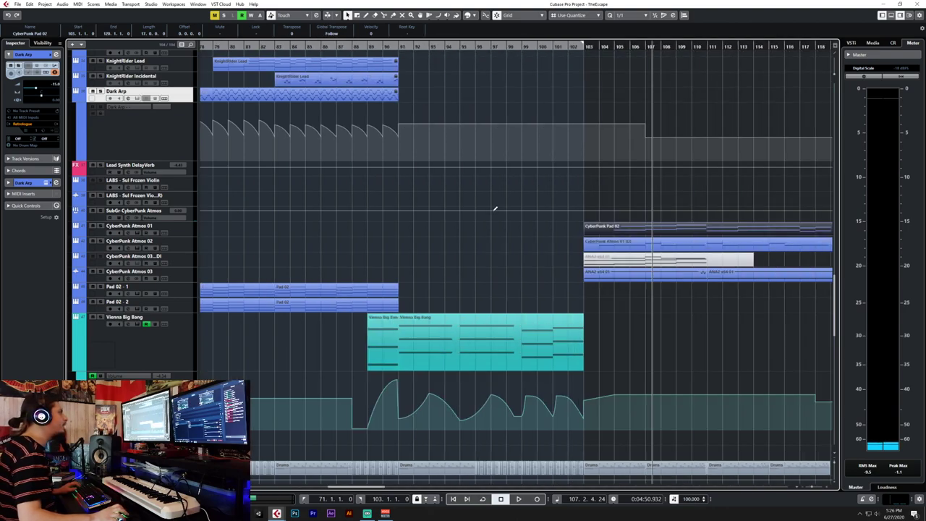
scroll(495, 209, left, 15)
scroll(495, 209, up, 10)
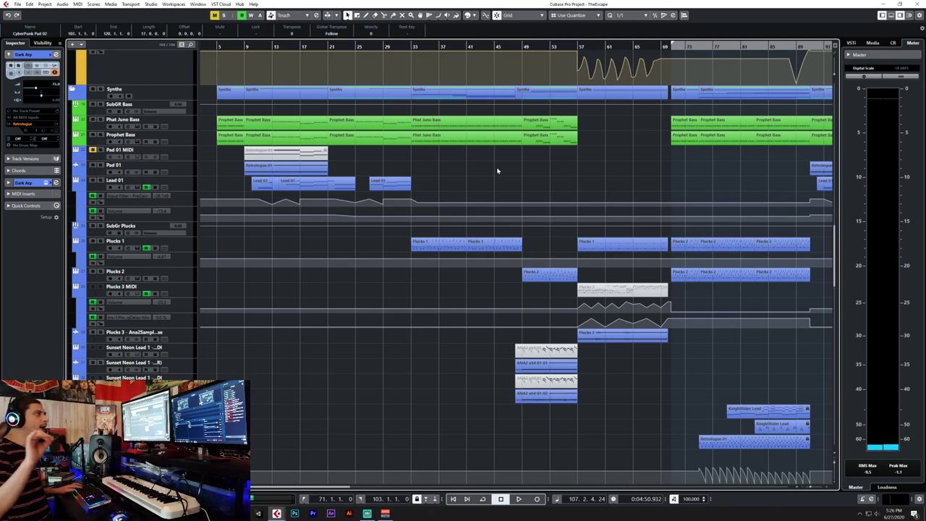
scroll(494, 205, down, 10)
scroll(455, 302, up, 3)
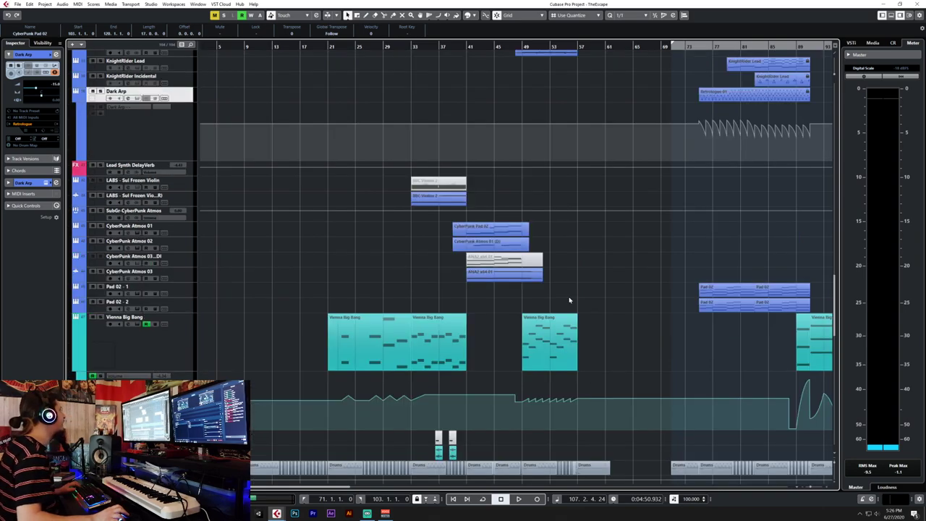
scroll(571, 295, right, 8)
scroll(571, 294, right, 8)
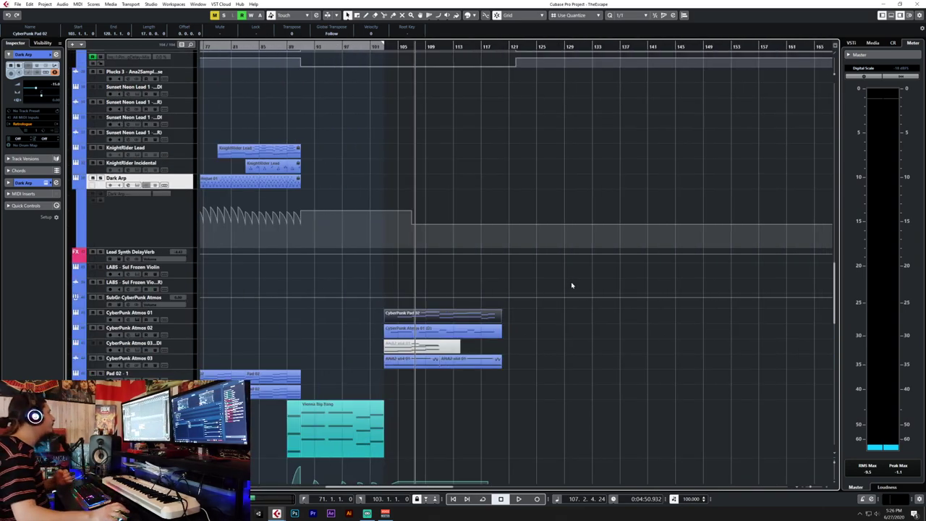
scroll(571, 282, down, 6)
scroll(486, 262, up, 4)
scroll(485, 263, down, 4)
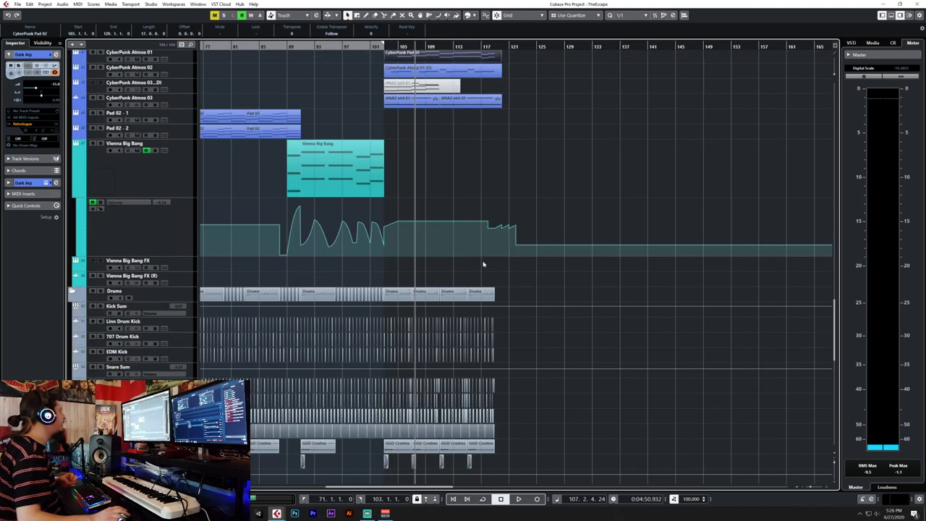
scroll(364, 268, up, 6)
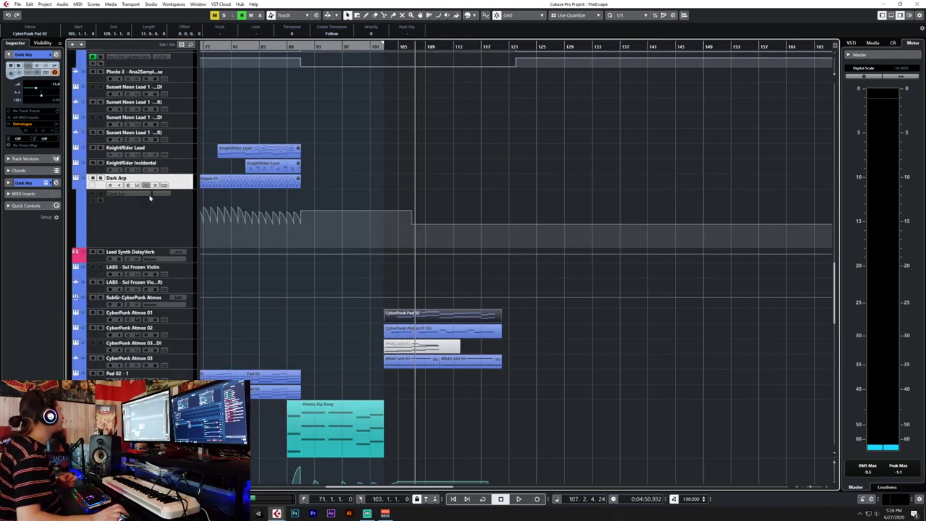
Add an instrument track below Dark Arp that uses the Dexed synth.
right_click(179, 184)
mouse_move(275, 186)
click(311, 196)
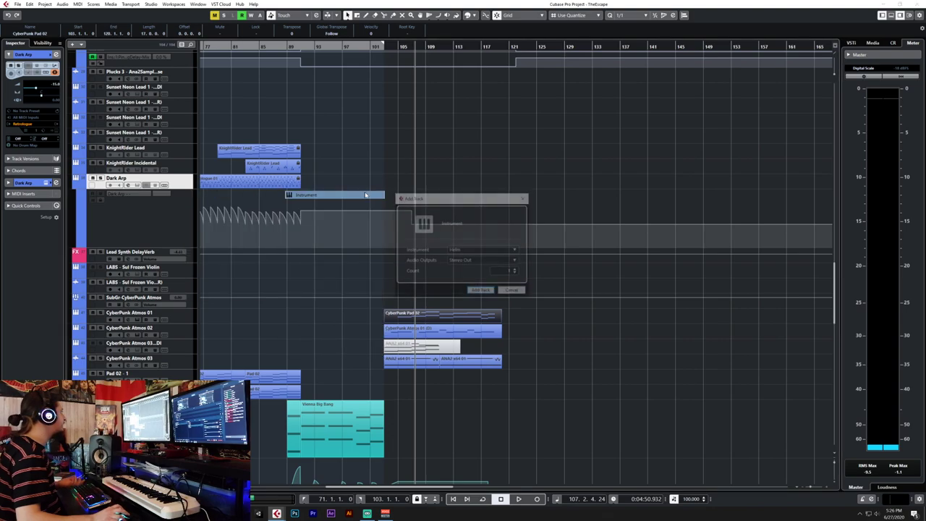
click(510, 251)
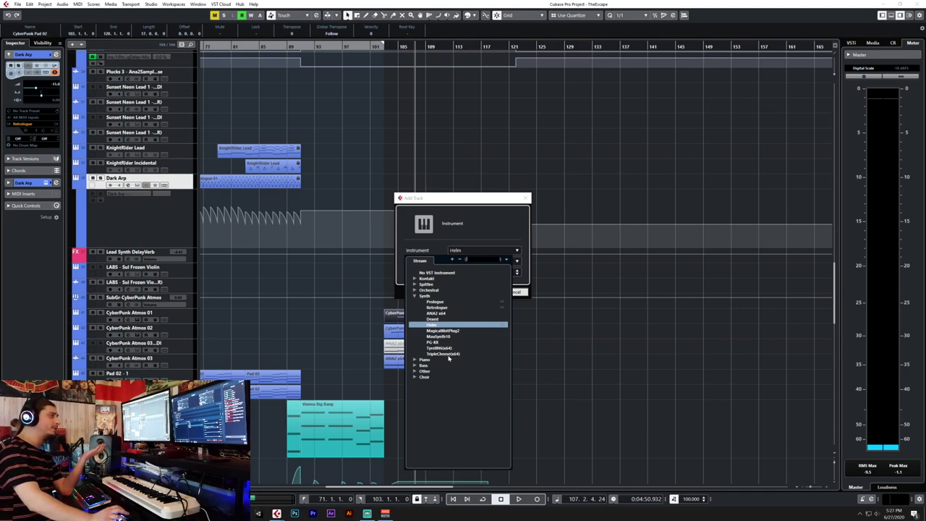
click(441, 319)
click(481, 292)
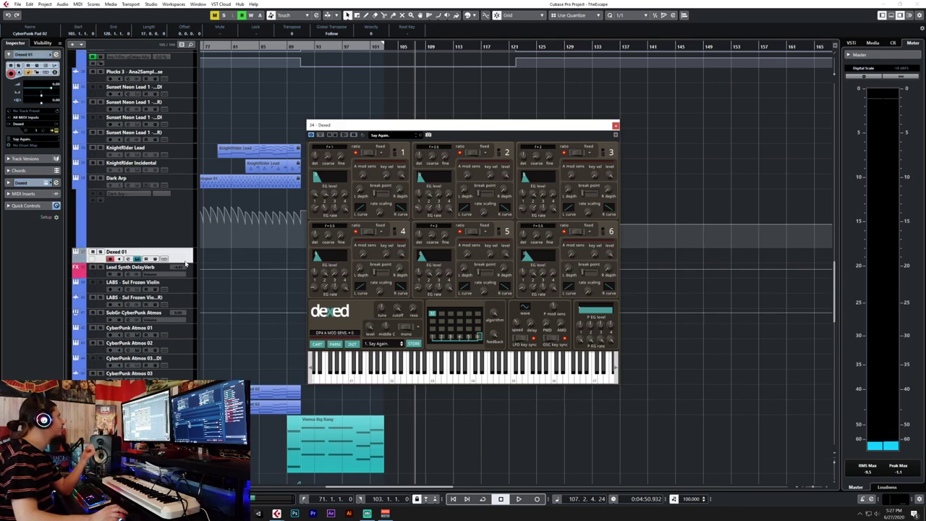
Show the MixConsole, lower the Dexed 01 channel to about -16.2 dB and route its output to GR Synths.
key(F3)
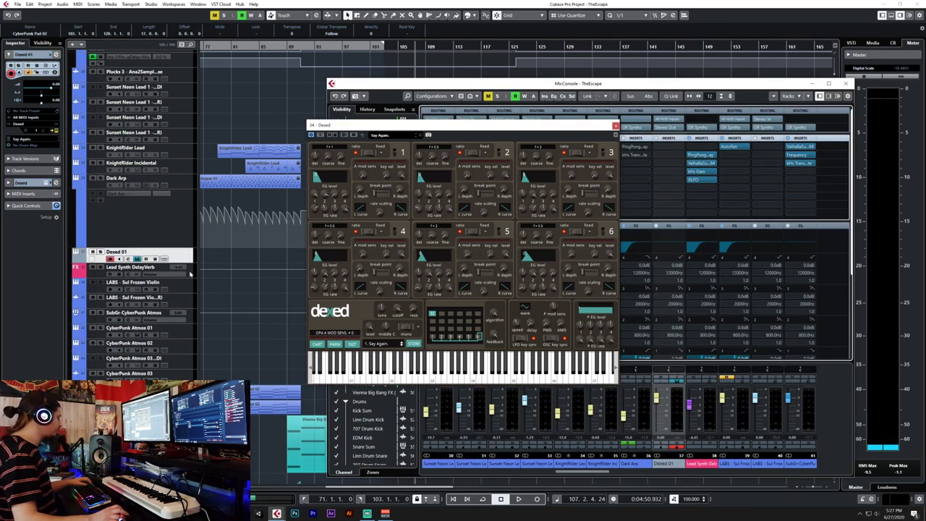
drag(428, 124, 262, 134)
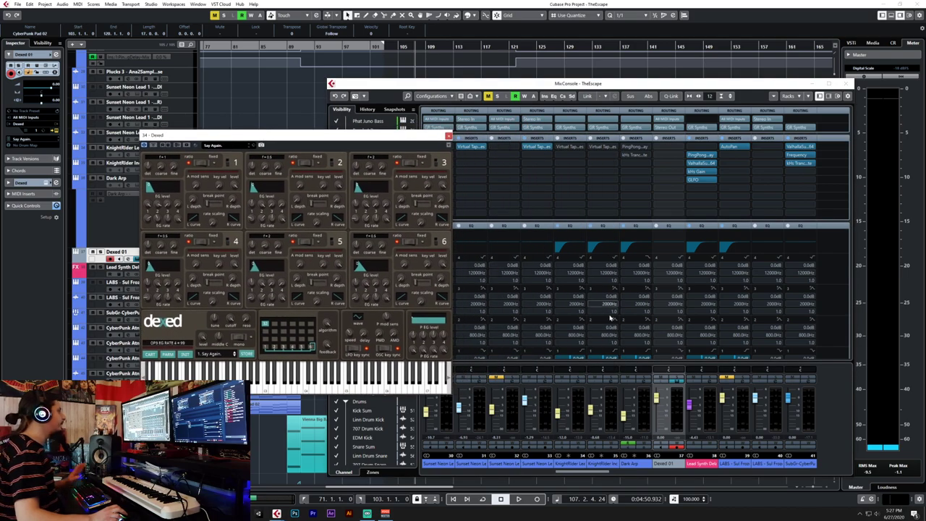
click(656, 398)
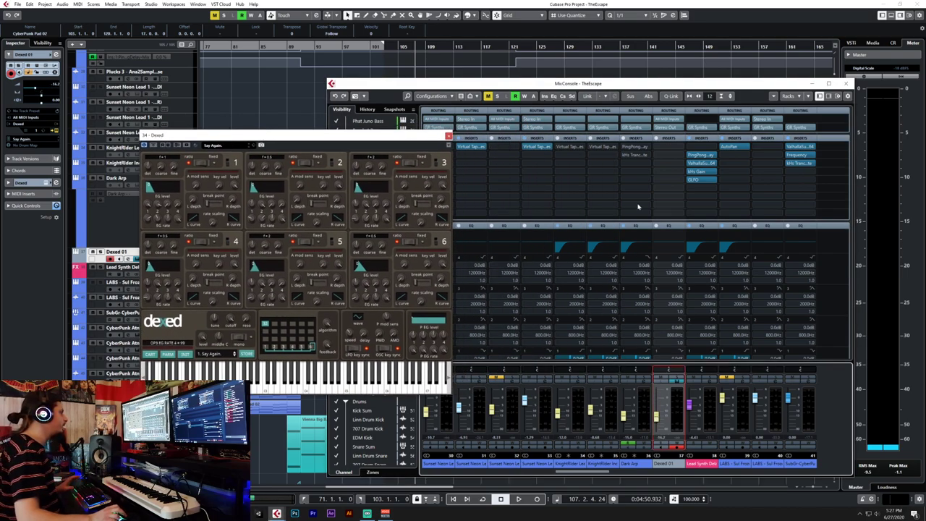
click(667, 128)
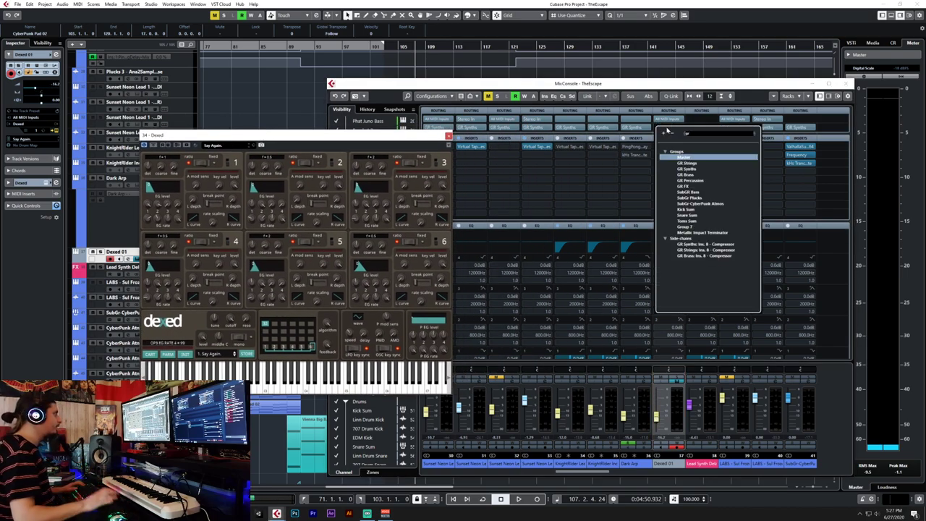
click(678, 167)
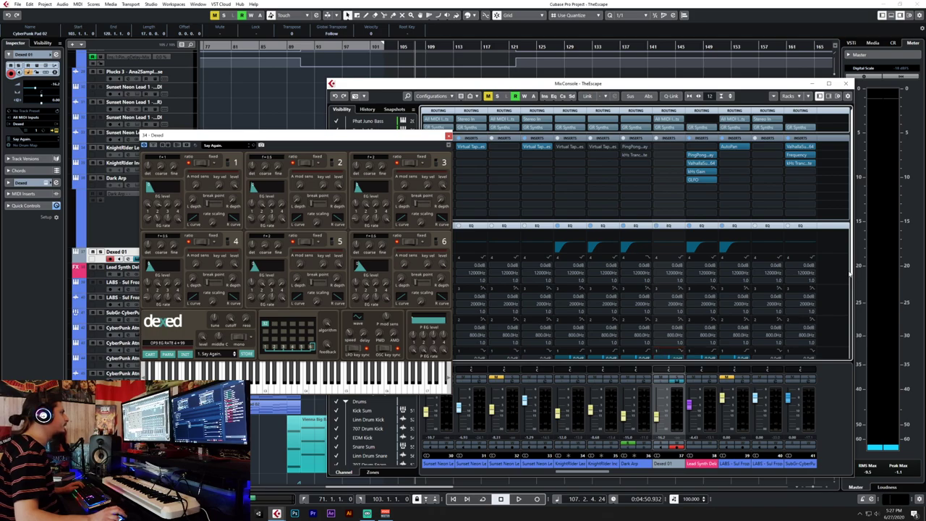
Change the filter type of the Dexed 01 channel's lowest EQ band and collapse the EQ rack.
scroll(724, 296, down, 3)
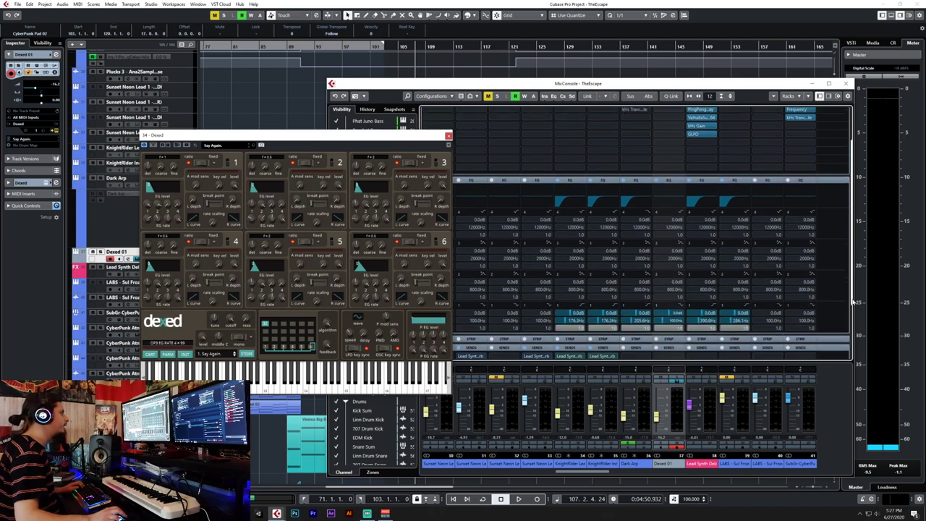
click(680, 303)
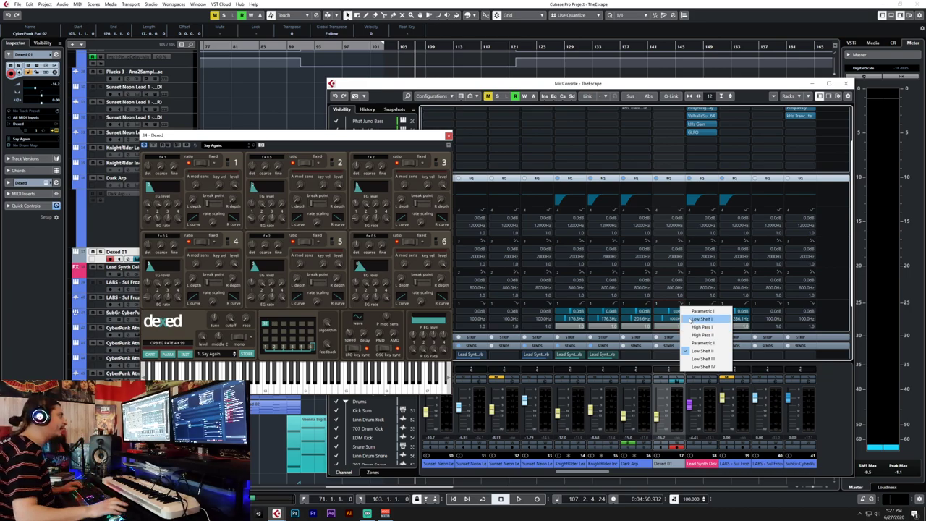
click(696, 319)
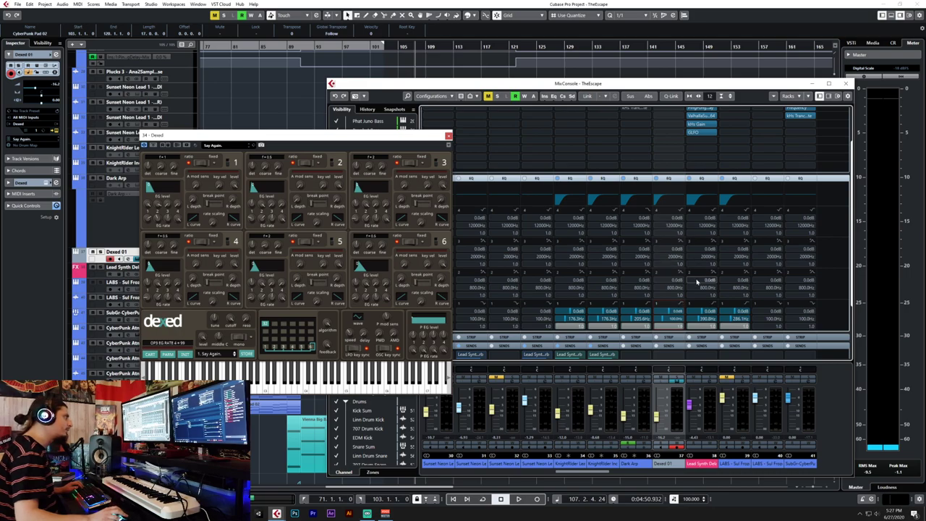
scroll(651, 253, down, 1)
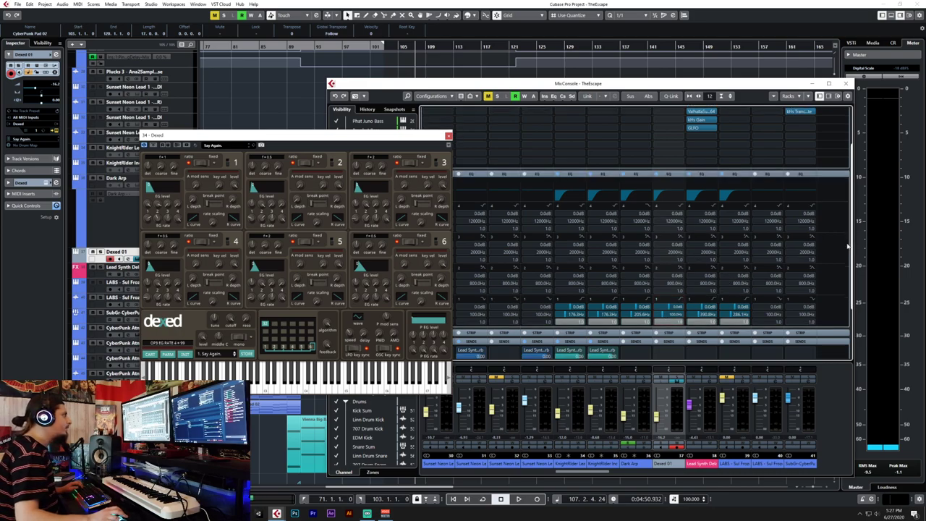
click(700, 176)
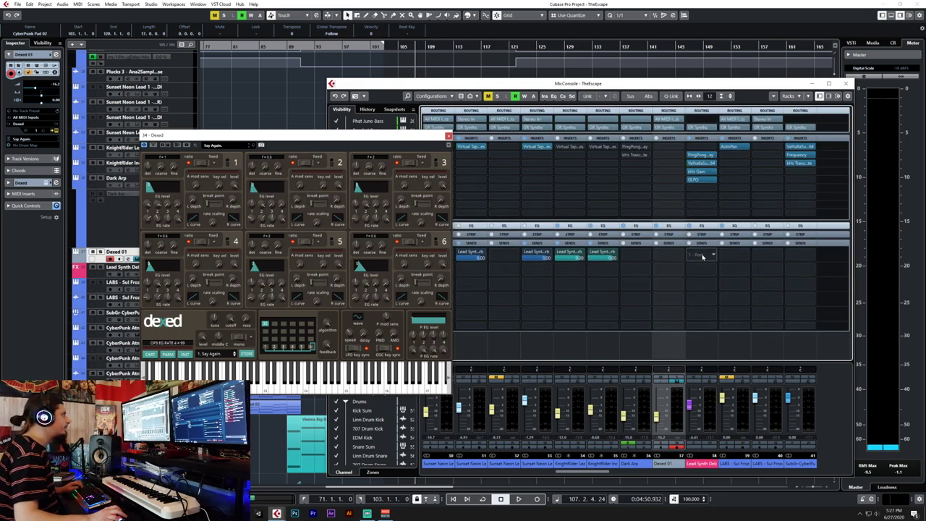
click(702, 256)
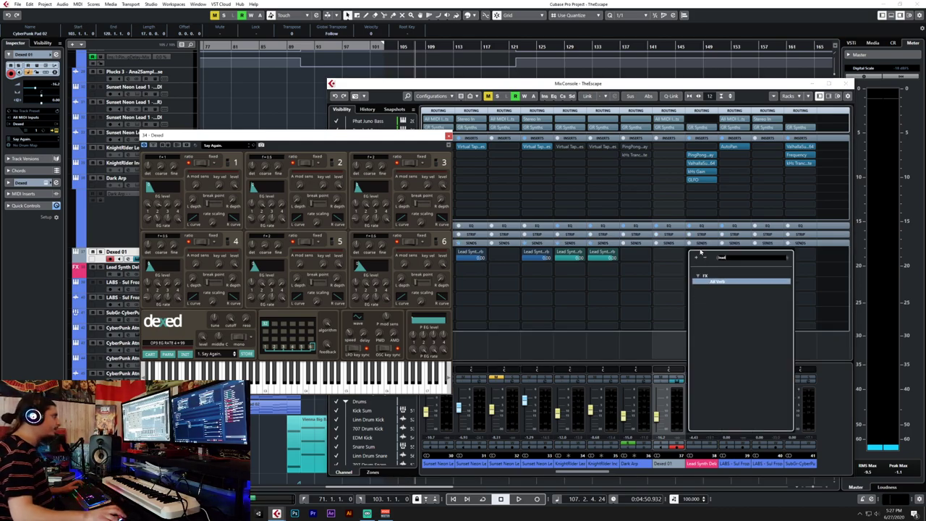
click(705, 259)
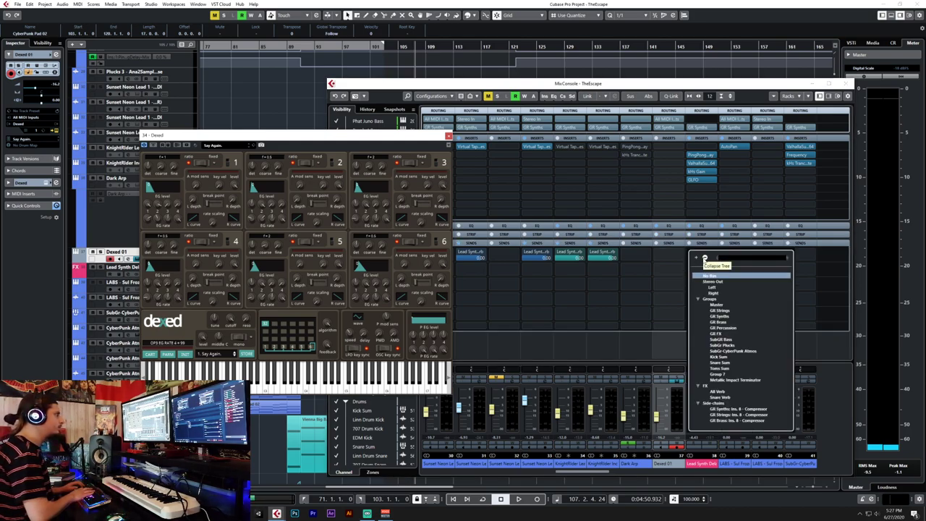
click(704, 258)
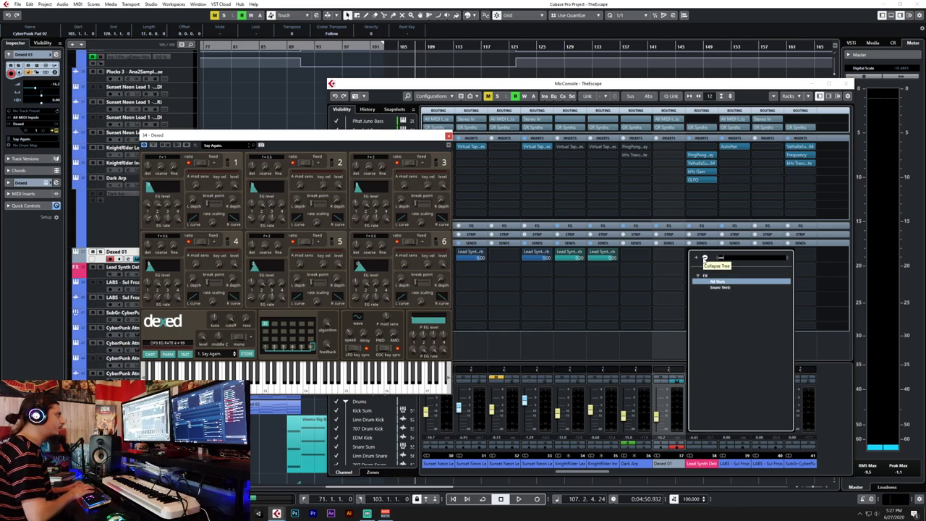
click(705, 259)
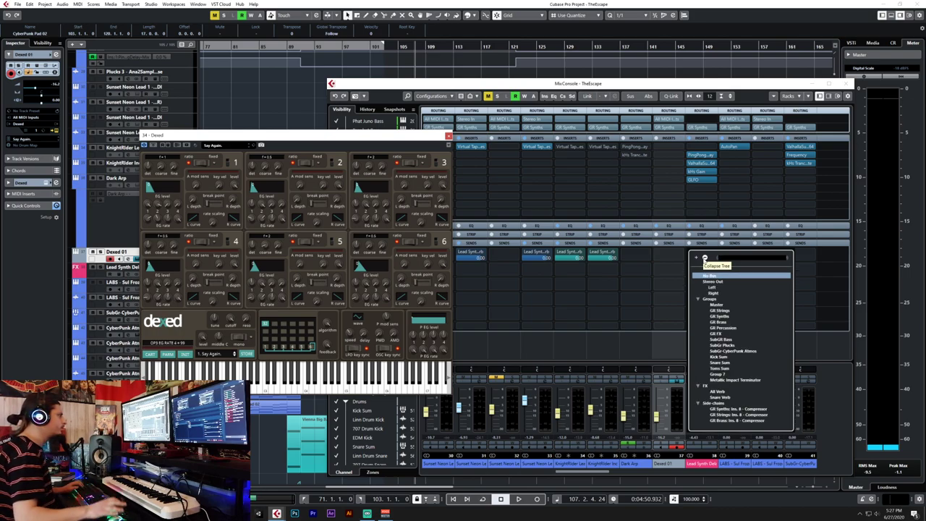
Add a send from the Dexed 01 channel to Lead Synth DelayVerb.
click(664, 255)
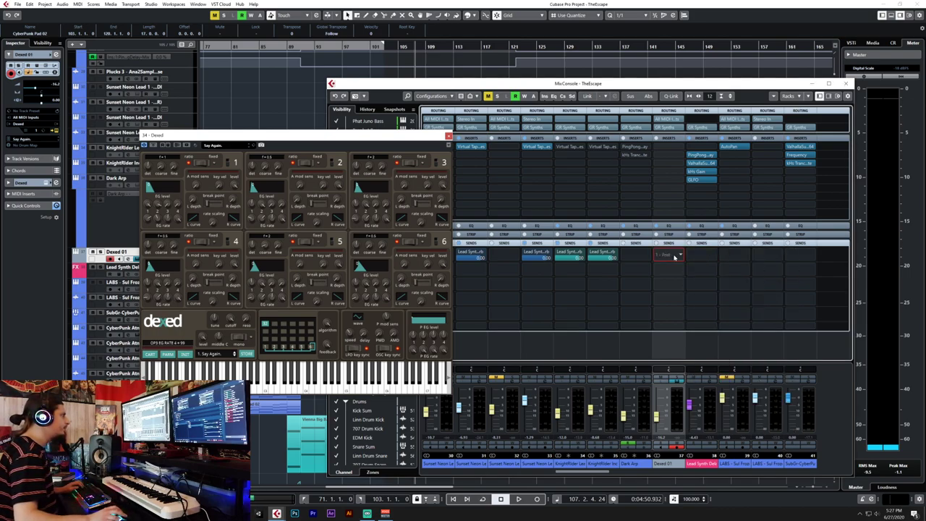
click(674, 257)
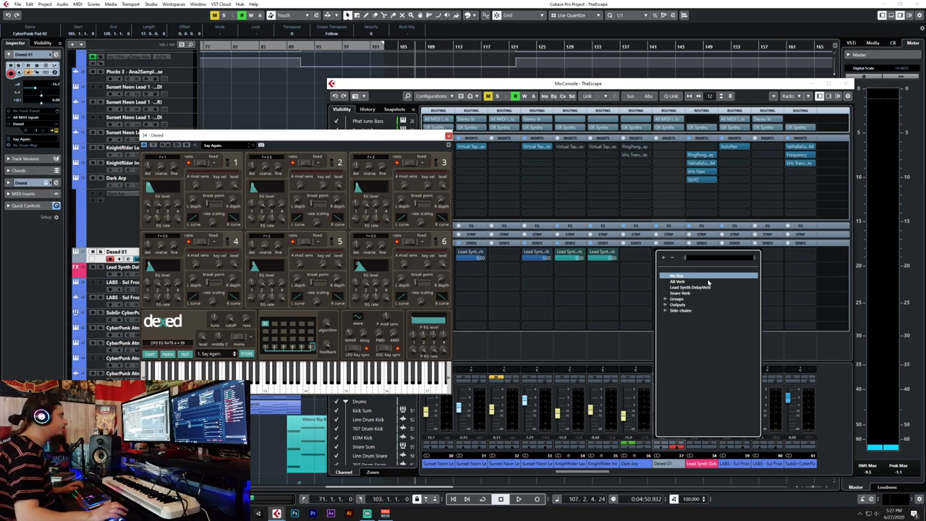
click(661, 251)
click(660, 254)
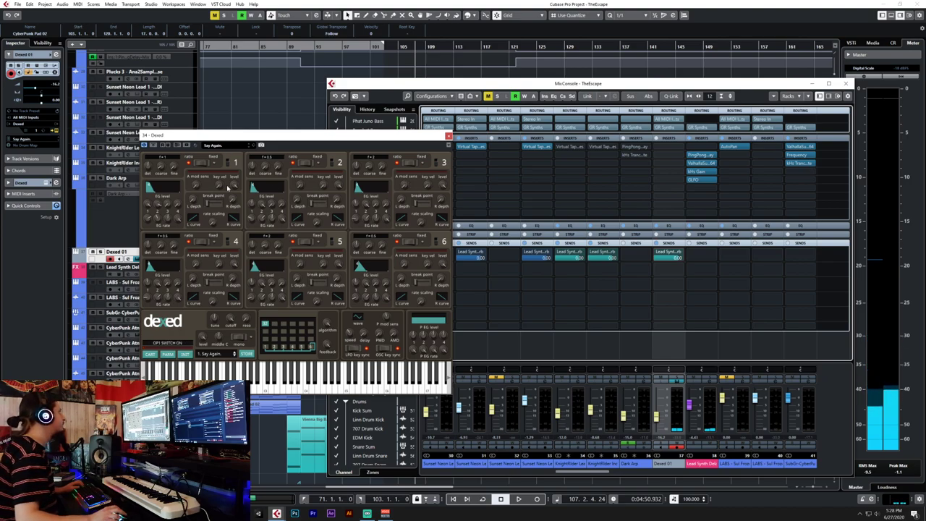
Audition the LAURIE, Beatmehrdr, PHAROH and Chroma 5 Y presets in the Dexed synth.
click(224, 146)
click(225, 145)
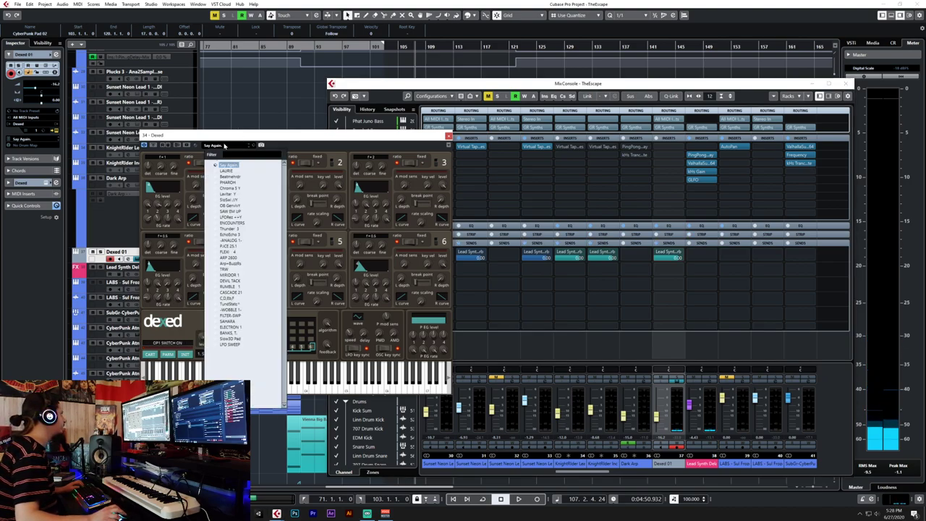
click(285, 141)
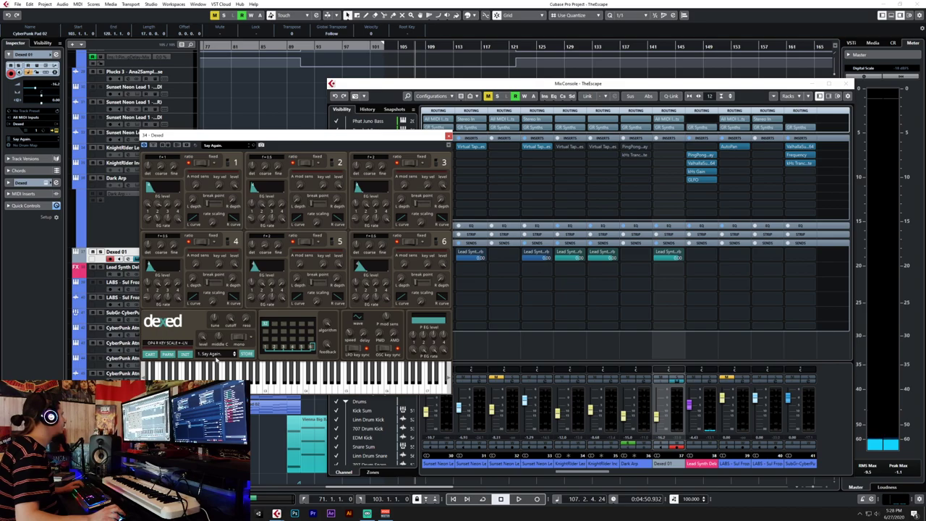
click(217, 355)
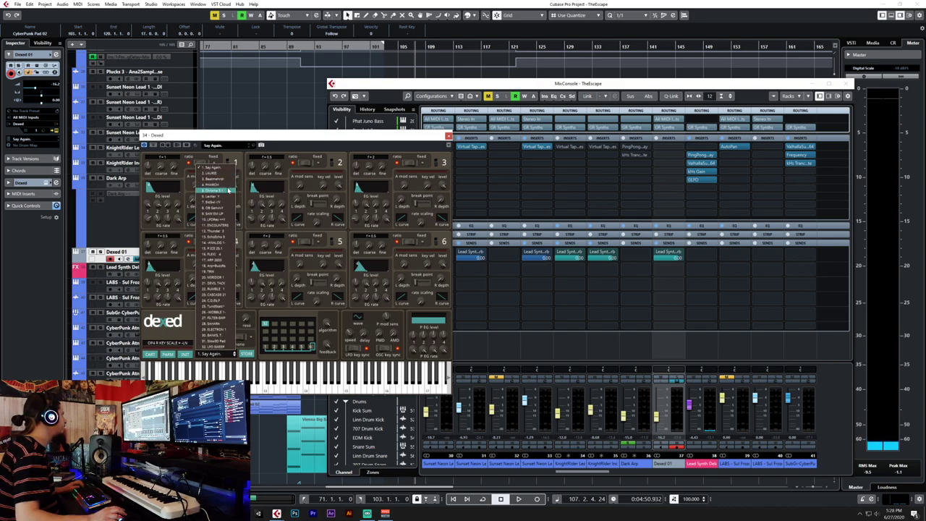
click(226, 174)
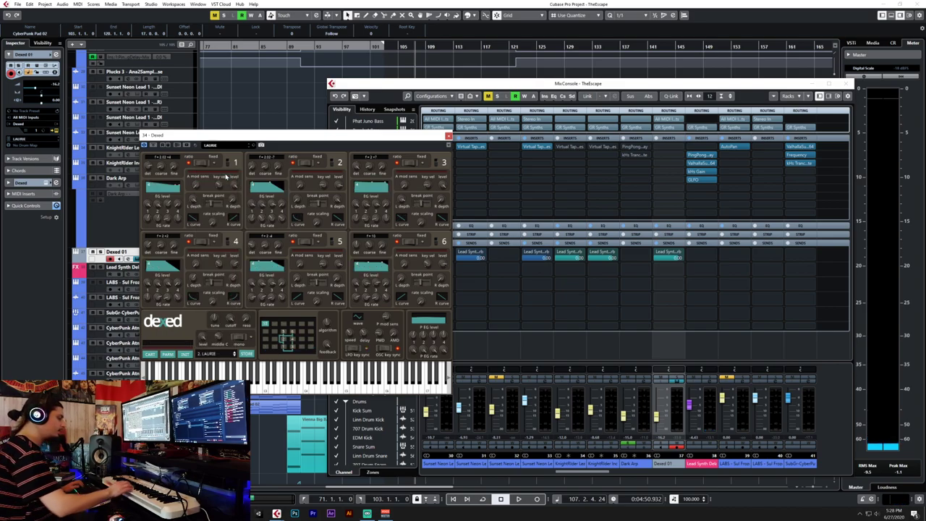
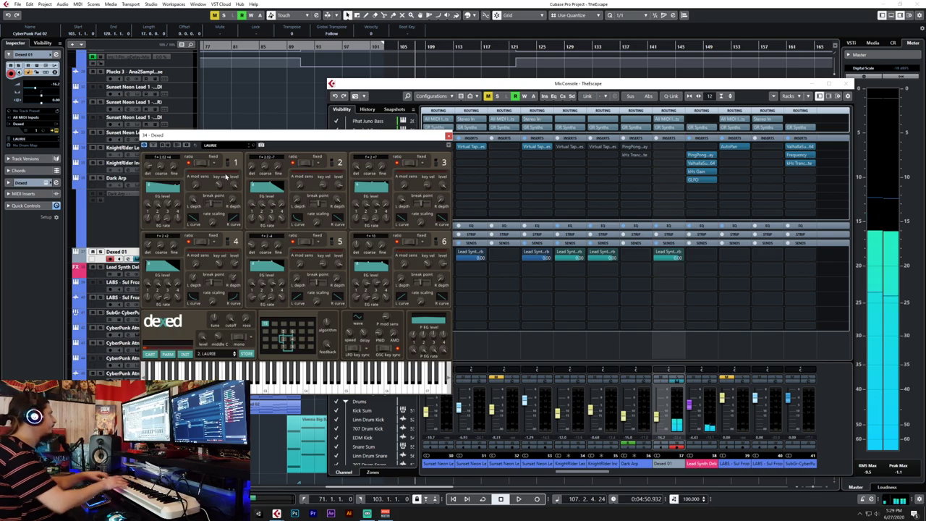
click(229, 145)
click(204, 361)
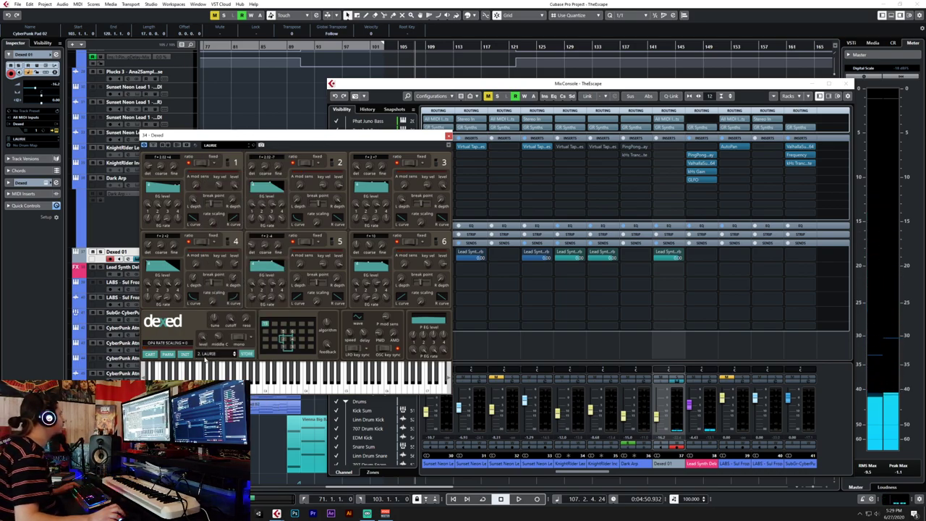
click(207, 354)
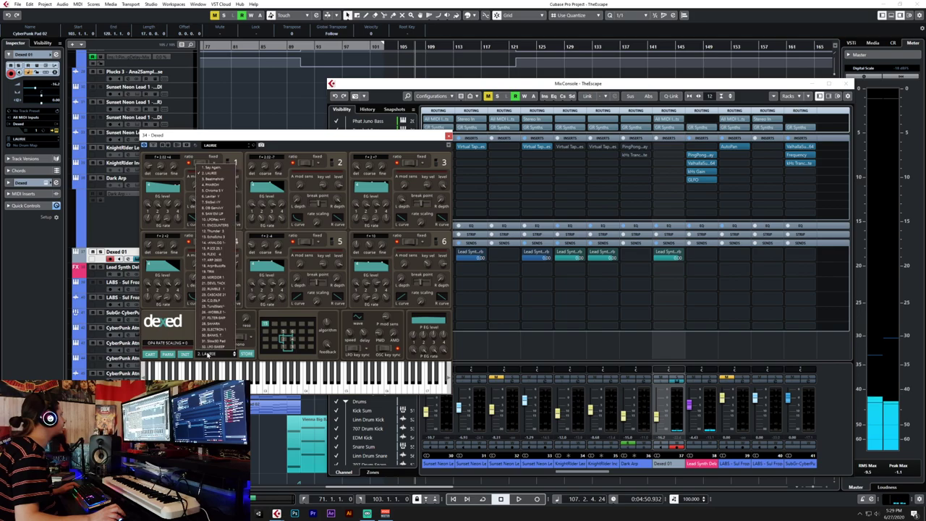
click(223, 184)
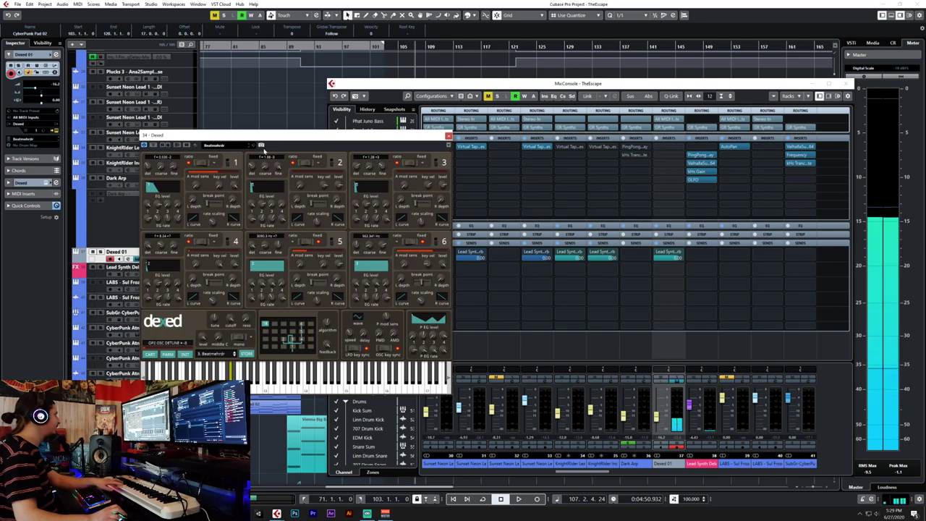
click(234, 354)
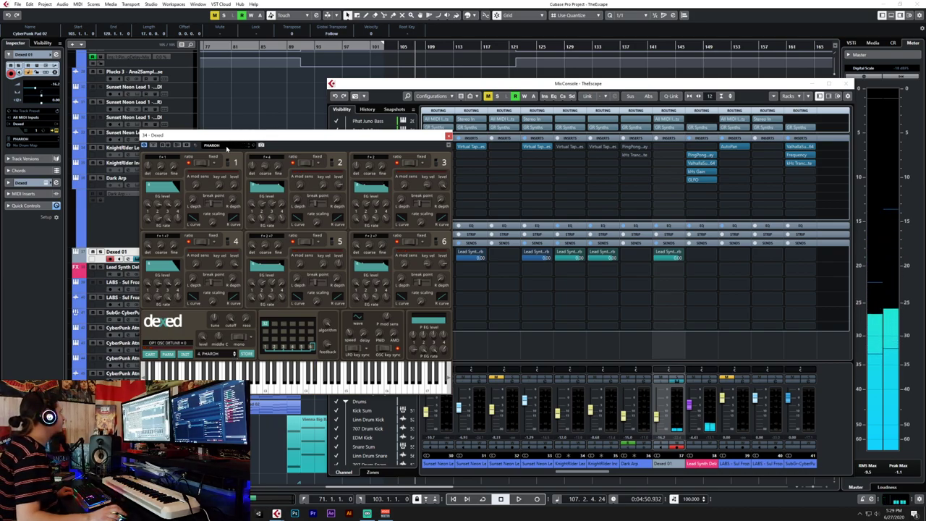
click(235, 355)
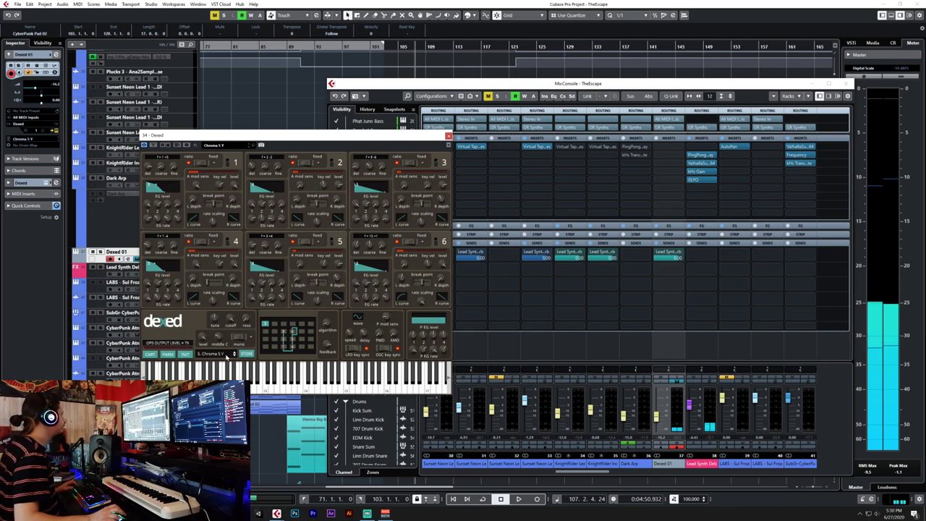
Load the Laviter Y preset in Dexed and close the synth and MixConsole windows.
click(226, 354)
click(222, 195)
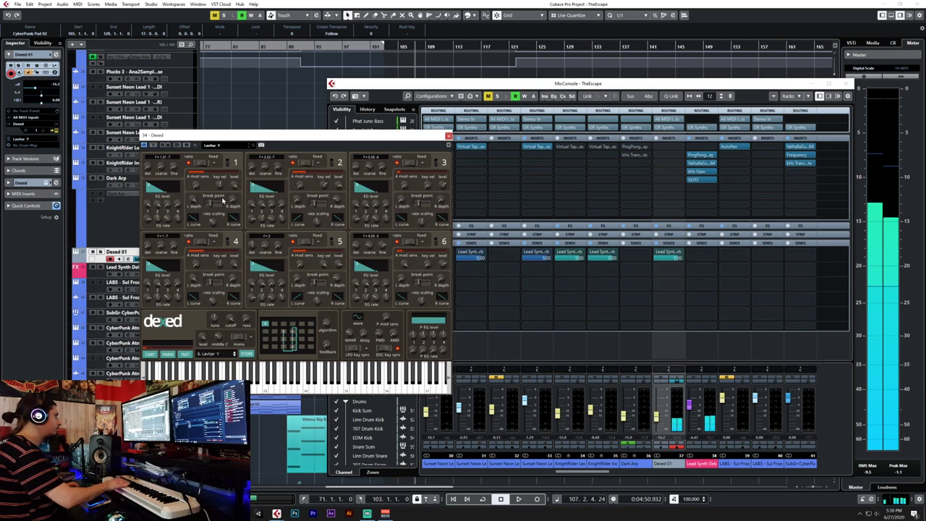
click(448, 136)
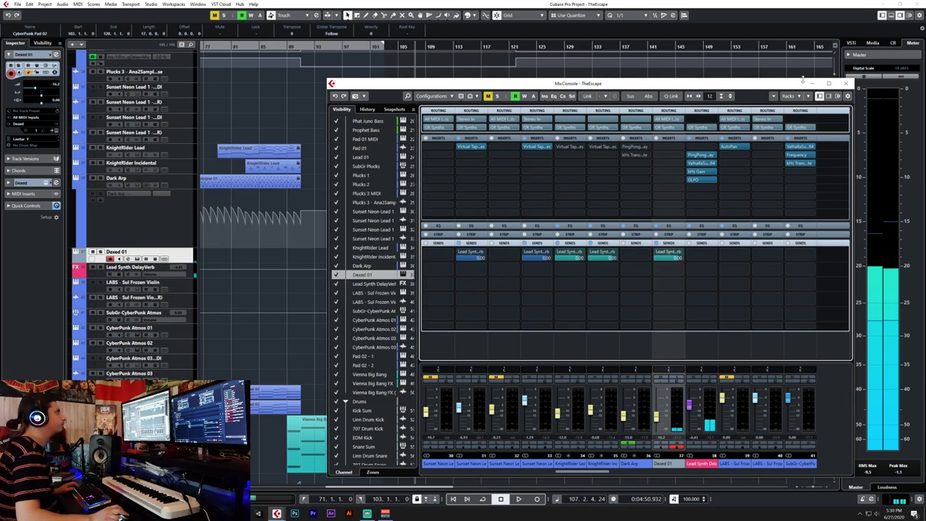
click(845, 83)
Create an empty MIDI part on the Dexed 01 track from bar 103 to bar 120.
scroll(430, 287, down, 5)
scroll(430, 287, up, 6)
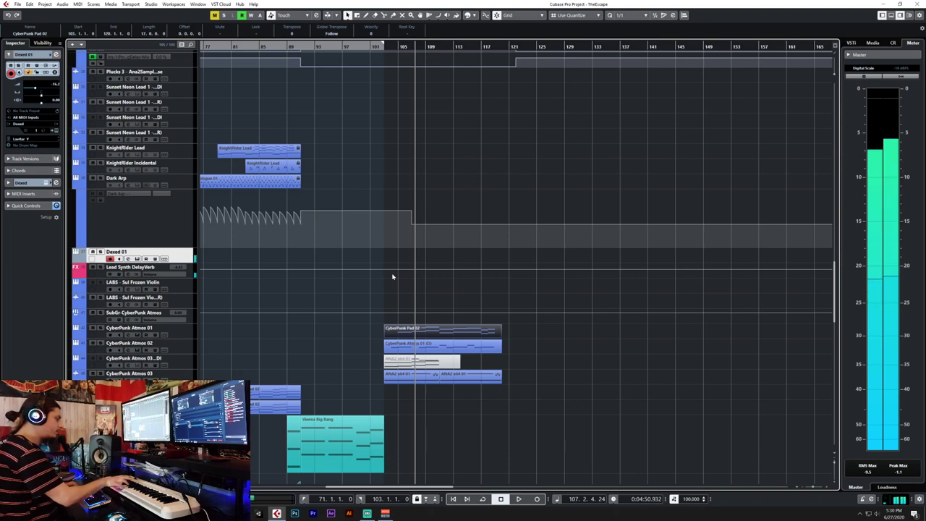
right_click(416, 265)
click(436, 266)
drag(387, 254, 498, 255)
key(1)
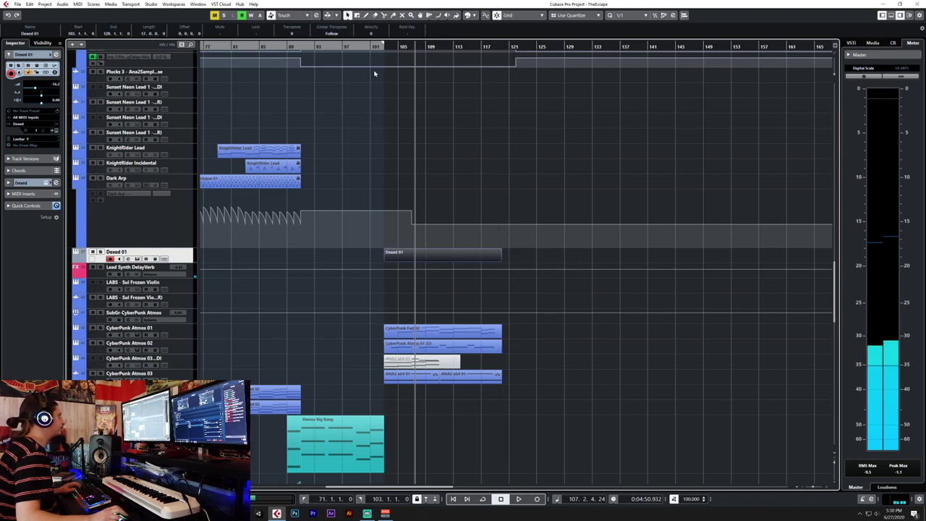
Play the song from about bar 101 and shorten the Dexed 01 part so it starts at bar 111.
click(366, 46)
key(space)
drag(385, 255, 444, 265)
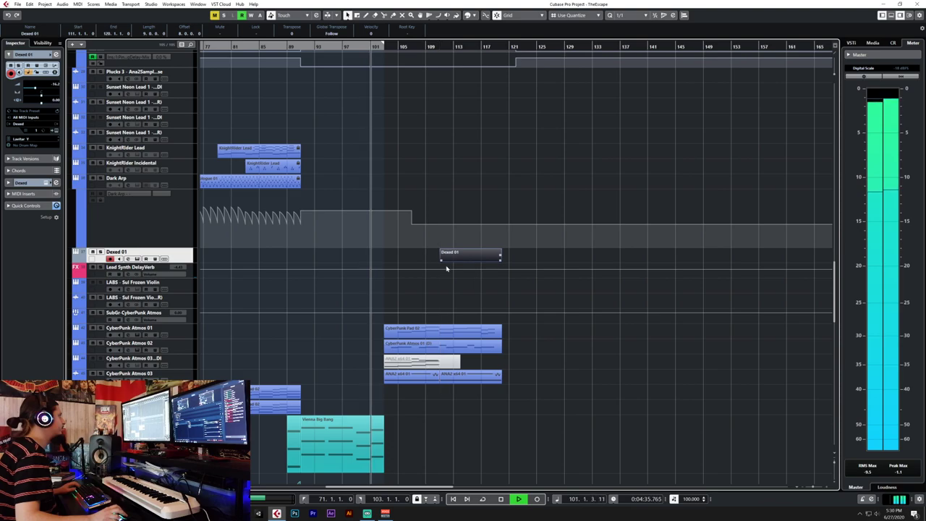
Open the Dexed 01 part for note editing and set the quantize value to 1/8.
scroll(449, 279, up, 2)
scroll(450, 278, up, 2)
double_click(416, 254)
right_click(644, 382)
click(645, 382)
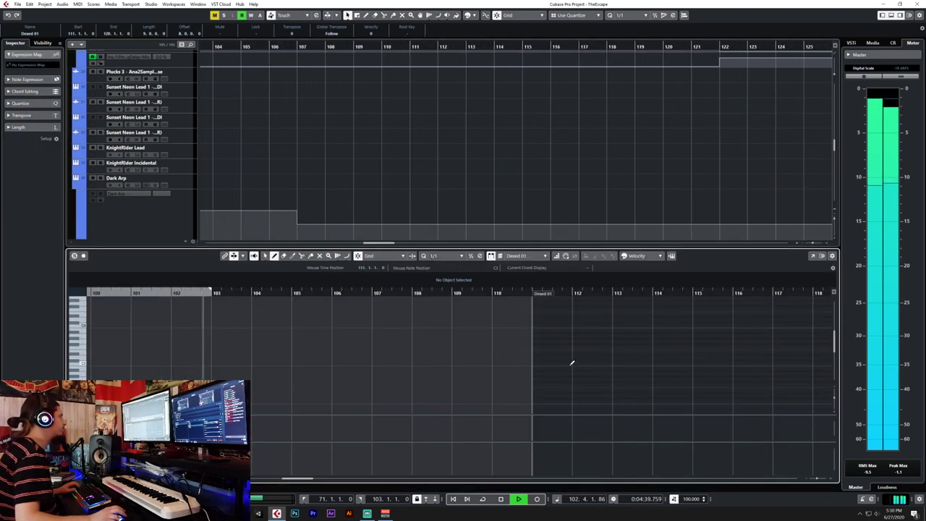
scroll(572, 364, right, 3)
scroll(571, 364, right, 1)
click(437, 255)
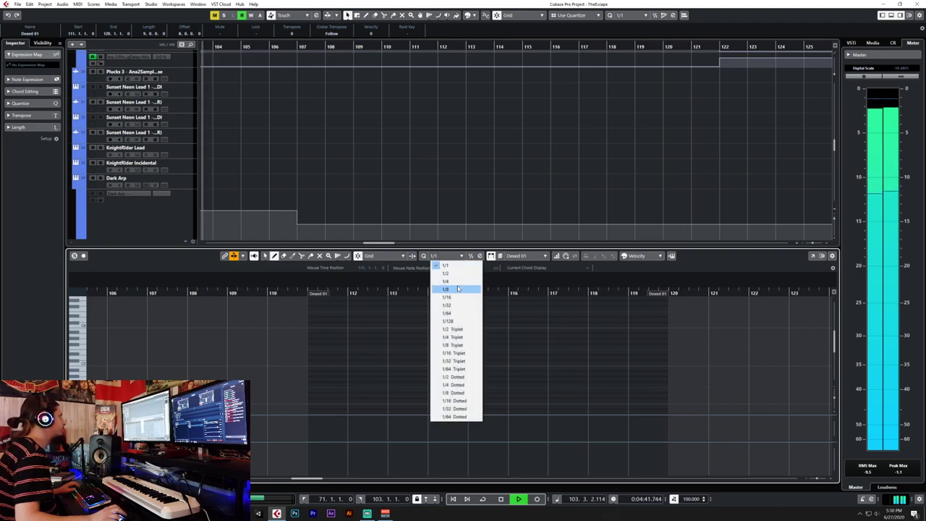
click(455, 290)
Stop playback and draw a six-note phrase across bars 111 and 112, starting on D2 and ending on C2.
scroll(316, 361, up, 2)
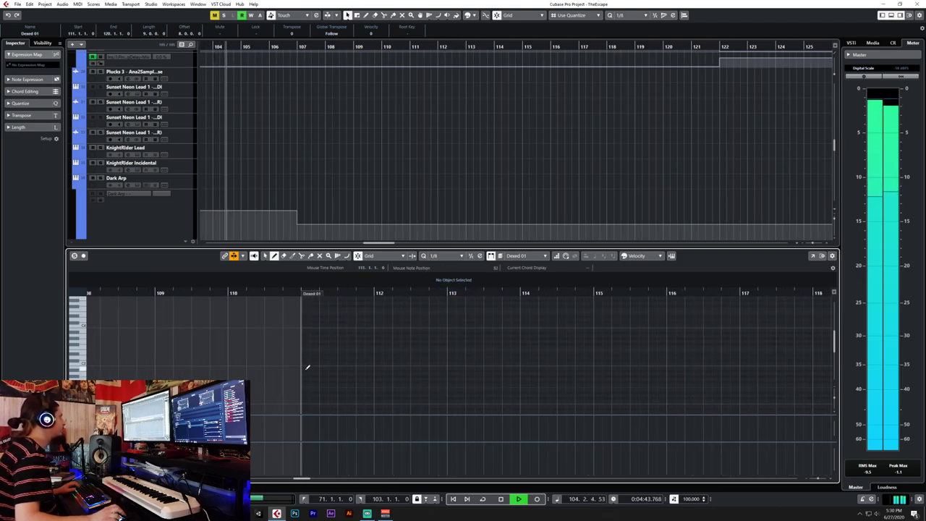
key(space)
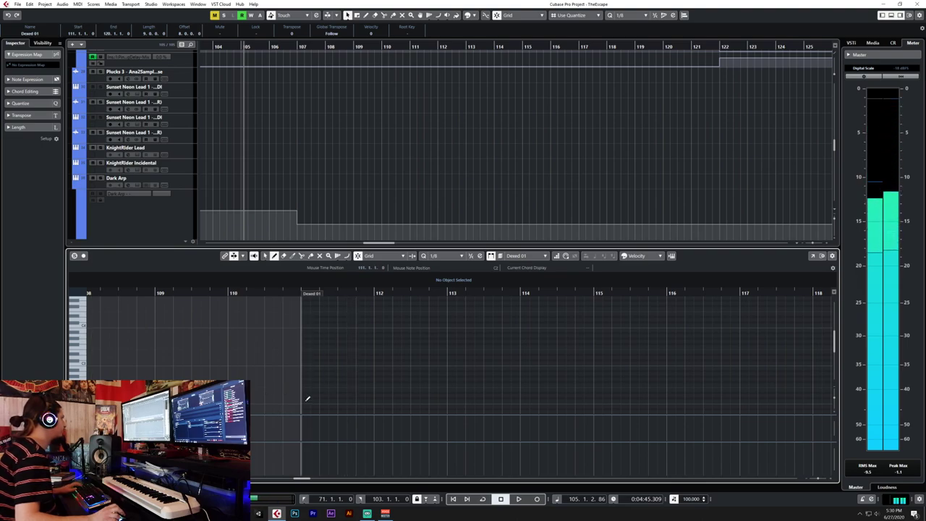
mouse_move(309, 392)
mouse_down()
mouse_move(338, 393)
mouse_move(352, 369)
mouse_move(386, 369)
mouse_up()
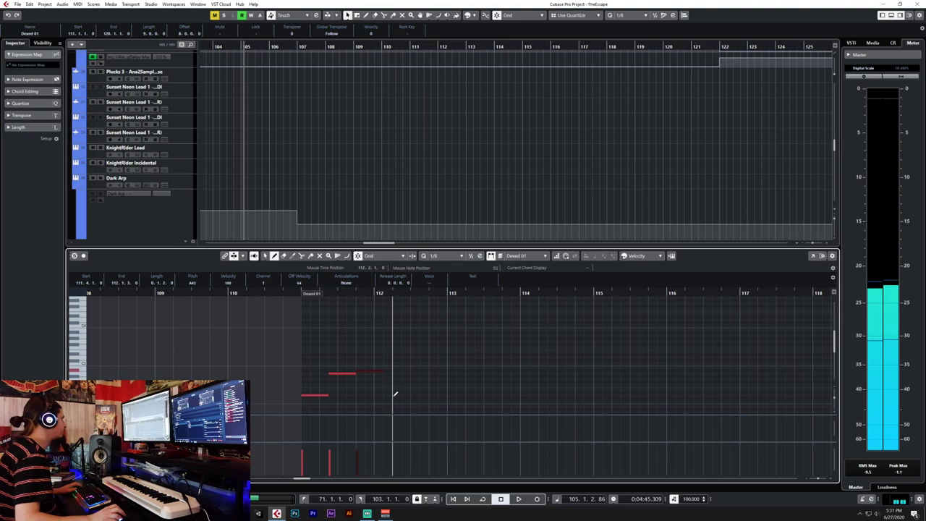
mouse_move(385, 396)
mouse_down()
mouse_move(415, 389)
mouse_move(448, 400)
mouse_up()
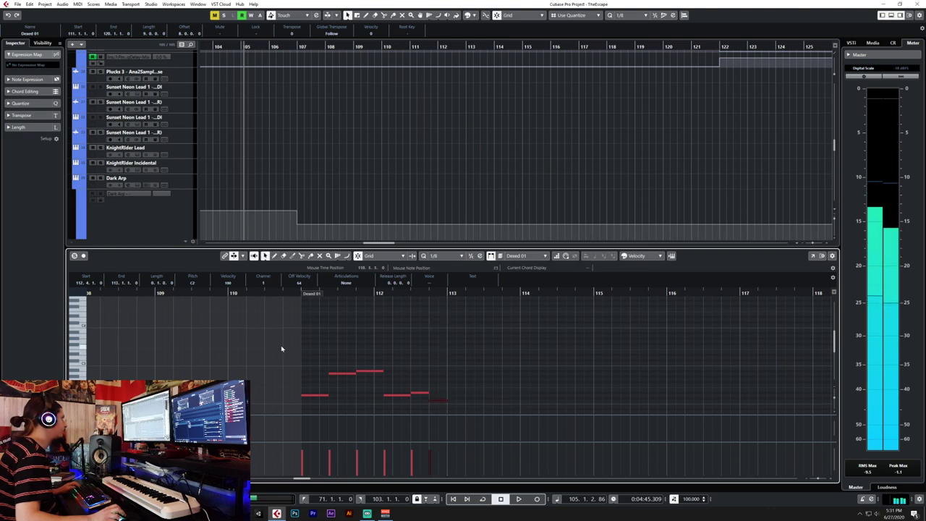
Set the velocity of the six notes to 127 and double the phrase one octave apart.
drag(283, 350, 446, 428)
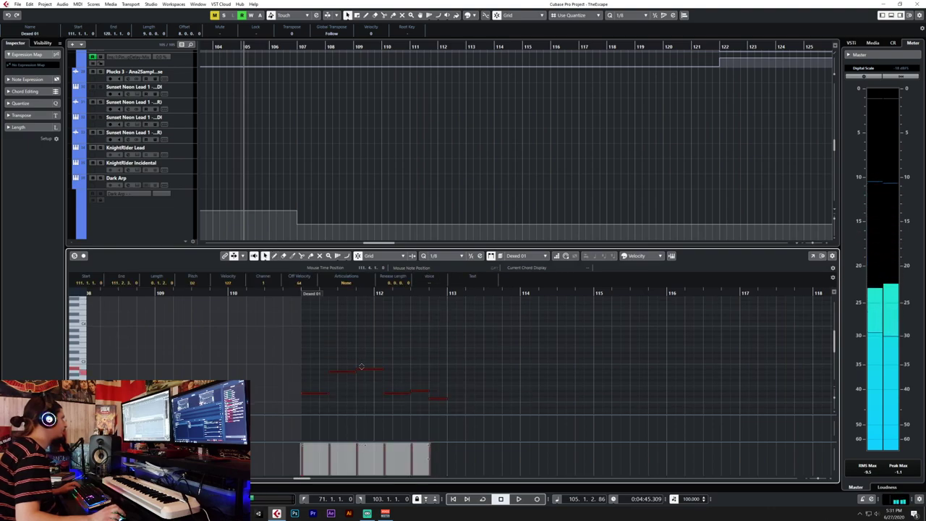
scroll(325, 393, down, 3)
click(299, 293)
click(233, 292)
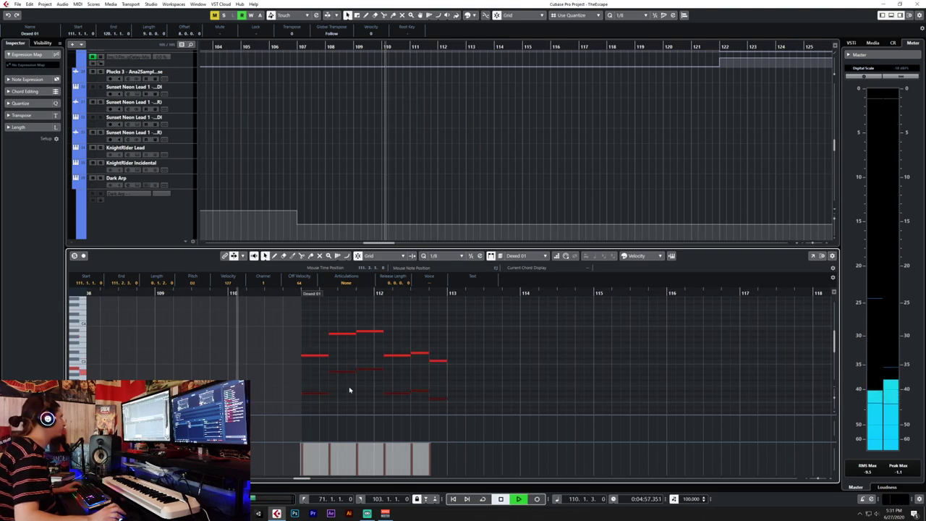
key(space)
key(Return)
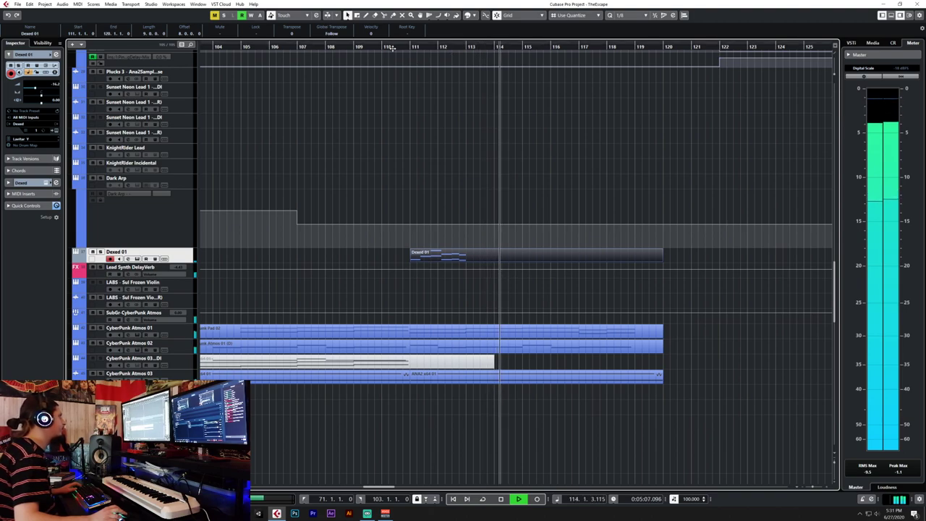
Paste a copy of the doubled phrase at bar 115 of the Dexed 01 part, then close the note editor.
double_click(500, 259)
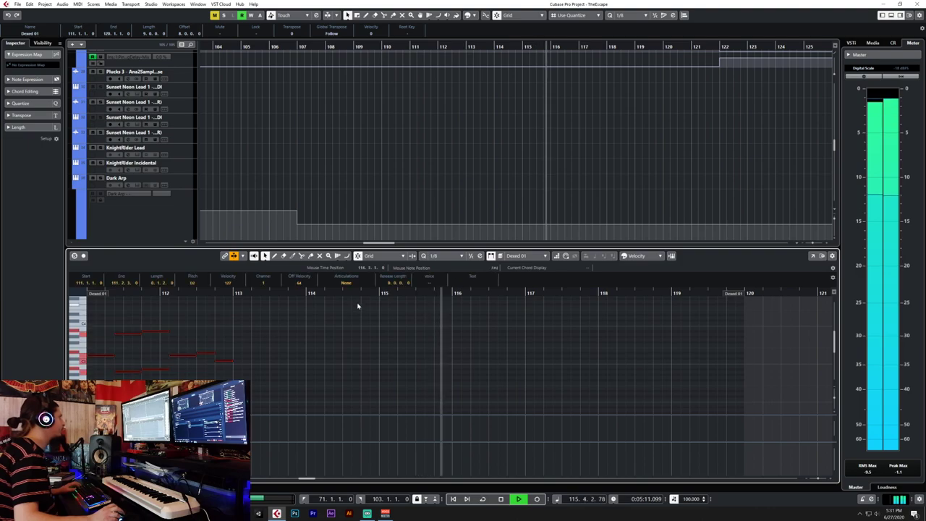
key(space)
click(378, 292)
key(ctrl+v)
scroll(349, 333, left, 1)
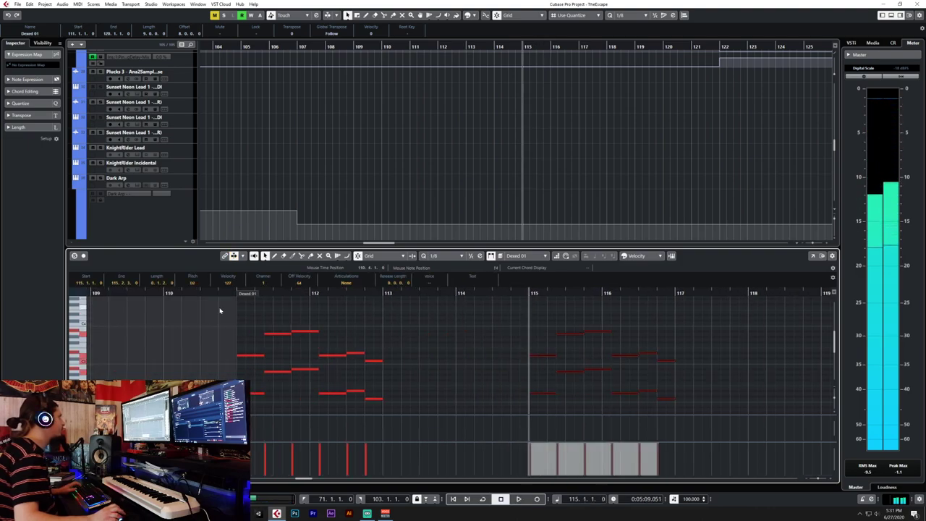
click(166, 293)
key(space)
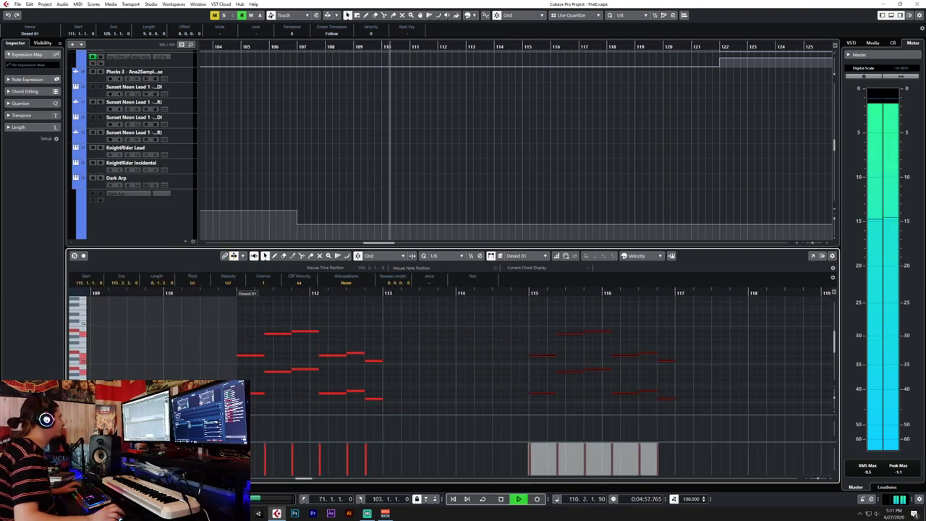
key(ctrl+e)
Move the Dexed 01 part to bar 107 and play it from about bar 106.
drag(432, 259, 319, 263)
click(273, 47)
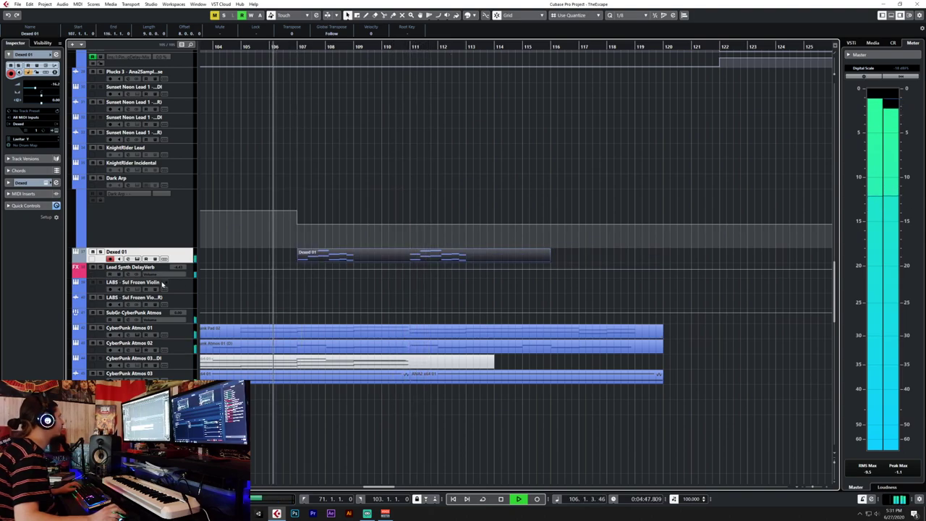
click(101, 252)
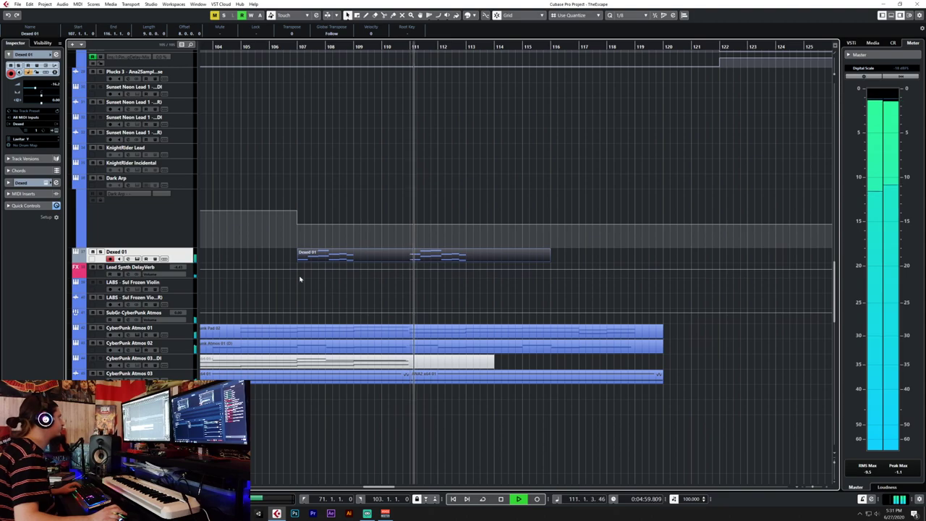
Stop playback and move the Dexed 01 part so it starts at bar 103.
scroll(300, 275, down, 2)
scroll(299, 275, left, 3)
key(space)
drag(447, 255, 360, 261)
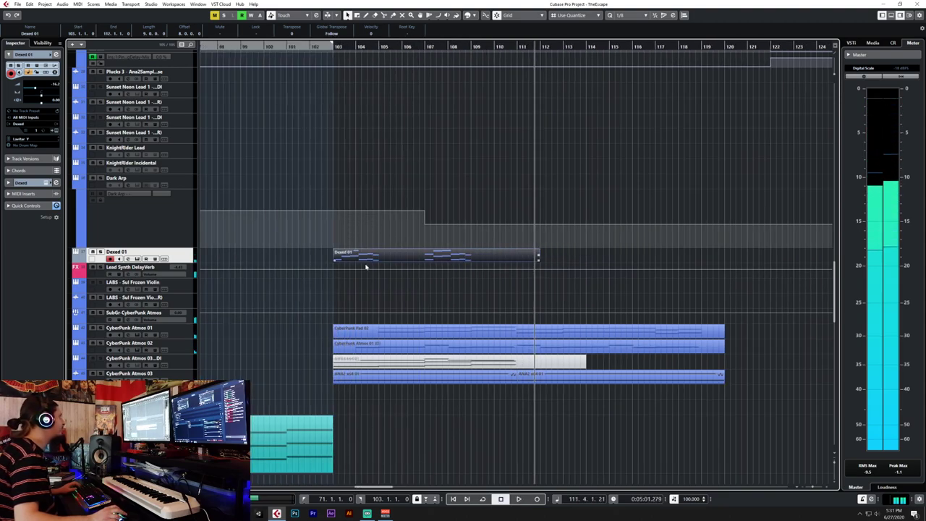
scroll(306, 85, up, 5)
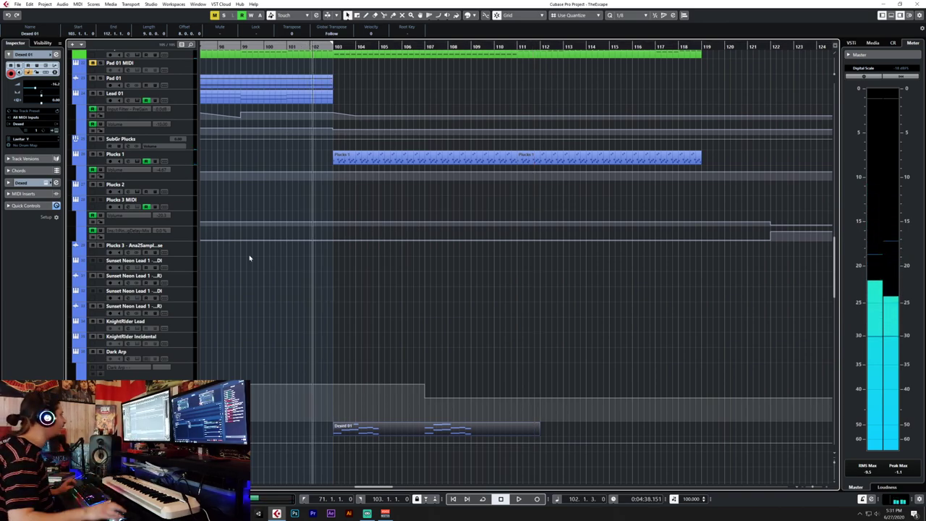
scroll(244, 236, down, 5)
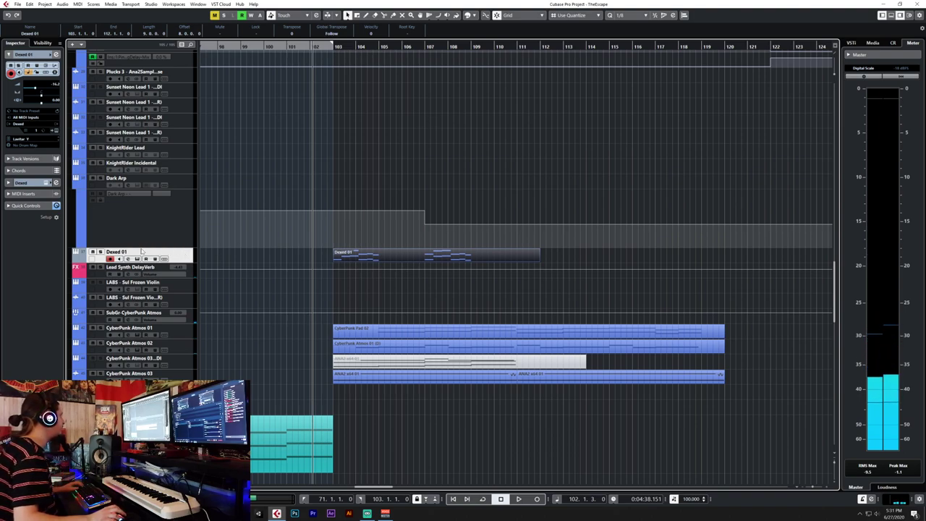
Rename the Dexed 01 track as Dexed Aggro Synth and color it purple.
key(l)
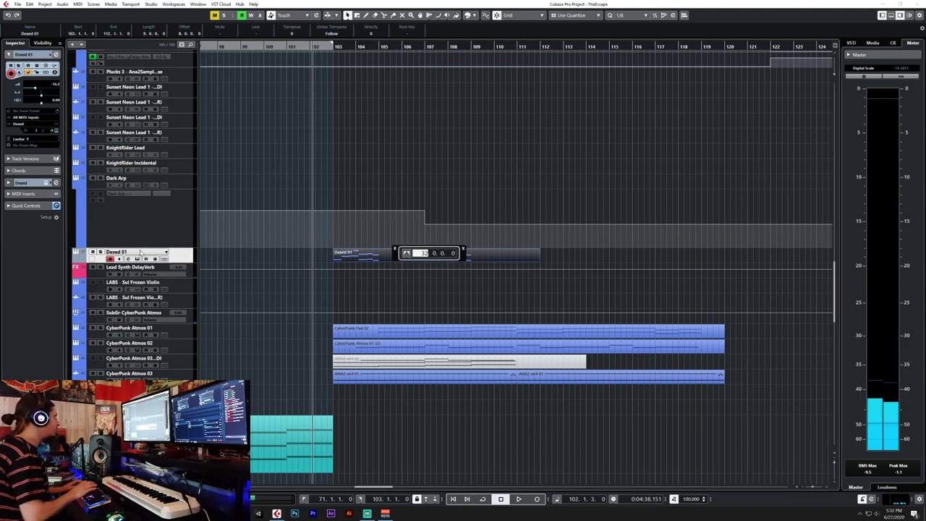
key(Escape)
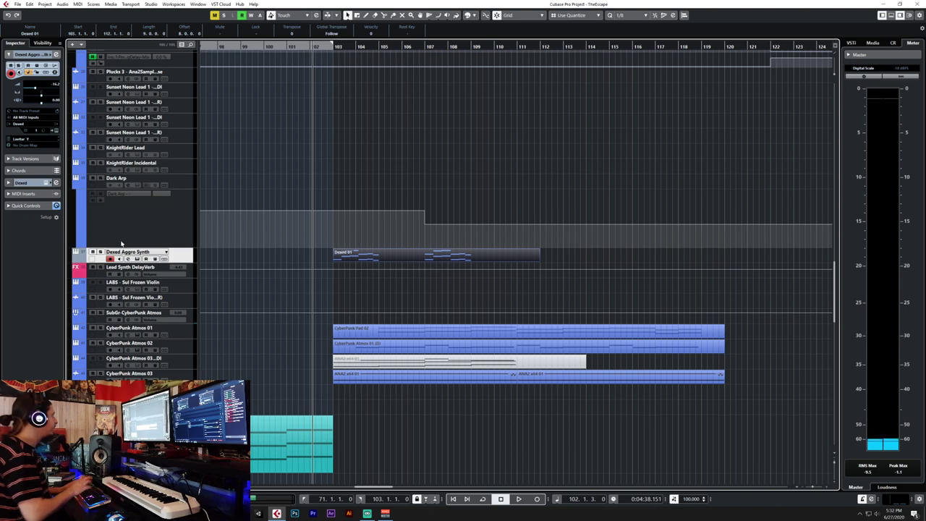
click(82, 258)
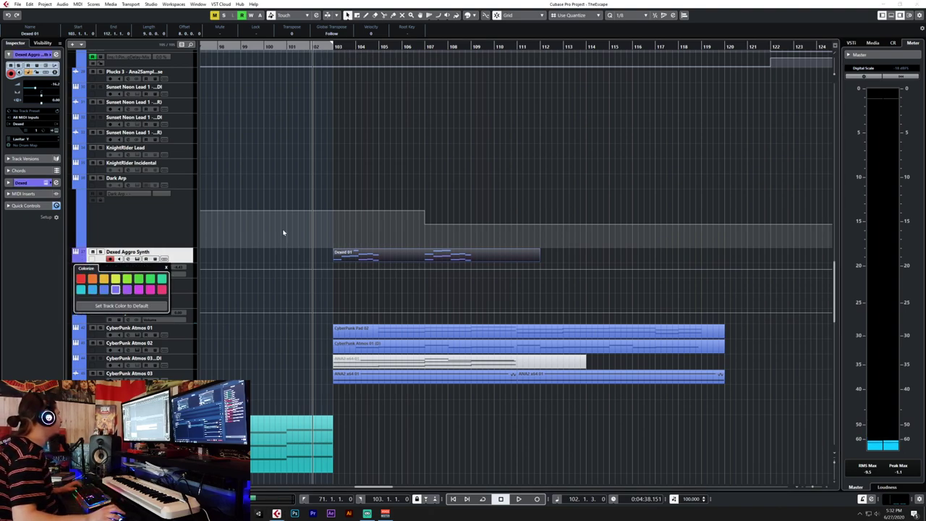
click(408, 163)
Play the section and open the Dexed Aggro Synth part at bar 103 for note editing.
key(space)
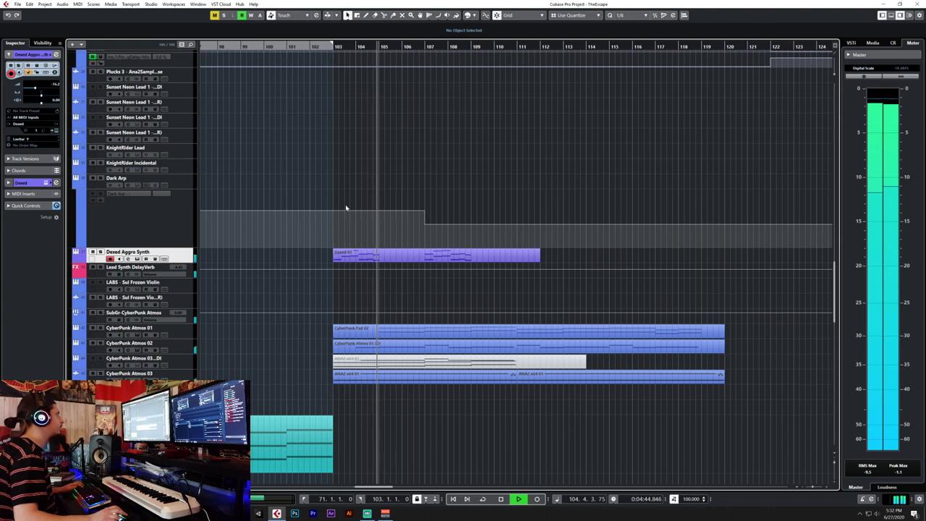
double_click(373, 256)
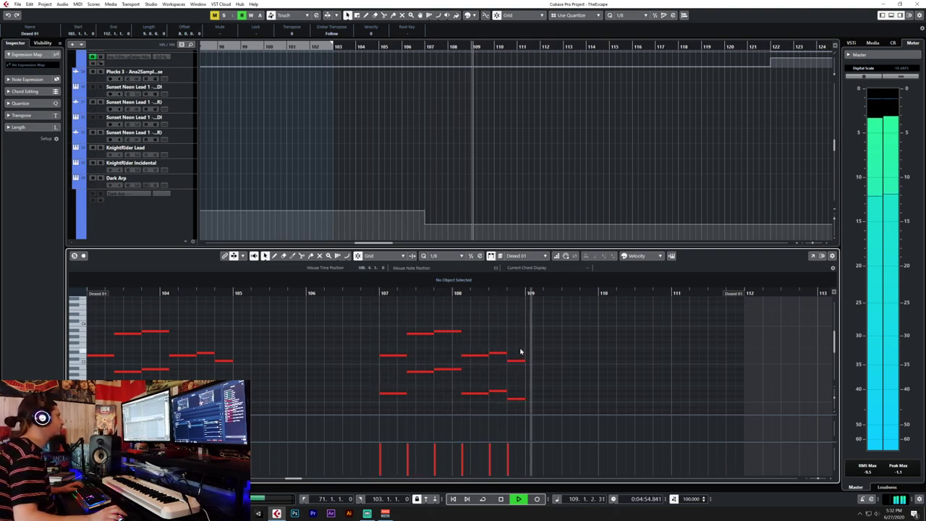
Return to the arrangement, stop playback and review the instrument settings of the Dexed Aggro Synth track.
key(ctrl+e)
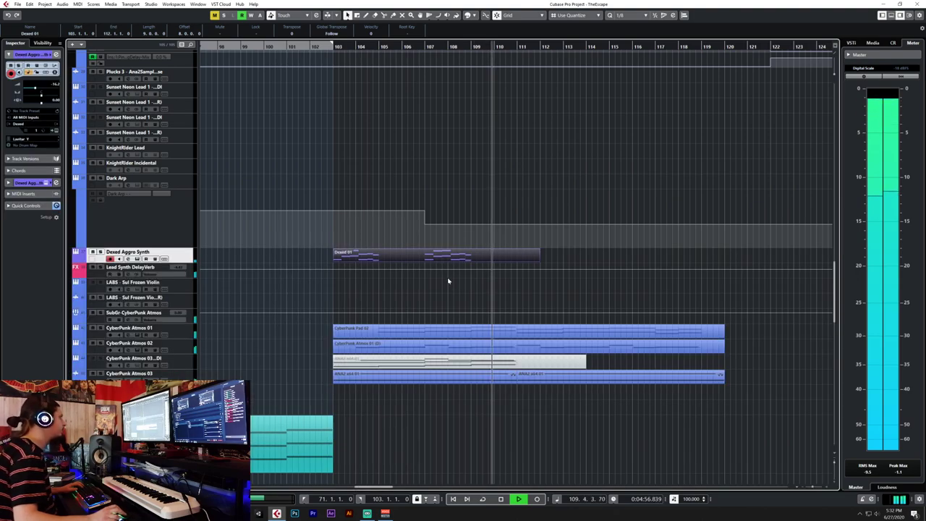
key(space)
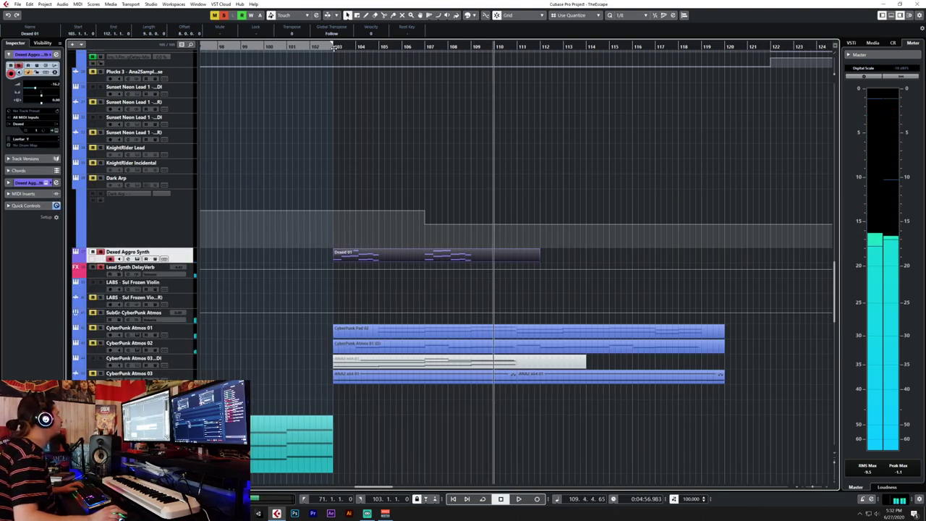
key(KP_0)
click(57, 133)
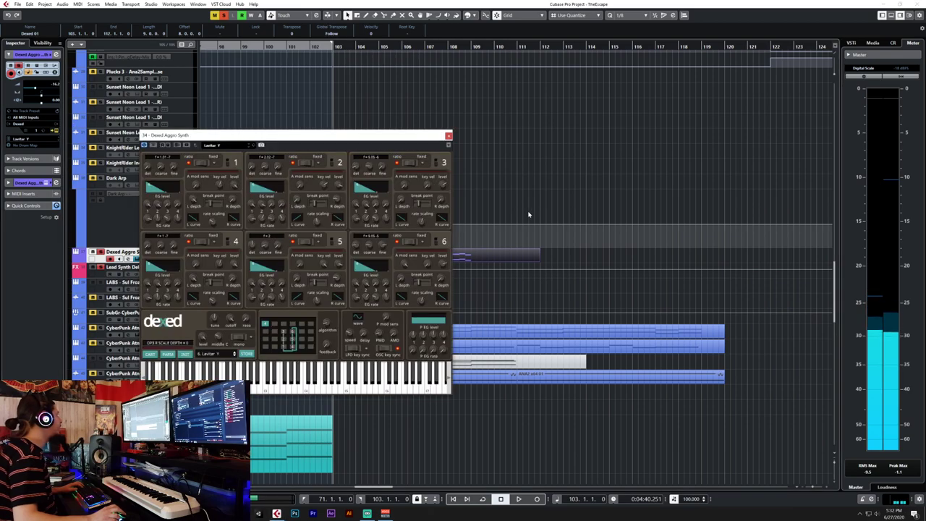
click(449, 136)
Add kHs Transient Shaper as the first insert on the Dexed Aggro Synth channel and play the section back from before bar 103.
key(F3)
click(674, 150)
text(tran)
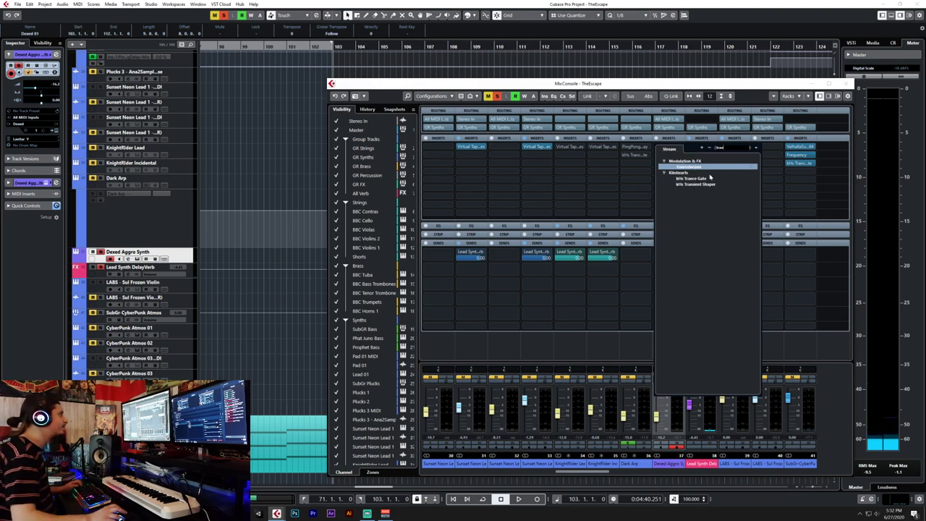
click(691, 184)
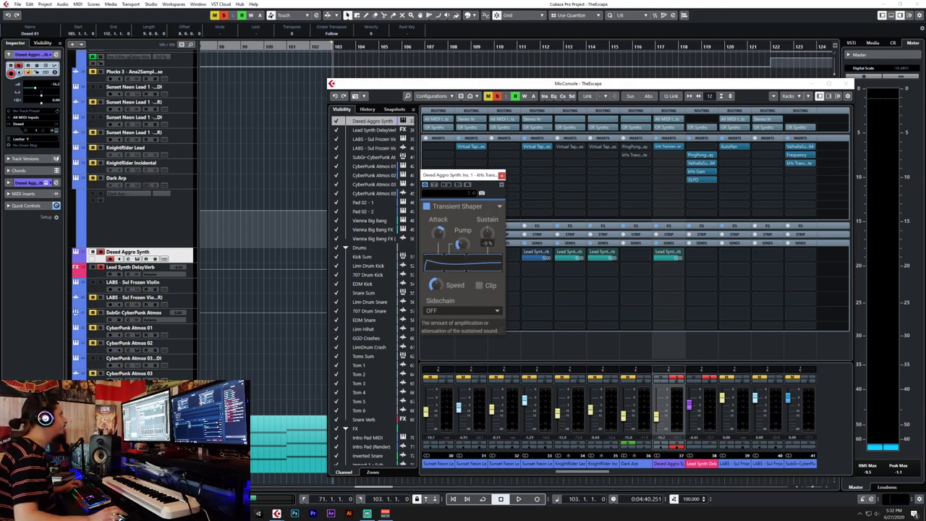
click(307, 45)
key(F3)
key(space)
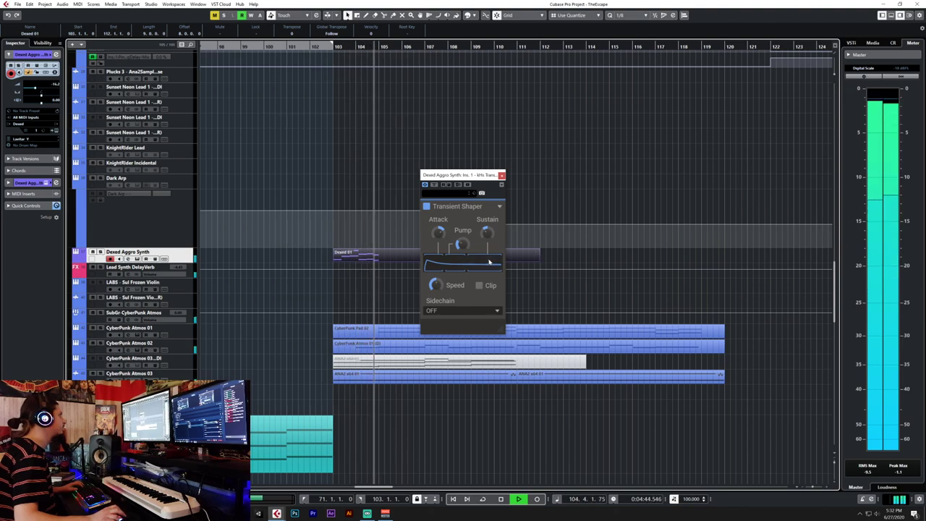
Shorten all notes in the Dexed part slightly to leave small gaps between them, and replay from about bar 102.
double_click(363, 256)
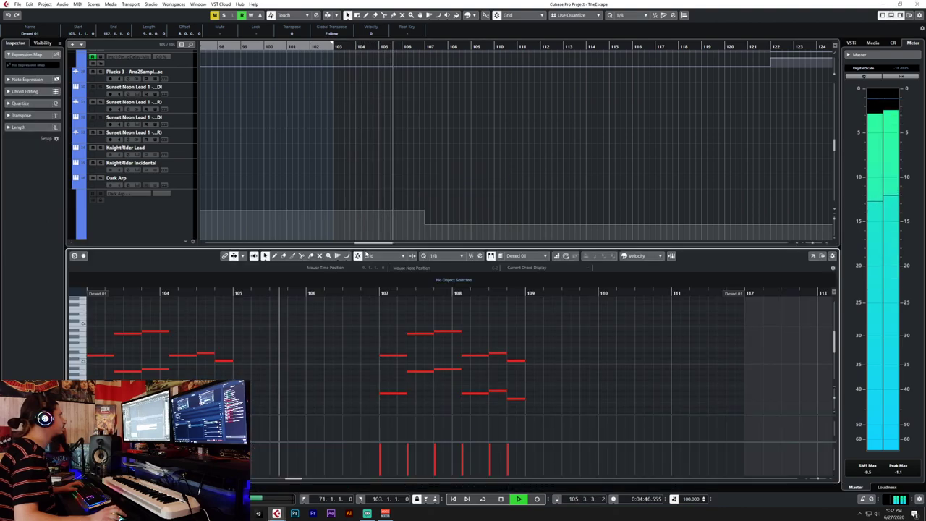
key(g)
key(g)
key(g)
key(ctrl+a)
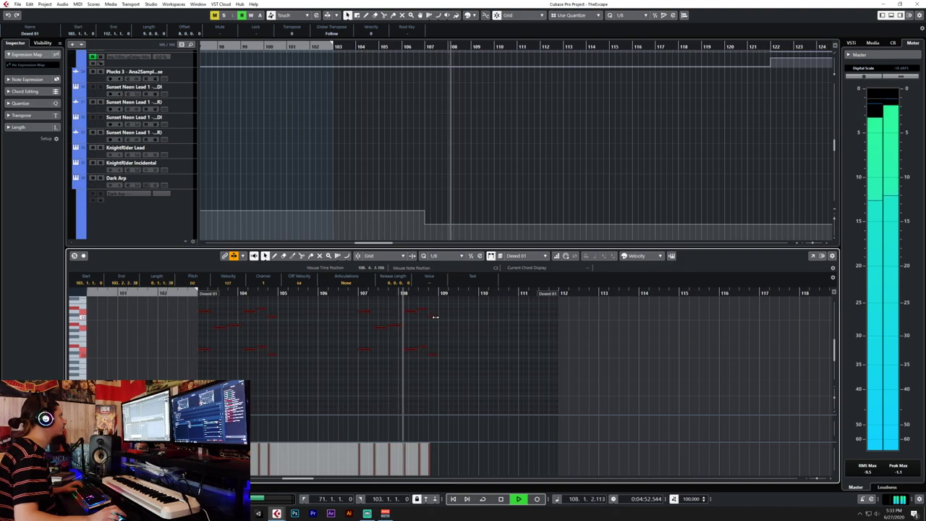
click(164, 293)
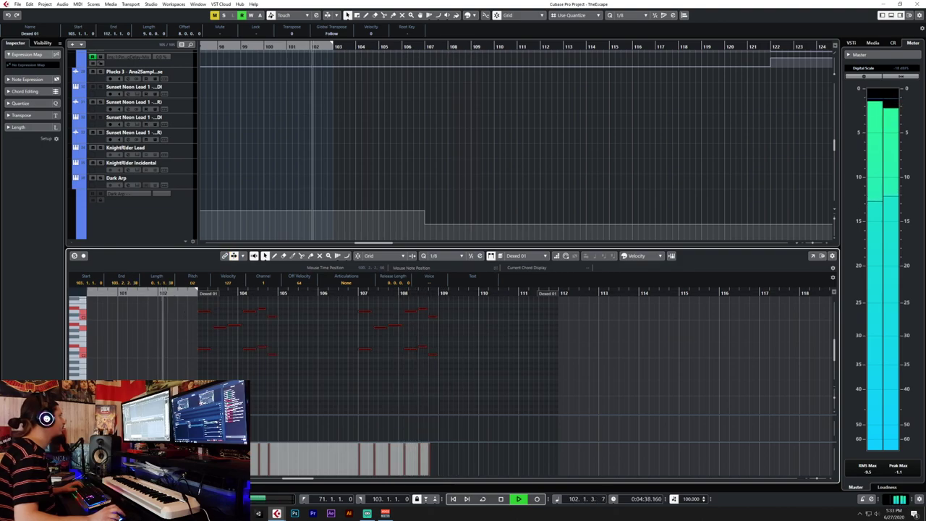
Set the quantize value to 1/1, review the Dexed part's notes during playback, and return to the arrangement with playback stopped.
key(ctrl+e)
click(630, 16)
click(631, 24)
double_click(381, 257)
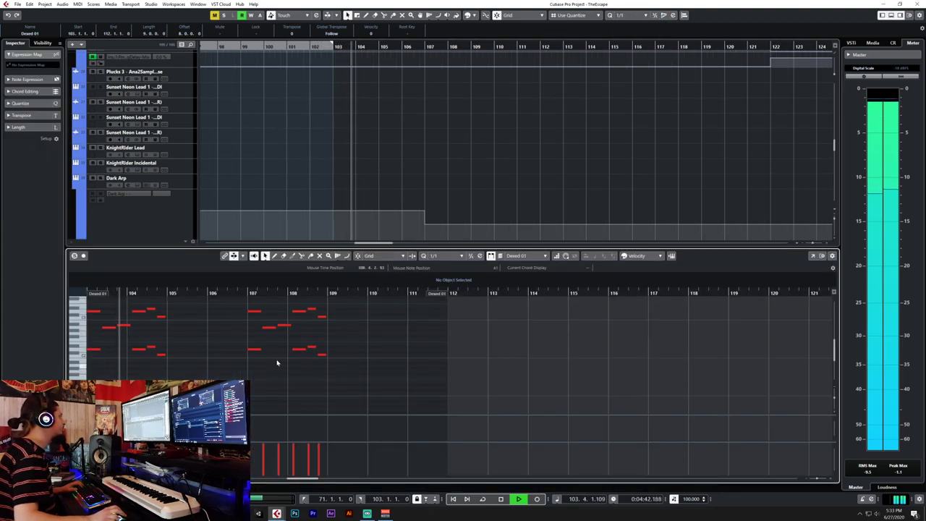
key(8)
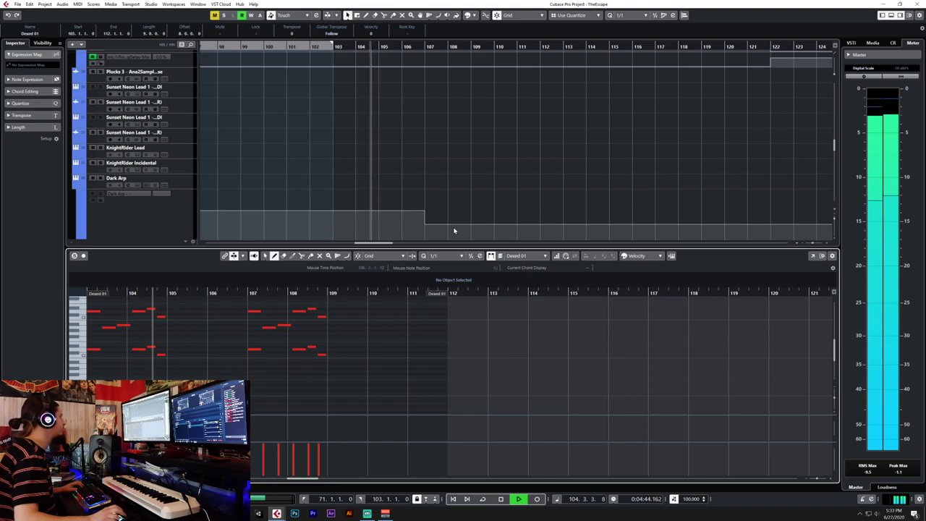
key(f)
key(1)
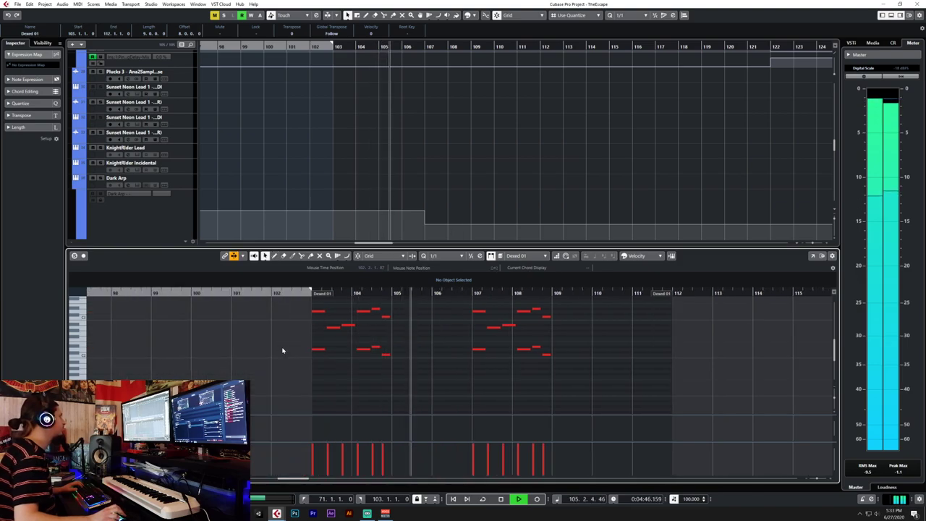
key(space)
key(Return)
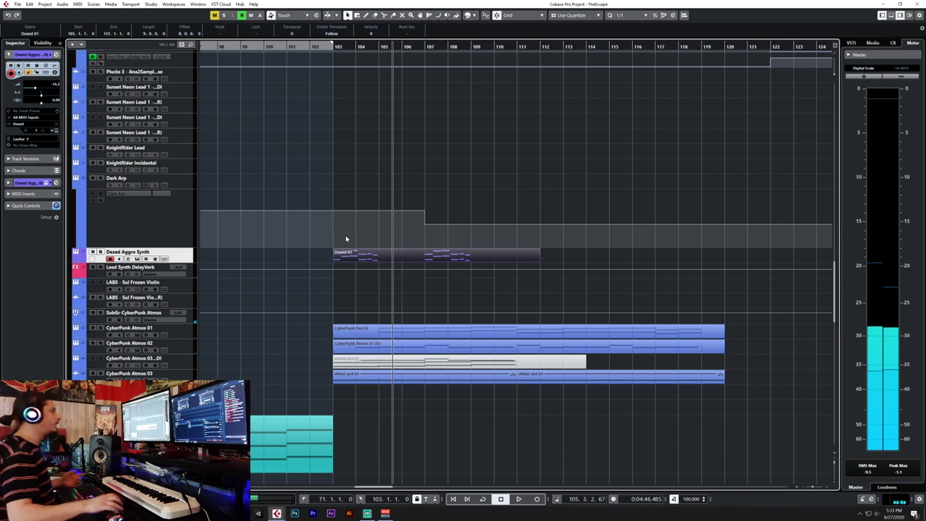
Add one TyrellN6(x64) instrument track below Dexed Aggro Synth, routed to GR Synths, and name it Tyrell Aggro Synth.
right_click(192, 248)
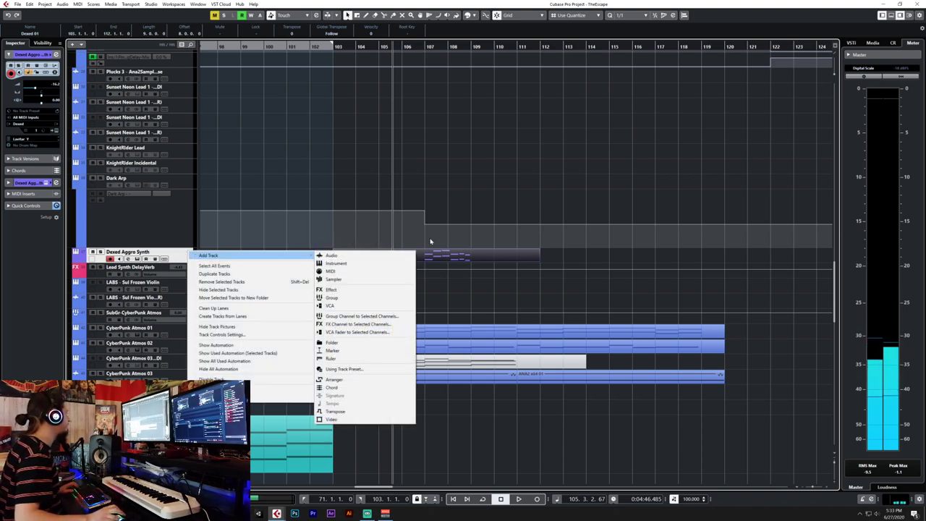
click(515, 4)
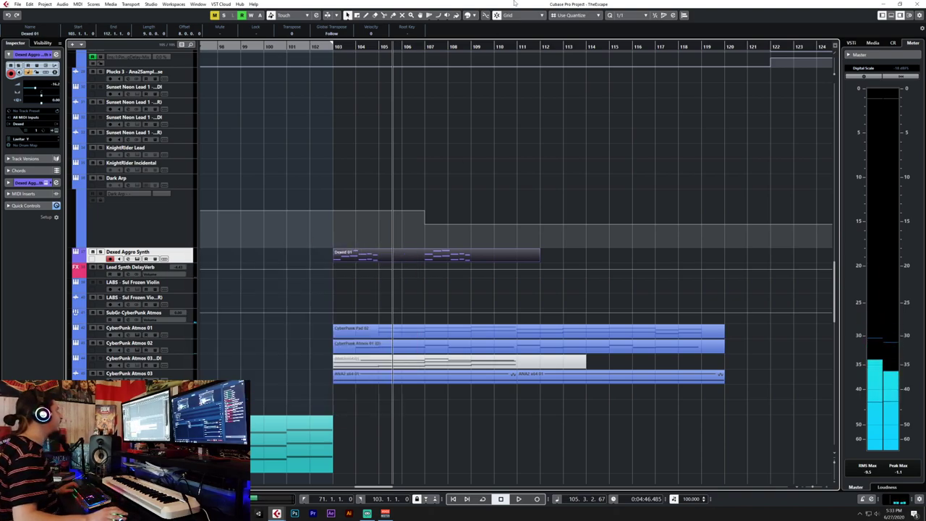
right_click(185, 262)
mouse_move(210, 263)
click(385, 273)
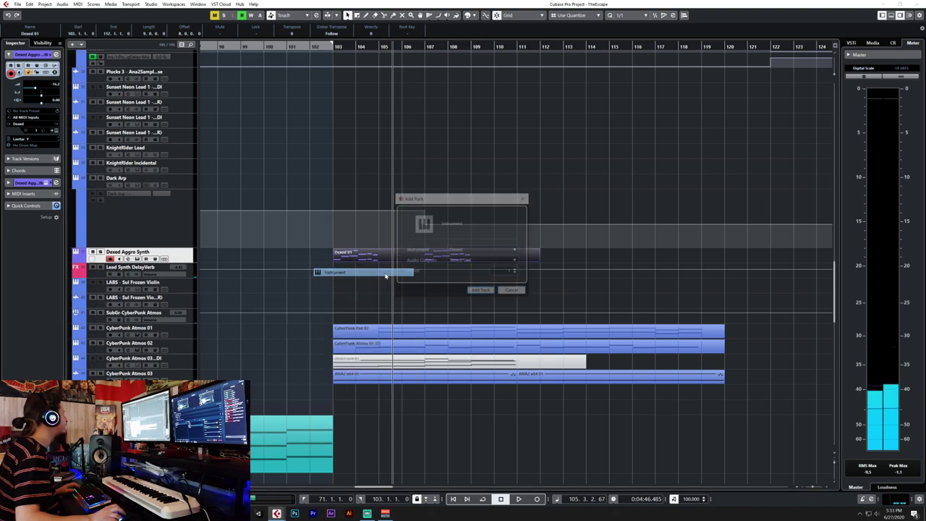
click(494, 250)
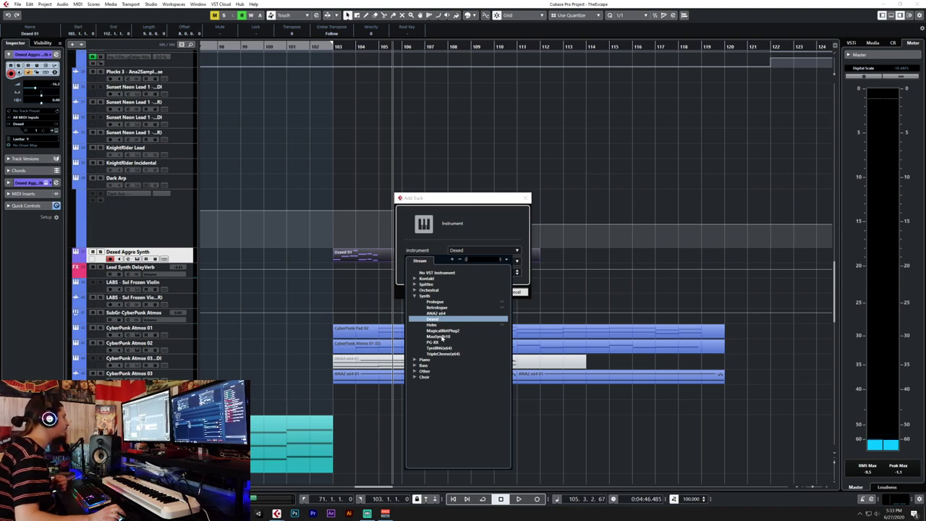
click(441, 349)
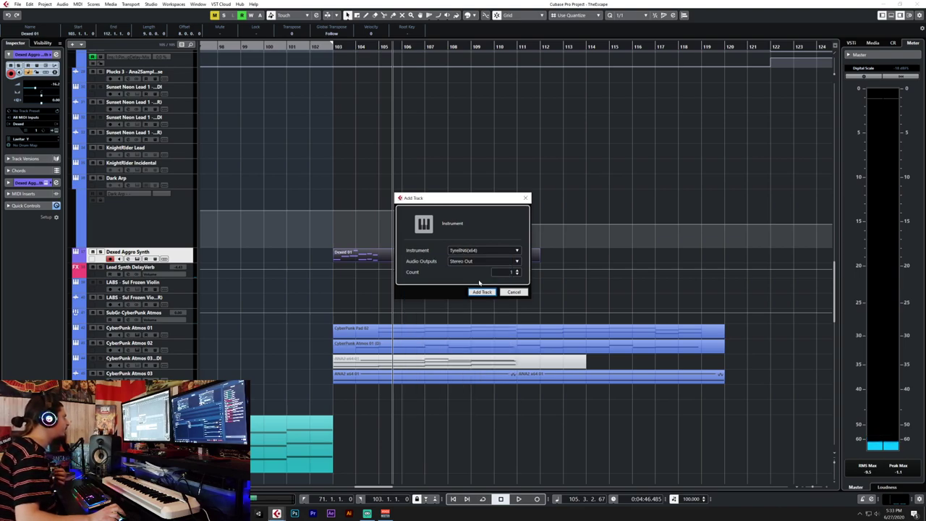
click(470, 261)
text(gr)
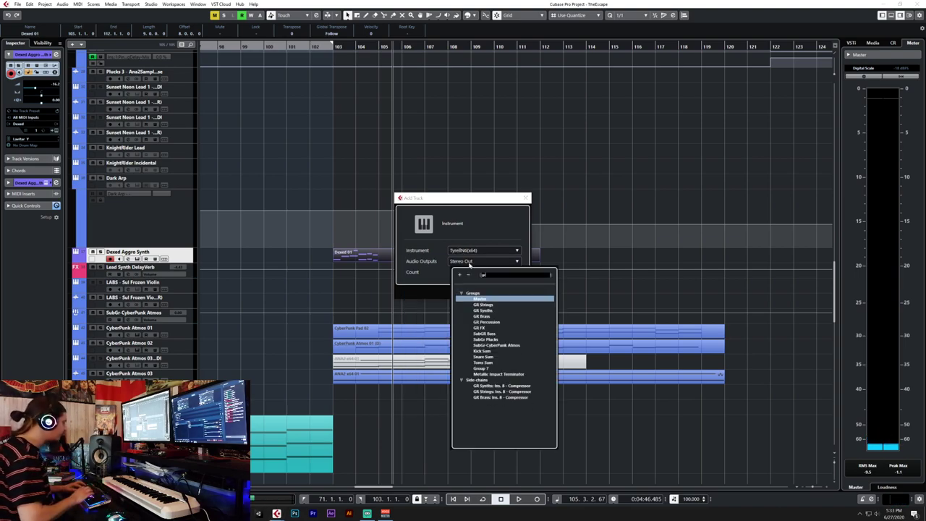
click(484, 309)
click(480, 292)
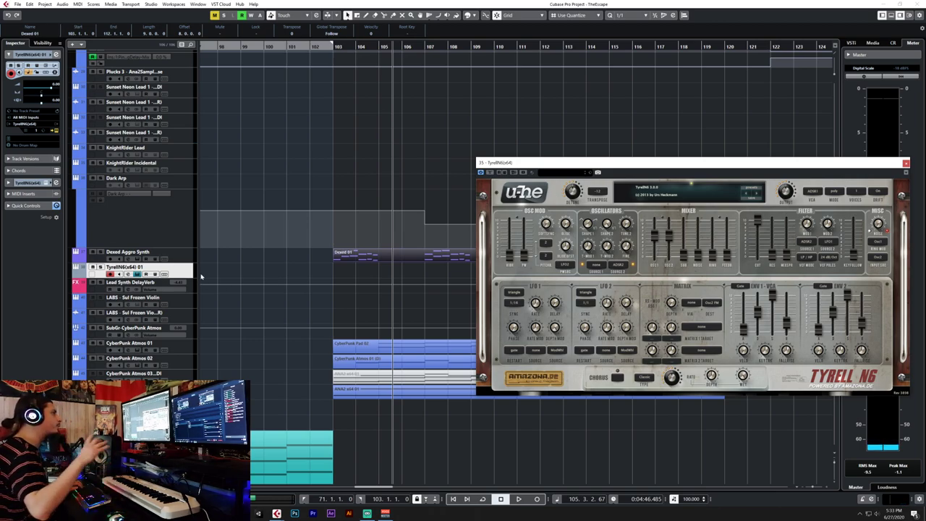
click(90, 269)
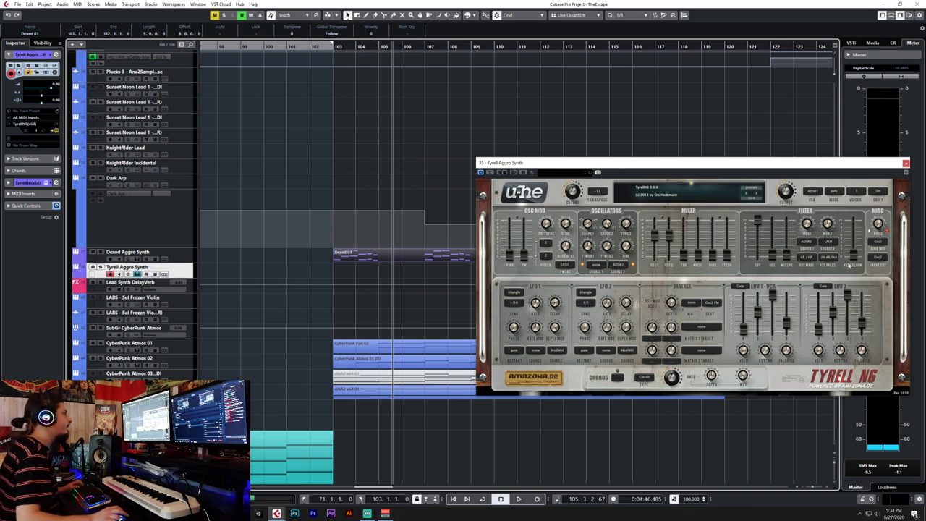
Add a send from the Tyrell Aggro Synth mixer channel to Lead Synth DelayVerb.
drag(661, 162, 233, 160)
key(F3)
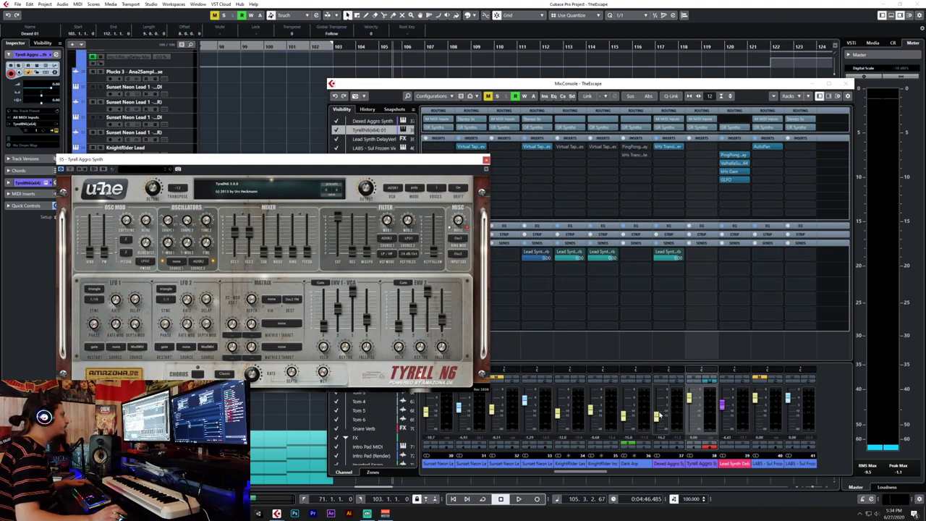
click(656, 416)
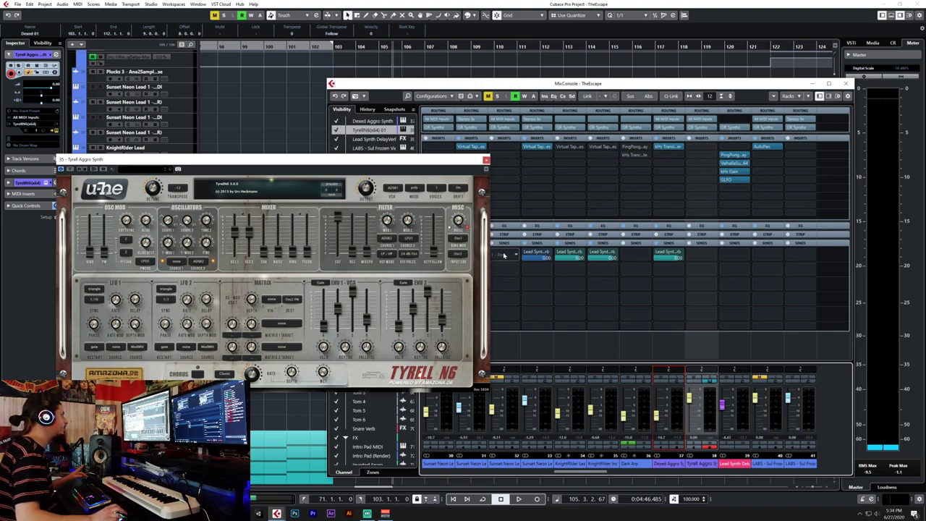
click(701, 252)
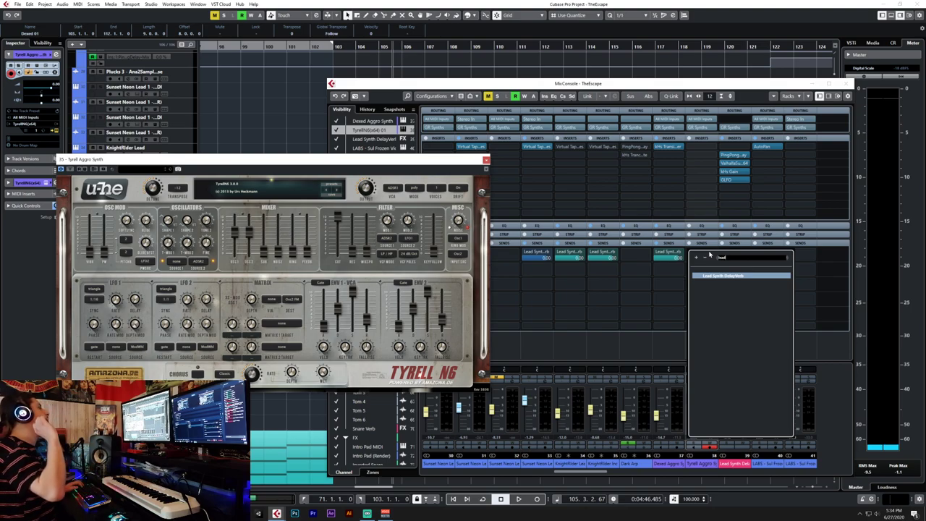
click(716, 276)
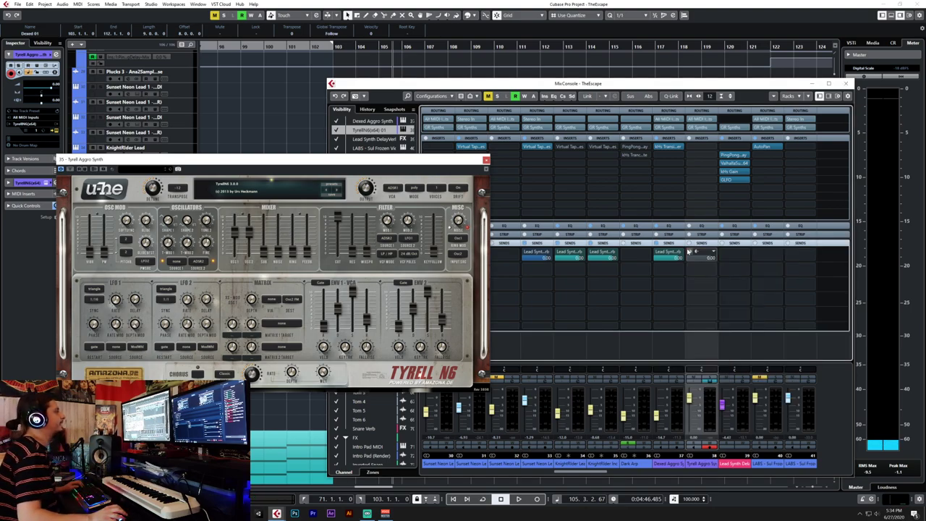
Copy the kHs Transient Shaper insert from Dexed Aggro Synth to Tyrell Aggro Synth and lower Tyrell's fader to about -14 dB.
drag(678, 151, 703, 147)
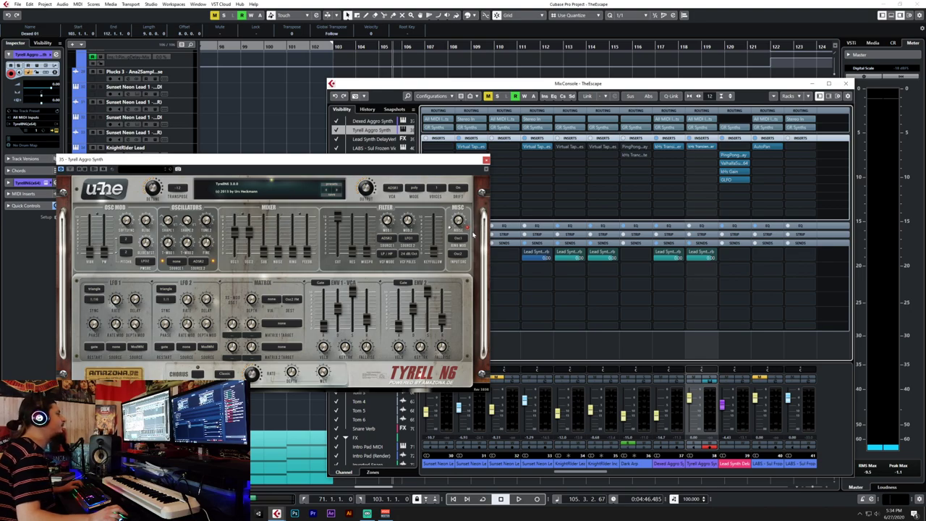
drag(319, 165, 337, 153)
click(691, 402)
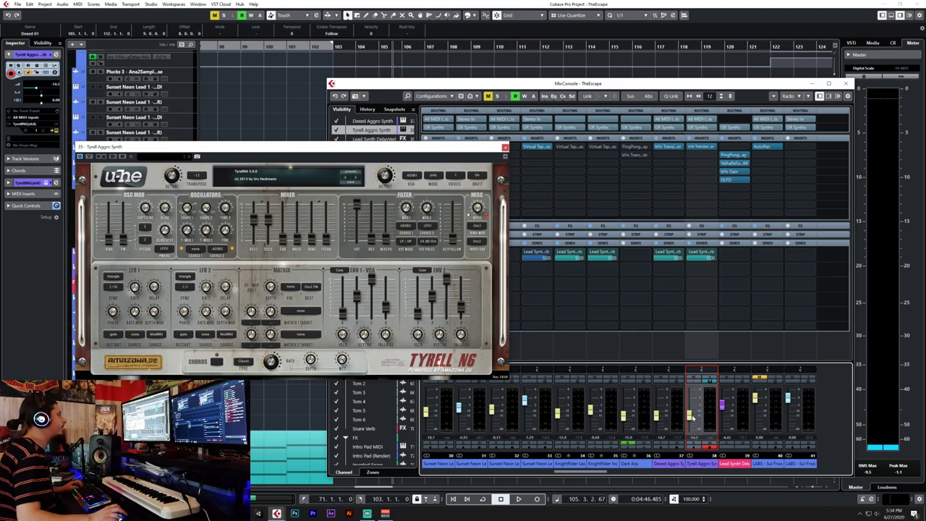
drag(372, 147, 579, 149)
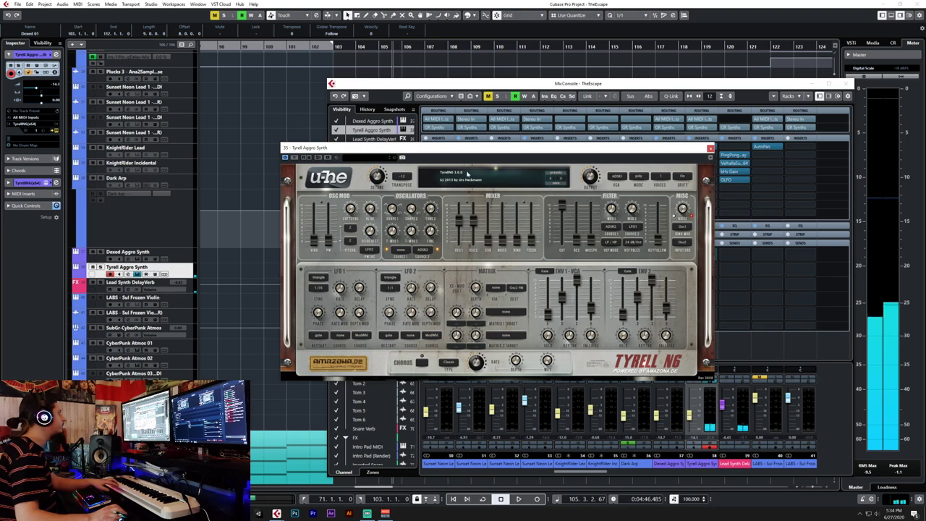
Load the TUC - 8bit Game Hero preset in Tyrell N6, then close the synth and the mixer.
click(459, 179)
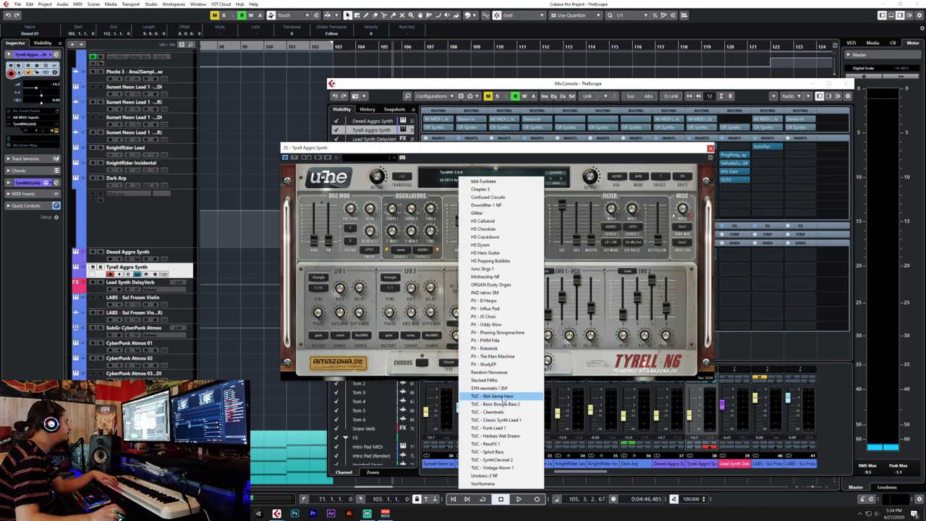
click(504, 396)
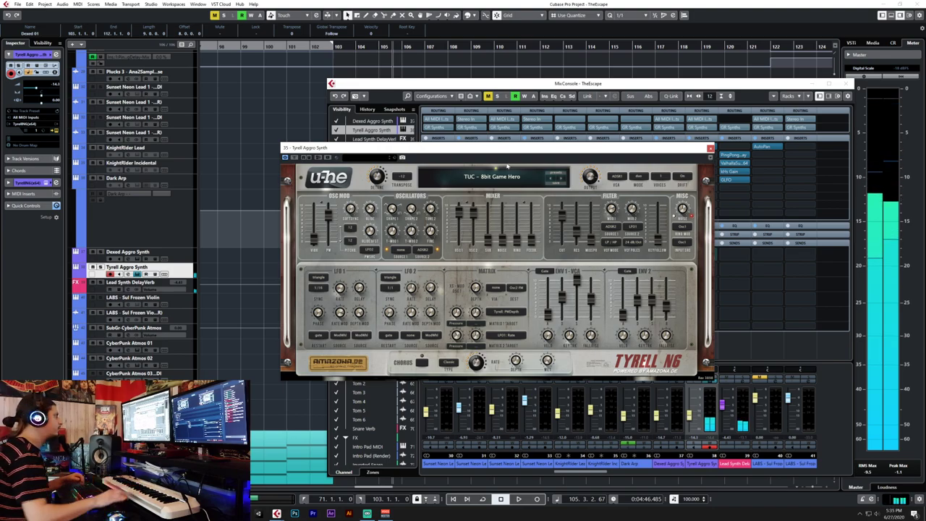
click(710, 149)
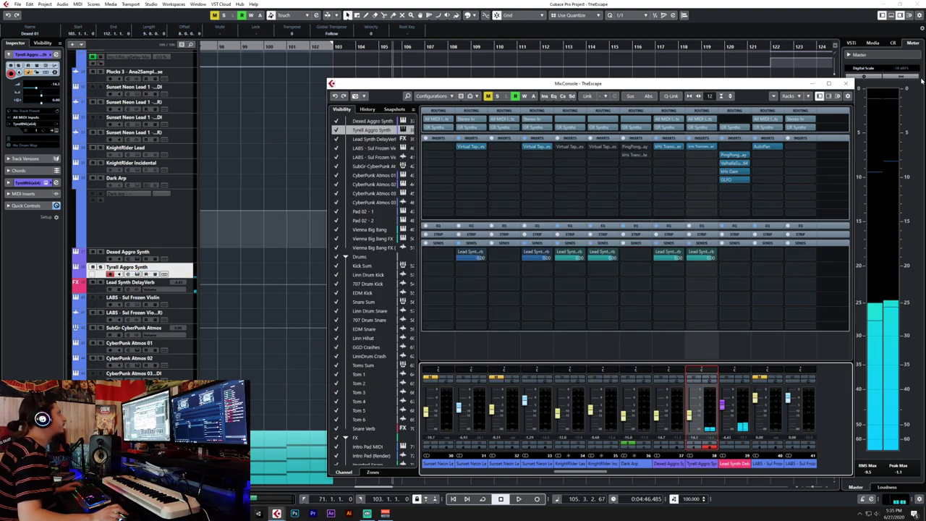
key(F3)
Draw an empty MIDI part on the Tyrell Aggro Synth track from bar 103 to bar 112.
right_click(379, 304)
click(381, 302)
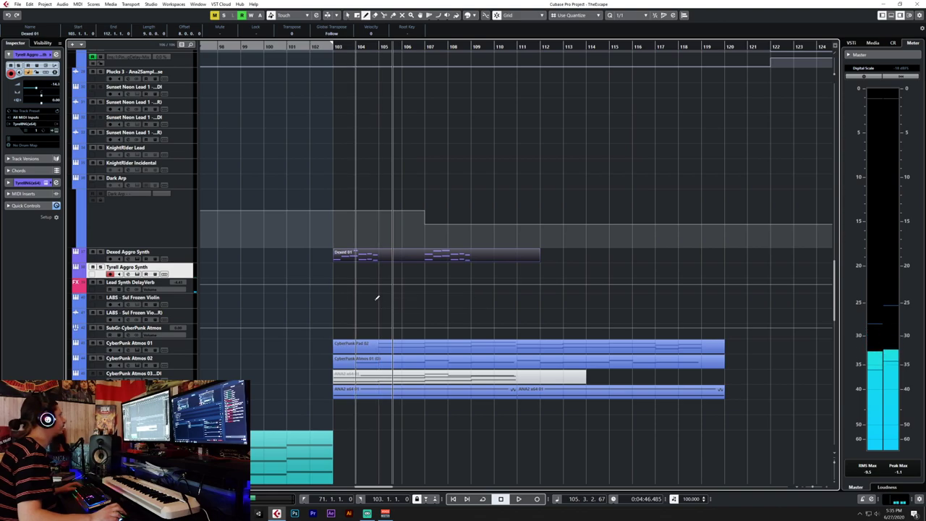
drag(338, 266, 540, 256)
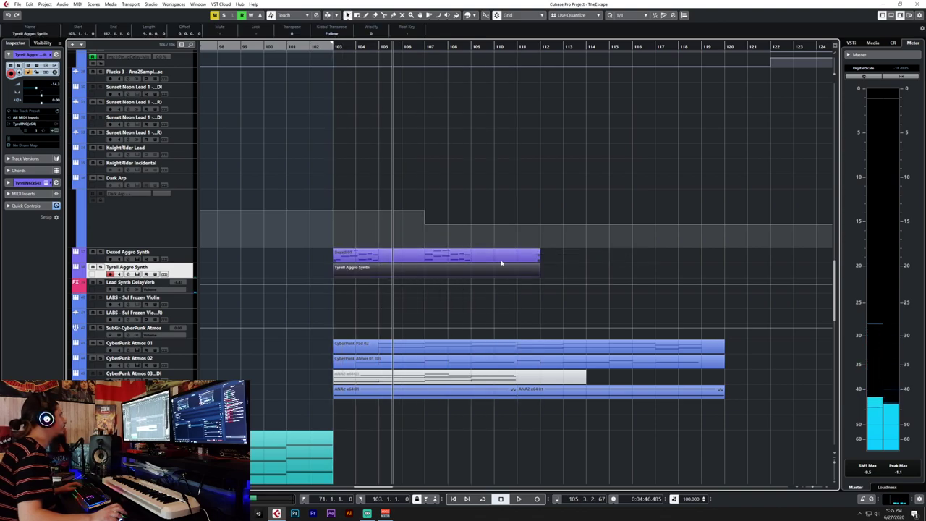
Copy the upper line of notes from the Dexed 01 part into the Tyrell Aggro Synth part, starting at bar 103.
double_click(503, 256)
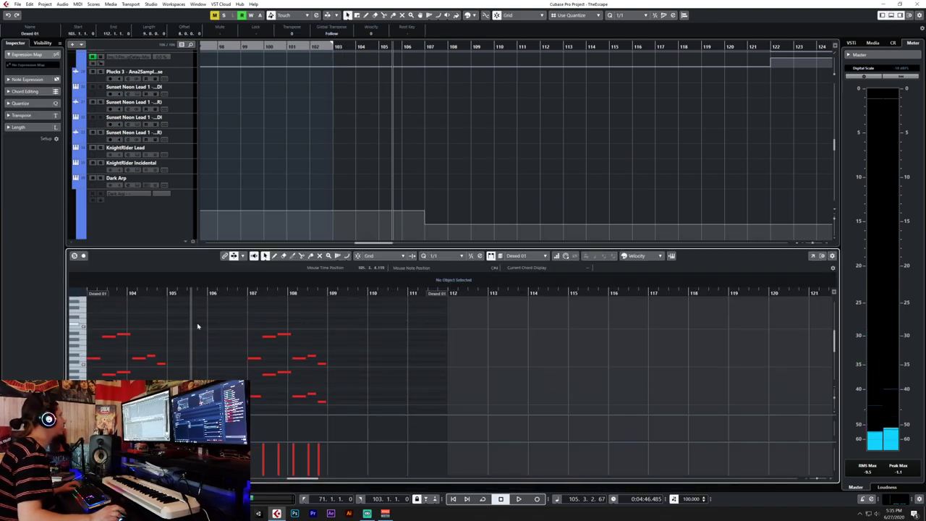
drag(209, 317, 513, 364)
key(ctrl+e)
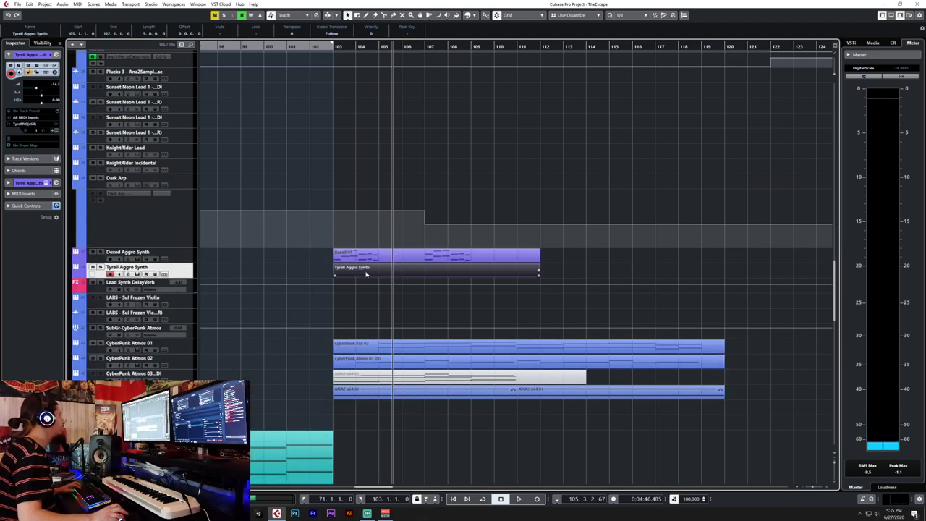
double_click(369, 269)
click(150, 293)
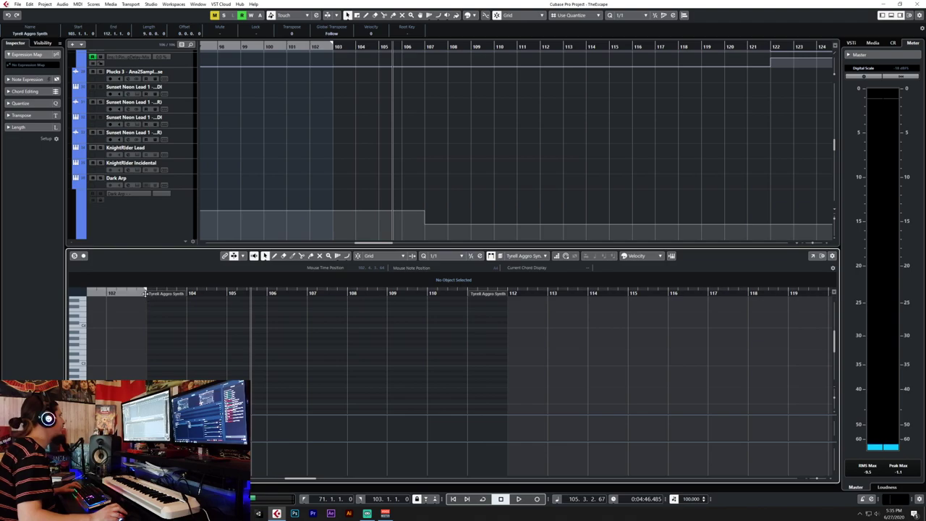
key(ctrl+v)
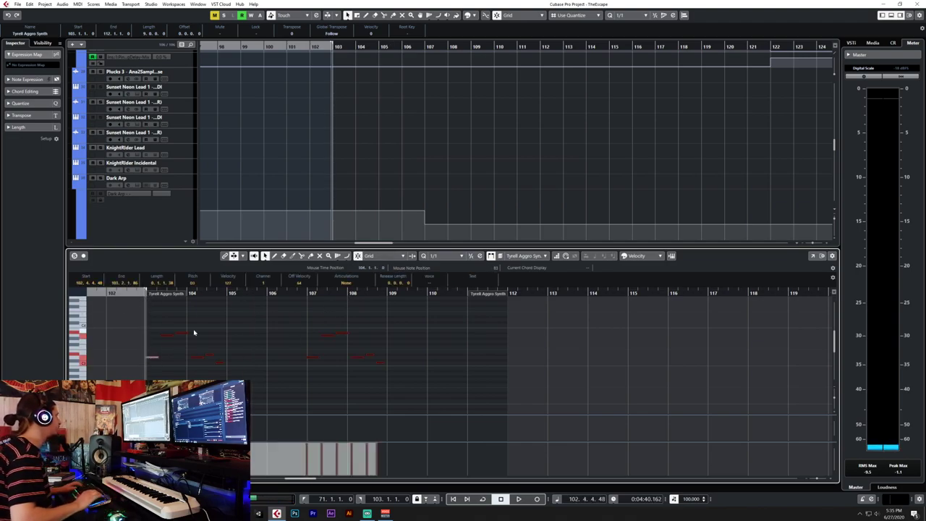
key(ctrl+z)
key(ctrl+shift+z)
Play the section from bar 102 and check the Tyrell Aggro Synth notes alongside the Dexed part.
click(109, 293)
key(space)
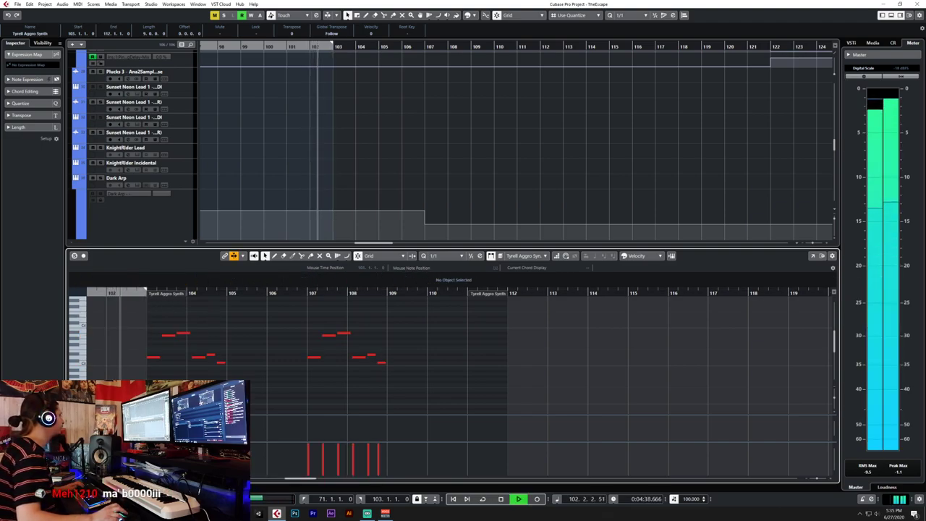
key(ctrl+e)
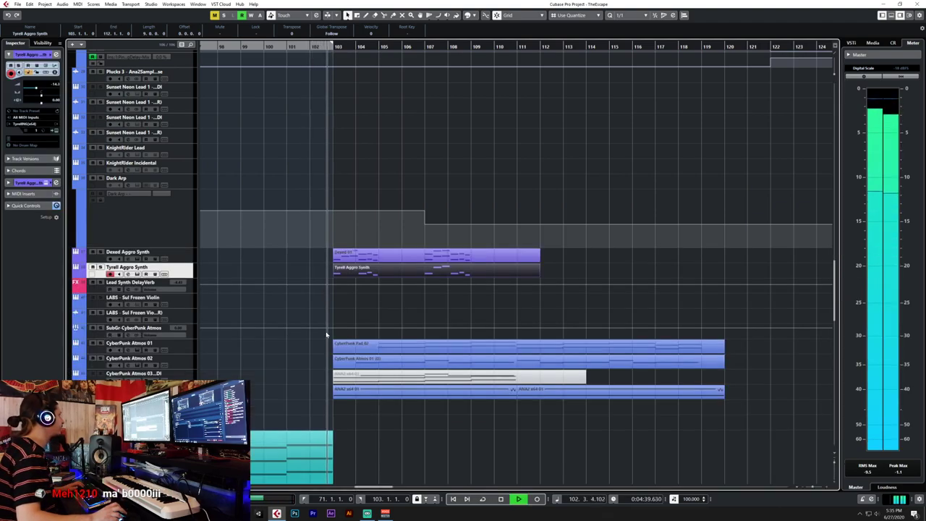
click(363, 274)
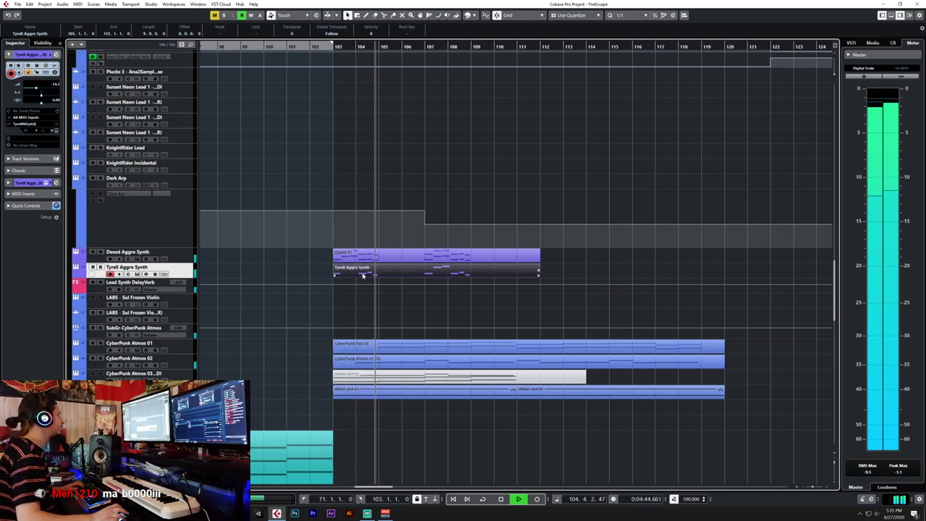
key(ctrl+e)
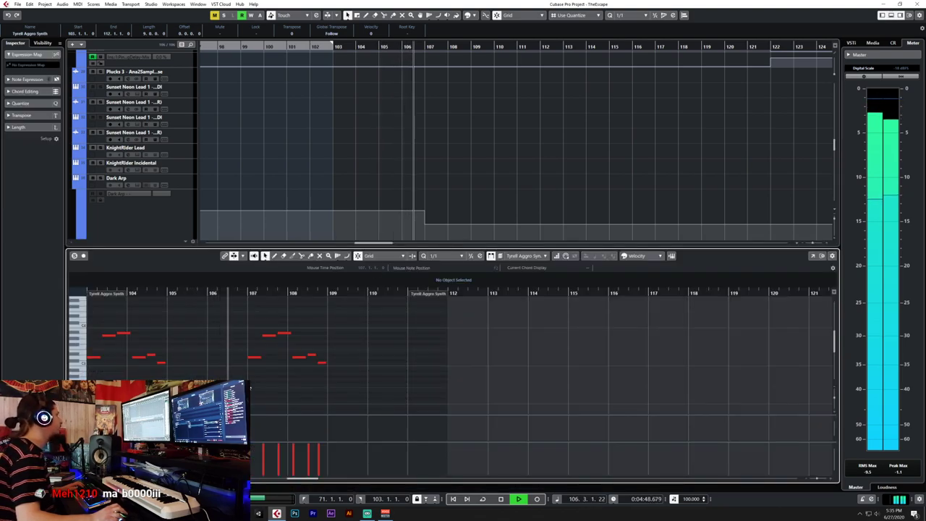
key(ctrl+e)
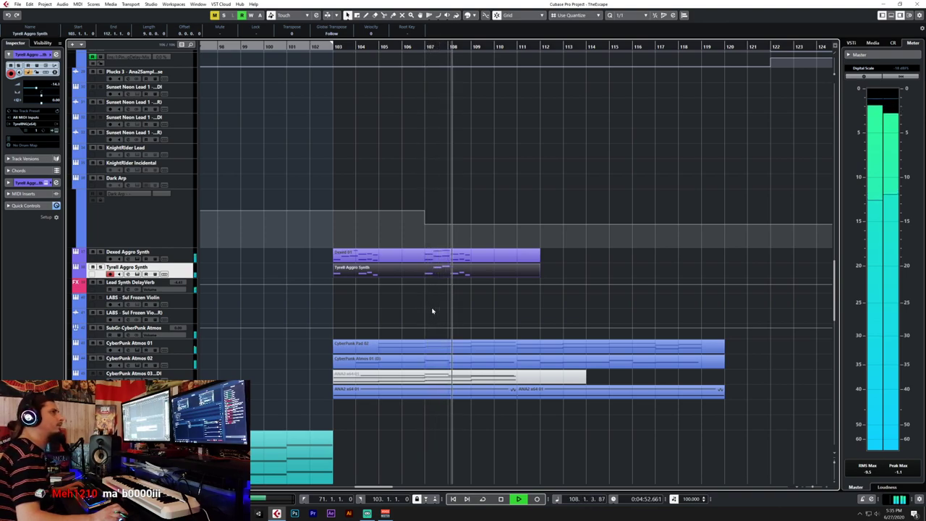
click(413, 271)
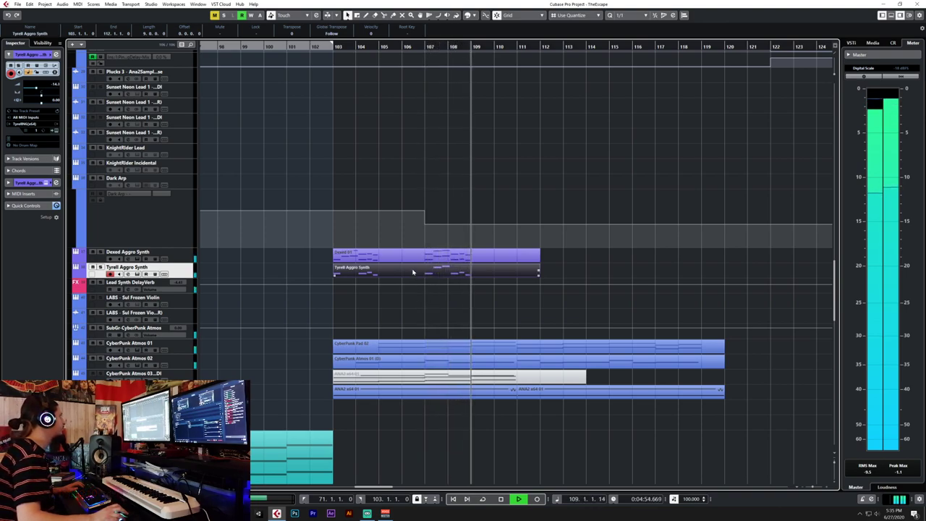
key(space)
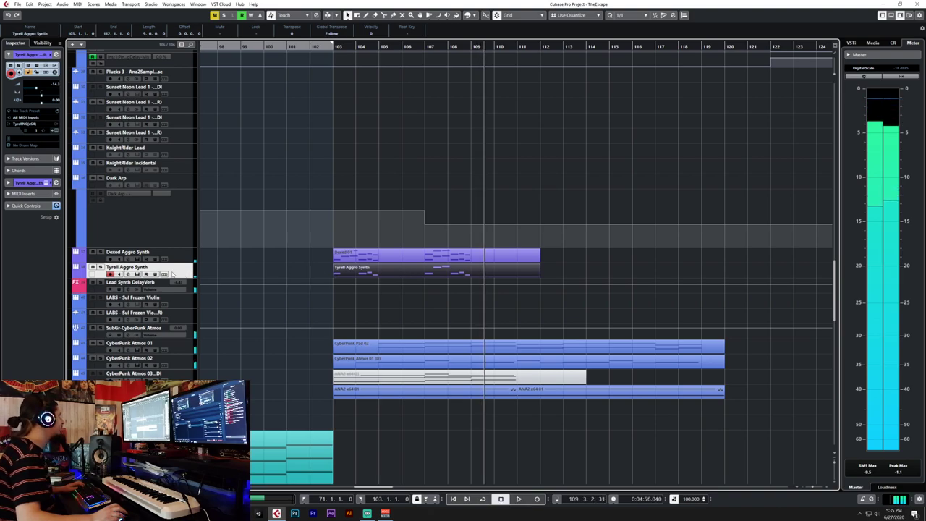
Raise the Tyrell Aggro Synth mixer fader to about -8 dB and play the section to check the balance.
key(F3)
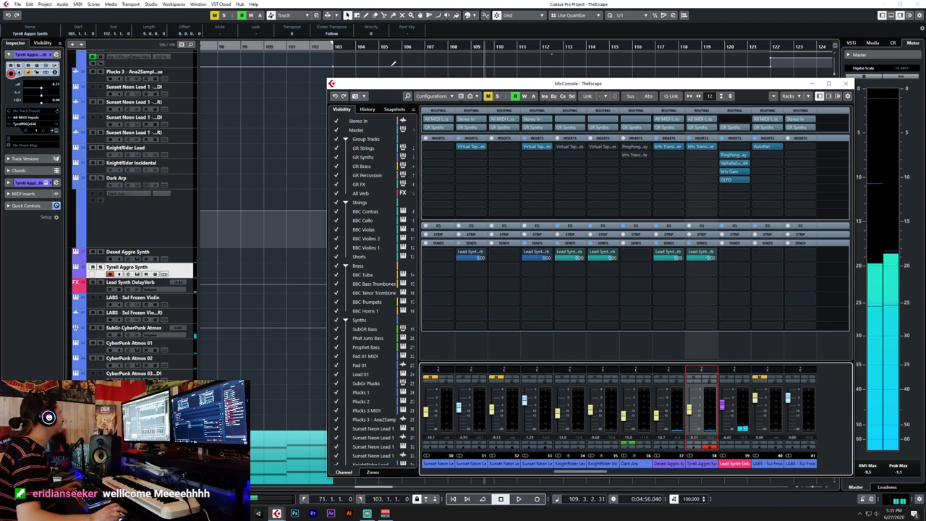
click(327, 46)
key(F3)
key(space)
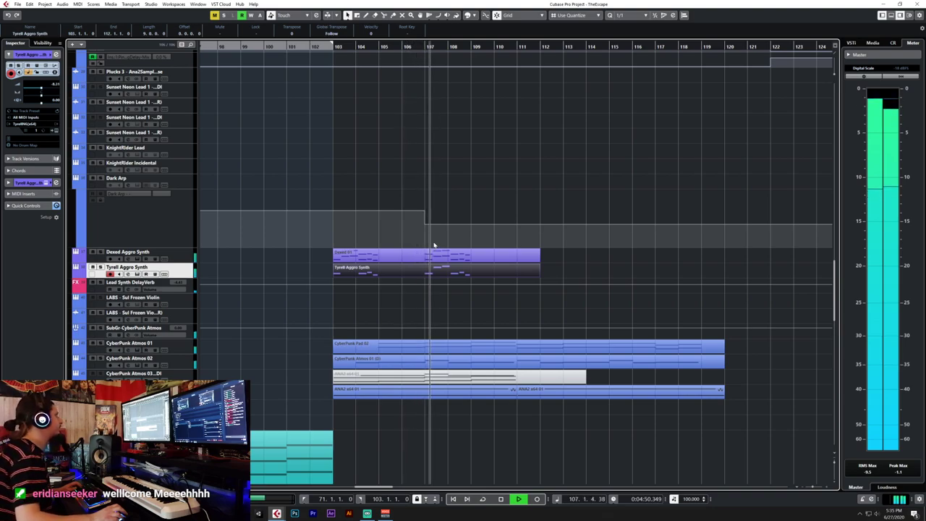
key(space)
Try recording a held note with pitch bend on the Tyrell Aggro Synth track from bar 103, in two takes.
click(333, 48)
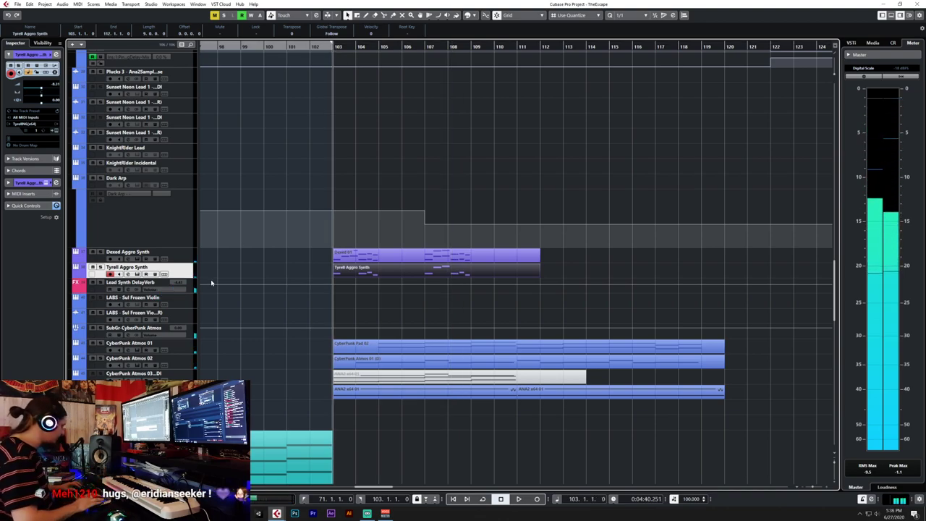
key(r)
key(KP_Multiply)
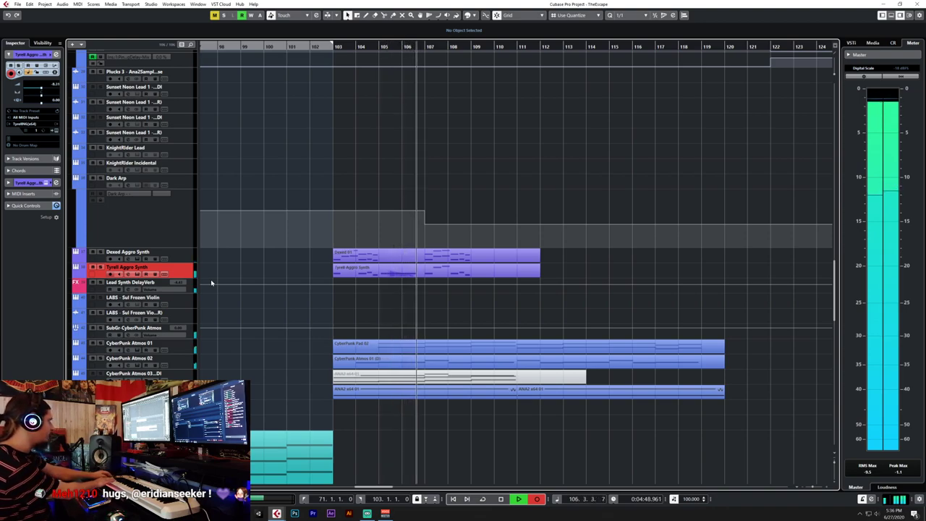
key(space)
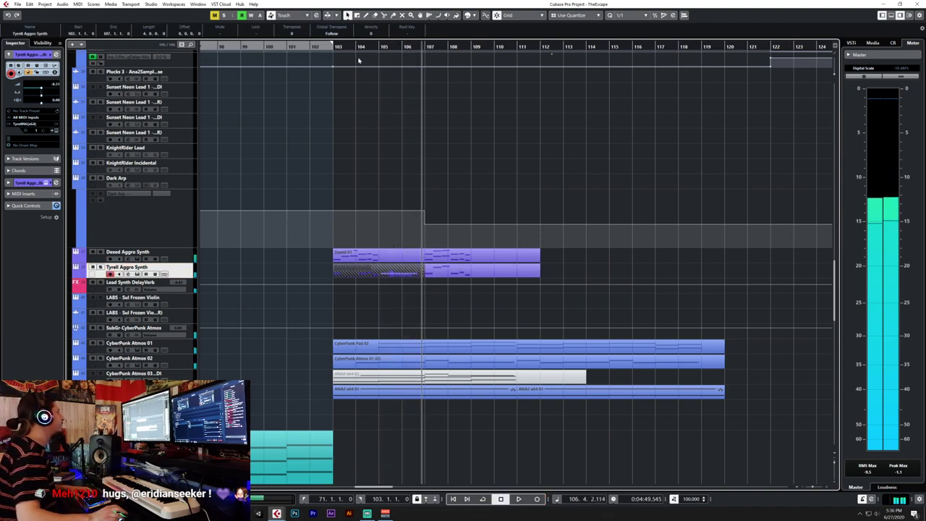
key(KP_0)
key(KP_Multiply)
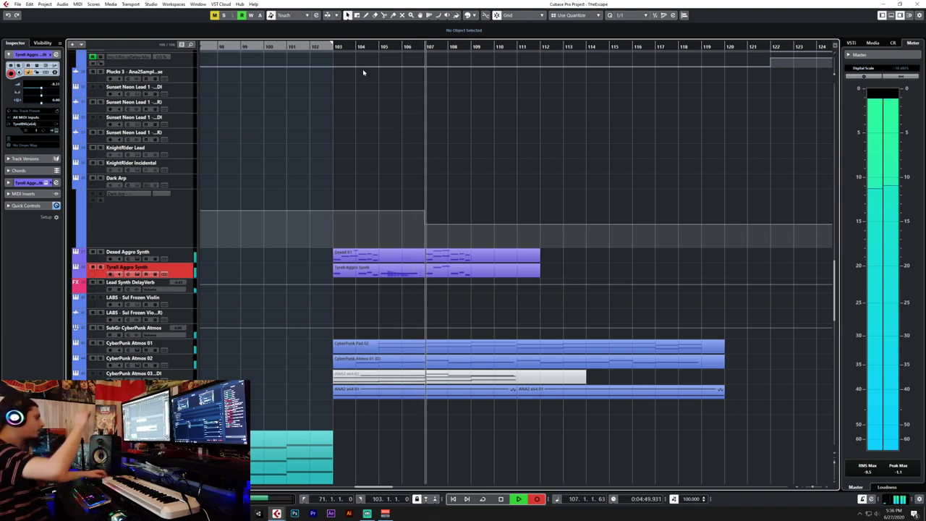
key(space)
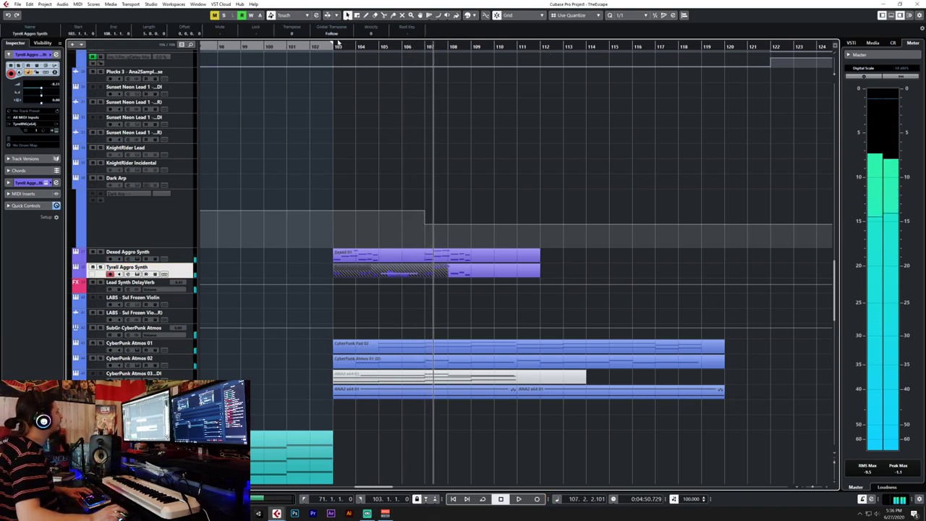
Record a long pitch-bent note over bars 105 and 106 on Tyrell Aggro Synth and glue the take to the existing part.
click(334, 52)
key(KP_Multiply)
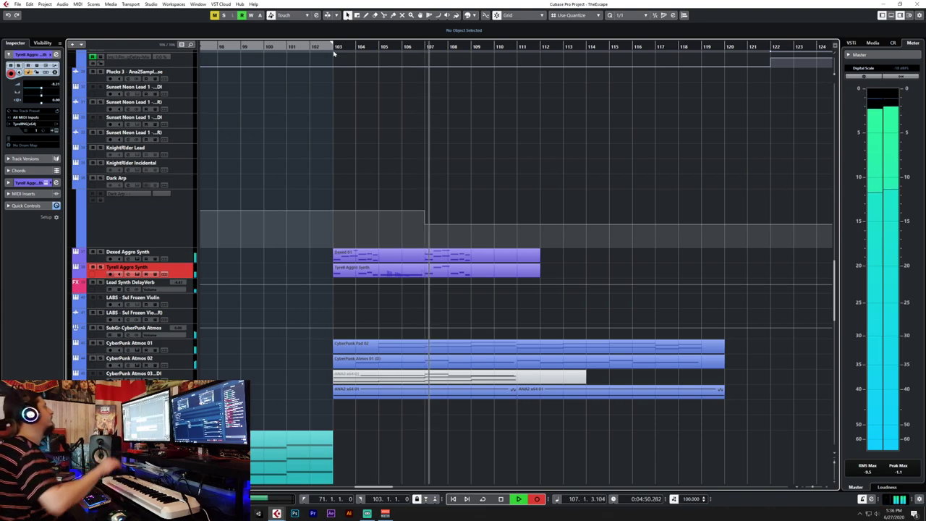
key(space)
right_click(464, 284)
click(503, 282)
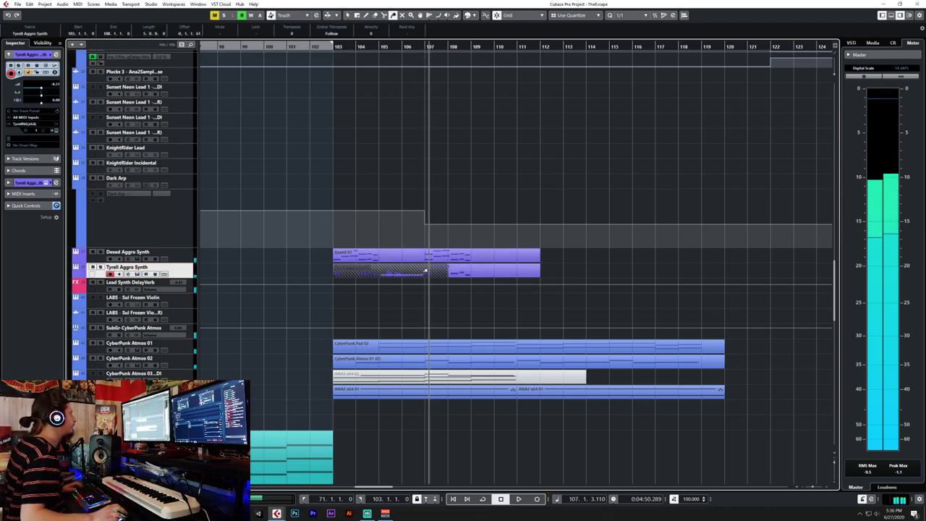
double_click(426, 271)
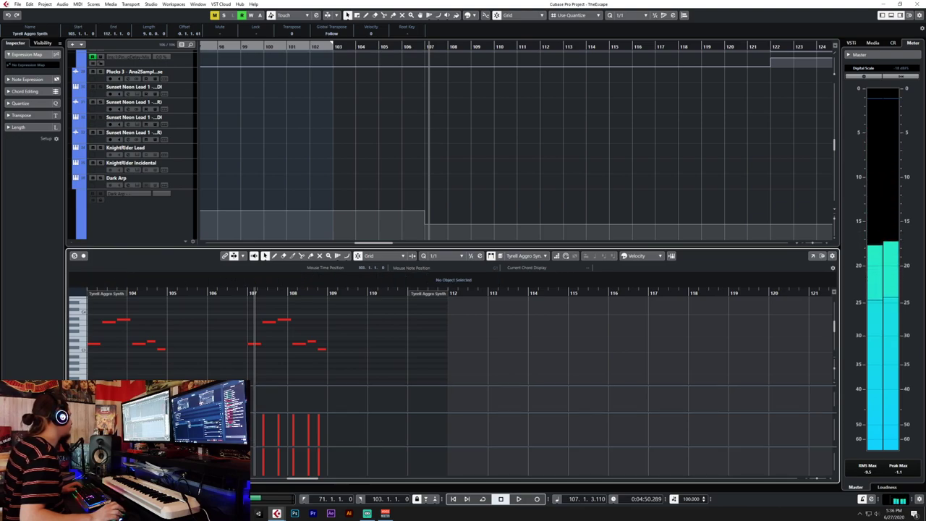
Show the pitch bend data of the Tyrell Aggro Synth part and move the long note up to C3, starting exactly at bar 105.
click(97, 391)
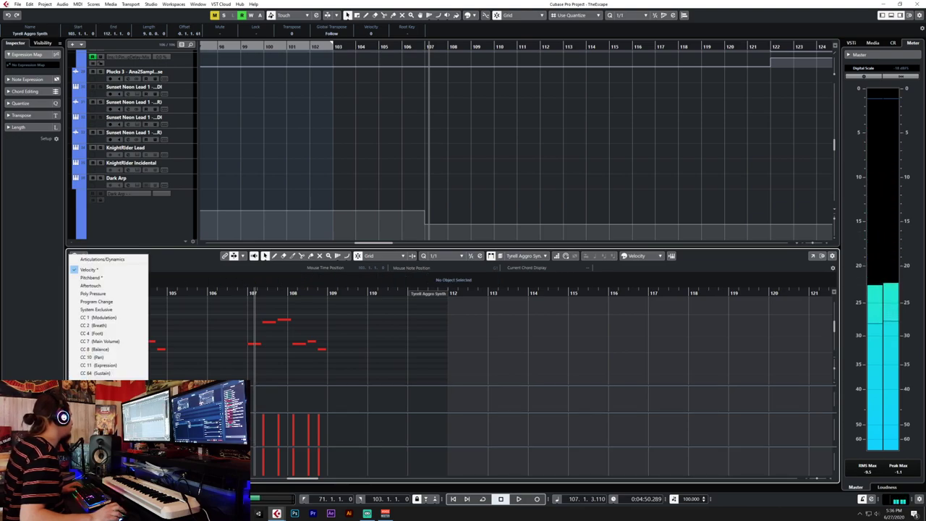
click(120, 277)
scroll(190, 353, down, 2)
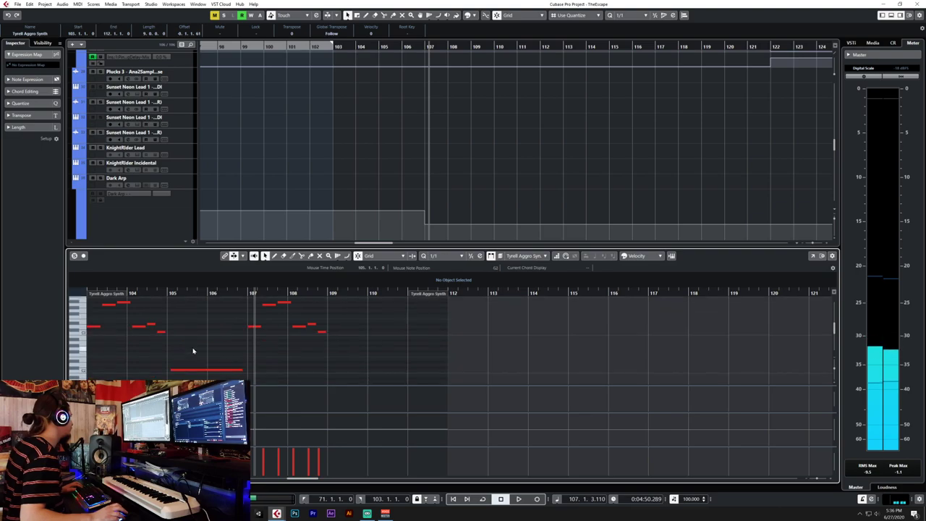
click(185, 354)
drag(176, 356, 183, 314)
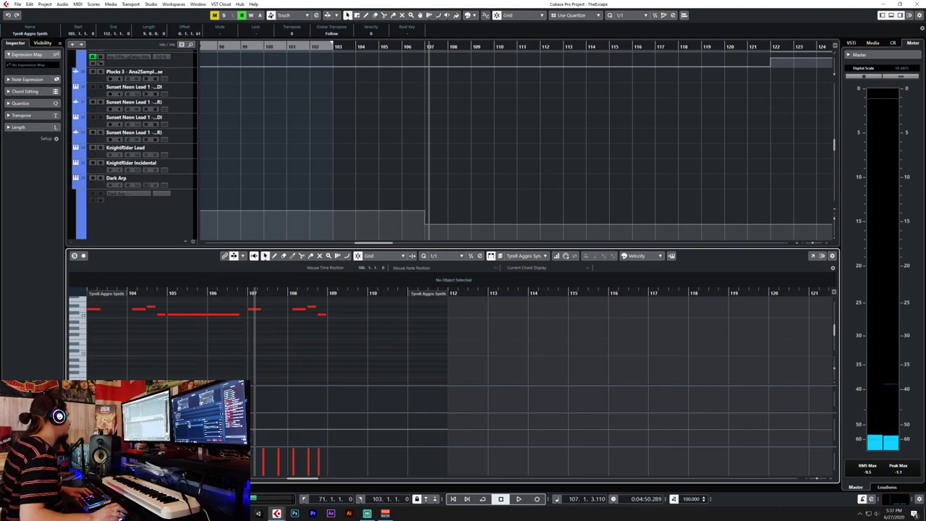
Try the long note at bar 105 on D3 while playing the part back.
click(148, 293)
key(space)
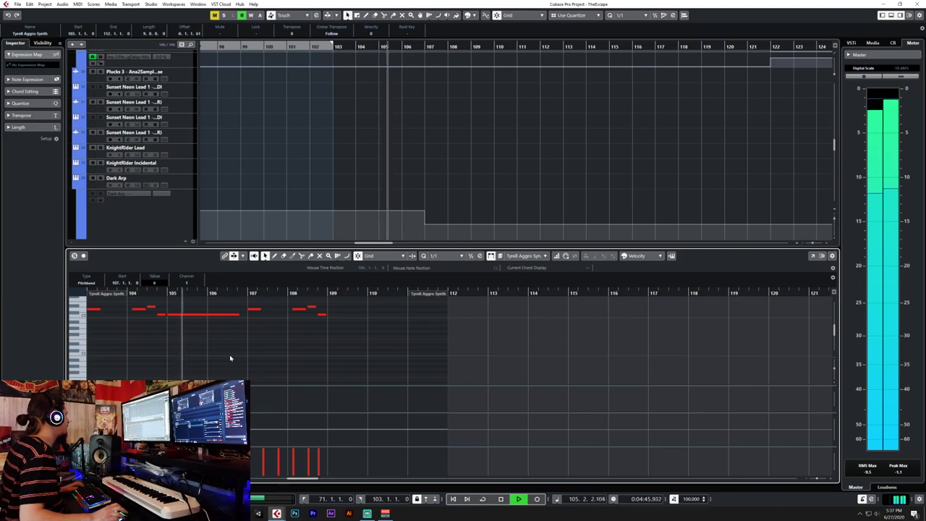
click(195, 313)
drag(200, 314, 198, 312)
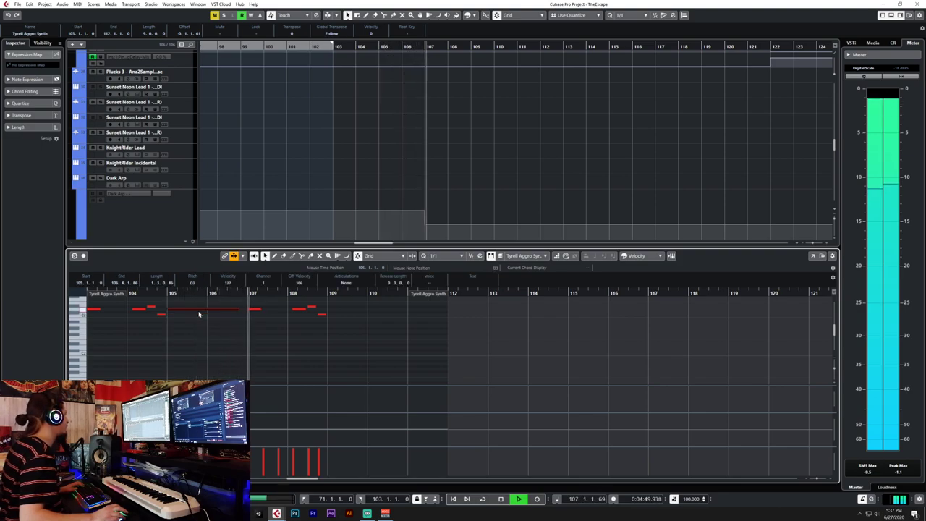
key(space)
key(space)
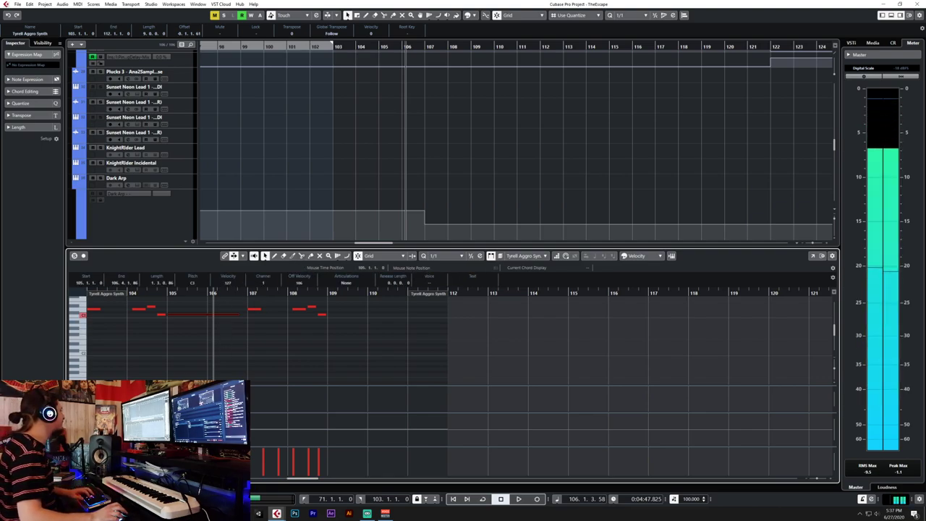
Replace the long note at bar 105 with a D2 note from 105.2 to 106.4, drawn on a 1/8 grid.
key(ctrl+shift+a)
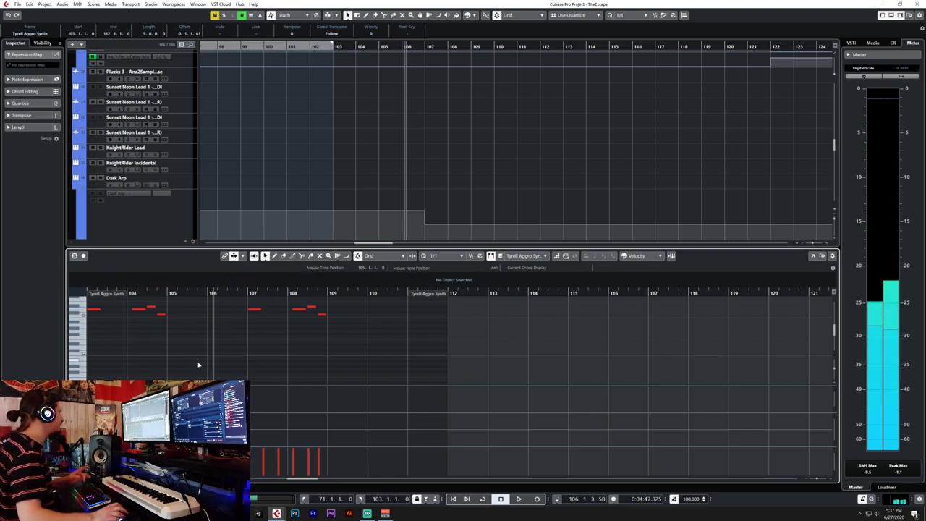
click(454, 255)
click(448, 290)
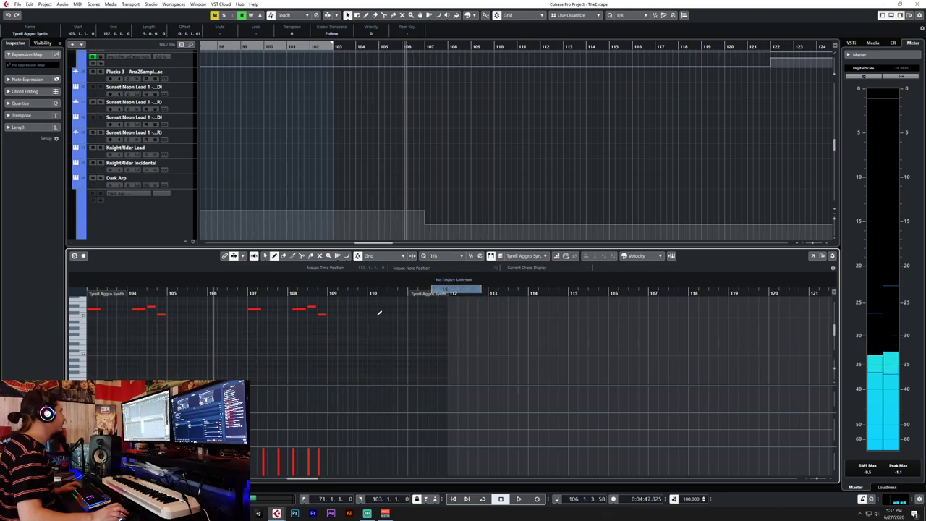
scroll(127, 339, down, 2)
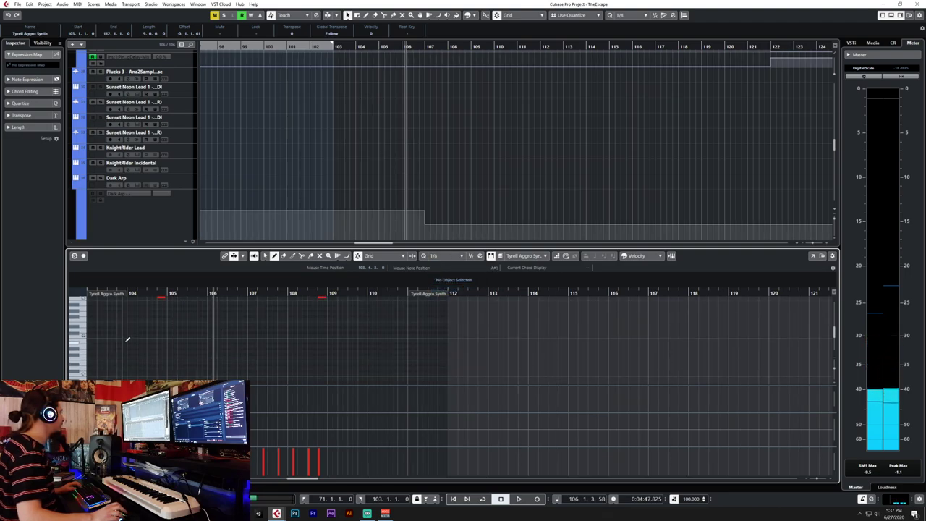
click(81, 333)
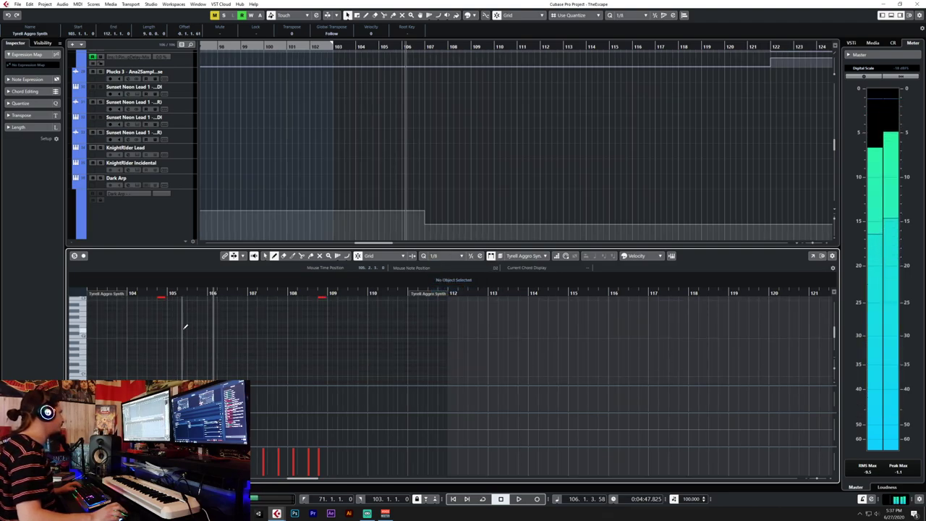
scroll(182, 327, up, 2)
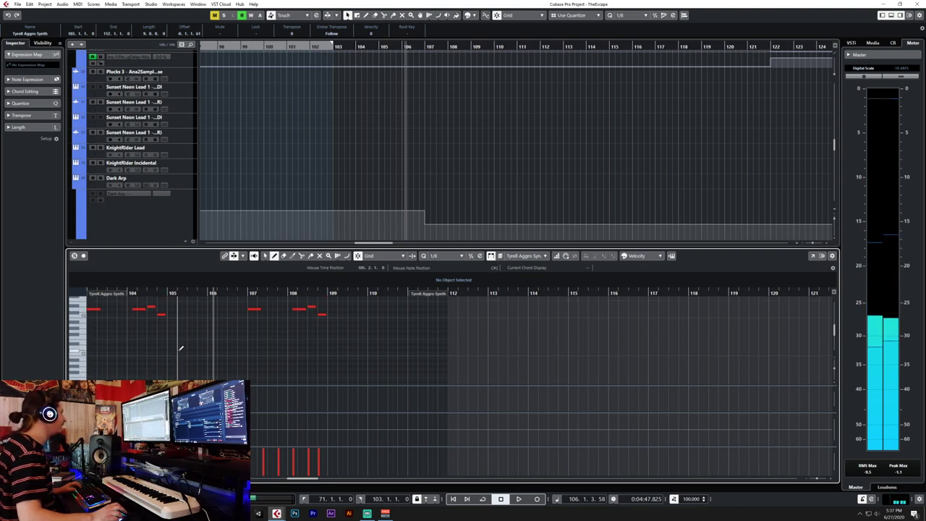
drag(210, 349, 242, 346)
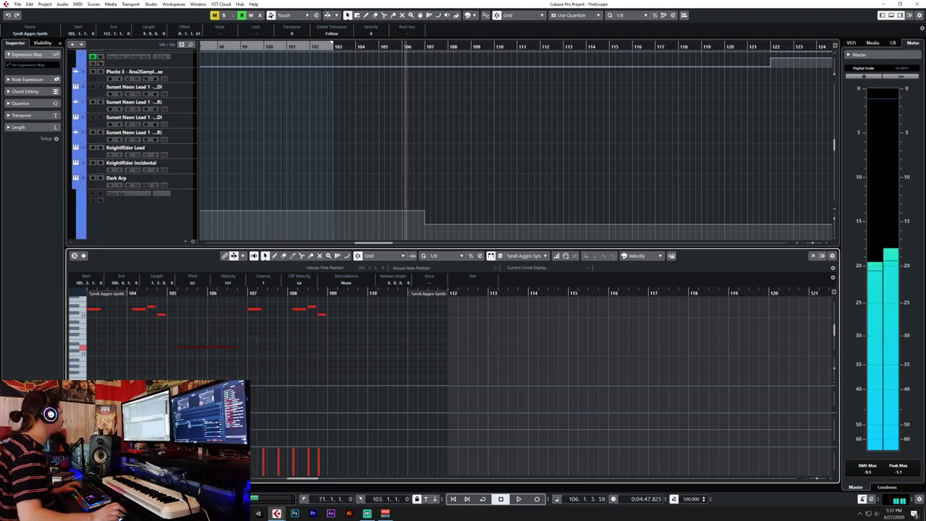
key(Return)
Add a long D2 note from 105.2 to 106.4 to the Dexed Aggro Synth part to double the Tyrell line.
double_click(415, 259)
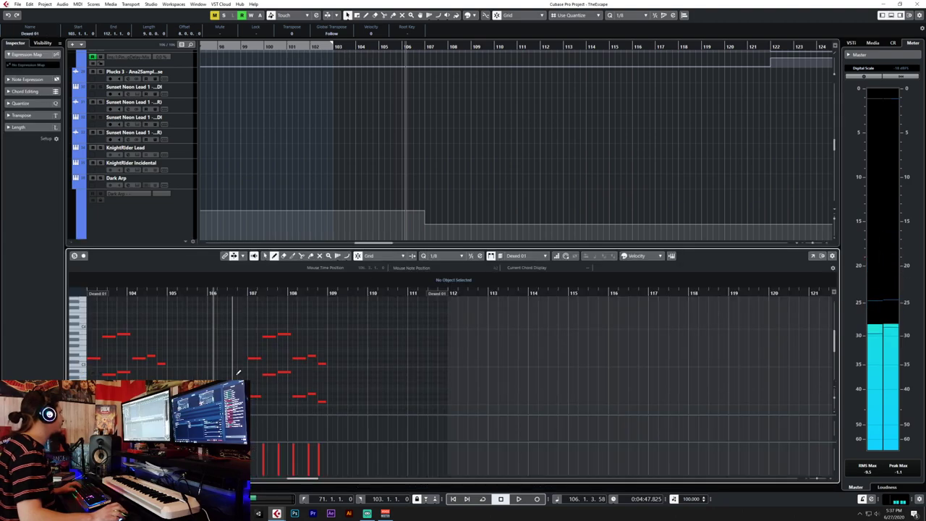
scroll(238, 373, down, 2)
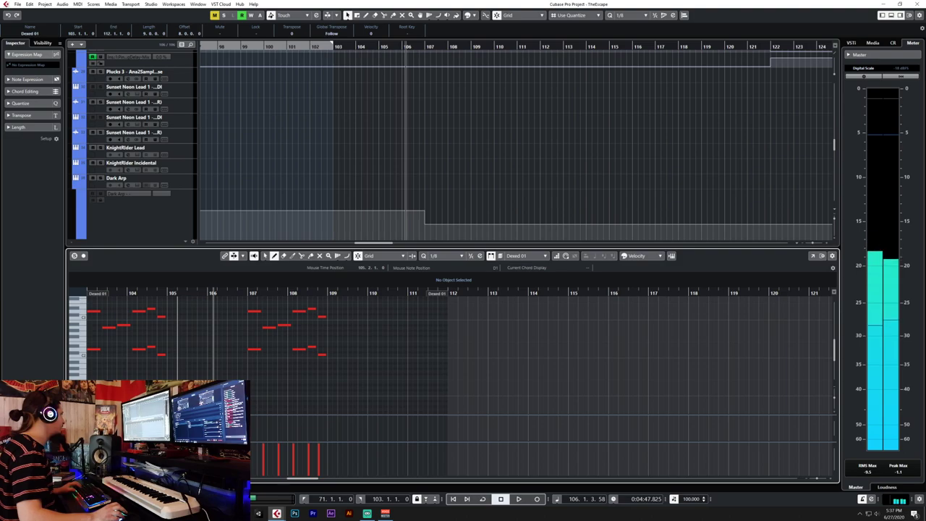
key(1)
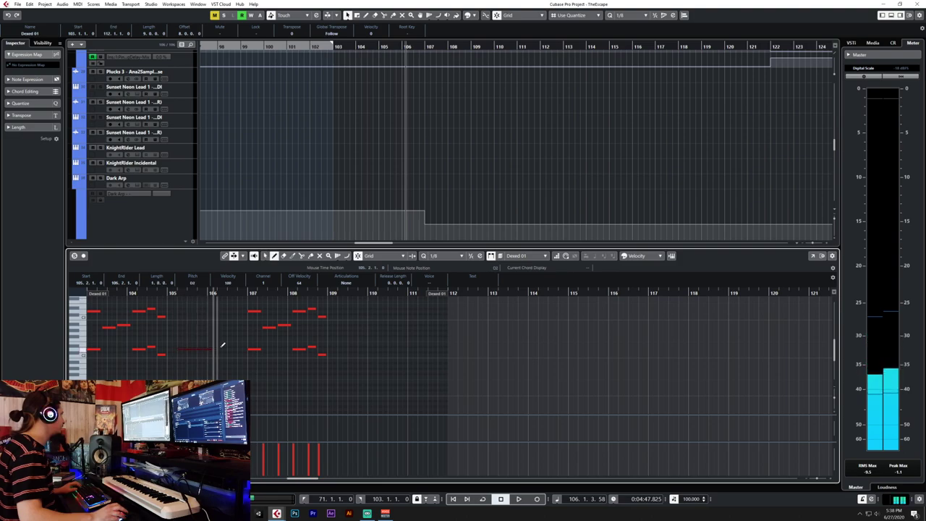
drag(221, 345, 239, 346)
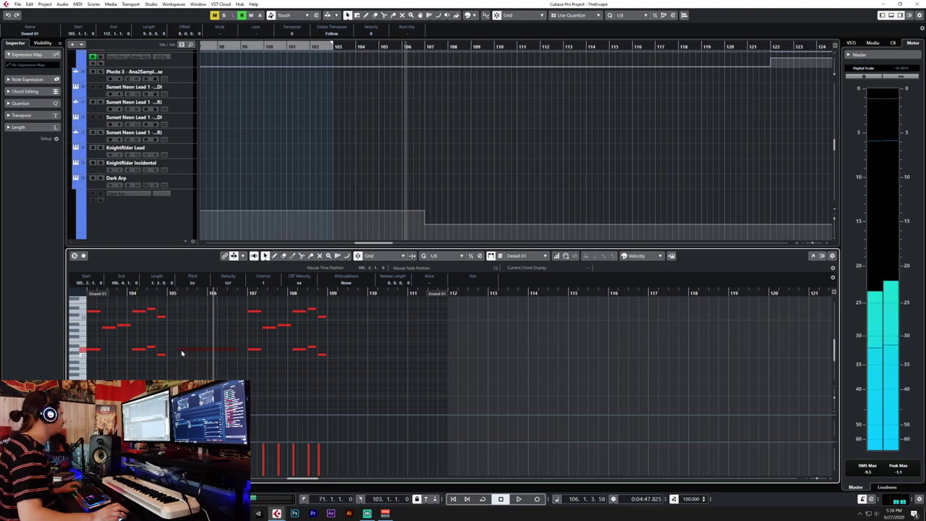
key(Return)
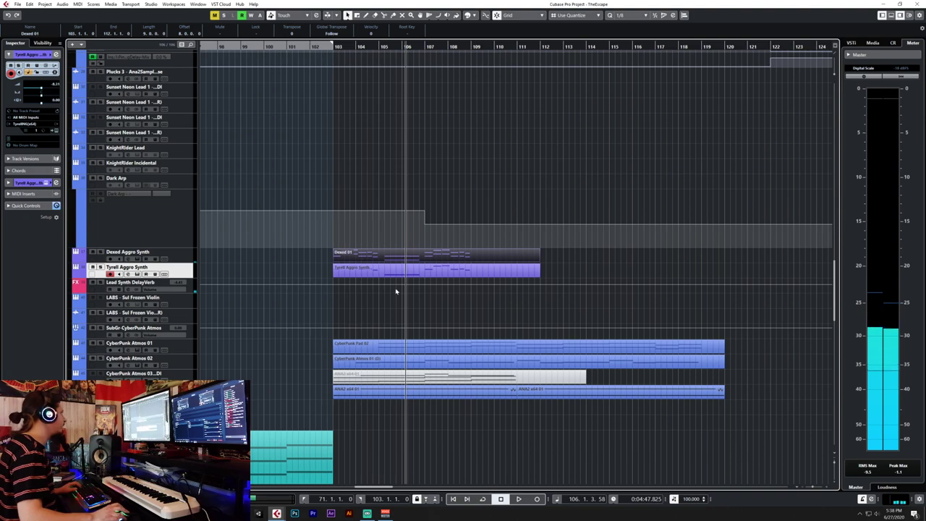
Play the arrangement from just before bar 103, without cycling, to hear both aggro synth parts together.
key(KP_Divide)
click(317, 46)
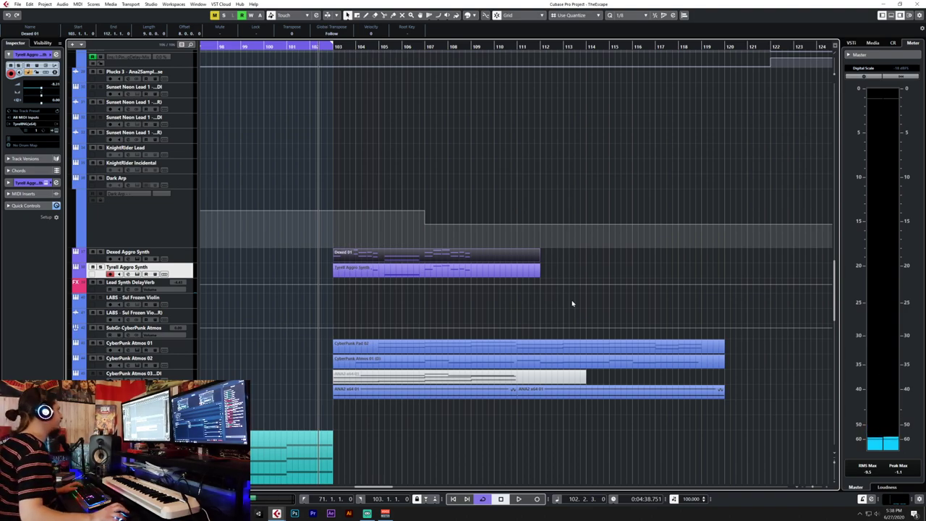
key(space)
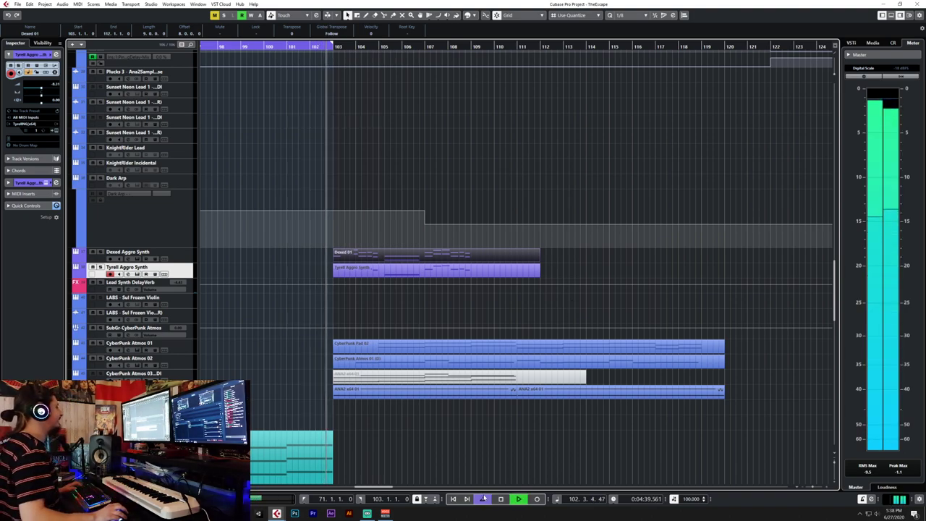
key(KP_Divide)
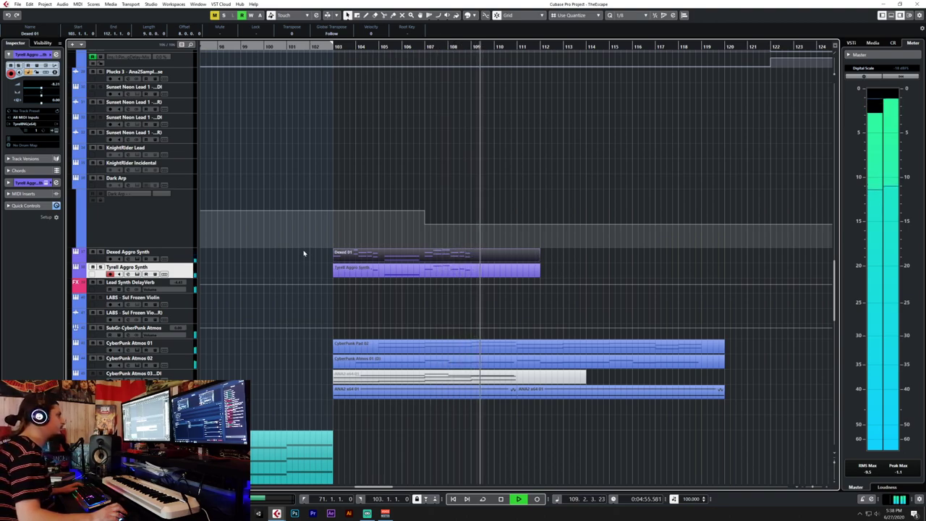
Double the long D2 note at 105.2 in the Dexed part on D1 and copy both notes to 109.2.
click(384, 259)
double_click(384, 259)
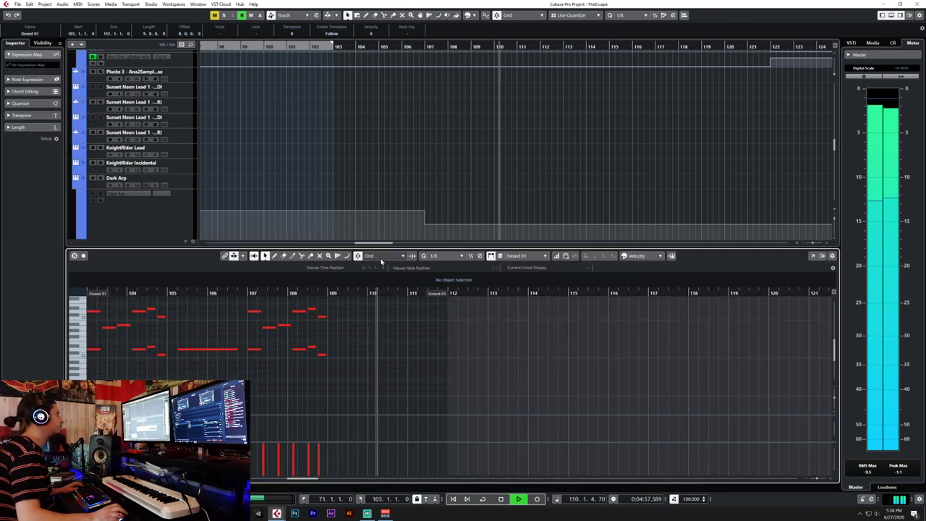
click(208, 349)
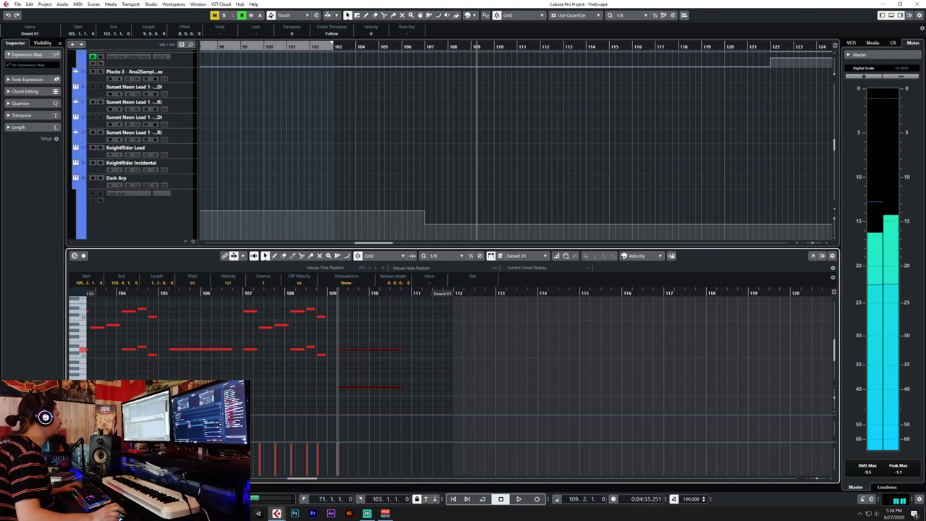
key(ctrl+e)
Copy the long D2 note of the Tyrell Aggro Synth part from 105.2 to 109.2.
double_click(444, 275)
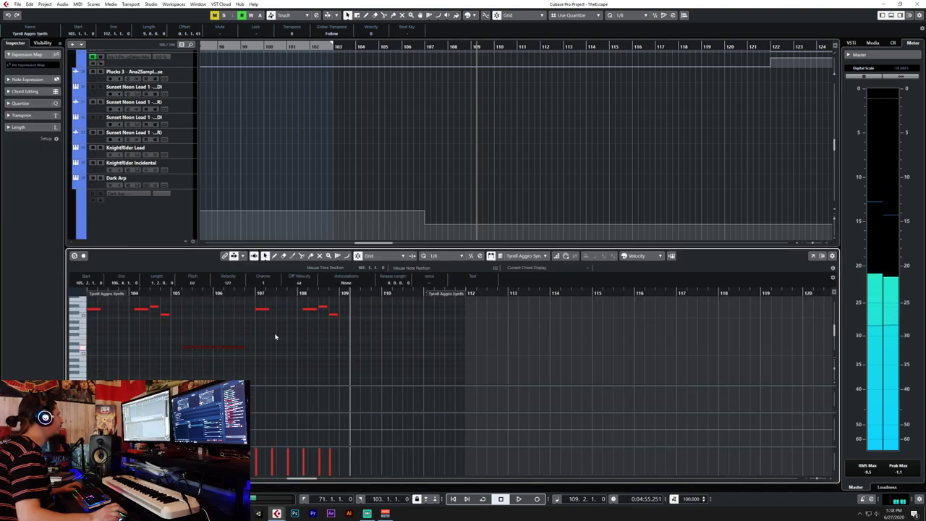
key(ctrl+v)
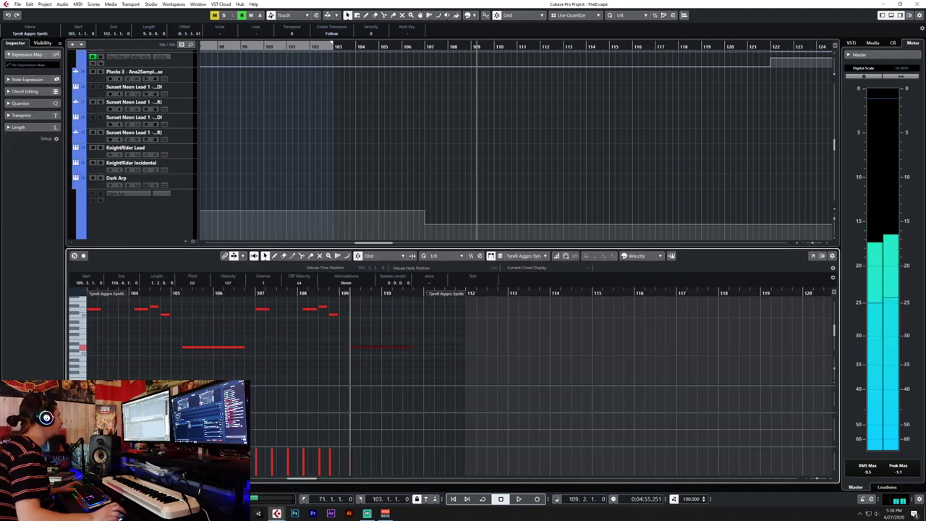
key(ctrl+e)
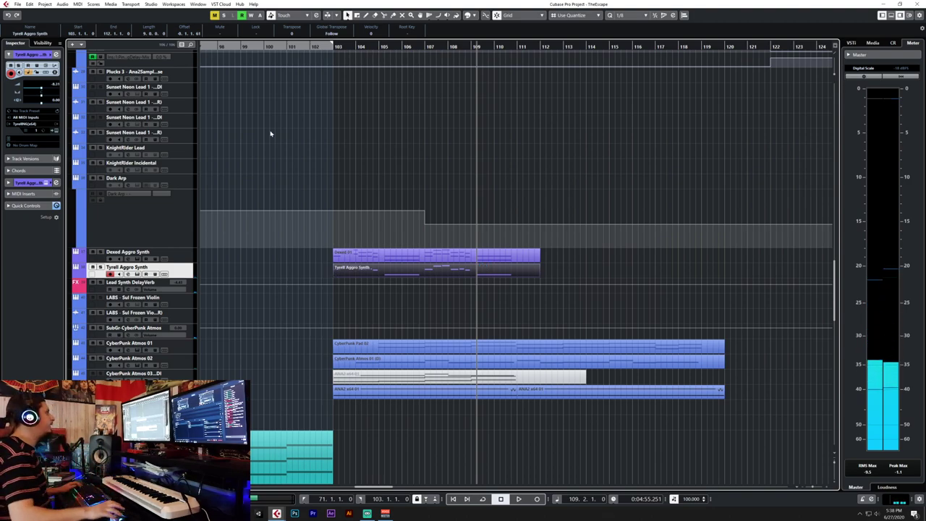
Lower the velocity of the long D1 and D2 notes at 105.2 and 109.2 in the Dexed part during playback.
key(space)
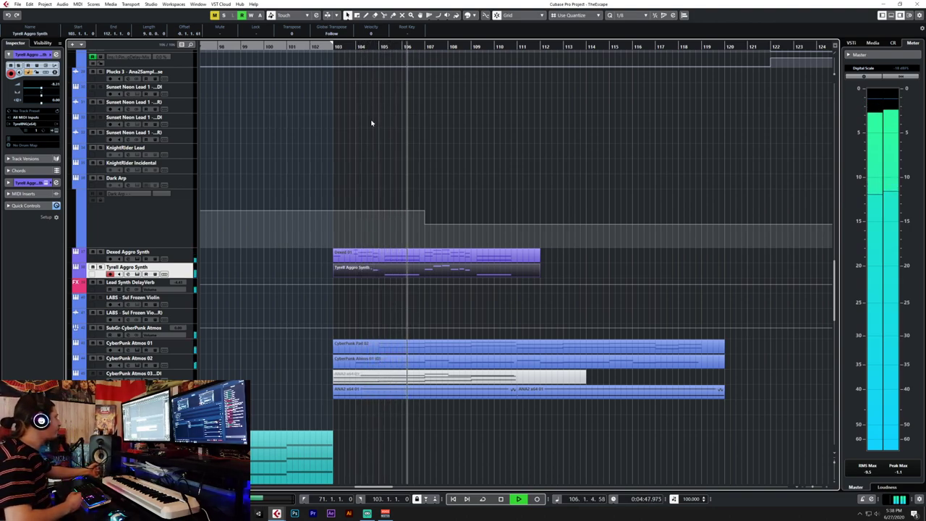
double_click(409, 257)
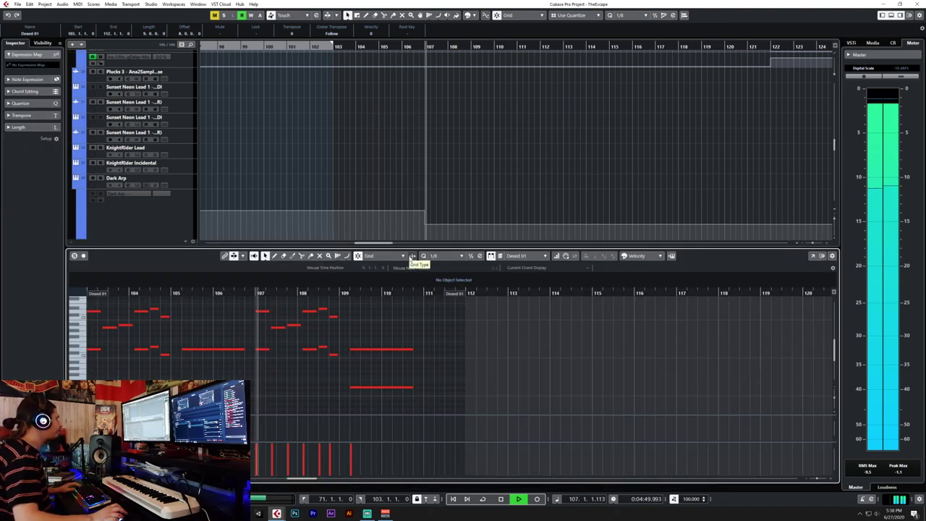
key(ctrl+a)
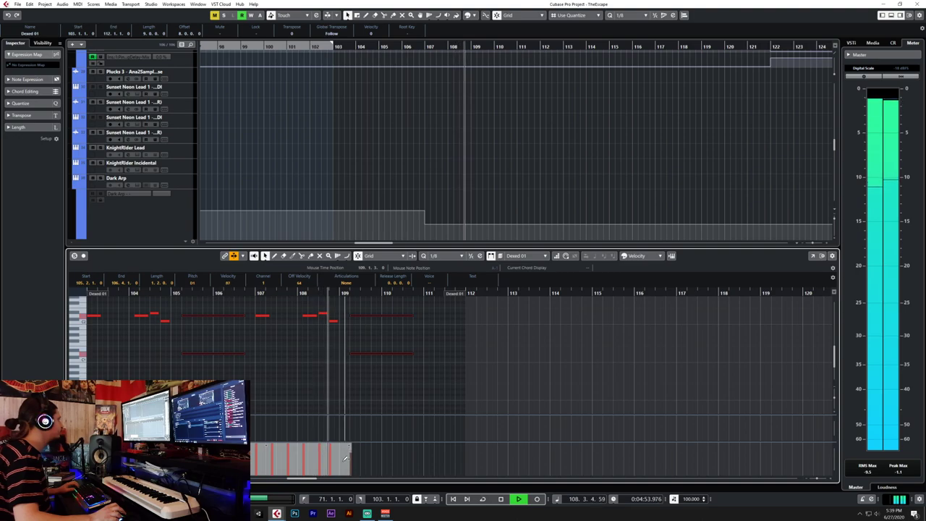
click(382, 383)
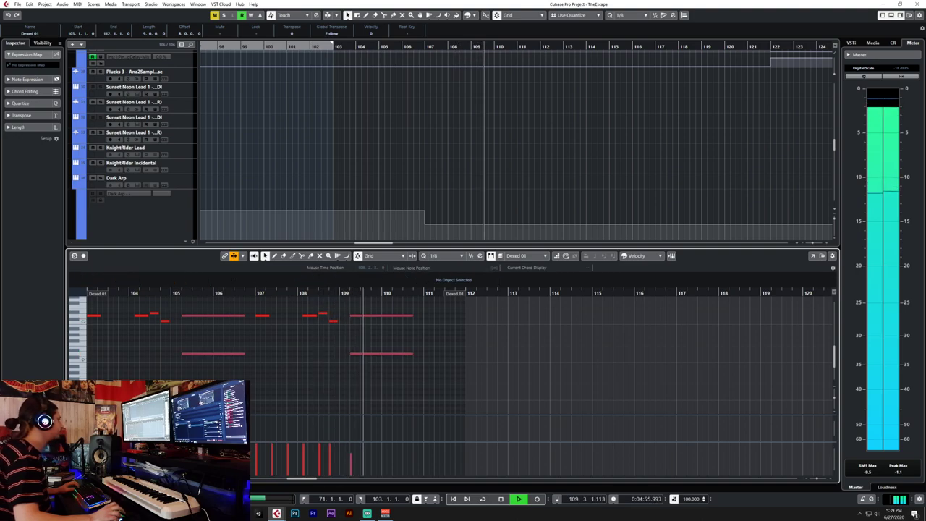
key(ctrl+e)
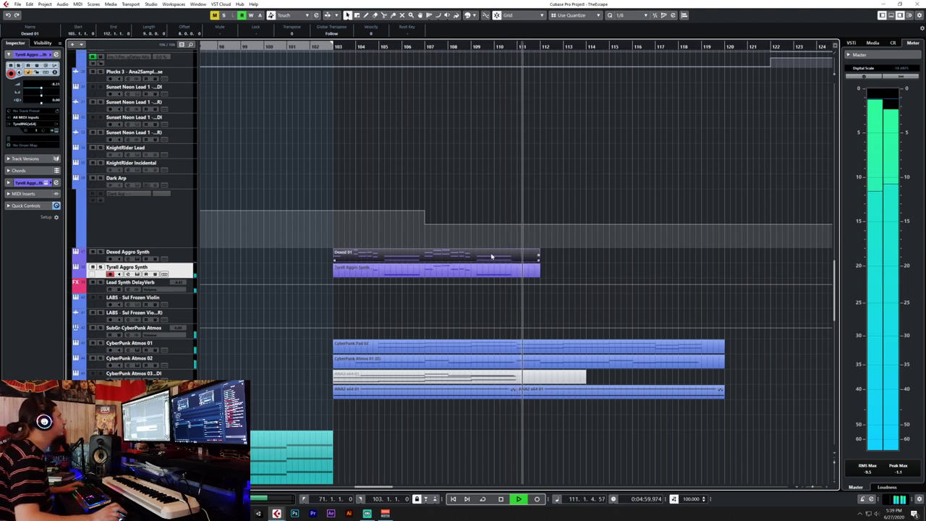
Listen through to bar 119 while examining the brass, bass, pluck and atmos tracks alongside the aggro synths.
scroll(492, 254, up, 5)
scroll(492, 255, down, 5)
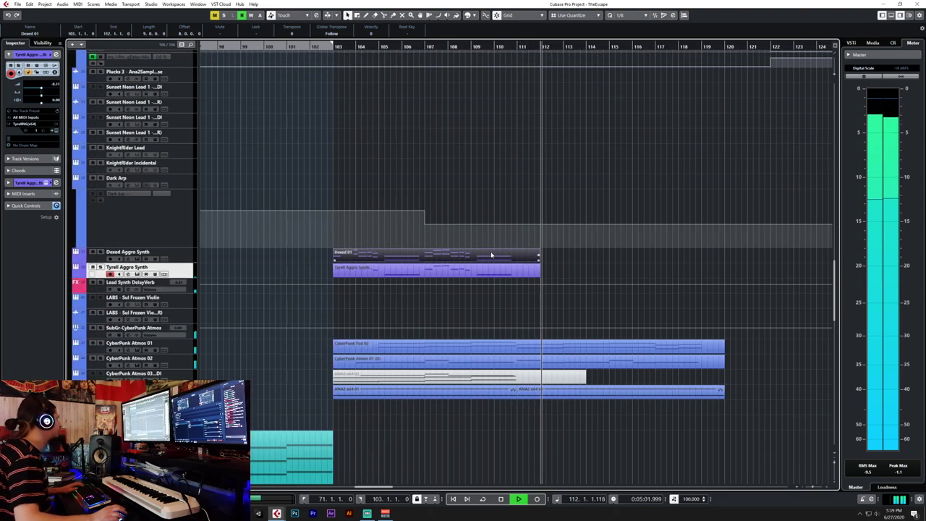
scroll(491, 254, up, 10)
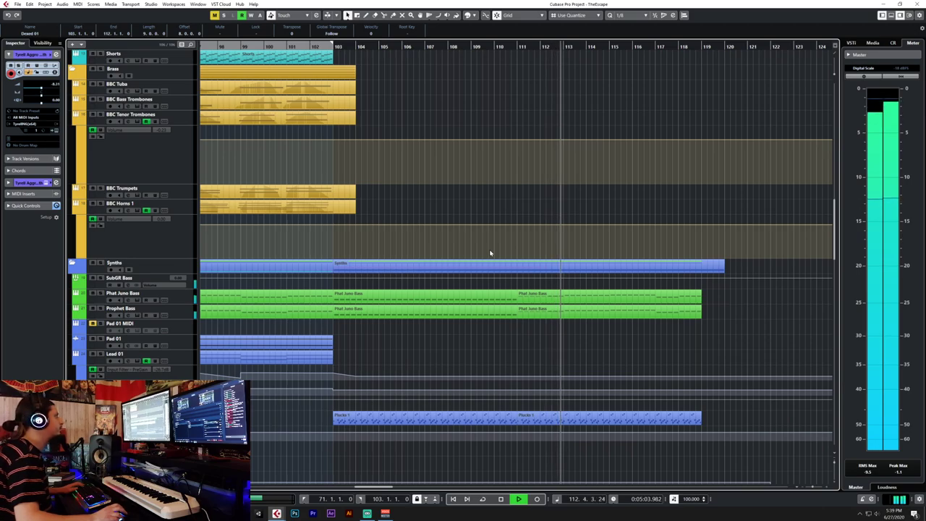
scroll(489, 253, down, 5)
scroll(490, 253, down, 6)
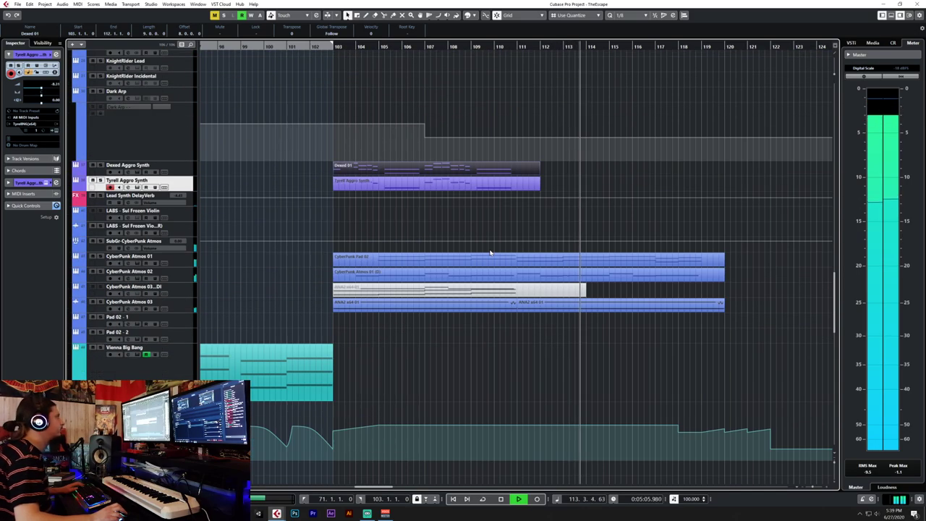
scroll(490, 253, up, 3)
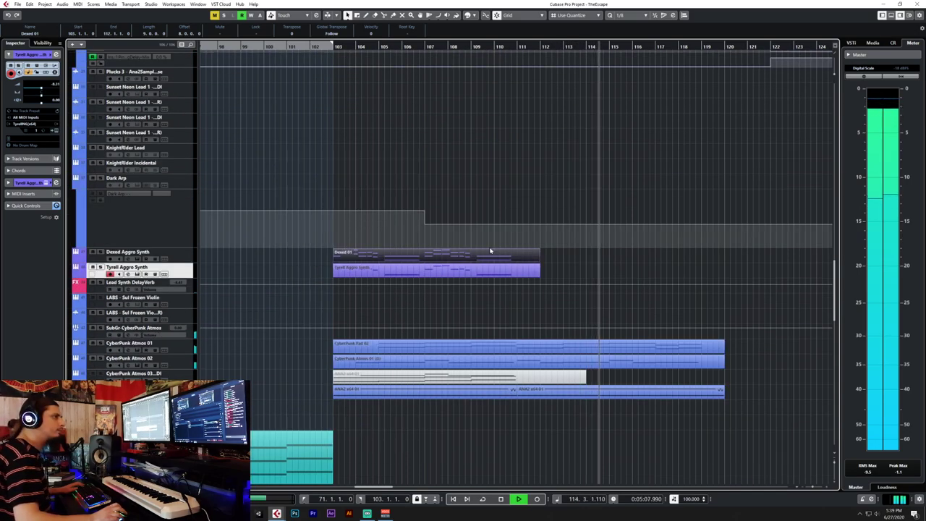
scroll(490, 250, up, 3)
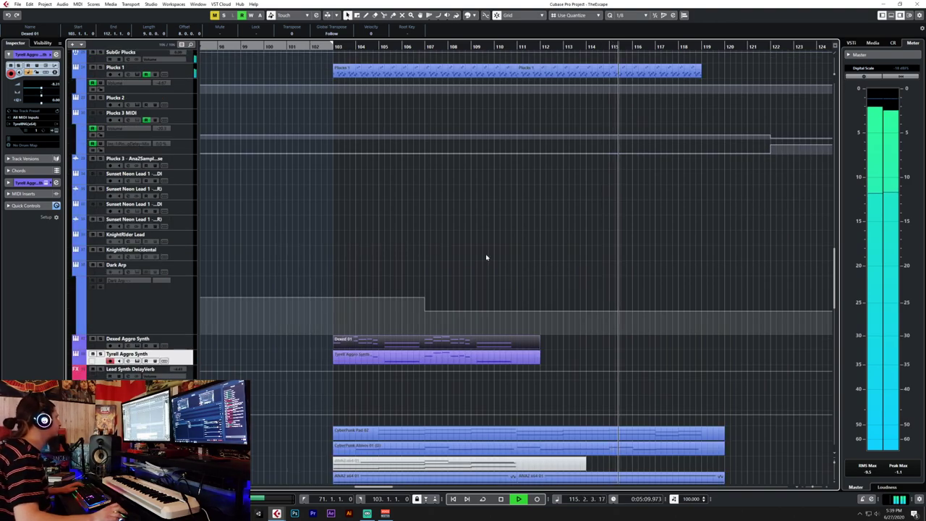
scroll(486, 257, up, 6)
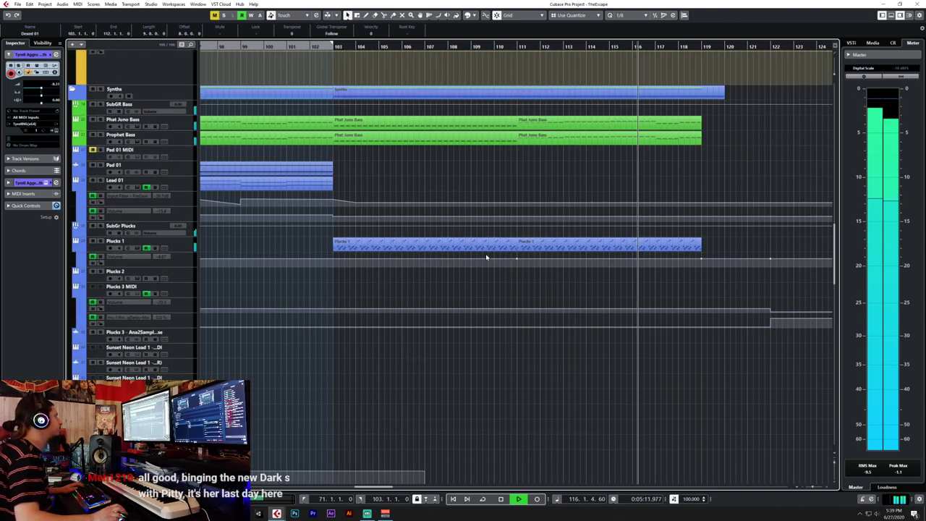
scroll(486, 256, down, 6)
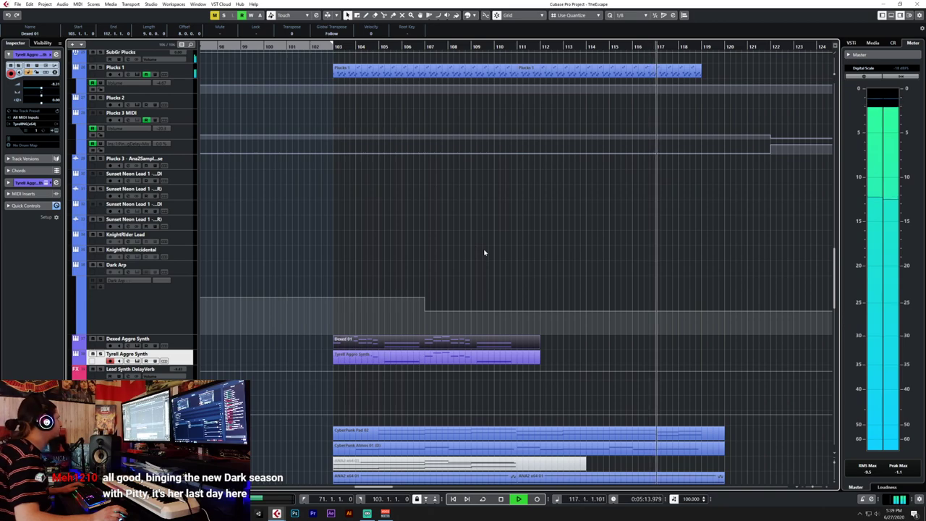
scroll(485, 252, down, 6)
scroll(485, 252, up, 3)
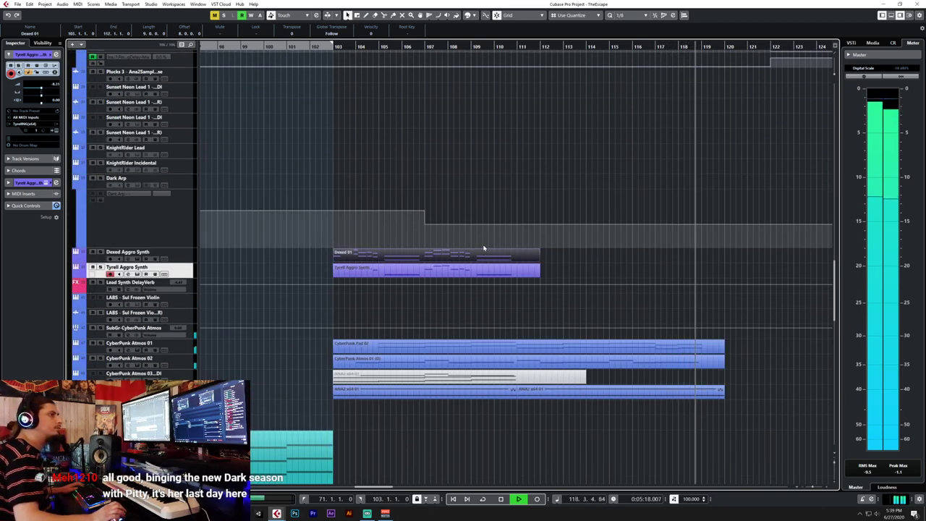
key(space)
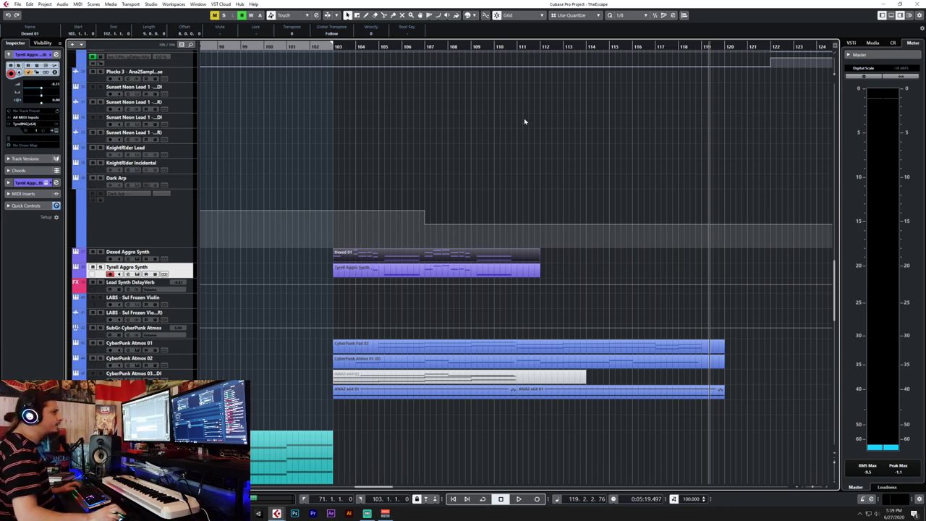
scroll(526, 112, up, 10)
scroll(524, 113, down, 7)
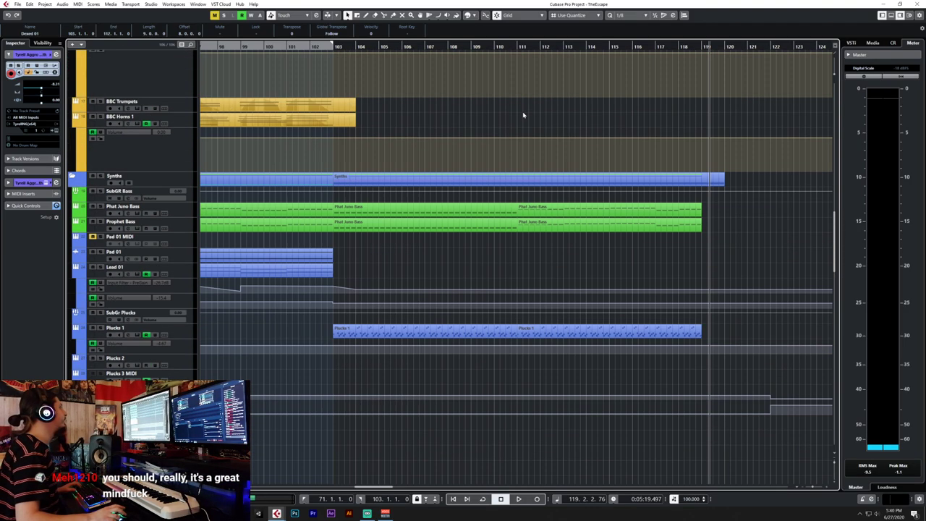
scroll(523, 114, down, 6)
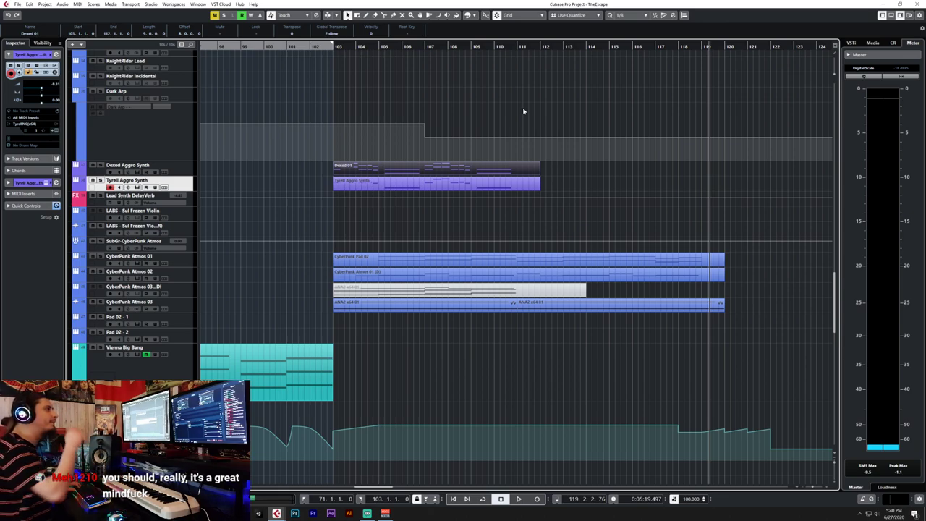
click(544, 228)
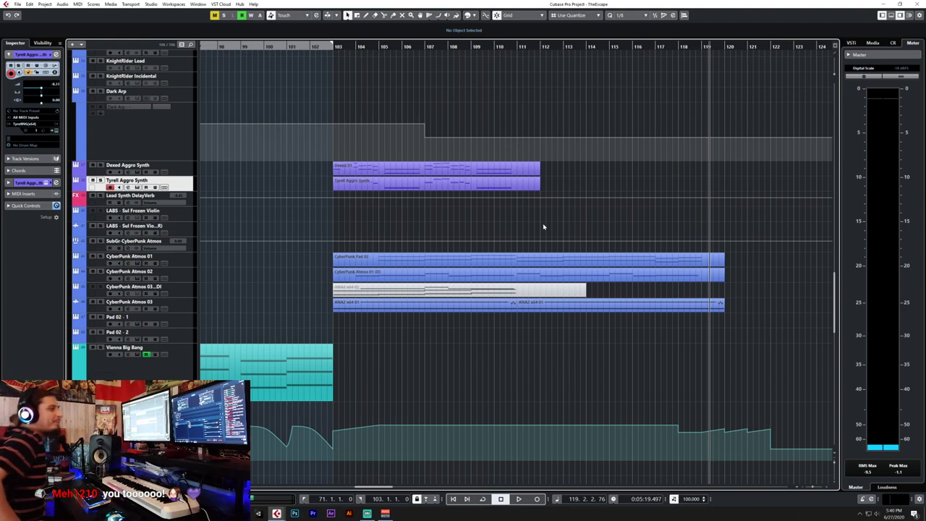
scroll(497, 257, up, 5)
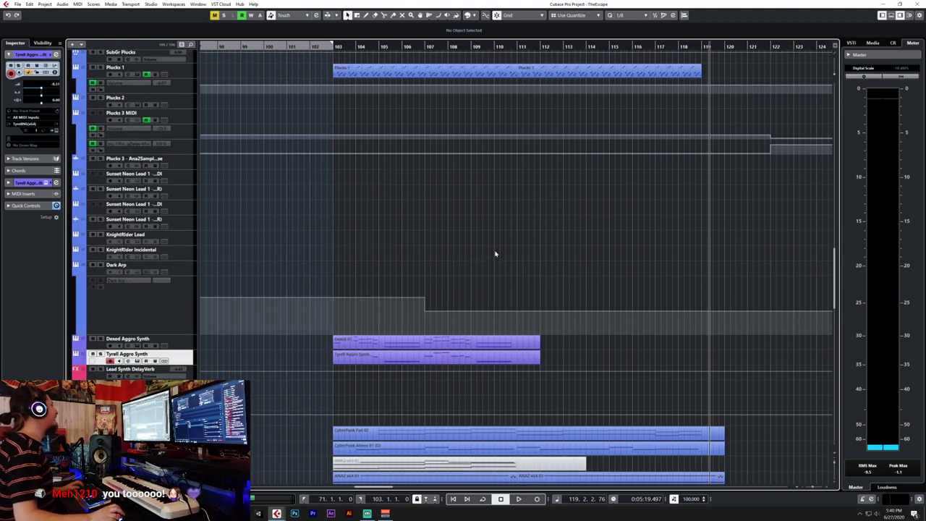
Play back the Vienna Big Bang passage from around bar 91 leading into the aggro synth section.
click(328, 44)
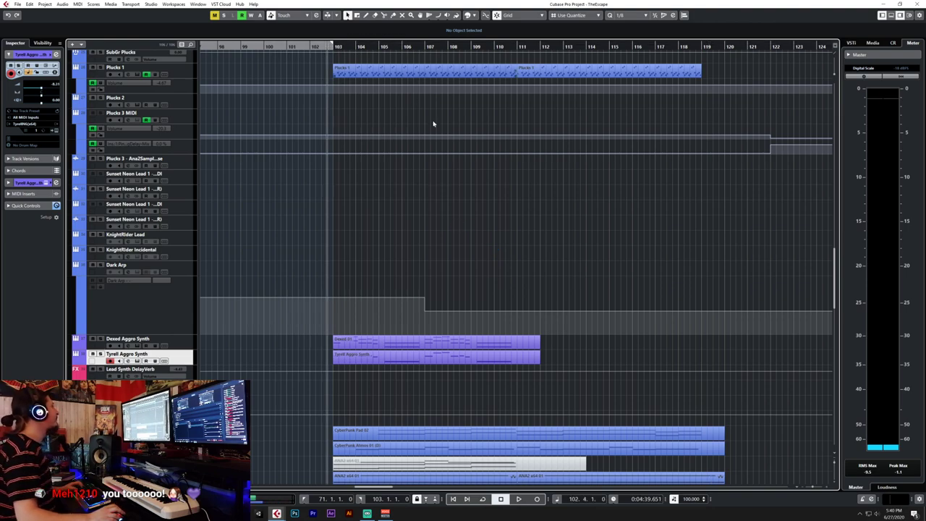
scroll(584, 229, down, 5)
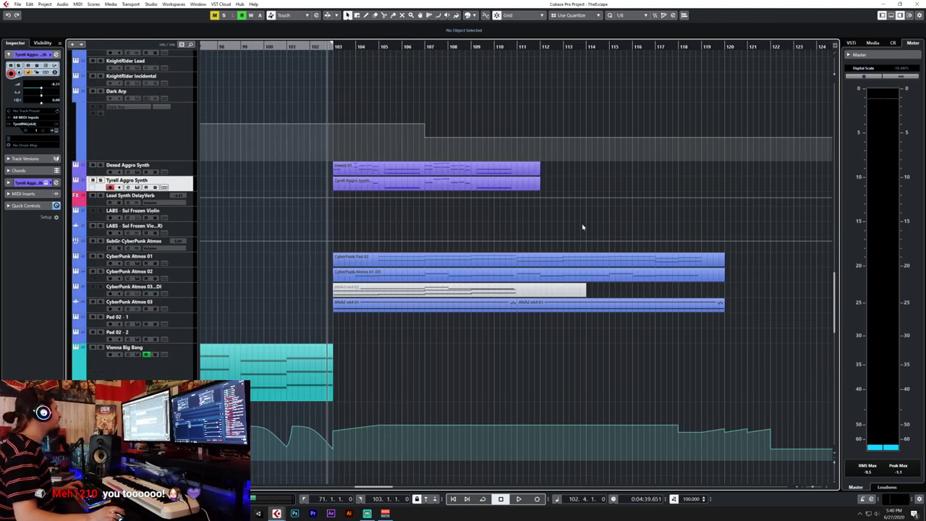
scroll(583, 227, down, 4)
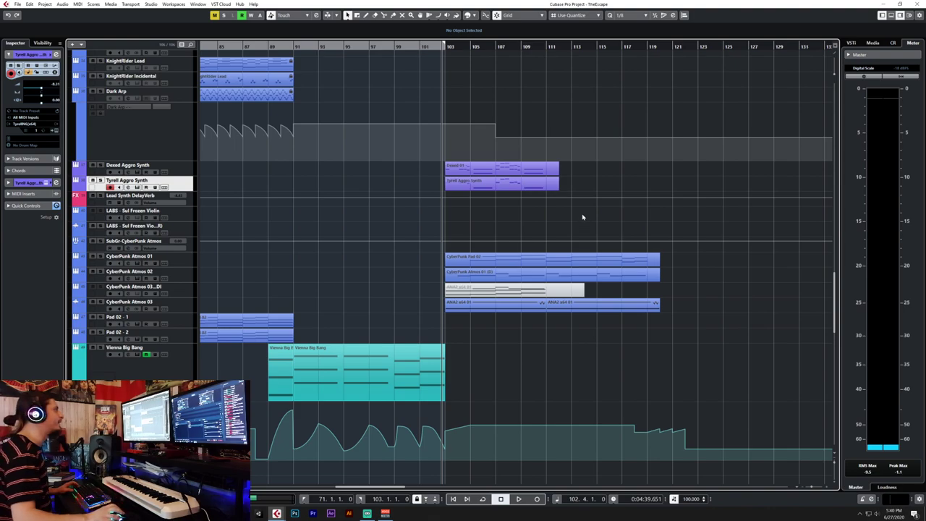
key(space)
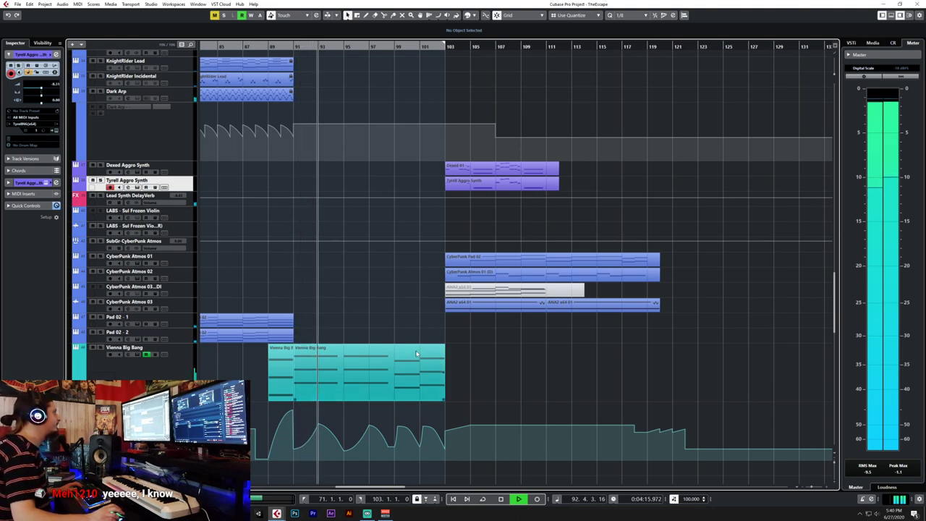
Listen through the transition into bar 103 and on to bar 112, examining the drum, bass, pluck, atmos and aggro synth tracks.
key(g)
key(g)
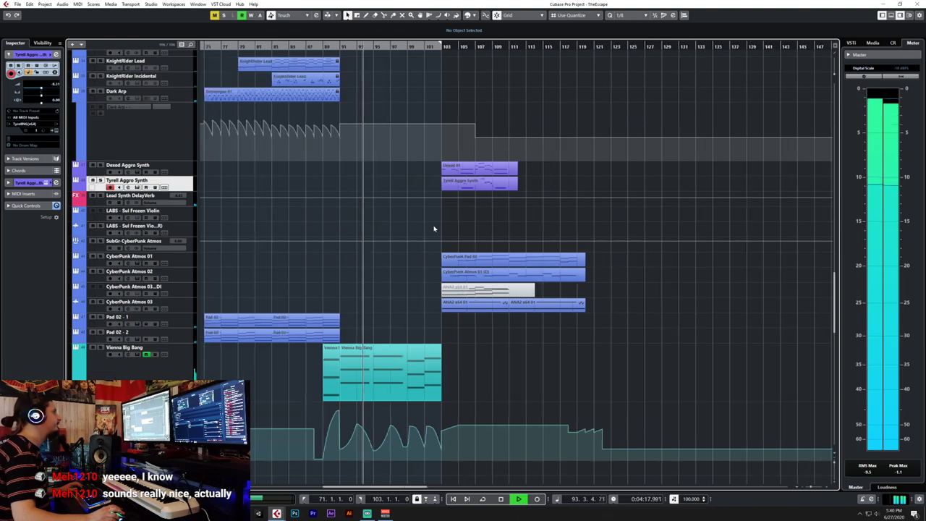
scroll(434, 229, left, 5)
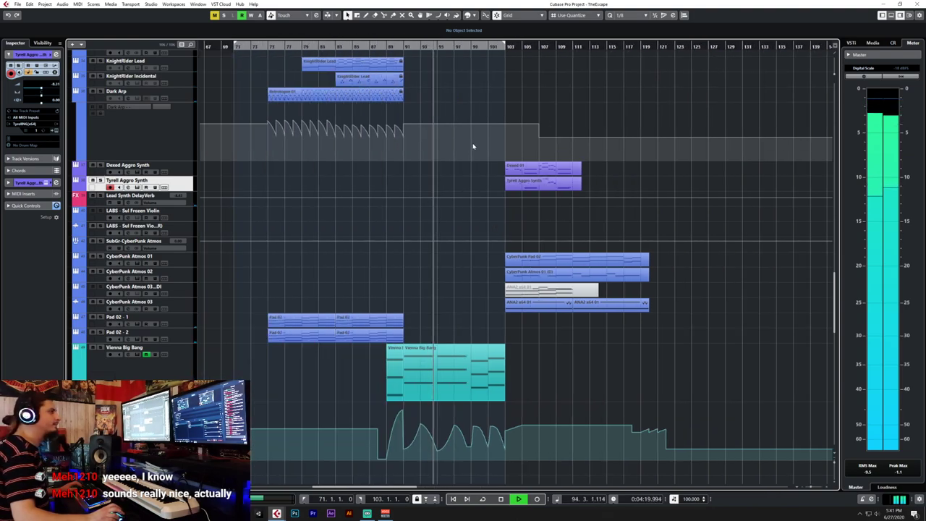
scroll(464, 347, down, 4)
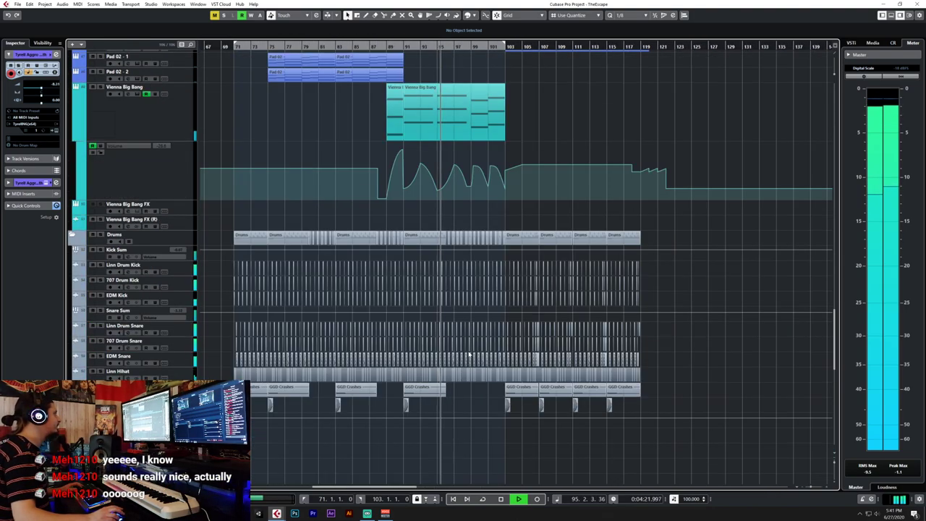
click(497, 45)
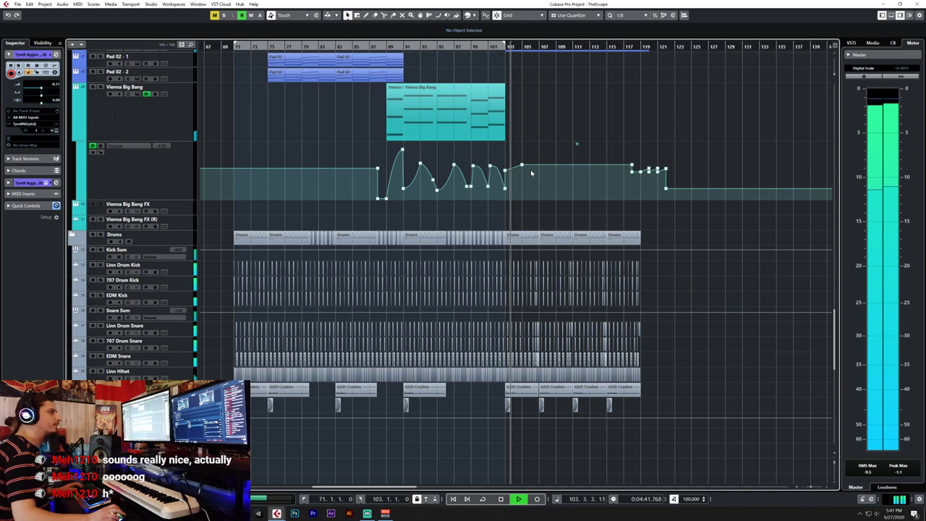
scroll(530, 173, up, 5)
scroll(531, 173, up, 3)
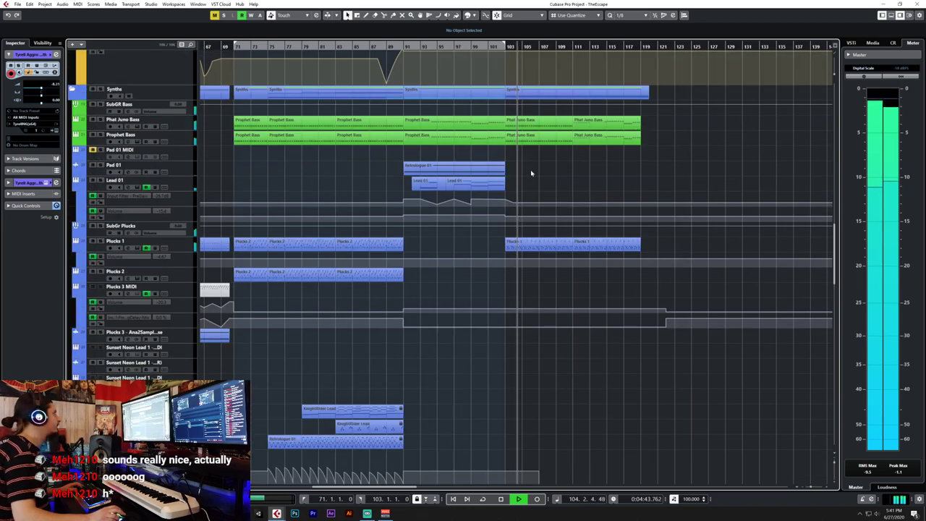
scroll(530, 171, down, 6)
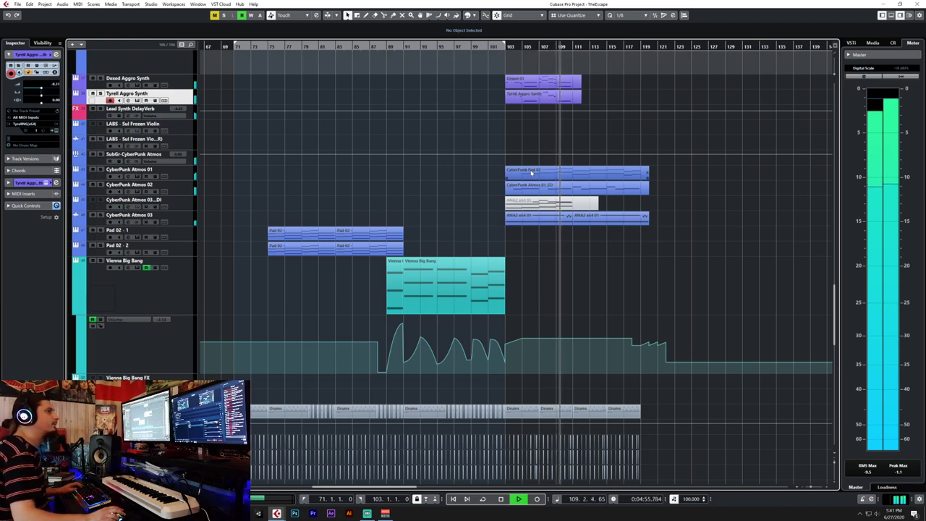
scroll(531, 172, up, 5)
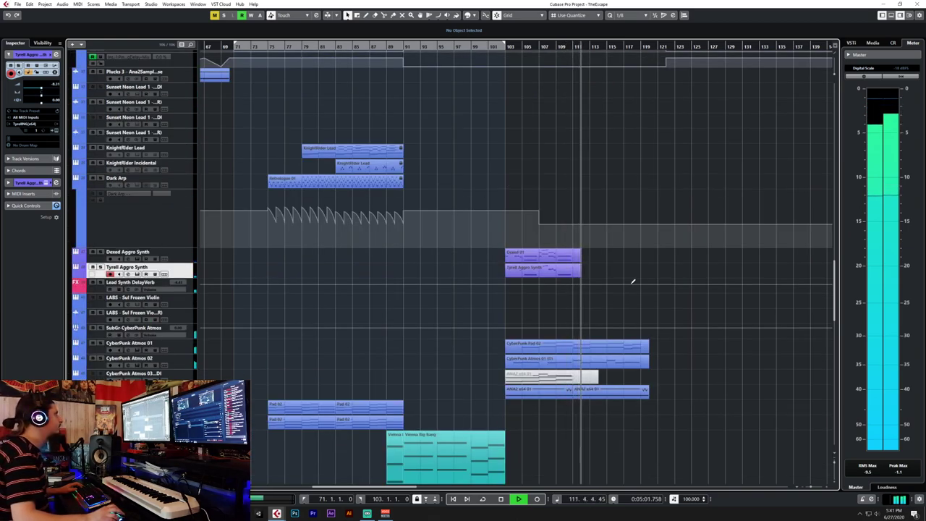
key(space)
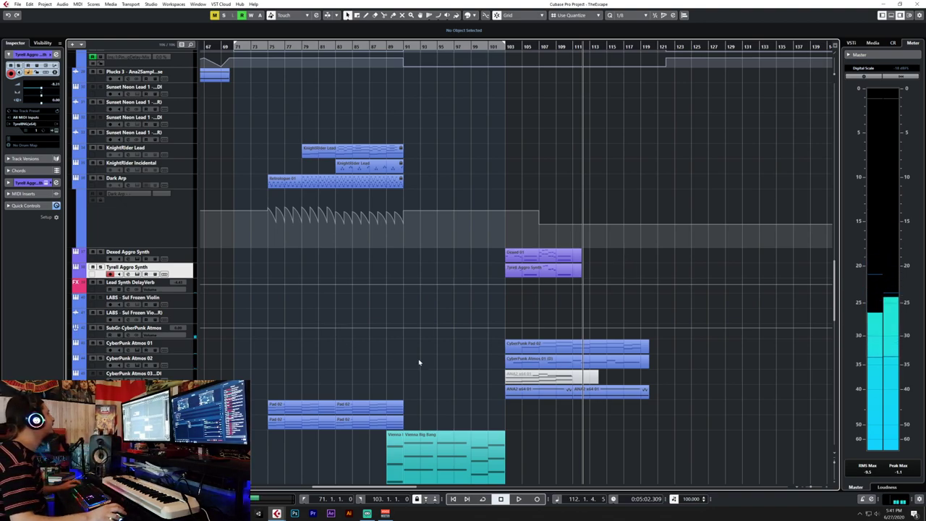
scroll(454, 343, left, 10)
scroll(454, 343, right, 13)
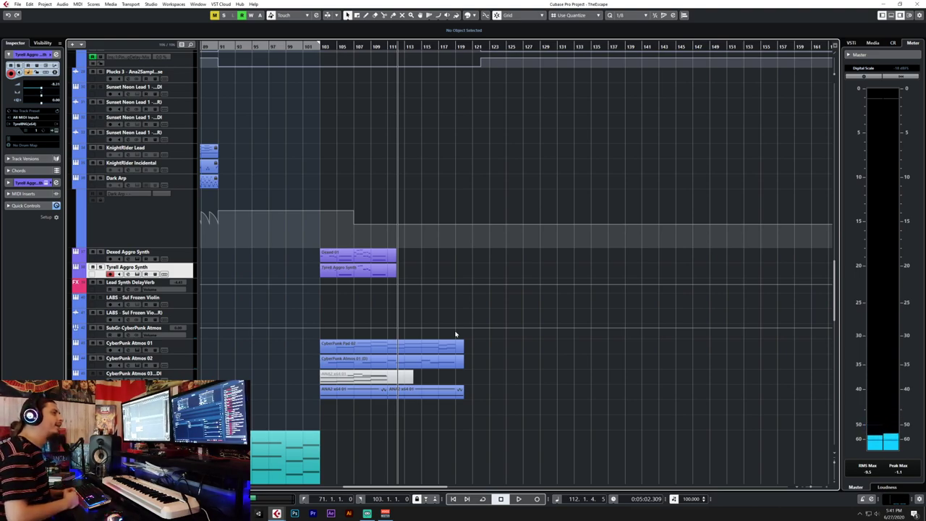
scroll(456, 335, up, 5)
scroll(456, 335, left, 5)
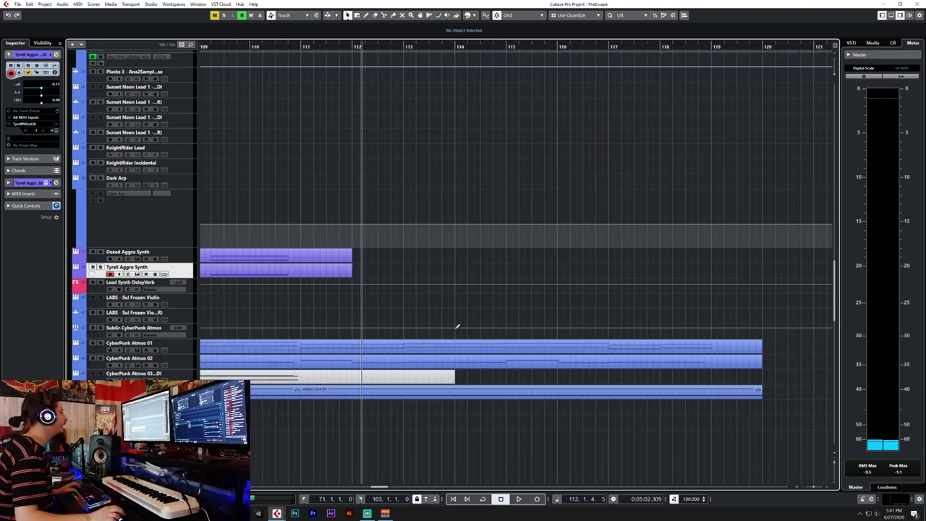
scroll(460, 333, up, 6)
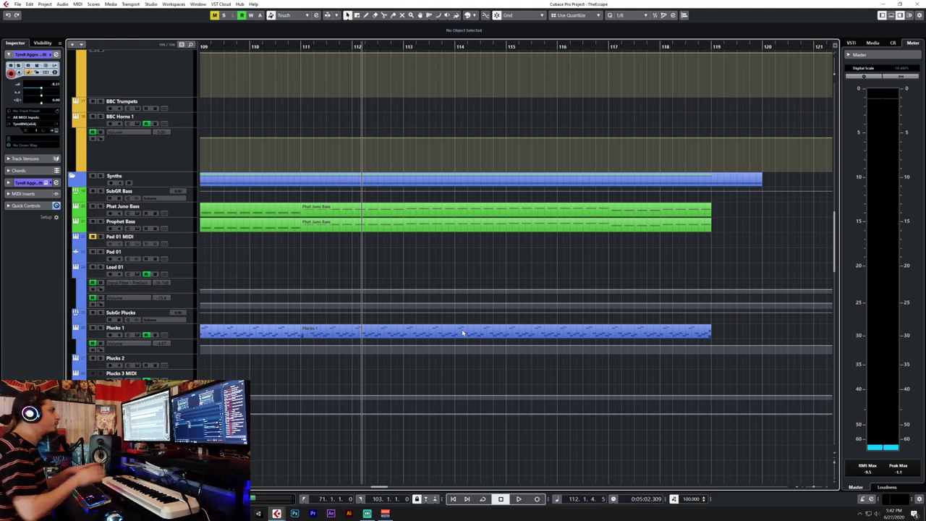
scroll(463, 332, down, 6)
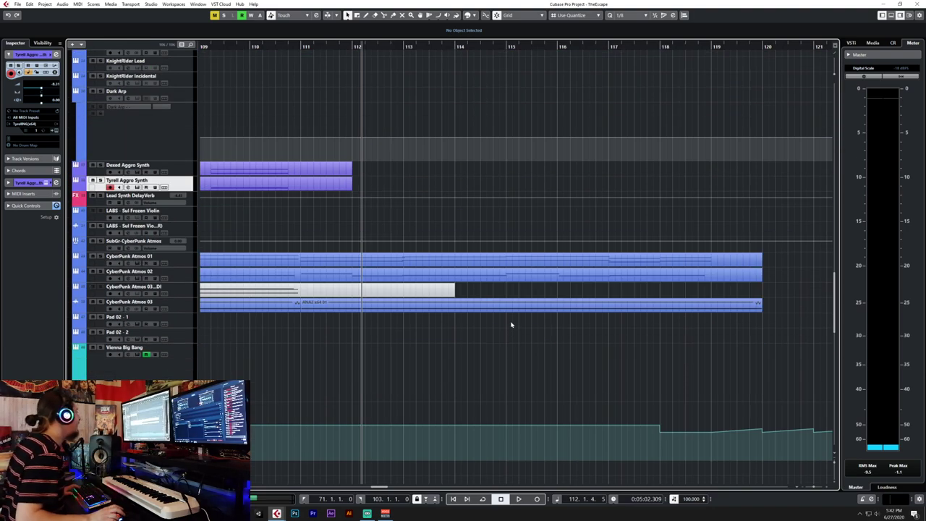
key(super+d)
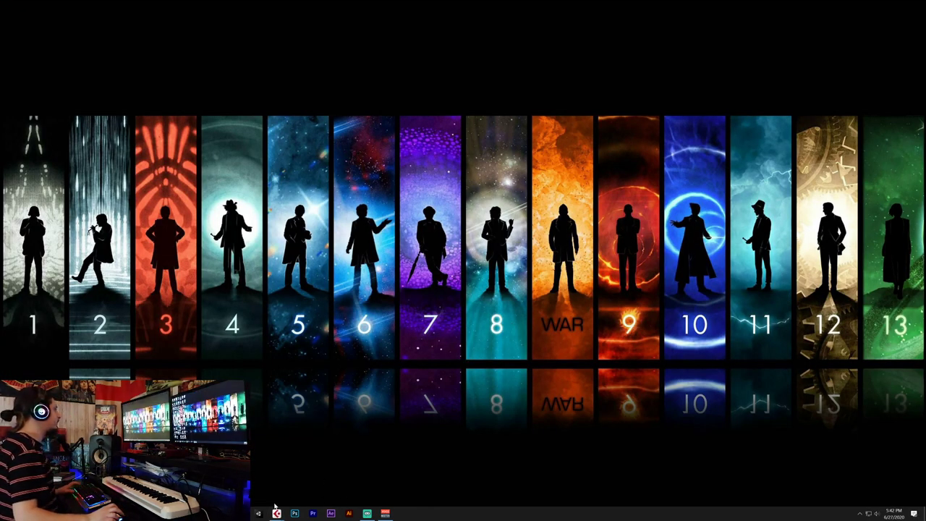
click(366, 513)
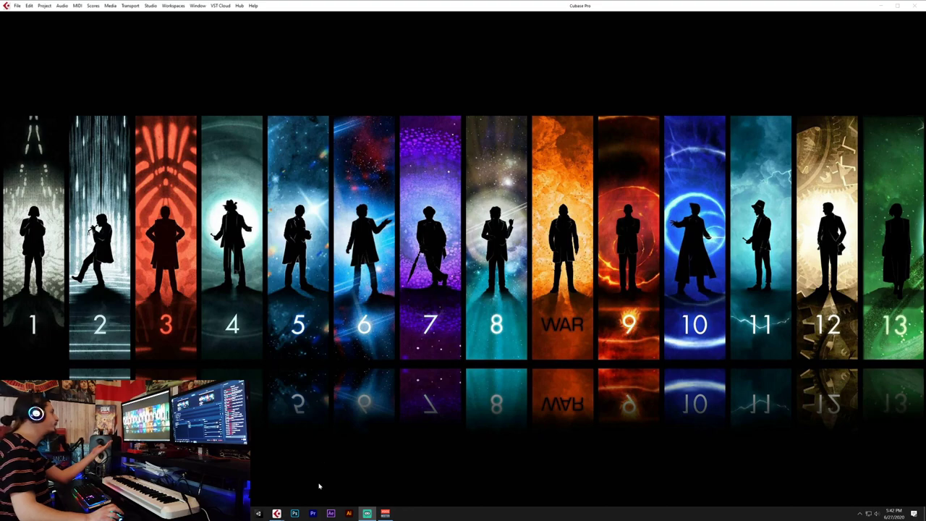
click(315, 477)
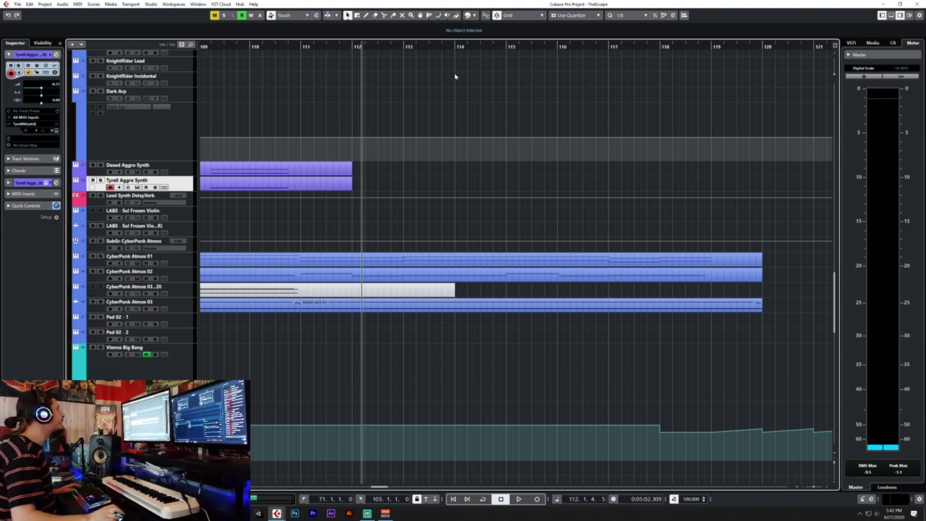
Examine the drum, FX, bass, pluck and atmos tracks between bars 103 and 119 alongside the aggro synth parts.
scroll(444, 130, down, 3)
scroll(448, 133, down, 2)
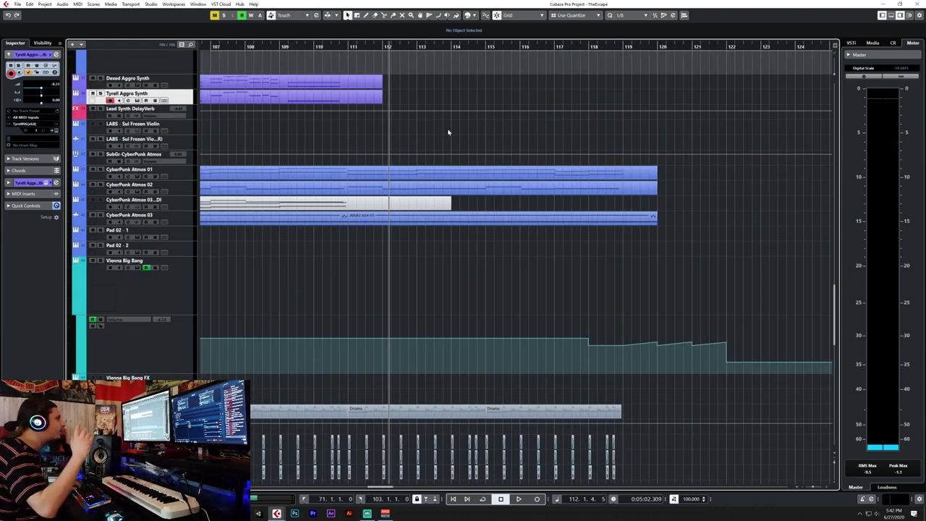
scroll(443, 152, down, 3)
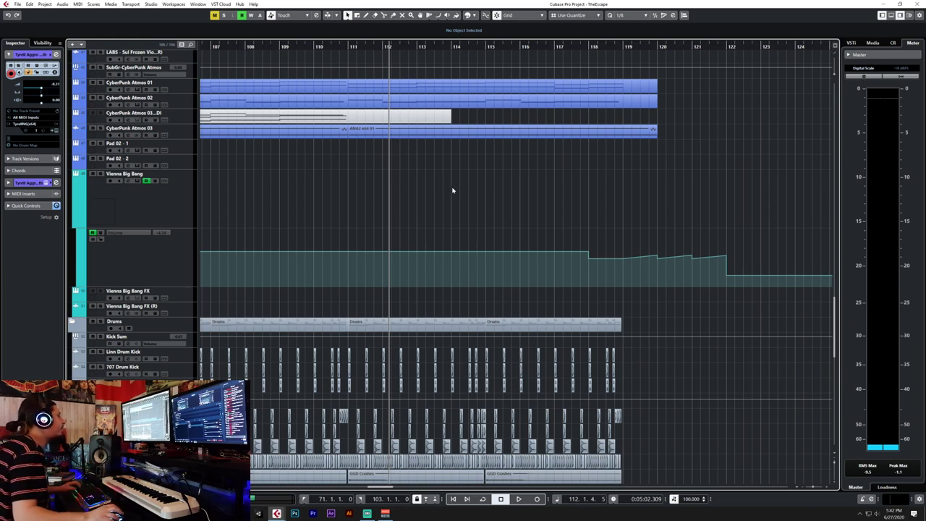
scroll(452, 190, down, 9)
scroll(454, 188, left, 3)
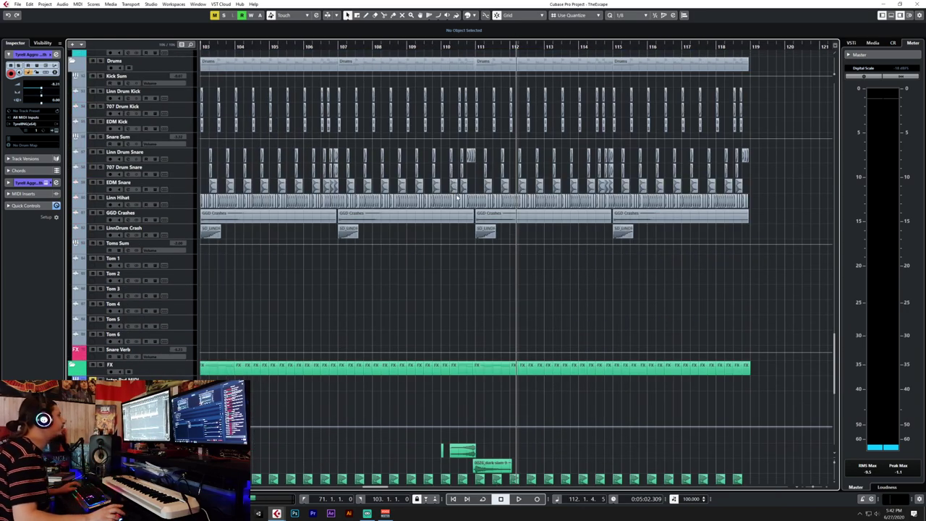
scroll(456, 199, down, 10)
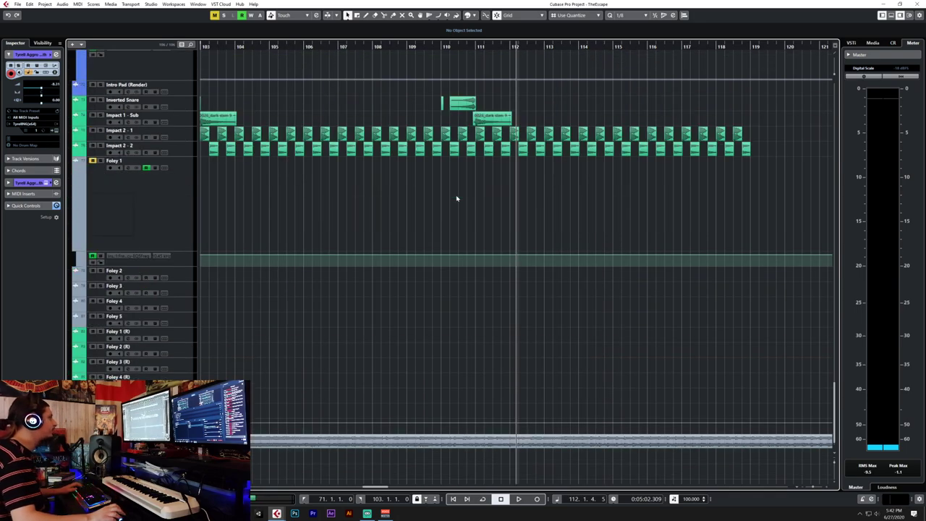
scroll(456, 199, up, 3)
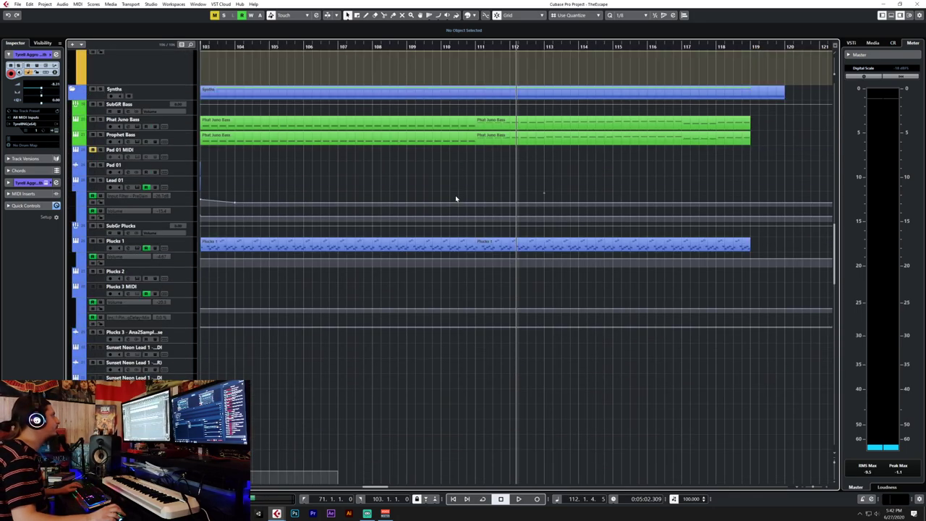
scroll(456, 199, down, 12)
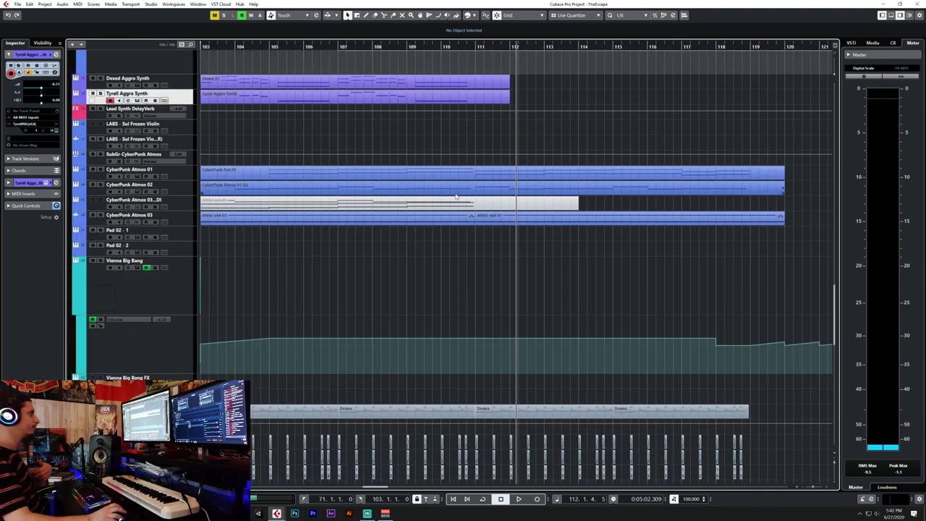
scroll(603, 228, up, 3)
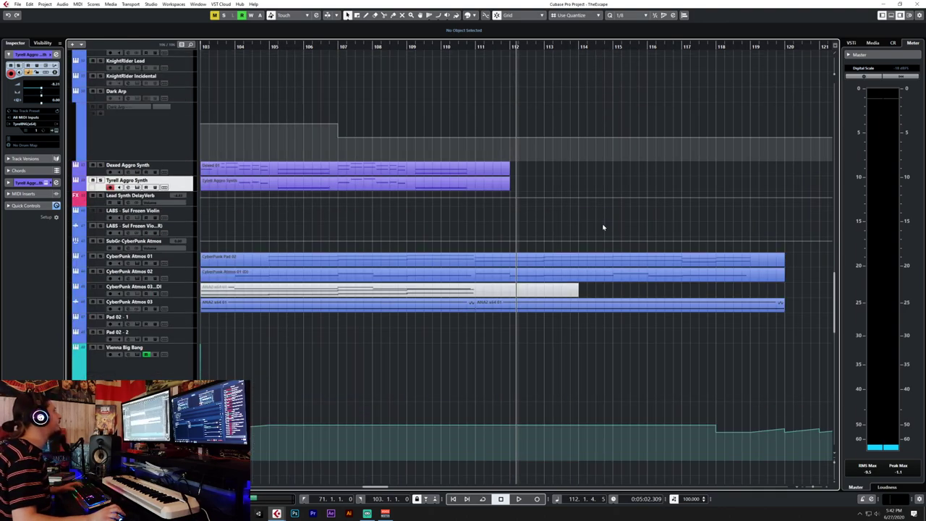
Shorten the Dexed Aggro Synth and Tyrell Aggro Synth parts so that both end at bar 111.
click(193, 168)
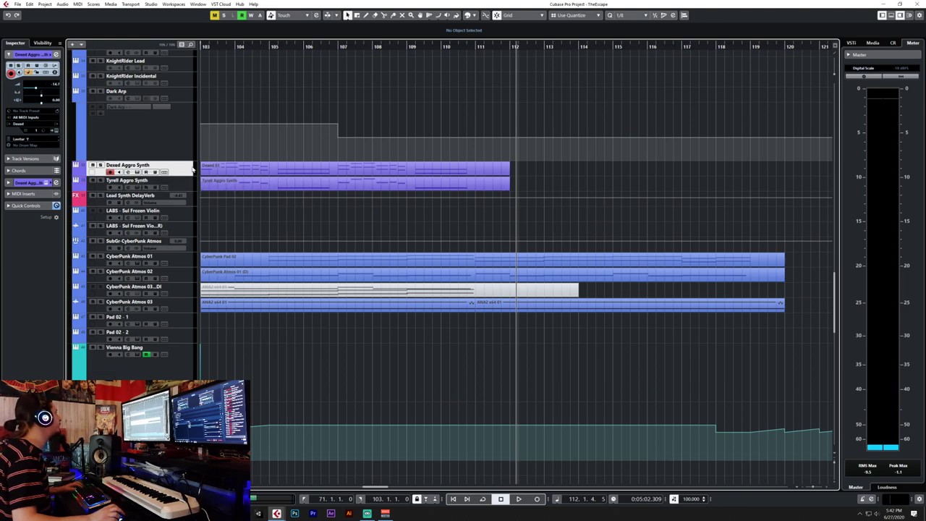
scroll(427, 210, down, 2)
scroll(427, 210, up, 3)
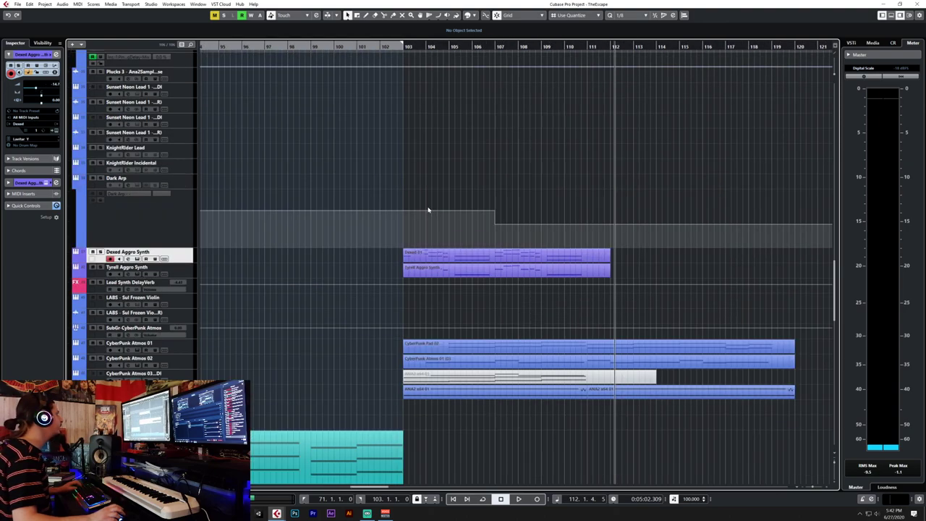
click(601, 259)
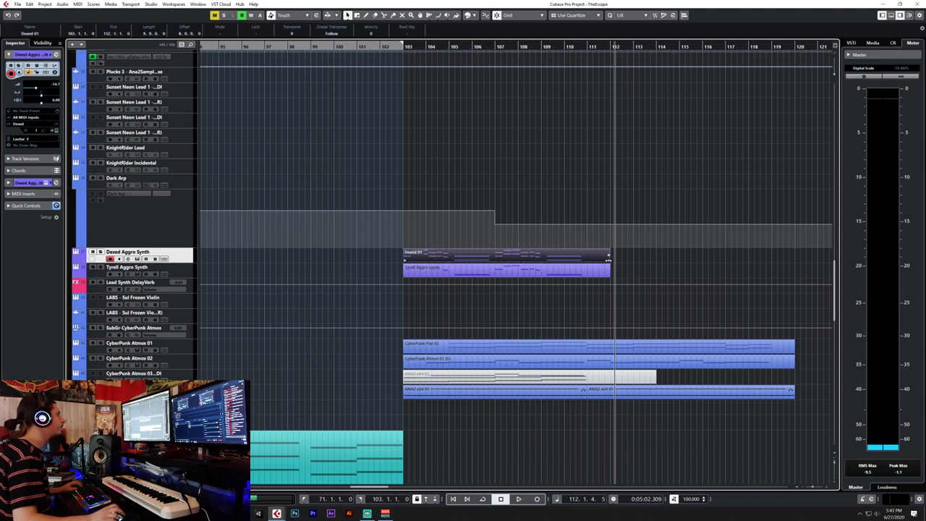
drag(609, 259, 585, 259)
click(598, 275)
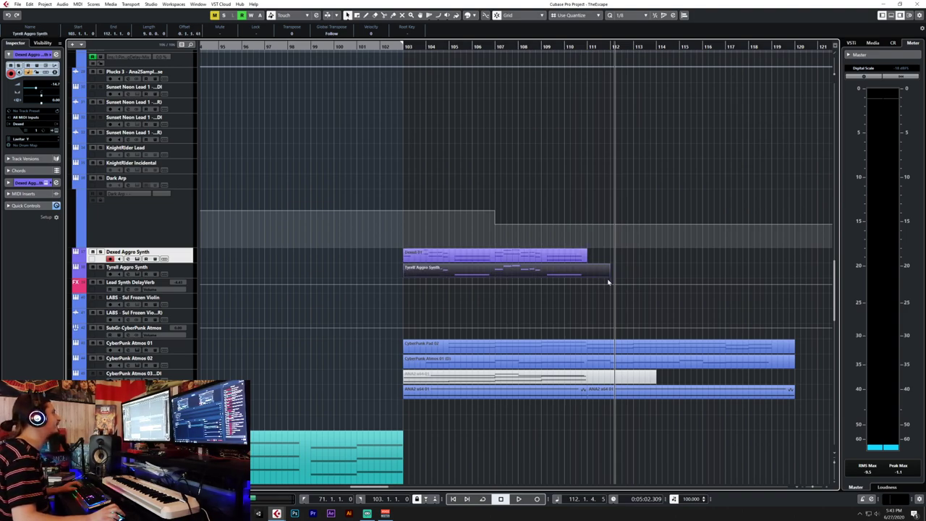
drag(608, 275, 587, 274)
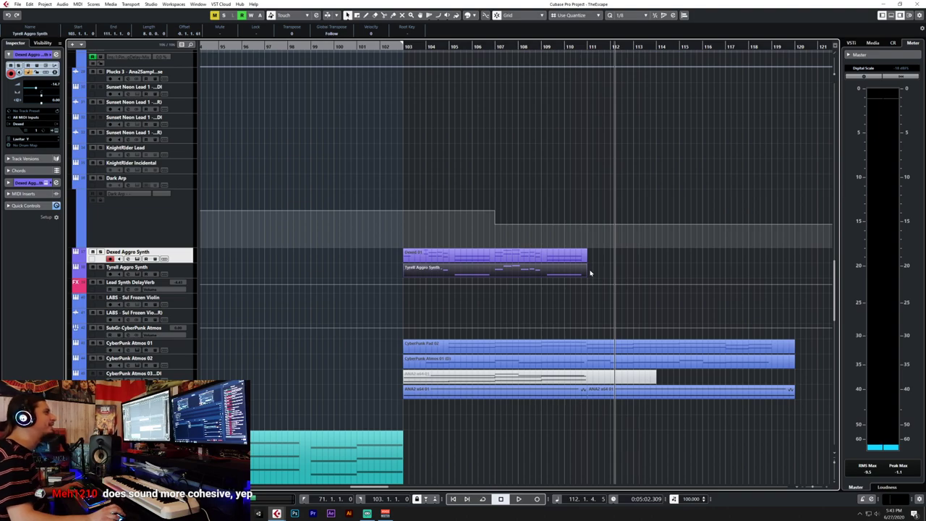
scroll(590, 273, up, 3)
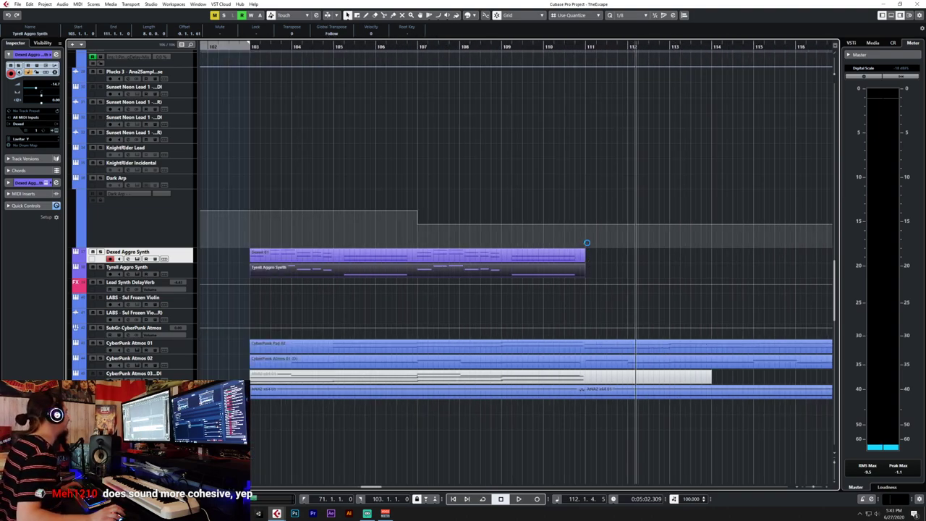
Place the playhead at the start of bar 110, just before the end of the aggro synth parts.
click(567, 46)
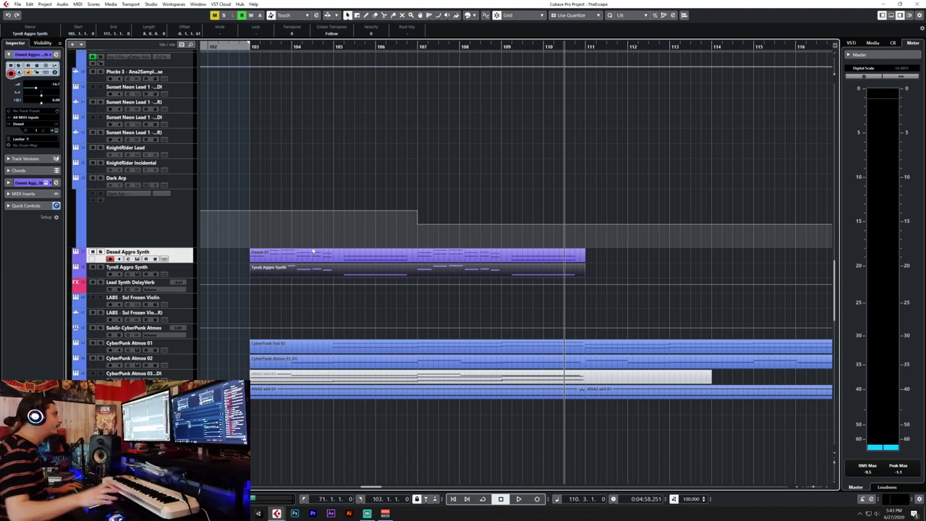
click(278, 269)
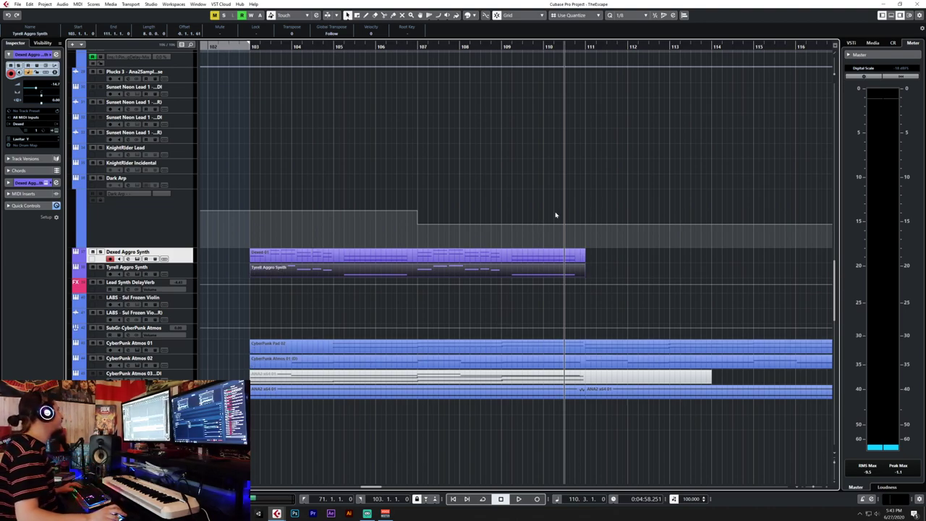
scroll(614, 200, right, 5)
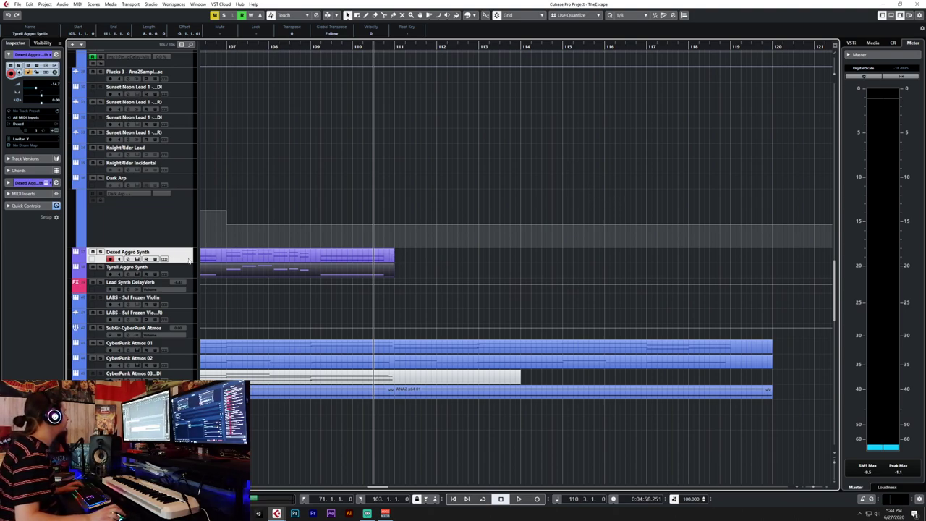
click(352, 46)
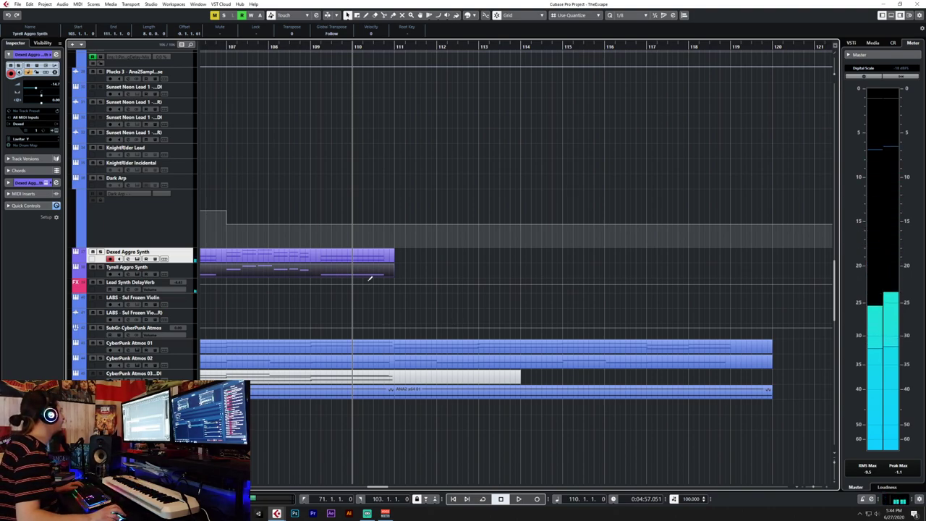
Draw an empty part on the Tyrell Aggro Synth track from bar 111 to bar 120 and open it for note editing.
click(179, 274)
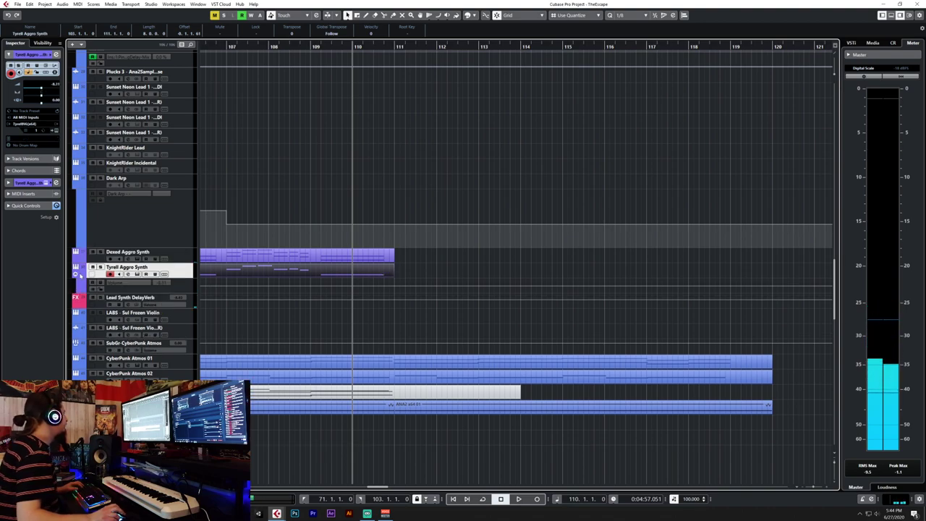
right_click(418, 276)
click(436, 275)
mouse_move(396, 270)
mouse_down()
mouse_move(781, 274)
mouse_move(772, 274)
mouse_up()
key(1)
double_click(652, 268)
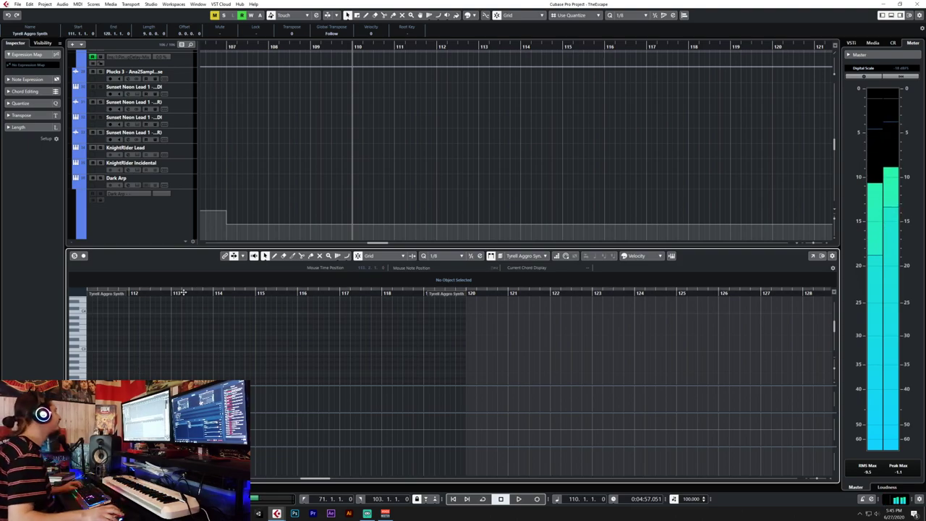
scroll(198, 316, left, 3)
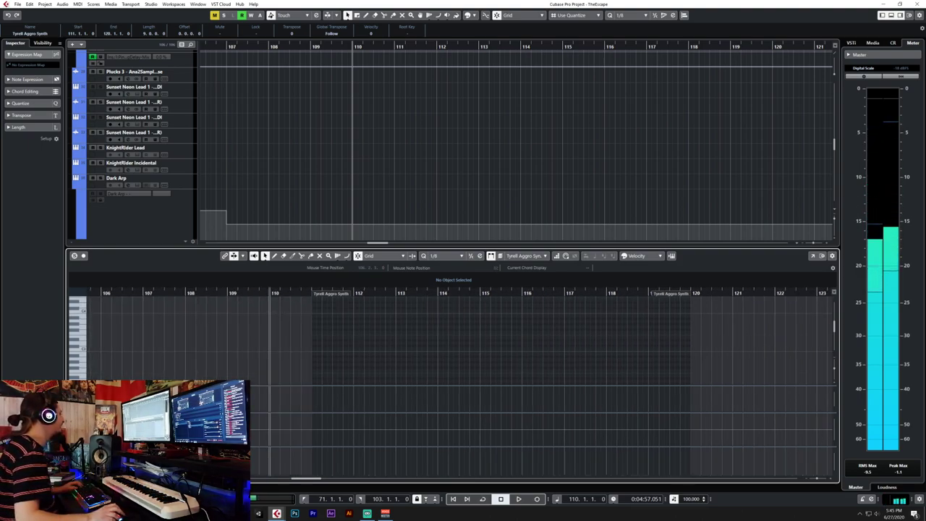
Set the note editor's quantize grid to 1/1 and audition pitches for the empty Tyrell part.
key(ctrl+e)
click(407, 271)
key(ctrl+e)
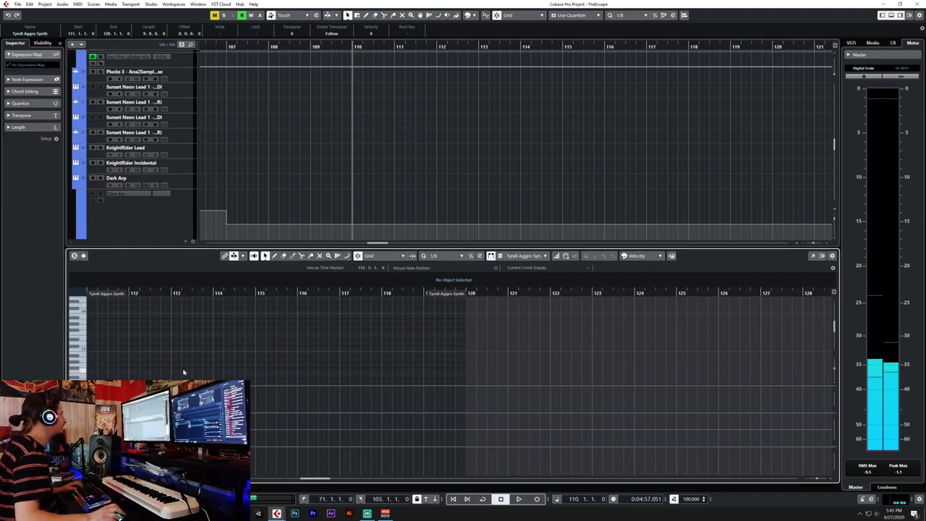
scroll(191, 365, left, 4)
click(434, 256)
click(445, 265)
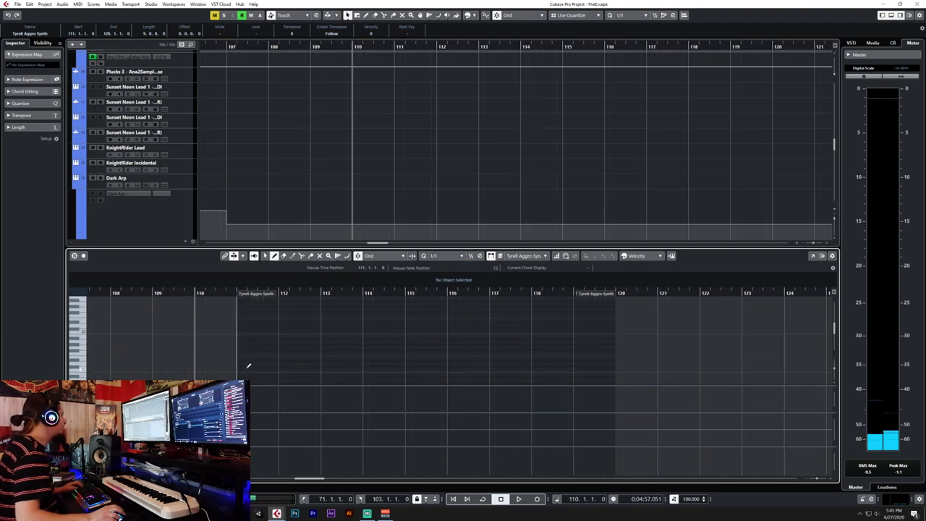
click(81, 306)
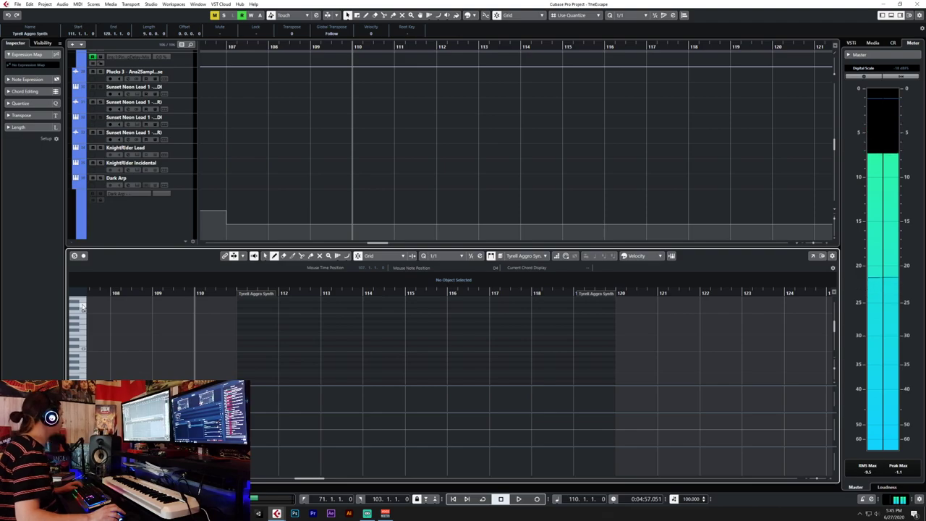
click(82, 345)
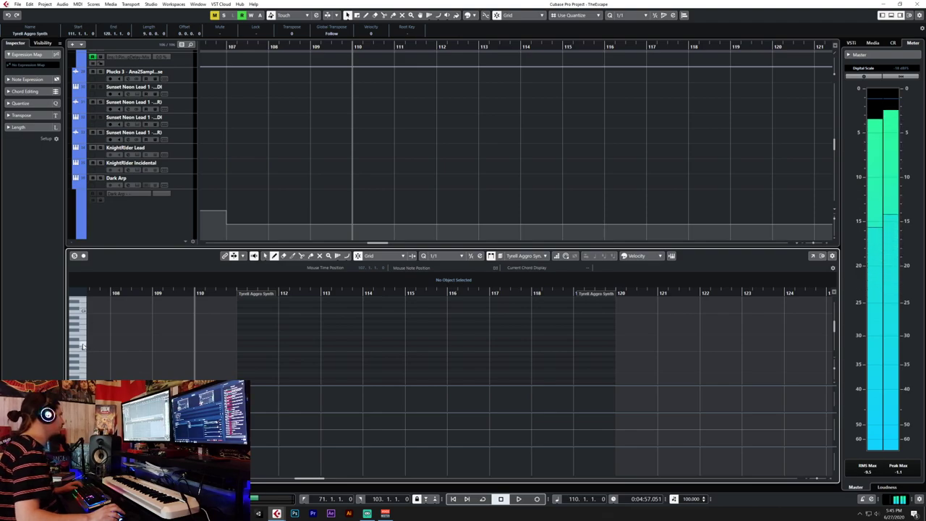
Draw four consecutive one-bar notes in bars 111 to 114: D4, D#4, A#3 and C4.
click(250, 321)
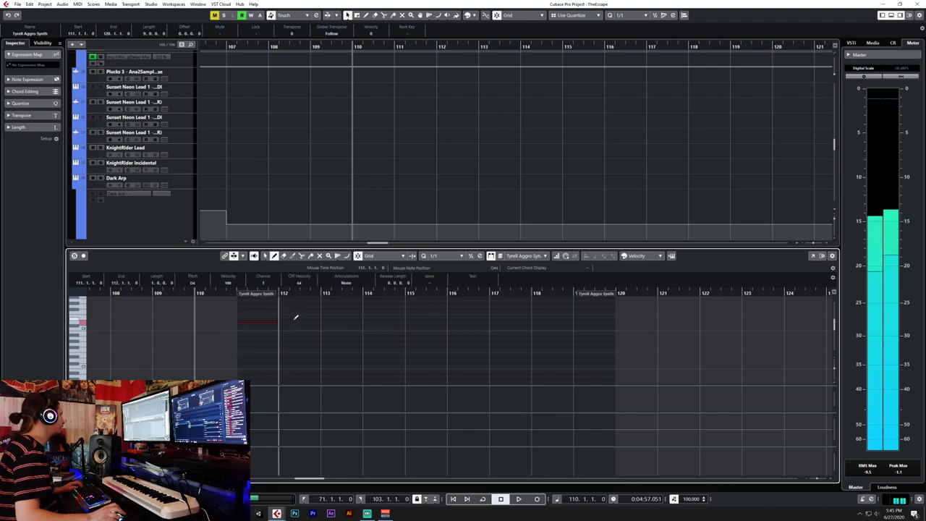
scroll(295, 316, up, 1)
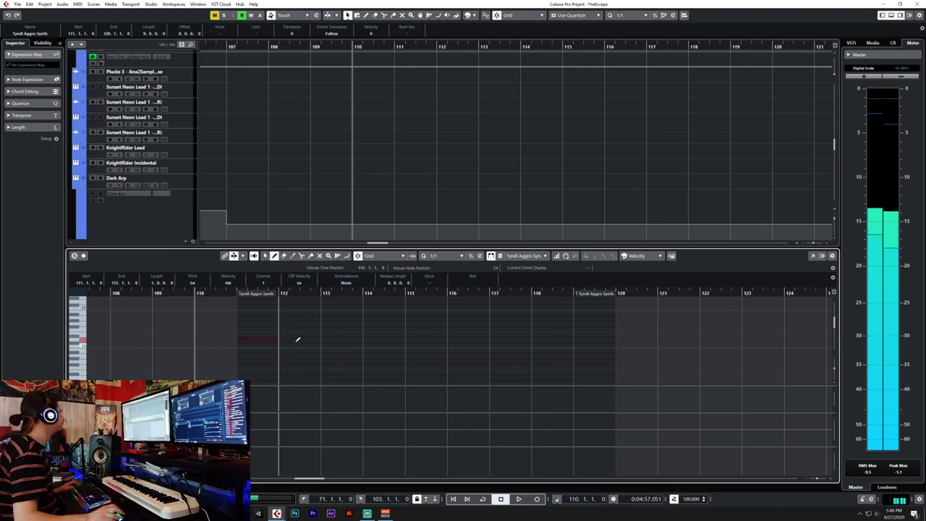
click(290, 336)
click(350, 351)
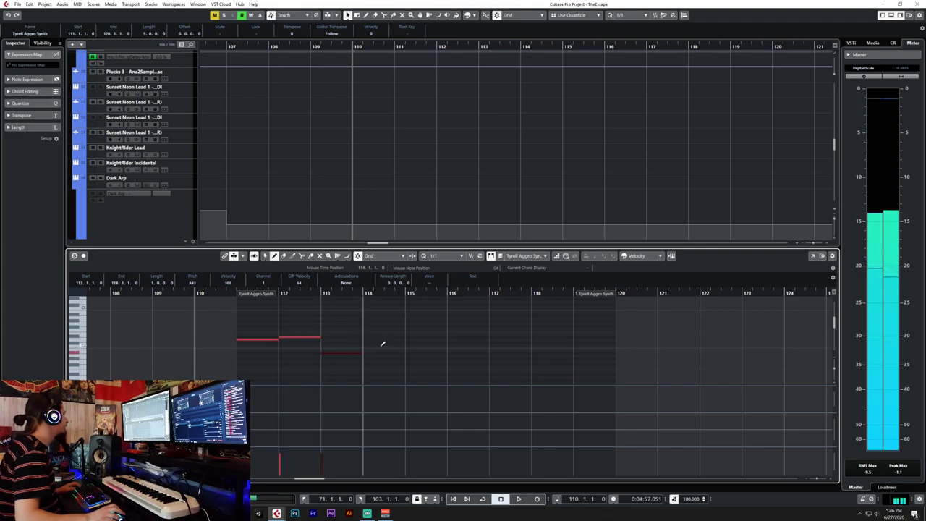
click(384, 344)
Try repeating the four-note phrase from bar 115, undo the copies, and lower the bar 111 note to C4.
key(1)
click(407, 293)
key(ctrl+d)
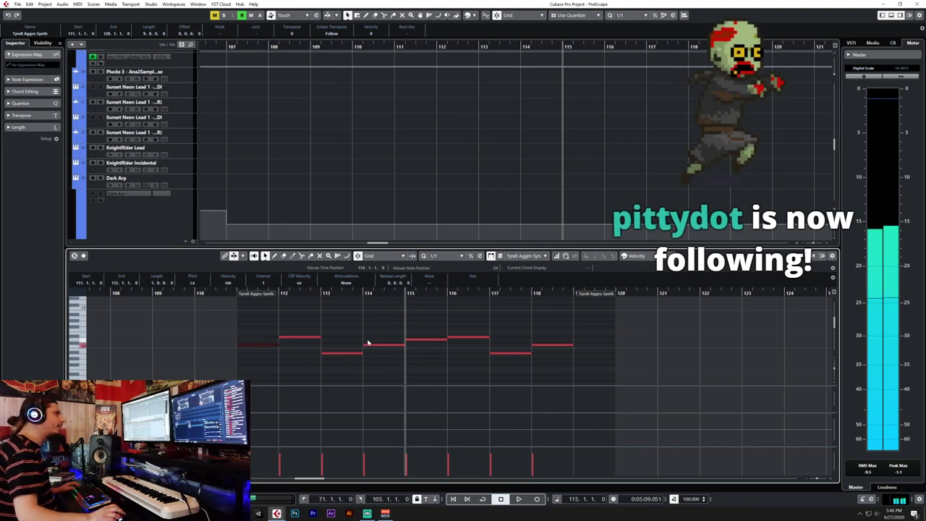
key(ctrl+z)
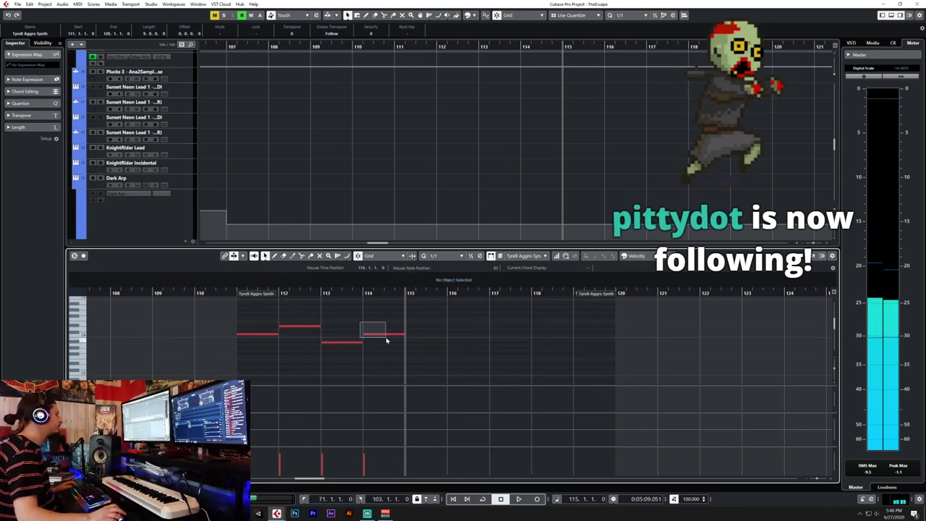
click(384, 334)
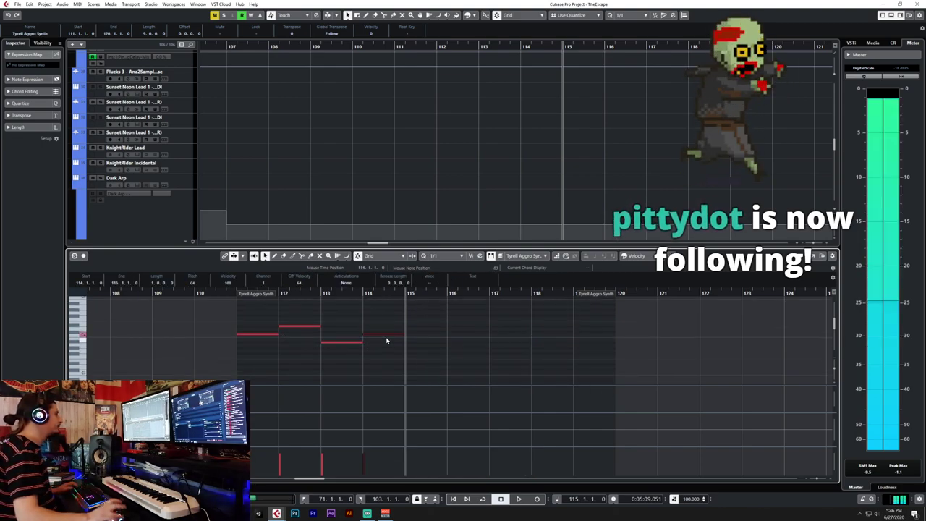
Raise the bar 113 note to D4 and duplicate the four-note phrase into bars 115 to 118.
click(346, 343)
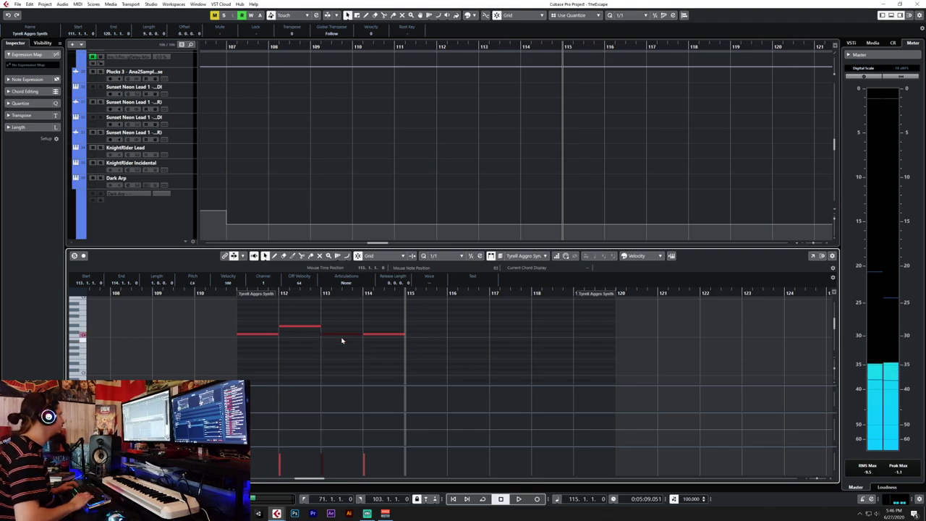
drag(261, 314, 418, 317)
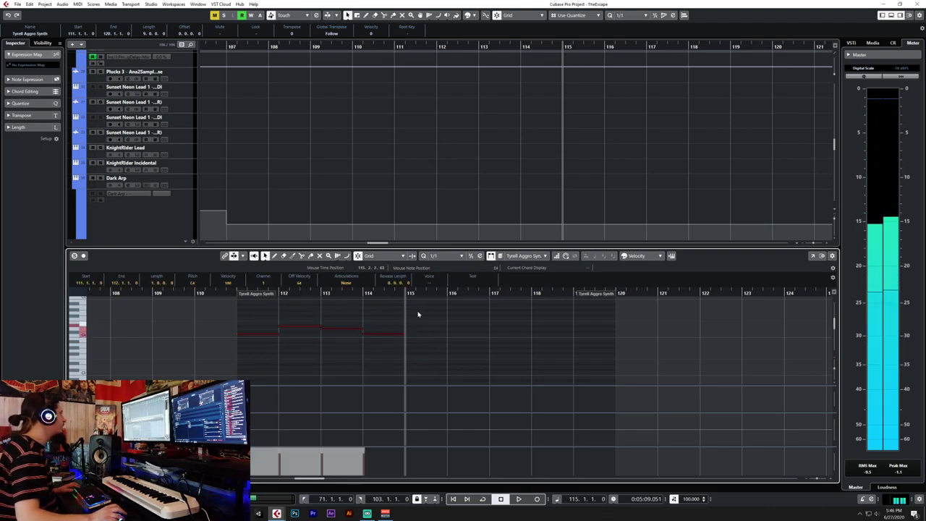
key(ctrl+d)
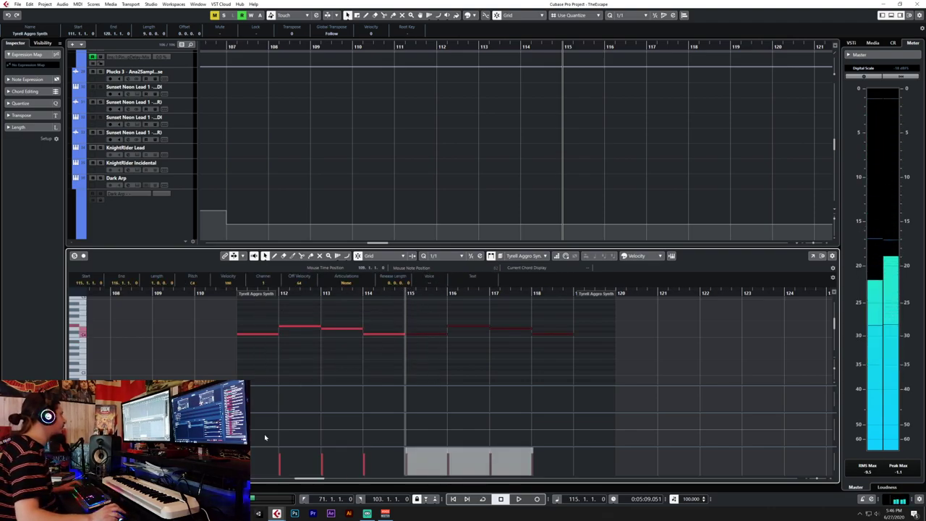
Close the note editor and play the arrangement from bar 109 into the new Tyrell part.
key(ctrl+e)
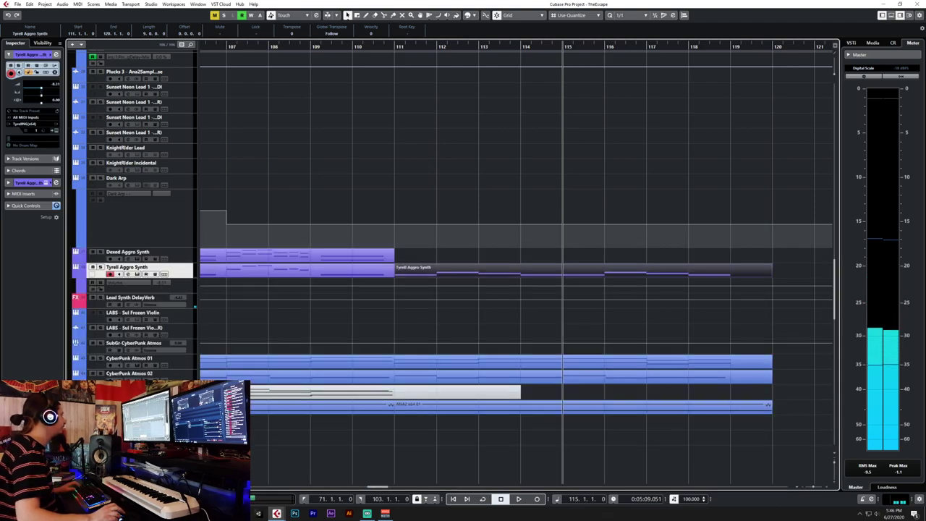
click(325, 47)
key(space)
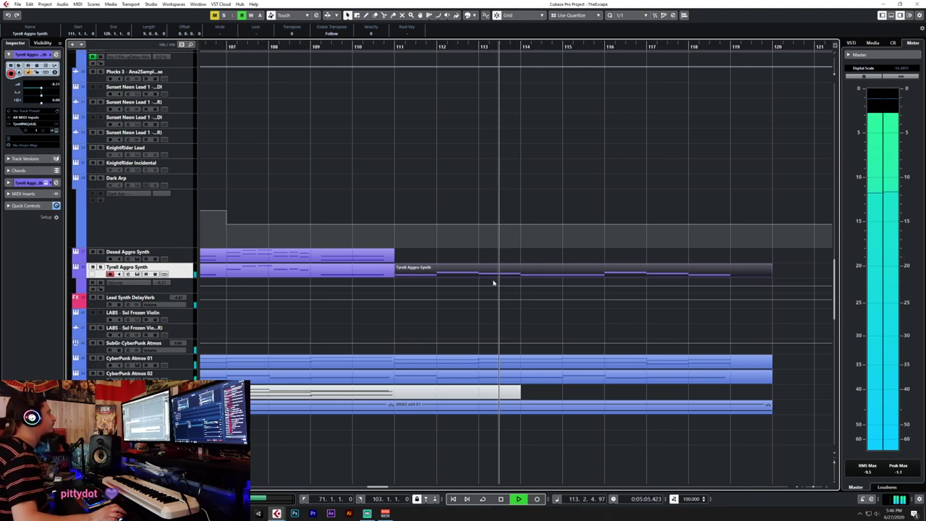
Lower the new Tyrell part's bar 114 note to A#3 and delete the copied notes in bars 115 to 118.
double_click(550, 274)
key(space)
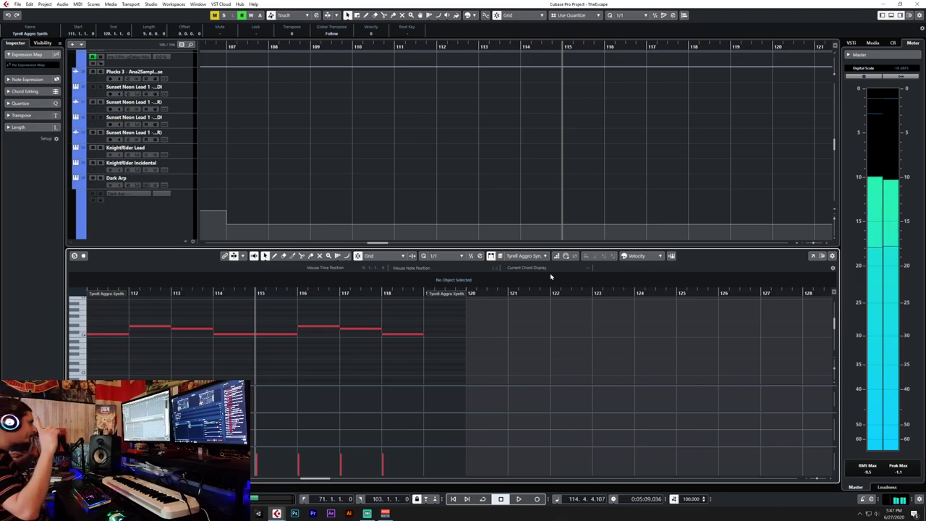
click(236, 337)
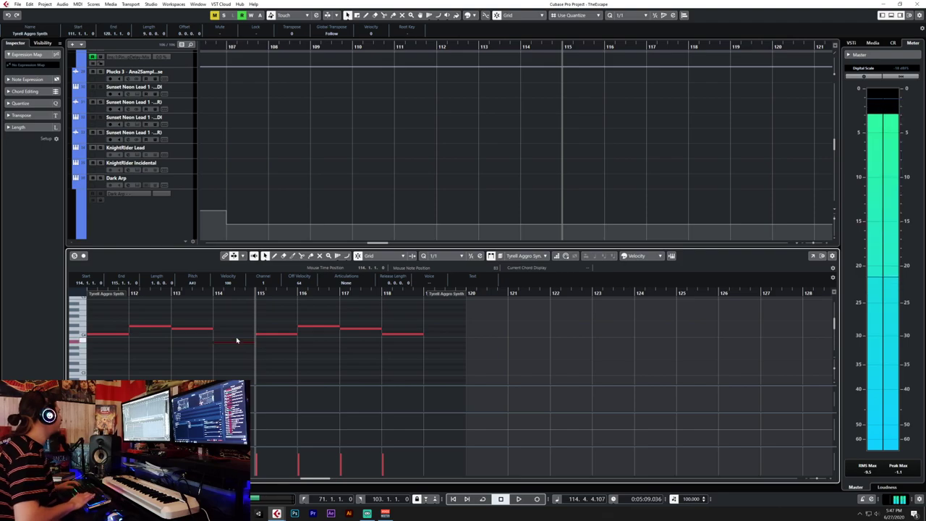
drag(290, 306, 424, 356)
key(Delete)
With a 1/8 grid, shorten the bar 111 note by an eighth and shift the three following notes an eighth earlier.
drag(273, 318, 114, 381)
scroll(232, 340, left, 3)
click(455, 256)
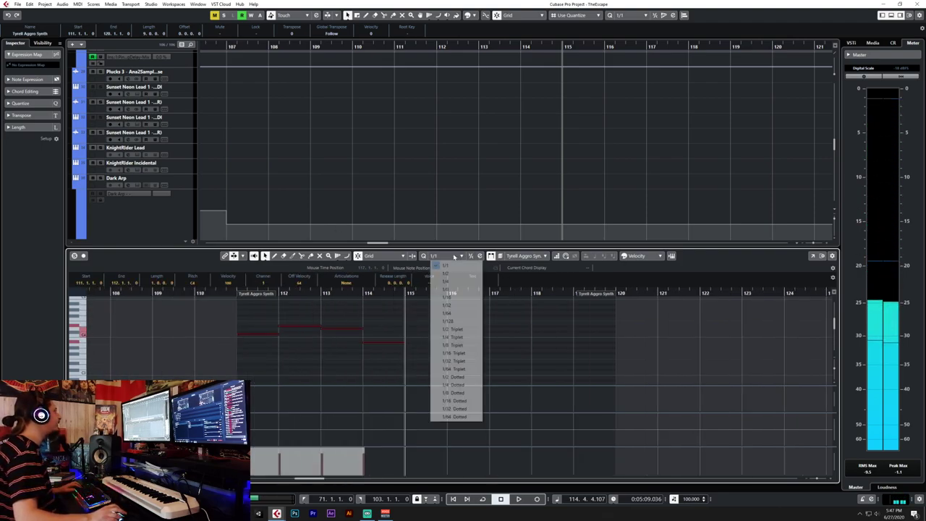
click(447, 289)
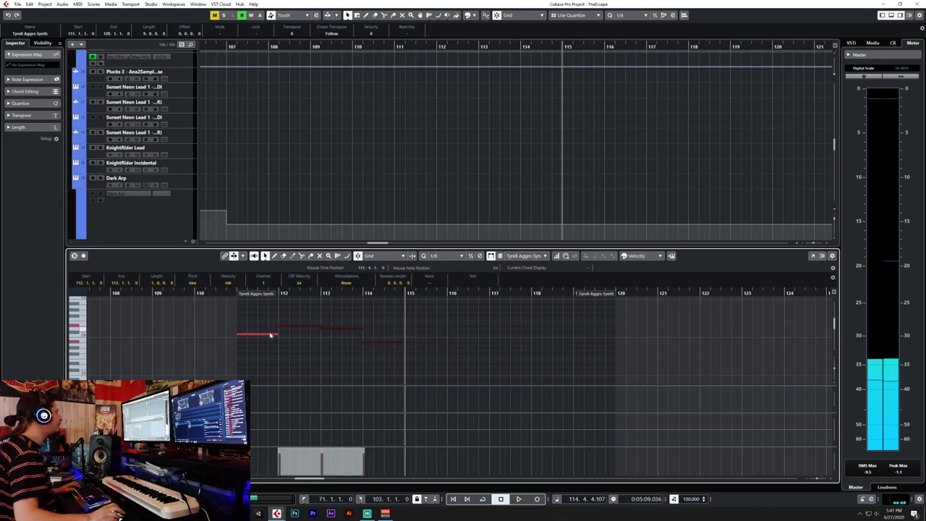
drag(276, 334, 274, 334)
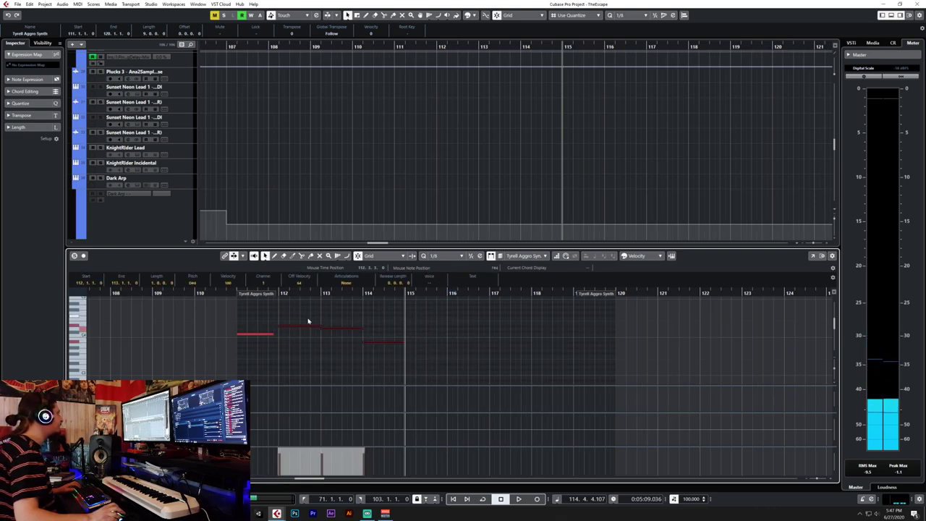
click(299, 327)
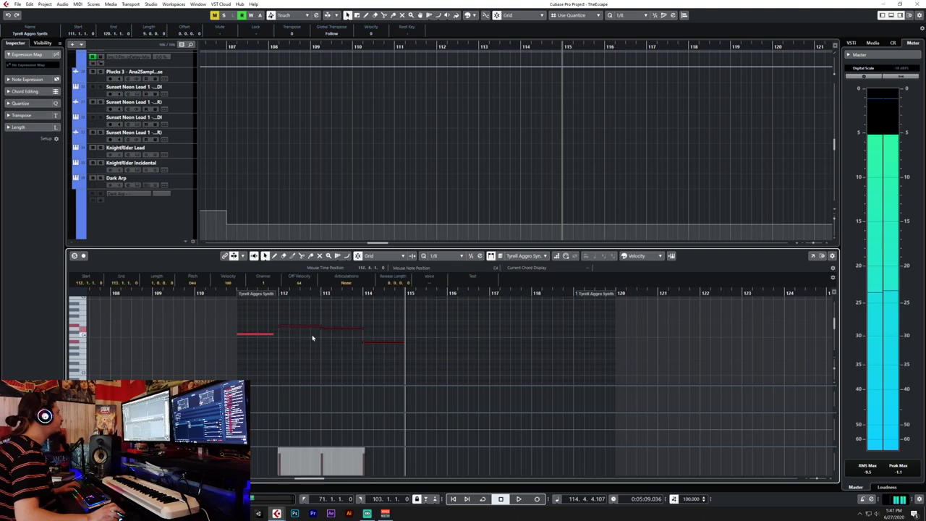
drag(300, 320, 355, 325)
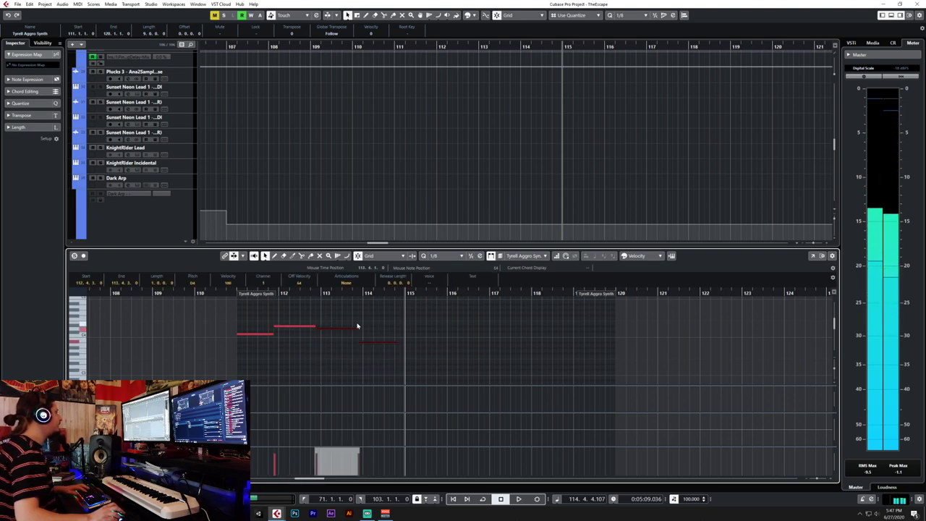
Extend the last note to bar 115, repeat the whole four-note phrase from there, and close the note editor.
click(382, 316)
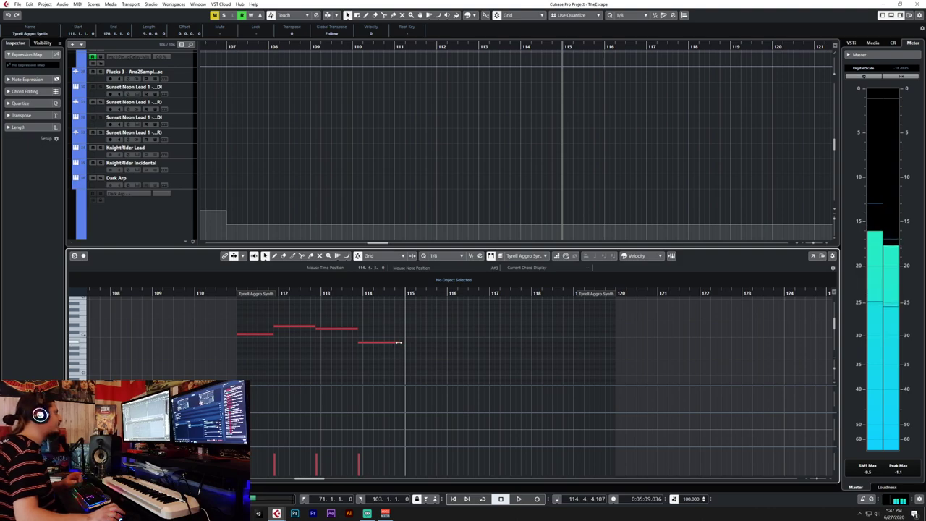
key(ctrl+a)
click(411, 294)
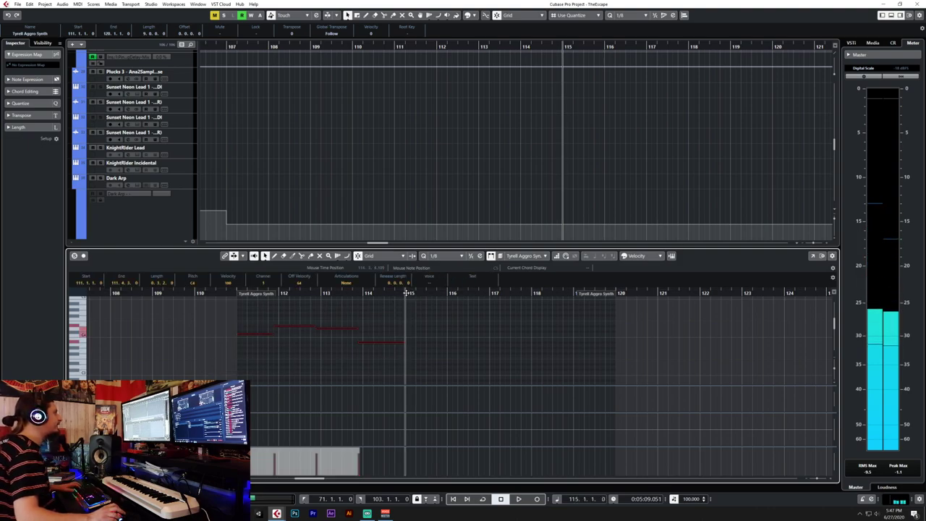
key(ctrl+v)
key(ctrl+e)
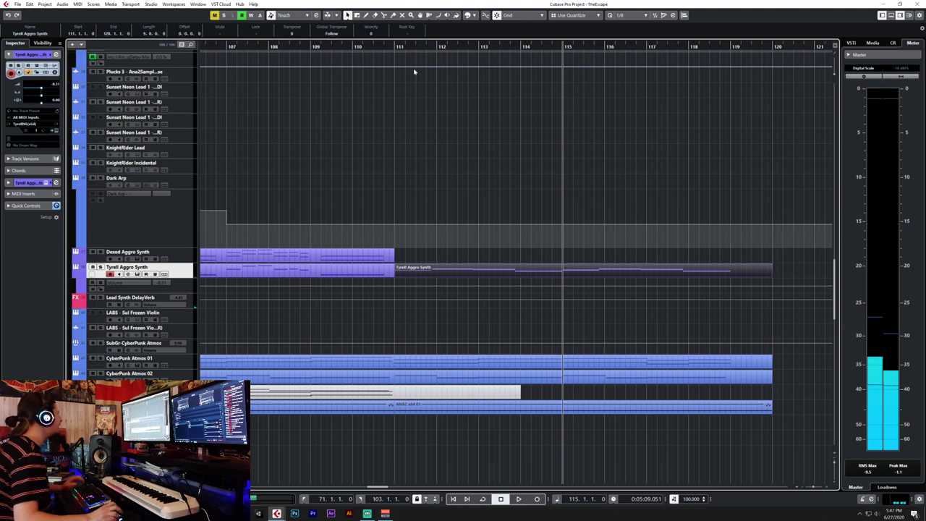
Play the arrangement from the middle of bar 110 through the reworked Tyrell part to bar 119.
click(381, 46)
key(space)
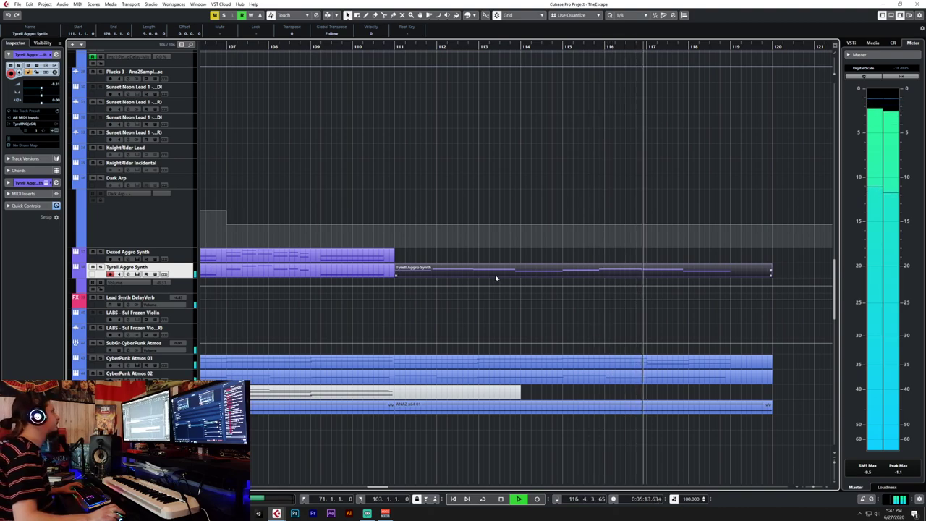
scroll(495, 278, down, 5)
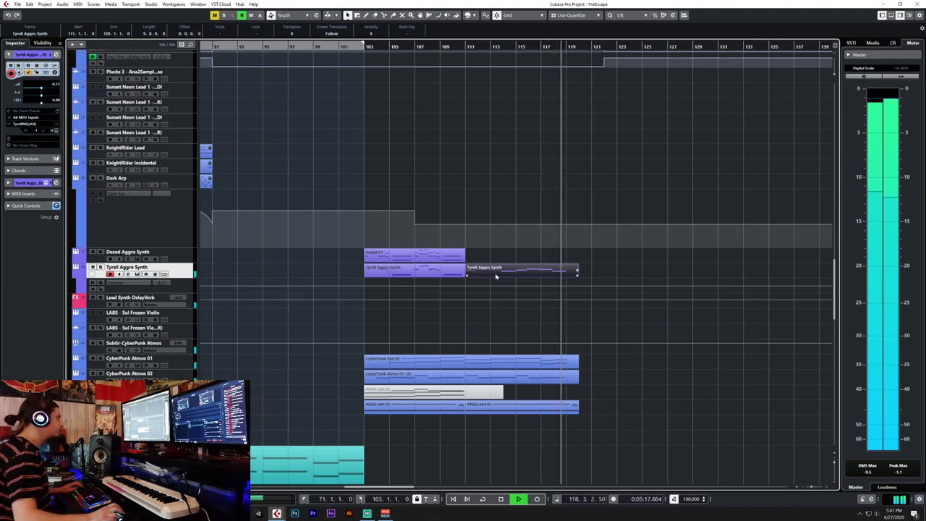
key(space)
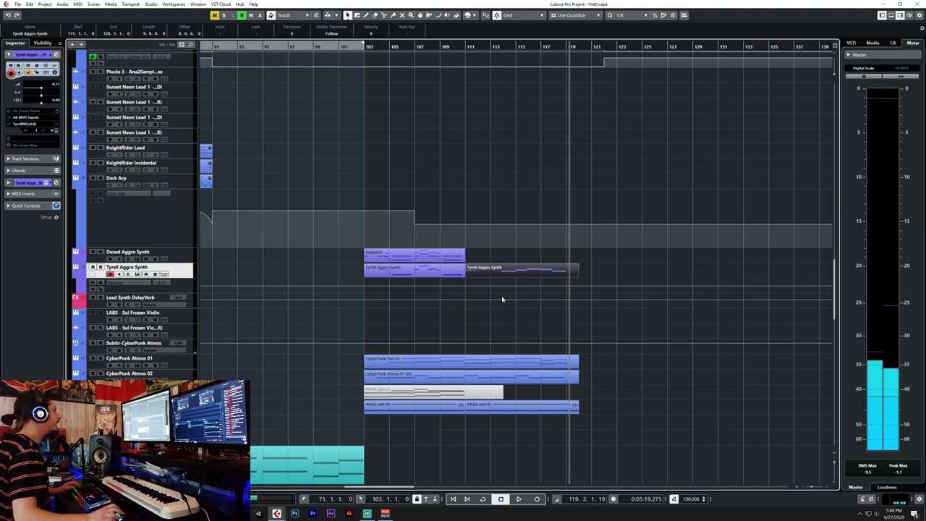
With the Tyrell Aggro Synth volume lane selected, set the project grid to 1/1 and place the playhead at bar 110.
scroll(502, 298, up, 4)
scroll(502, 299, down, 2)
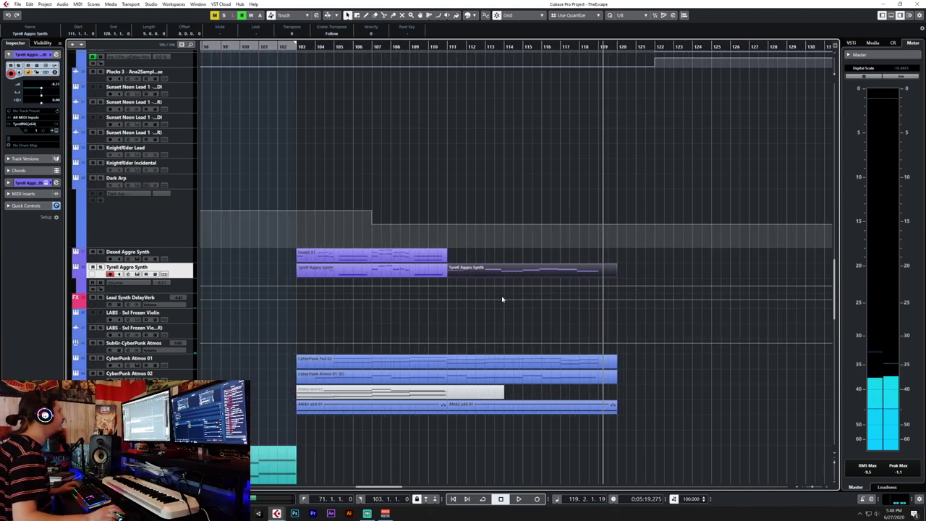
click(175, 289)
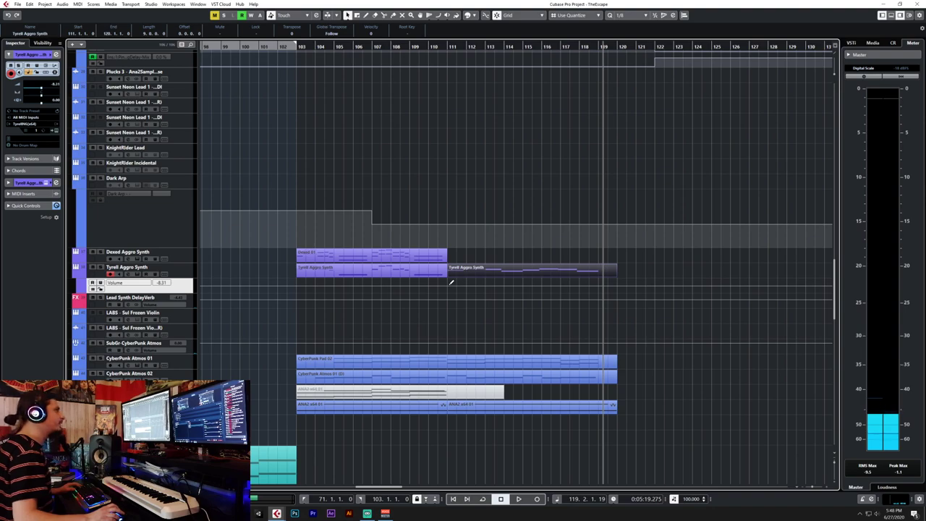
scroll(451, 283, up, 5)
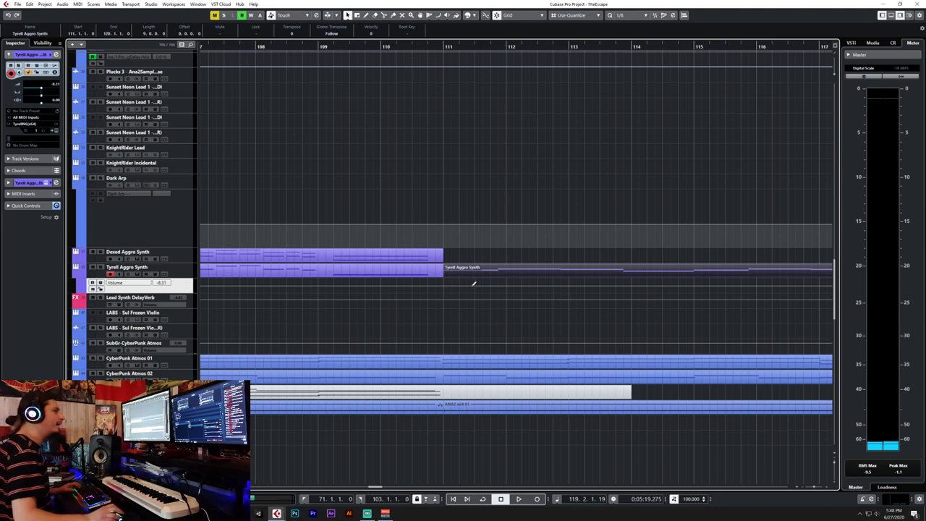
click(630, 17)
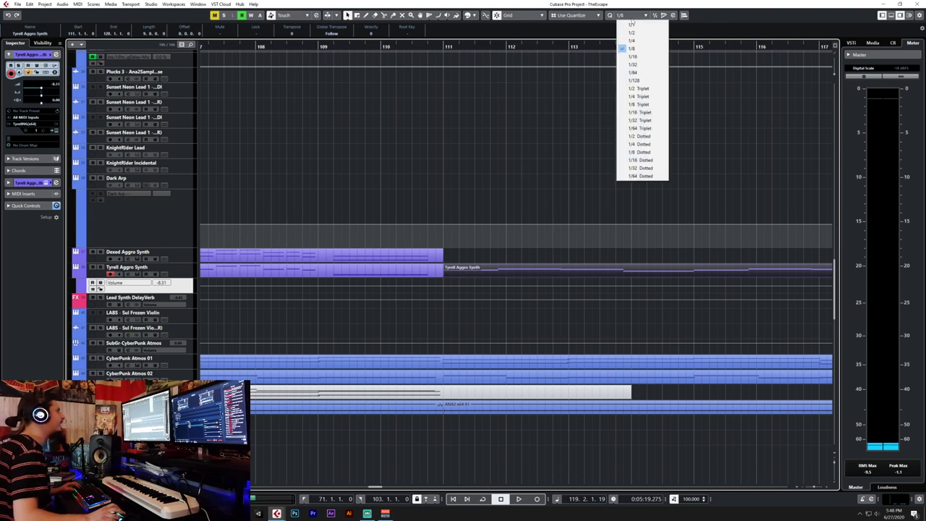
click(632, 25)
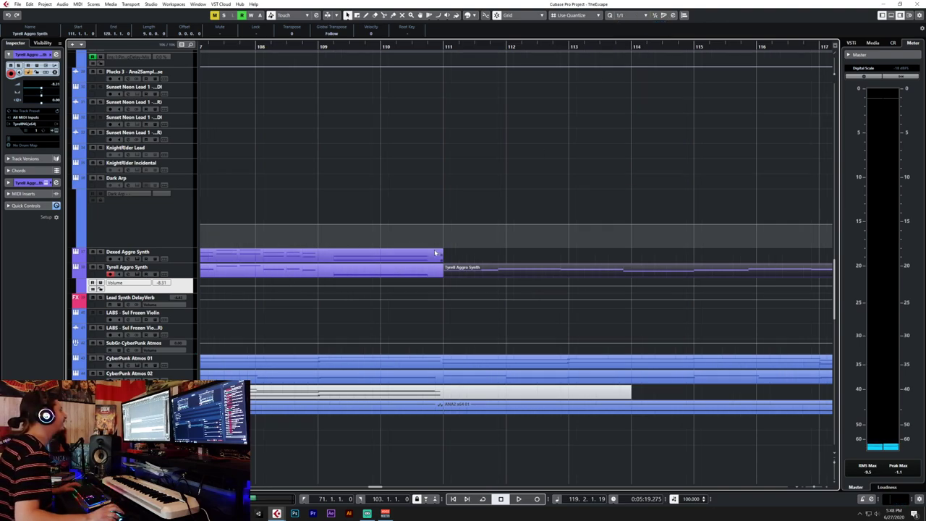
scroll(430, 247, down, 5)
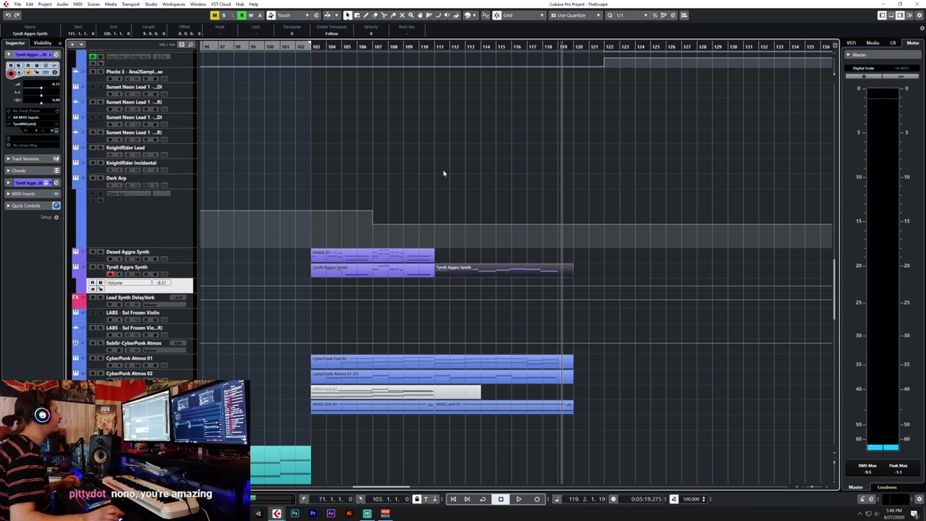
click(418, 47)
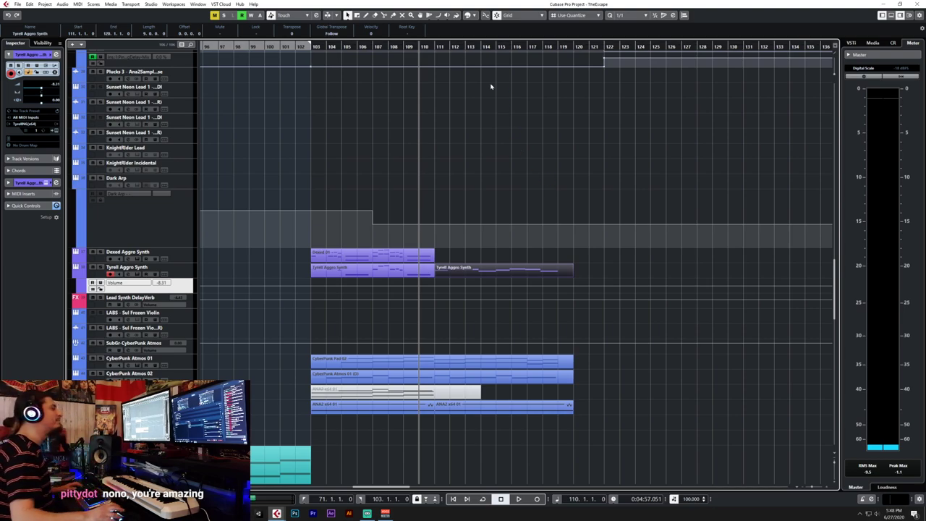
Select the Tyrell Aggro Synth track and play the full arrangement from bar 110 to bar 116.
click(450, 270)
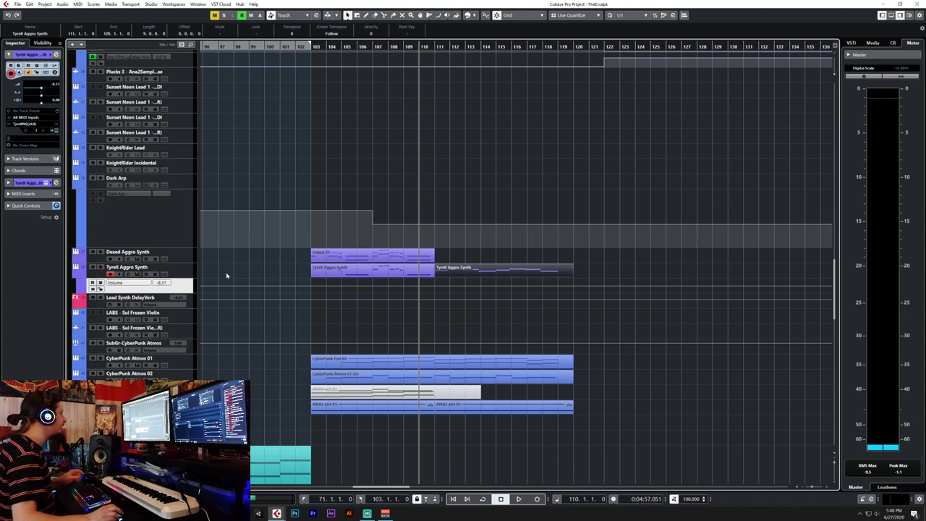
click(180, 275)
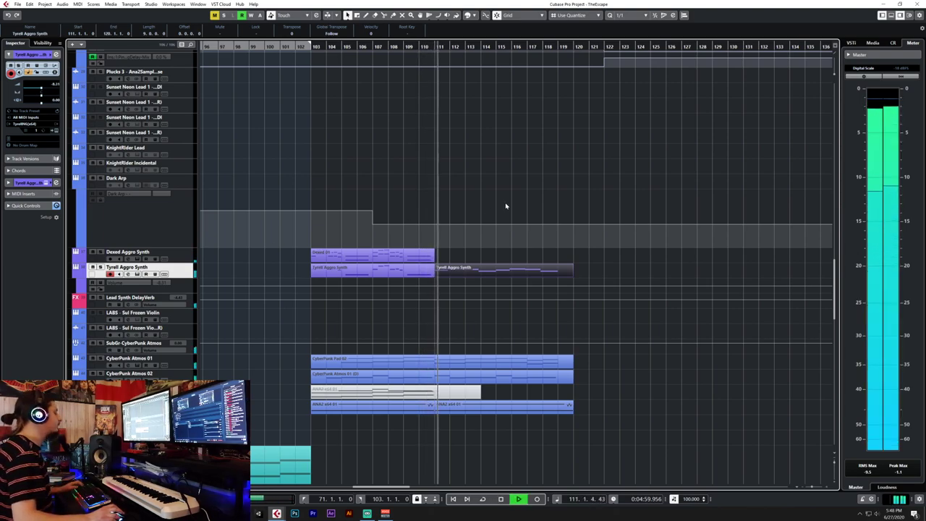
scroll(505, 204, up, 15)
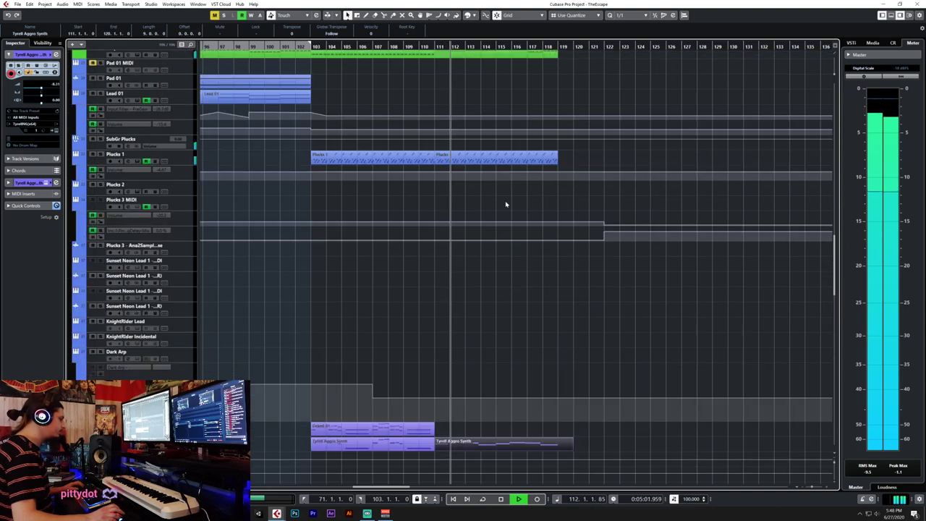
scroll(505, 204, down, 12)
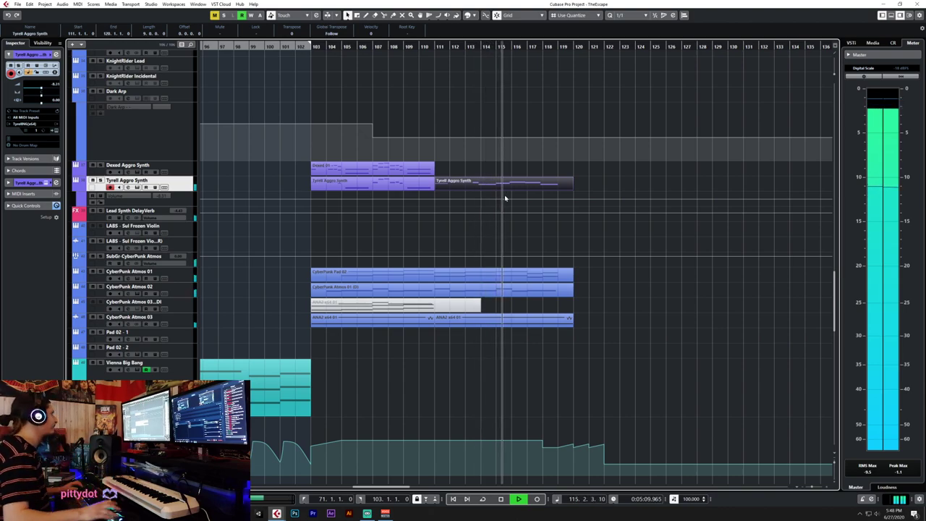
key(space)
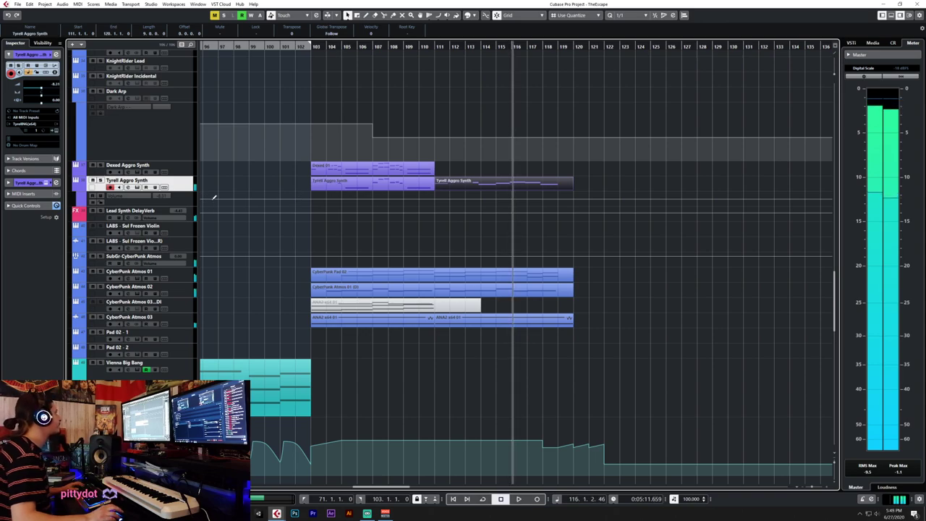
Insert GLFO in the second slot of the Tyrell Aggro Synth channel, reduce its amplitude depth and use a triangle wave.
key(F3)
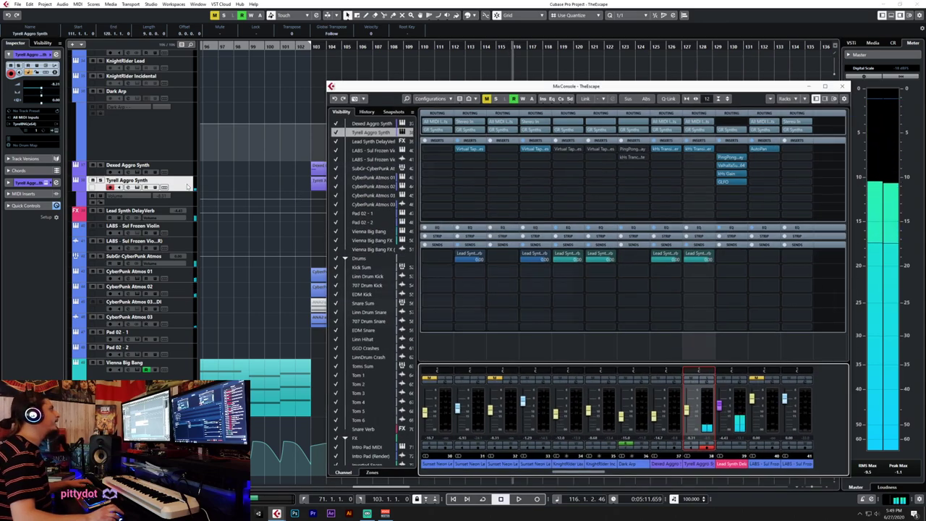
click(707, 155)
text(glfo)
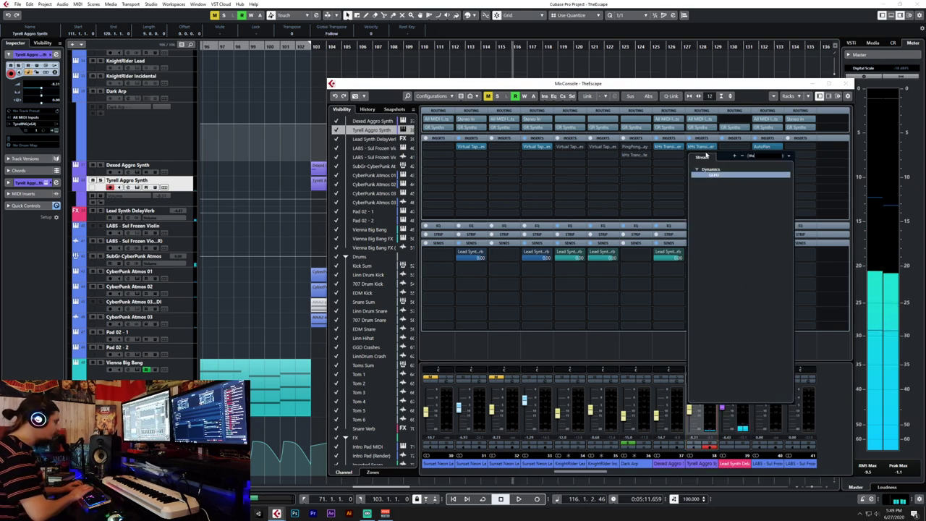
key(Return)
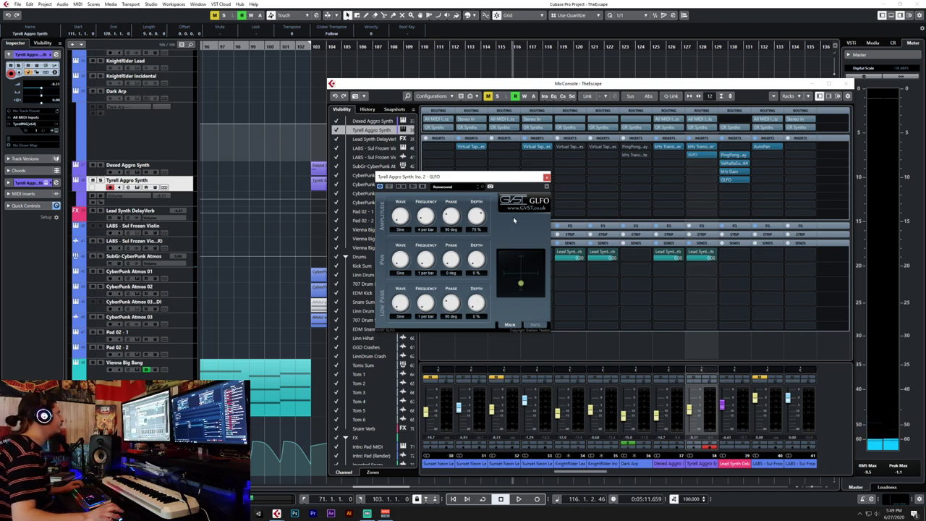
drag(476, 216, 479, 227)
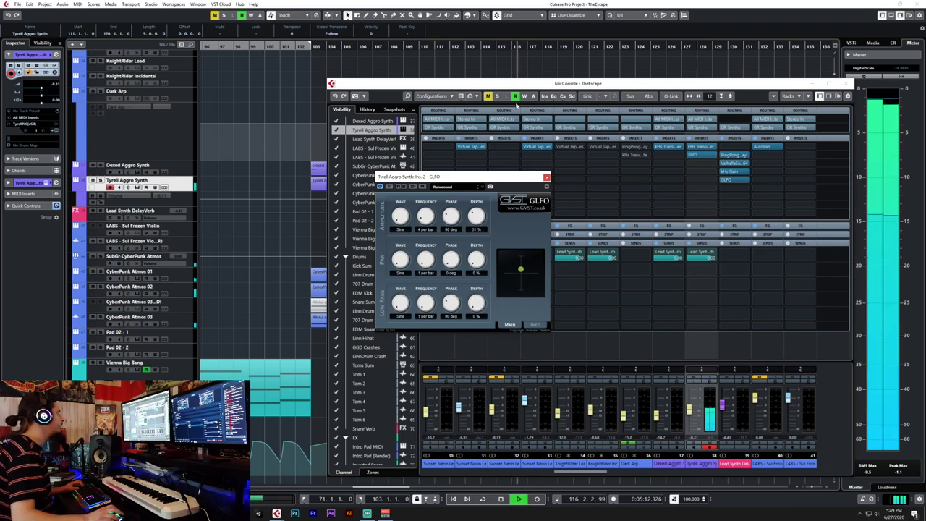
drag(401, 219, 403, 215)
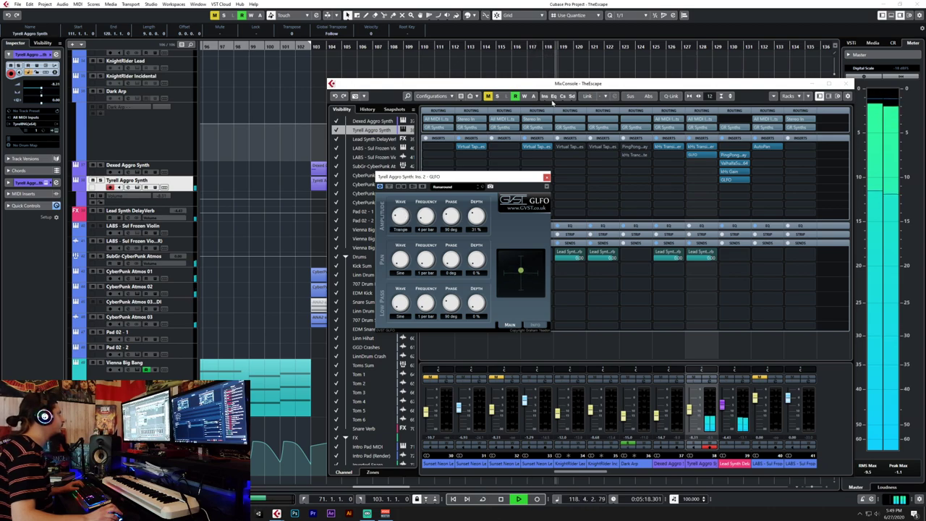
Solo the Tyrell Aggro Synth track and play it from bar 111 with the mixer out of view.
click(502, 79)
key(space)
drag(502, 78, 616, 254)
key(F3)
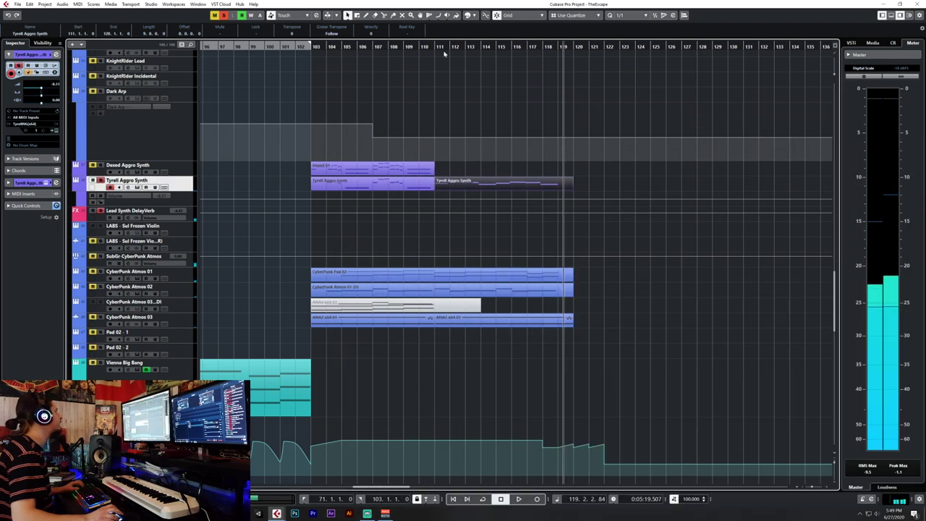
click(436, 46)
key(space)
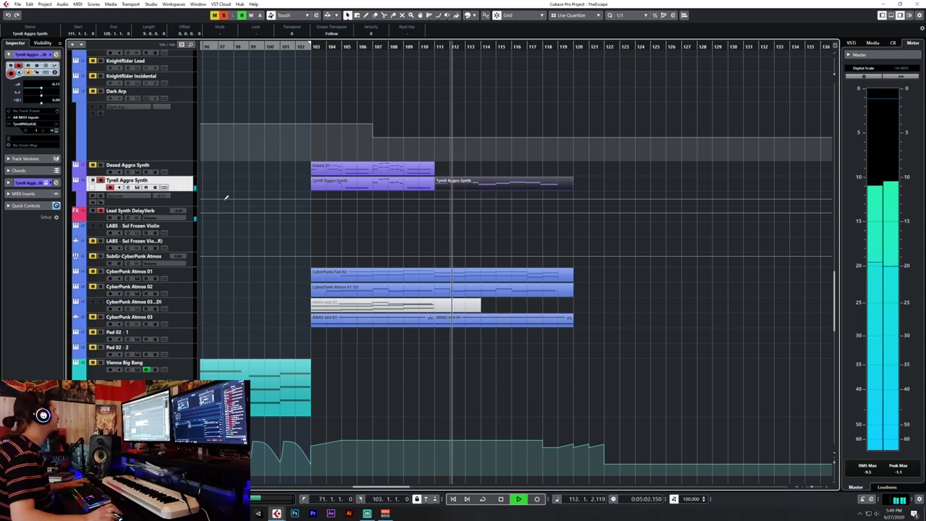
Reopen the Tyrell Aggro Synth's GLFO, set its amplitude phase to 0 degrees and raise the depth to about 78%.
key(F3)
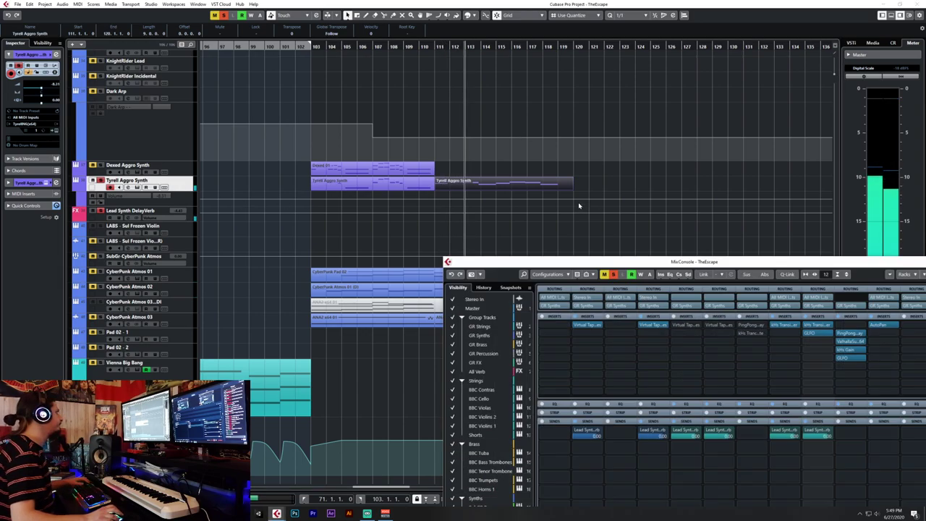
drag(723, 263, 572, 87)
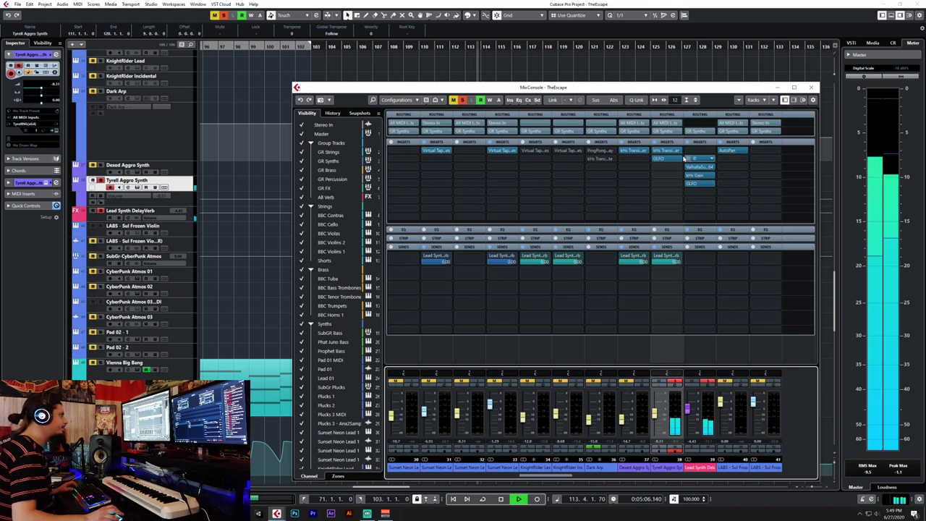
click(662, 159)
drag(478, 212, 504, 127)
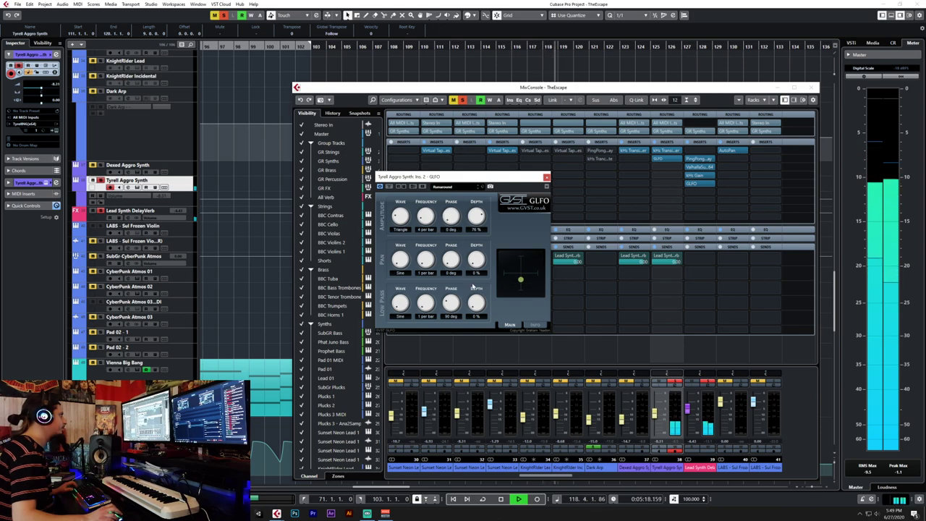
Try faster amplitude rates in GLFO, return to 4 per bar, close the plug-in and hear it unsoloed up to bar 118.
key(space)
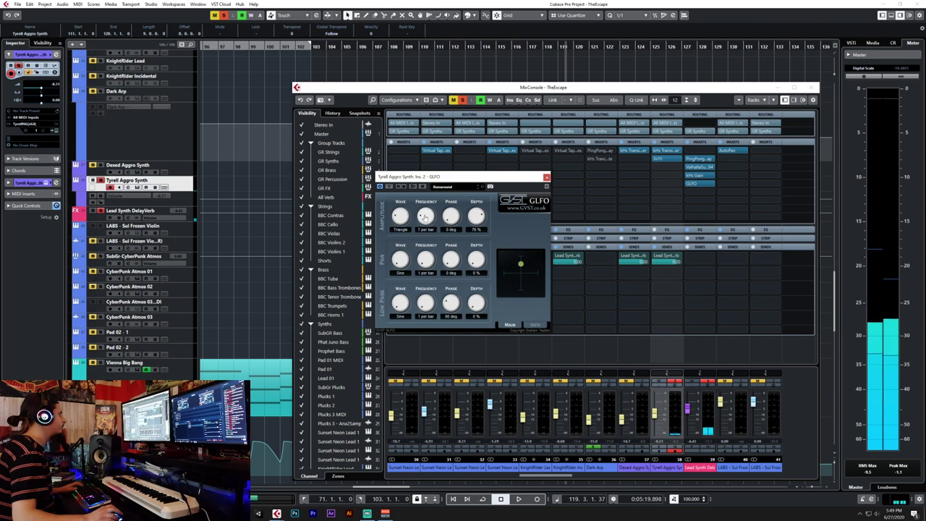
key(space)
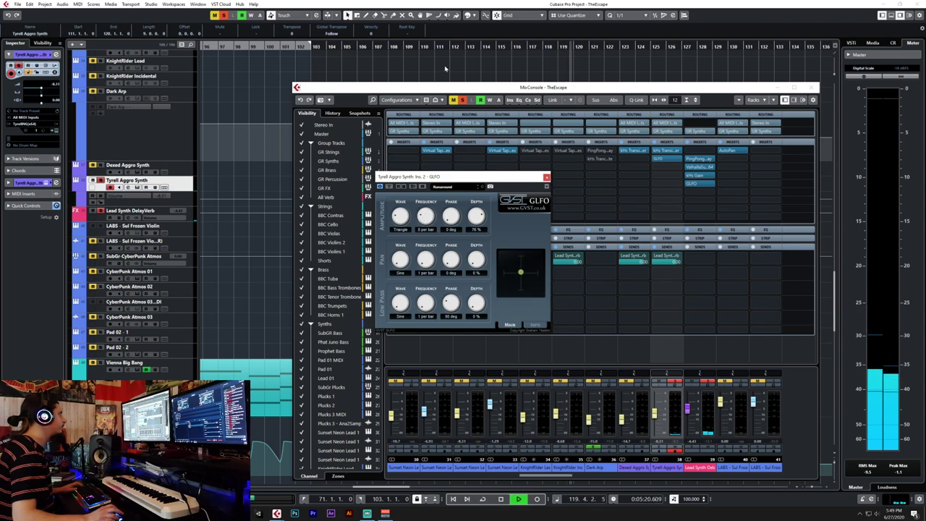
key(F3)
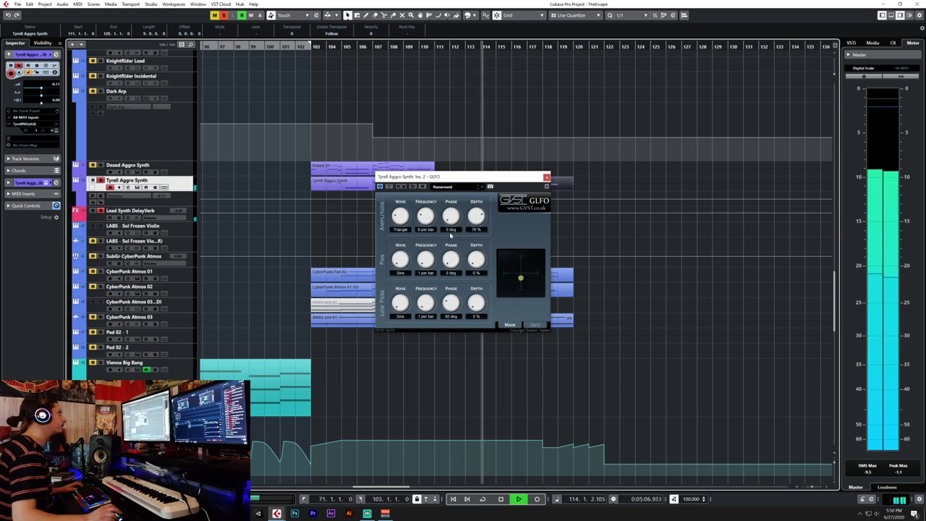
scroll(425, 221, up, 3)
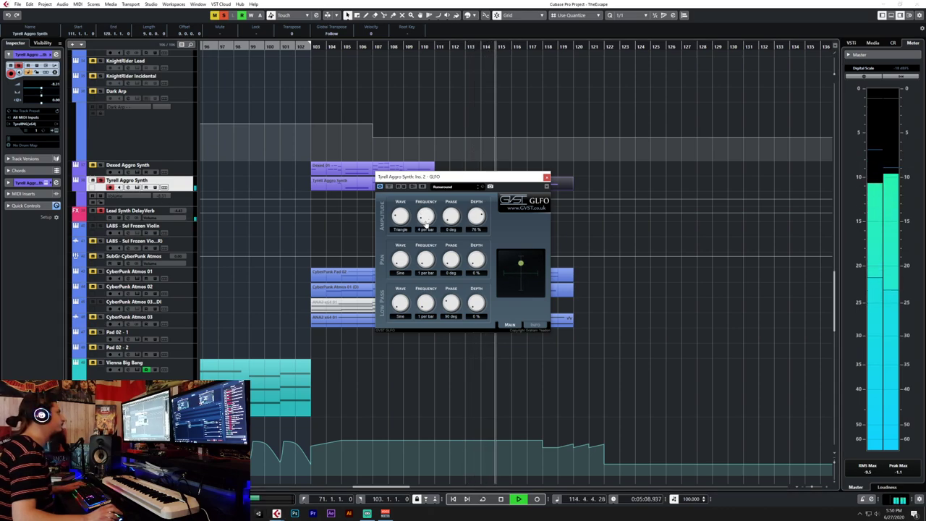
click(547, 177)
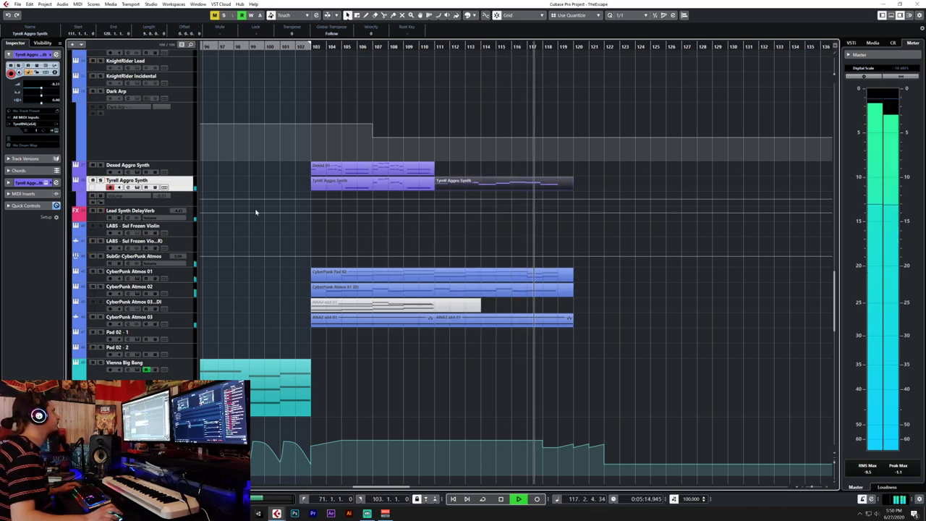
key(space)
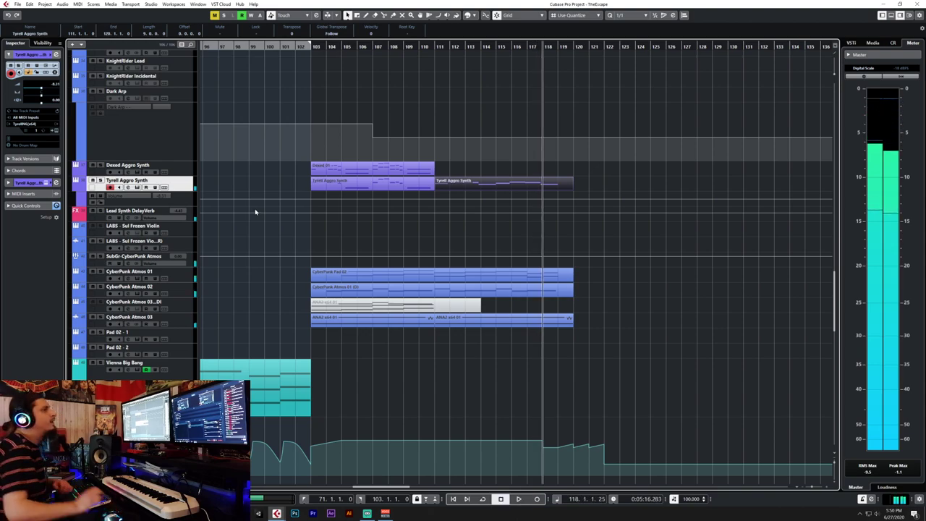
Remove GLFO from the Tyrell Aggro Synth channel's inserts and close the mixer.
key(F3)
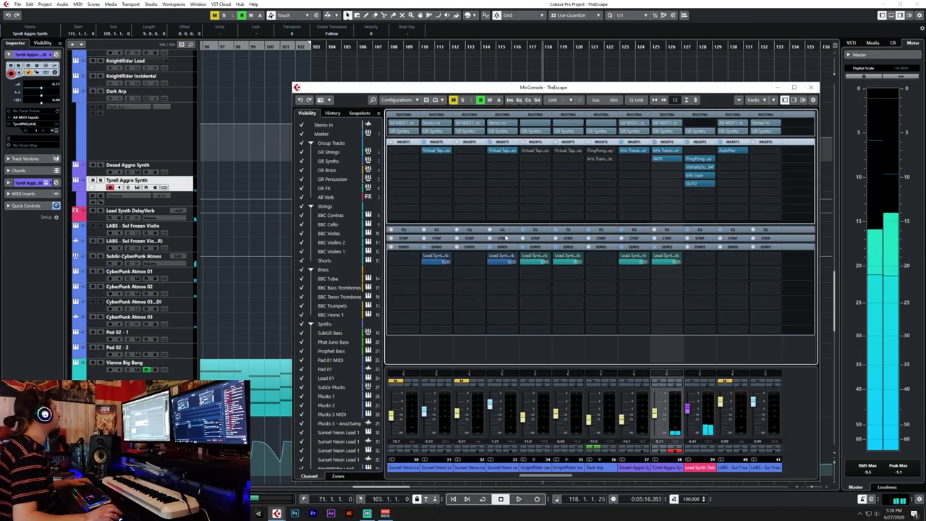
click(677, 158)
click(676, 168)
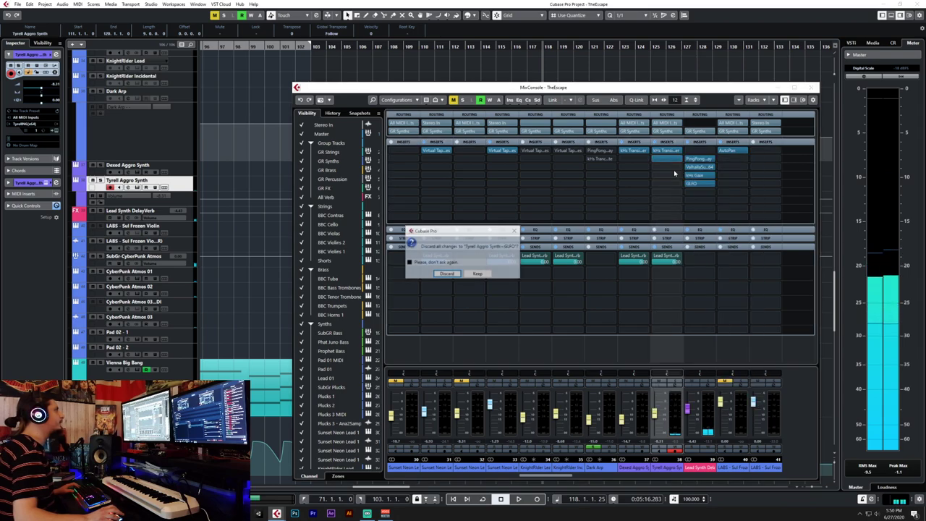
click(481, 274)
key(F3)
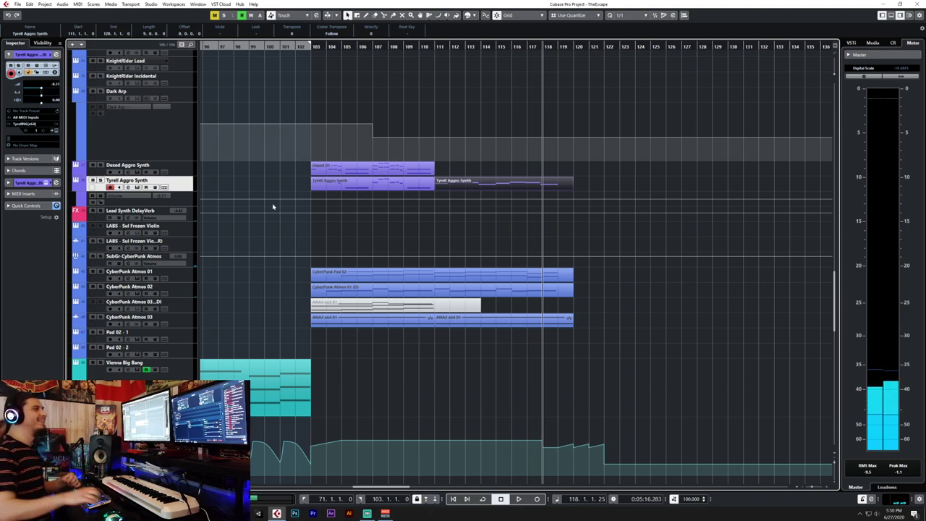
Add one Retrologue instrument track below Tyrell Aggro Synth, with its output routed to GR Synths.
right_click(169, 181)
mouse_move(217, 182)
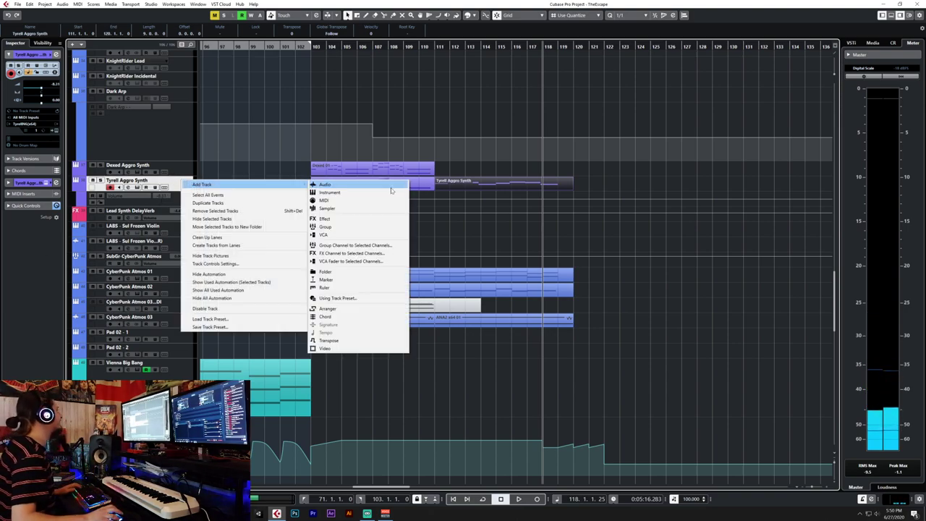
click(351, 192)
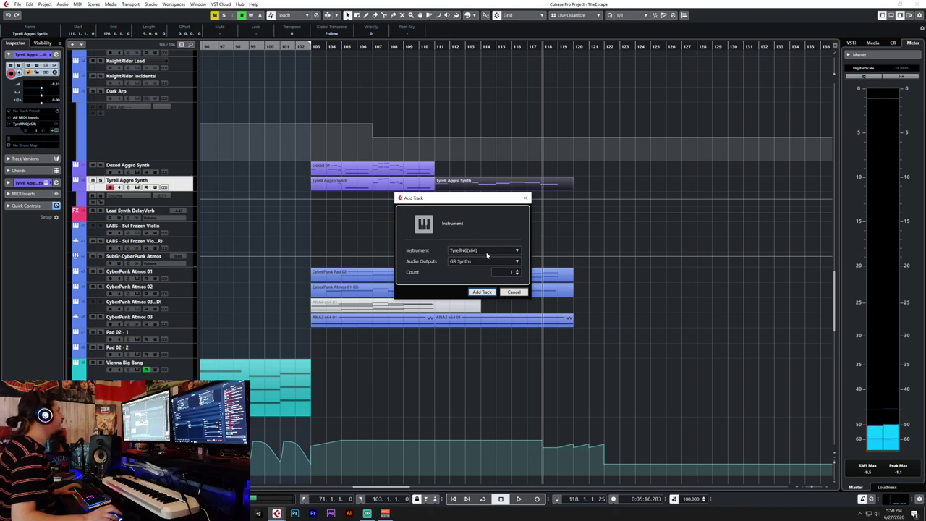
click(491, 252)
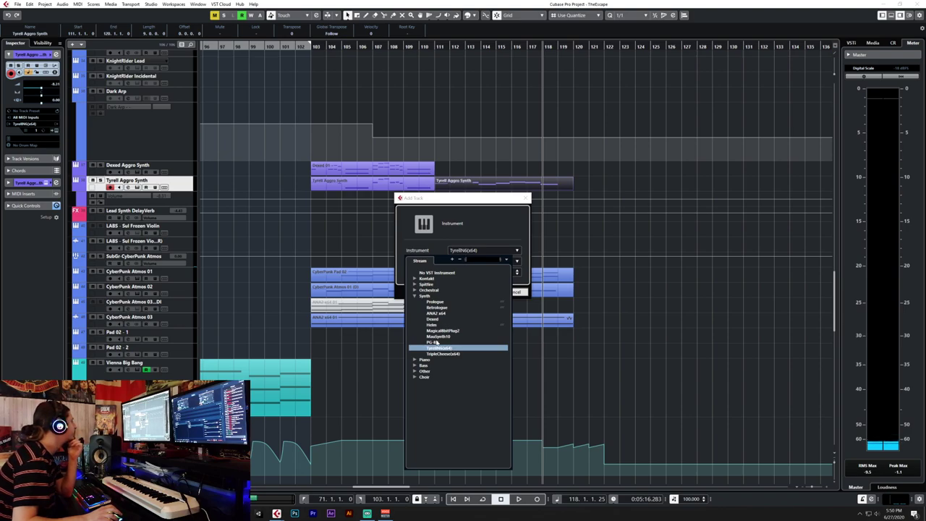
click(435, 345)
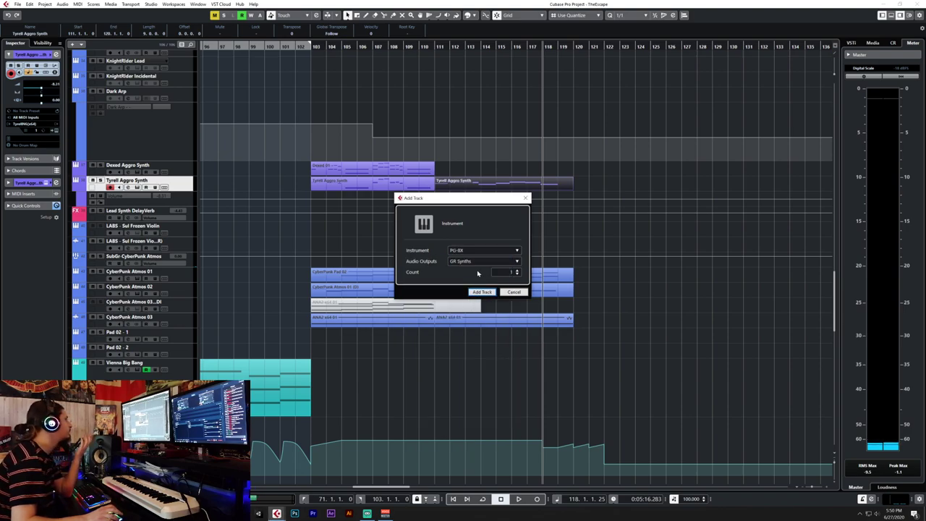
click(472, 253)
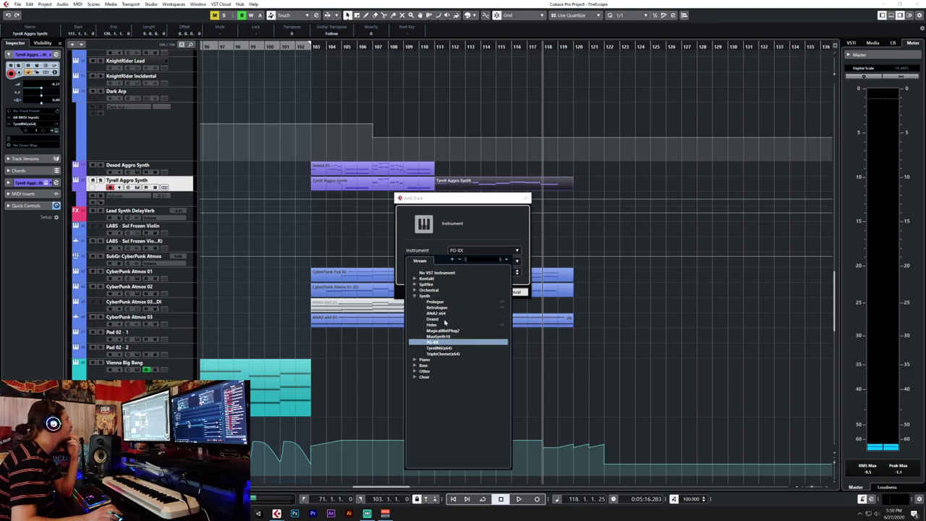
click(438, 308)
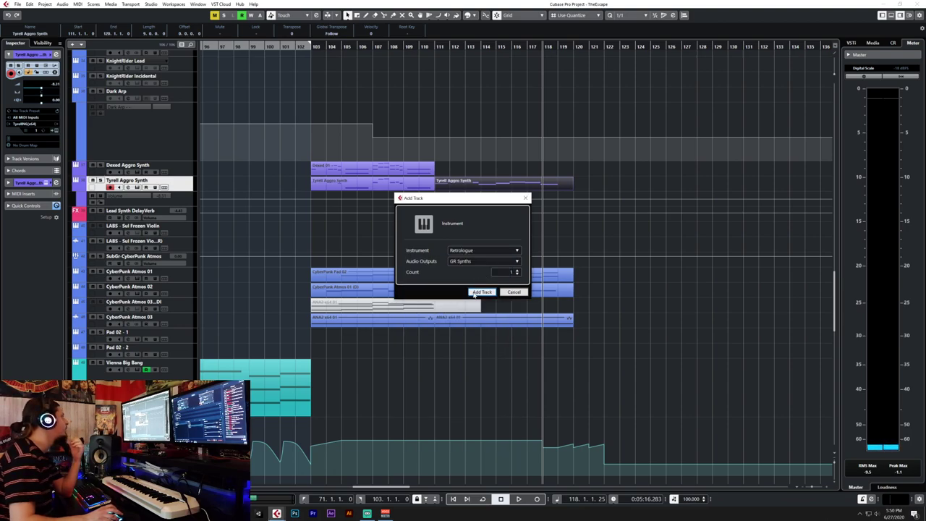
click(482, 293)
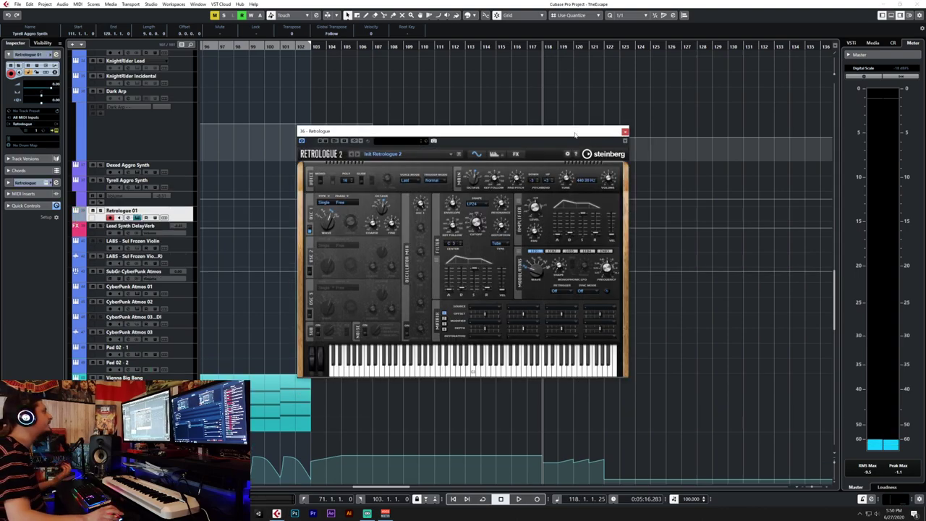
Color the new Retrologue track purple and rename it Retrologue Aggro Melo Synth.
drag(575, 134, 776, 100)
click(87, 218)
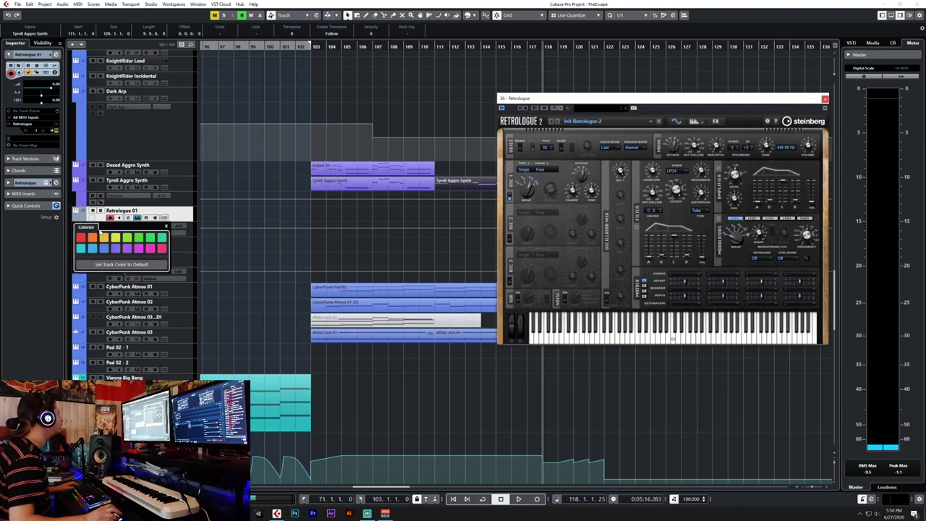
click(122, 248)
double_click(138, 210)
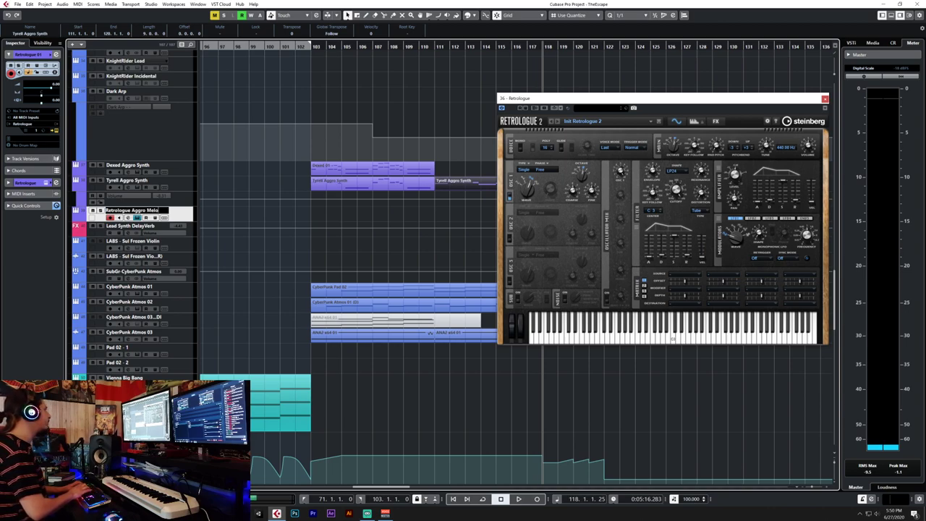
text(nth)
key(Return)
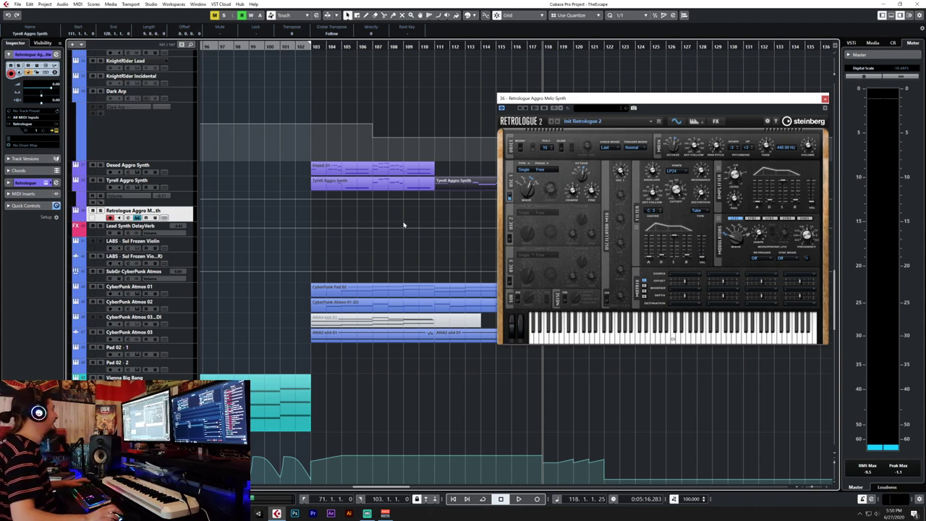
Send the Retrologue Aggro Melo Synth channel to Lead Synth DelayVerb, lower its fader to -15.2 dB and close the mixer.
key(F3)
drag(579, 99, 211, 106)
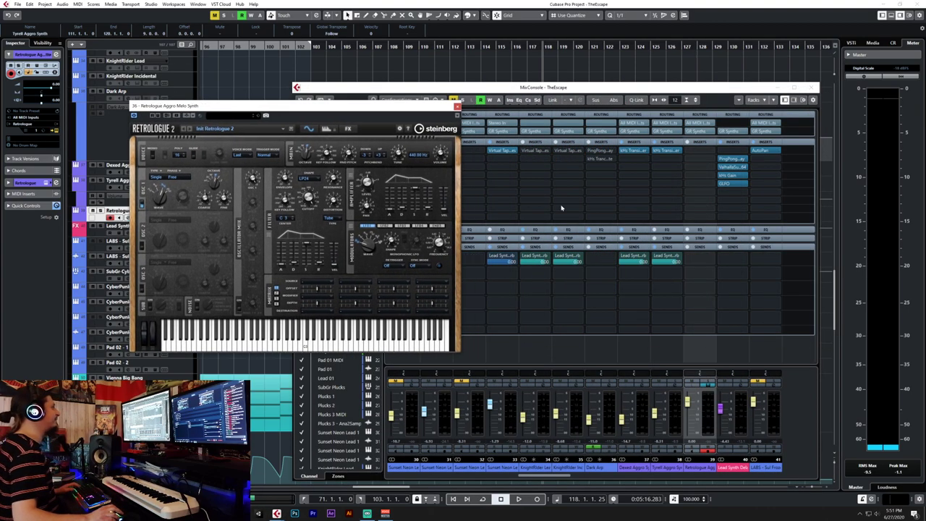
click(712, 261)
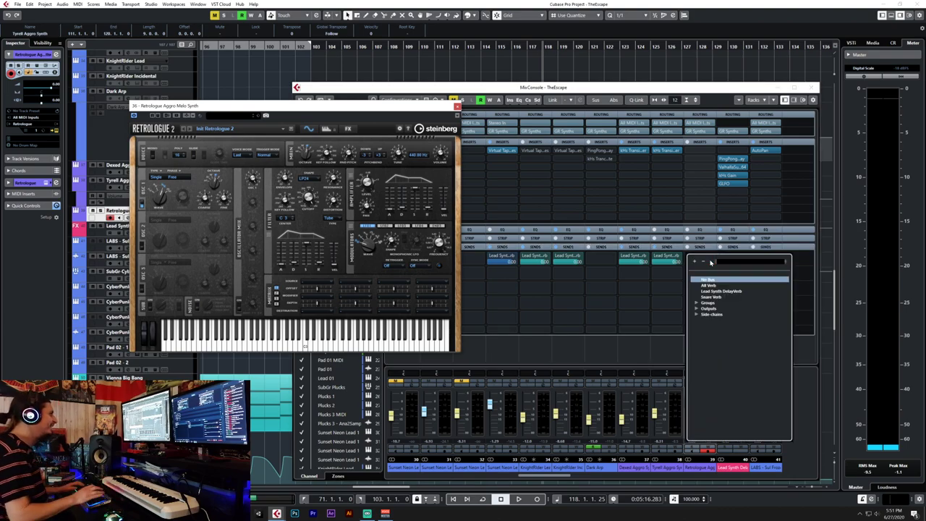
click(718, 291)
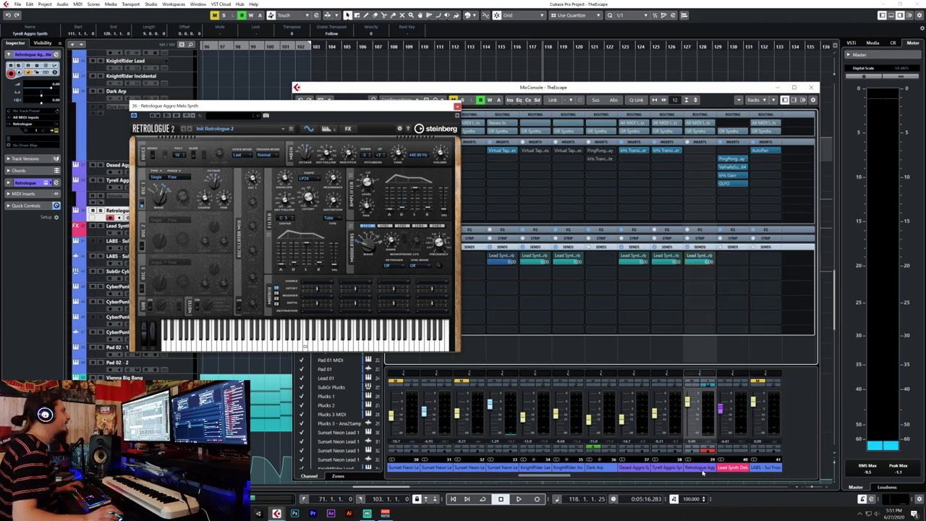
drag(692, 406, 691, 423)
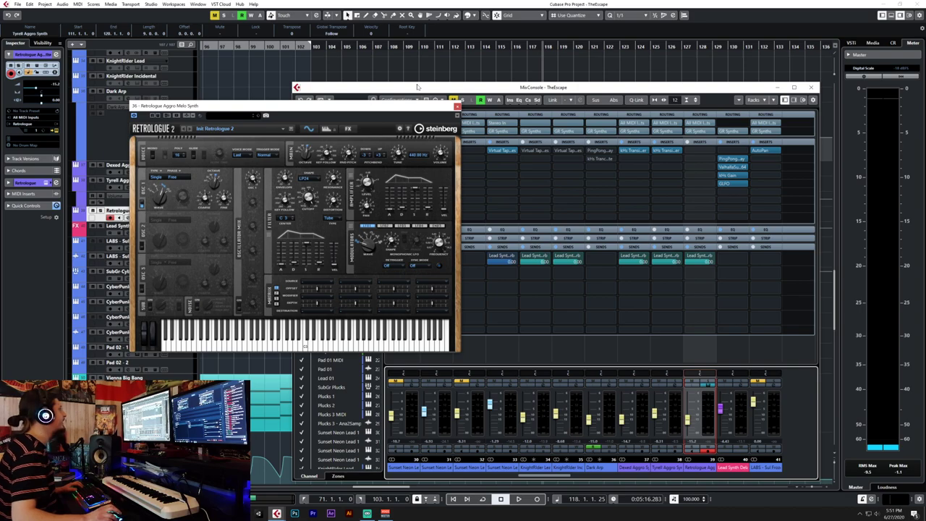
click(811, 88)
Draw a MIDI part from bar 111 to 119 on the Retrologue track, open it for note editing and close the Retrologue plug-in.
scroll(555, 231, left, 5)
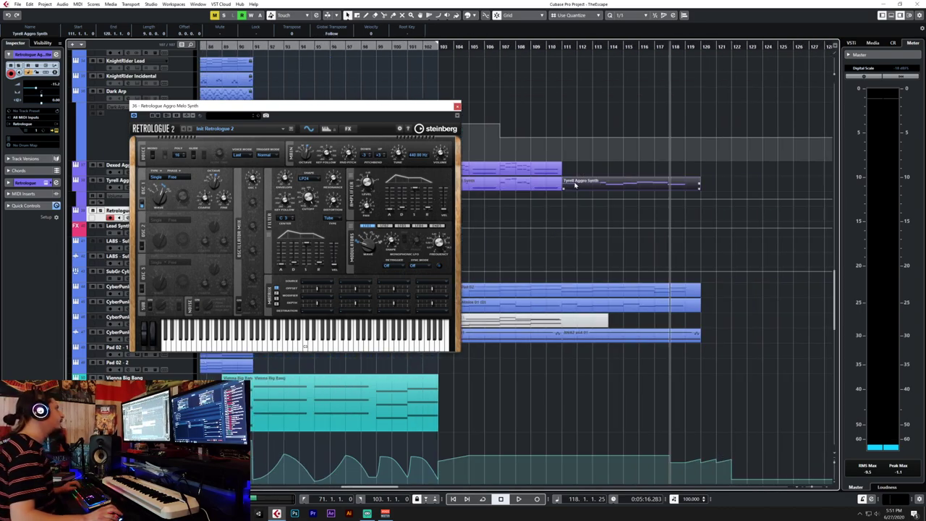
click(565, 47)
drag(207, 110, 436, 138)
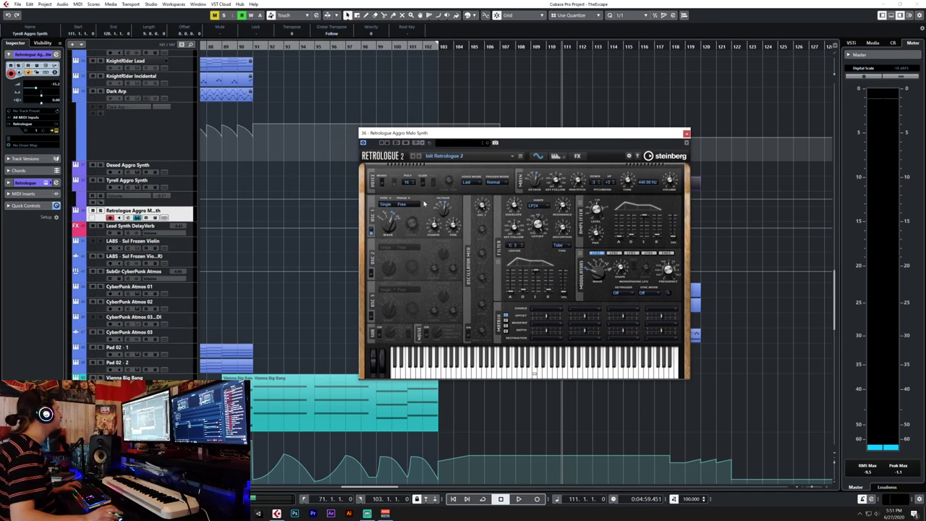
drag(580, 136, 382, 147)
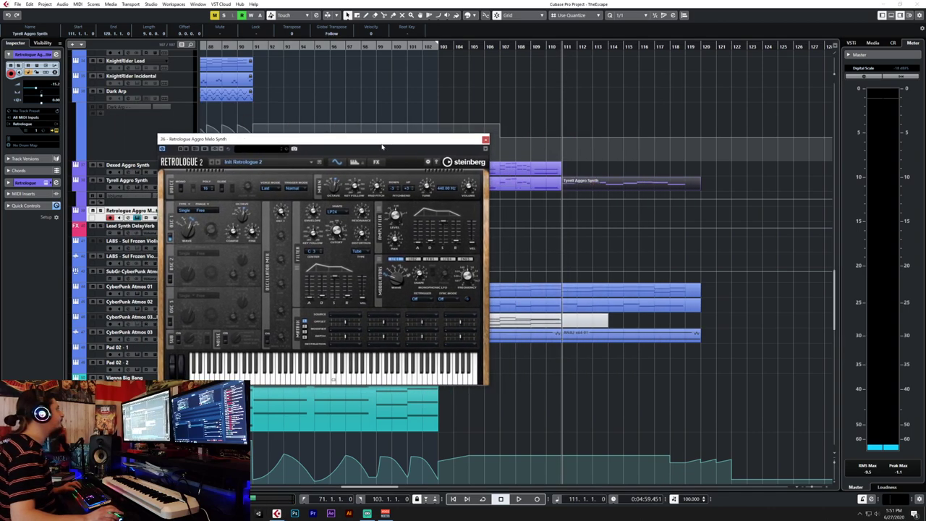
right_click(570, 212)
click(590, 214)
mouse_move(565, 214)
mouse_down()
mouse_move(699, 204)
mouse_move(684, 211)
mouse_up()
key(1)
double_click(651, 211)
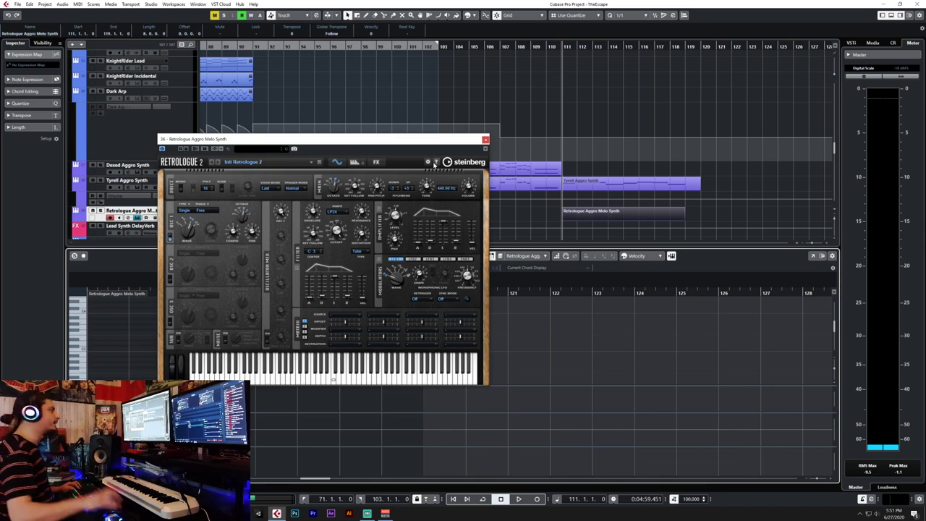
click(485, 139)
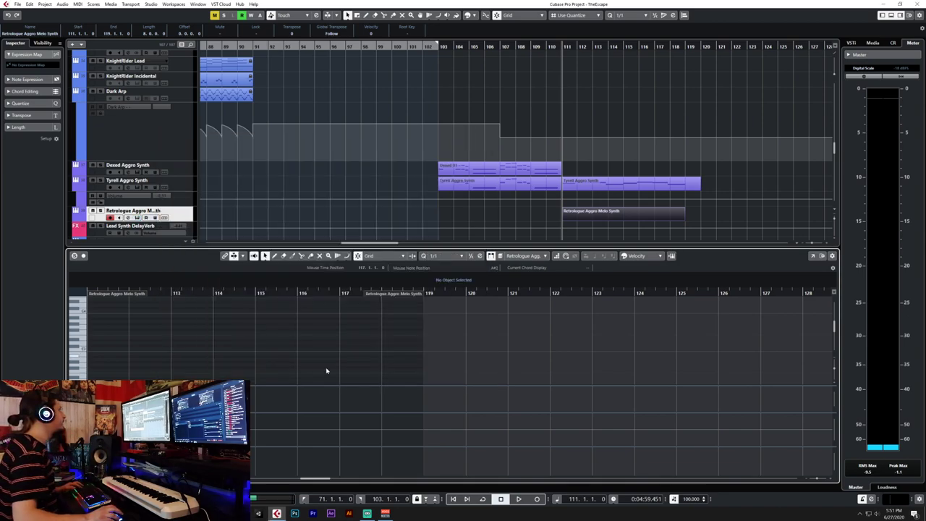
Set the note grid quantize to 1/16 and activate the Draw tool at the start of the Retrologue part.
click(438, 255)
click(446, 289)
click(437, 255)
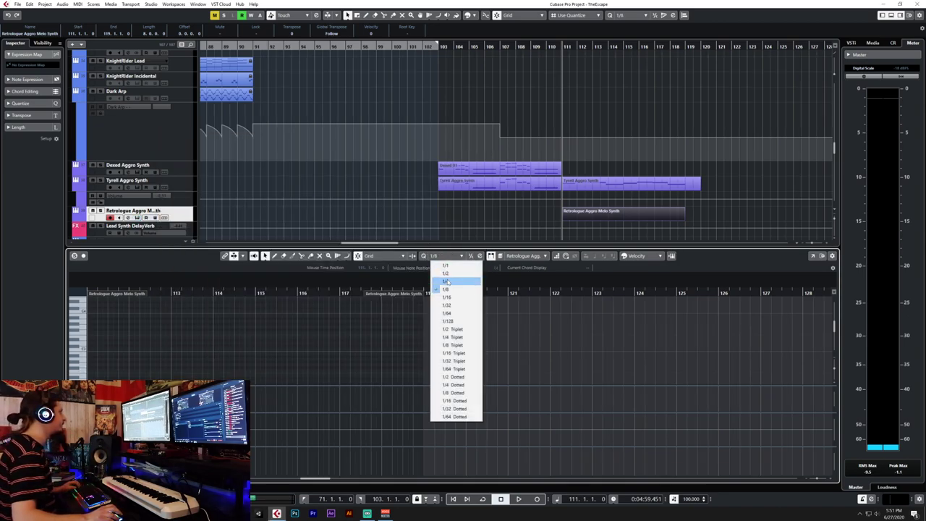
click(445, 297)
scroll(233, 371, up, 3)
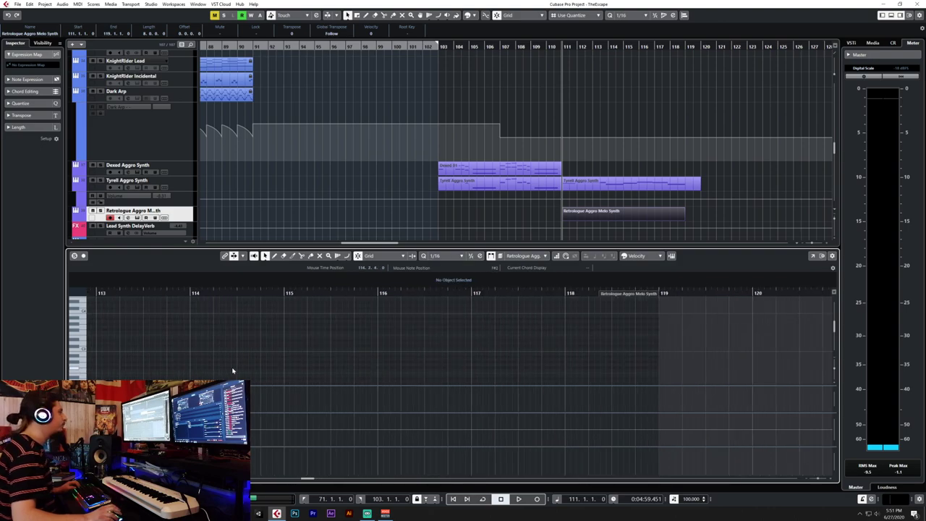
scroll(232, 371, left, 4)
key(8)
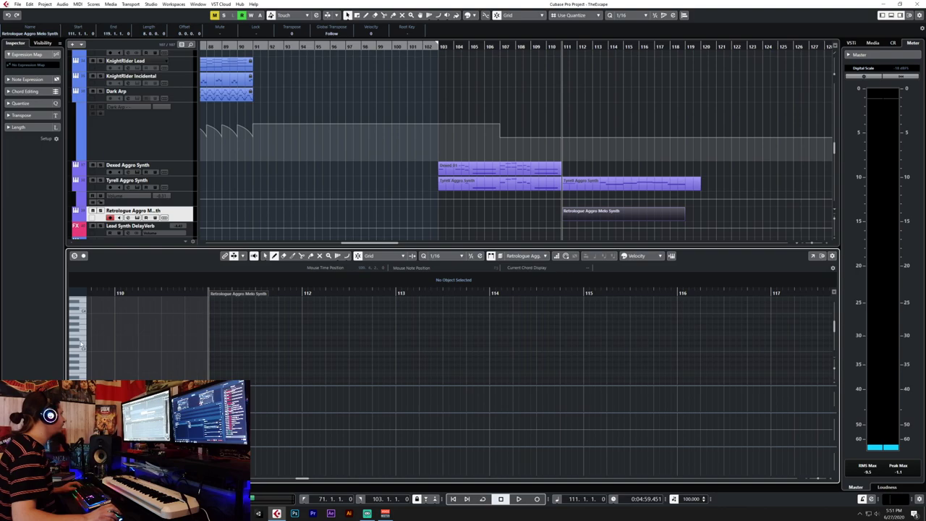
Audition a pitch and try a D4 sixteenth note at the start of bar 111, removing it again.
key(F3)
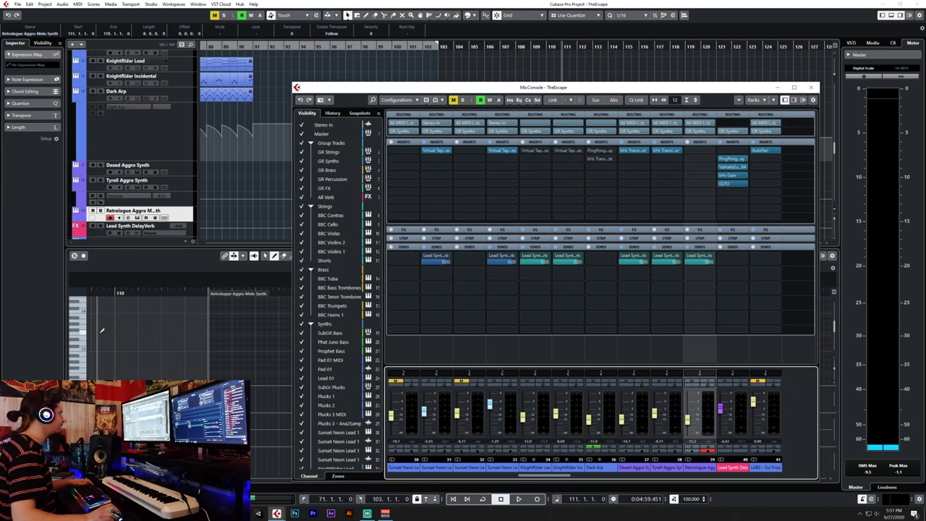
key(F3)
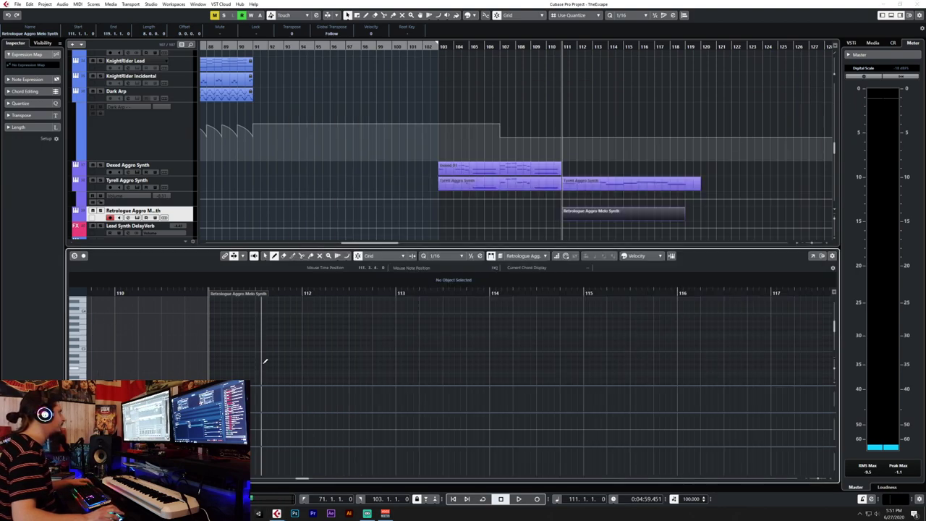
click(83, 346)
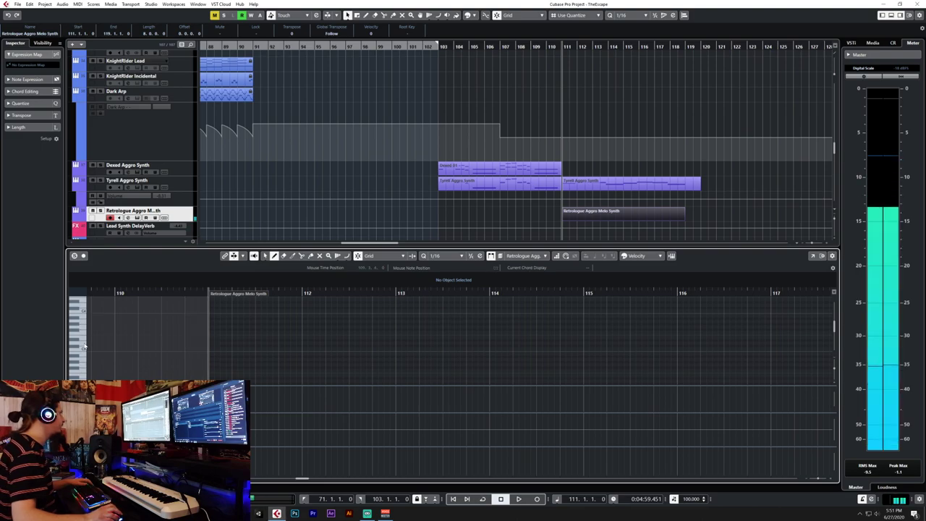
click(218, 323)
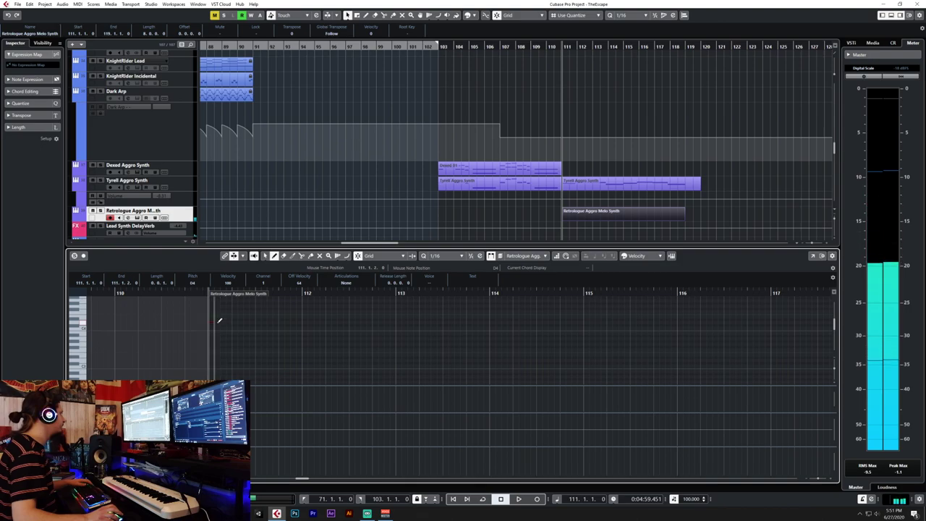
click(213, 325)
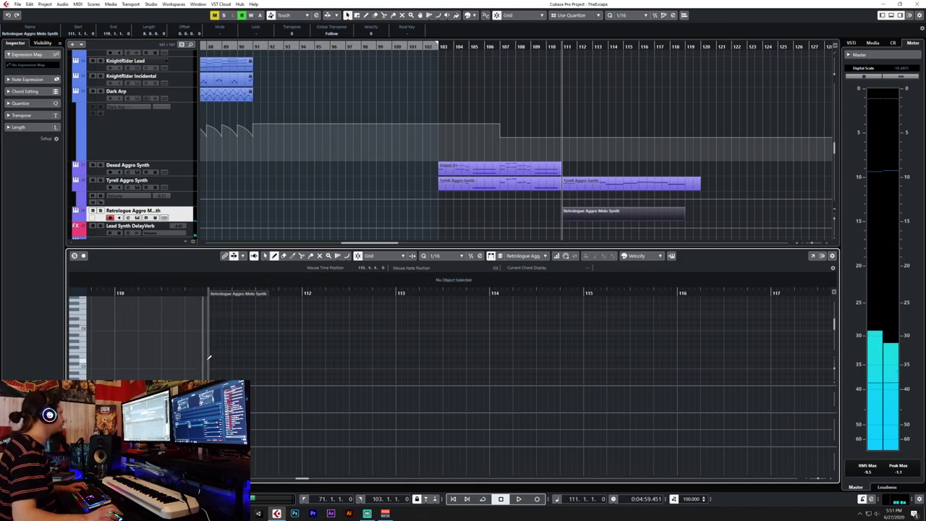
Draw a beat of D3 sixteenth notes at the start of bar 111 and repeat it on beats 2, 3 and 4.
drag(213, 359, 238, 362)
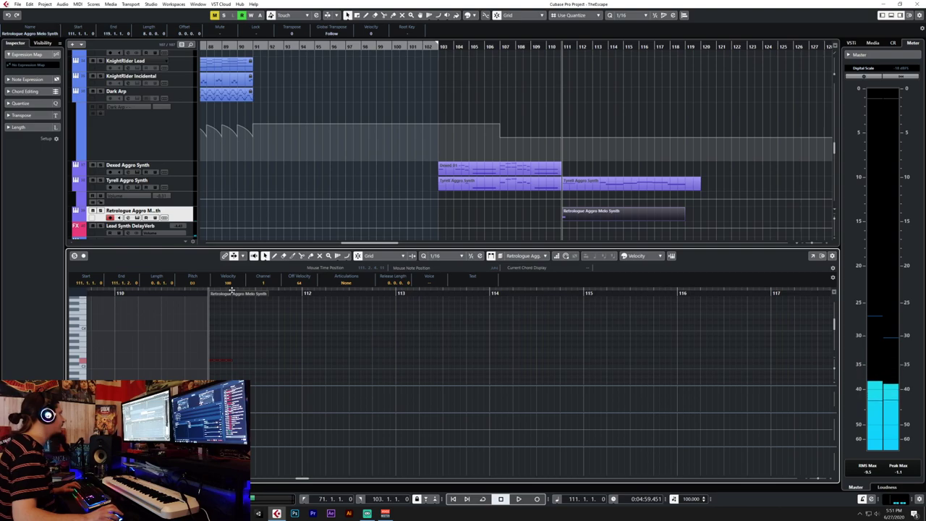
click(233, 293)
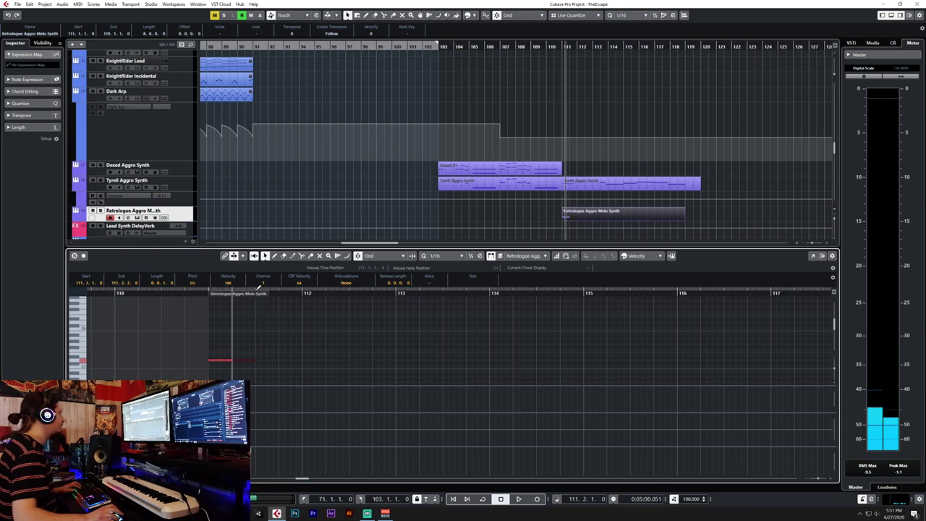
click(255, 293)
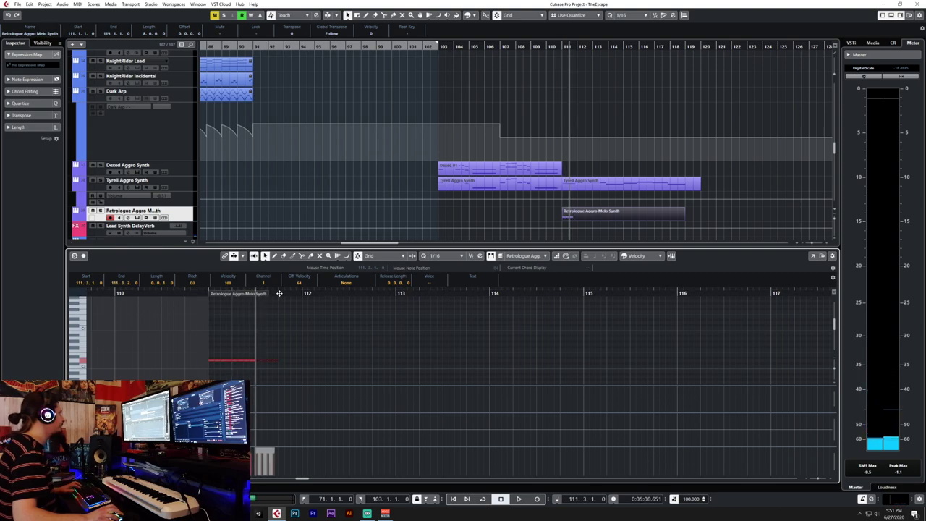
click(278, 293)
Shorten all the D3 notes in bar 111 to a length of 0.0.0.60 on a 1/64 grid and restore the 1/16 grid.
click(450, 256)
click(456, 313)
drag(302, 349, 300, 353)
click(450, 256)
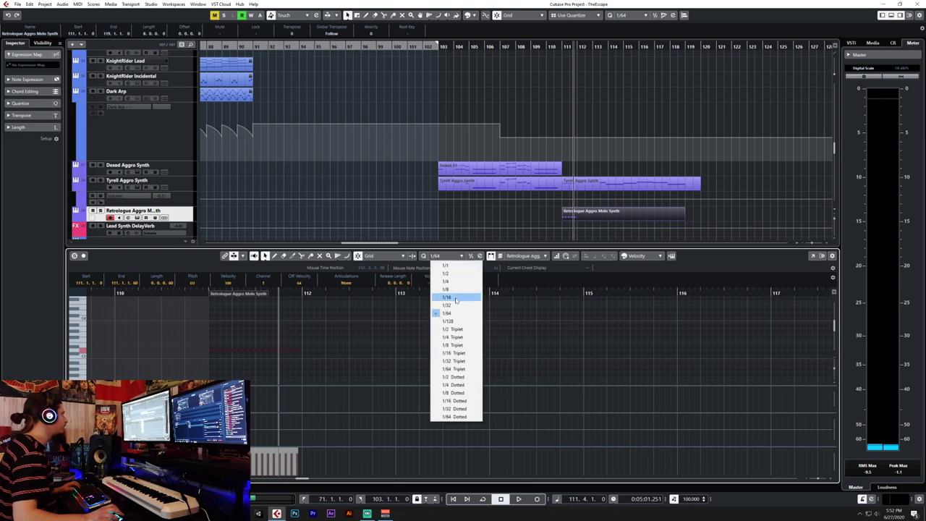
click(450, 296)
key(h)
key(h)
click(434, 255)
click(450, 297)
scroll(235, 363, left, 3)
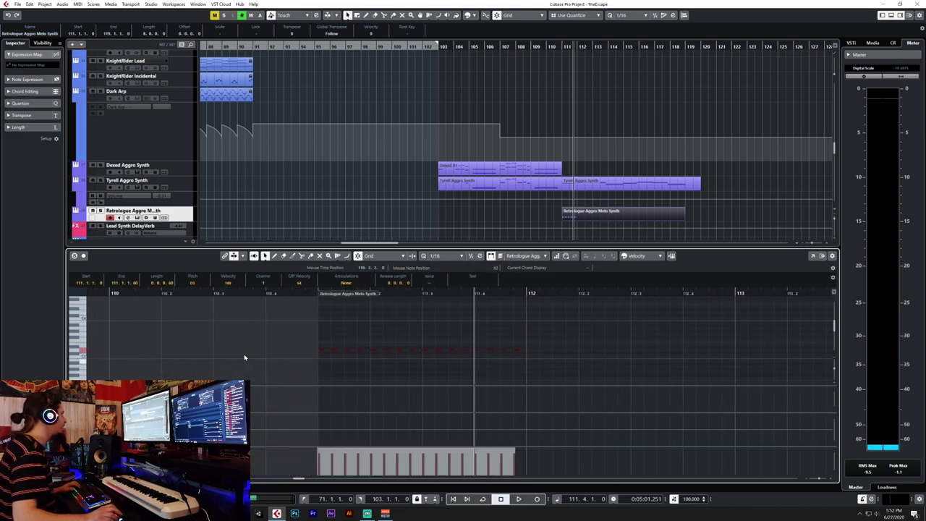
Repeat the shortened D3 sixteenth-note bar through bars 112, 113 and 114.
key(g)
scroll(715, 326, right, 2)
key(space)
Transpose the opening notes to C3, the group from 111.4.3 to D#3, and the group from 113.4.3 below C3.
drag(375, 345, 492, 360)
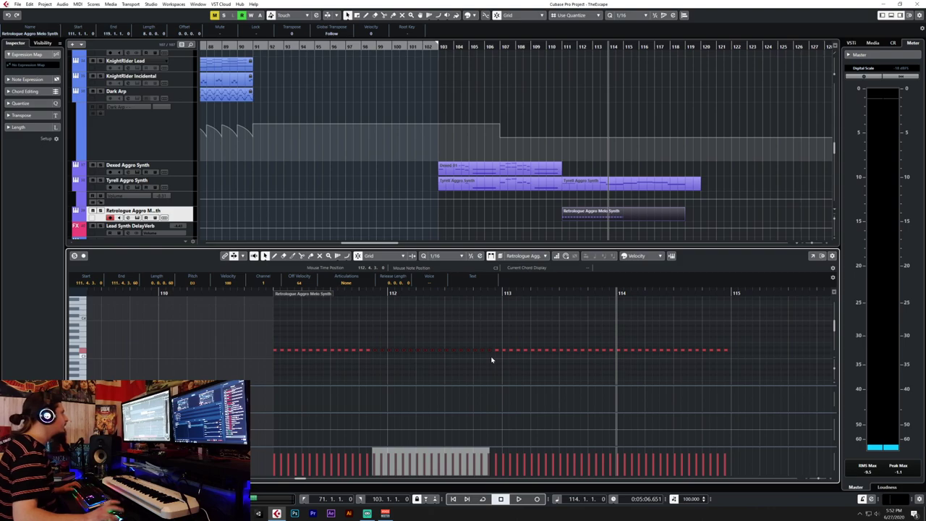
drag(376, 348, 485, 367)
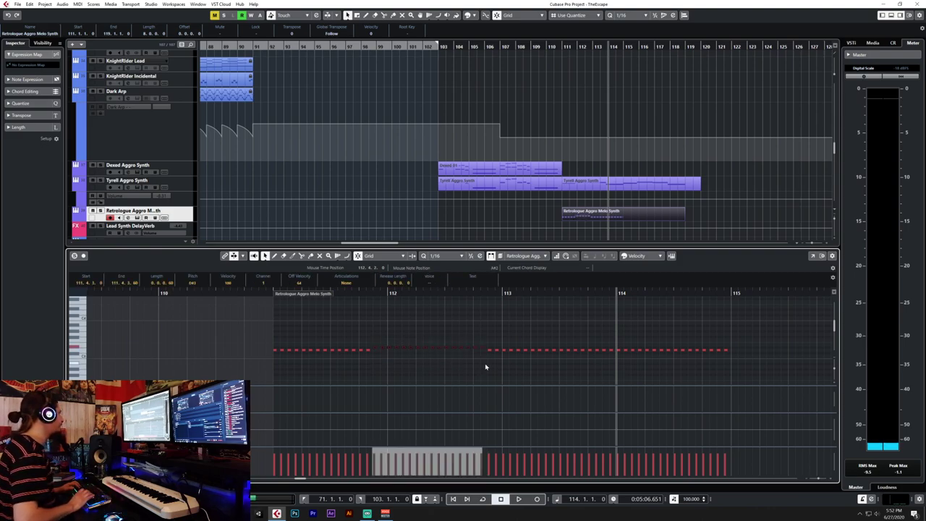
drag(265, 338, 368, 359)
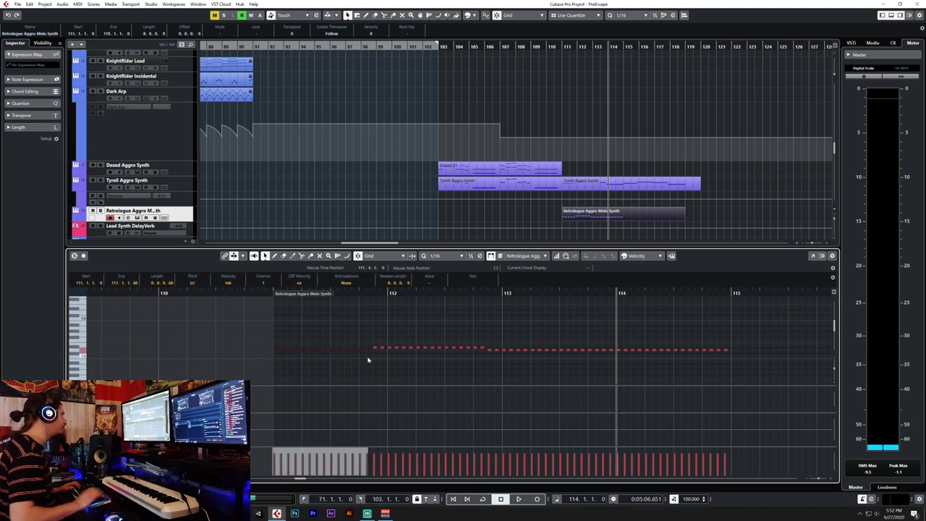
drag(490, 341, 601, 372)
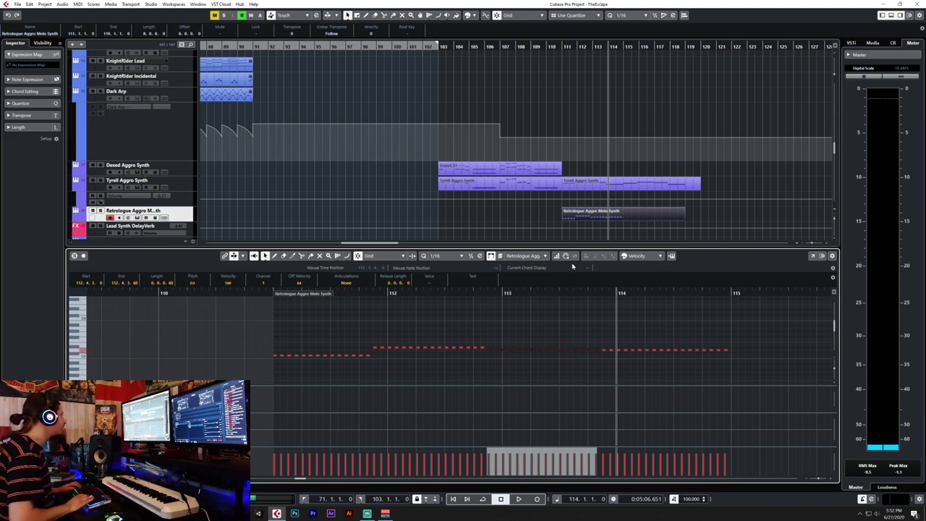
drag(604, 335, 781, 377)
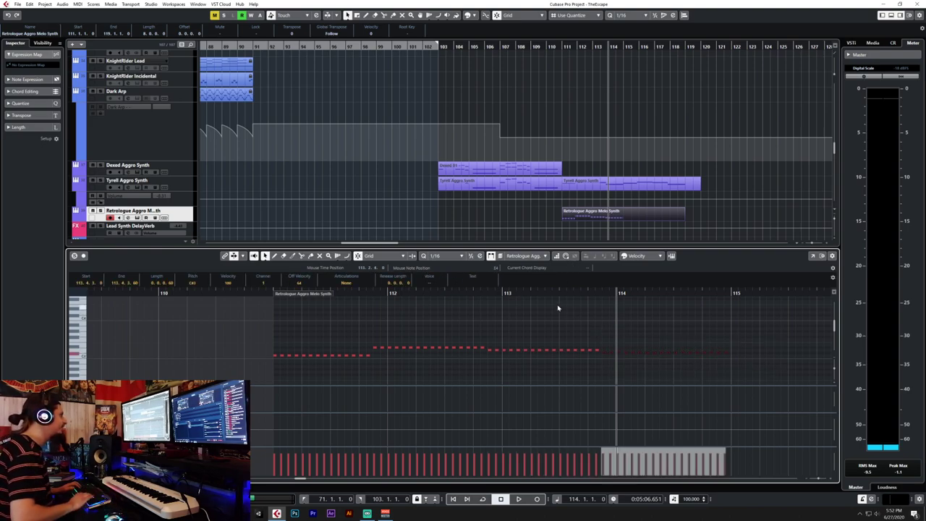
Copy the four-bar note pattern, paste it at bar 115 and close the note editor.
drag(275, 322, 769, 385)
click(733, 293)
click(715, 360)
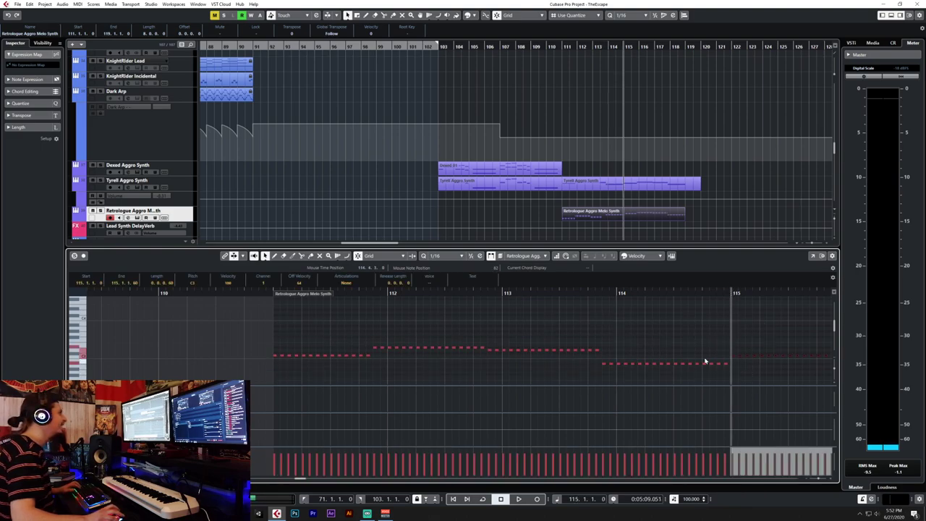
key(ctrl+e)
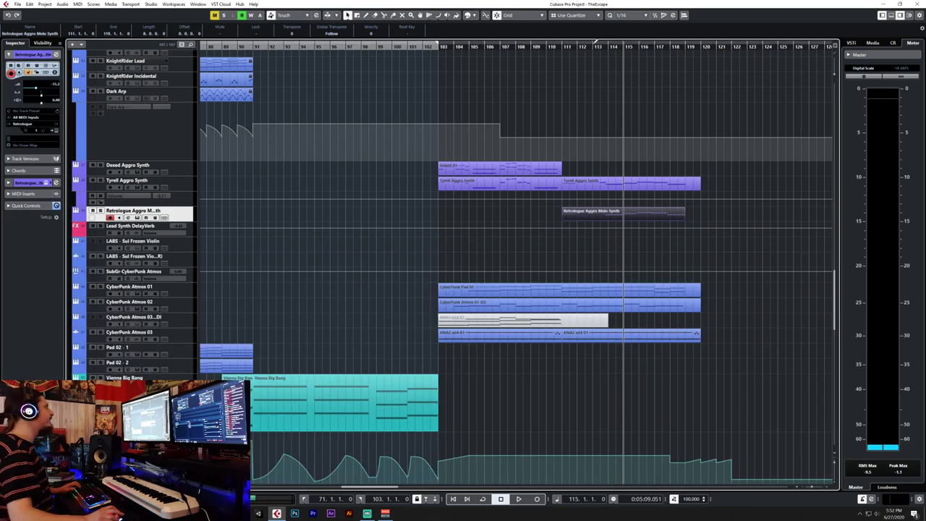
Play the section from just before bar 111, raise the Retrologue channel's fader to -11.8 dB and solo the track.
click(554, 46)
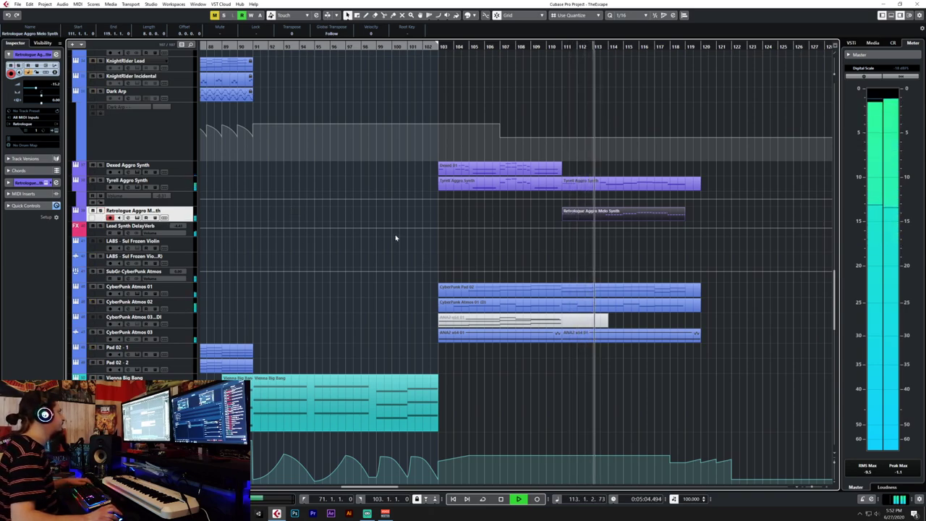
key(F3)
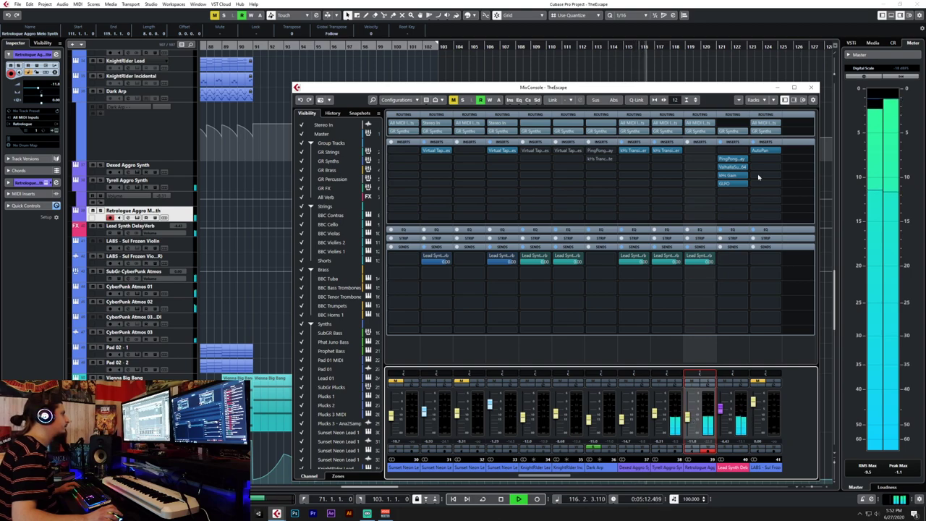
key(F3)
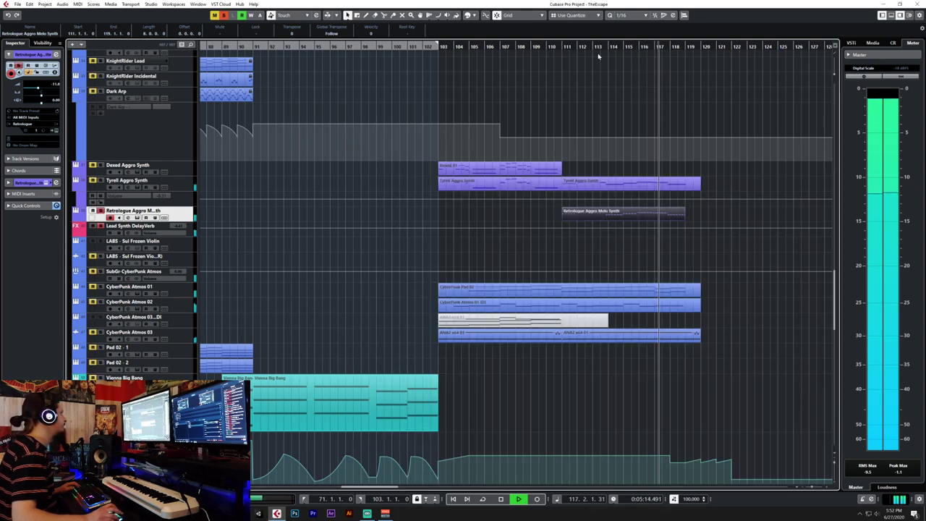
Set the quantize to 1/1, define the locator range from bar 111 to 120 and stop playback.
drag(562, 45, 705, 44)
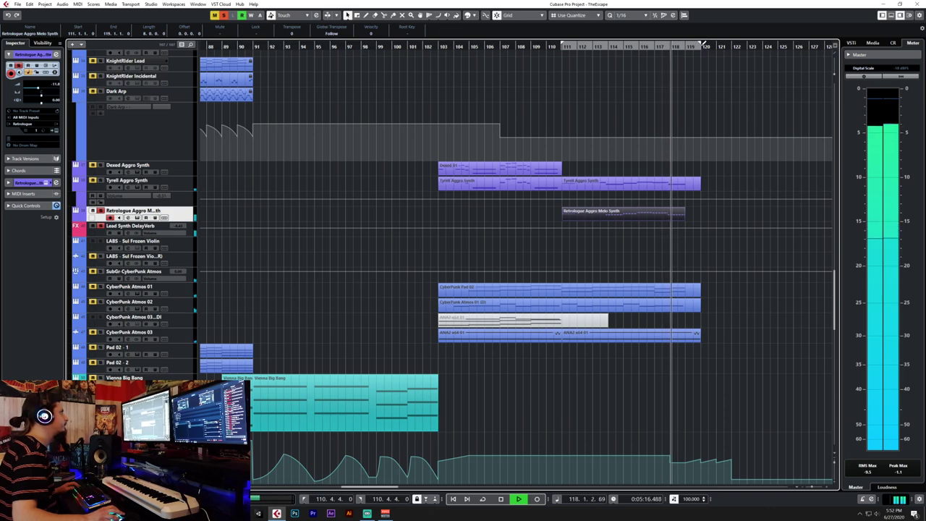
click(637, 15)
click(629, 23)
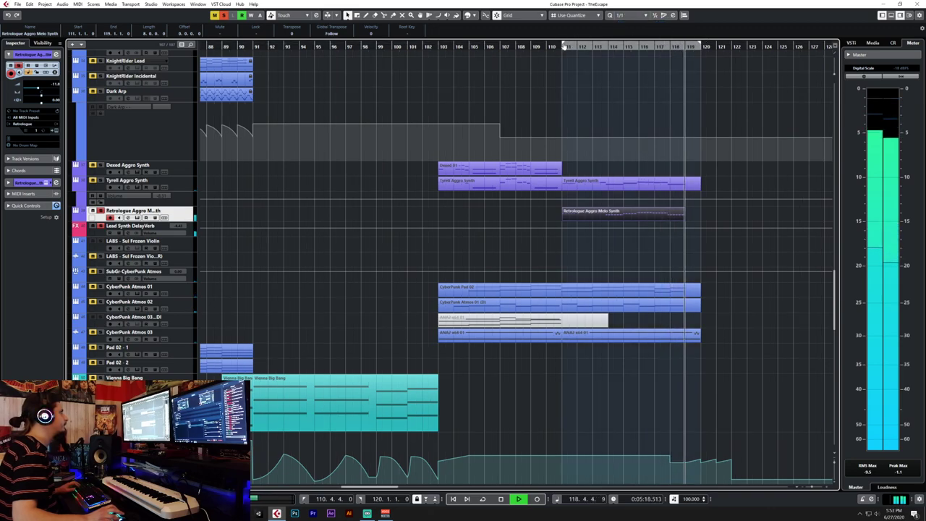
drag(564, 45, 567, 45)
key(space)
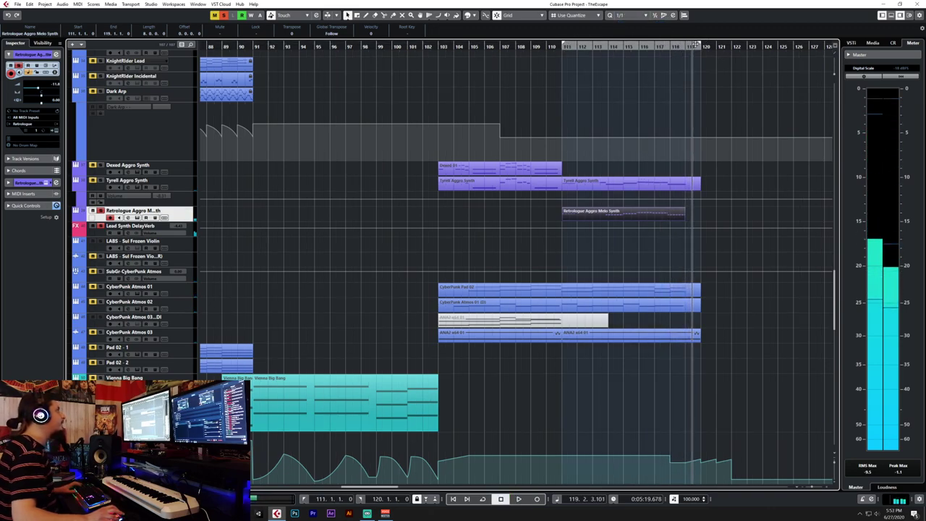
Shorten the locator range so it ends at bar 119 and return the playhead to bar 111.
drag(696, 45, 688, 45)
click(564, 46)
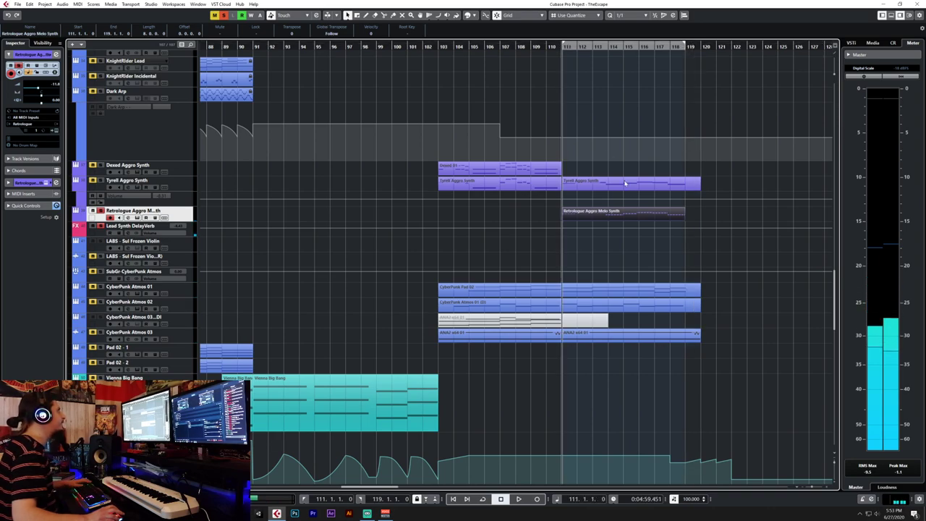
Insert the AutoPan effect on the Retrologue Aggro Melo Synth channel, play the section and close the effect window.
key(F3)
click(701, 153)
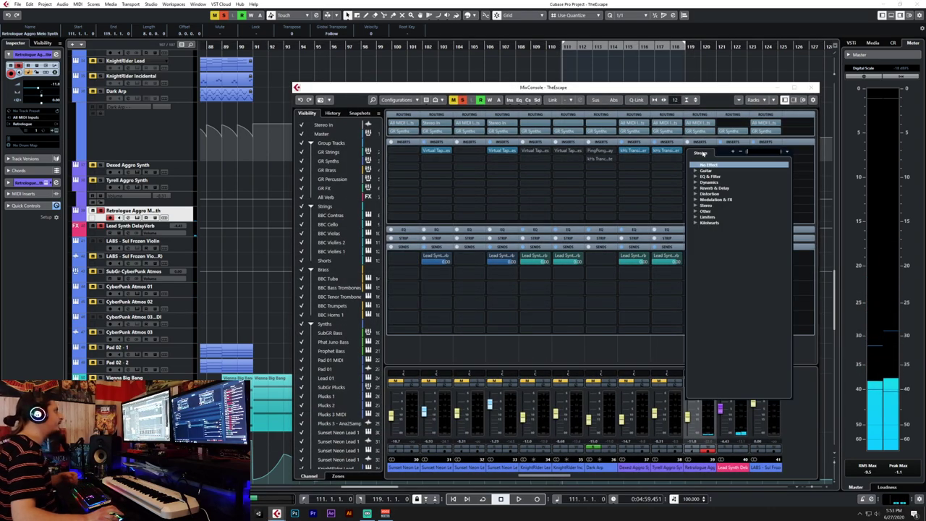
text(autopan)
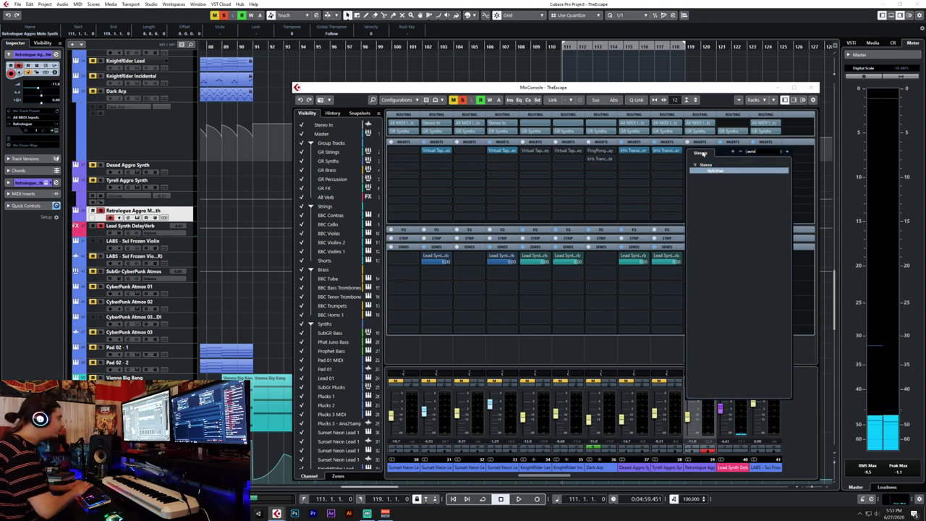
key(Return)
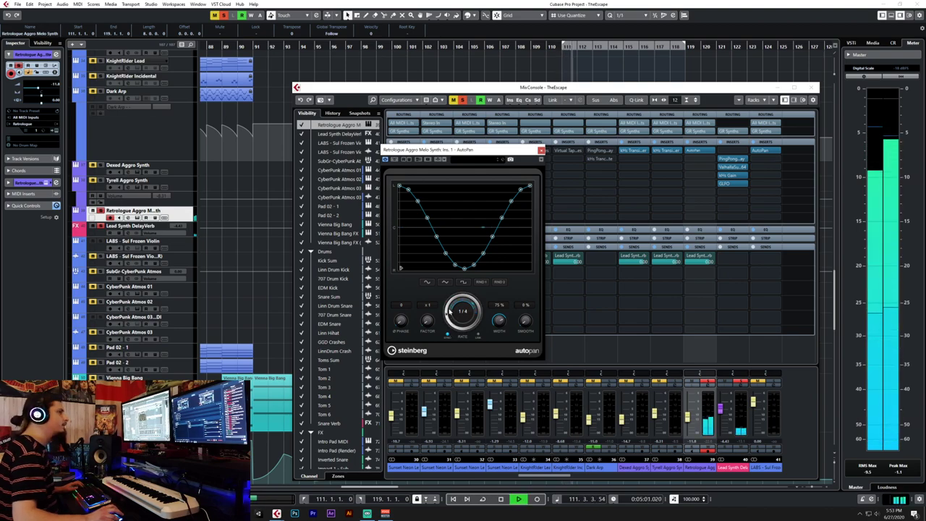
click(541, 150)
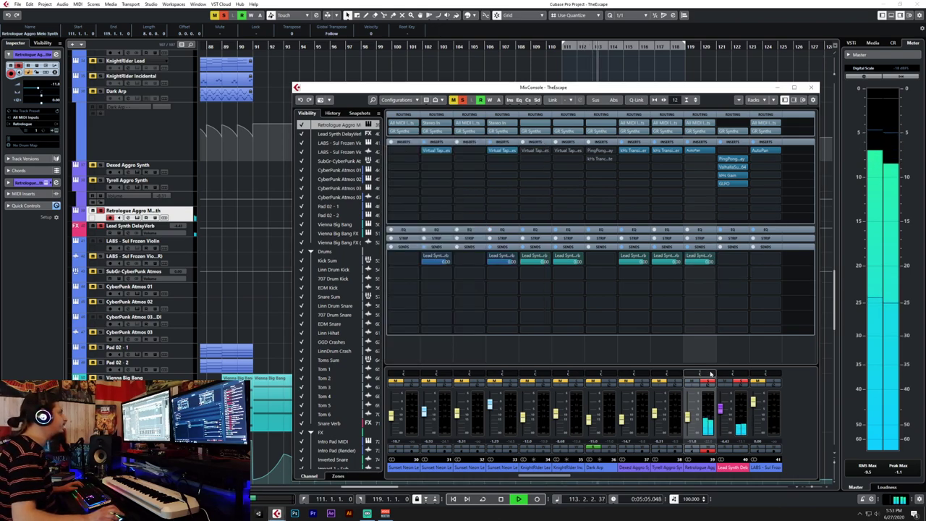
Enable the low EQ band on the Retrologue channel as a high-pass filter and close the mixer.
click(691, 230)
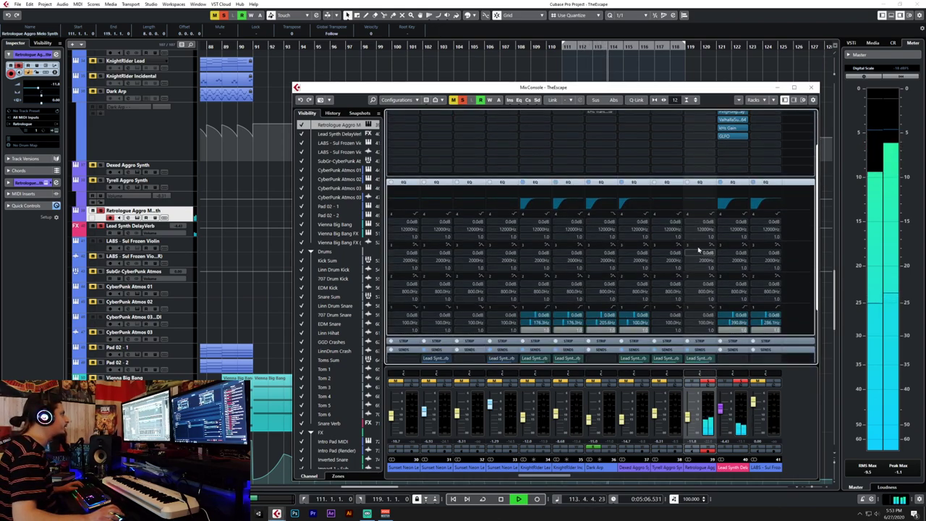
click(688, 307)
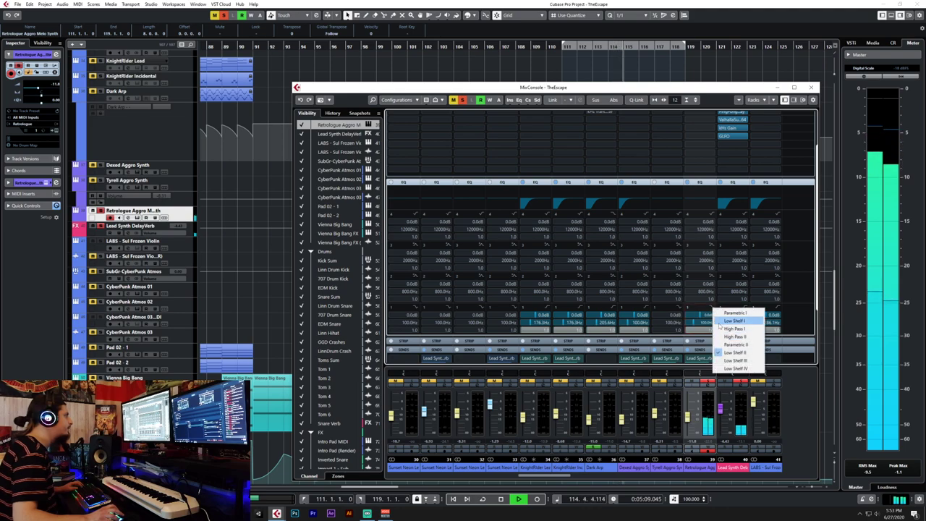
click(709, 330)
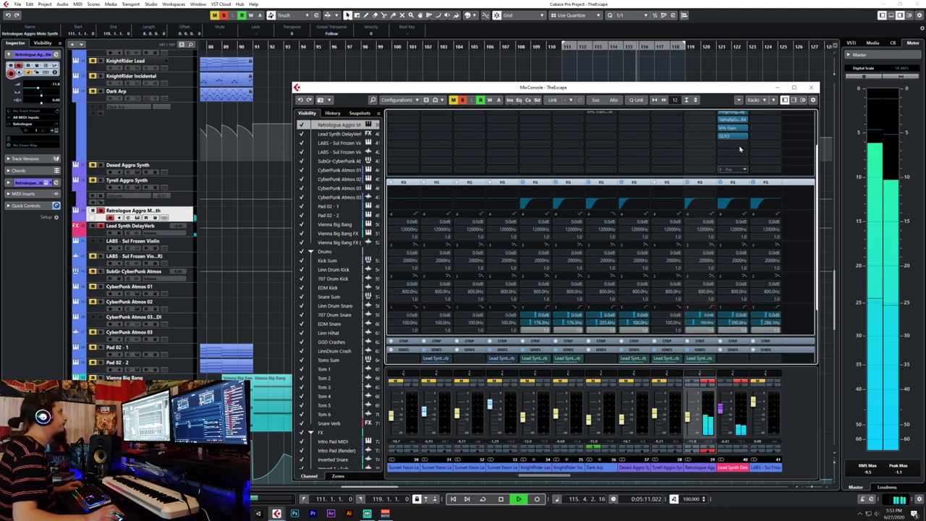
click(811, 87)
key(F3)
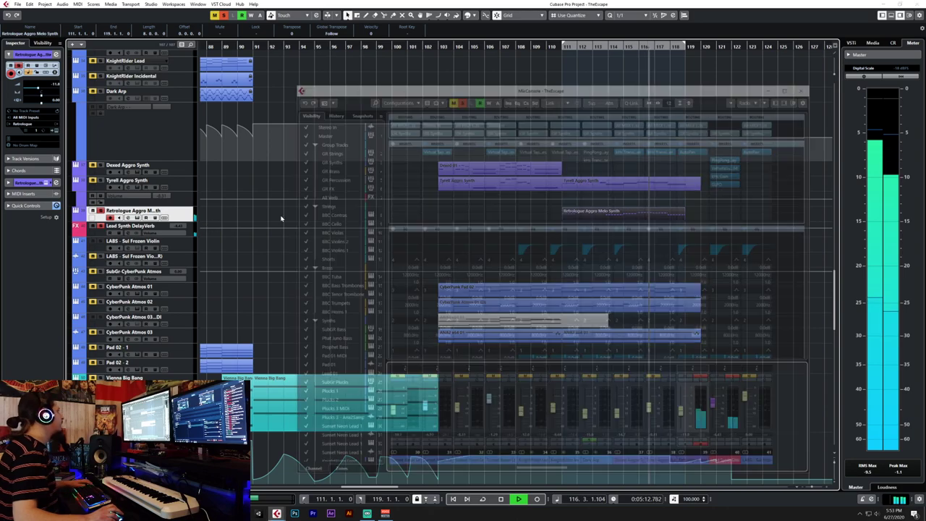
key(F3)
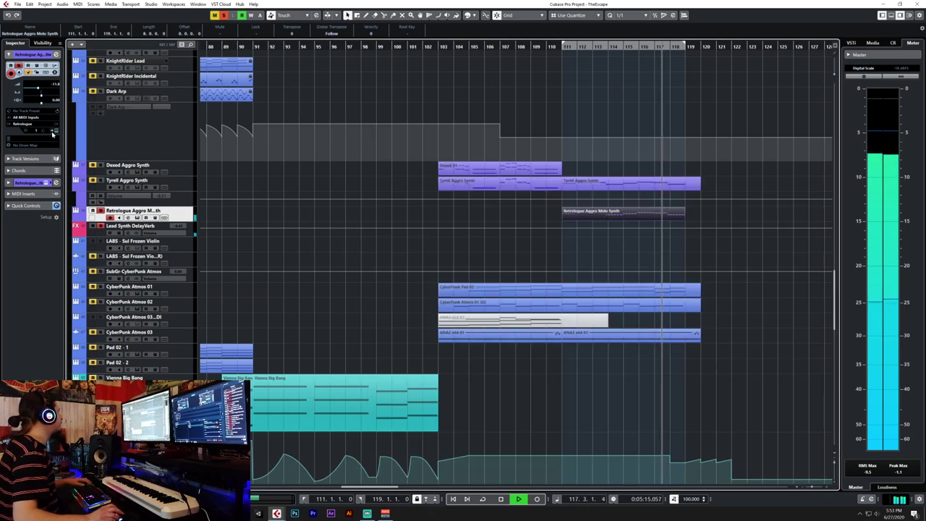
Open the Retrologue instrument and start cycle playback of the range from bar 111 to 119.
key(Return)
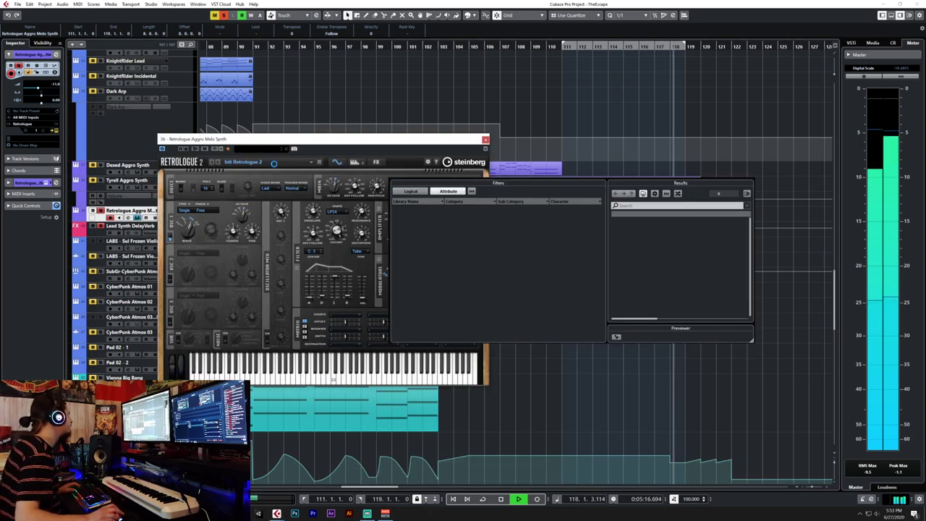
click(245, 161)
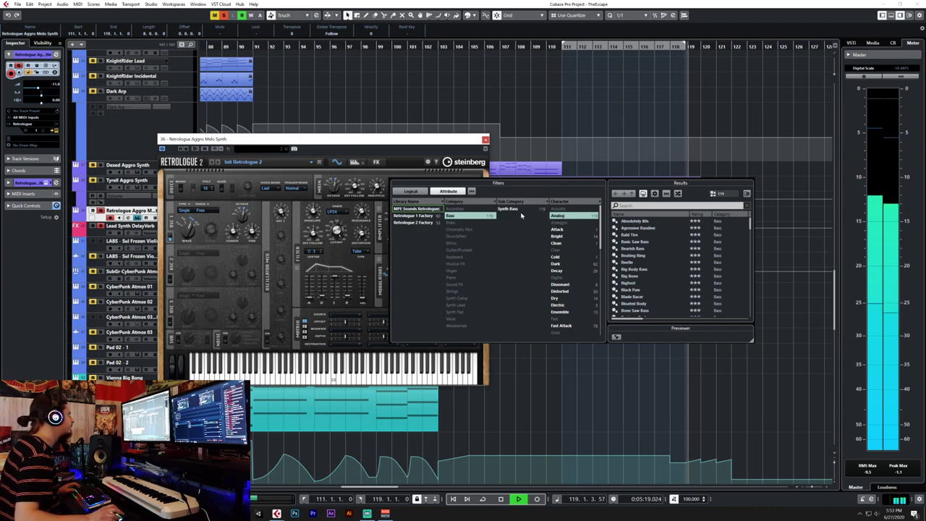
key(space)
key(Escape)
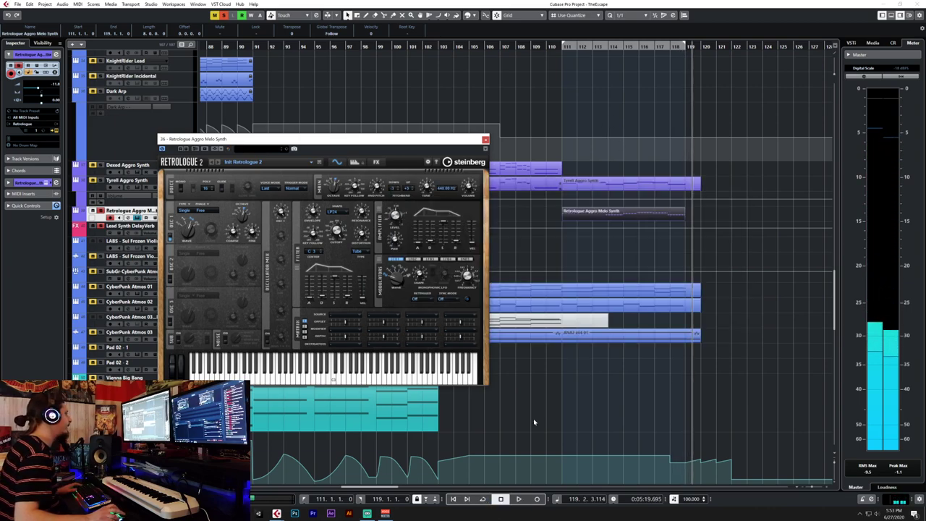
key(slash)
key(space)
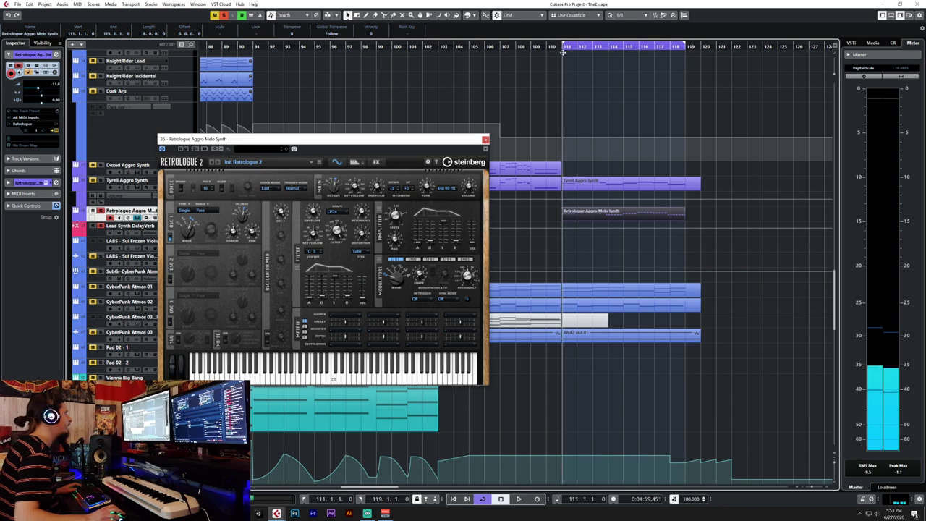
Audition the Basic Saw Bass, Big Bone and Blade Racer presets, load Big Bone and close the instrument.
click(243, 161)
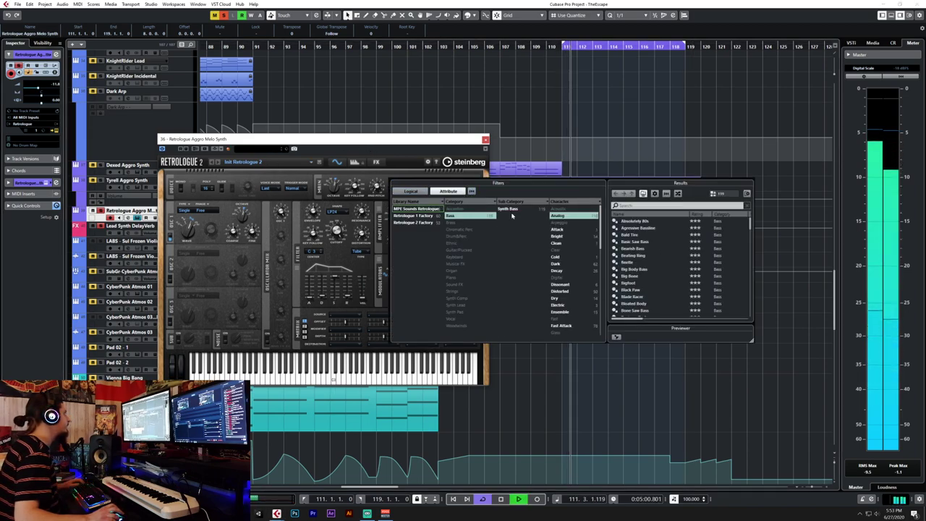
click(640, 244)
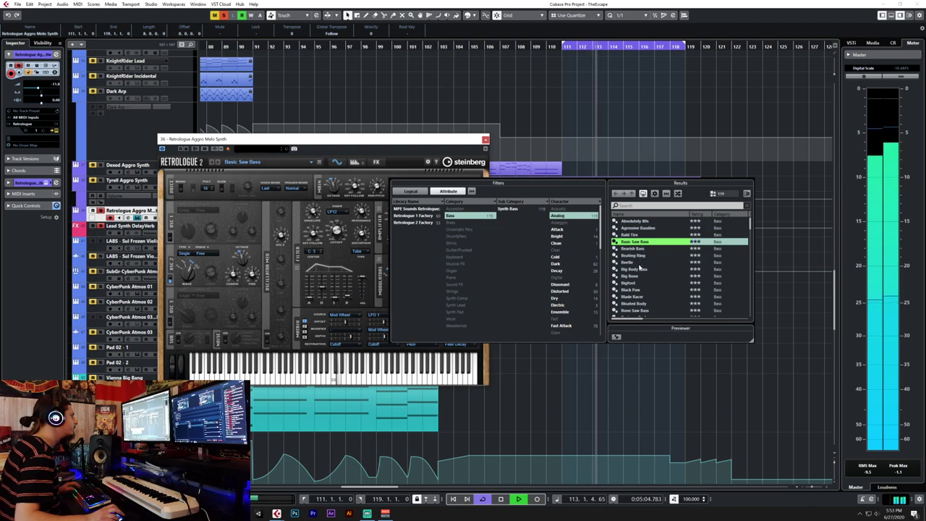
click(637, 277)
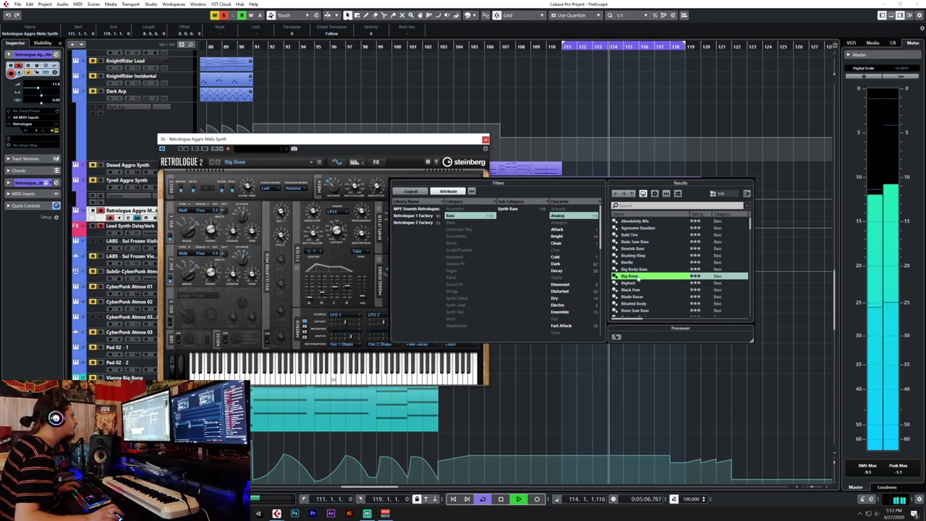
click(639, 298)
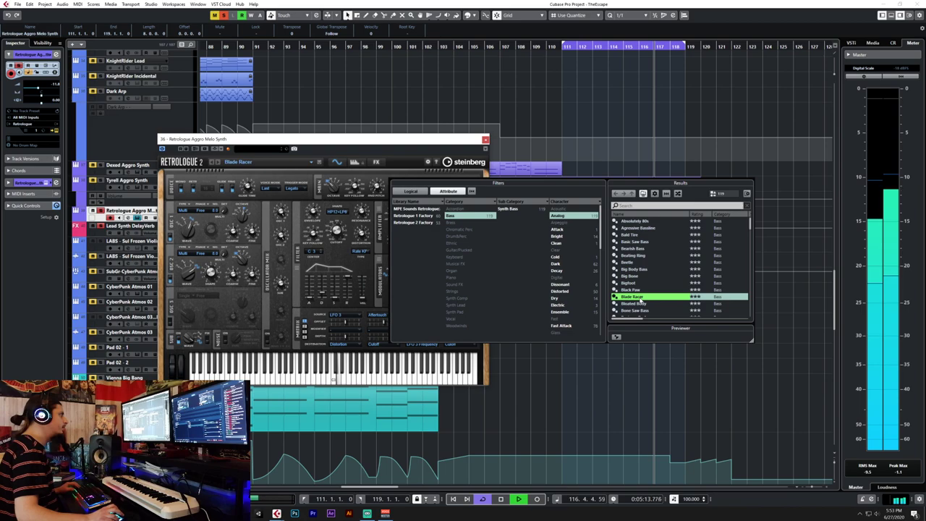
click(638, 277)
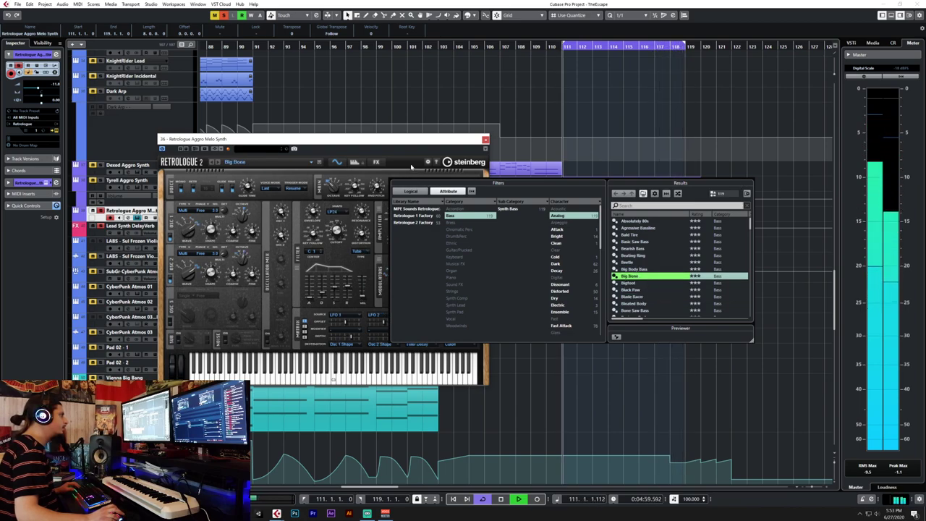
click(444, 146)
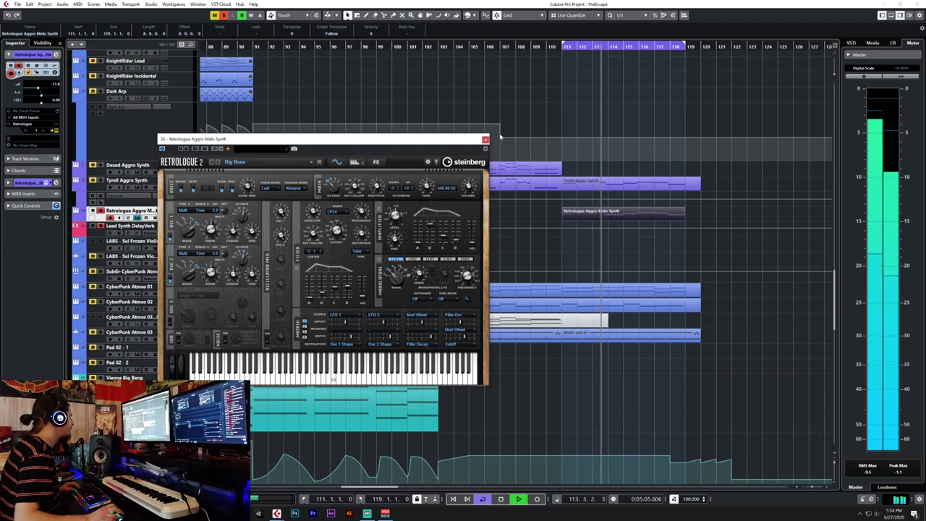
key(Escape)
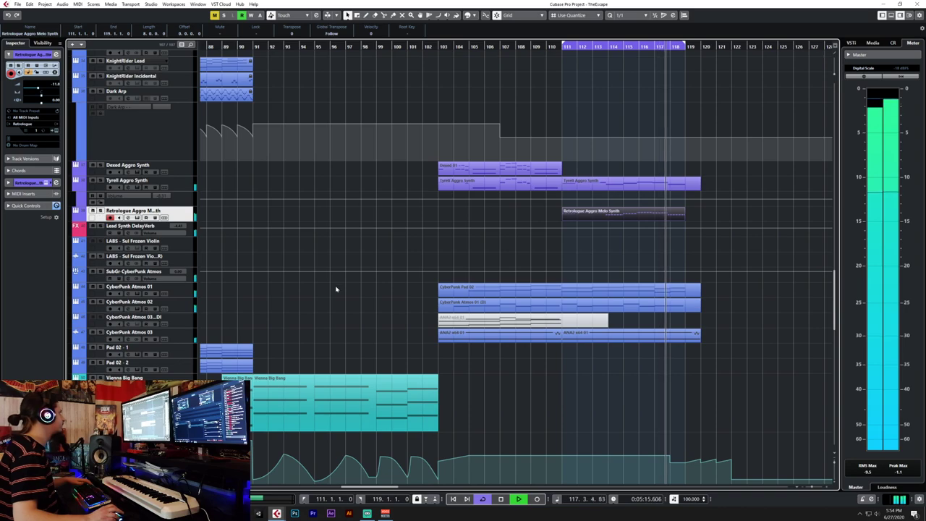
Stop playback and look over the brass, bass and lead tracks above the Retrologue track.
key(space)
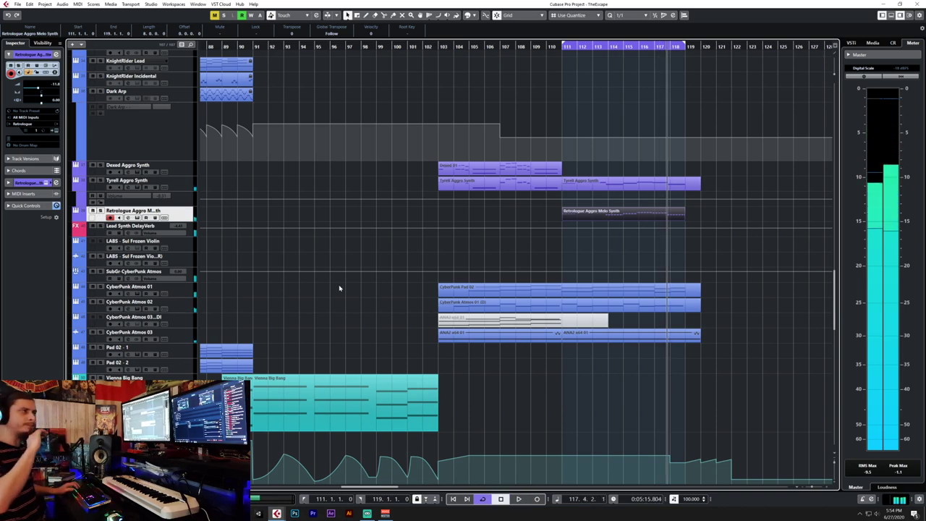
scroll(380, 279, up, 6)
scroll(380, 275, up, 6)
scroll(381, 275, down, 4)
scroll(381, 275, up, 4)
scroll(381, 276, down, 6)
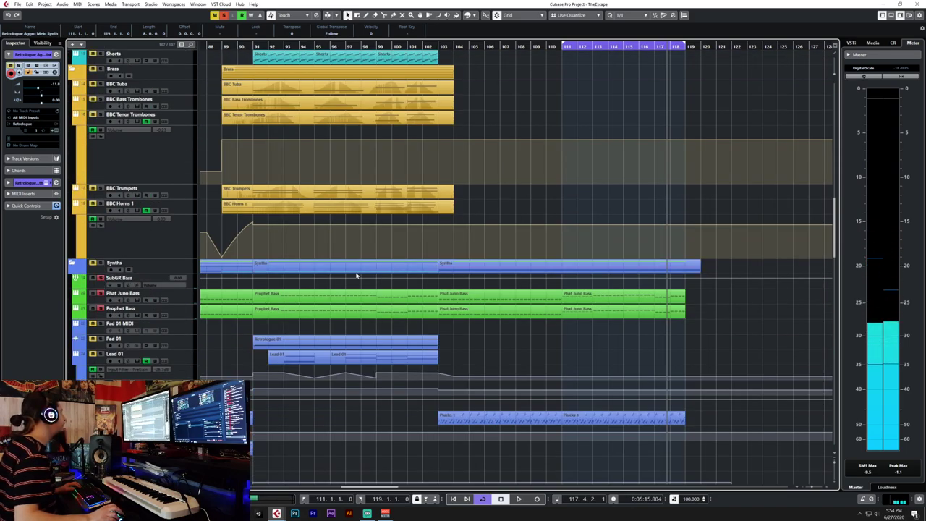
scroll(104, 285, down, 15)
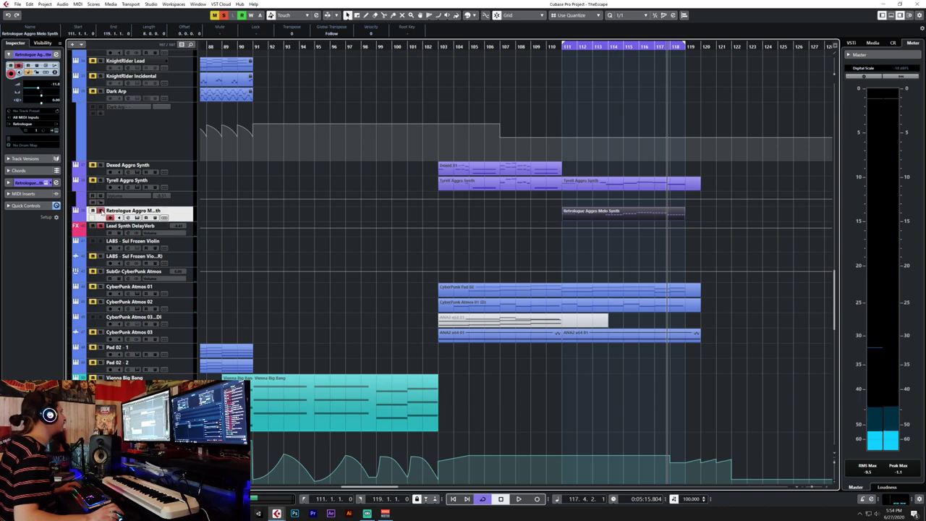
Play the soloed Retrologue melody from bar 111 and check its instrument window.
click(565, 47)
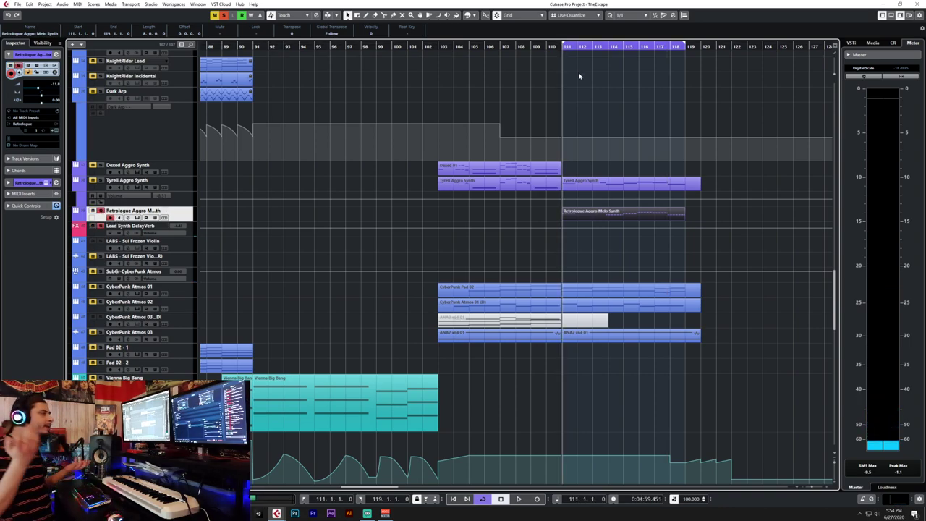
key(space)
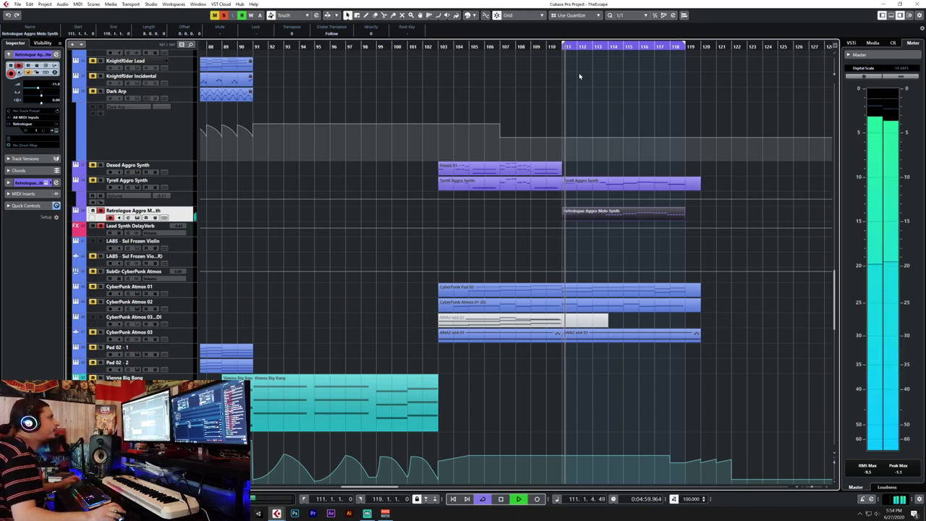
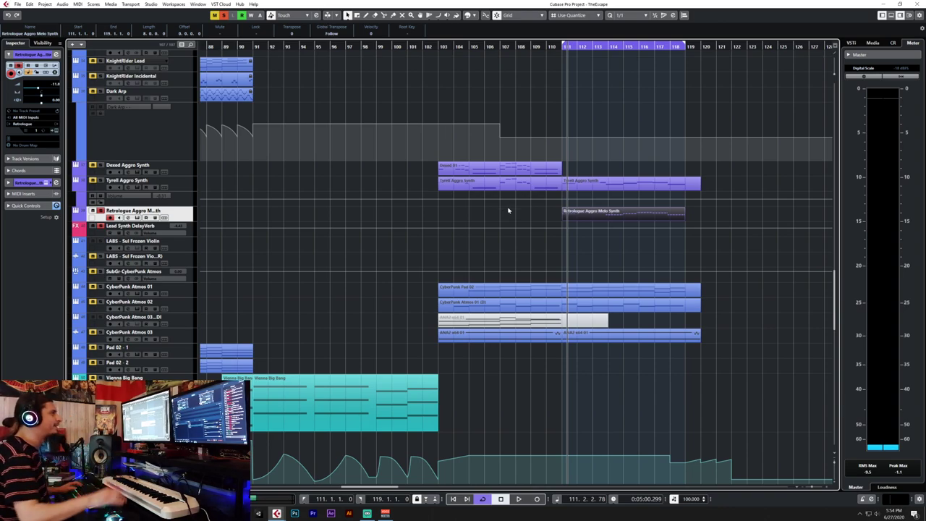
key(space)
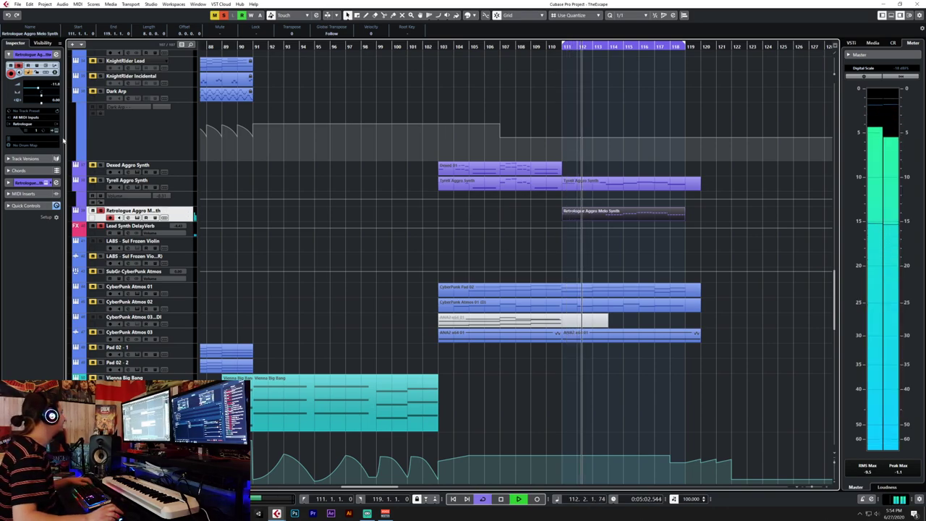
click(163, 218)
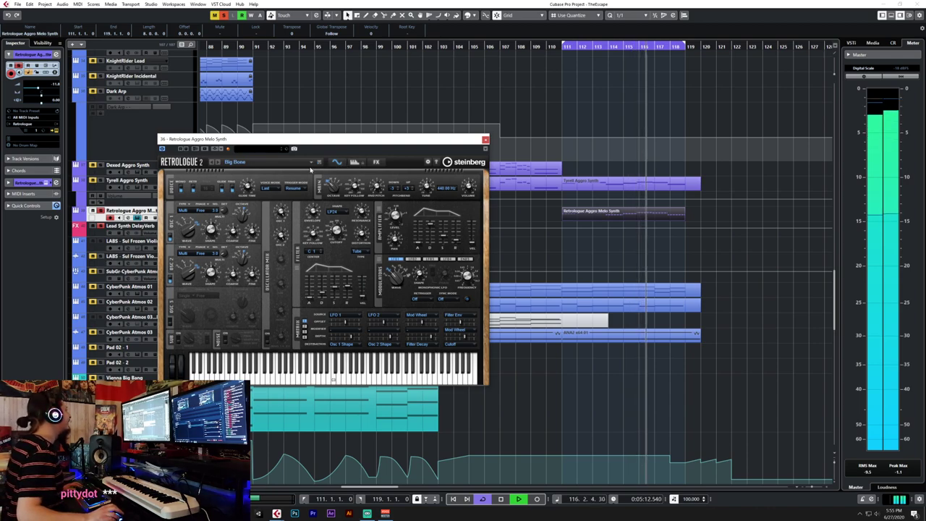
key(ctrl+w)
Move AutoPan to the Retrologue channel's second insert slot and search the effects for "virtual" and "eq" for the first slot.
key(F3)
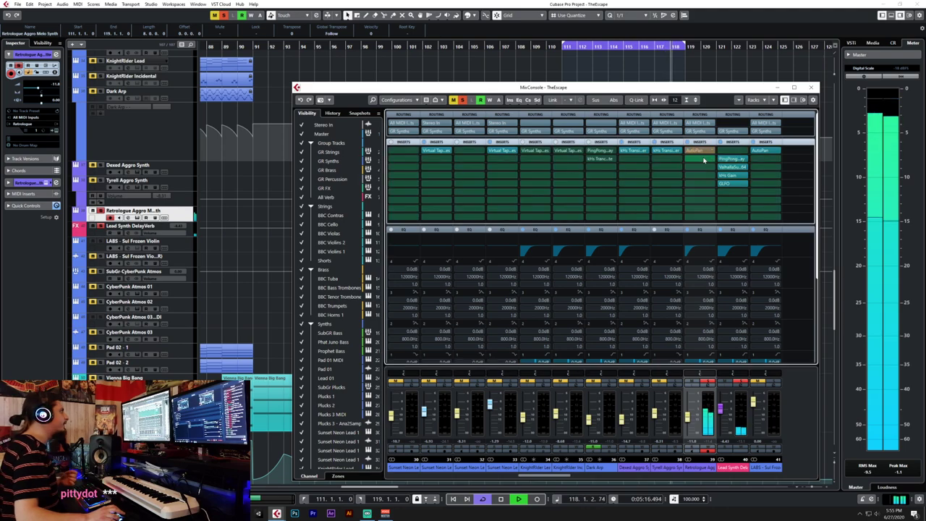
click(697, 155)
text(virtual)
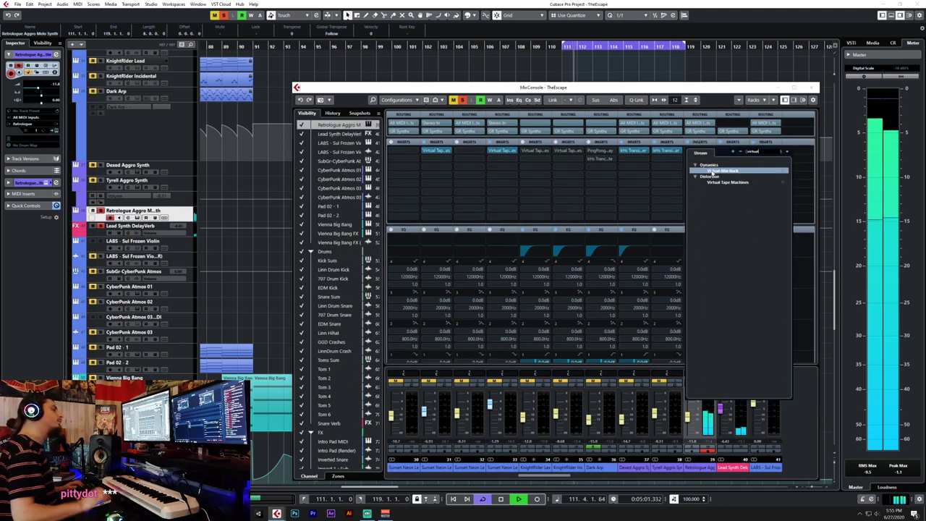
key(BackSpace)
key(BackSpace)
key(BackSpace)
key(BackSpace)
text(eq)
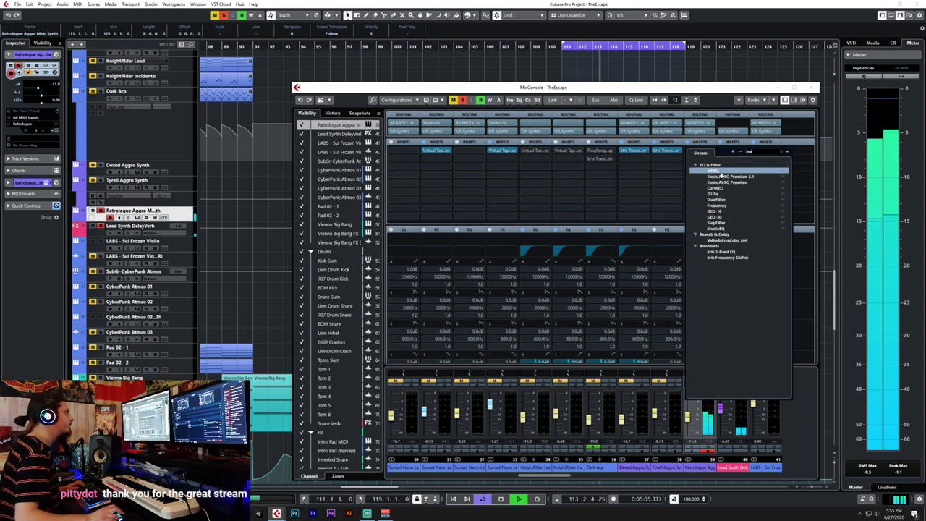
key(Escape)
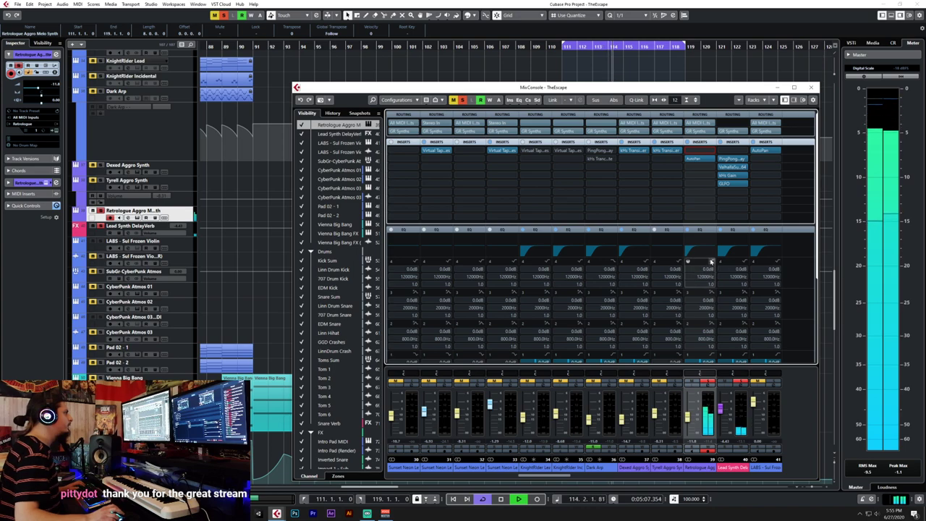
Boost the Retrologue channel's high EQ band using High Shelf II and raise the high-pass cutoff frequency.
click(708, 267)
click(710, 264)
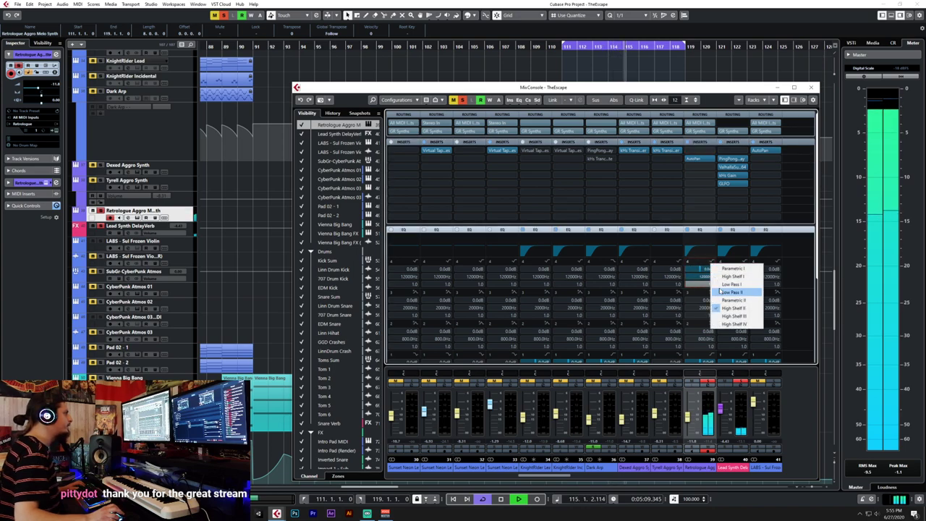
click(721, 309)
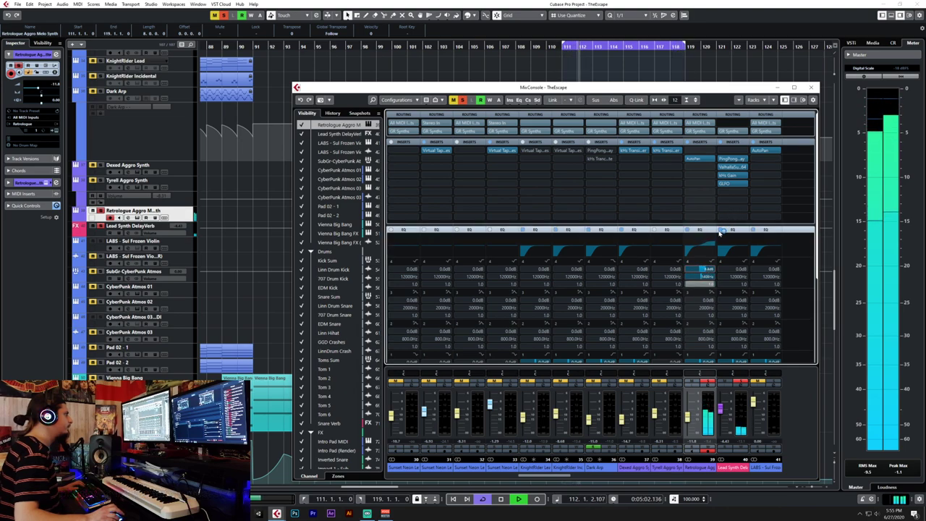
scroll(789, 303, down, 5)
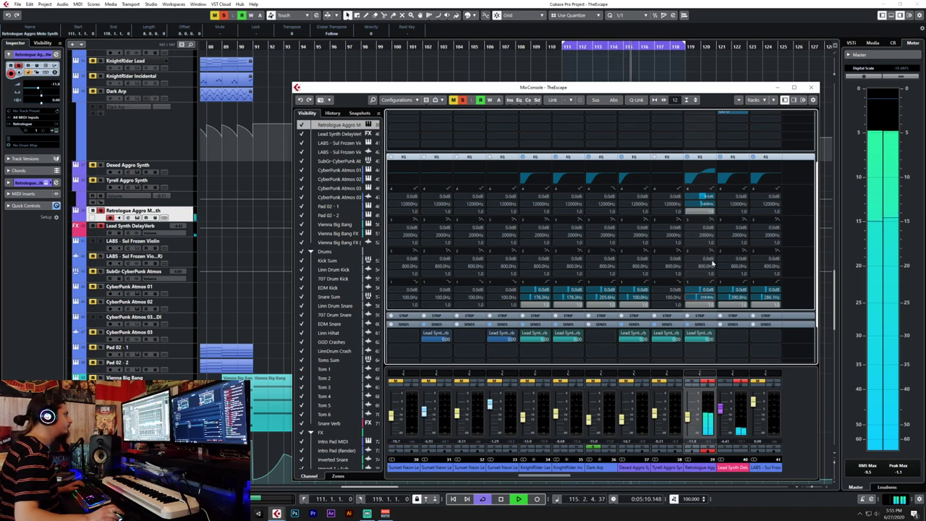
scroll(814, 243, up, 5)
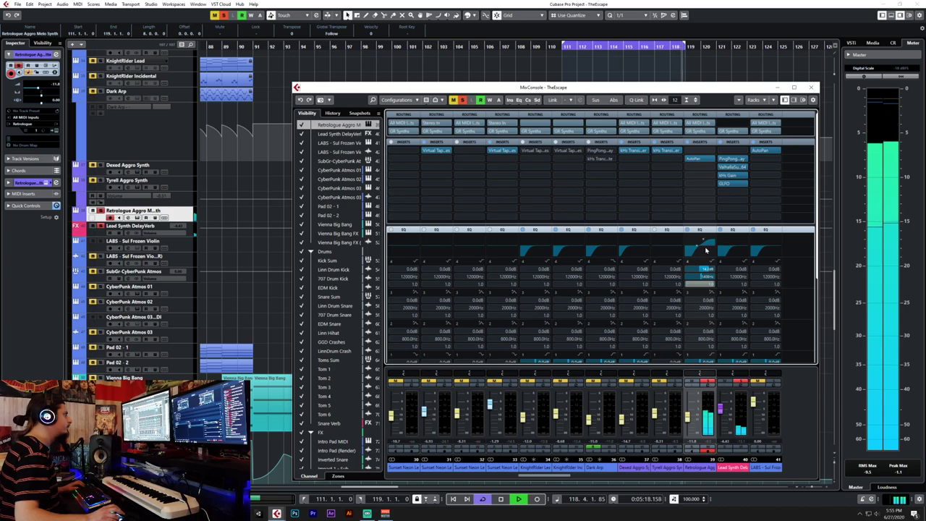
scroll(768, 274, down, 4)
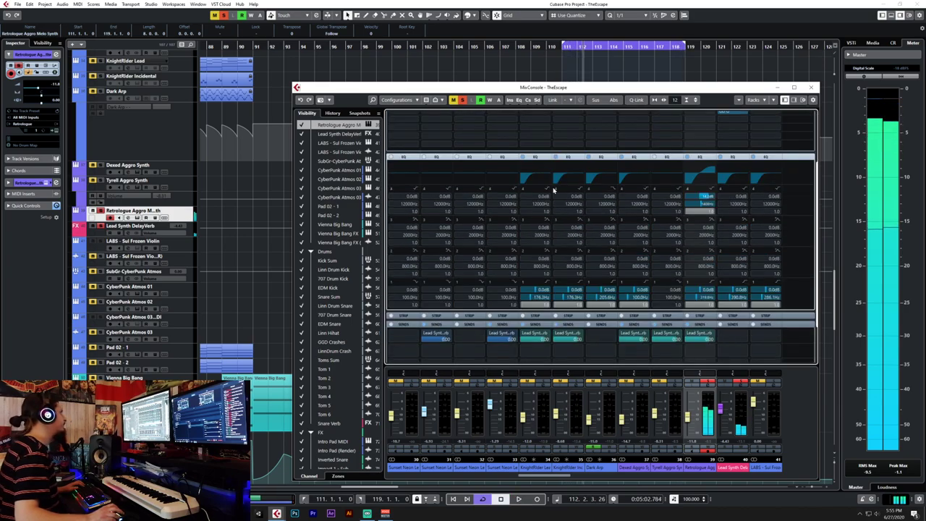
Examine the inserts, EQ and sends of the lead synth channels in the mixer.
scroll(788, 217, up, 2)
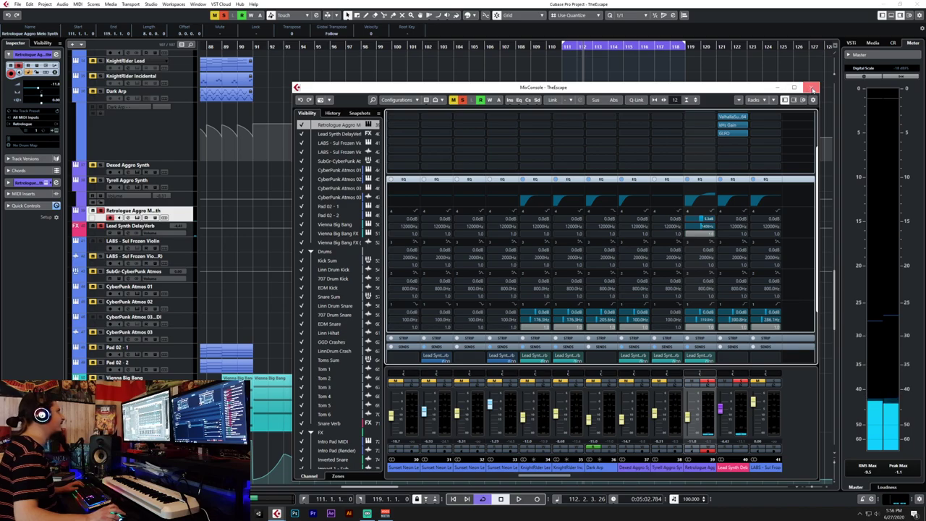
click(812, 88)
scroll(86, 188, up, 10)
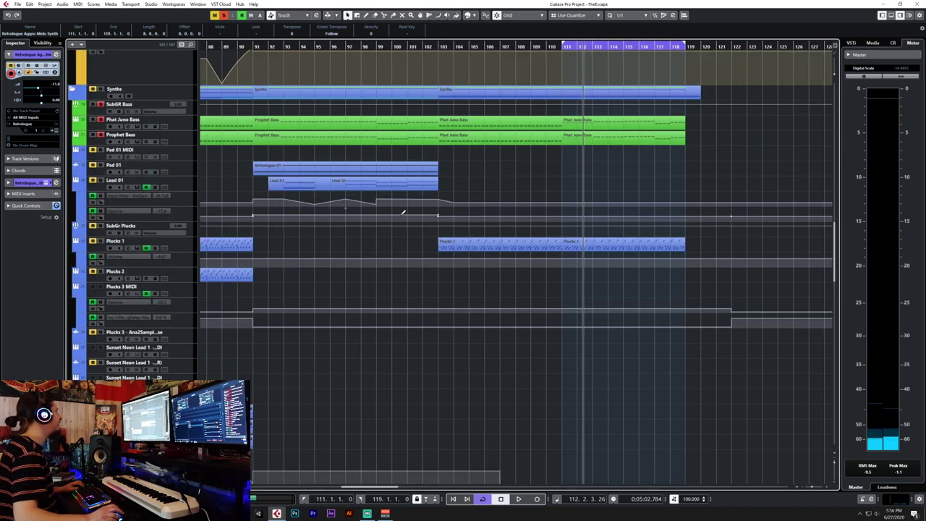
scroll(417, 250, down, 10)
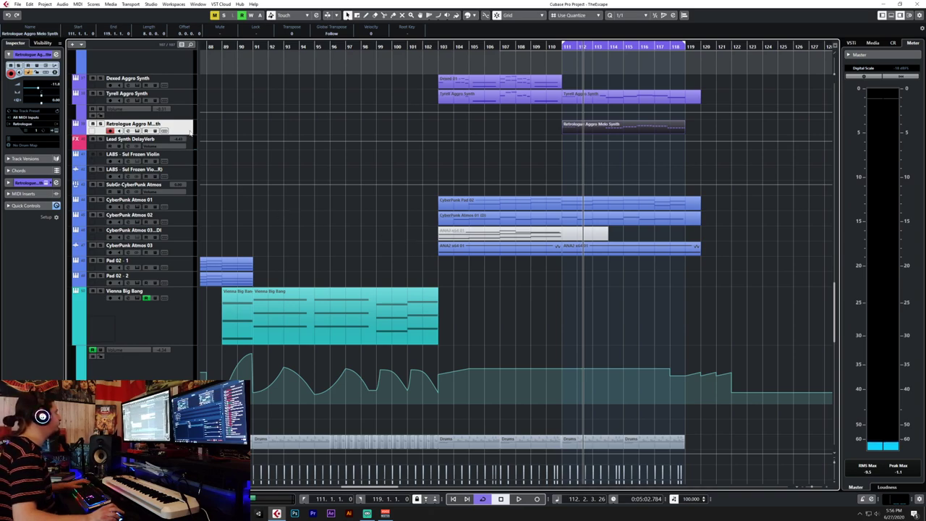
key(F3)
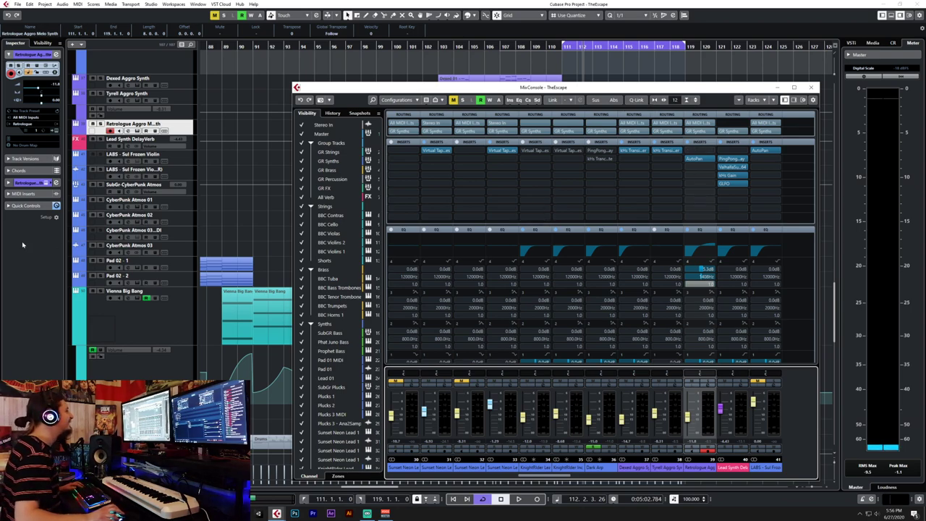
key(F3)
key(F3)
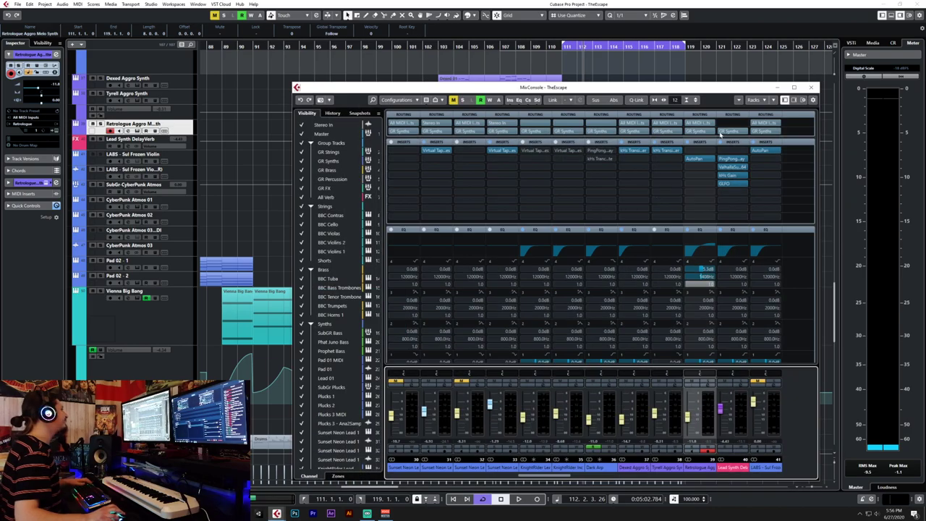
click(812, 88)
In the Retrologue Aggro Melo Synth's preset browser, replace the Bass and Analog filters with the Poly character.
click(76, 124)
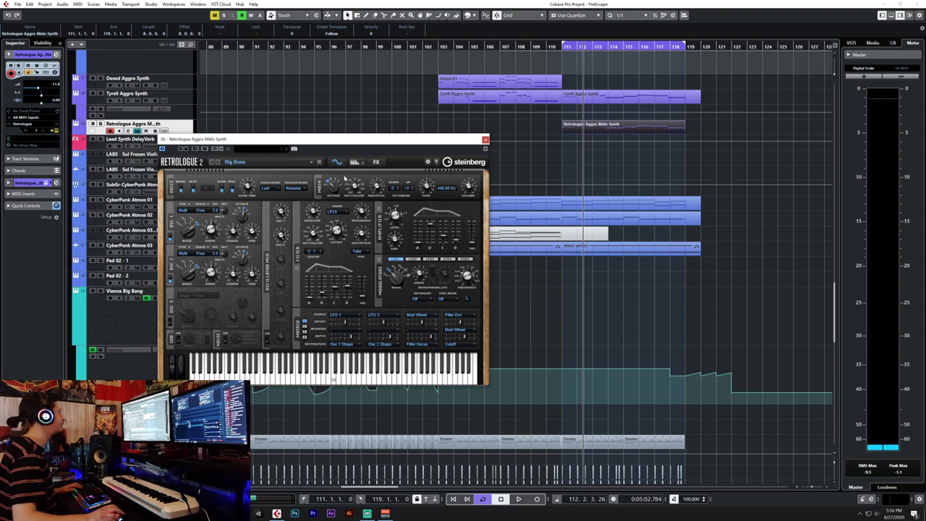
click(281, 162)
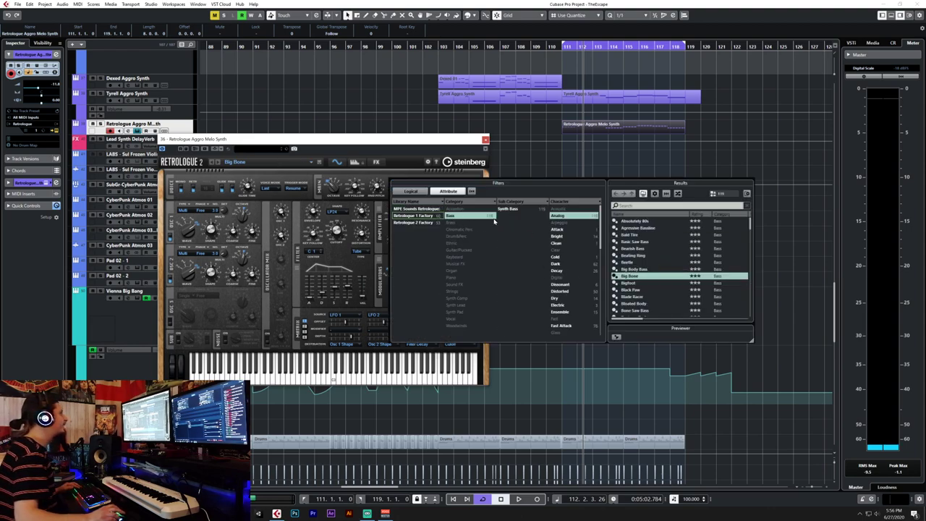
click(560, 216)
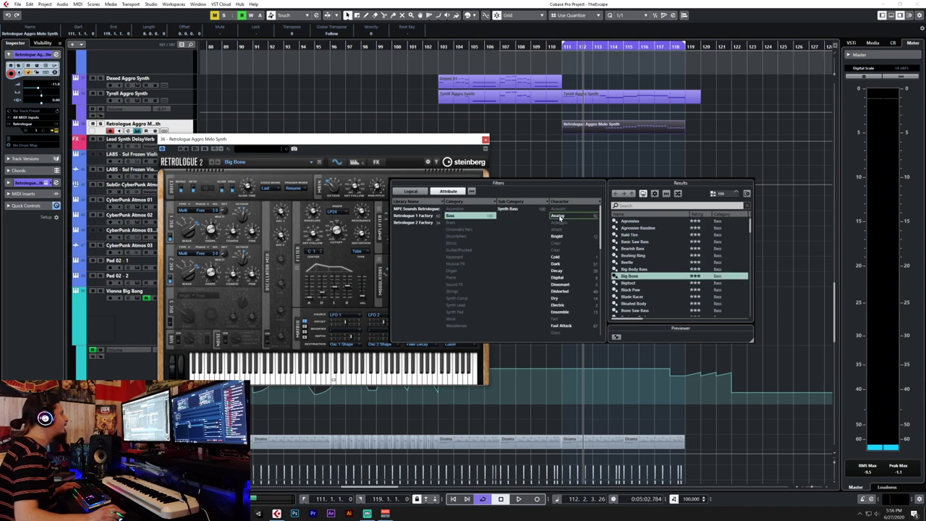
click(483, 217)
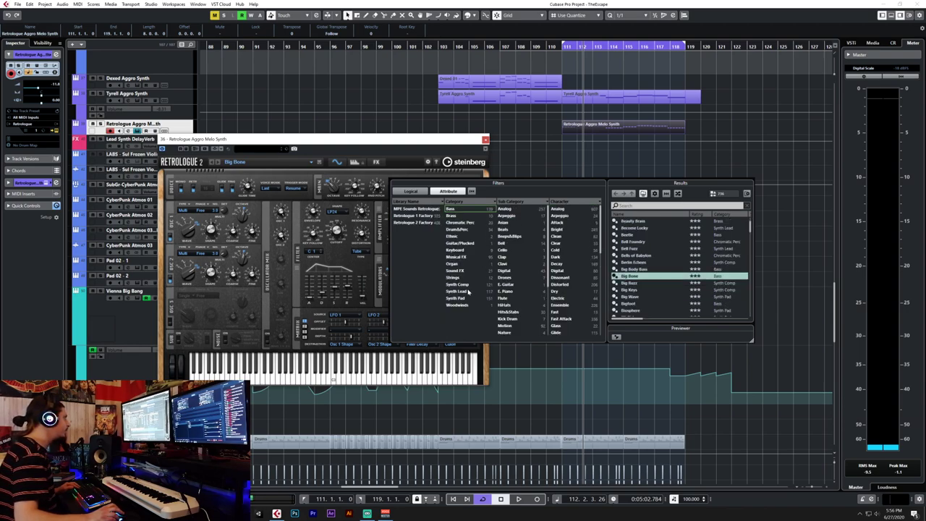
scroll(530, 301, down, 5)
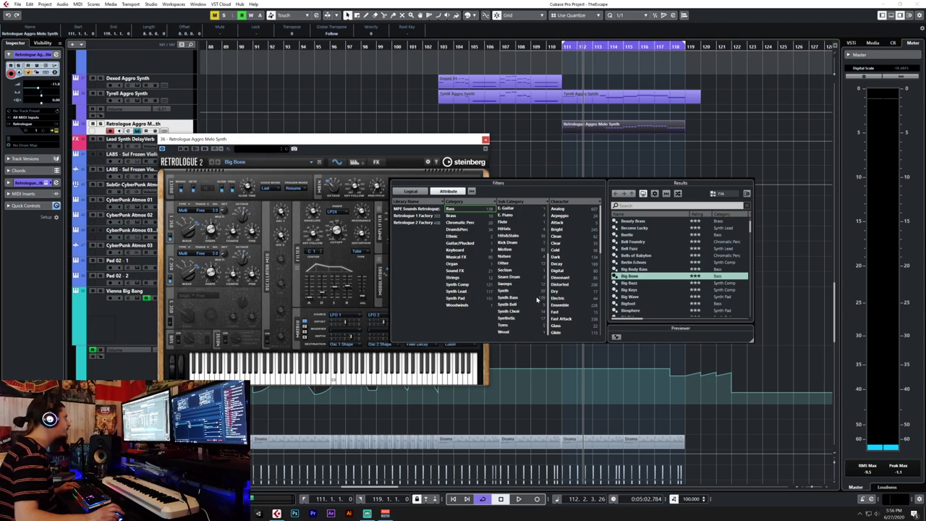
scroll(574, 297, down, 6)
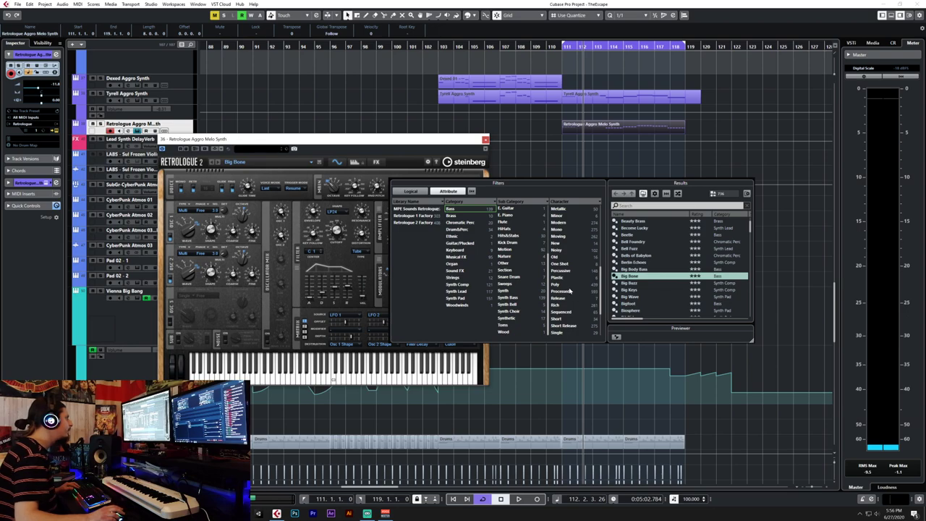
click(564, 285)
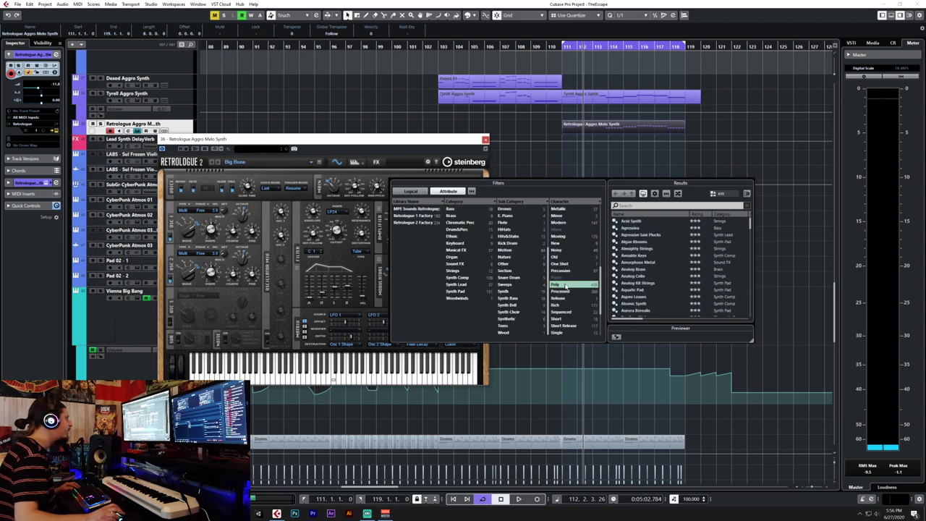
Load the Acid Synth preset and audition it with the Retrologue Aggro Melo Synth track soloed.
click(636, 221)
key(space)
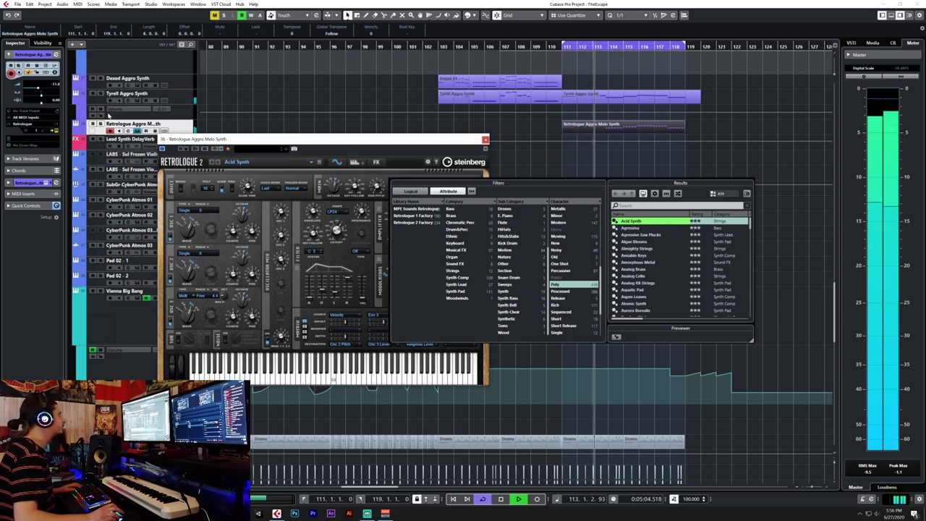
key(Escape)
click(100, 124)
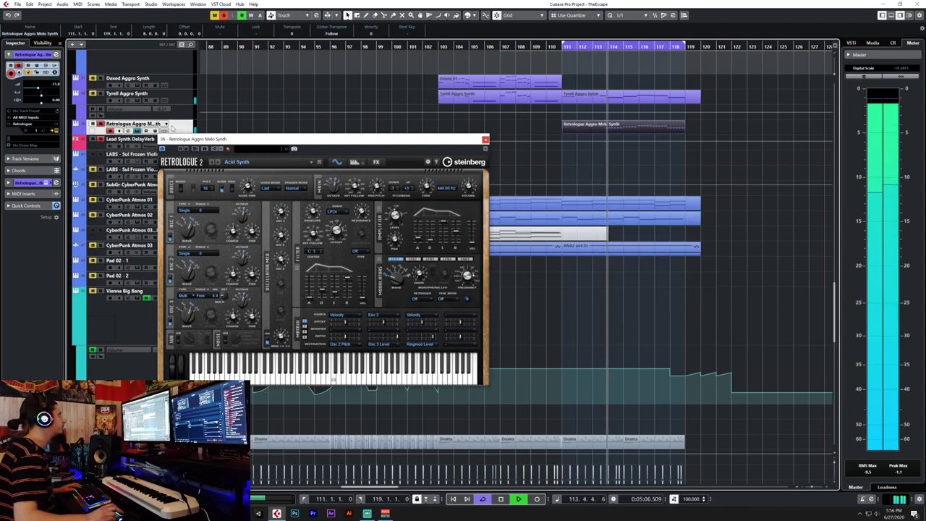
Audition the Agressive preset, load Agressive Saw Plucks instead, and take the Retrologue track out of solo.
click(236, 162)
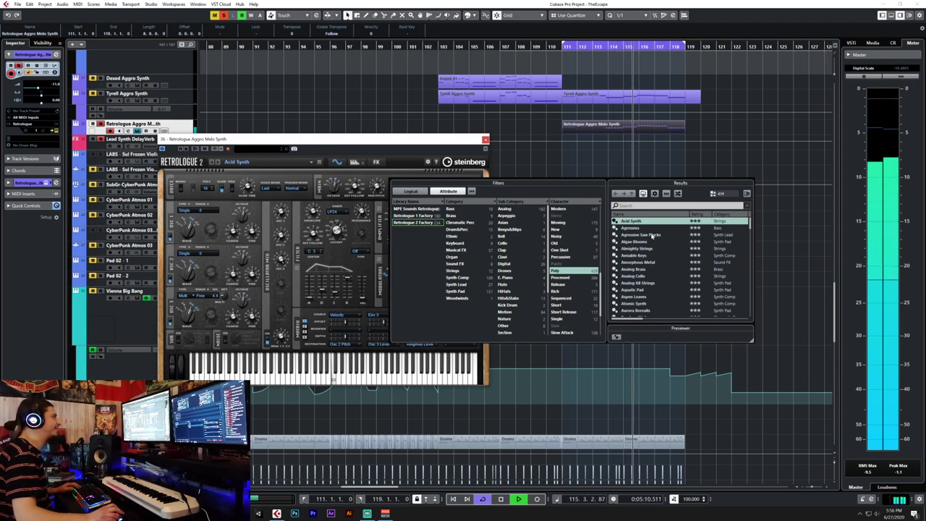
click(657, 229)
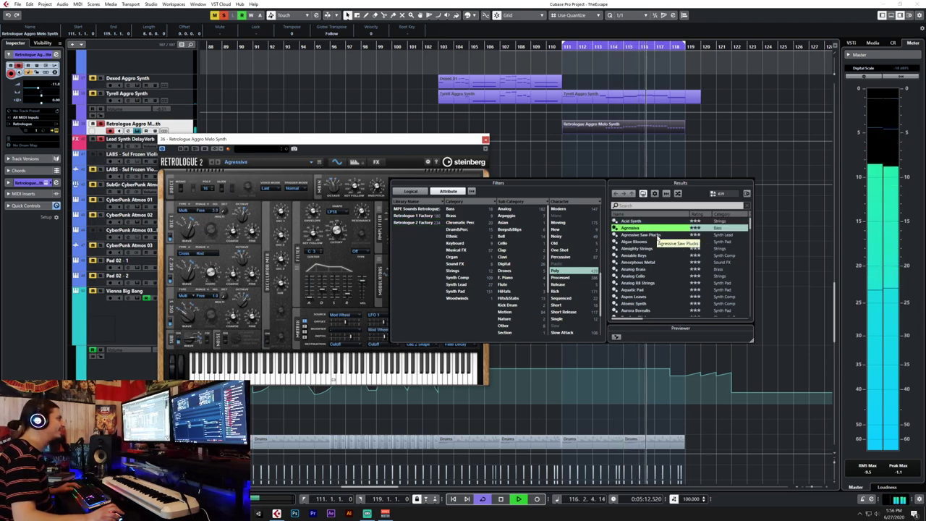
click(656, 235)
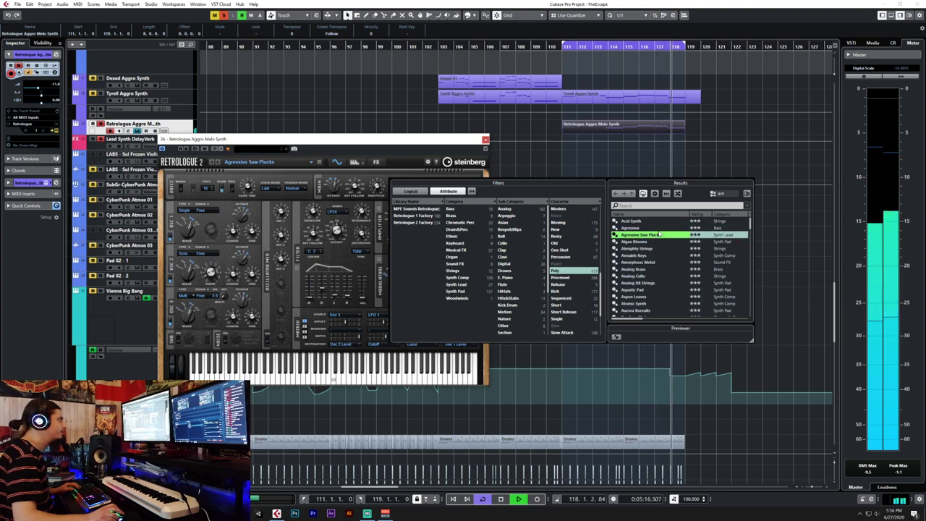
click(99, 126)
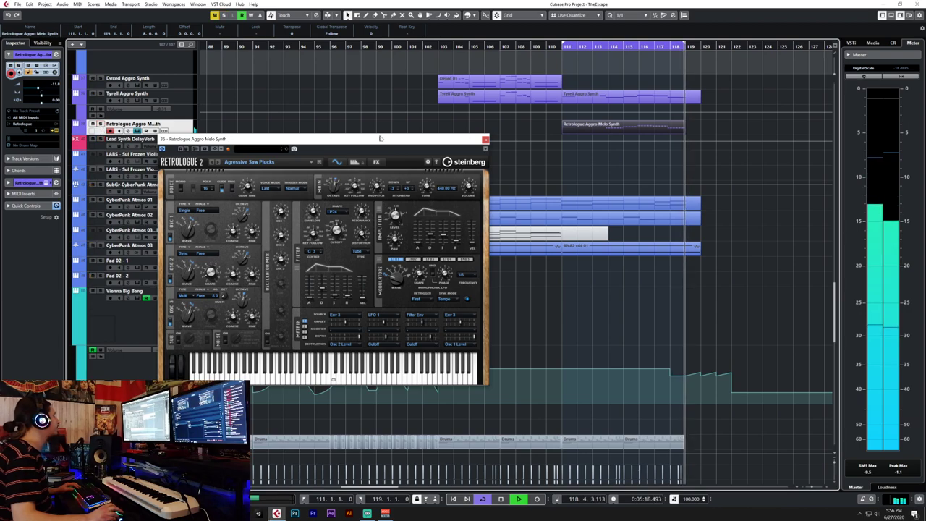
click(100, 125)
Turn off cycle playback and slightly raise the Retrologue Aggro Melo Synth track's level.
click(485, 500)
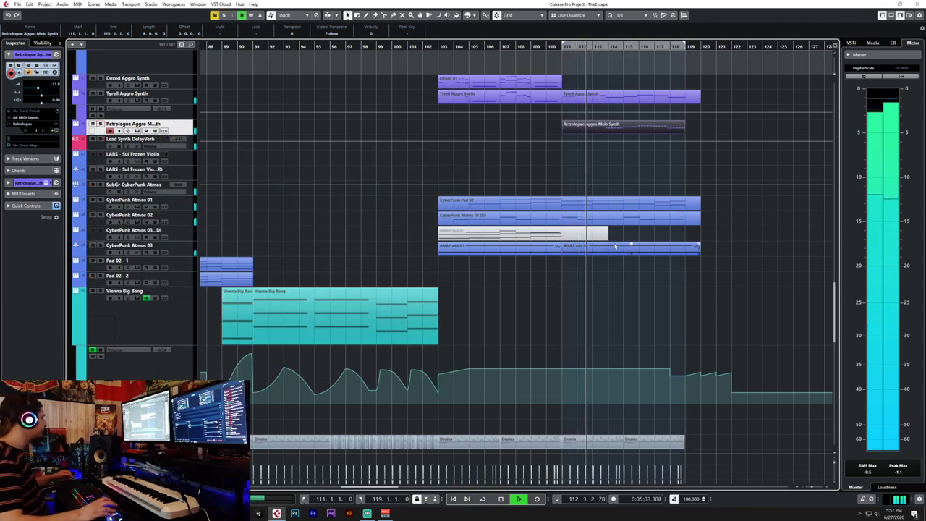
scroll(612, 254, up, 3)
key(F3)
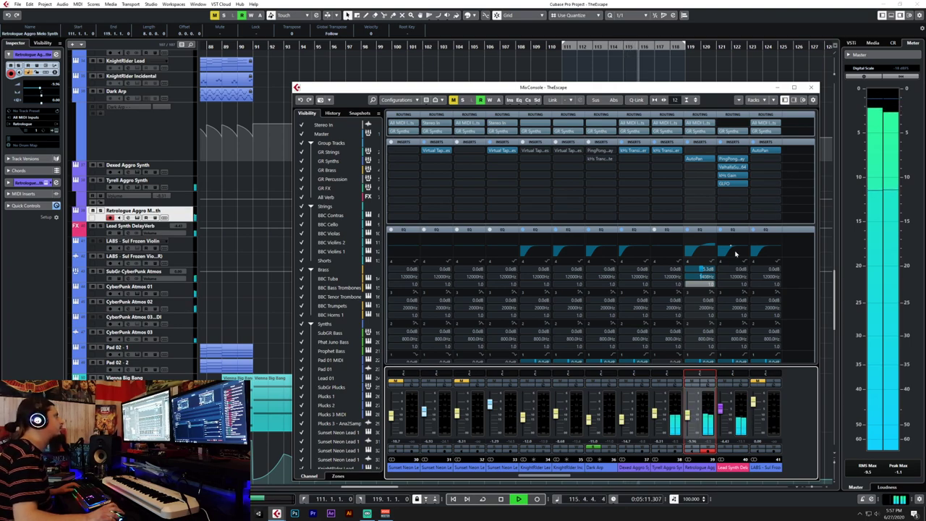
scroll(806, 255, down, 3)
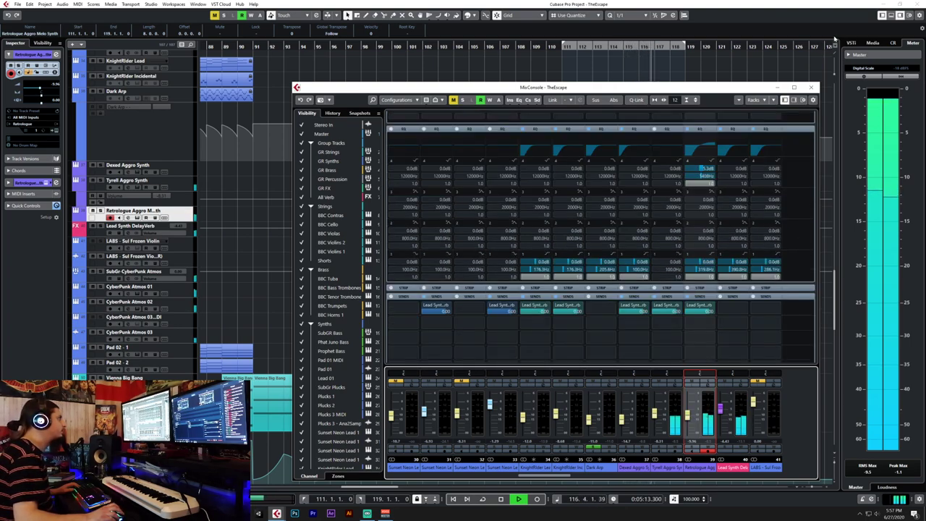
click(814, 87)
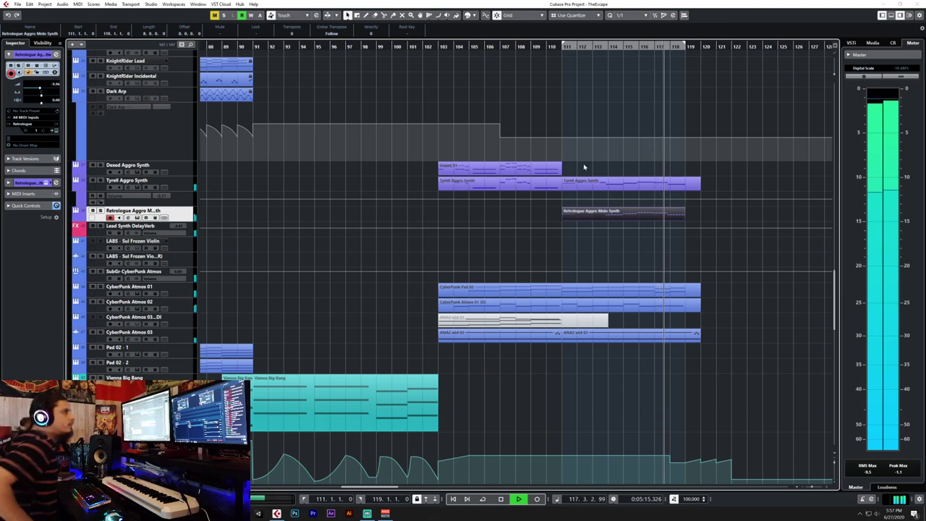
Go back to the earlier part of the arrangement and listen from bar 36 and from around bar 48.
scroll(600, 166, down, 2)
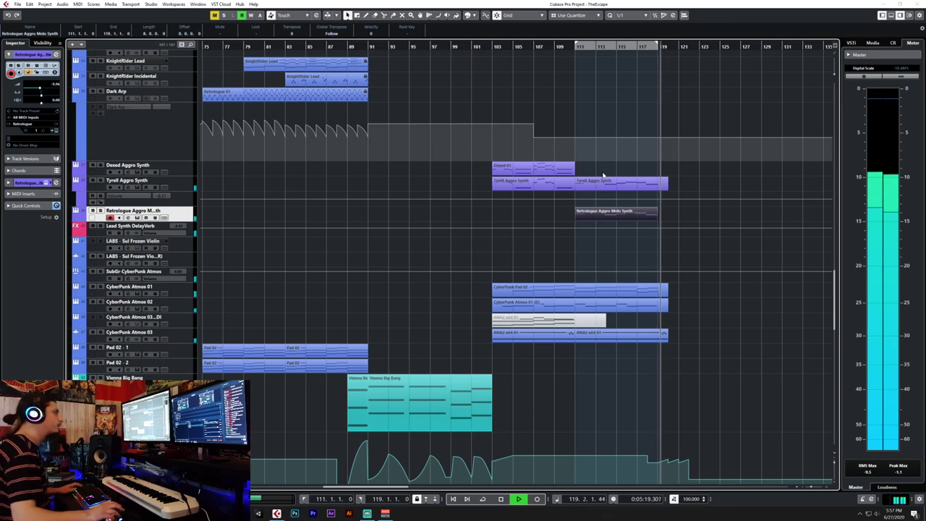
key(space)
scroll(607, 174, up, 5)
scroll(608, 176, up, 6)
scroll(607, 176, down, 4)
scroll(605, 174, left, 6)
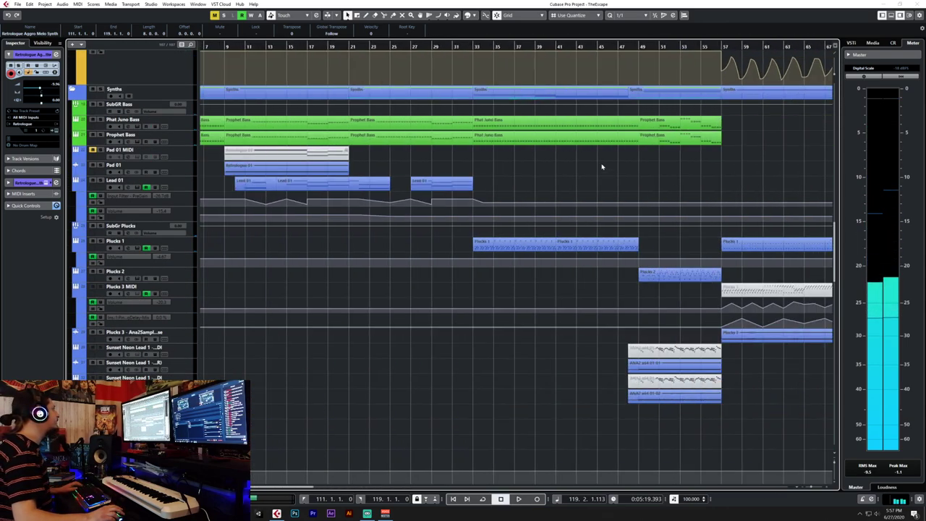
click(433, 46)
scroll(606, 213, up, 5)
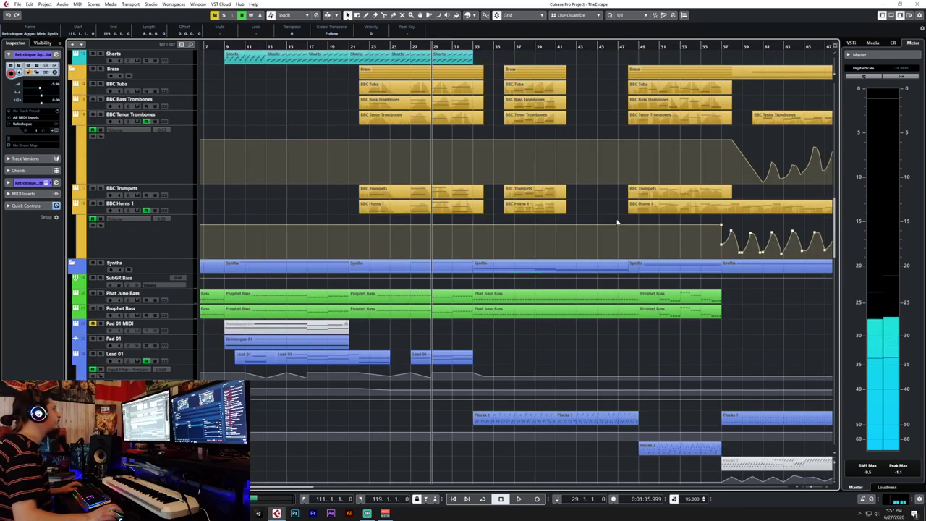
click(505, 45)
key(space)
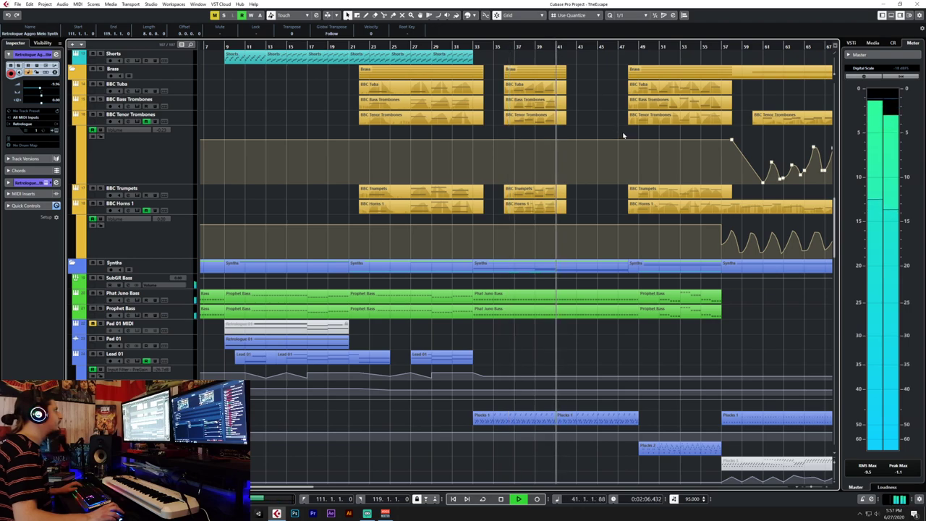
click(634, 45)
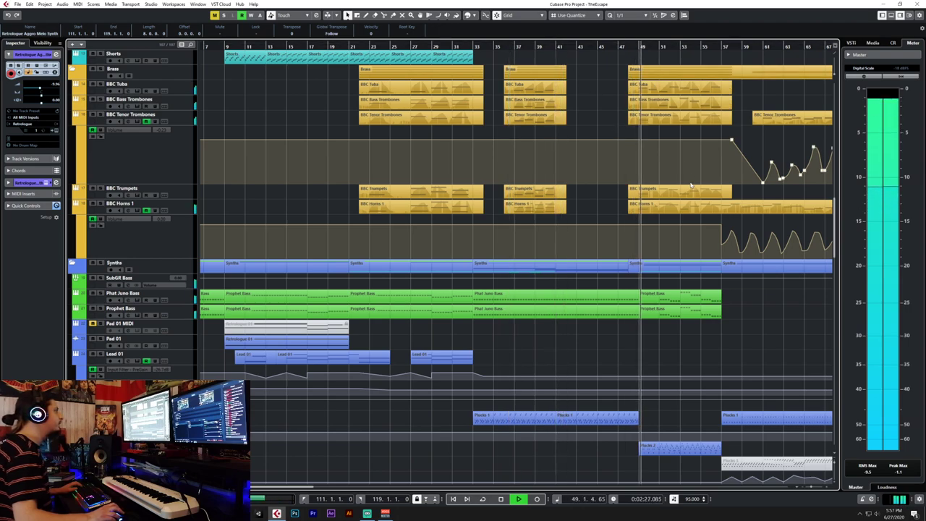
Copy the Phat Juno Bass and Prophet Bass clips spanning bars 49 to 57 and paste them at bar 119.
click(660, 294)
click(664, 311)
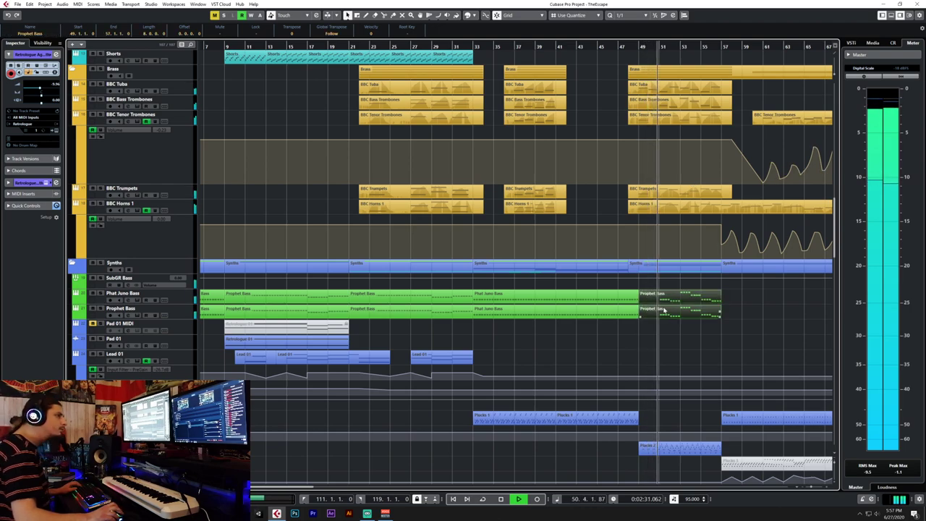
scroll(665, 310, right, 10)
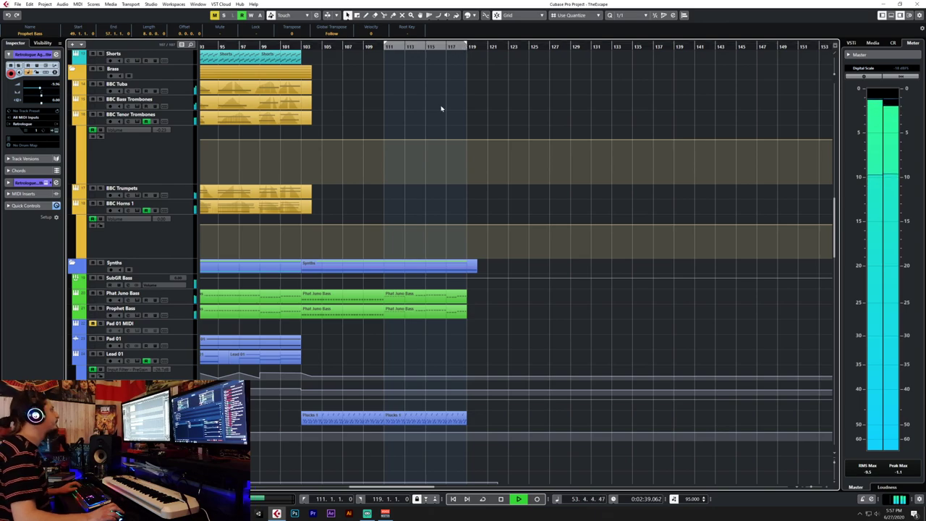
key(h)
key(h)
key(h)
scroll(441, 214, up, 5)
scroll(442, 213, down, 8)
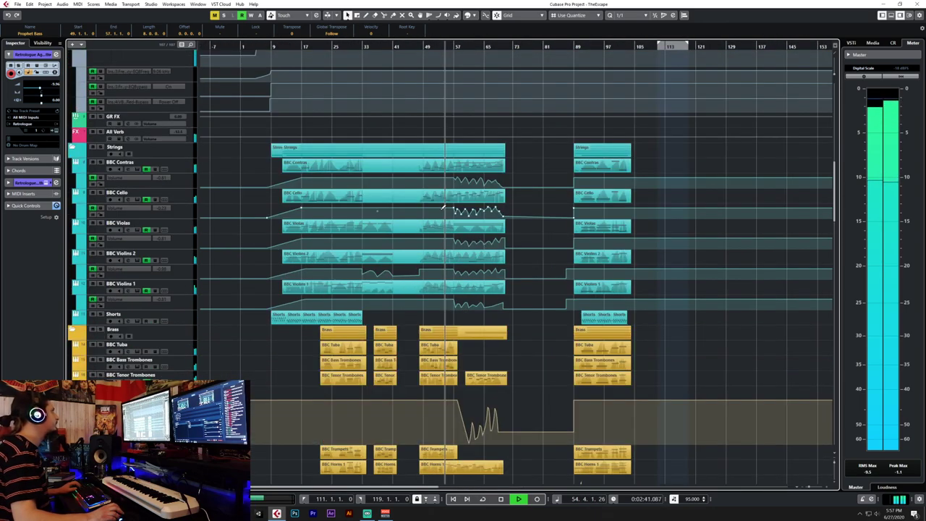
scroll(442, 213, up, 2)
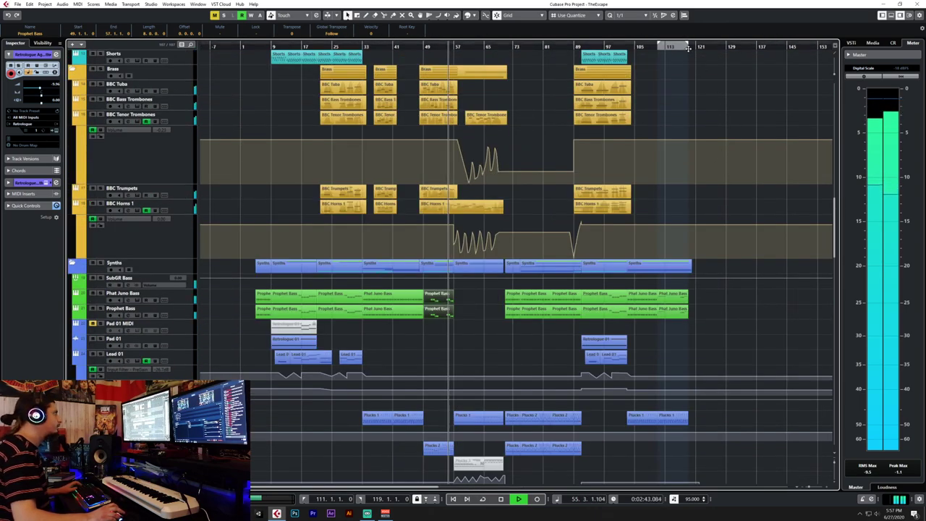
key(space)
click(156, 287)
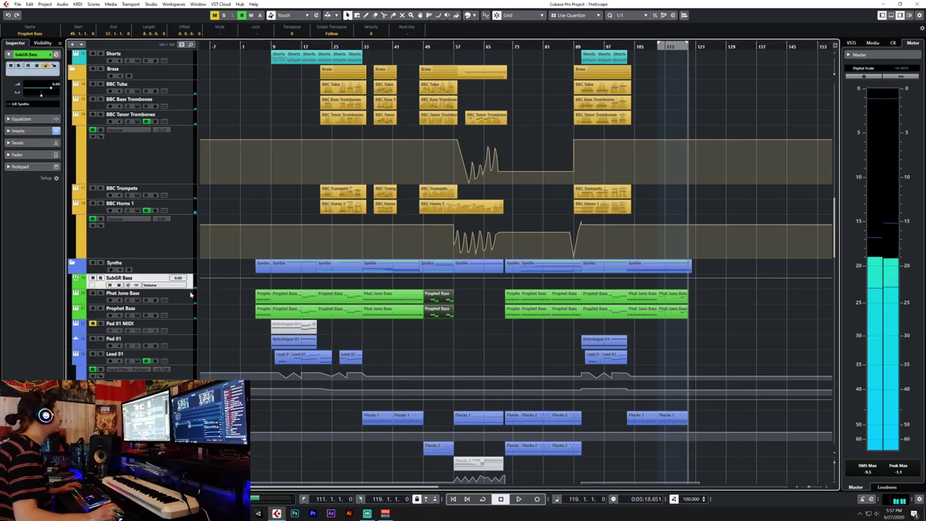
click(141, 293)
key(ctrl+v)
ctrl+scroll(722, 300, up, 3)
ctrl+scroll(723, 300, up, 2)
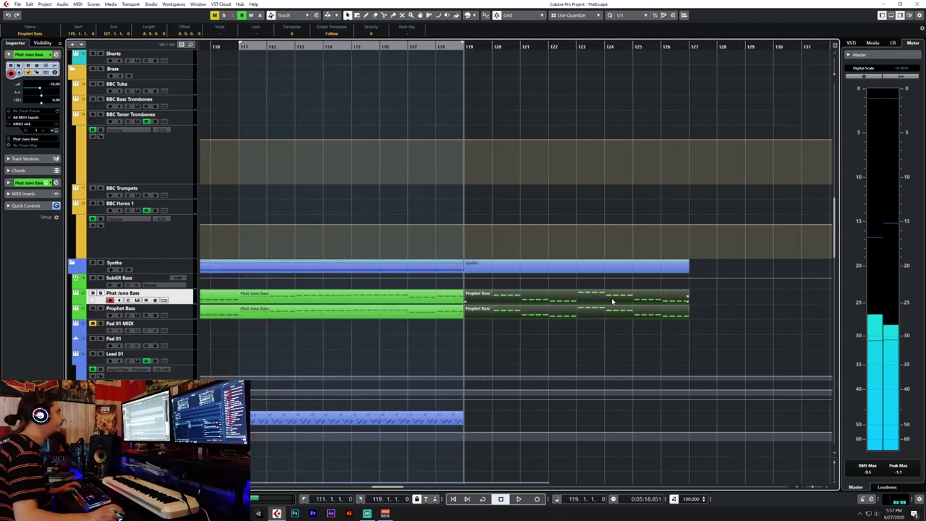
Paste the same pair of bass clips again at bar 127 on the Phat Juno Bass and Prophet Bass tracks.
click(682, 48)
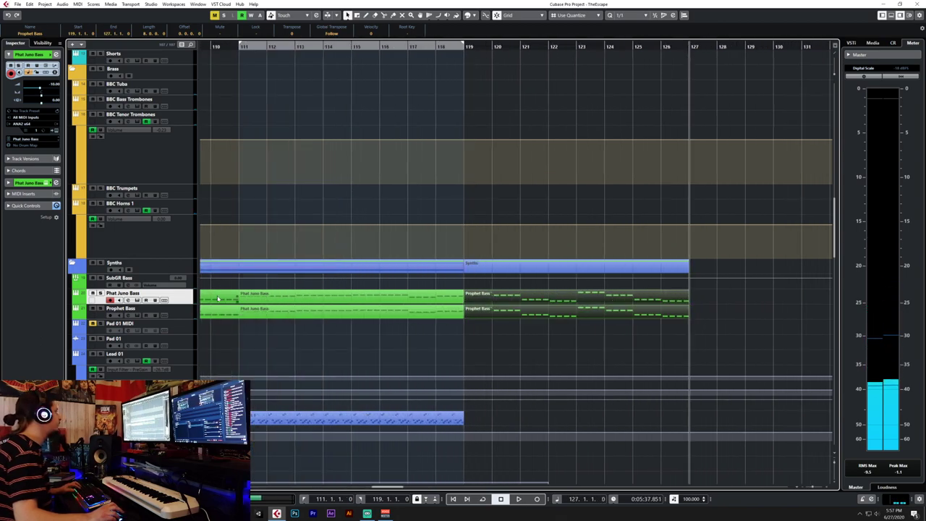
key(ctrl+v)
scroll(721, 356, right, 1)
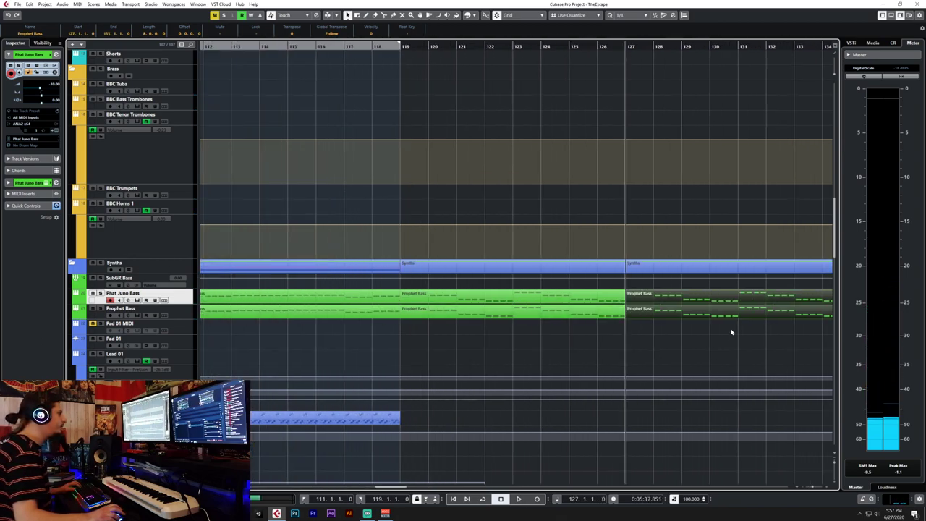
Look through the synth, atmosphere and drum tracks around bar 119 and in the earlier section around bars 49 to 57.
ctrl+scroll(596, 352, down, 1)
scroll(595, 353, down, 6)
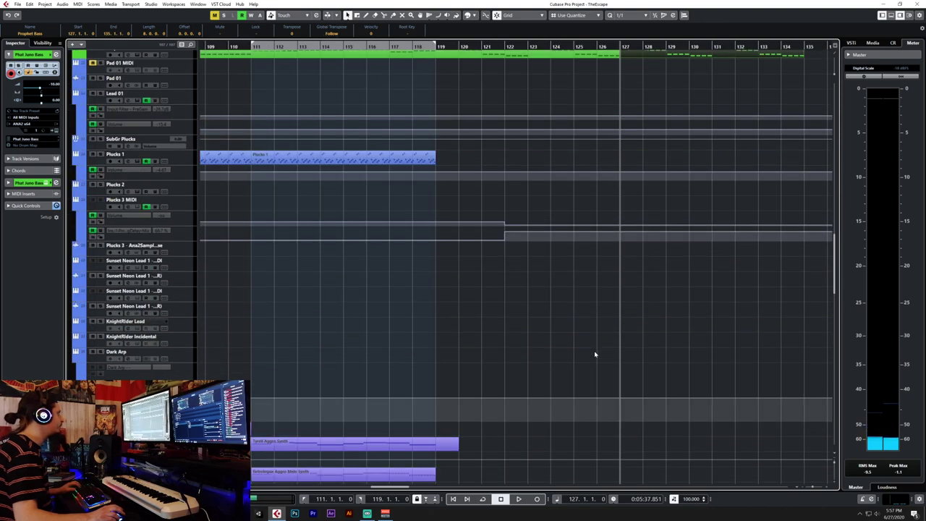
scroll(594, 353, left, 1)
scroll(595, 353, down, 3)
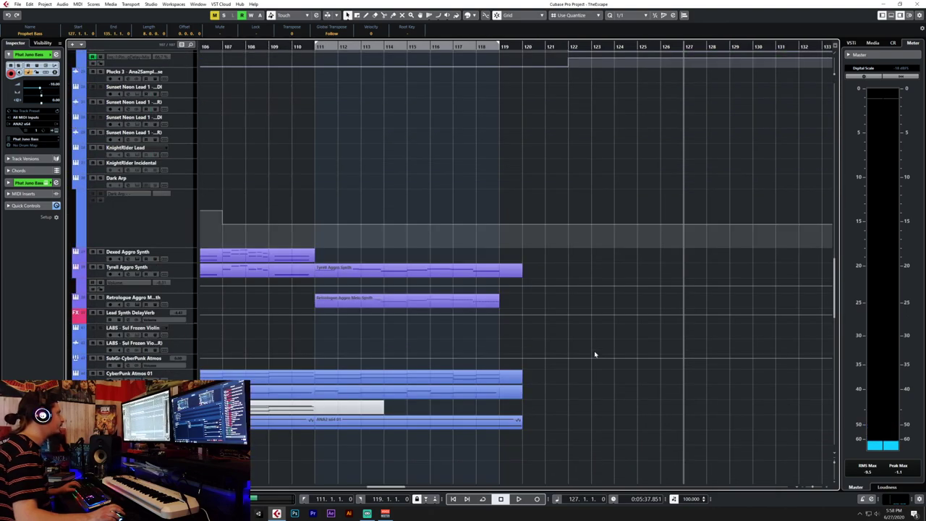
scroll(595, 354, up, 6)
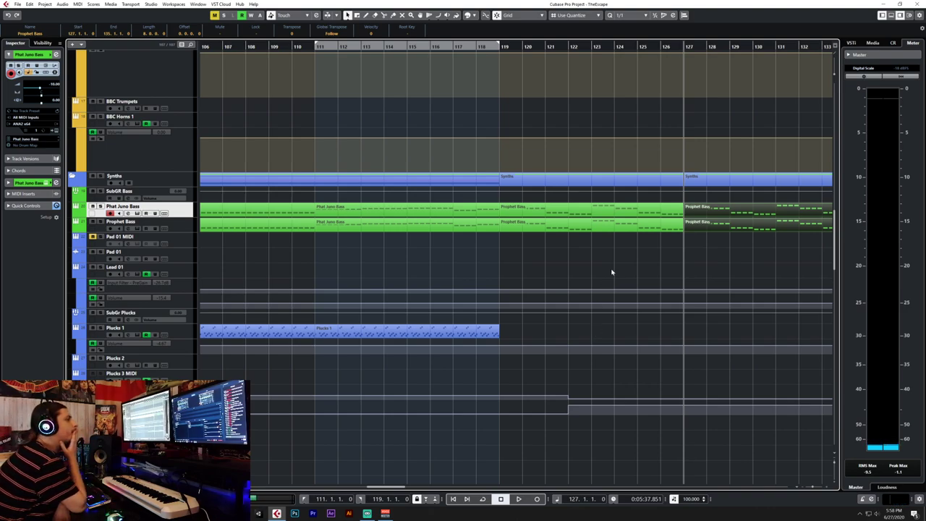
scroll(614, 269, down, 10)
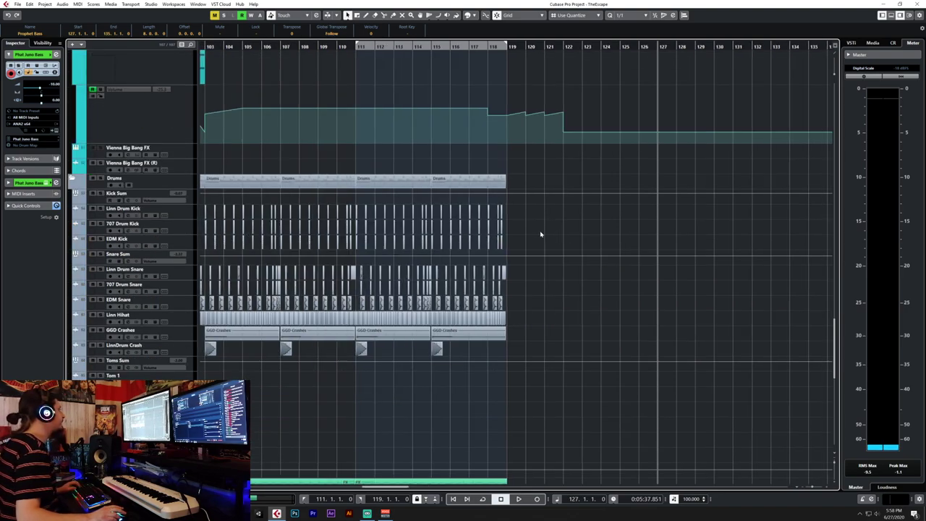
scroll(540, 233, left, 20)
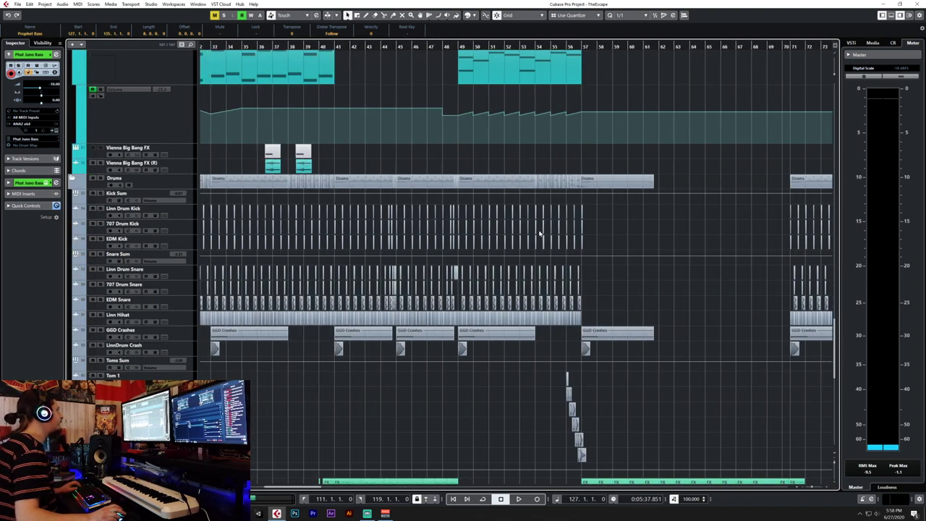
scroll(492, 231, up, 10)
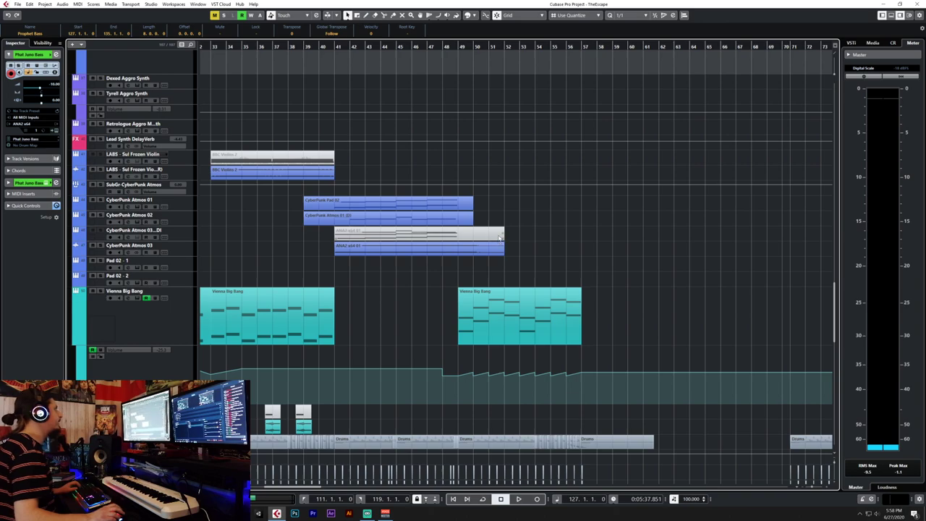
scroll(497, 235, down, 10)
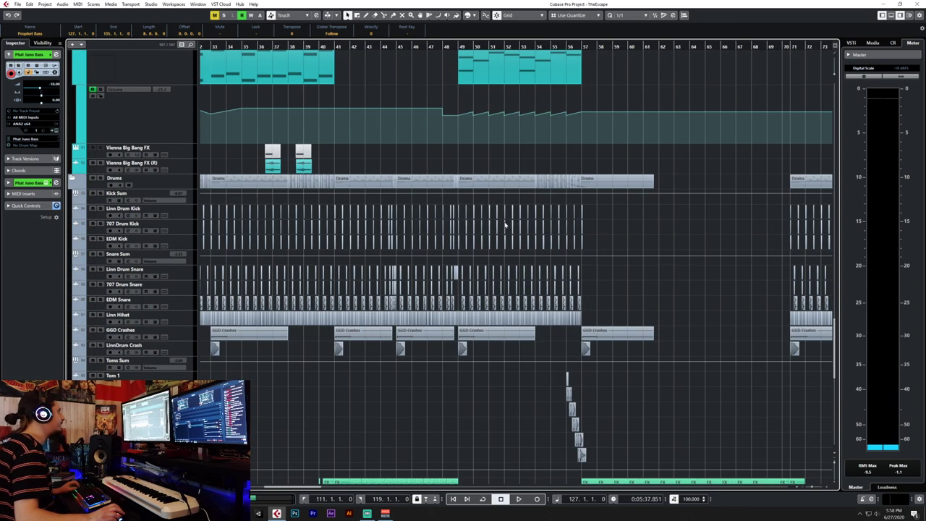
Listen to the tom fill from bar 56 and set the Toms Sum track's volume to -1.00.
click(567, 46)
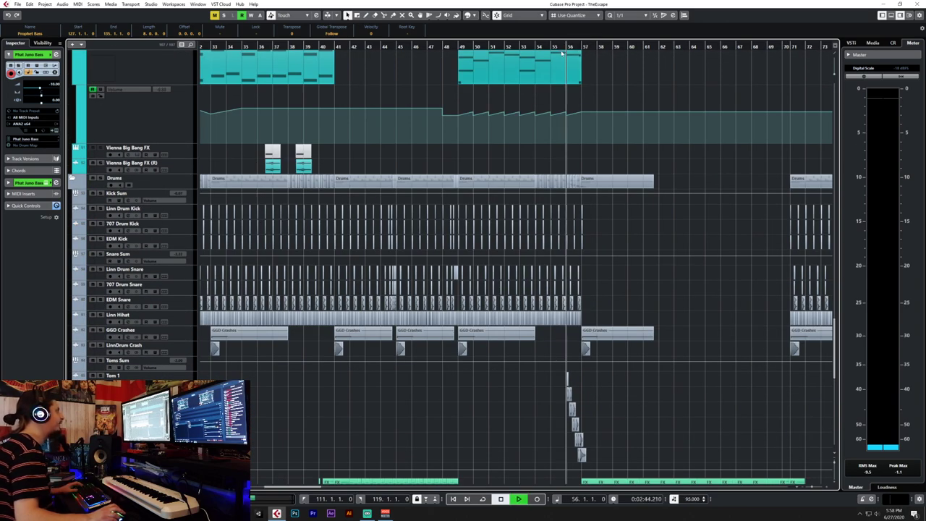
key(space)
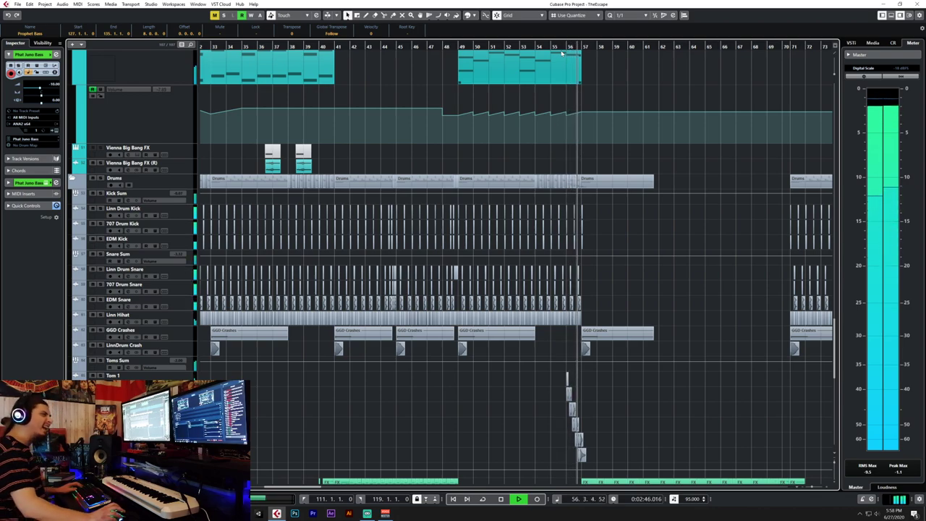
key(space)
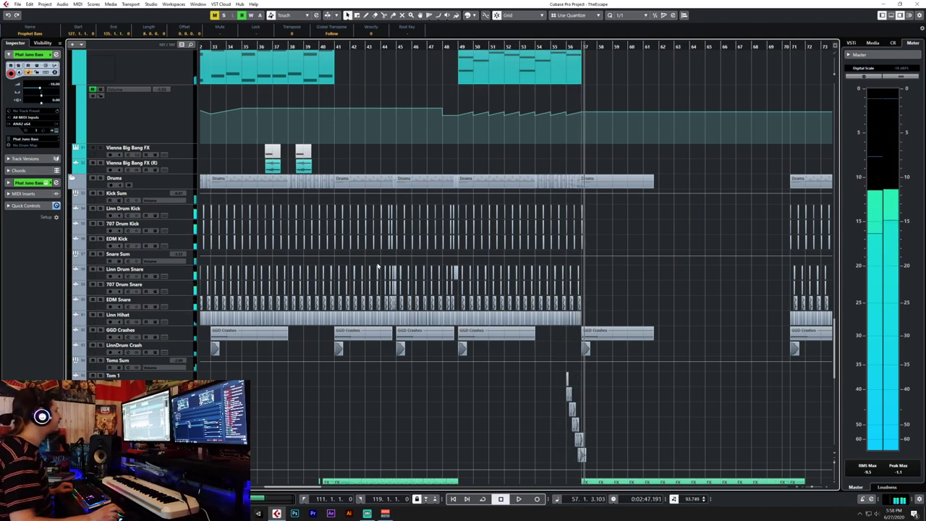
click(177, 362)
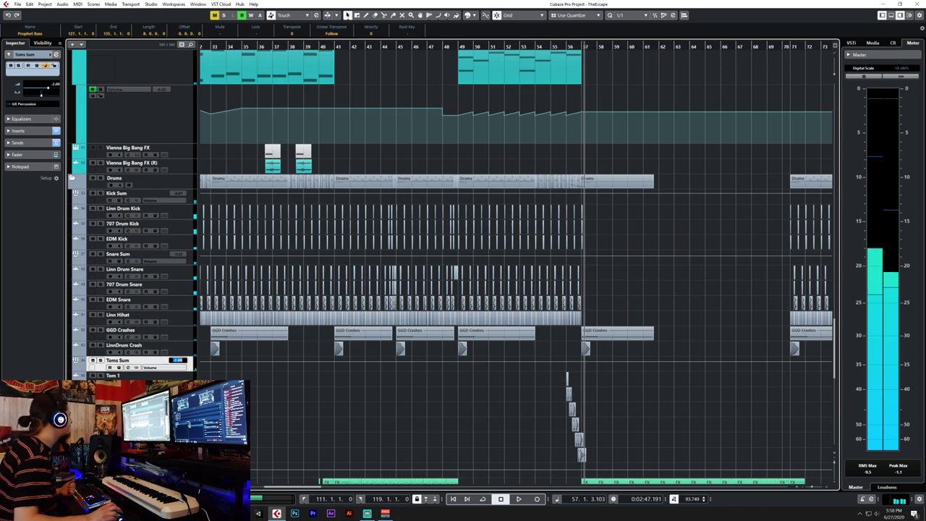
key(Return)
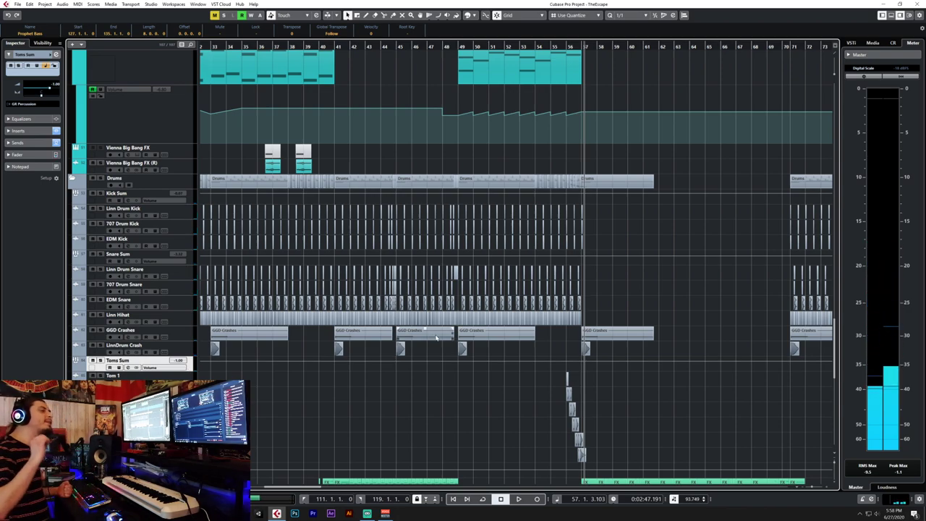
Copy the Drums folder clips spanning bars 49 to 57 and paste them on the Drums track at bar 119.
scroll(497, 173, up, 4)
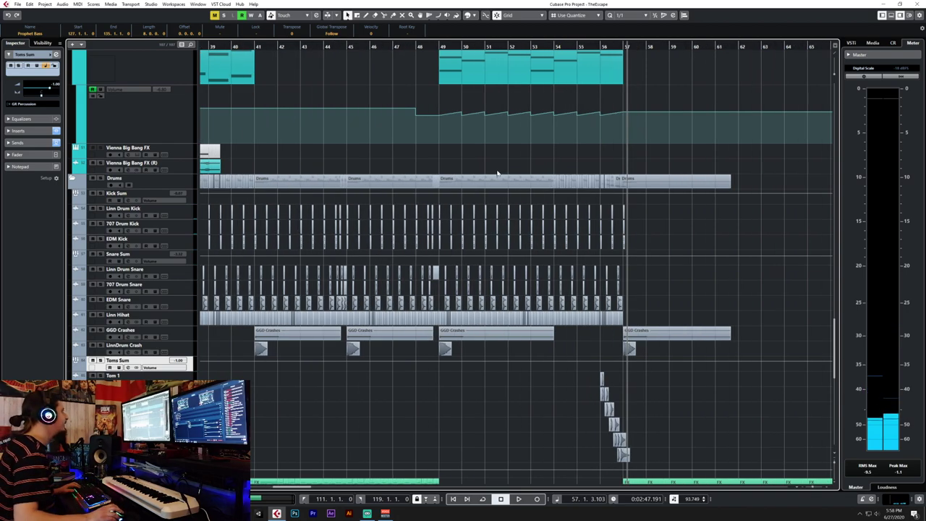
drag(403, 167, 719, 190)
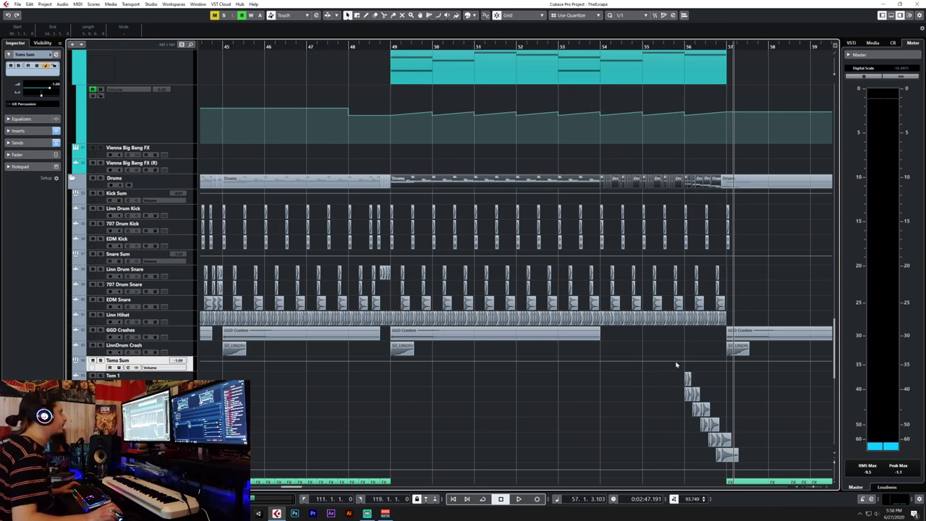
scroll(677, 364, down, 5)
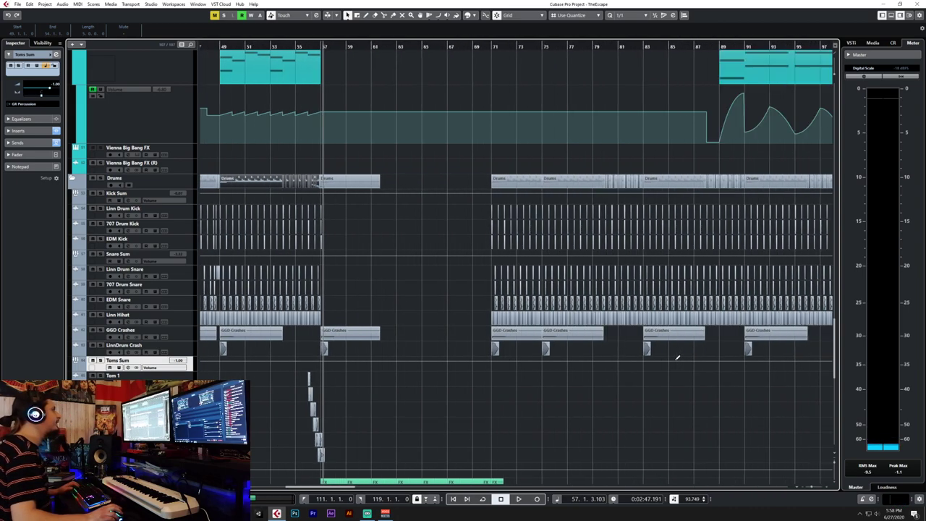
scroll(676, 357, right, 10)
click(334, 46)
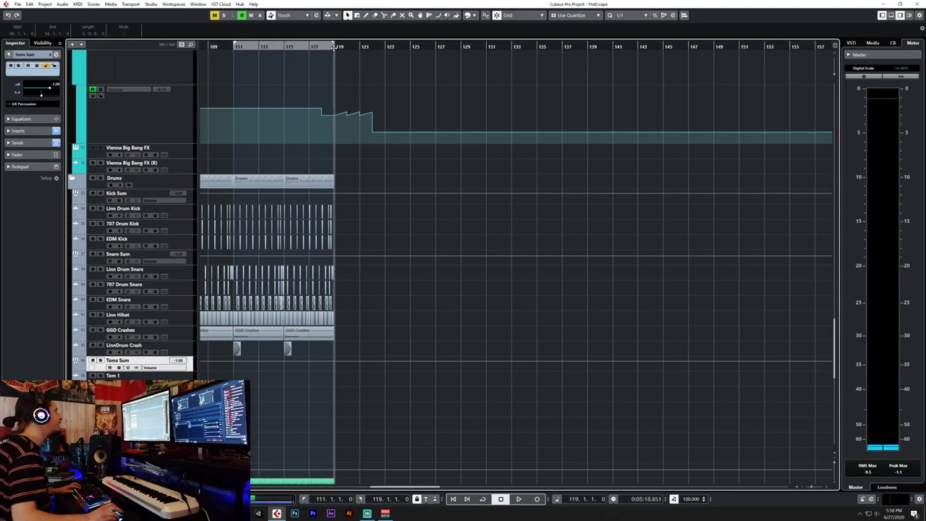
click(185, 185)
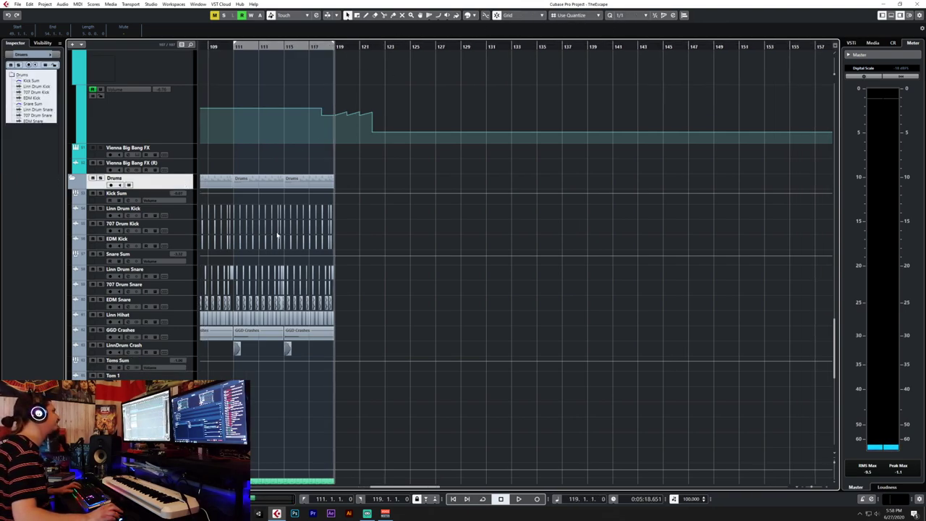
key(ctrl+d)
Paste the same eight-bar drum section again on the Drums track at bar 127.
click(434, 45)
scroll(455, 251, up, 4)
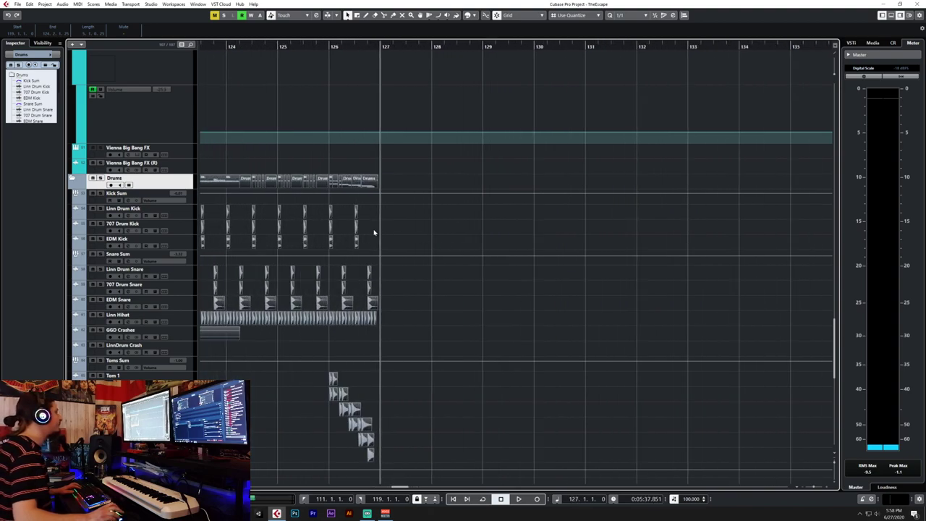
key(ctrl+d)
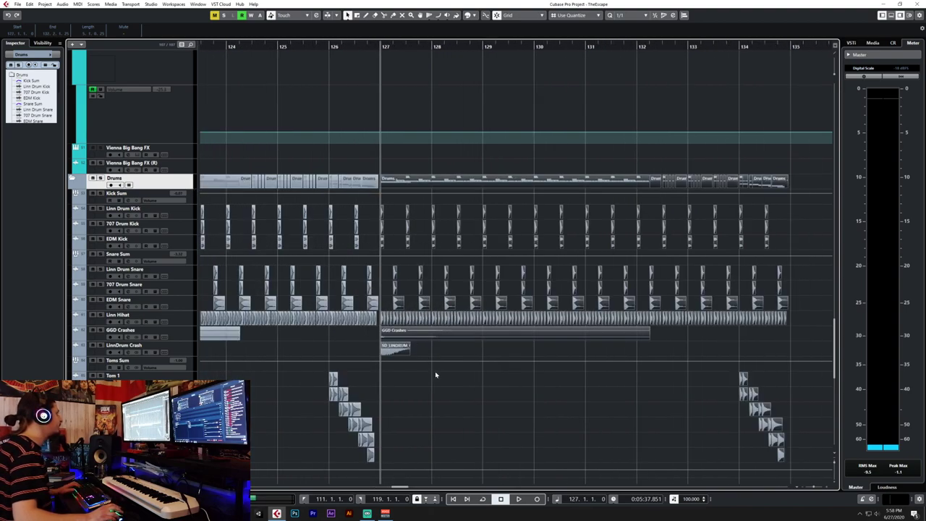
Select the Tom 6 hit in the fill at the end of bar 56 and set the quantize value to 1/4.
scroll(435, 372, down, 5)
scroll(436, 369, left, 5)
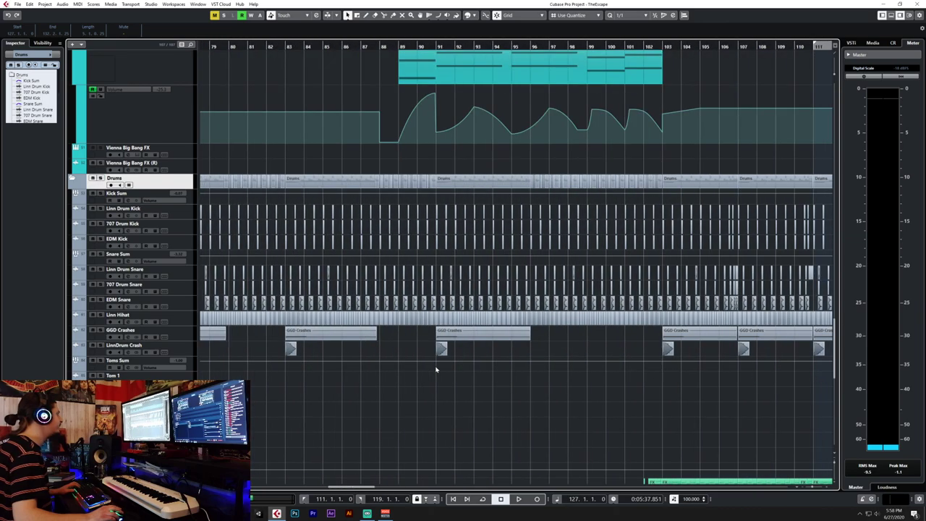
scroll(435, 369, left, 5)
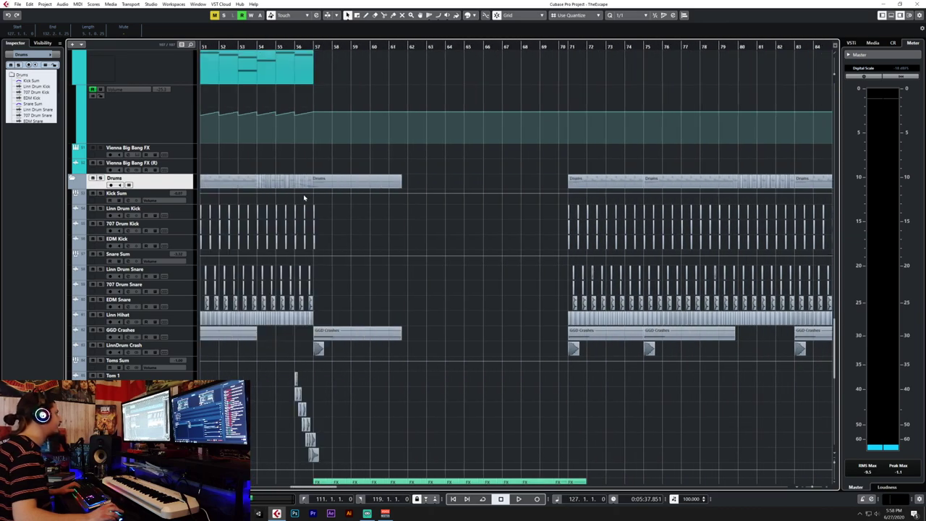
click(311, 456)
scroll(304, 458, up, 5)
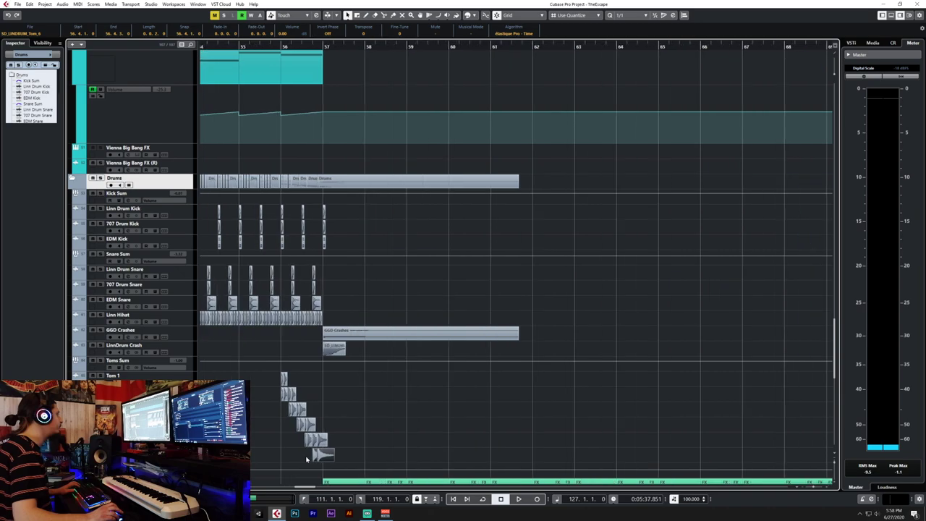
click(622, 14)
click(636, 38)
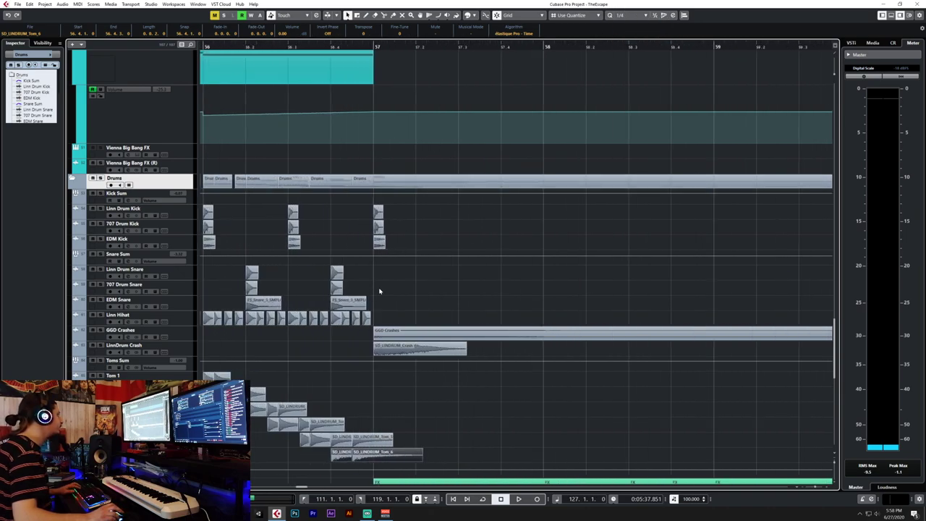
Paste the copied tom hit onto the Tom 6 track at 126.4.1 in the duplicated fill.
scroll(528, 385, right, 4)
right_click(529, 385)
click(480, 398)
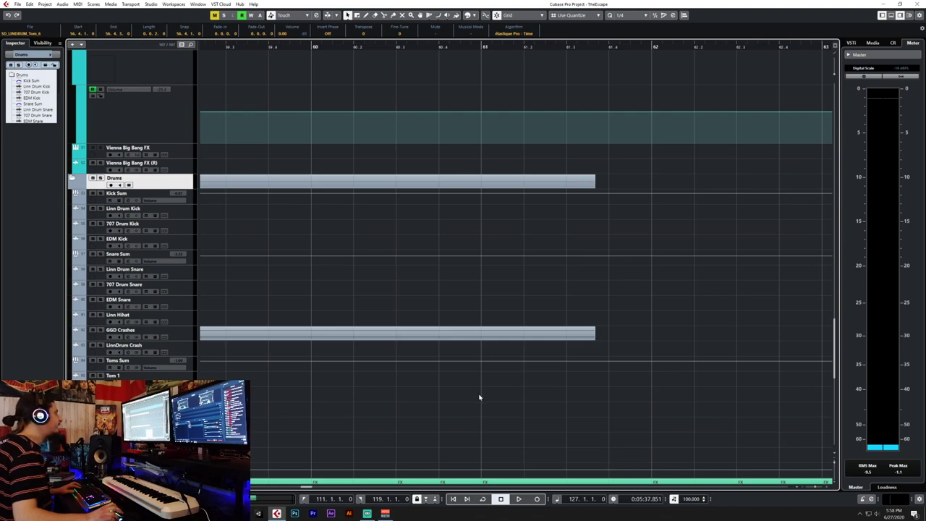
scroll(480, 397, down, 5)
scroll(480, 397, right, 10)
scroll(479, 397, right, 10)
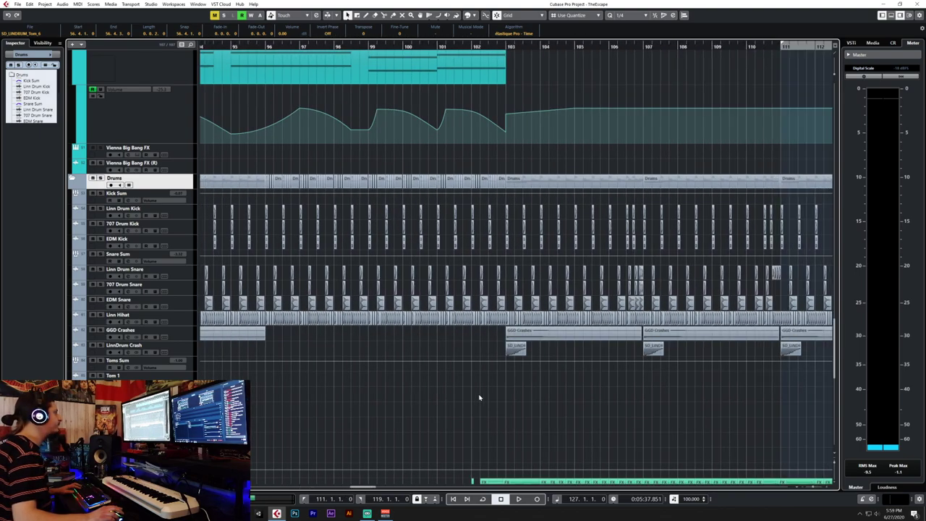
scroll(479, 397, up, 6)
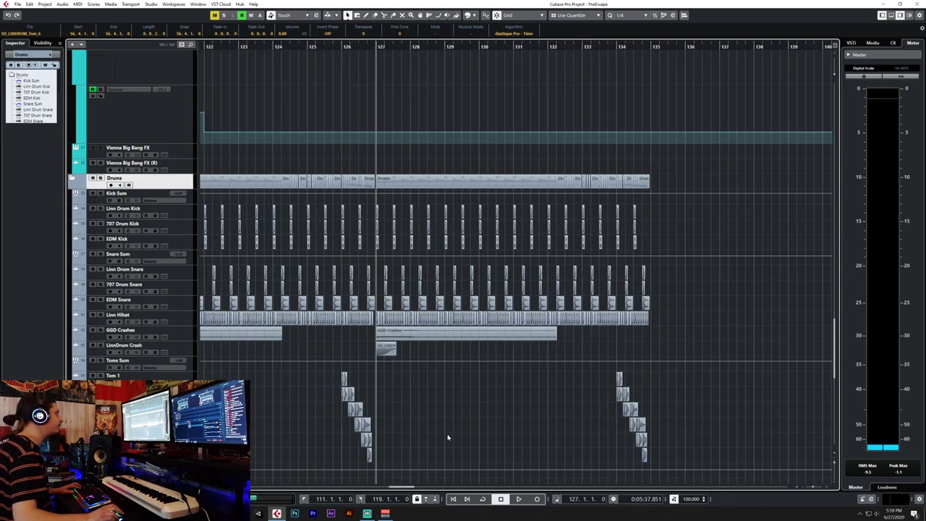
click(417, 47)
key(Down)
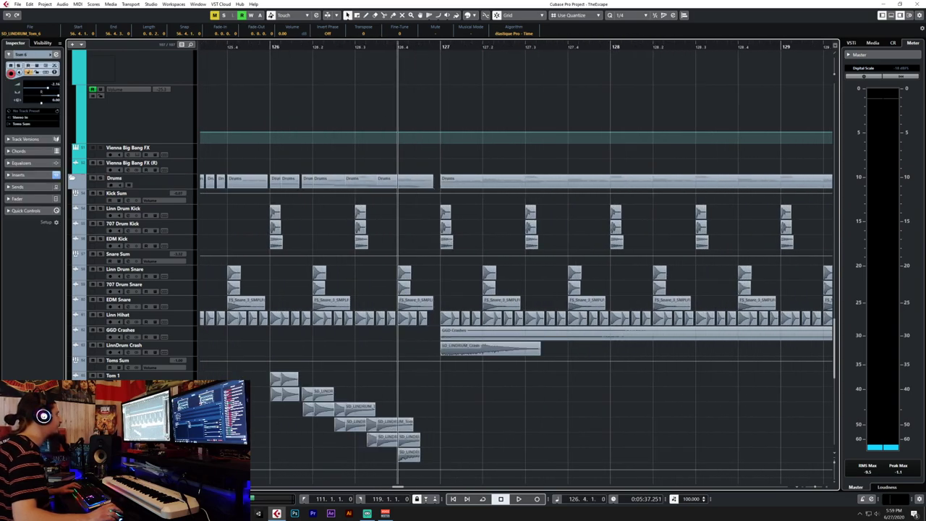
Set the quantize value to 1/8 and place the closing Tom 6 hit at 126.4.3, ringing on to about 127.2.
click(619, 15)
click(630, 46)
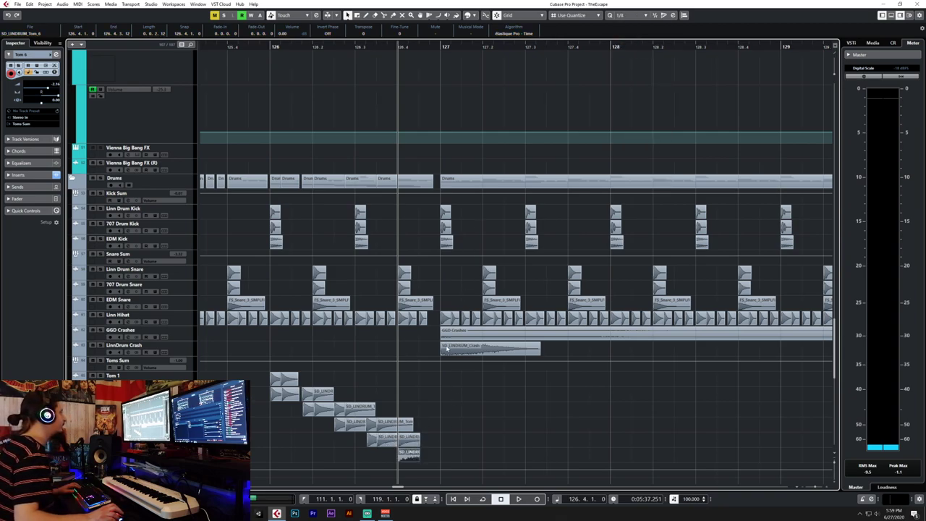
click(420, 45)
drag(419, 455, 495, 457)
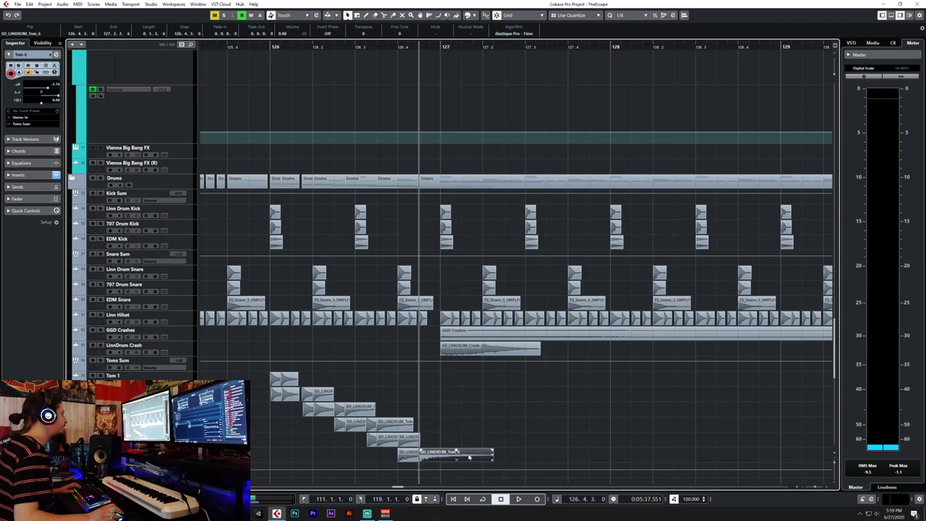
Paste the same closing tom hit onto the Tom 6 track at 134.4.3 to complete the second fill.
scroll(549, 430, right, 10)
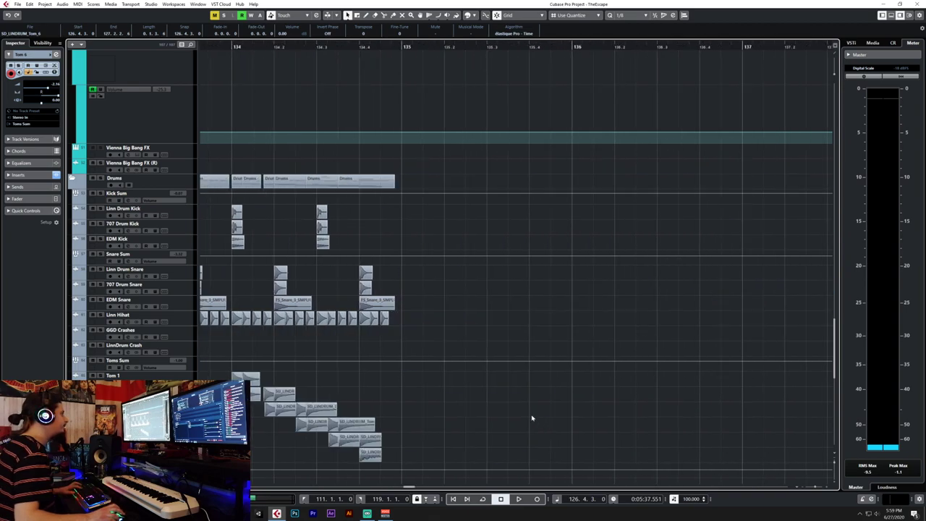
click(380, 45)
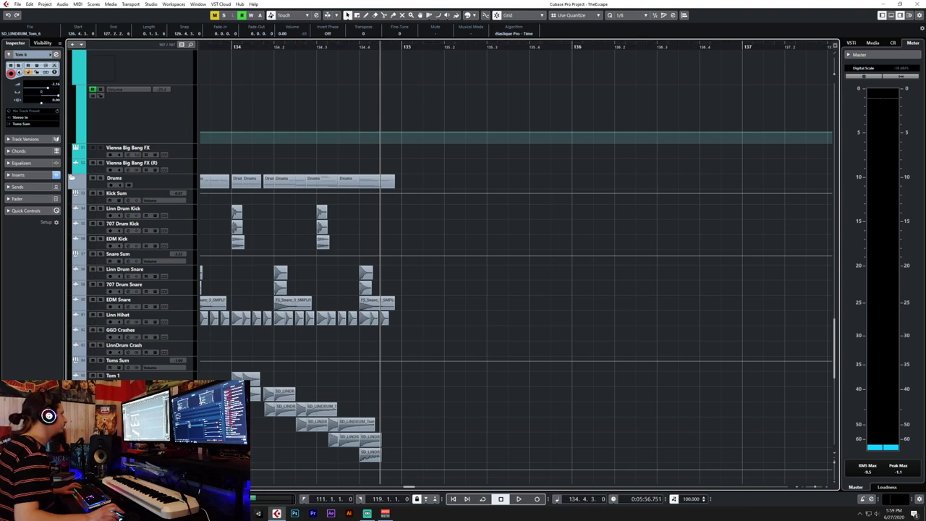
key(g)
key(g)
key(g)
key(g)
Listen to the extended section from around bar 125 while looking over its brass, bass and synth tracks.
scroll(480, 65, left, 5)
click(538, 52)
key(space)
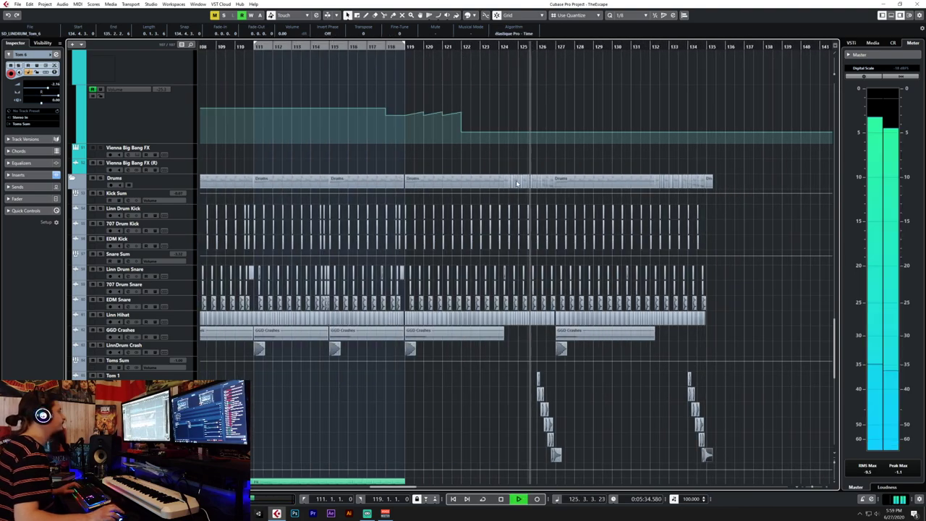
scroll(517, 250, up, 10)
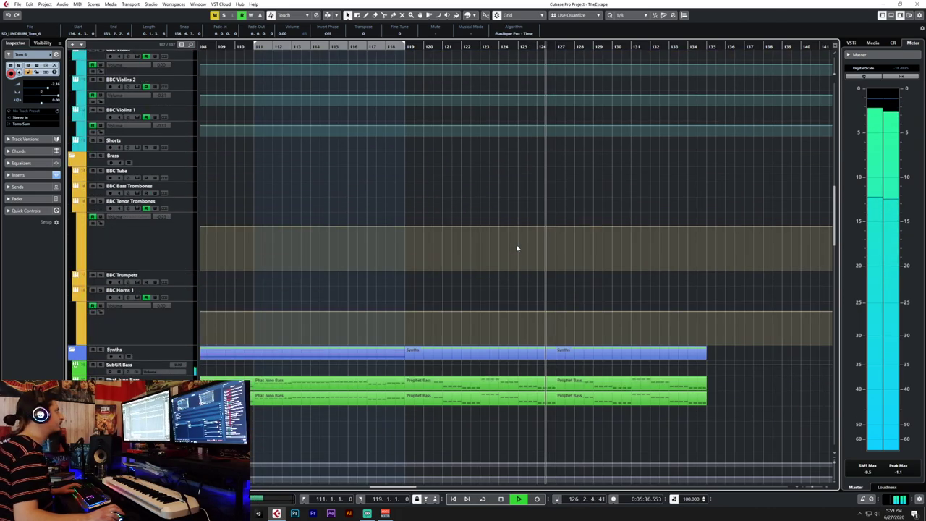
scroll(517, 249, down, 8)
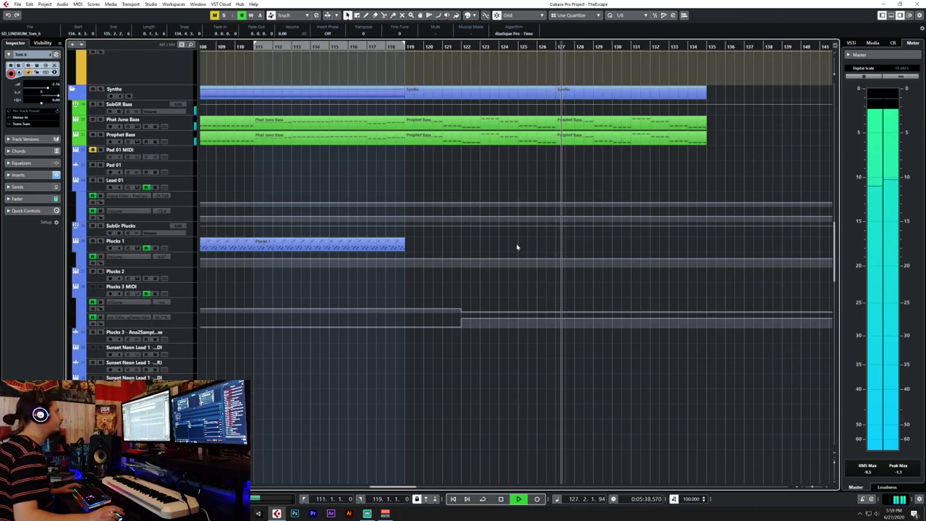
scroll(391, 81, up, 3)
scroll(390, 81, up, 3)
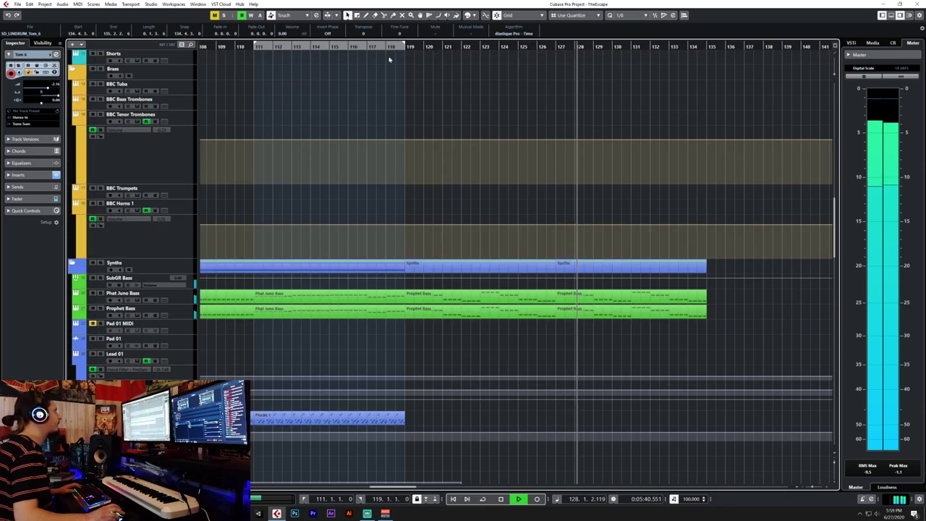
Replay the start of the extended section from around bar 118 and look over the synth tracks.
click(387, 47)
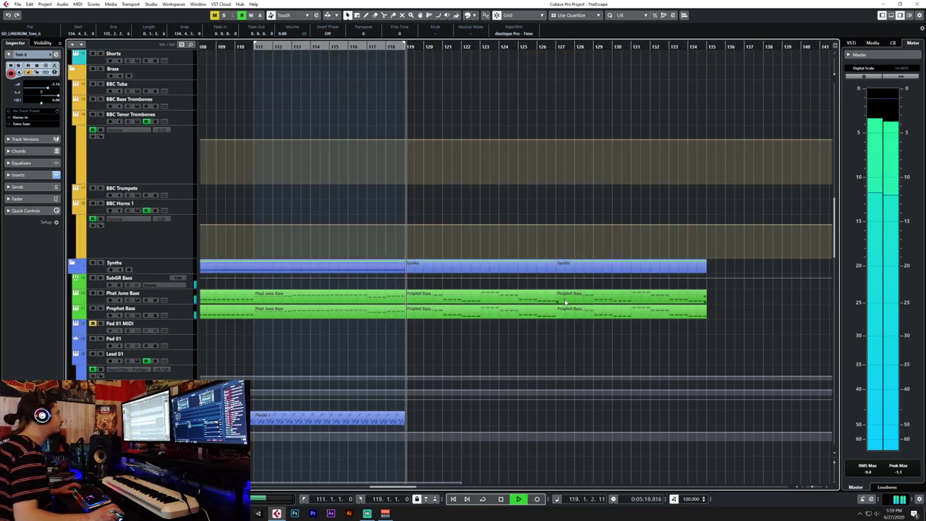
scroll(565, 301, down, 15)
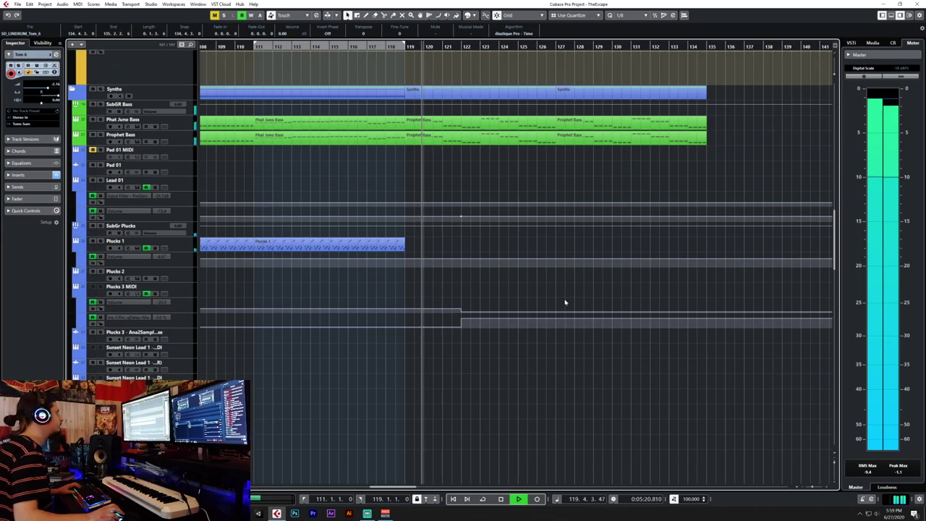
scroll(563, 301, up, 15)
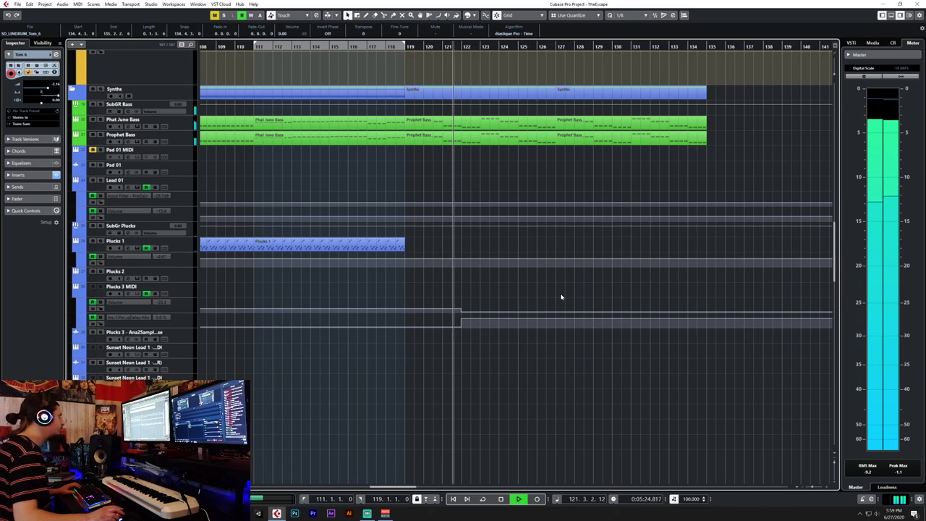
scroll(561, 296, up, 6)
key(g)
key(g)
key(g)
key(g)
key(g)
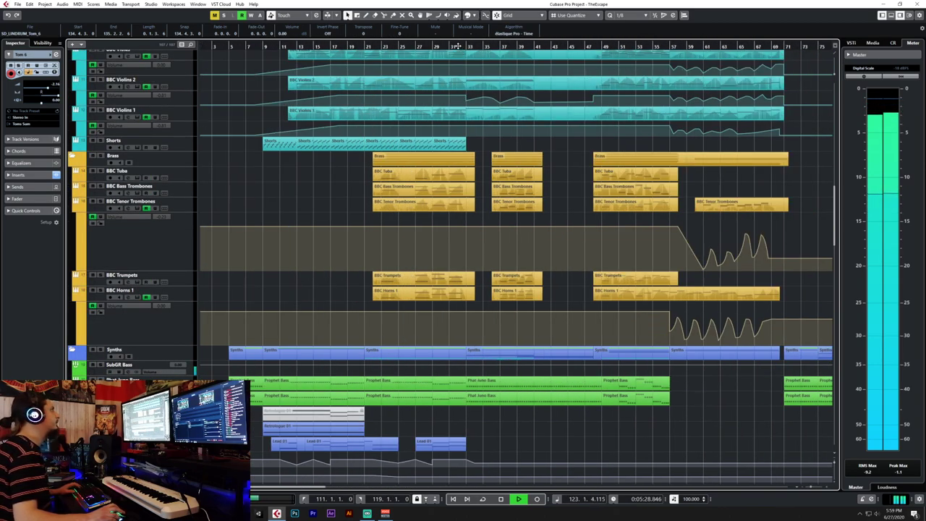
Examine the strings and brass parts while playing from bar 32 and then from around bar 117.
scroll(517, 224, up, 6)
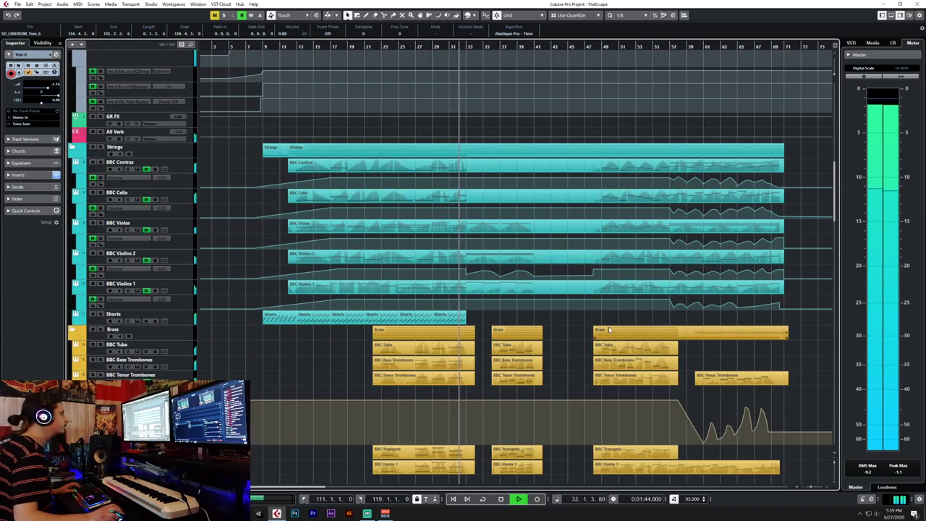
scroll(610, 330, right, 10)
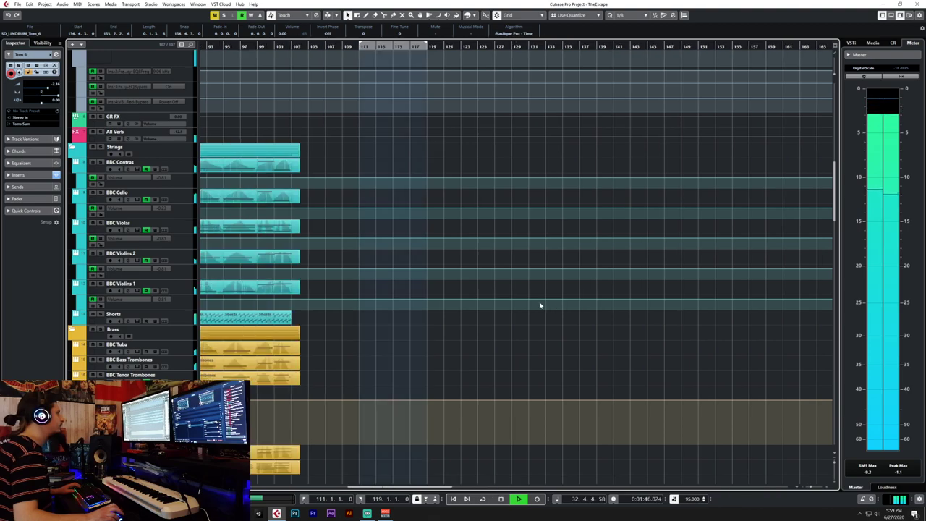
scroll(547, 307, down, 8)
scroll(504, 298, up, 8)
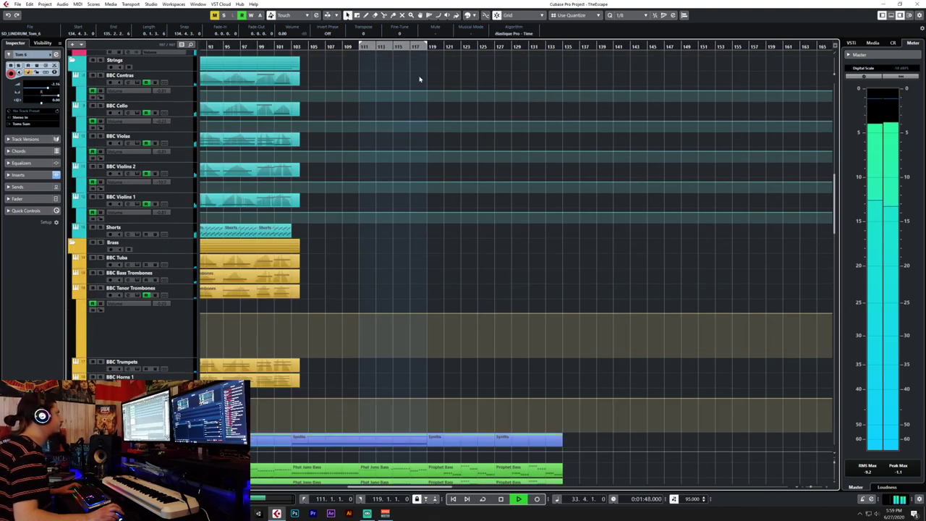
scroll(533, 255, down, 10)
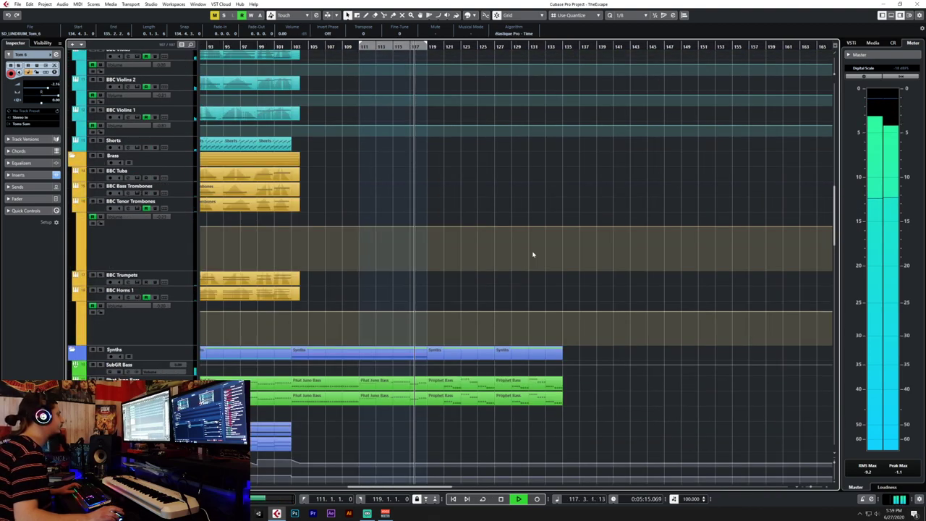
scroll(532, 254, up, 10)
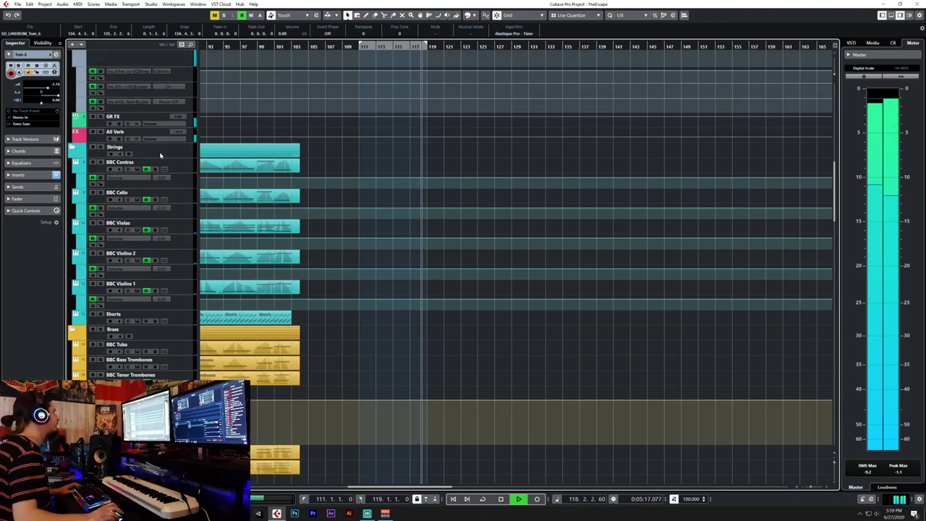
Select the BBC Contras track, stop playback and examine the string and brass lanes around bar 119, leaving the playhead at bar 117.
key(Up)
key(h)
key(h)
key(h)
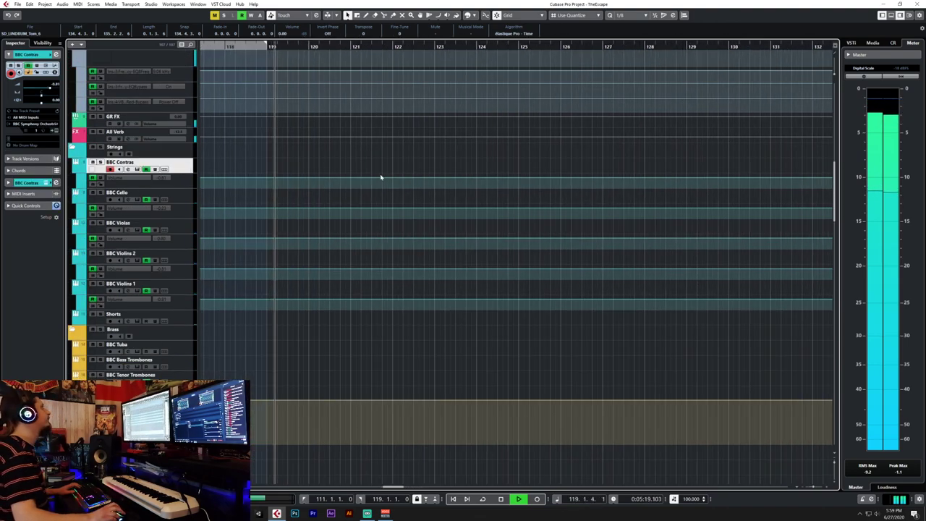
key(space)
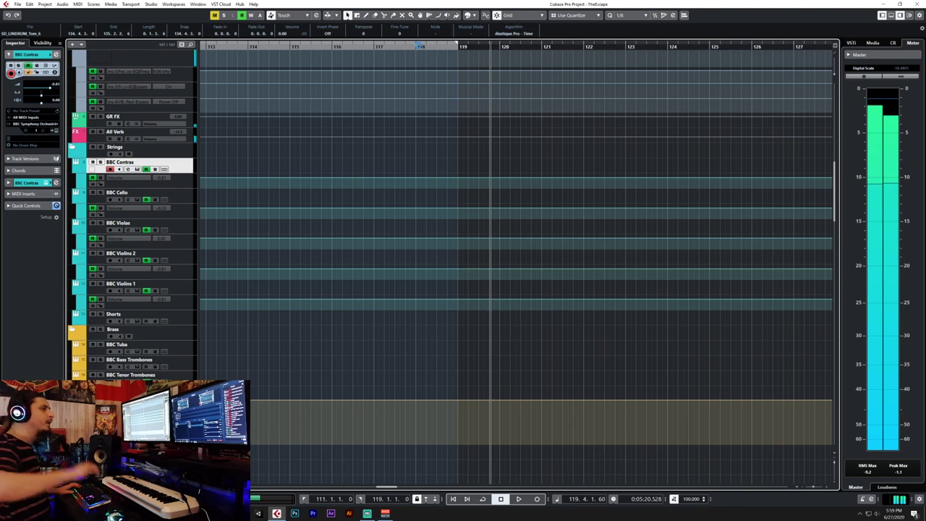
click(414, 46)
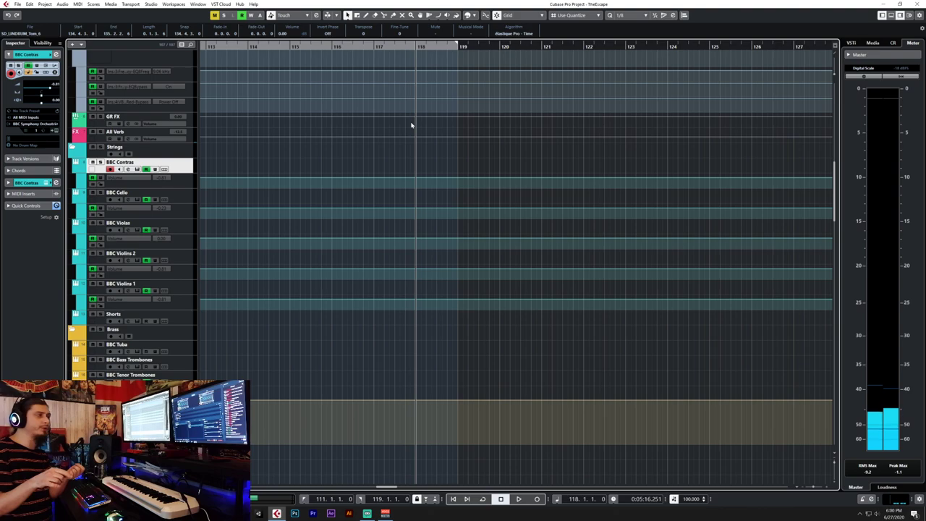
scroll(371, 315, down, 3)
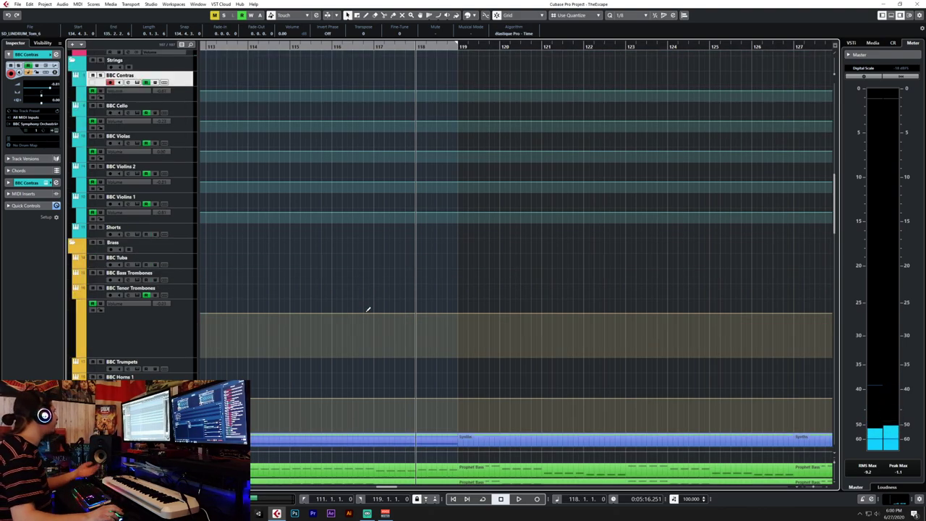
scroll(358, 303, down, 3)
scroll(357, 301, up, 6)
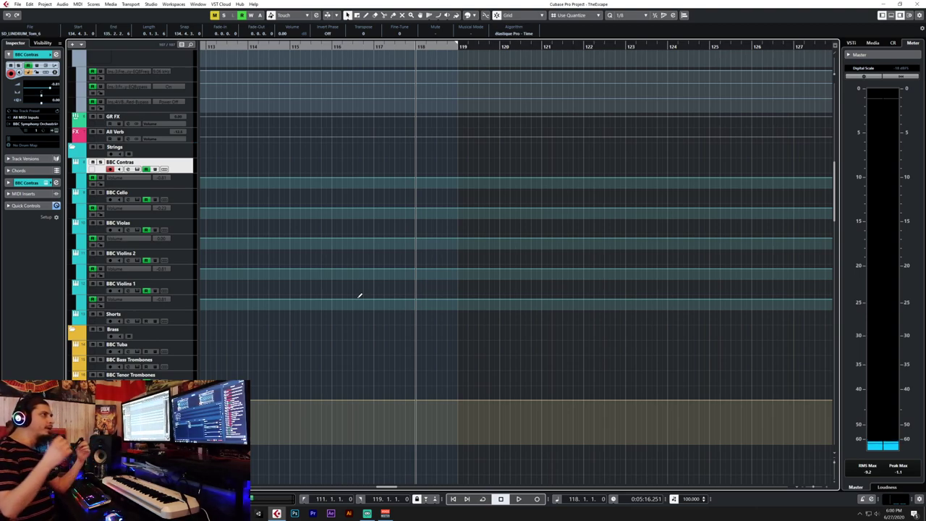
click(391, 45)
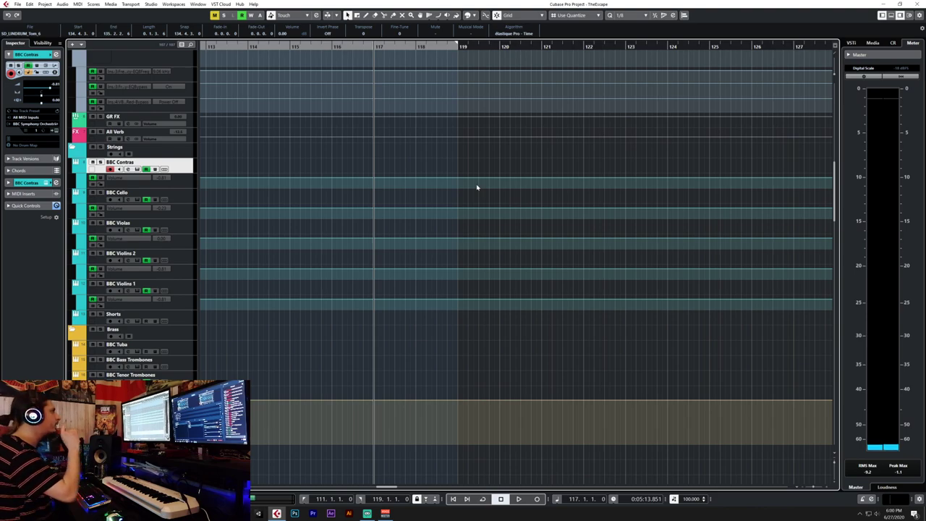
Look over the Aggro Synth and CyberPunk Atmos tracks and select the Dexed Aggro Synth track.
scroll(500, 220, down, 3)
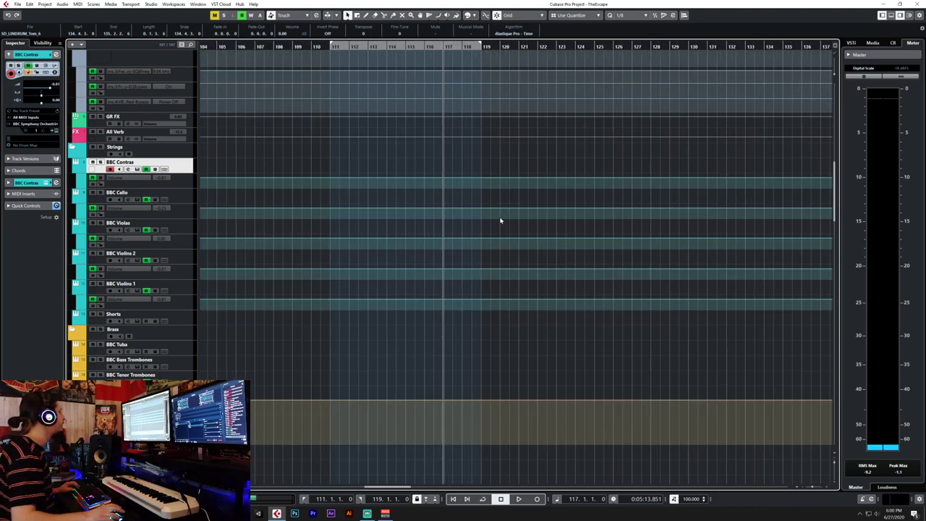
scroll(500, 220, down, 5)
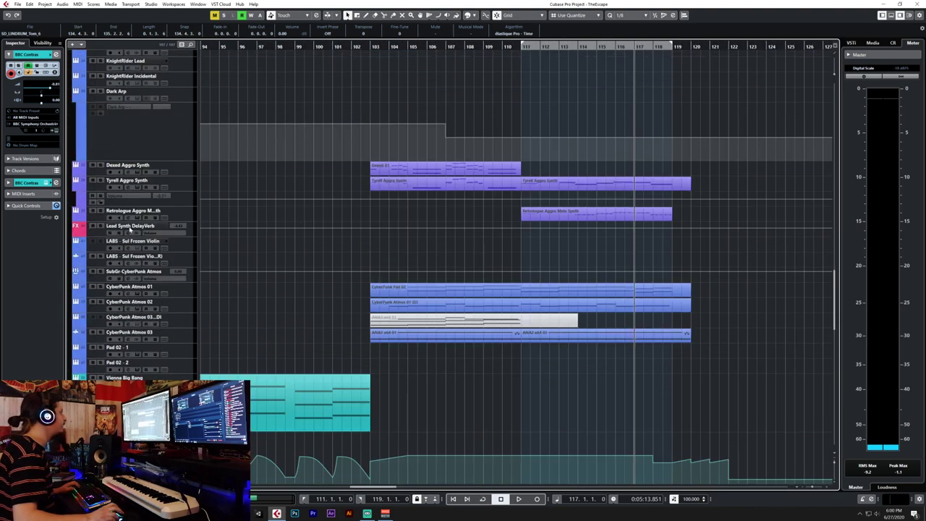
click(178, 186)
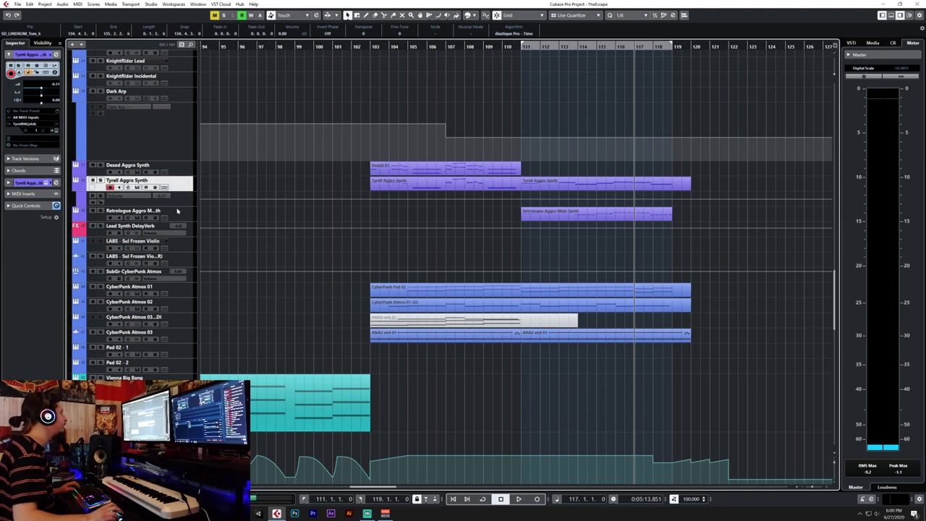
click(180, 169)
shift+click(188, 212)
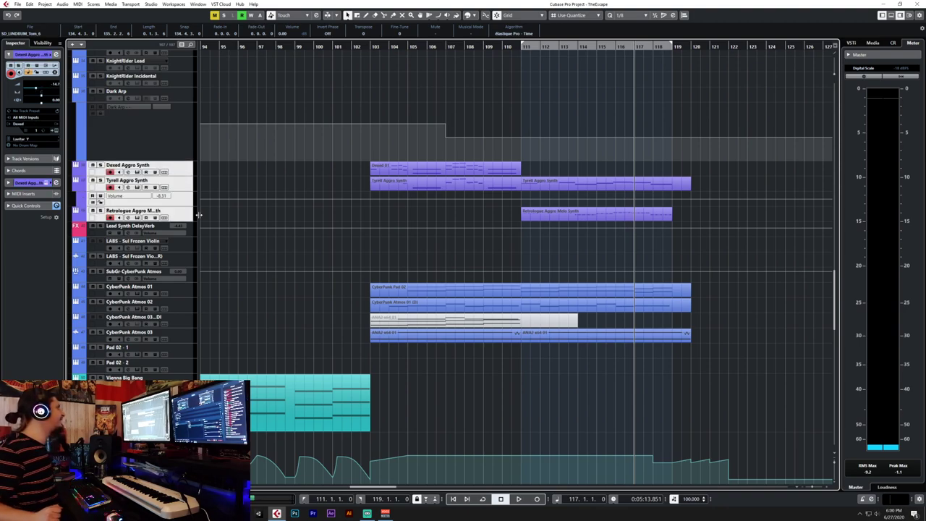
click(187, 290)
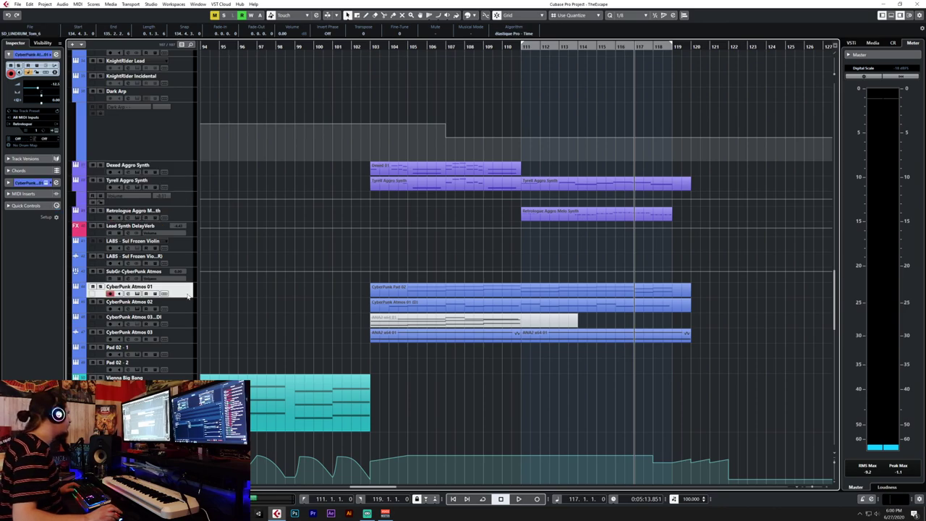
click(181, 172)
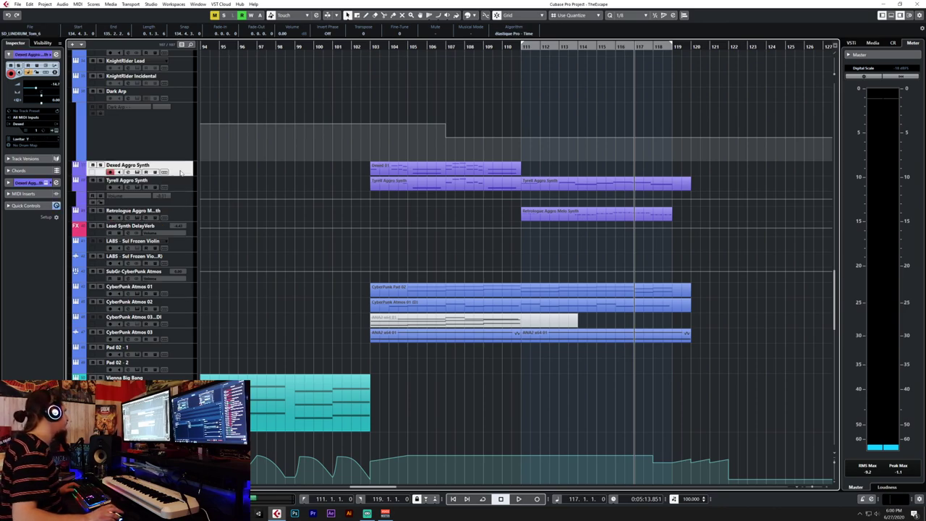
shift+click(183, 210)
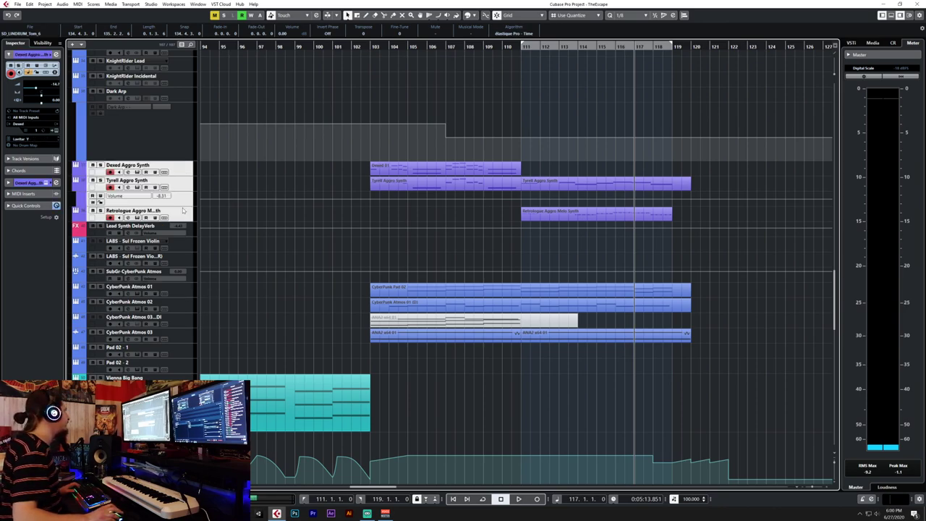
click(185, 168)
Draw an empty MIDI part on the Retrologue Aggro Melo Synth track from bar 119 to bar 123.
scroll(611, 219, up, 5)
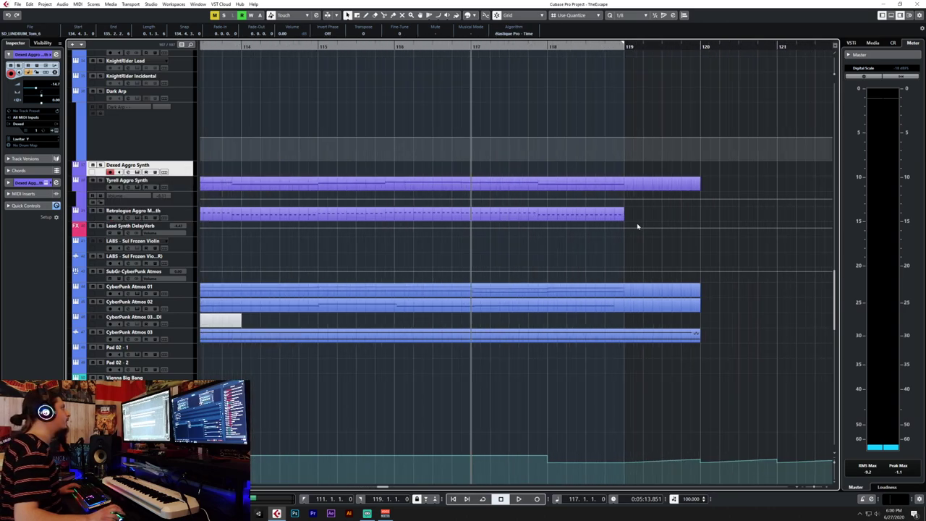
scroll(634, 222, up, 3)
right_click(531, 324)
click(551, 324)
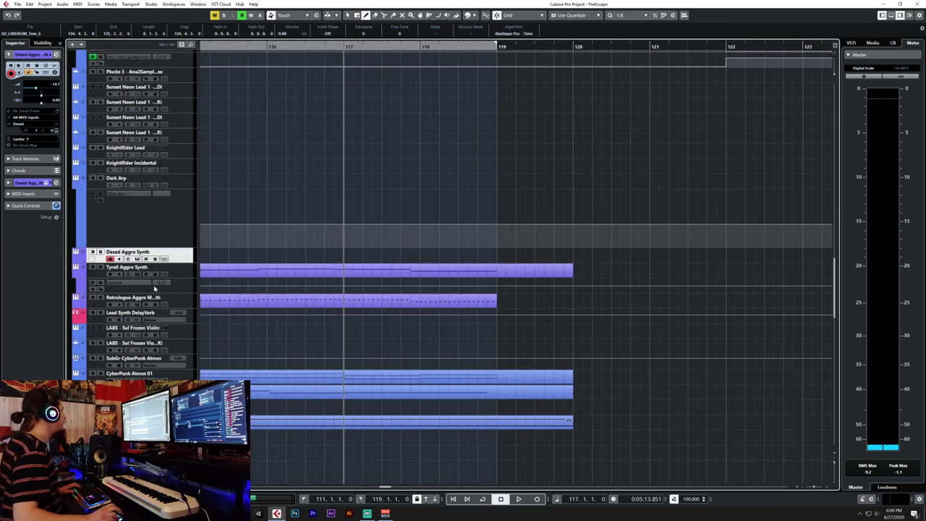
mouse_move(501, 299)
mouse_down()
mouse_move(796, 303)
mouse_move(680, 312)
mouse_up()
right_click(681, 312)
click(680, 312)
Copy the repeated notes of bar 118 from the existing Retrologue Aggro Melo Synth part.
double_click(616, 303)
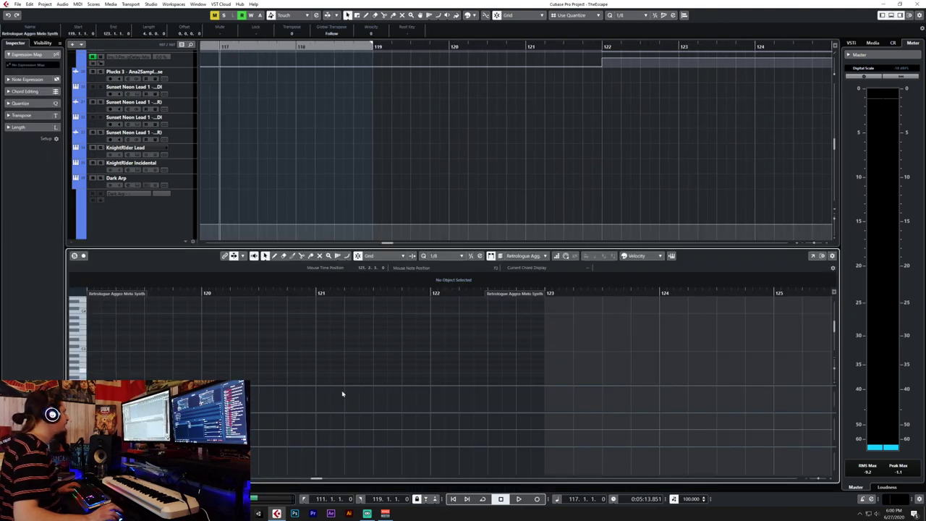
key(ctrl+e)
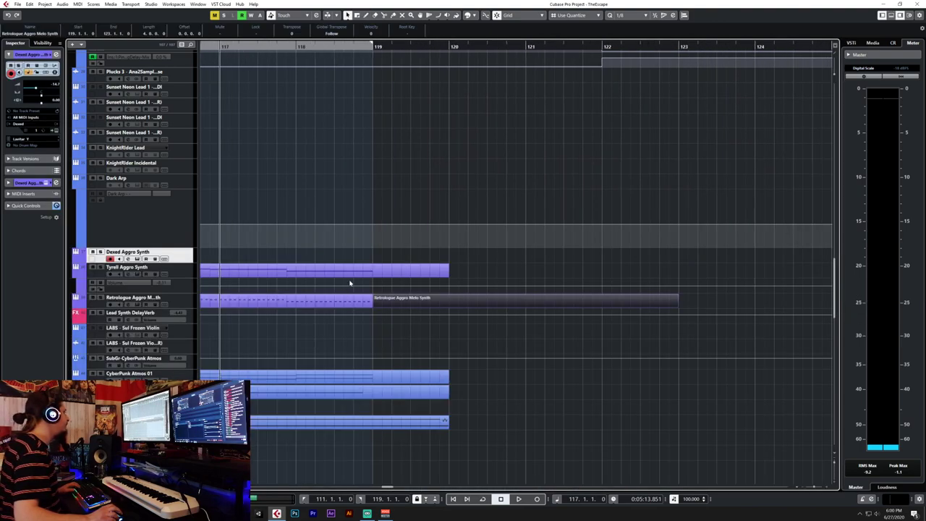
double_click(341, 304)
scroll(590, 340, right, 3)
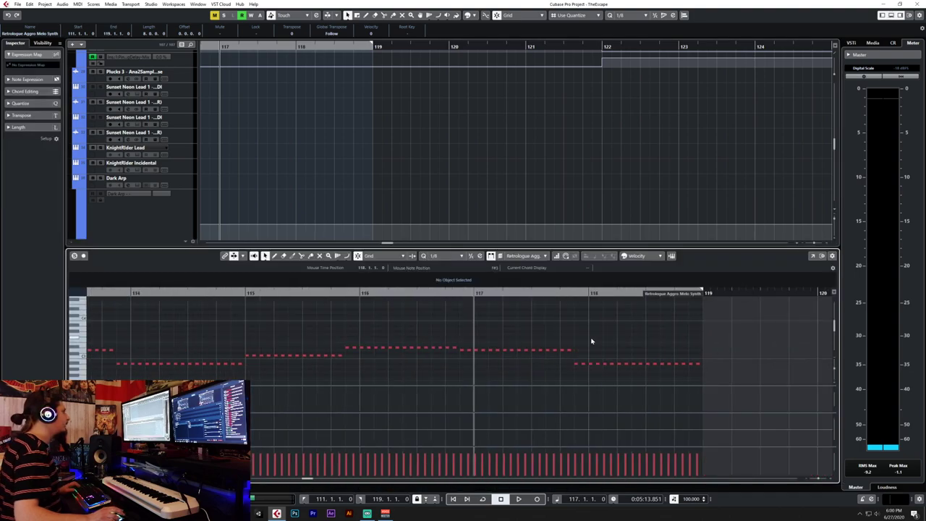
drag(699, 346, 590, 369)
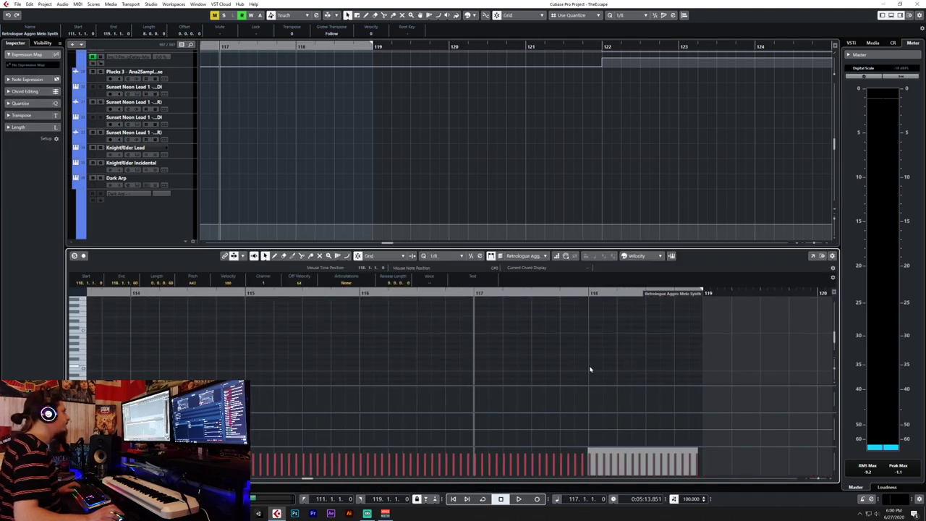
scroll(590, 369, up, 2)
key(ctrl+e)
Place the copied notes on D3 in bar 119 of the new part and repeat them in bars 120, 121 and 122.
double_click(444, 301)
click(246, 292)
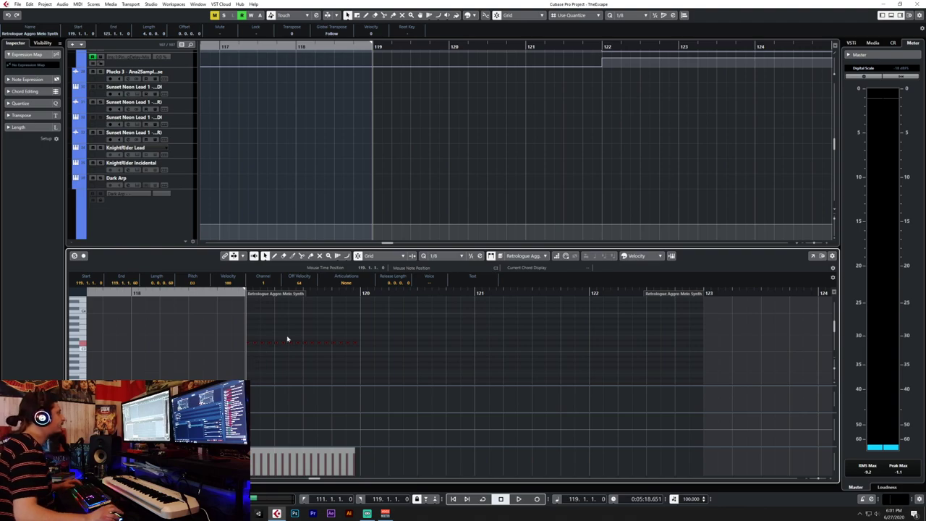
click(361, 291)
key(ctrl+v)
click(478, 293)
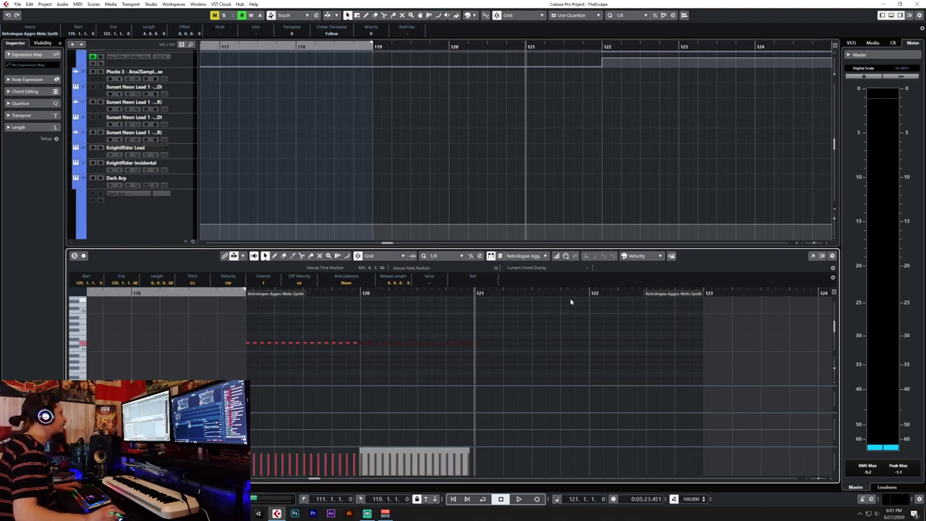
key(ctrl+v)
click(586, 294)
key(ctrl+v)
Transpose all the pasted notes up an octave to D4 and audition the line from bar 118.
drag(225, 317, 665, 378)
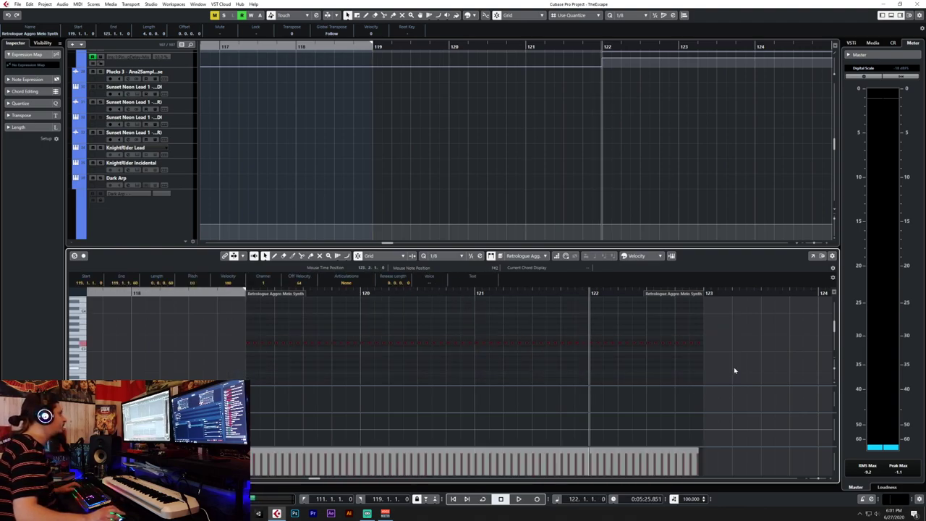
click(130, 294)
key(space)
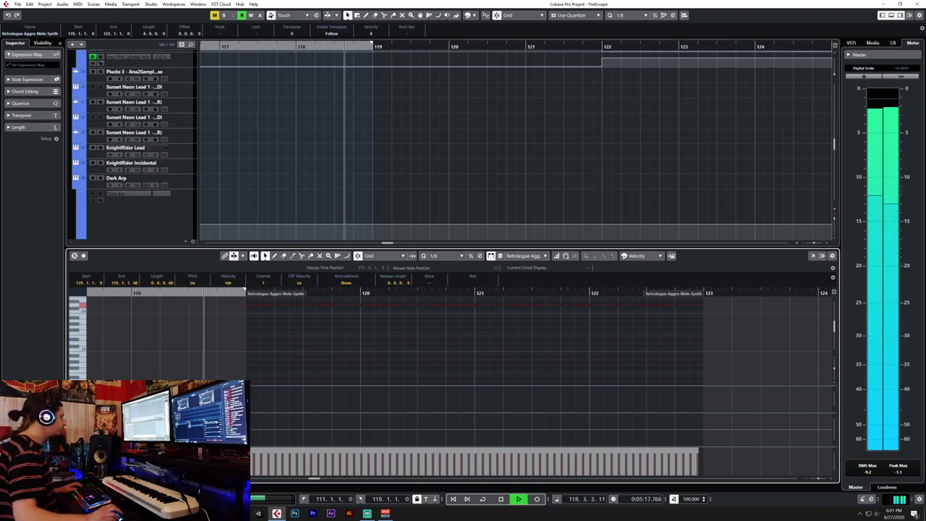
key(ctrl+e)
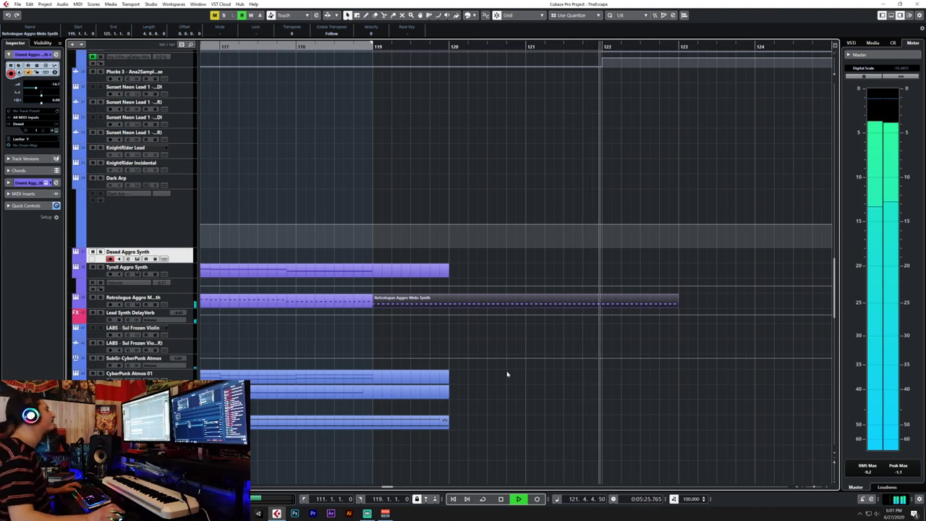
scroll(508, 320, down, 2)
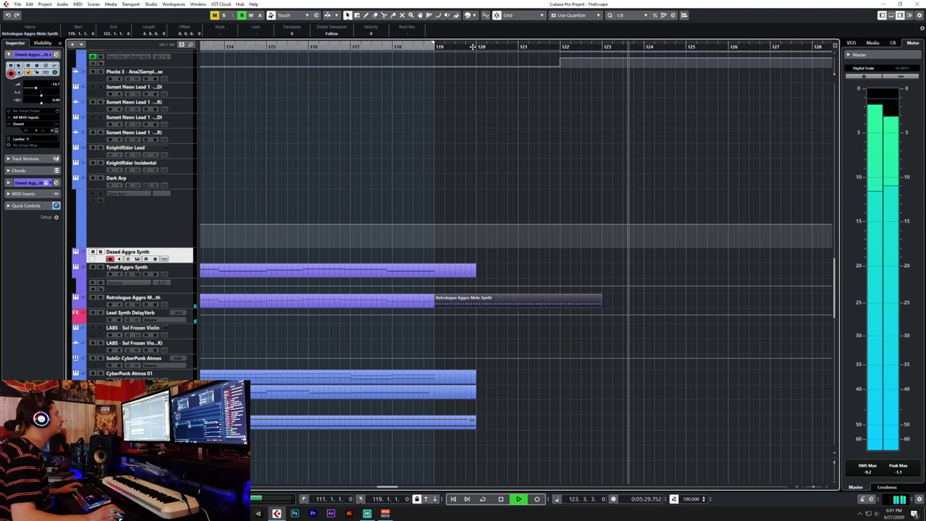
key(space)
Open the new Retrologue Aggro Melo Synth part and delete the D4 notes on the last beat of bar 120.
double_click(456, 304)
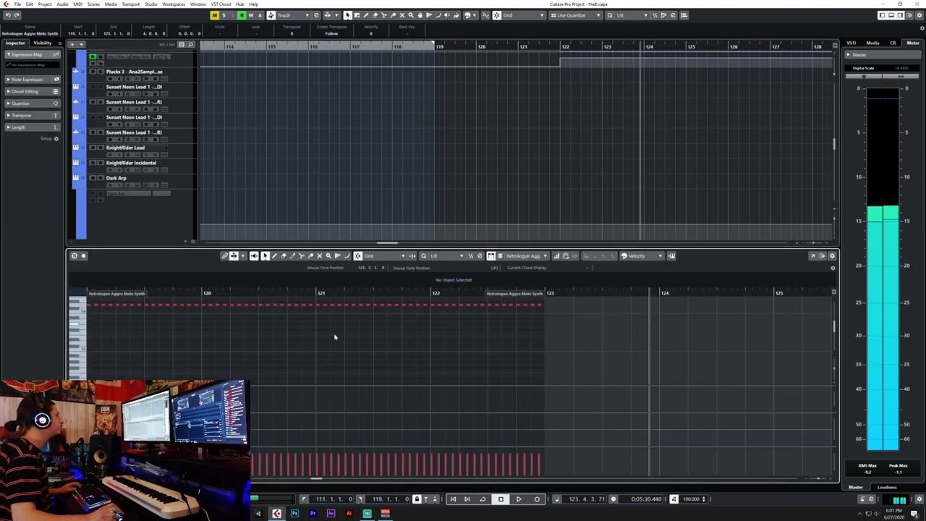
drag(581, 319, 190, 330)
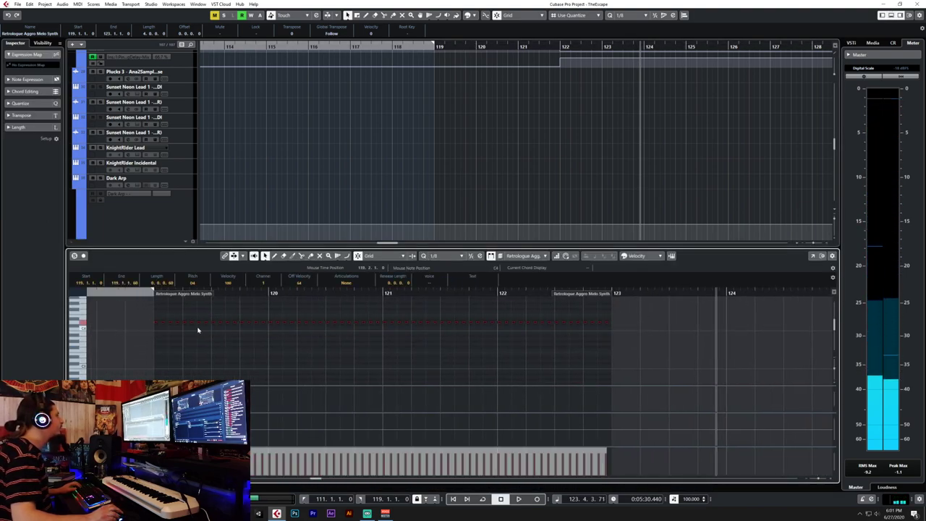
click(274, 336)
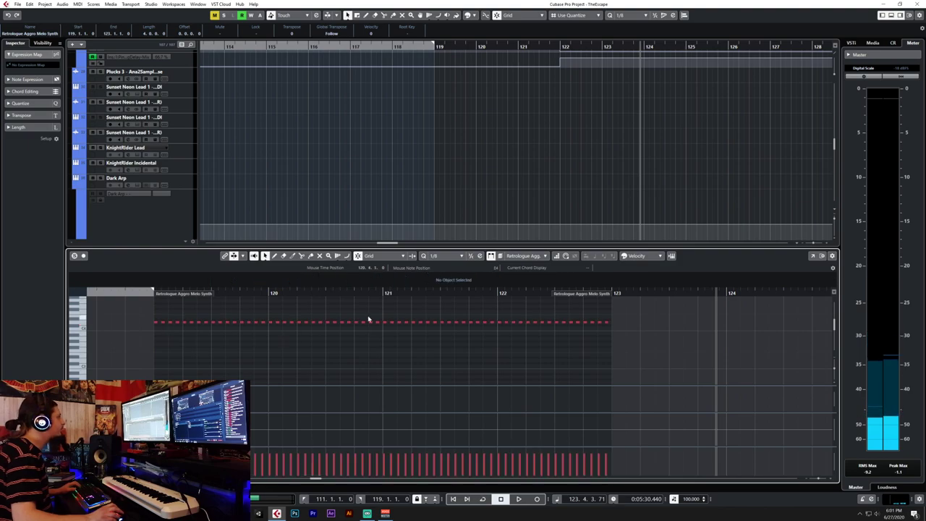
drag(374, 331, 378, 327)
key(Delete)
With the quantize grid at 1/32, draw two C4 notes and two F4 notes on bar 120's last beat and audition the line.
click(460, 256)
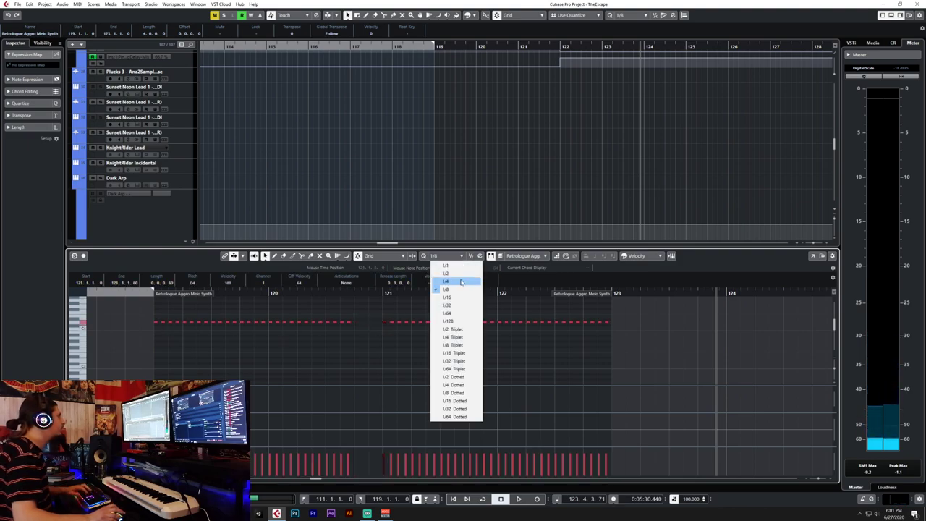
click(461, 298)
right_click(346, 330)
click(353, 329)
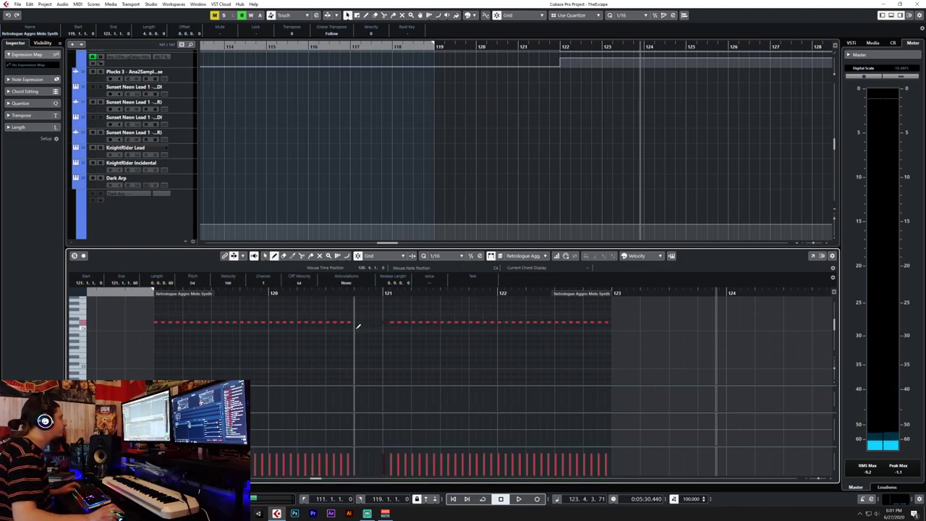
click(452, 256)
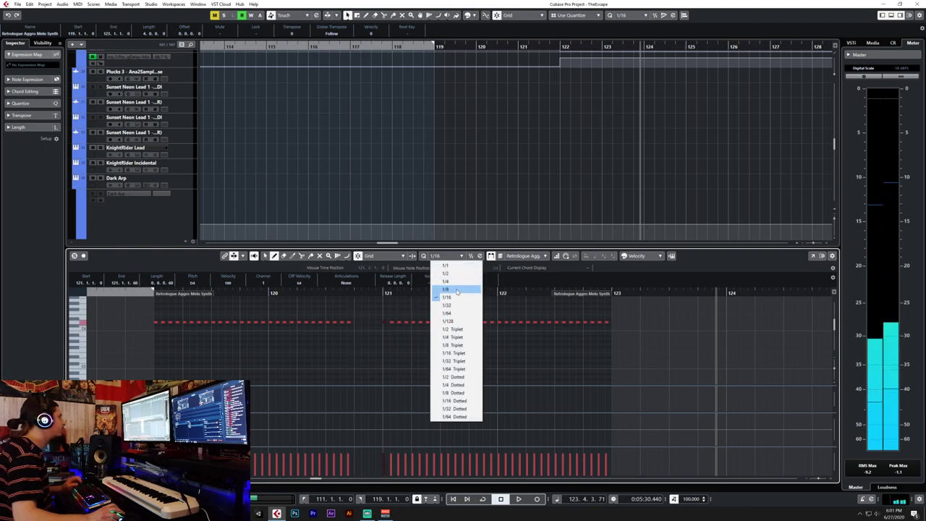
click(453, 305)
click(364, 325)
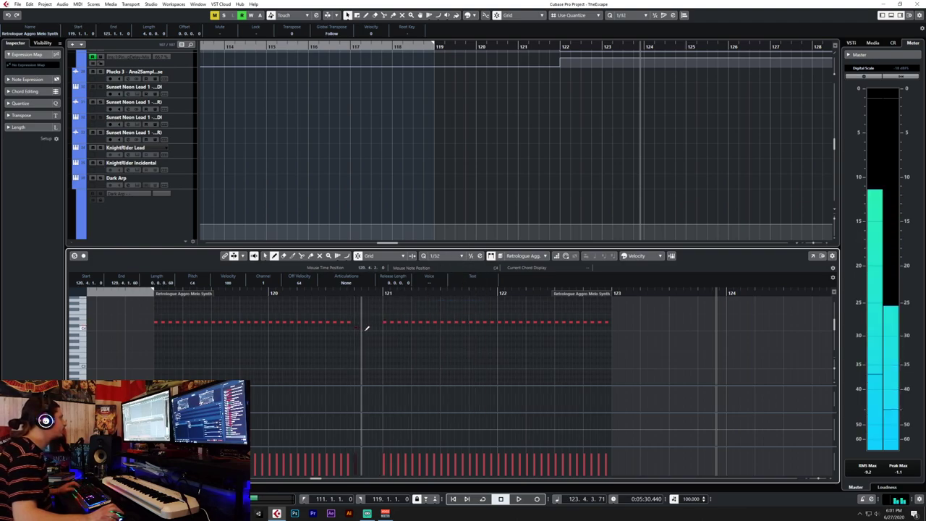
scroll(374, 312, up, 3)
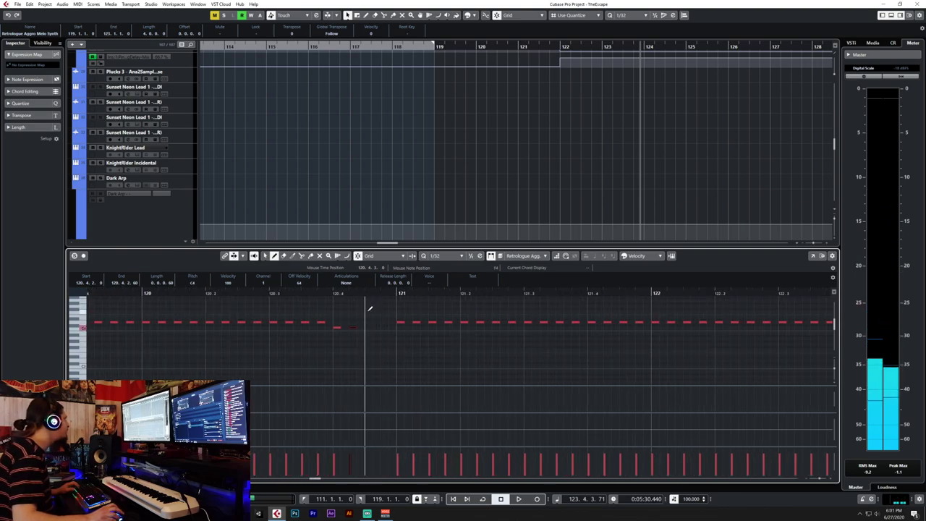
scroll(386, 308, down, 3)
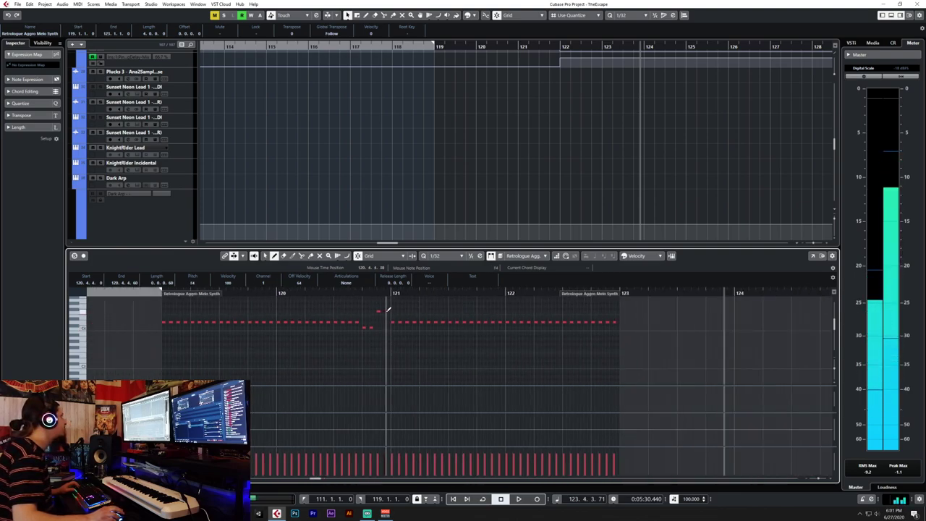
right_click(386, 308)
click(385, 310)
click(157, 292)
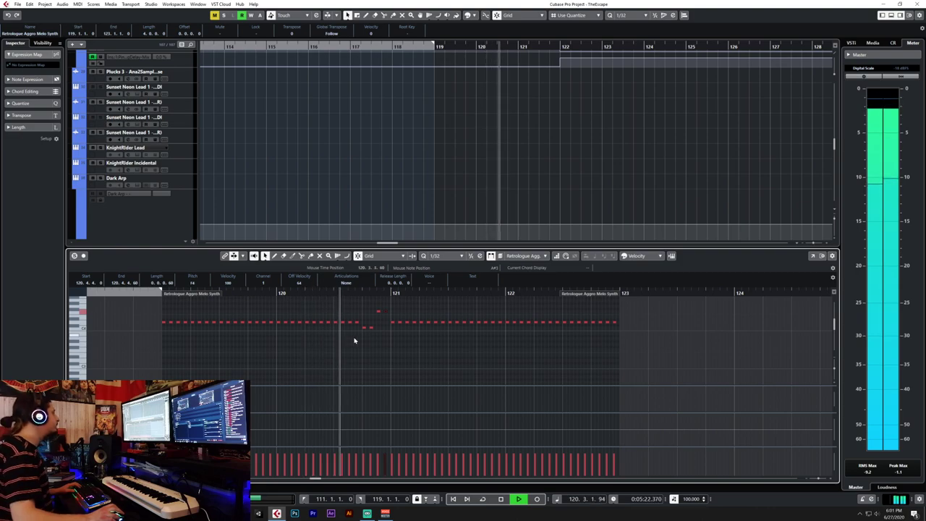
Replace the D4 notes on the last beat of bar 122 with two C4 notes followed by two E4 notes.
drag(626, 317, 593, 333)
key(Delete)
right_click(614, 334)
click(611, 333)
scroll(601, 326, up, 2)
key(space)
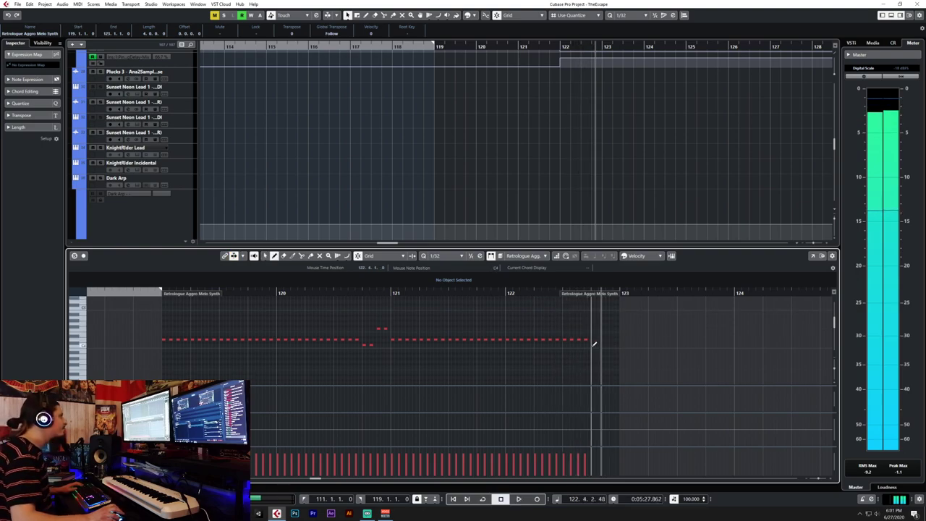
click(593, 344)
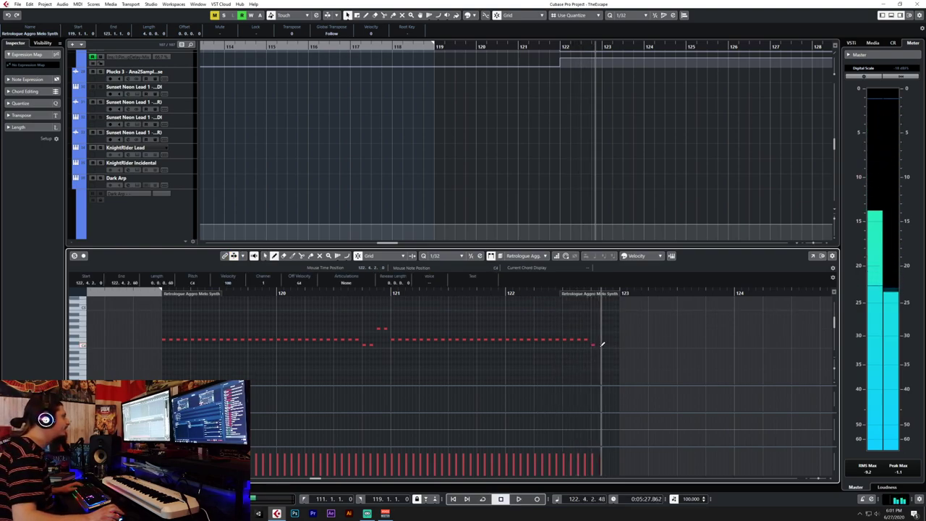
scroll(612, 340, up, 2)
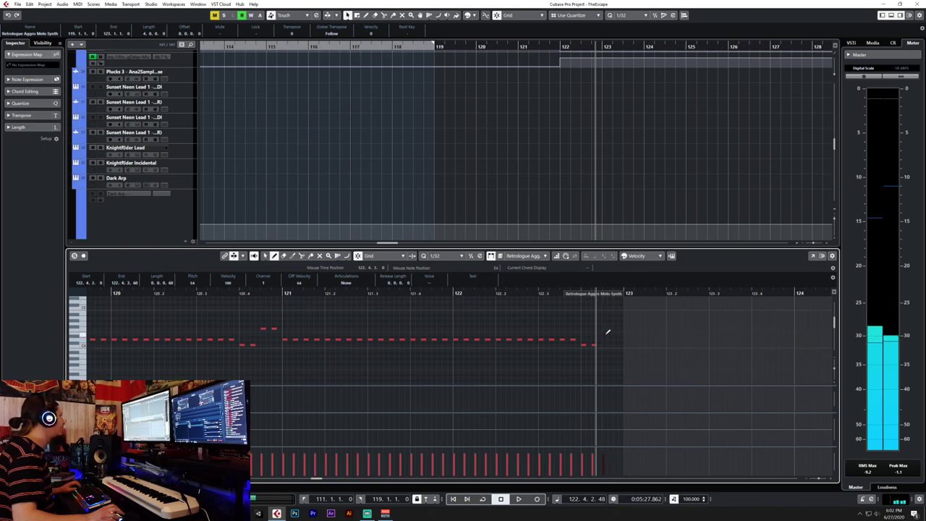
click(606, 334)
key(1)
scroll(615, 333, down, 2)
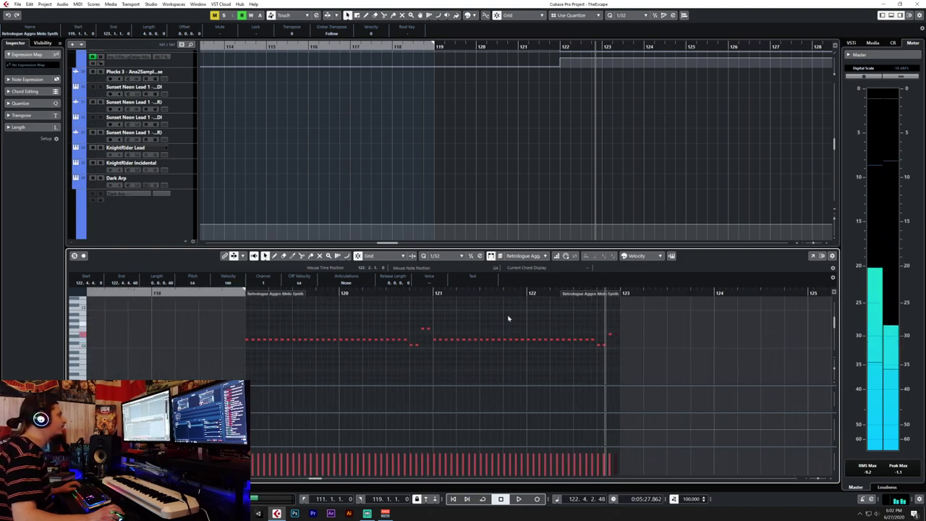
Audition the edited line from just before bar 119 and set the project's quantize grid to 1/1.
click(239, 291)
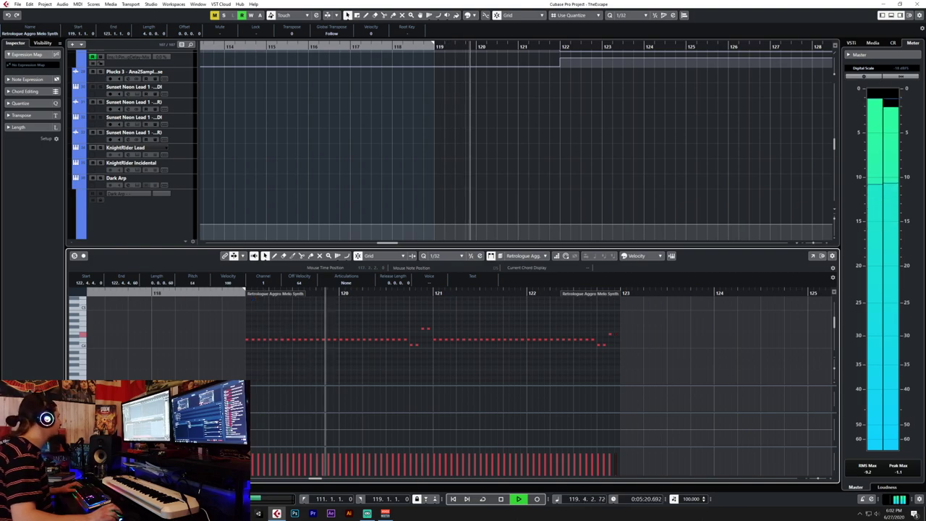
key(ctrl+e)
click(621, 16)
click(636, 20)
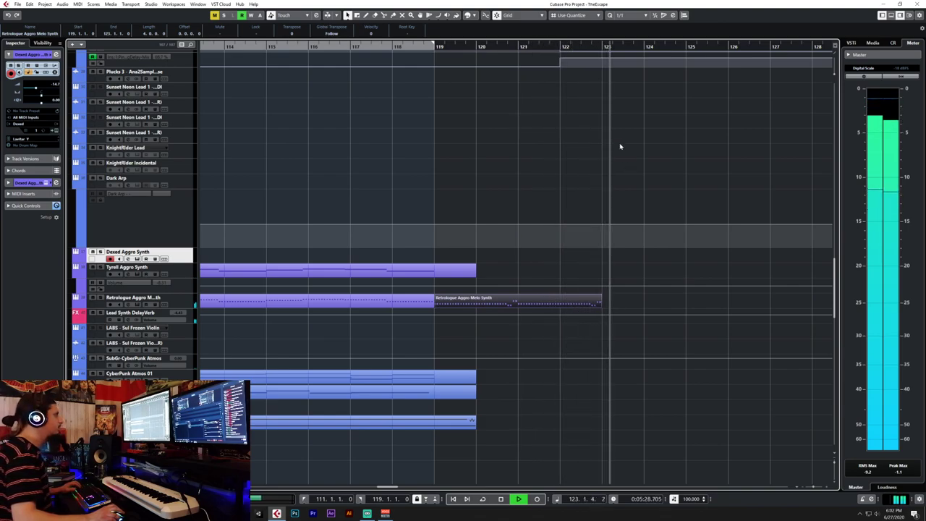
Duplicate the four-bar Retrologue Aggro Melo Synth part to bar 123 and glue both parts into one ending at bar 127.
key(space)
click(191, 308)
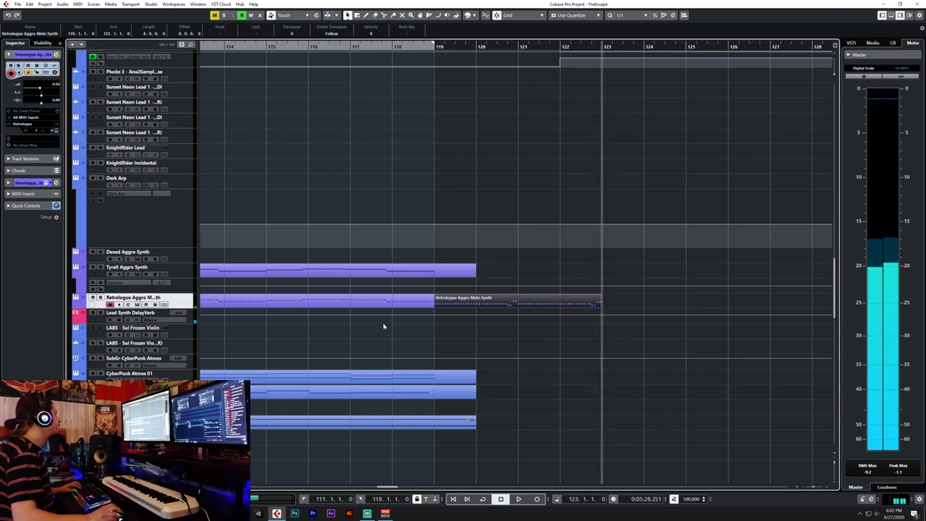
key(ctrl+d)
right_click(595, 312)
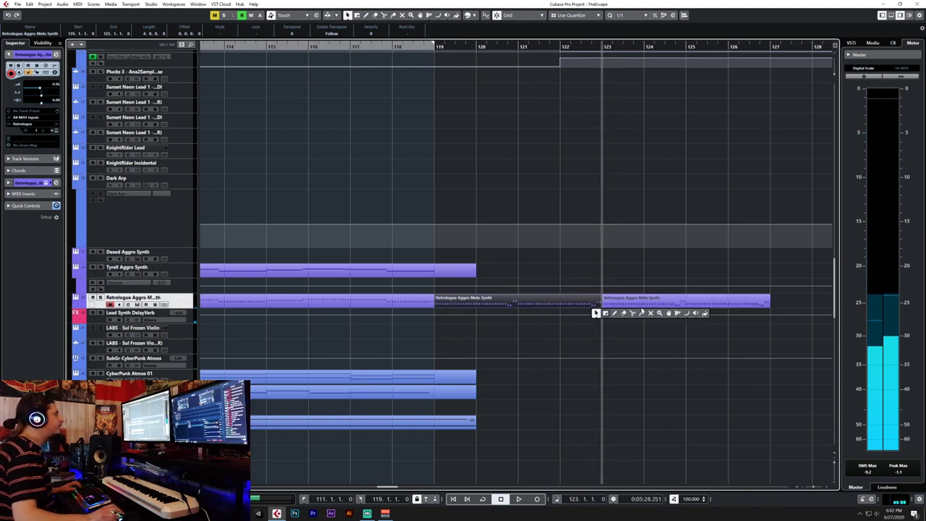
click(640, 313)
click(526, 303)
Lower the velocity of all notes in the glued part to about 49 while auditioning it from bar 118.
double_click(526, 303)
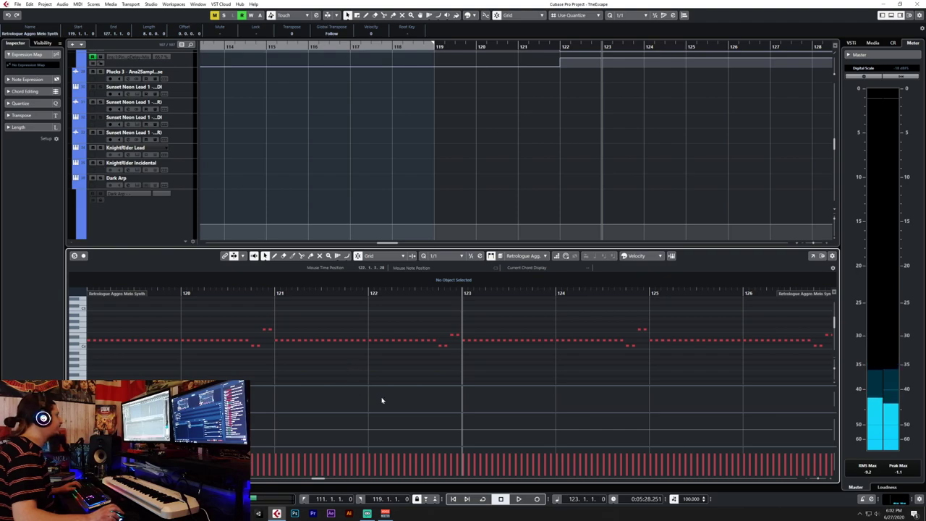
key(g)
key(ctrl+a)
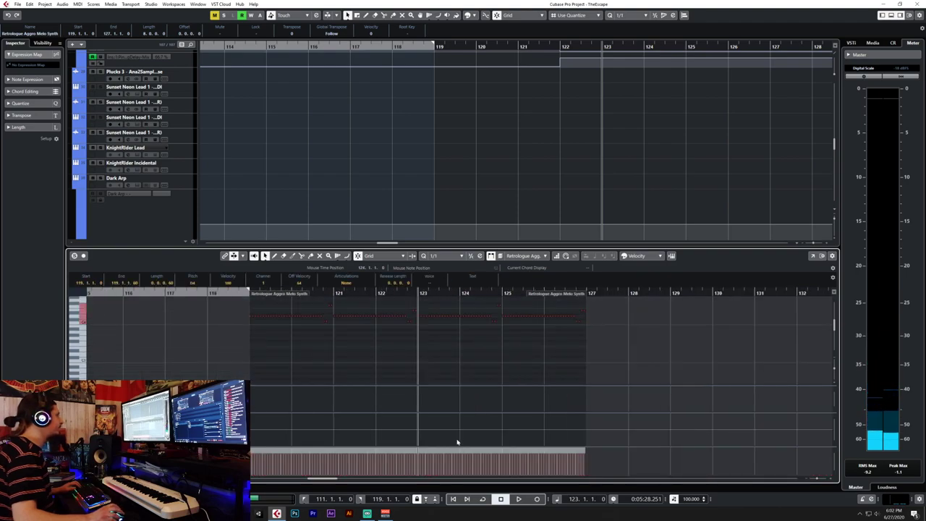
drag(451, 453, 450, 462)
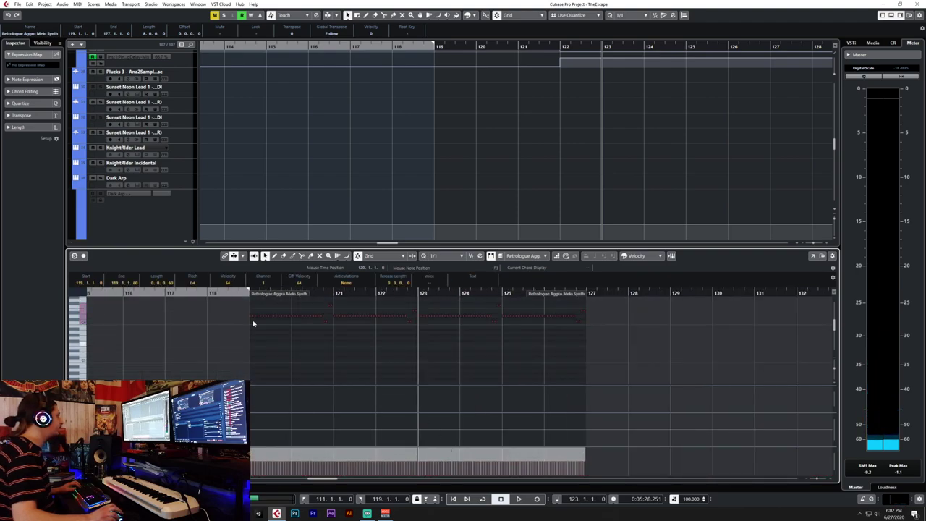
click(210, 293)
key(space)
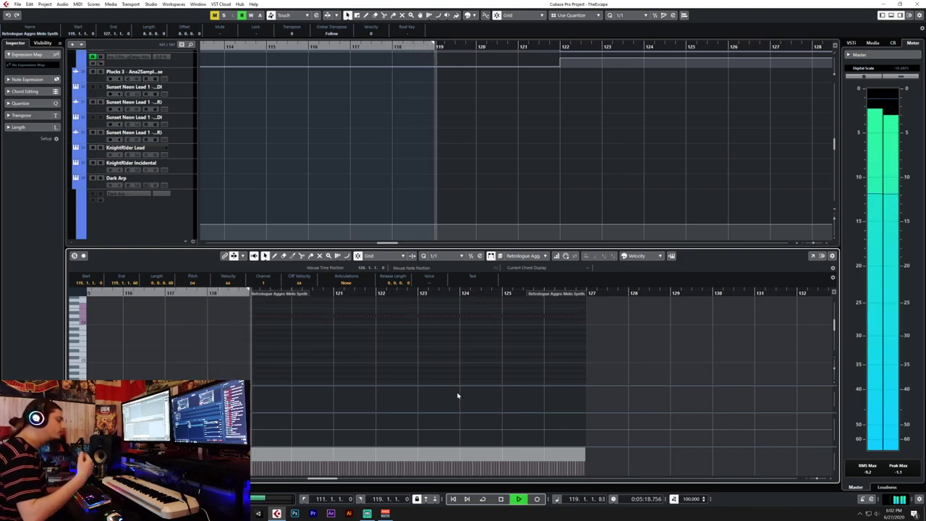
drag(453, 450, 449, 451)
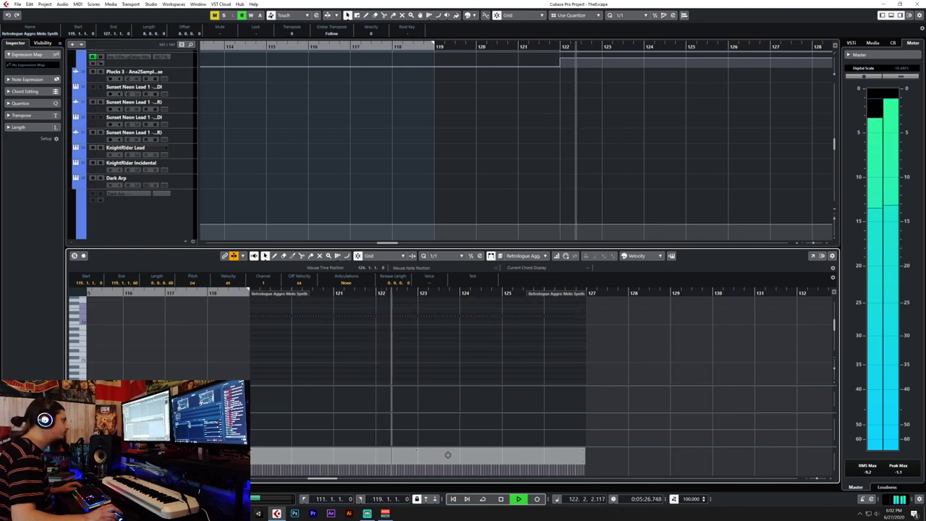
click(451, 368)
key(ctrl+e)
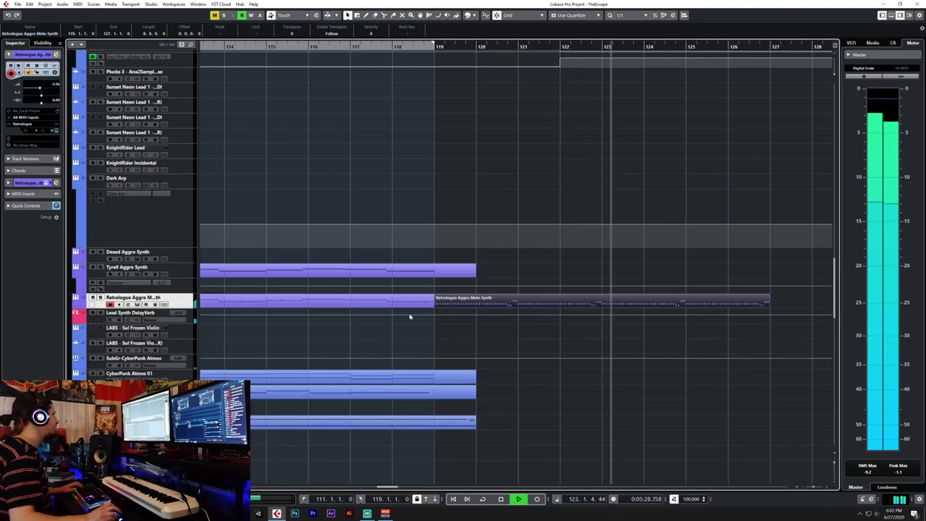
key(space)
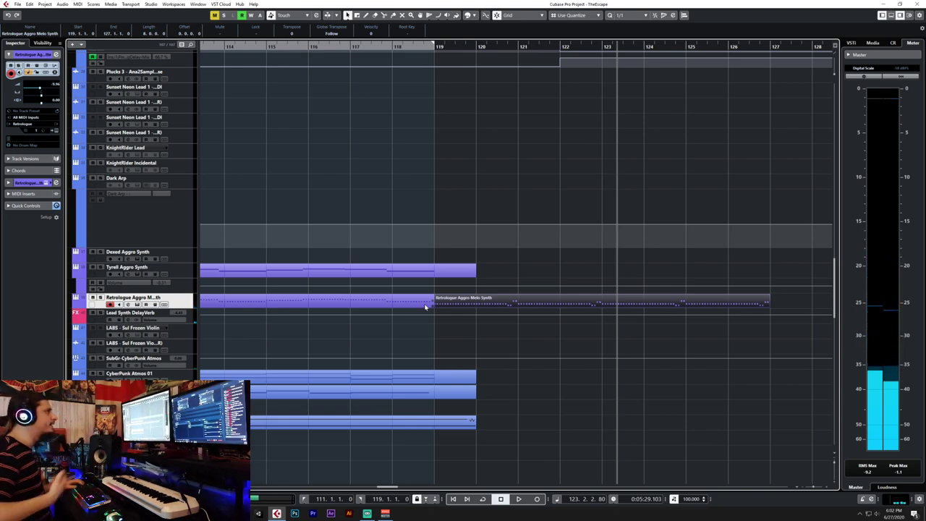
Freeze the Dexed Aggro Synth track with Freeze Instrument Only and Unload Instrument When Frozen.
scroll(427, 304, up, 5)
scroll(428, 305, down, 2)
scroll(383, 279, left, 4)
key(Up)
key(Up)
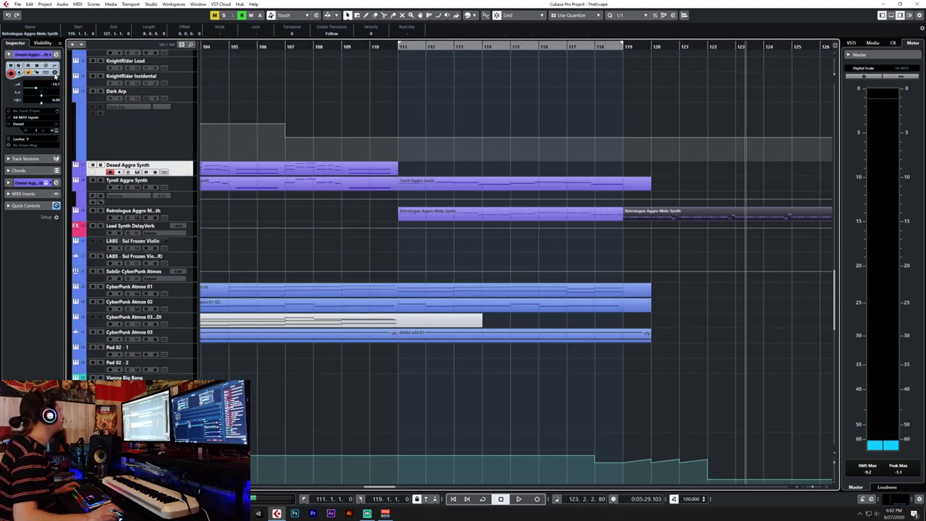
click(54, 73)
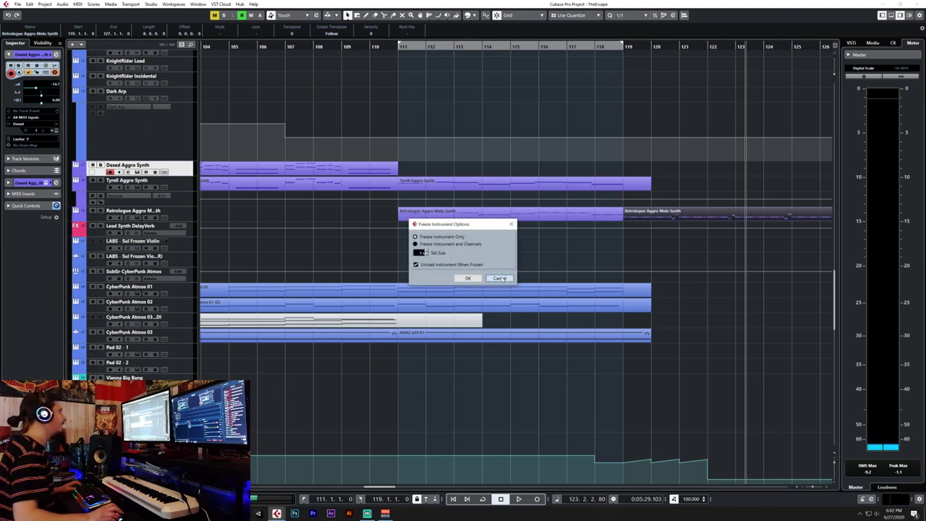
click(500, 279)
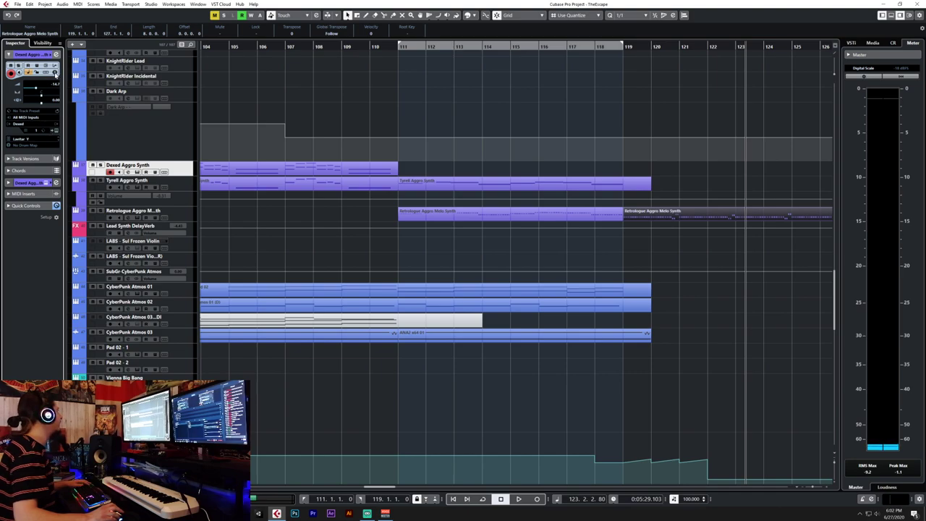
click(53, 73)
click(469, 278)
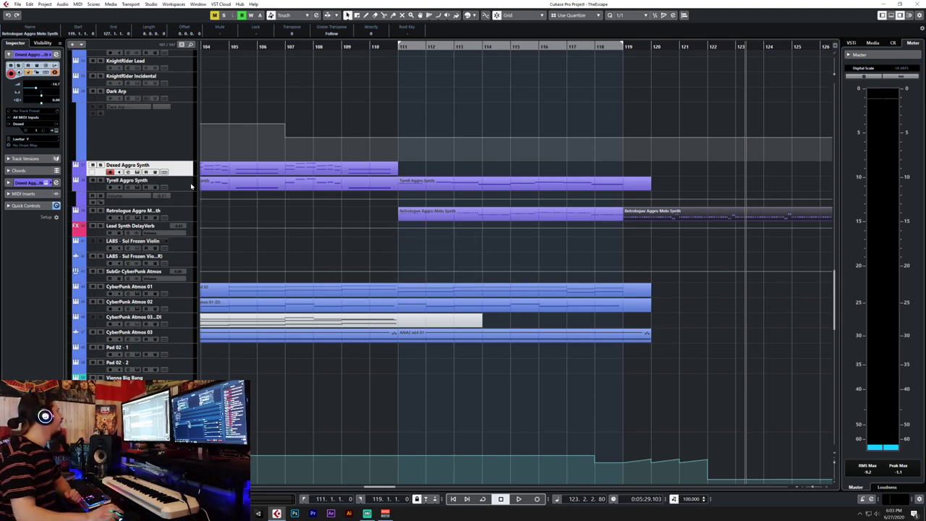
Freeze the Tyrell Aggro Synth, CyberPunk Atmos 01 and CyberPunk Atmos 02 tracks with Freeze Instrument Only and Unload Instrument When Frozen.
click(164, 187)
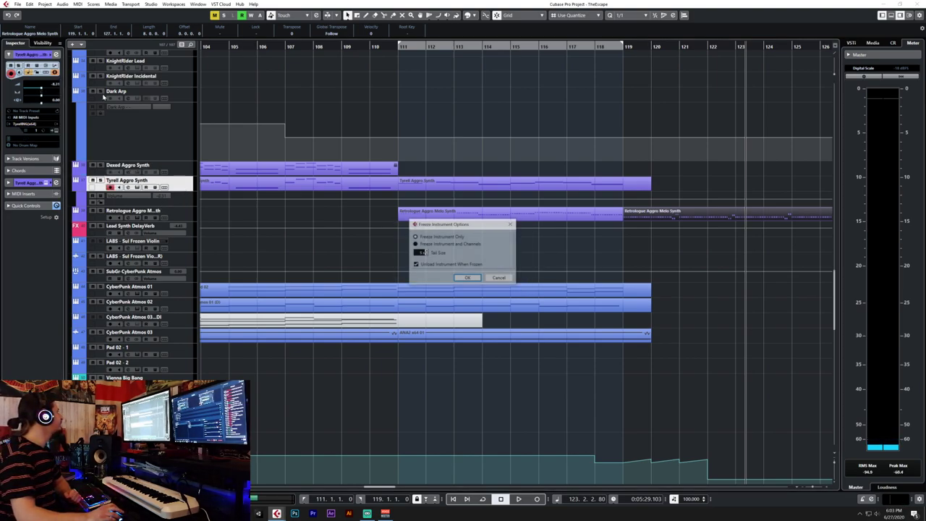
click(468, 278)
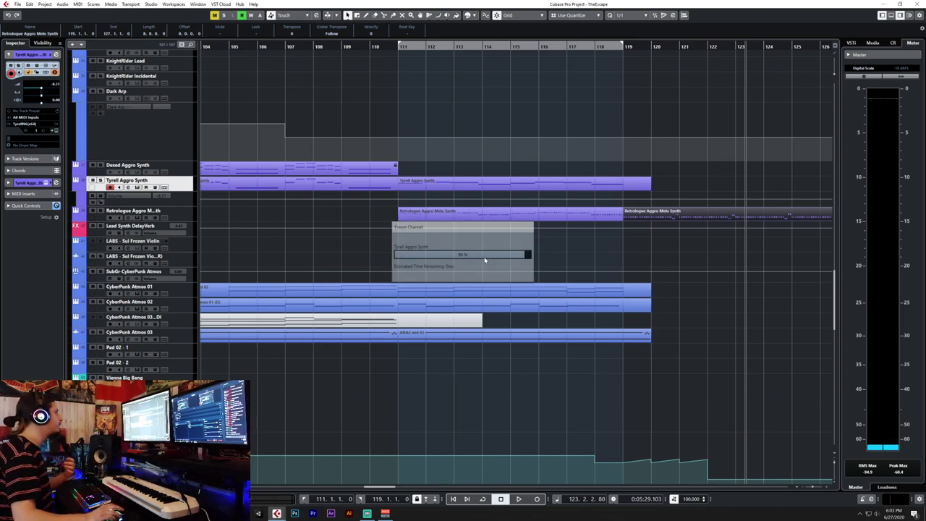
click(394, 289)
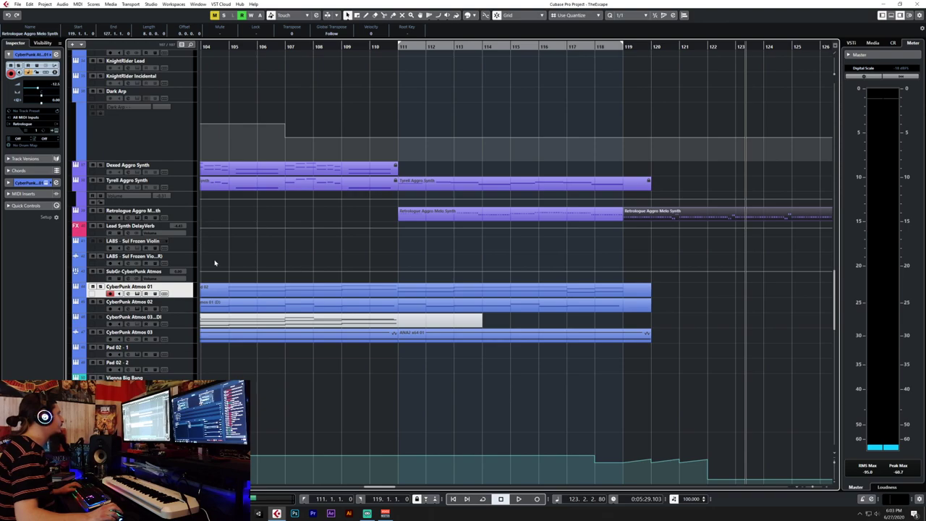
click(55, 72)
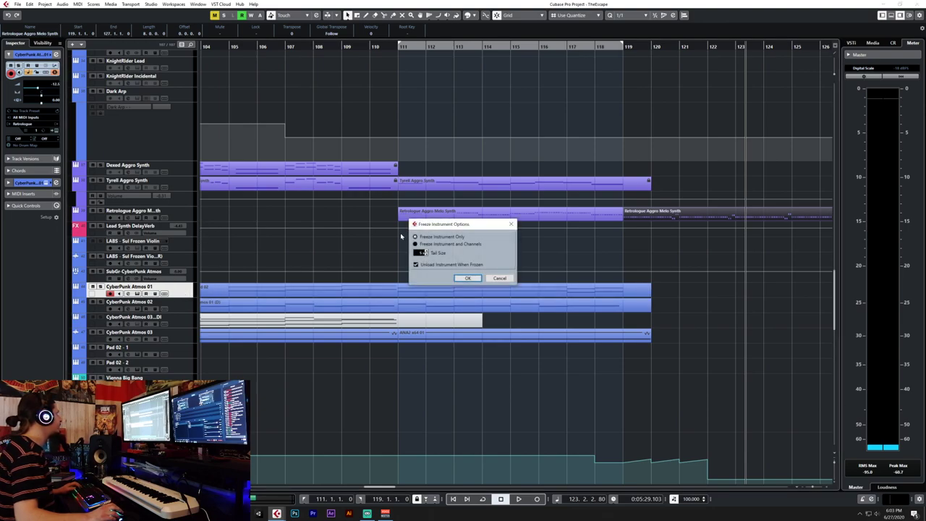
click(466, 279)
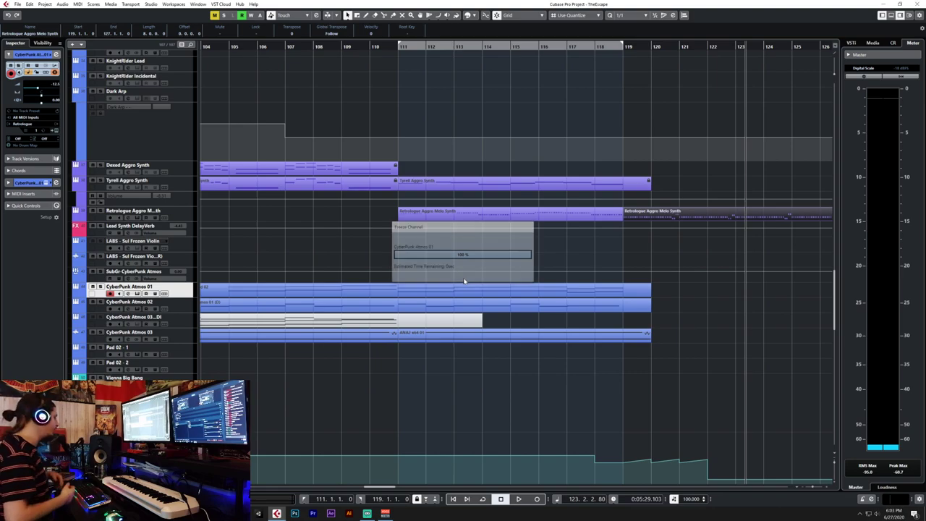
click(190, 304)
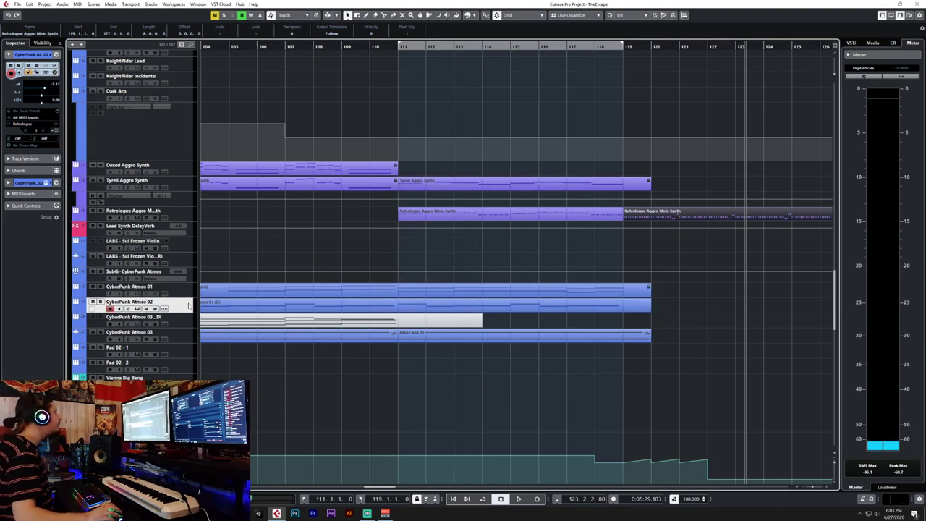
click(54, 73)
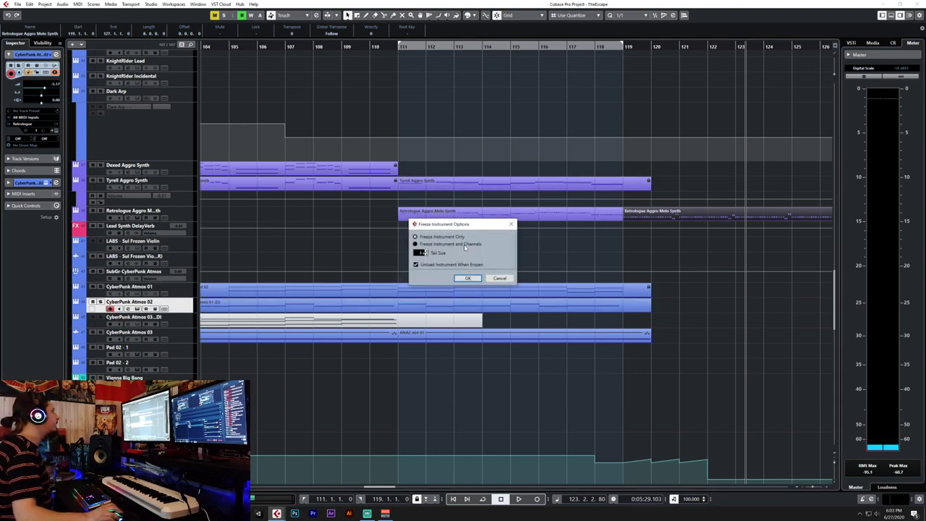
click(464, 278)
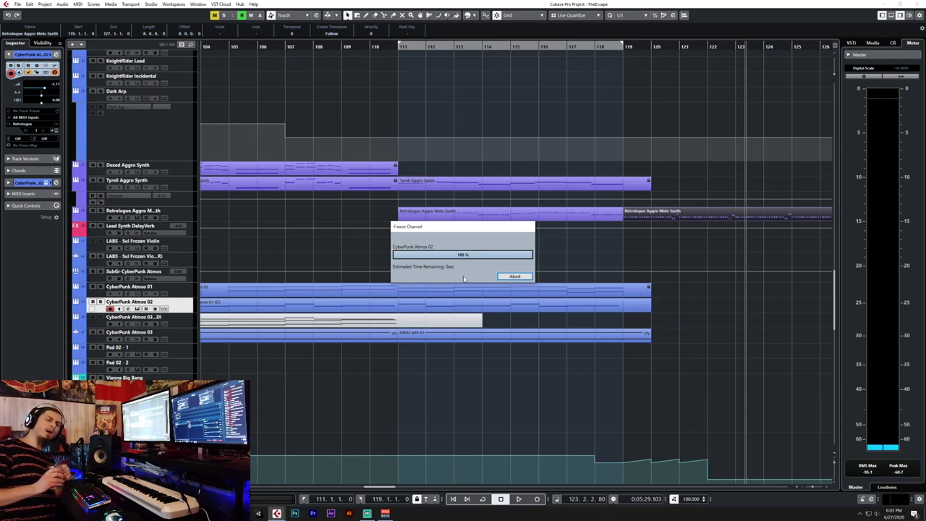
Find the earlier Plucks 2 part at bar 49 and audition it with its track soloed.
click(202, 337)
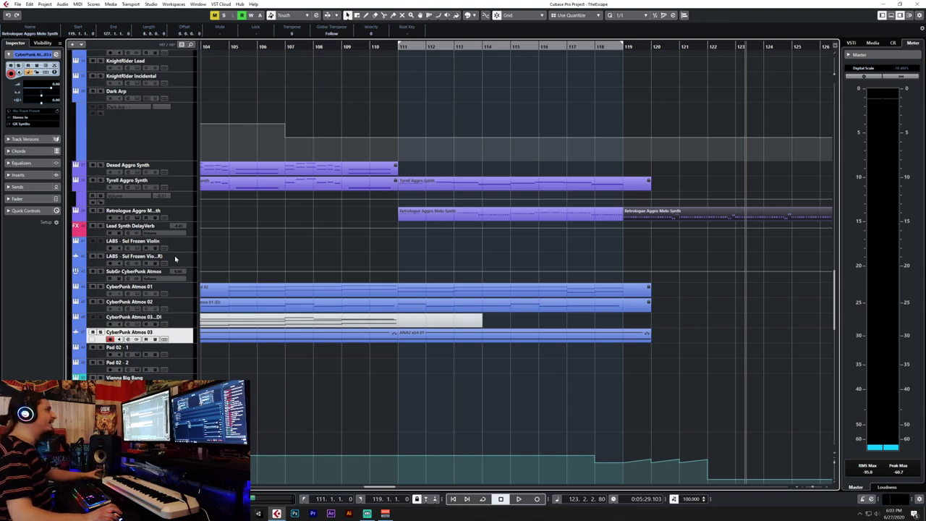
scroll(487, 325, right, 5)
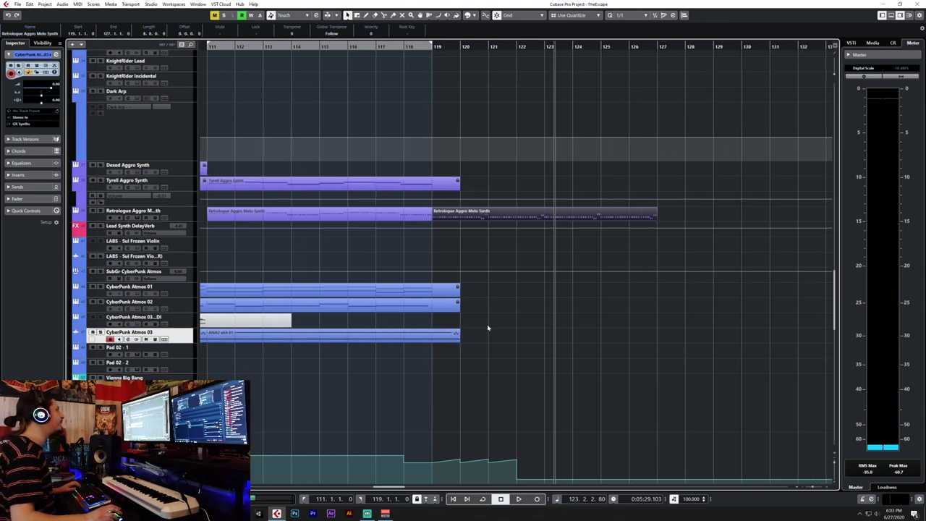
scroll(487, 325, left, 5)
scroll(487, 324, up, 10)
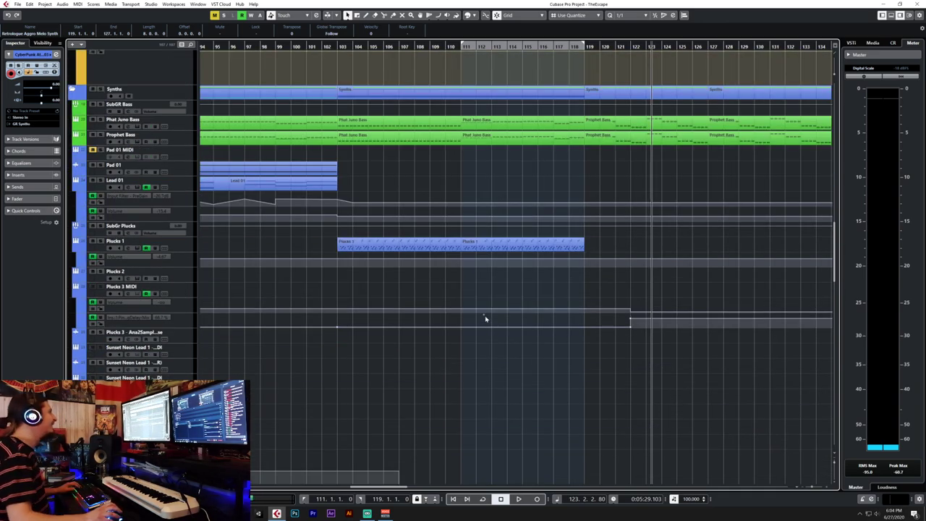
click(460, 46)
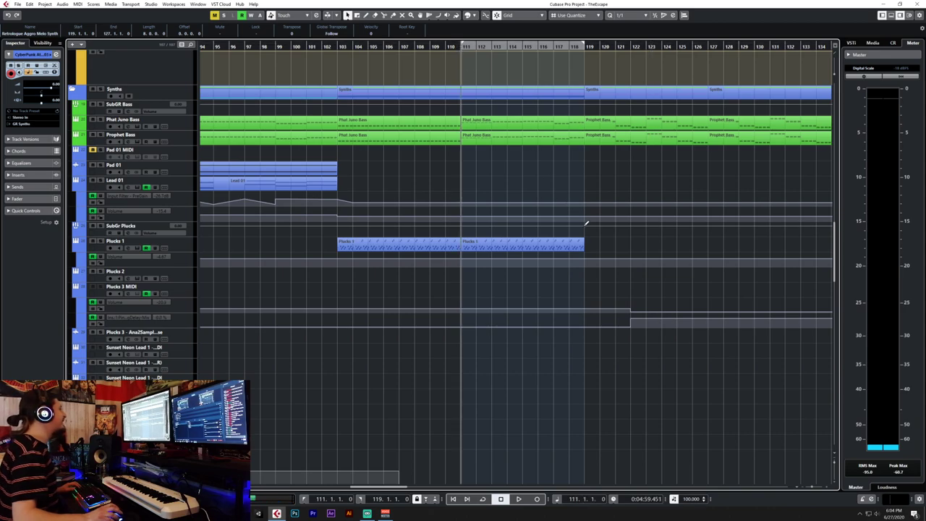
key(g)
scroll(548, 272, left, 10)
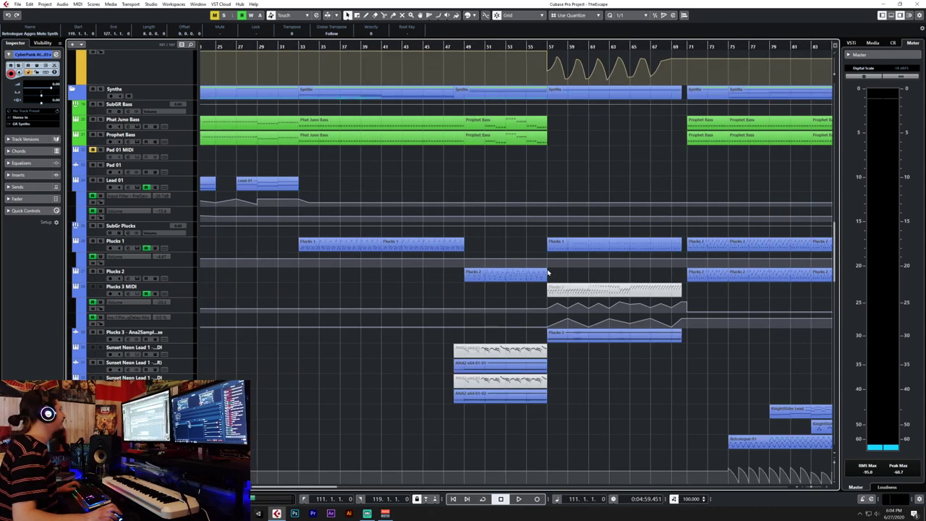
click(590, 46)
click(620, 283)
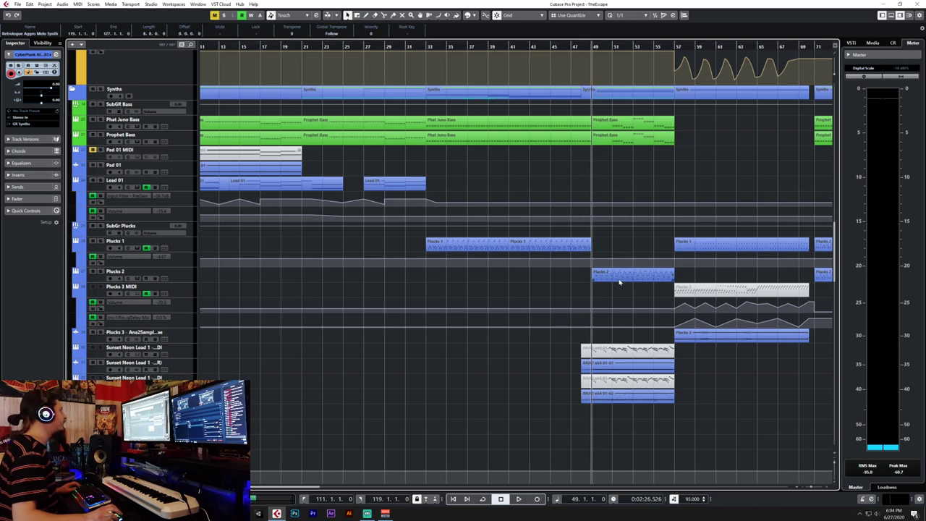
key(space)
click(109, 271)
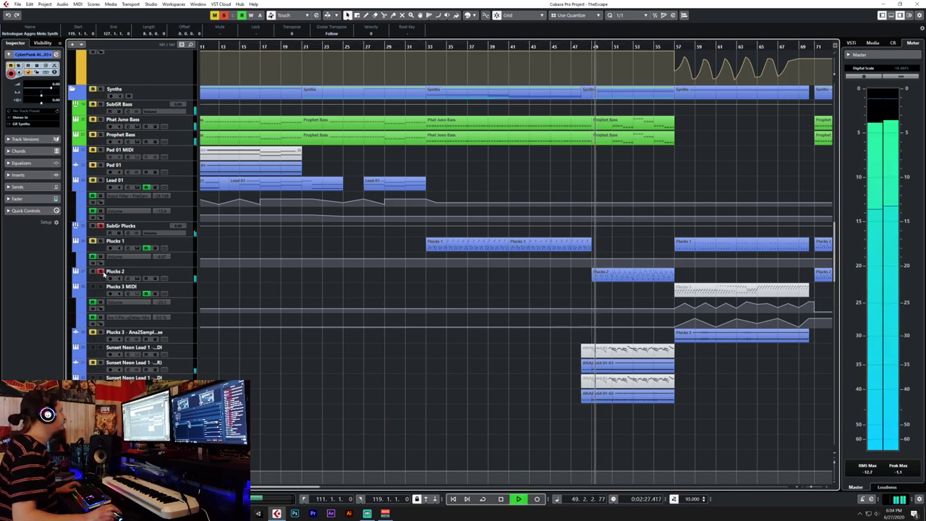
Copy the eight-bar Plucks 2 part from bar 49 to bar 119 on the same track and duplicate it at bar 127.
click(621, 276)
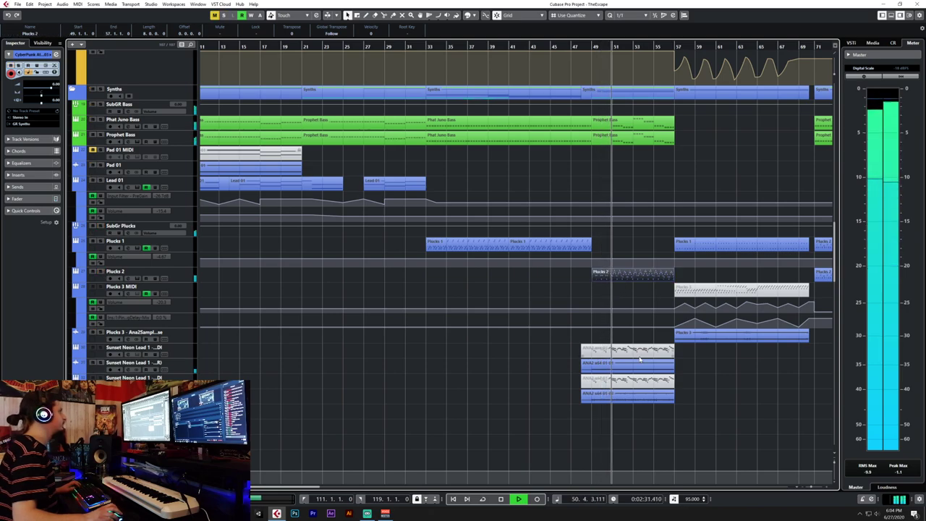
scroll(638, 357, right, 5)
scroll(638, 357, right, 5)
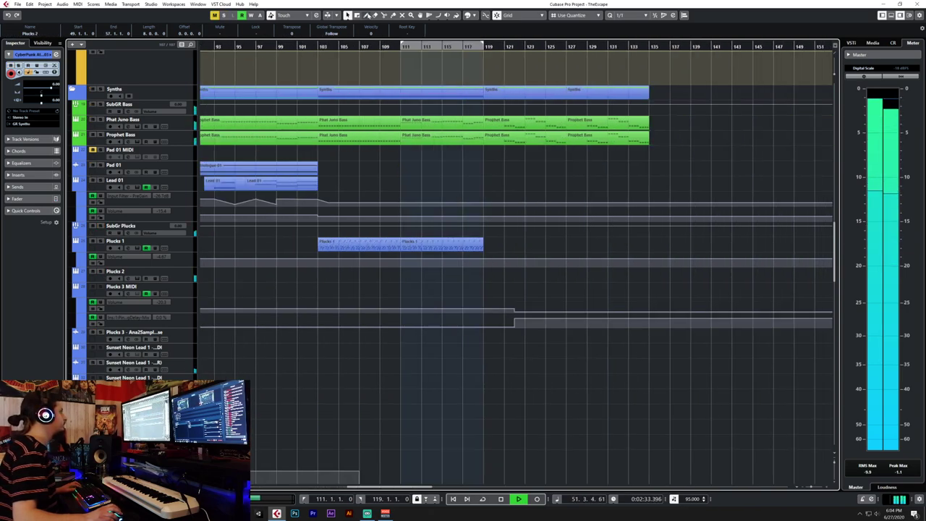
key(space)
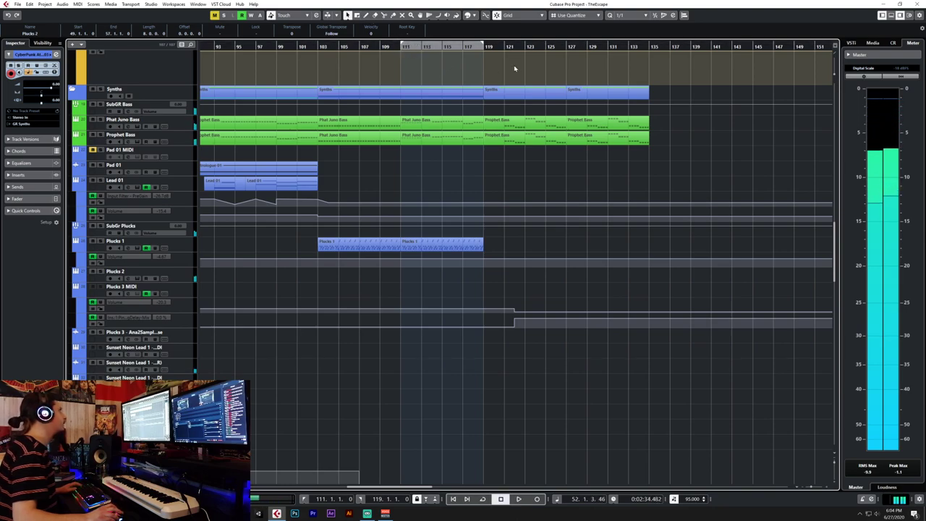
click(484, 46)
click(449, 257)
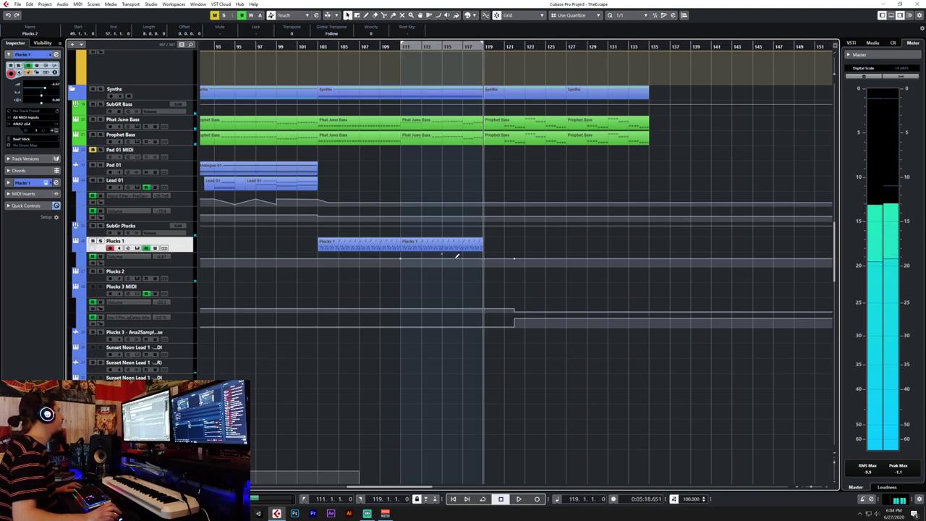
click(405, 274)
scroll(367, 308, left, 8)
scroll(367, 304, right, 8)
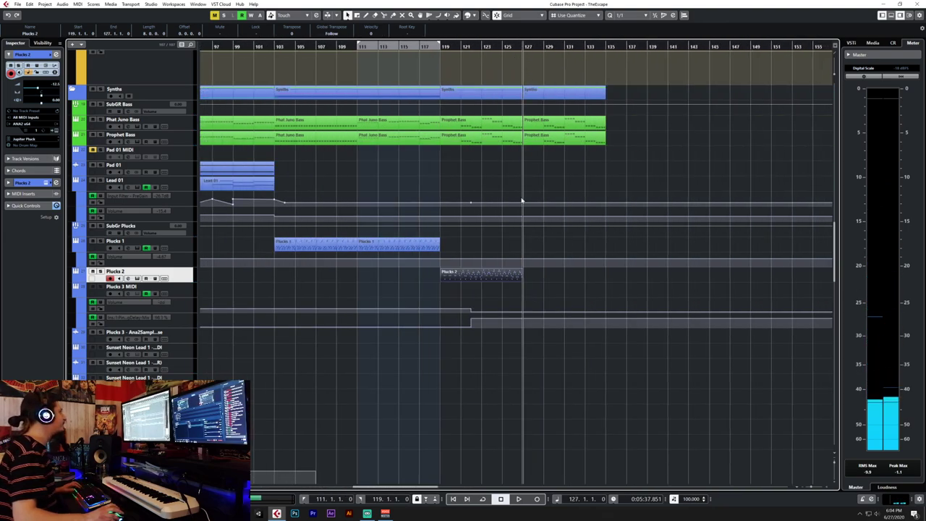
key(ctrl+d)
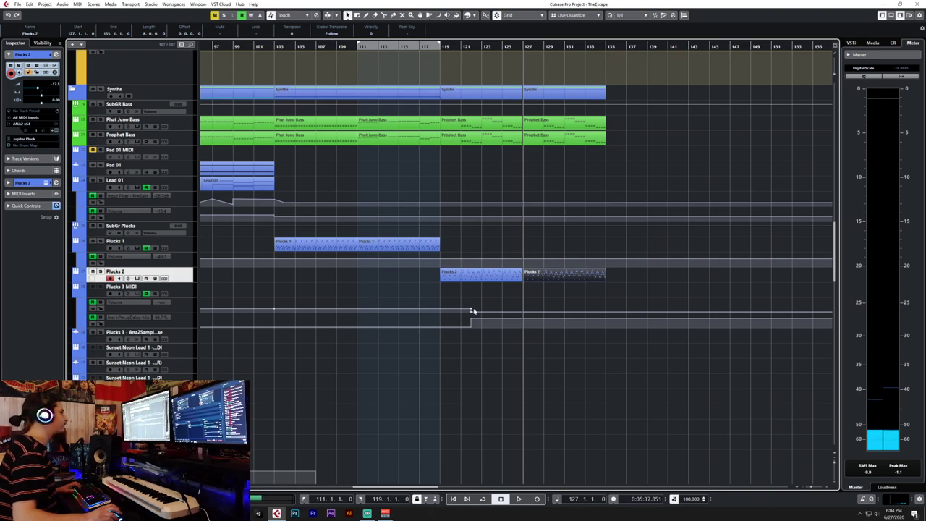
Audition the transition into the new Plucks 2 parts from bar 118 and review the other synth tracks.
click(431, 44)
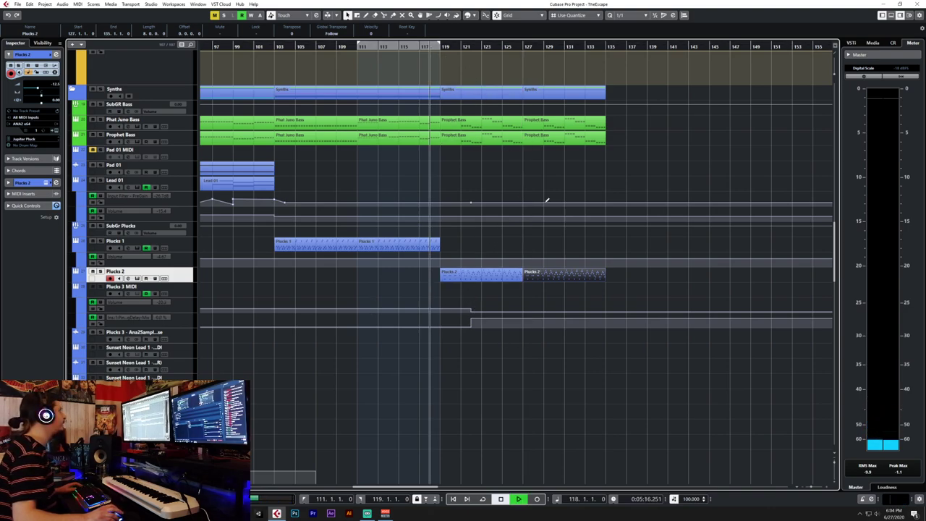
key(space)
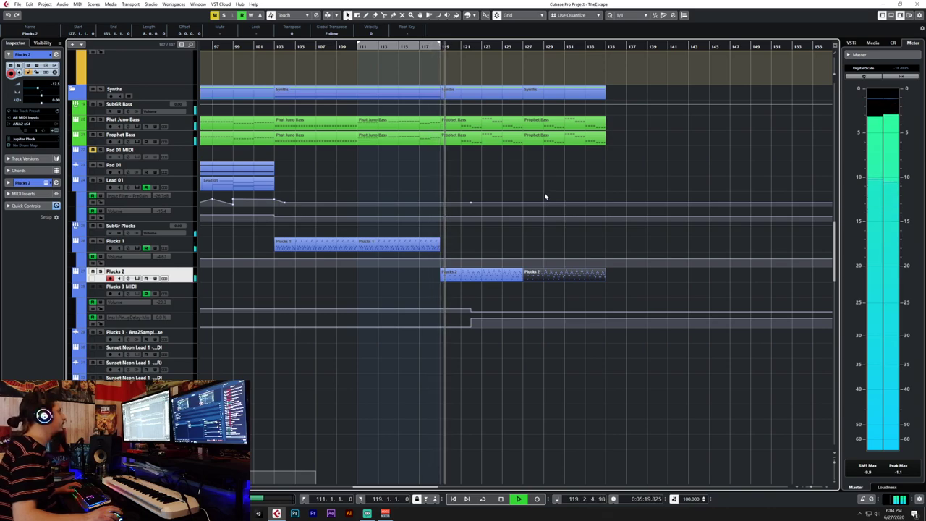
scroll(546, 196, down, 5)
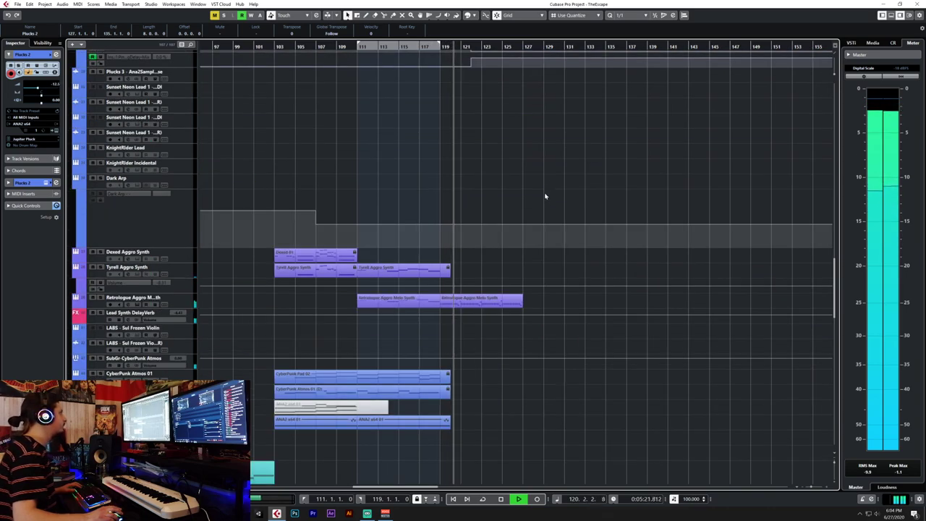
scroll(546, 196, up, 3)
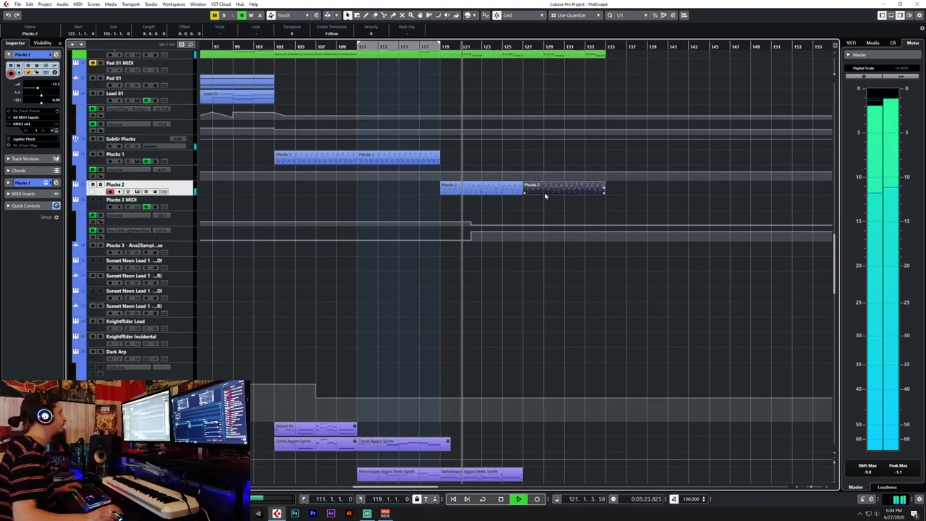
scroll(546, 196, up, 3)
scroll(545, 196, down, 10)
scroll(484, 200, up, 4)
Copy the Retrologue Aggro Melo Synth part at bar 119 to bar 127 on the same track.
click(477, 217)
key(space)
key(n)
click(554, 207)
click(542, 221)
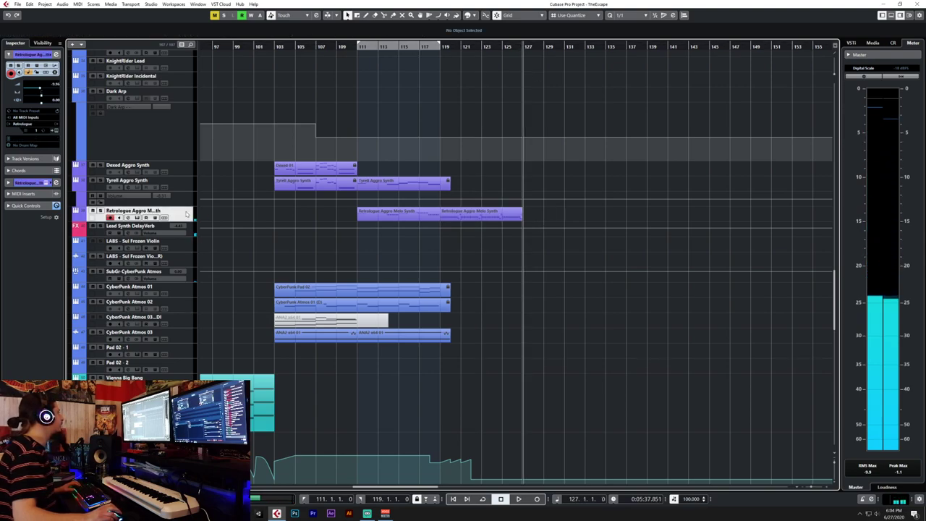
key(ctrl+v)
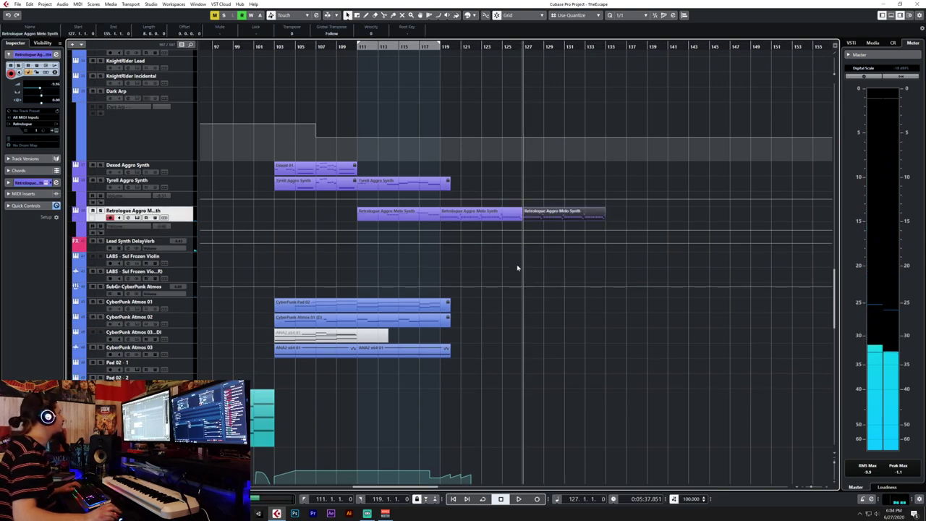
Automate the Retrologue Aggro Melo Synth track's volume with an instant drop to -15.7 at bar 119.
key(h)
scroll(554, 270, up, 2)
scroll(517, 258, down, 1)
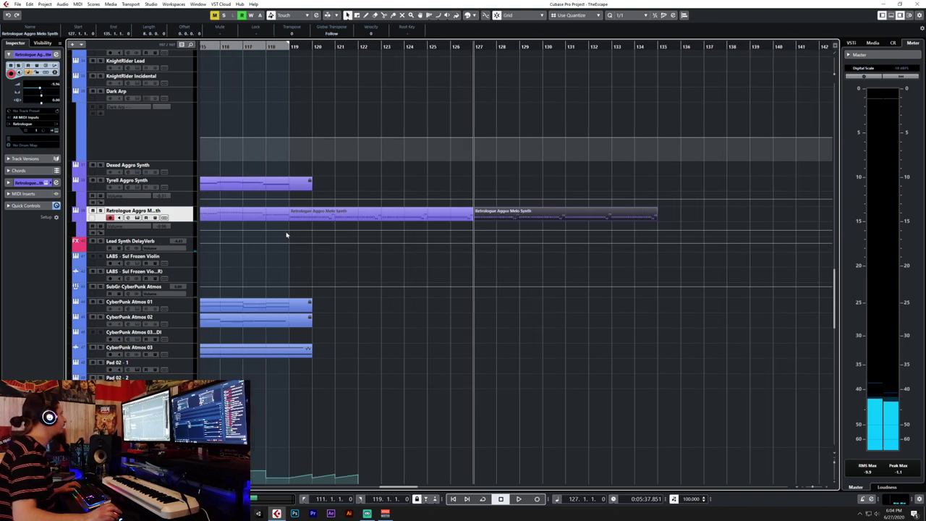
click(290, 230)
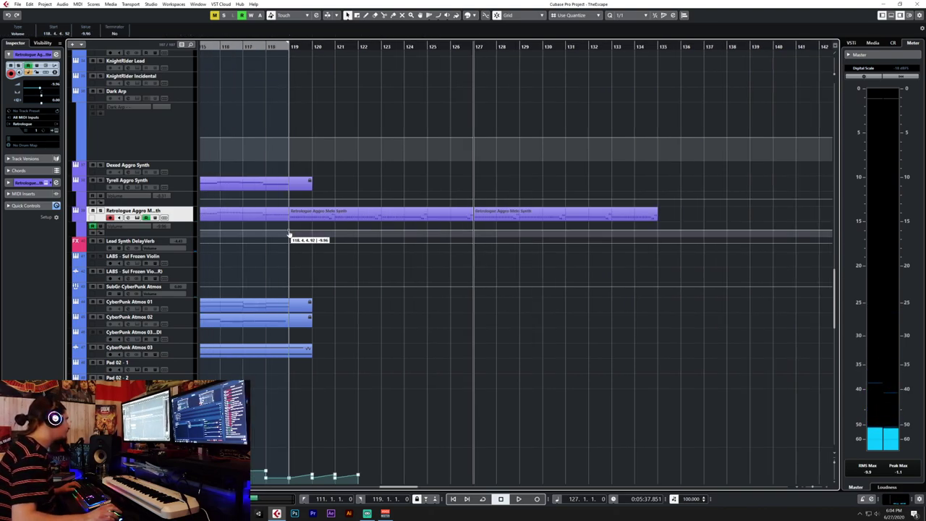
click(291, 236)
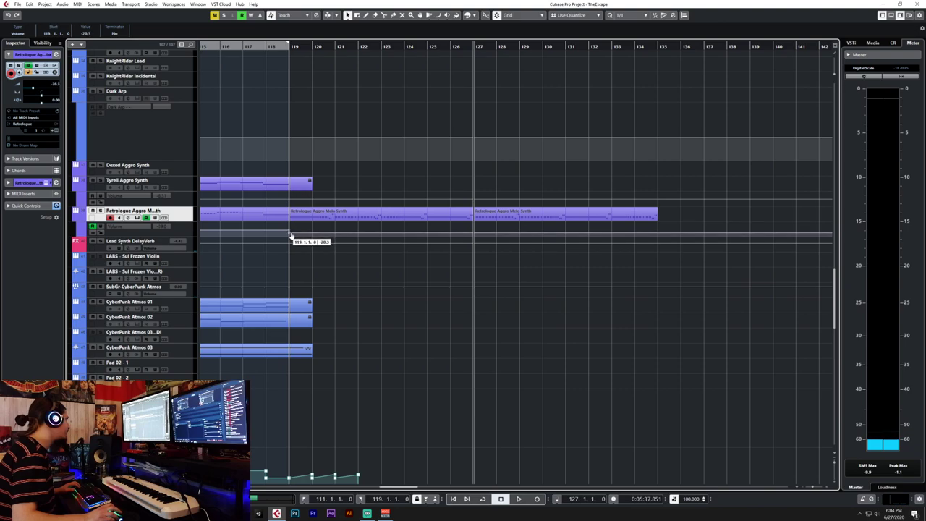
drag(174, 238, 211, 310)
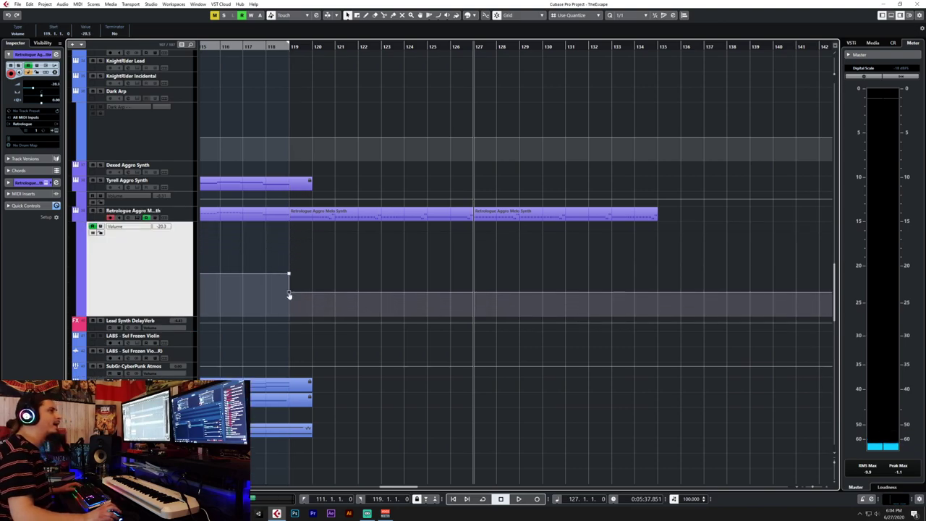
drag(291, 297, 293, 285)
Audition the volume drop and the extended section from bar 117 while reviewing the pluck and bass tracks.
click(249, 45)
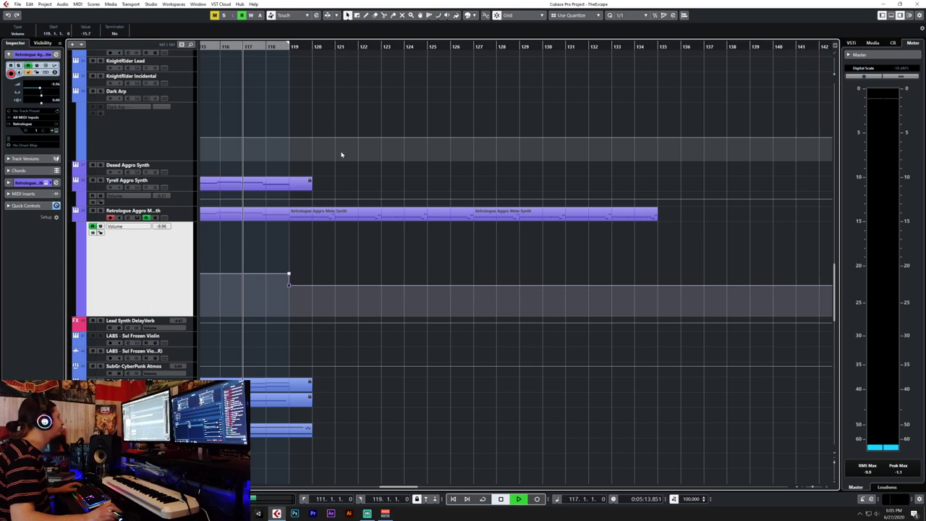
key(space)
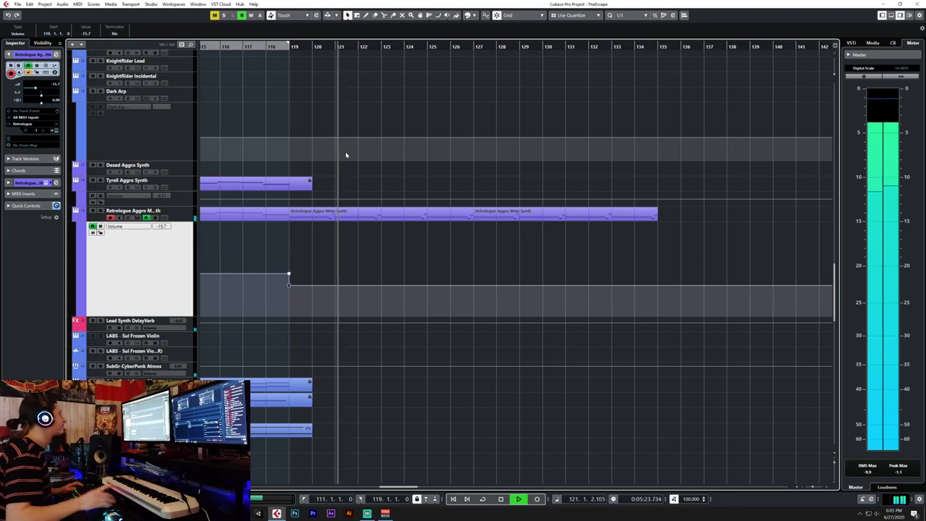
scroll(436, 224, up, 6)
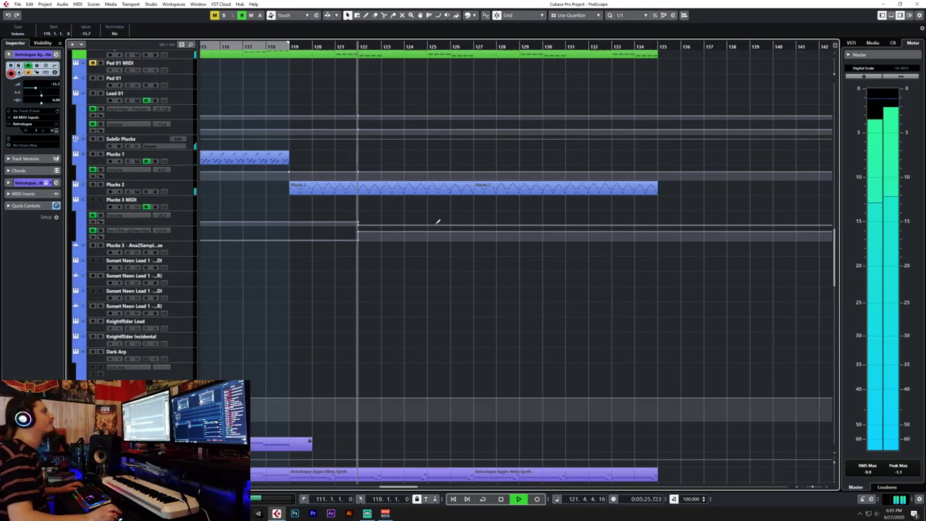
scroll(437, 222, up, 3)
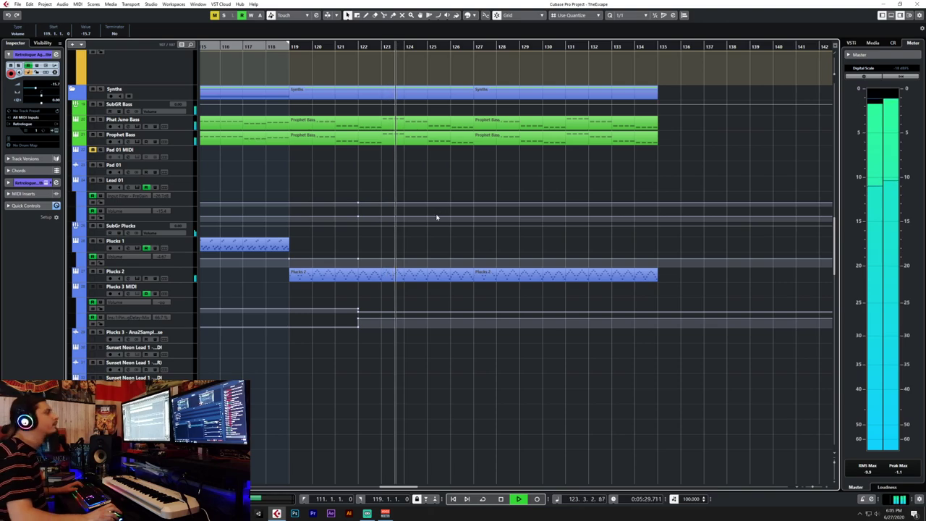
Finish auditioning the extended section and look over the group, strings and brass tracks.
scroll(437, 216, down, 8)
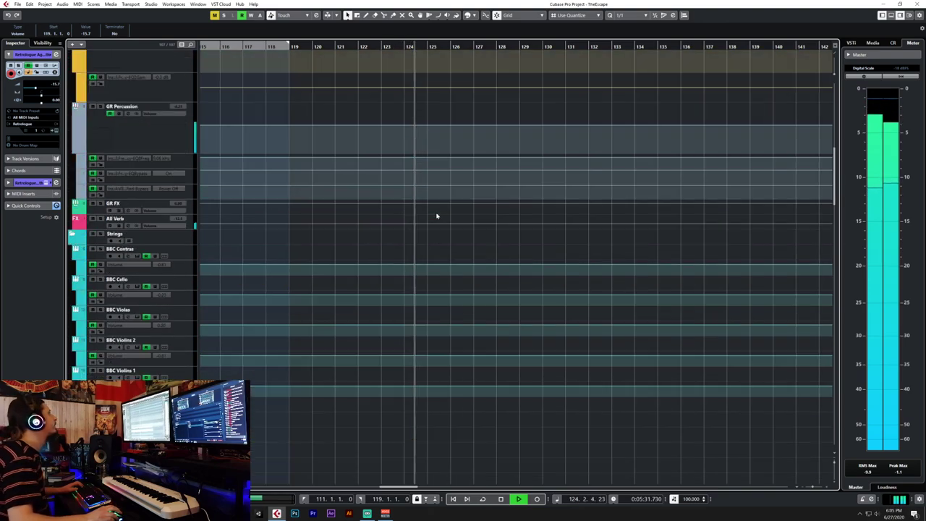
scroll(437, 216, up, 12)
key(space)
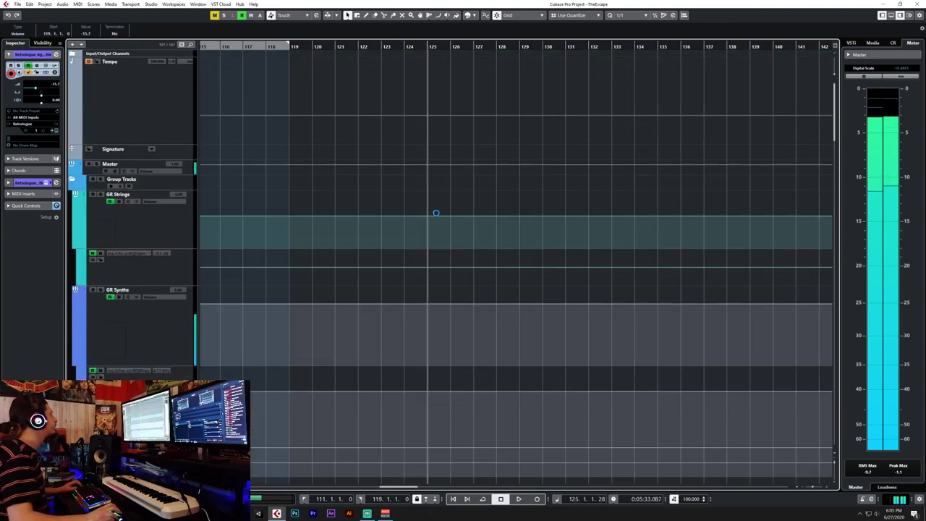
scroll(435, 213, down, 10)
key(g)
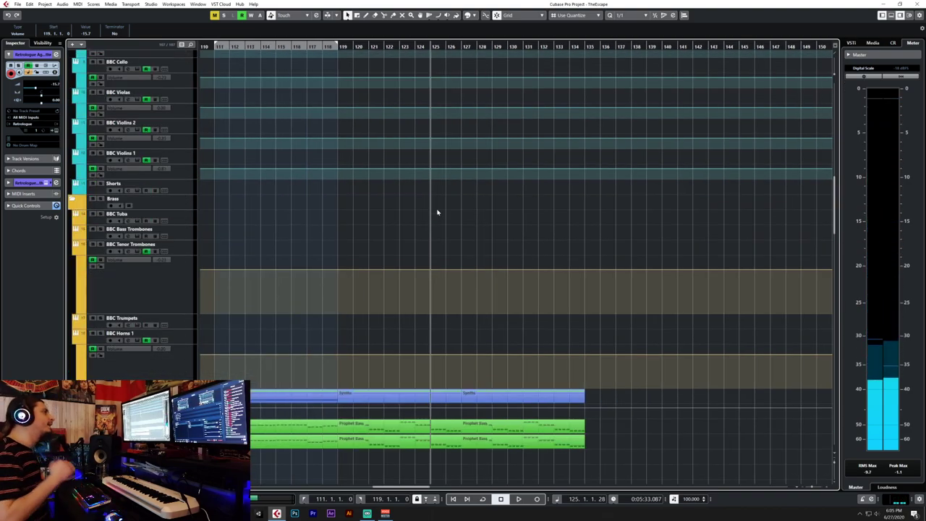
scroll(436, 212, up, 4)
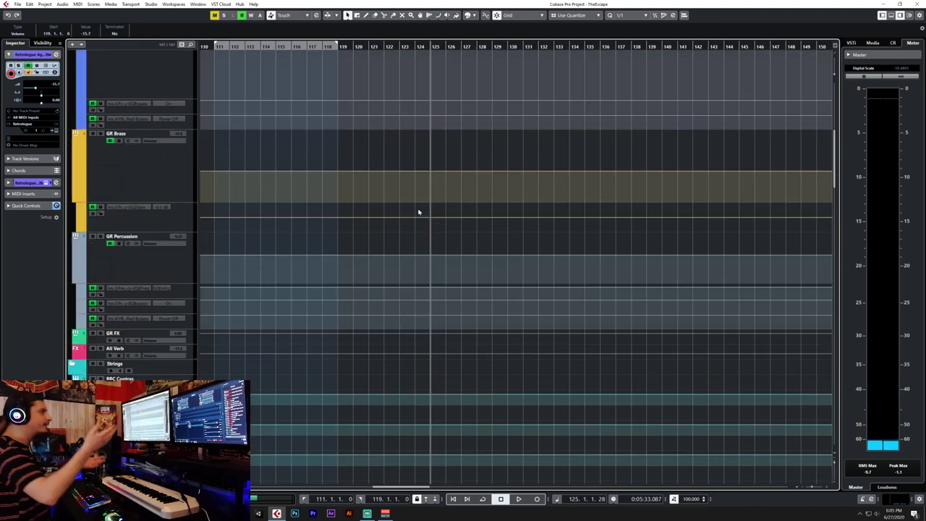
scroll(419, 217, down, 4)
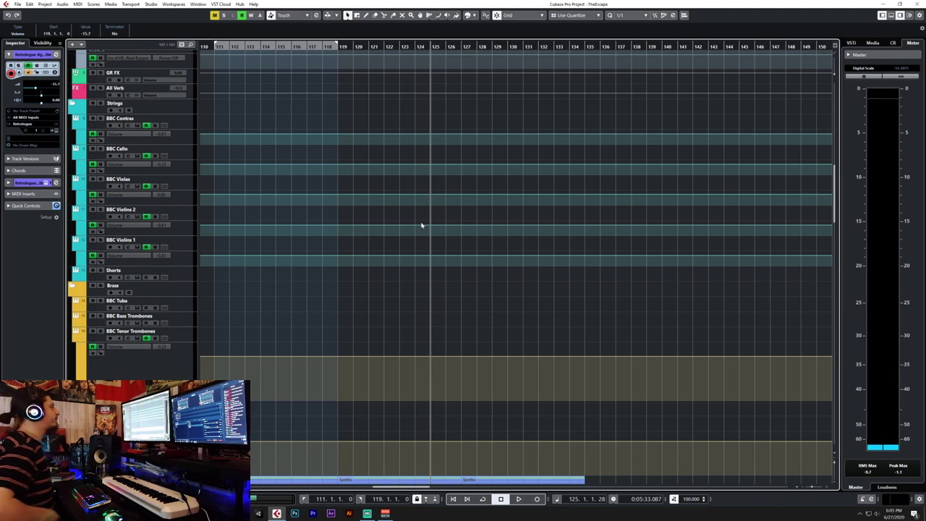
Review the bass, pad, lead, pluck and Retrologue synth tracks and the empty strings tracks around bars 119 to 135.
scroll(421, 118, down, 10)
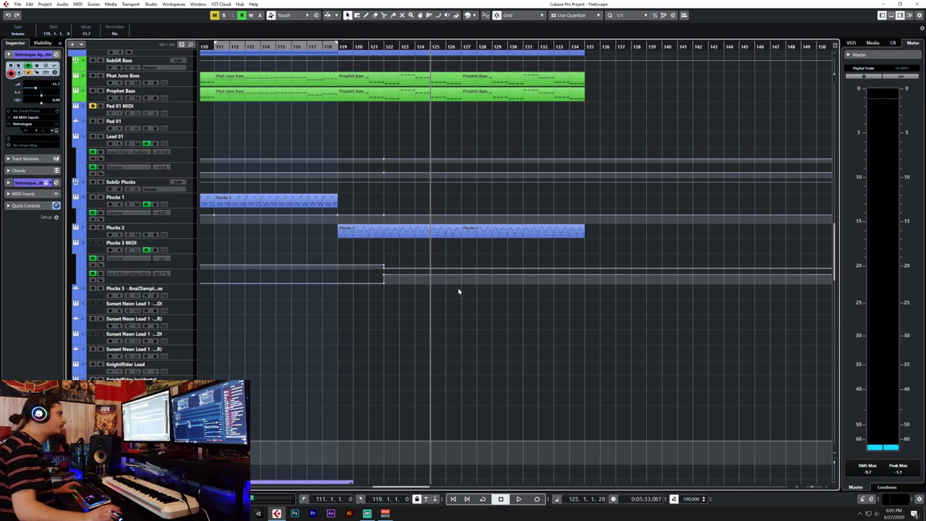
scroll(458, 290, up, 6)
scroll(457, 288, down, 3)
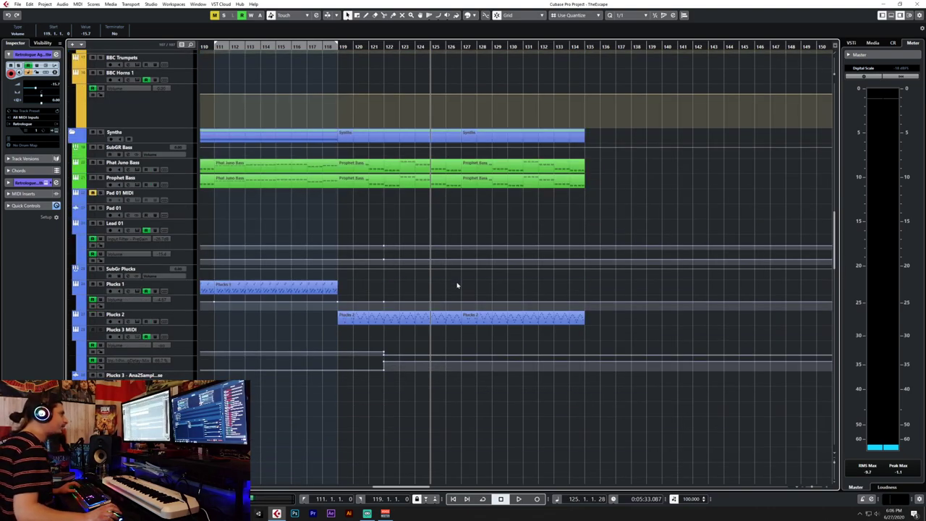
scroll(456, 286, up, 3)
scroll(457, 286, down, 3)
scroll(461, 281, up, 6)
scroll(443, 260, down, 3)
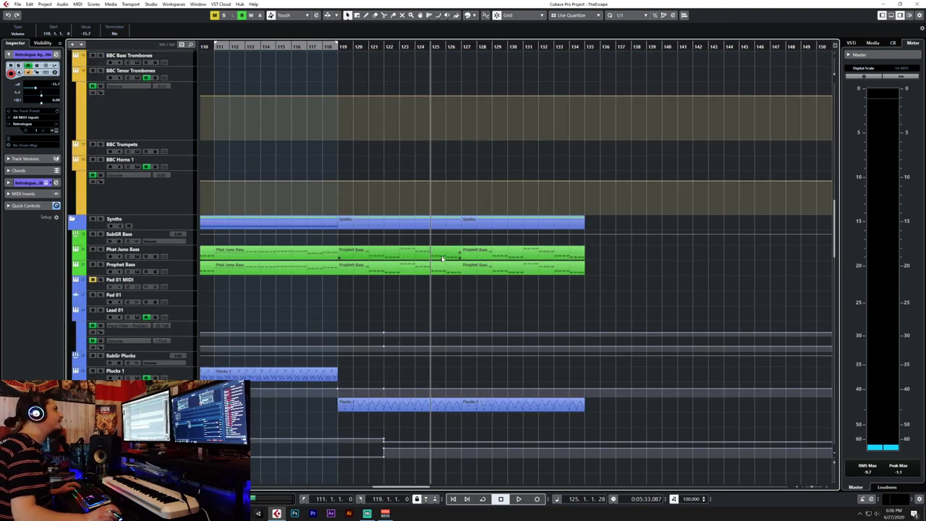
scroll(398, 246, down, 5)
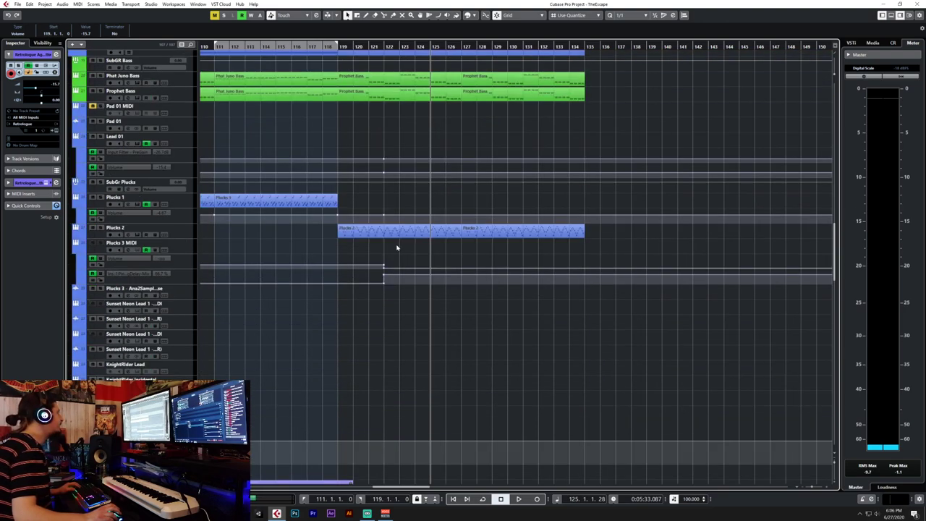
scroll(397, 246, down, 3)
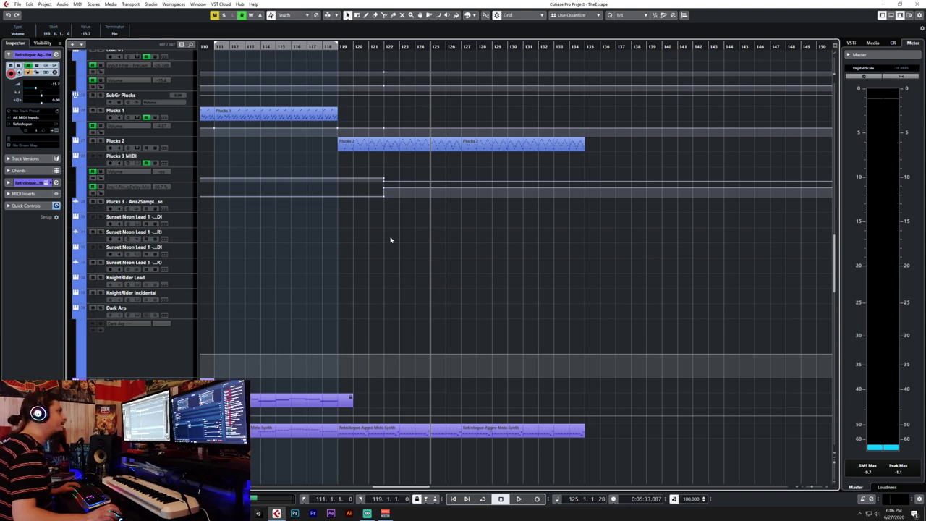
click(174, 206)
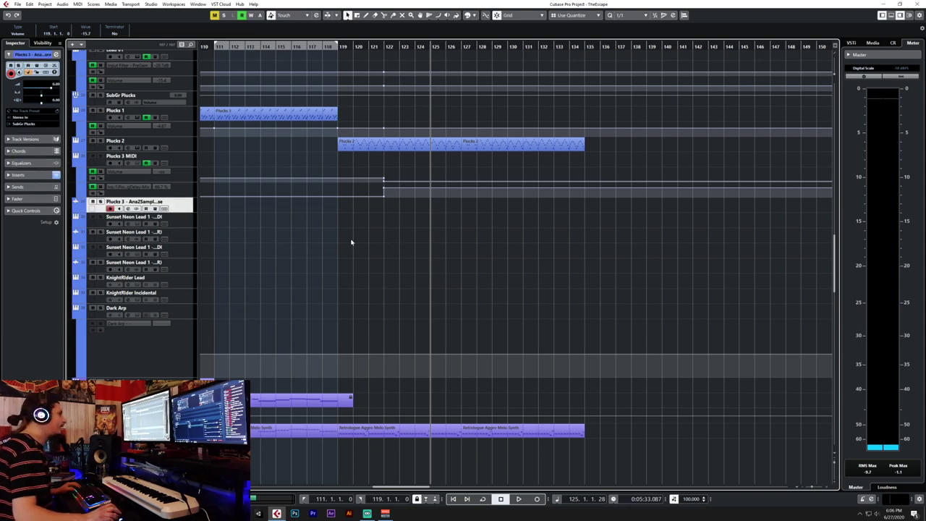
scroll(351, 243, up, 5)
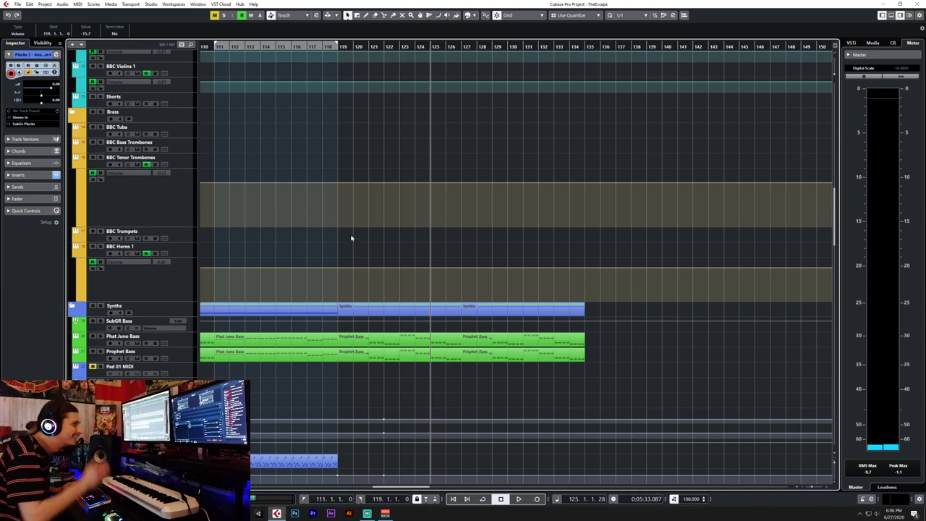
scroll(354, 231, down, 5)
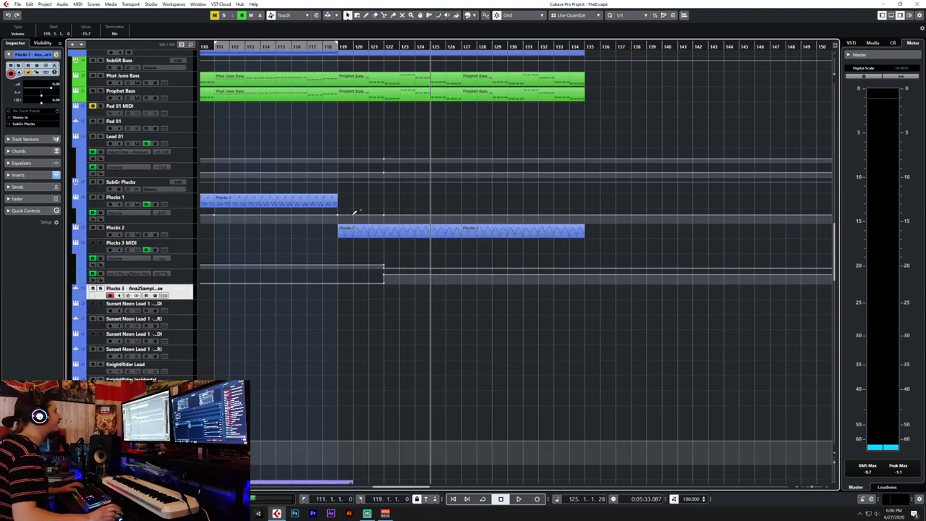
scroll(233, 191, up, 3)
click(190, 203)
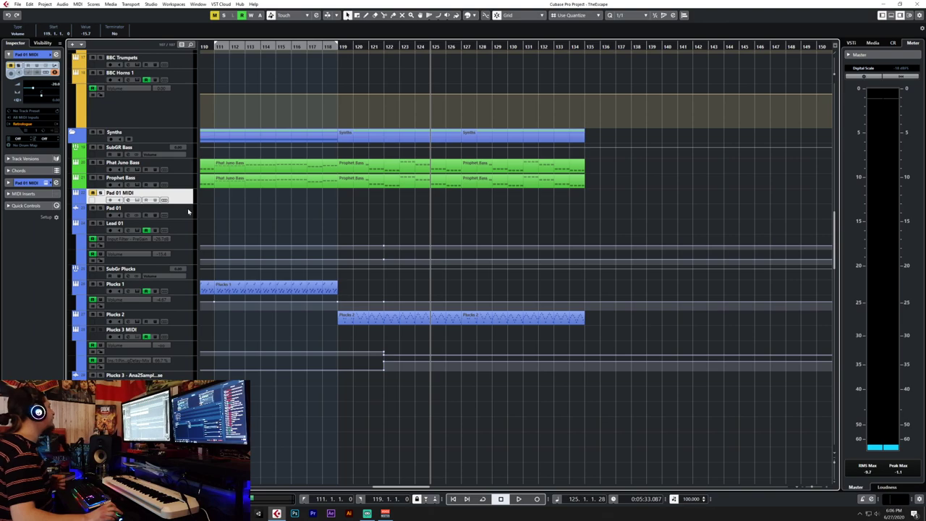
click(188, 211)
scroll(190, 206, up, 15)
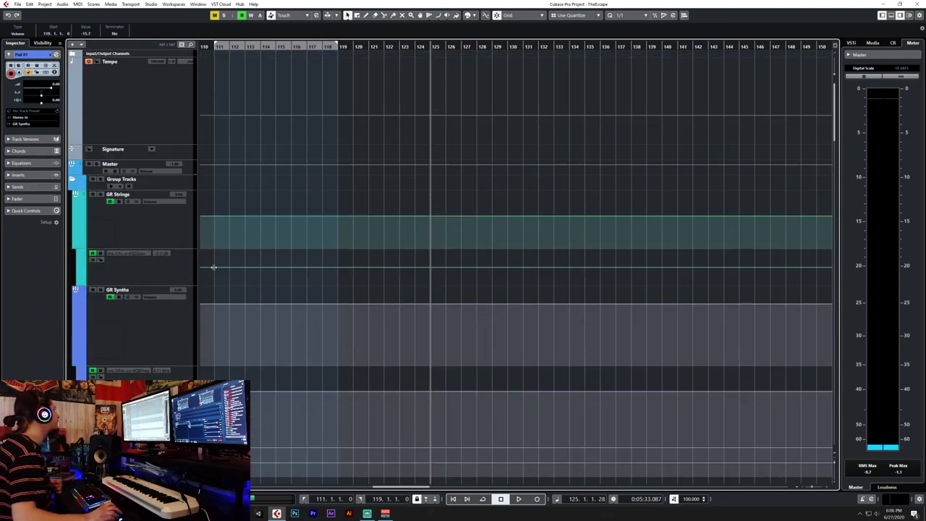
scroll(350, 222, down, 15)
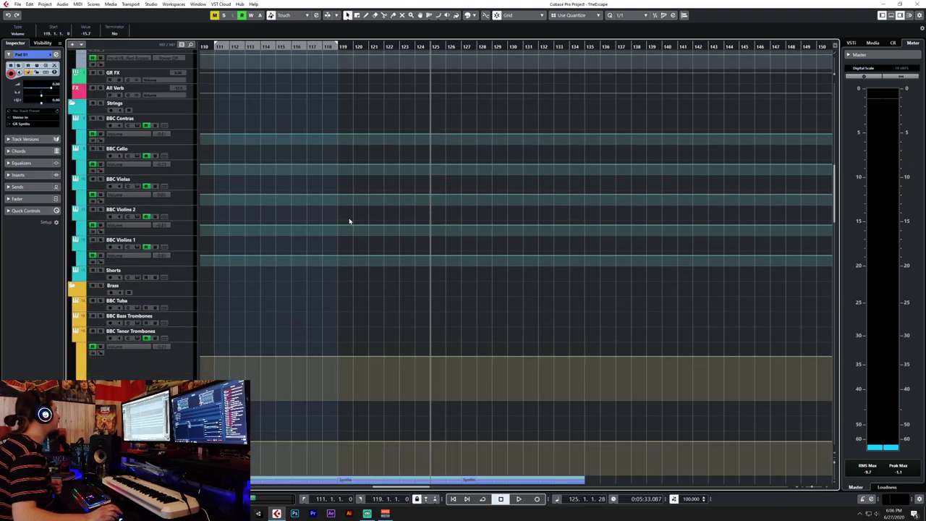
Try to record a BBC Contras part from bar 117 and undo the take.
click(285, 132)
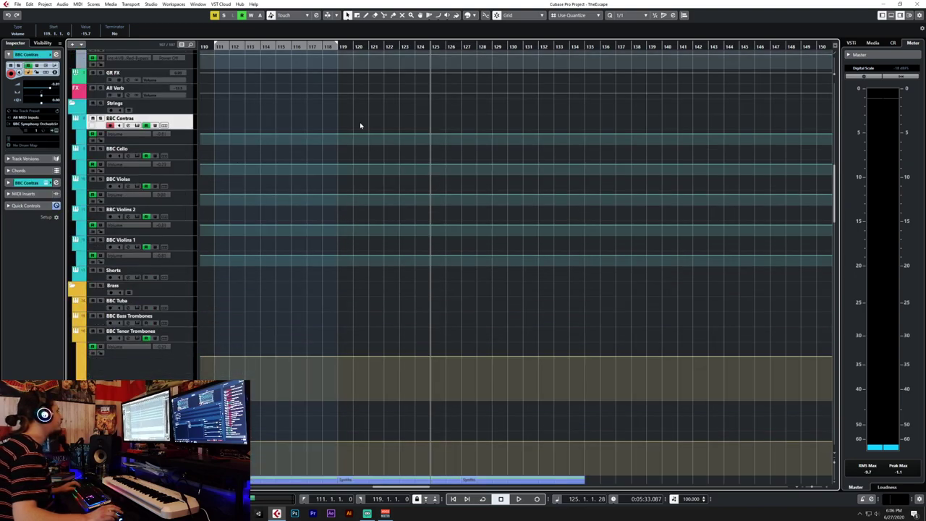
click(310, 46)
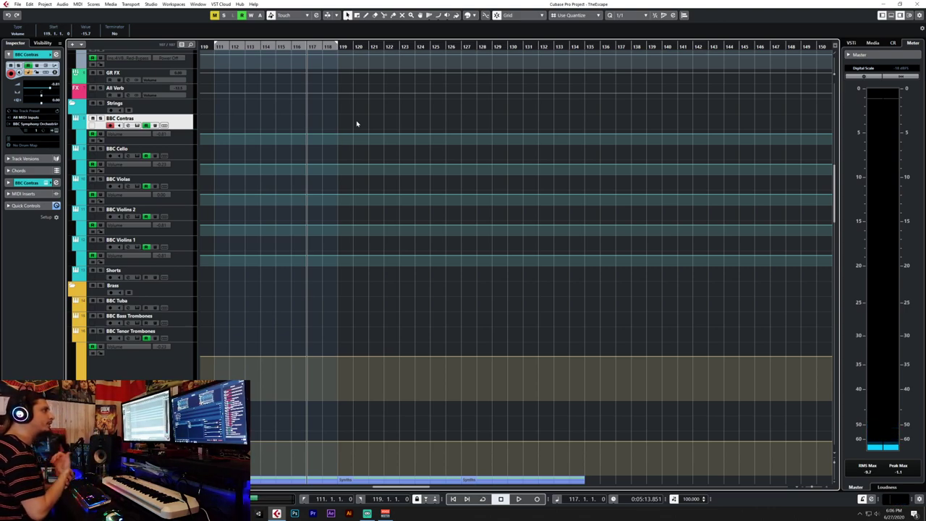
key(KP_Multiply)
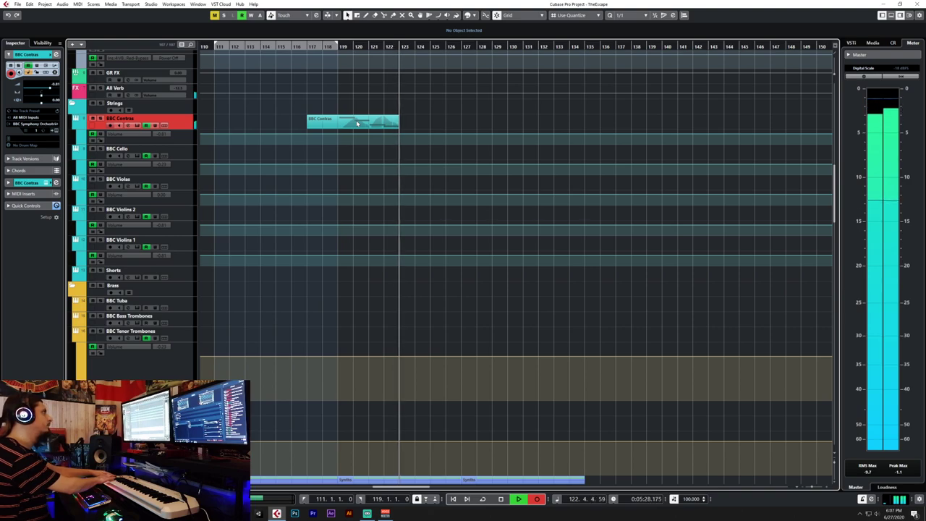
key(space)
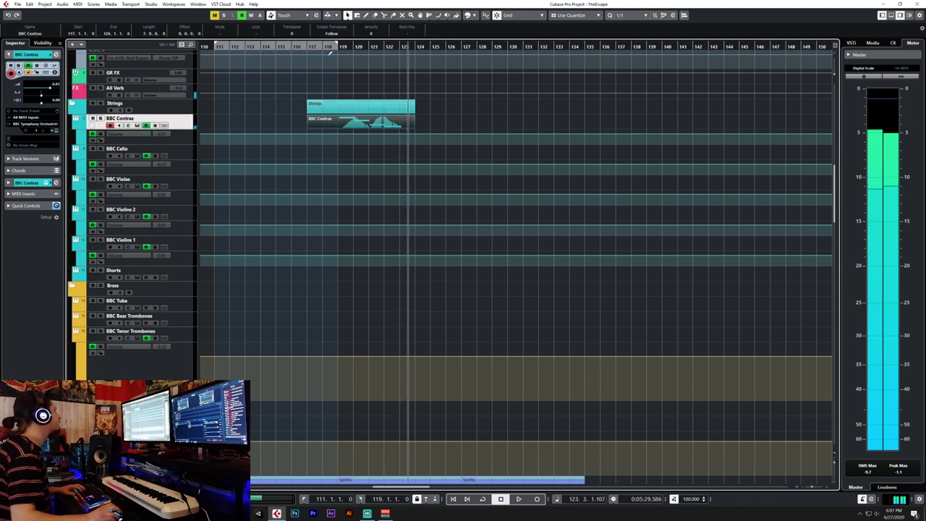
key(ctrl+z)
Try another BBC Contras recording from bar 118 and undo that take as well.
key(KP_Multiply)
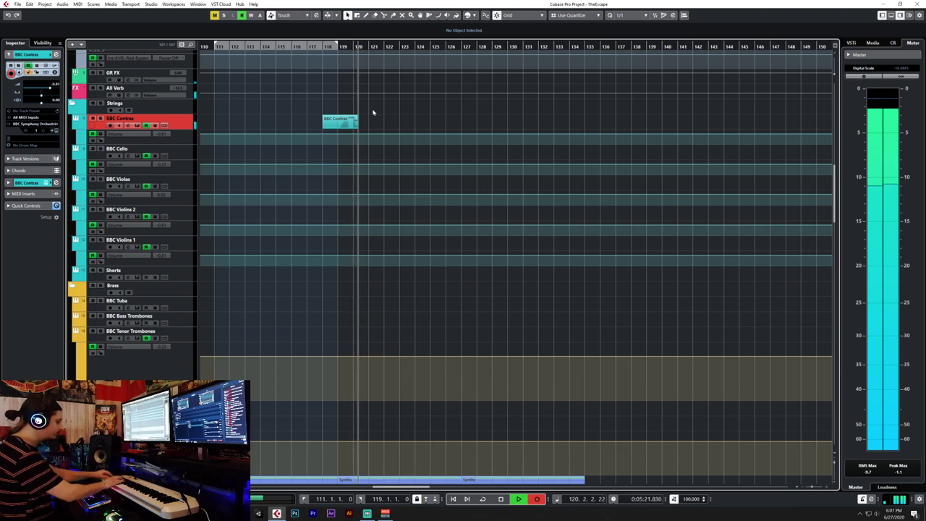
key(space)
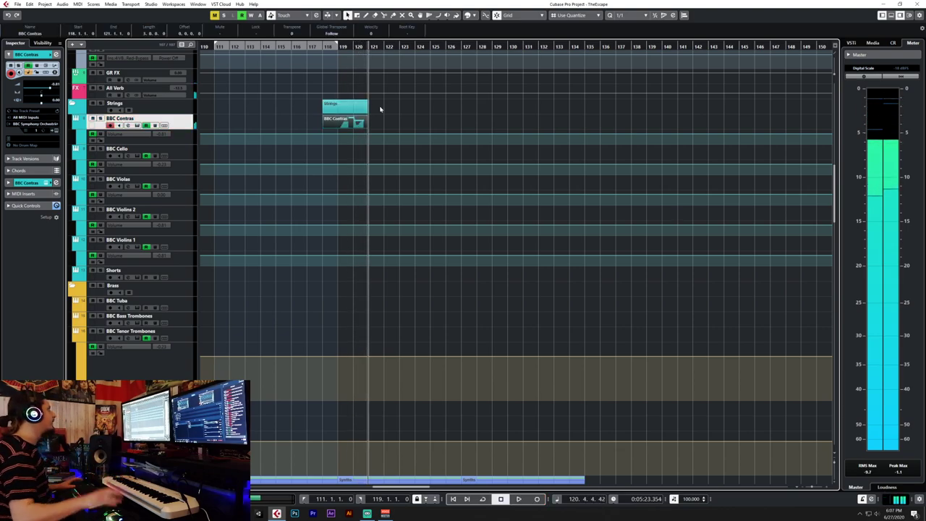
key(ctrl+z)
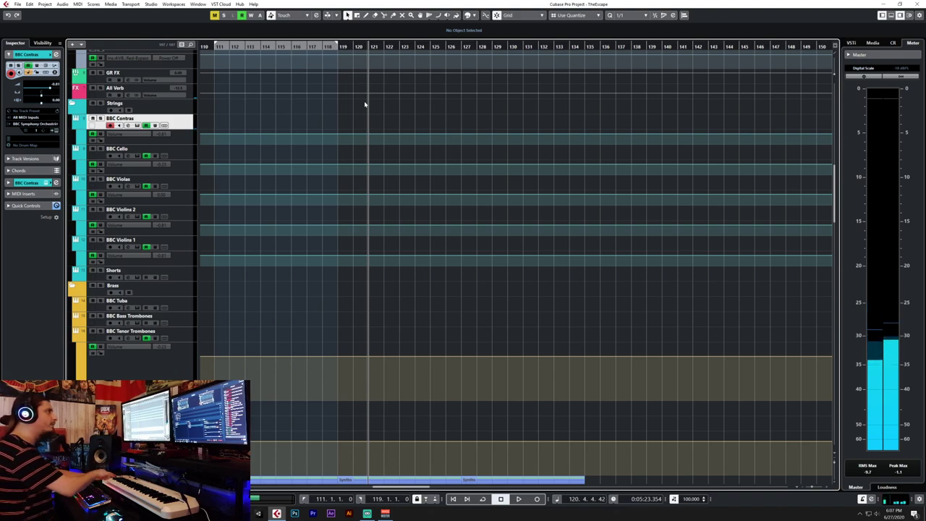
Record a BBC Contras part with modulation swells from bar 118 to about bar 128.
click(323, 45)
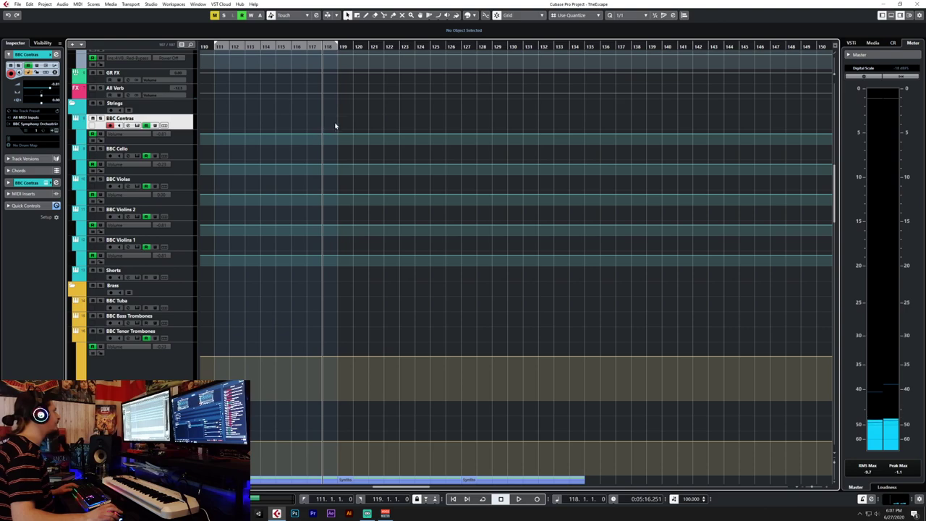
scroll(336, 125, up, 3)
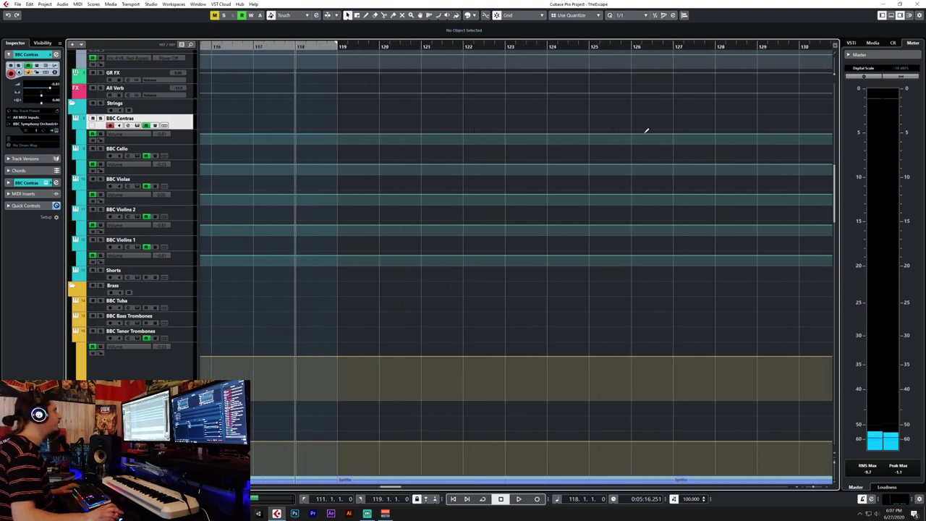
scroll(646, 131, down, 2)
scroll(502, 198, right, 2)
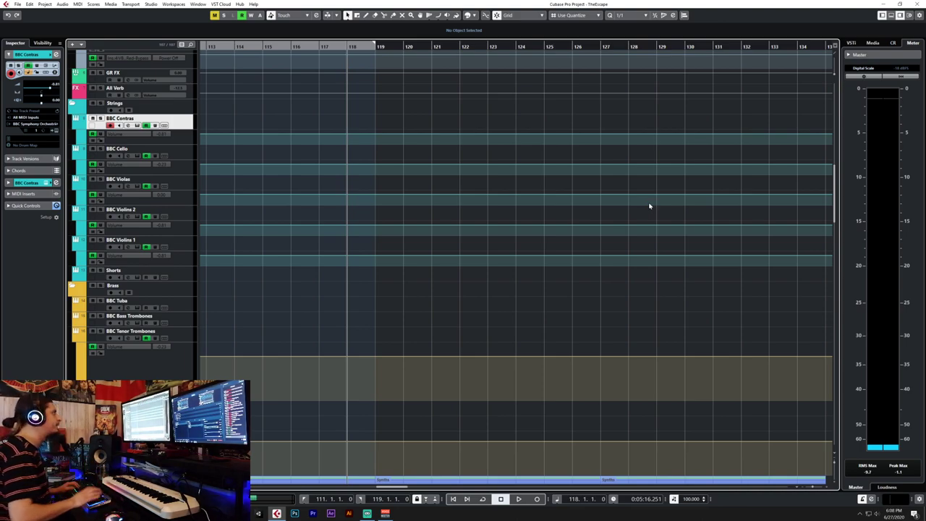
key(KP_Multiply)
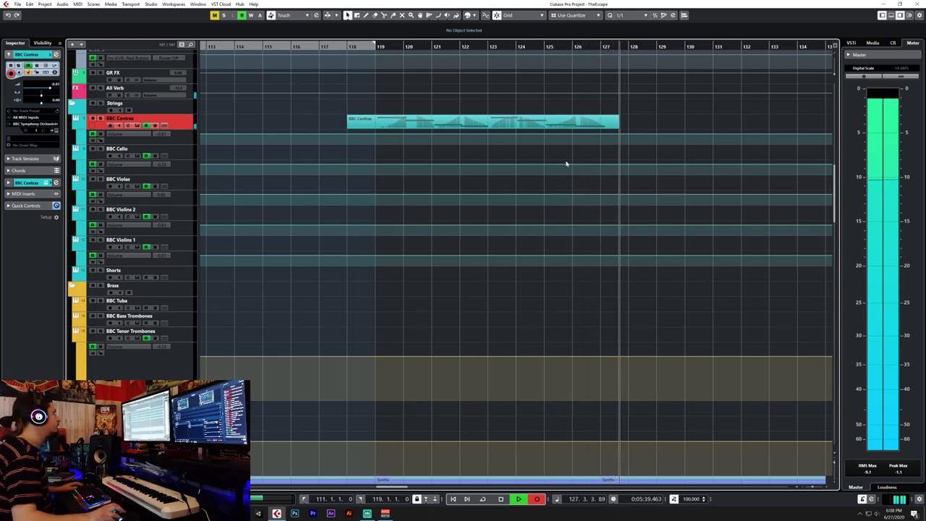
key(space)
Shift all notes of the recorded BBC Contras part slightly earlier to meet bar 119, and move its CC 1 modulation curve earlier too.
double_click(499, 123)
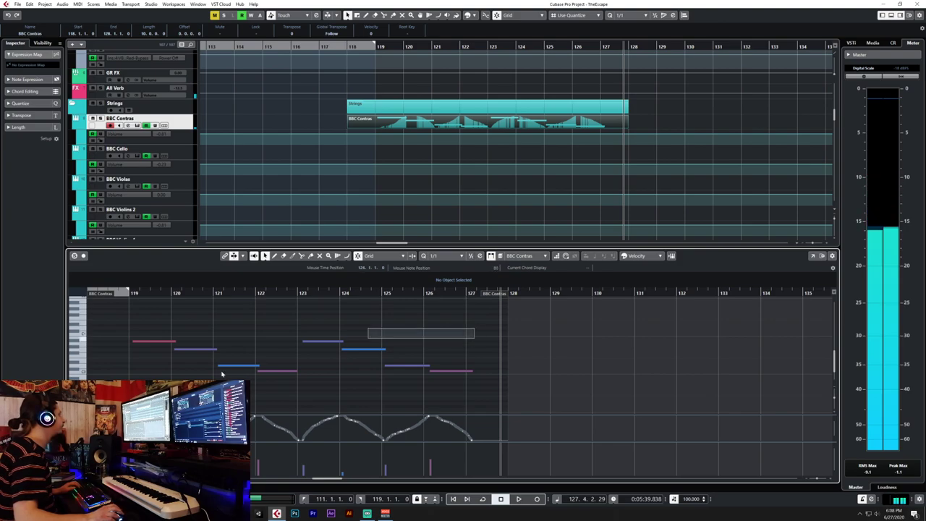
key(ctrl+a)
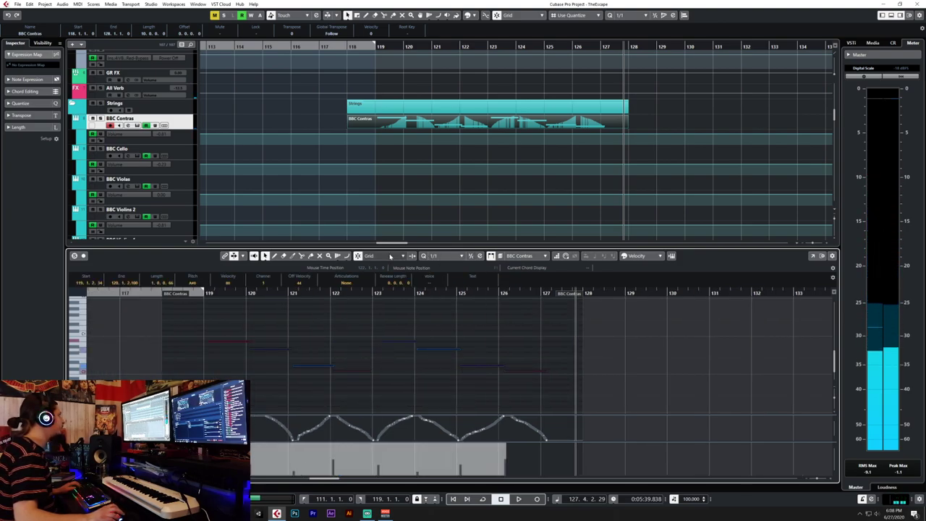
click(223, 346)
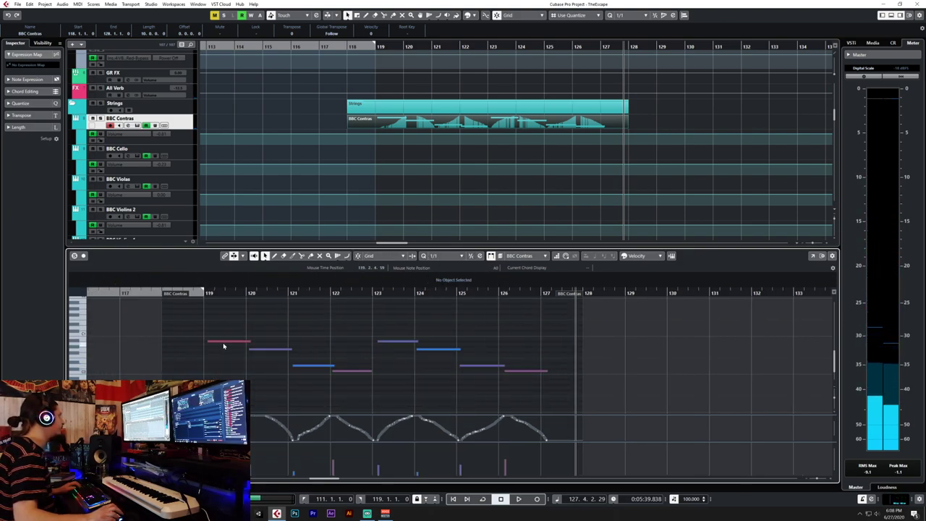
key(ctrl+a)
drag(215, 344, 205, 344)
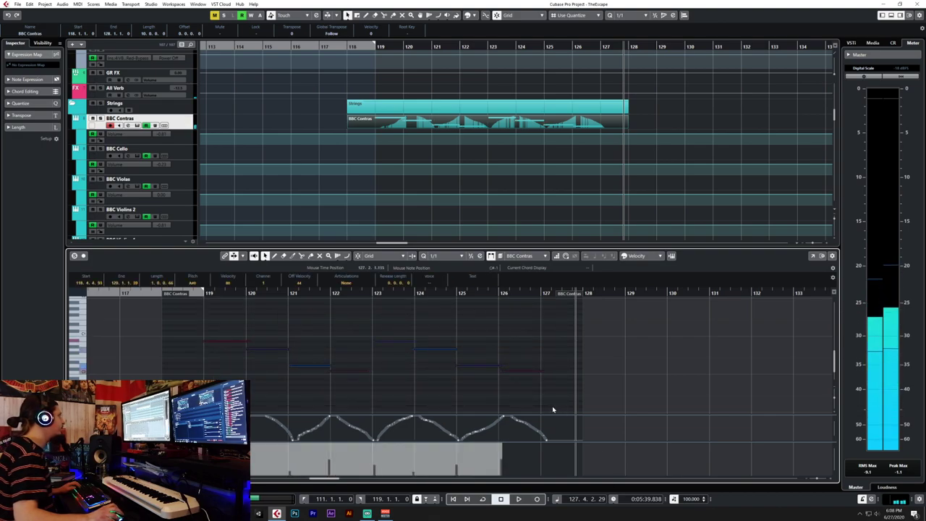
drag(554, 422, 277, 427)
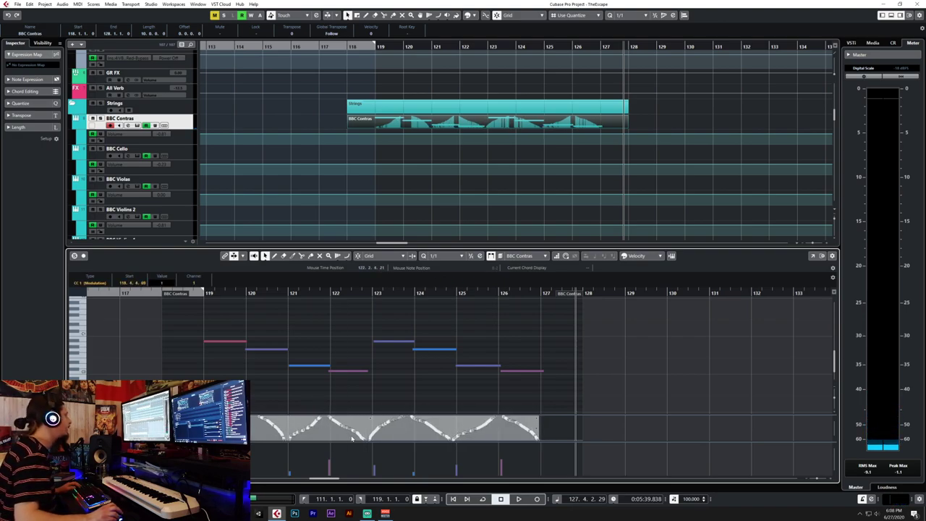
key(ctrl+e)
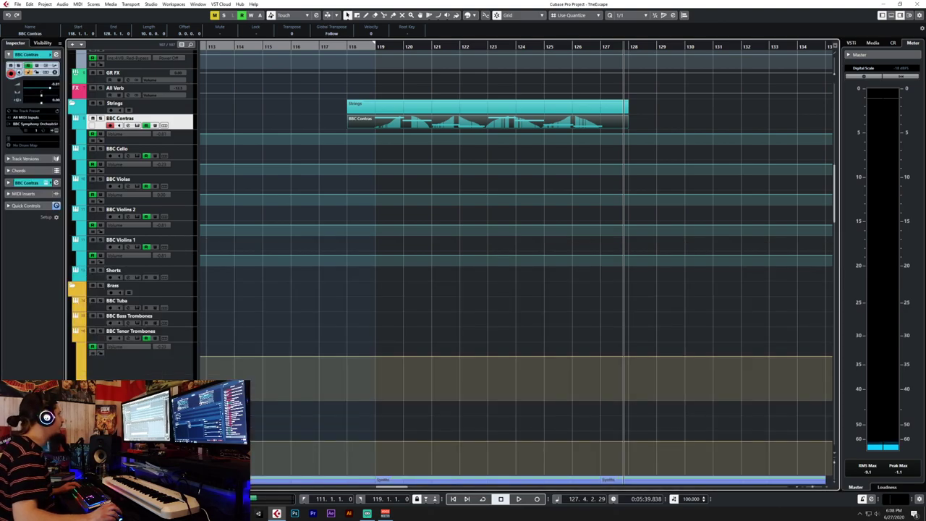
Try to record a BBC Cello part from bar 118 and delete the take.
click(178, 158)
click(619, 14)
key(Escape)
key(l)
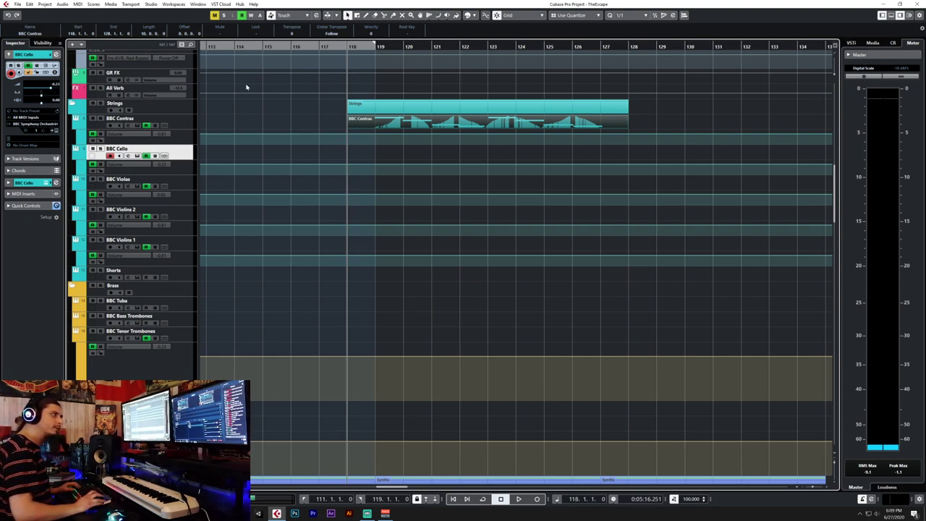
key(KP_Multiply)
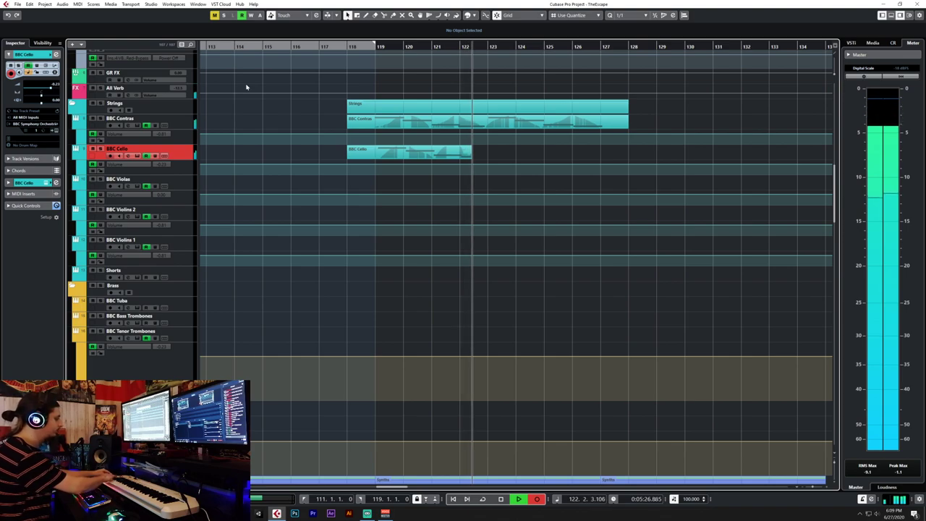
key(space)
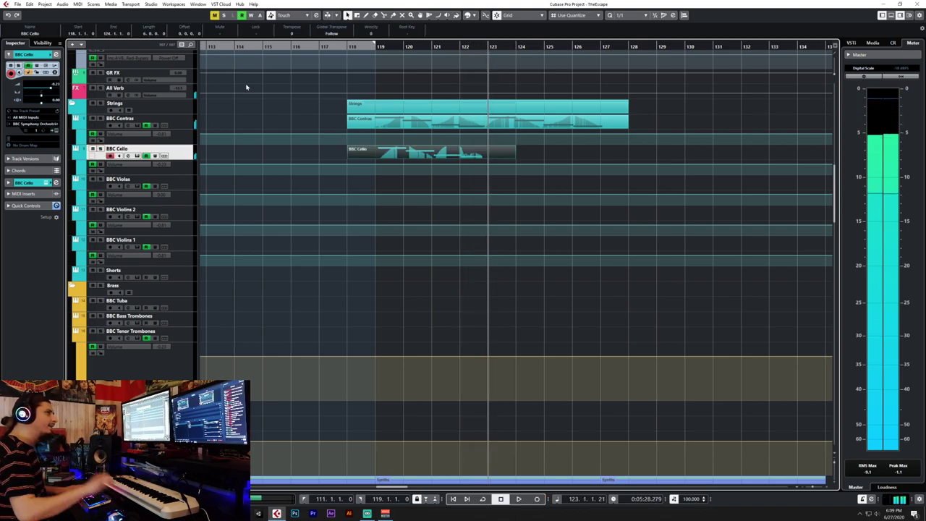
click(475, 162)
click(475, 153)
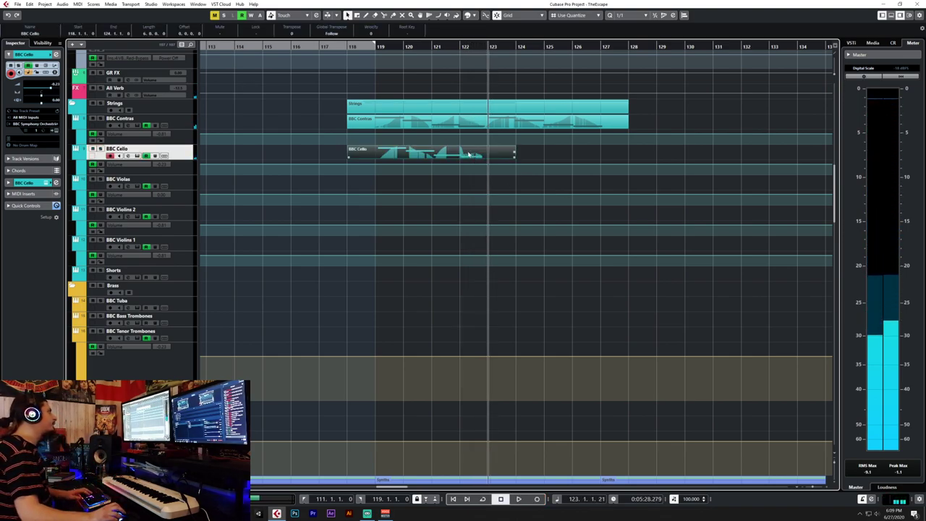
key(Delete)
Try another BBC Cello recording from bar 118 and undo that take.
click(350, 48)
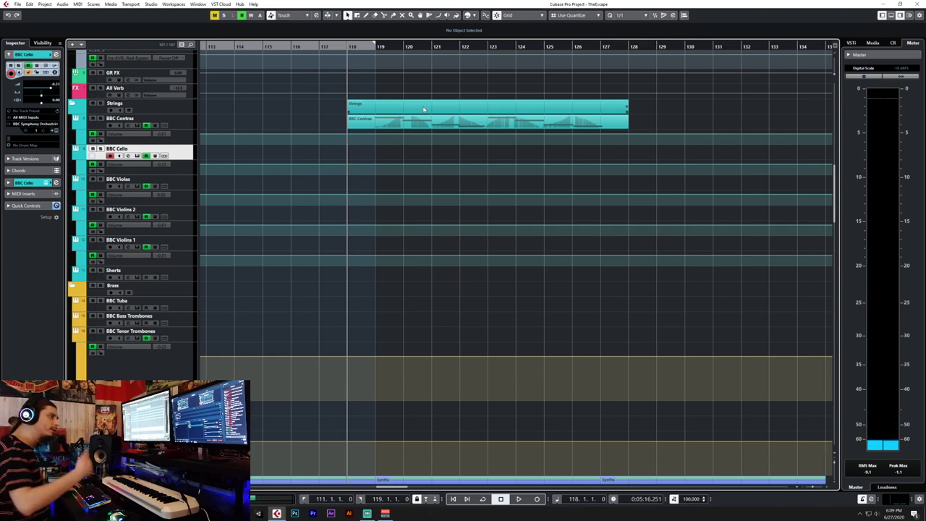
key(KP_Multiply)
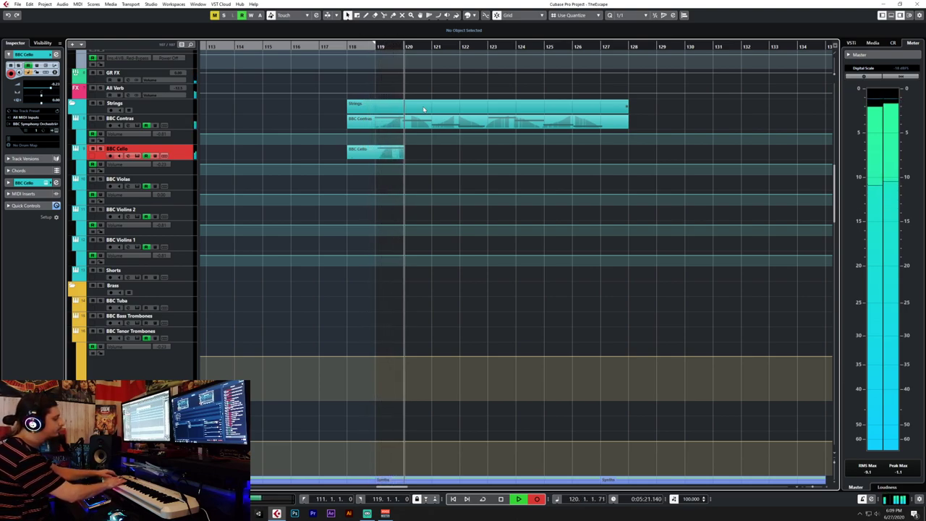
key(space)
key(ctrl+z)
Record a BBC Cello part with modulation swells from bar 118 to about bar 128.
click(348, 52)
key(KP_Multiply)
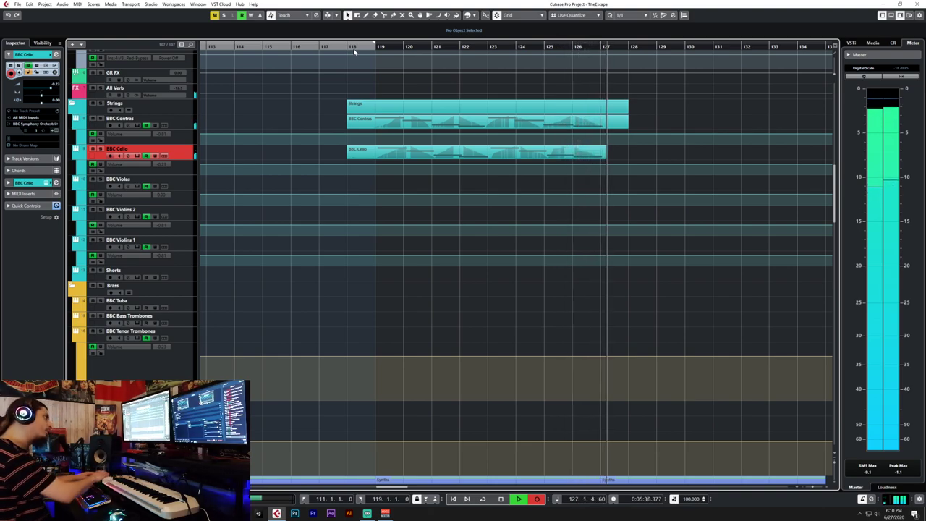
key(space)
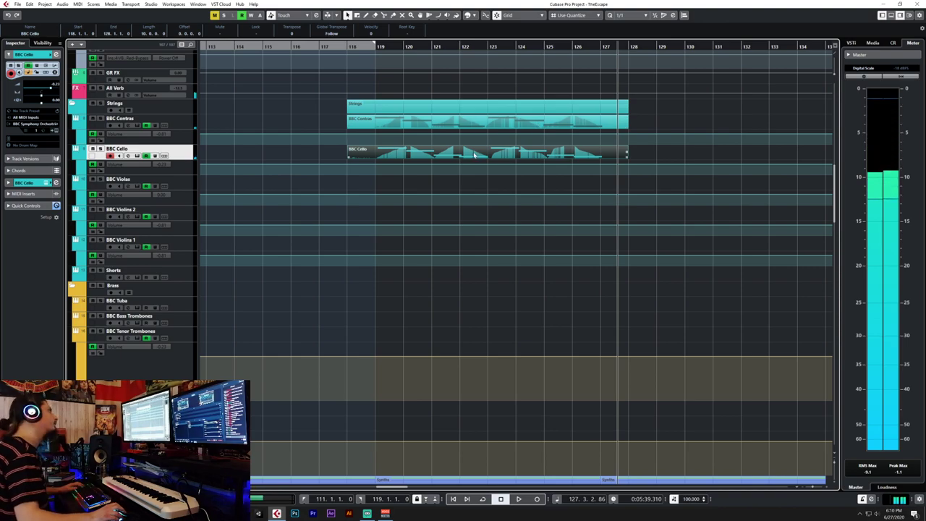
Shift all notes of the recorded BBC Cello part slightly earlier to meet bar 119, and move its CC 1 modulation curve earlier too.
double_click(474, 152)
drag(483, 303, 156, 401)
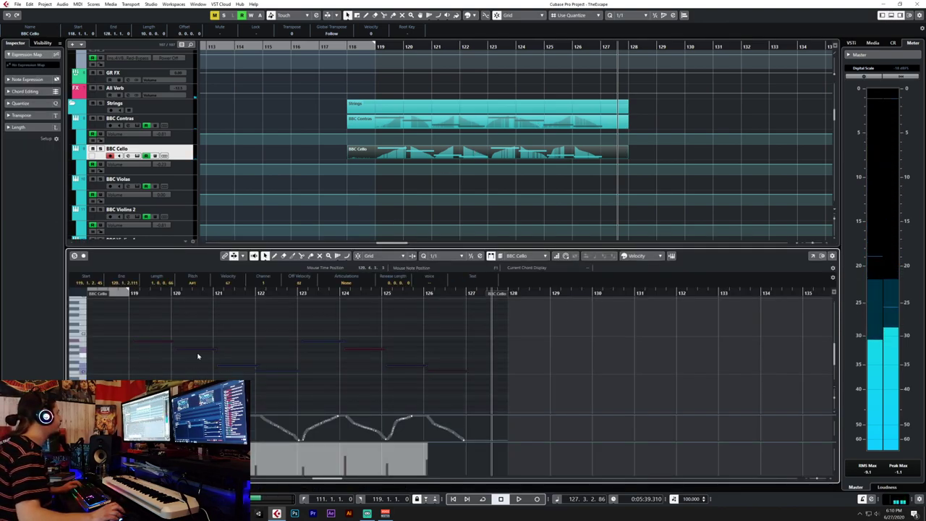
drag(166, 348, 160, 348)
drag(471, 420, 253, 440)
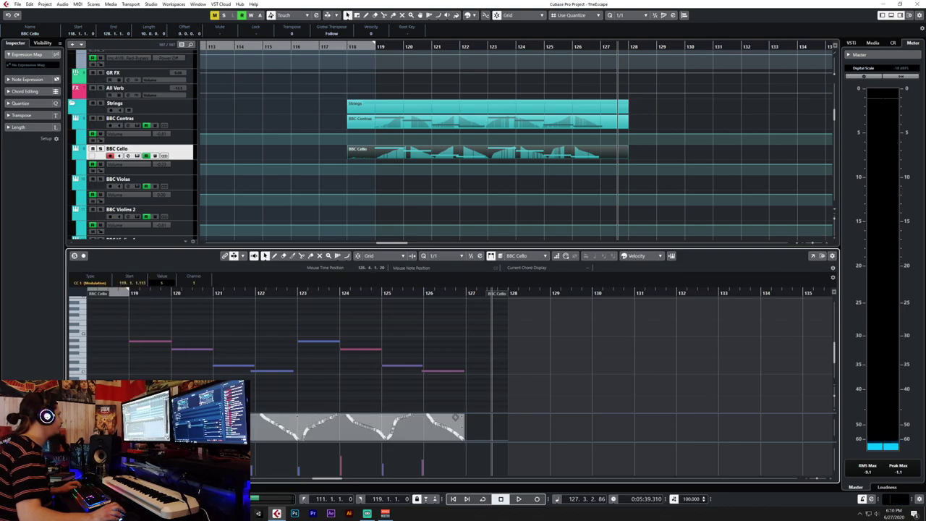
drag(416, 434, 408, 433)
key(ctrl+e)
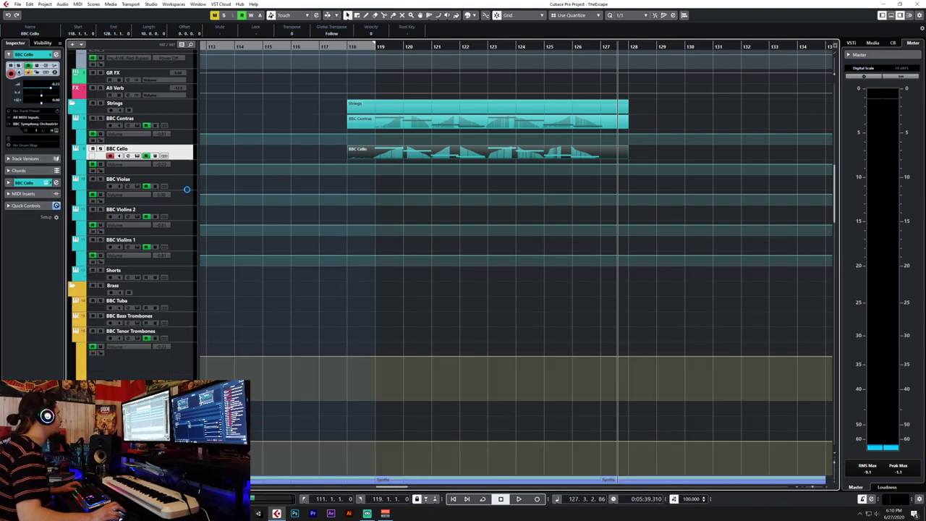
Record a BBC Violas part with modulation swells from bar 118 to about bar 128.
key(Down)
click(350, 46)
key(g)
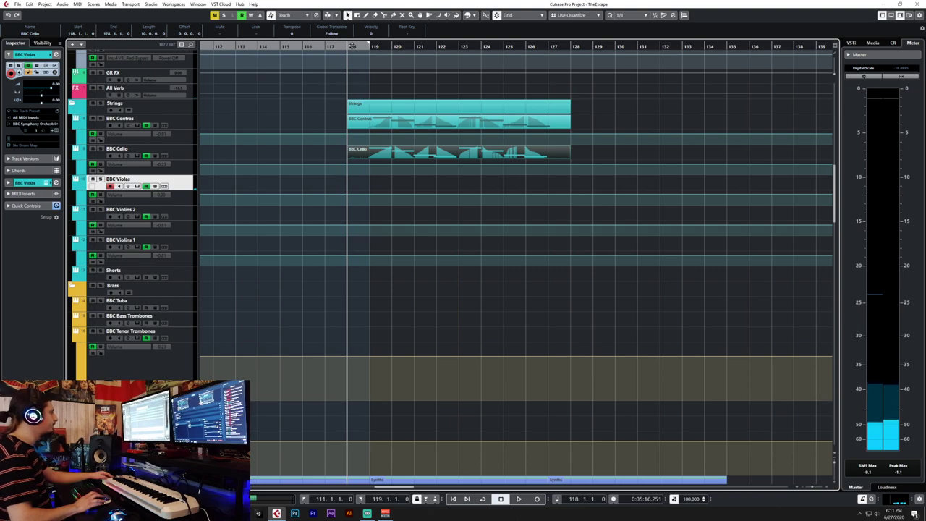
key(KP_Multiply)
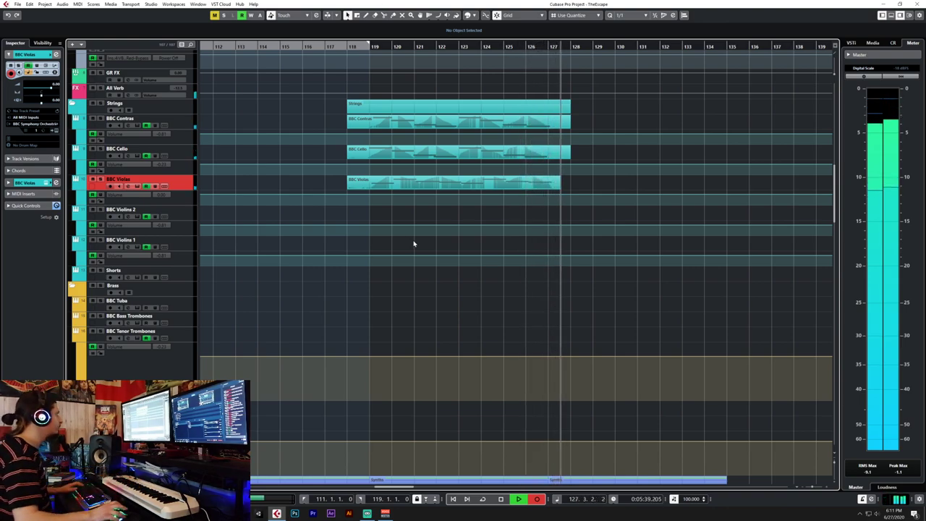
key(space)
Move all notes of the BBC Violas part slightly earlier to start at bar 119, and shift its CC 1 modulation curve earlier as well.
double_click(403, 182)
drag(478, 317, 167, 398)
key(q)
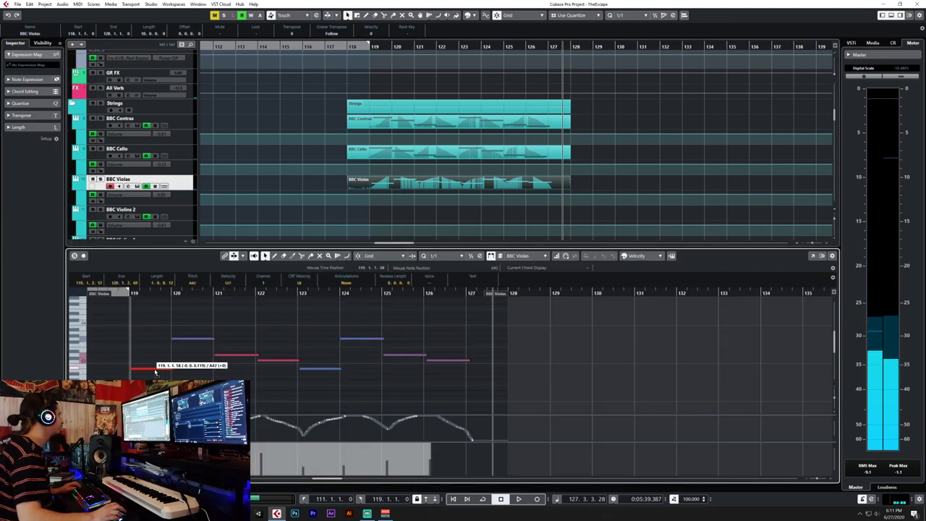
key(ctrl+z)
drag(474, 419, 251, 440)
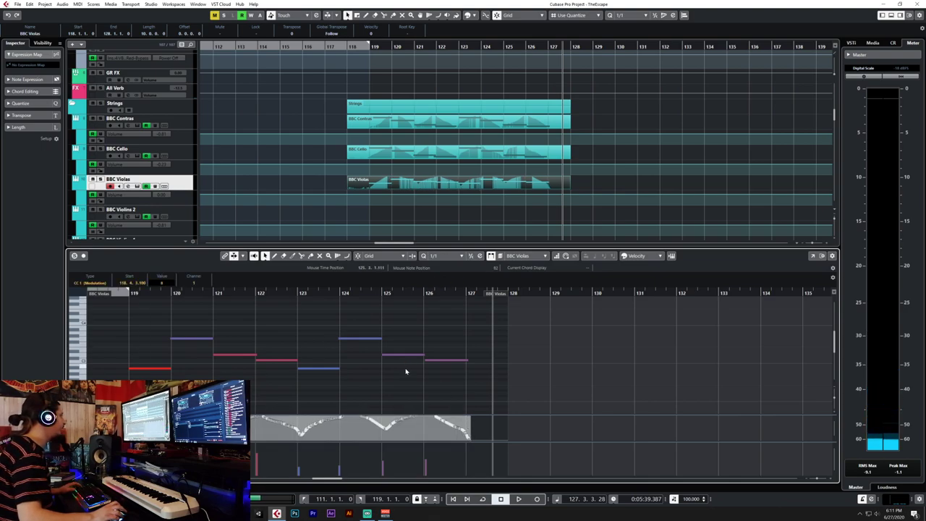
drag(264, 436, 259, 439)
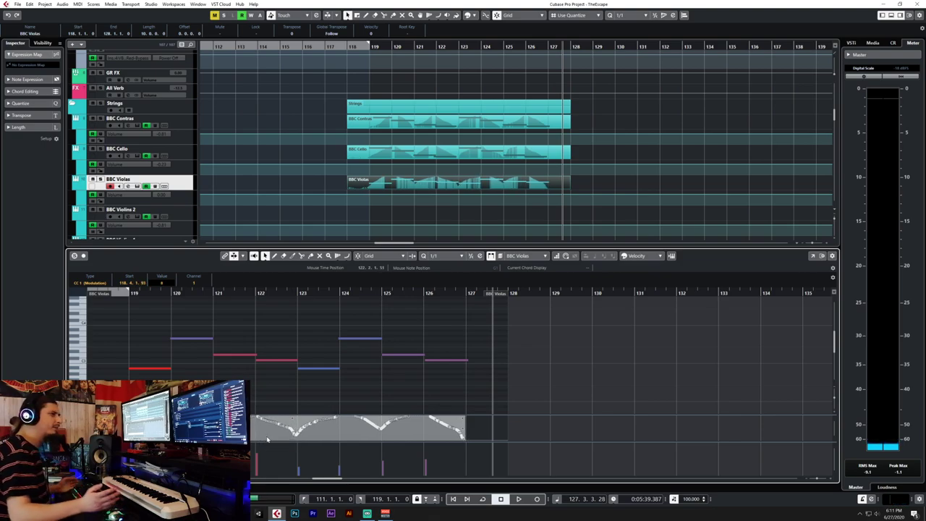
click(448, 387)
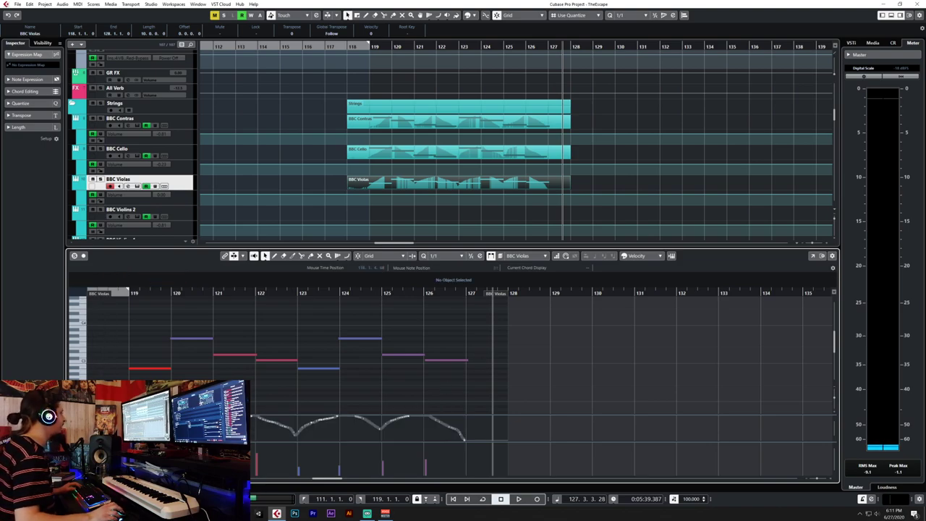
key(ctrl+e)
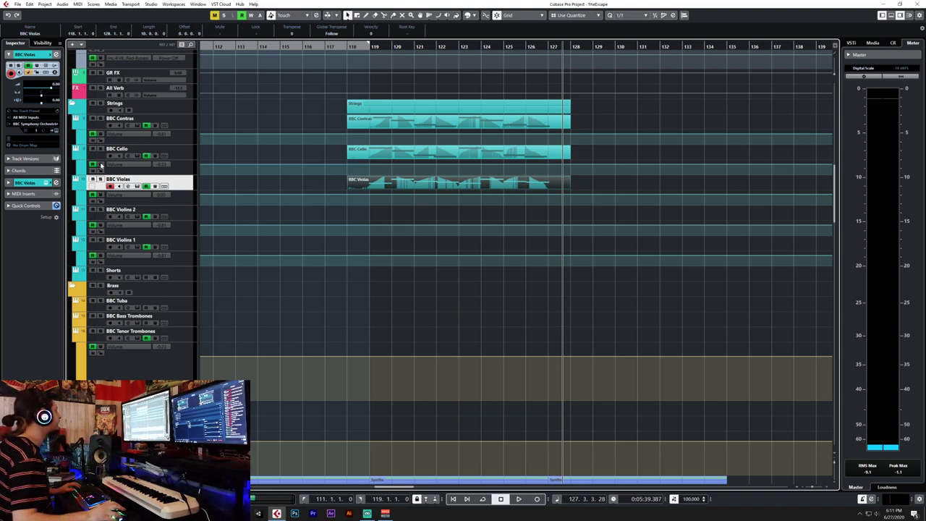
Try to record a BBC Violins 2 part from bar 118 and delete the take.
click(179, 213)
click(347, 46)
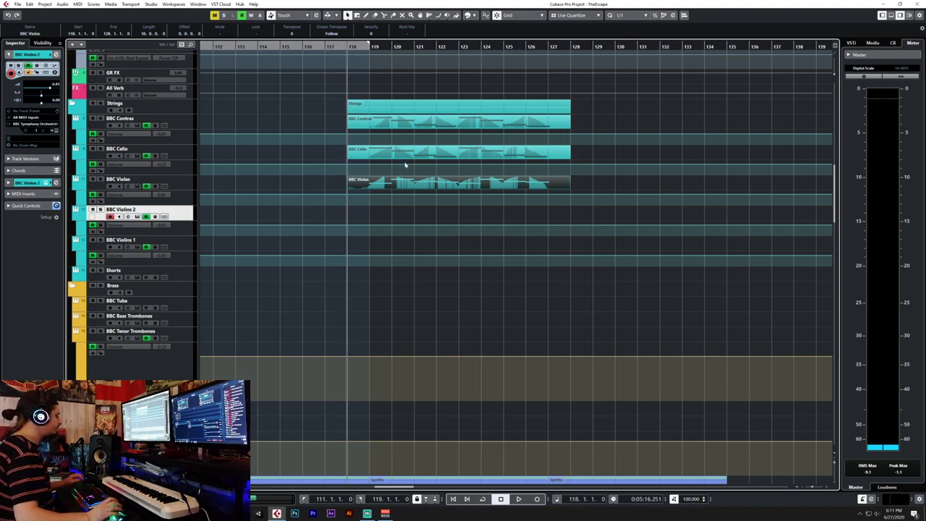
scroll(403, 273, down, 5)
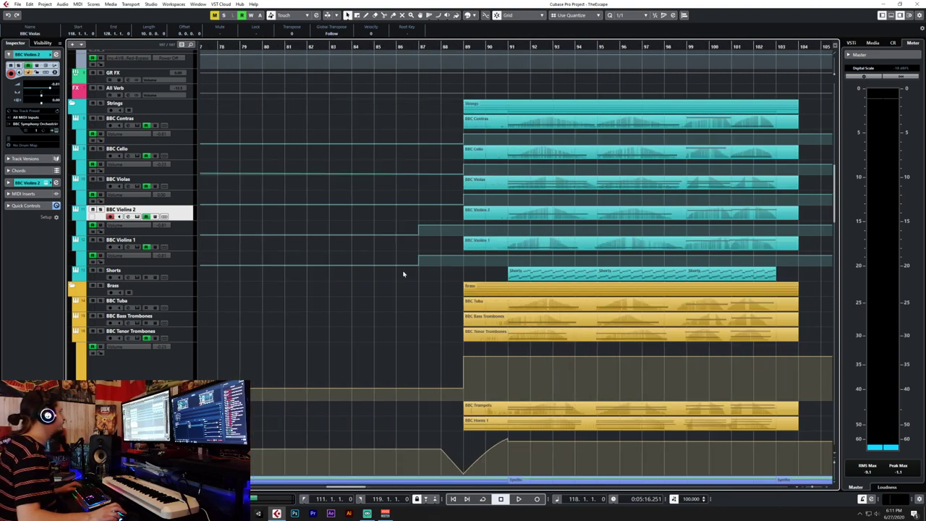
scroll(402, 271, right, 3)
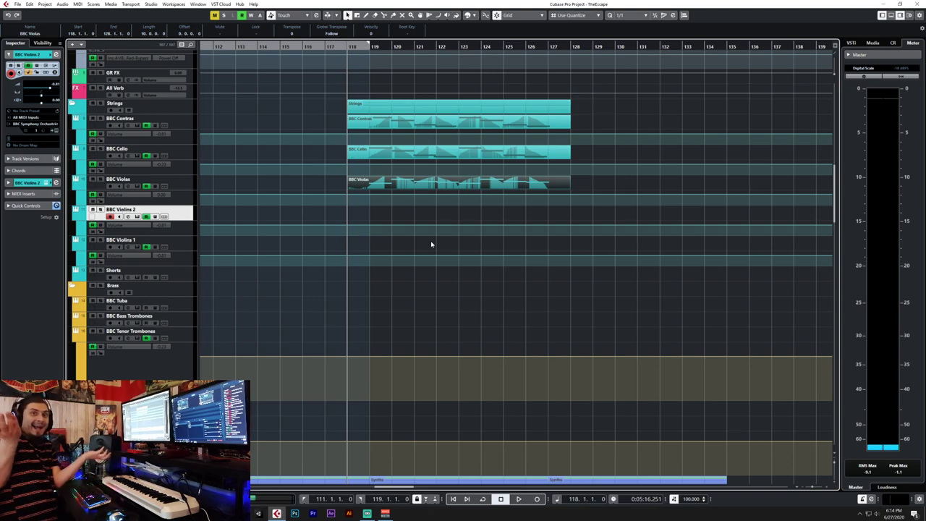
key(KP_Multiply)
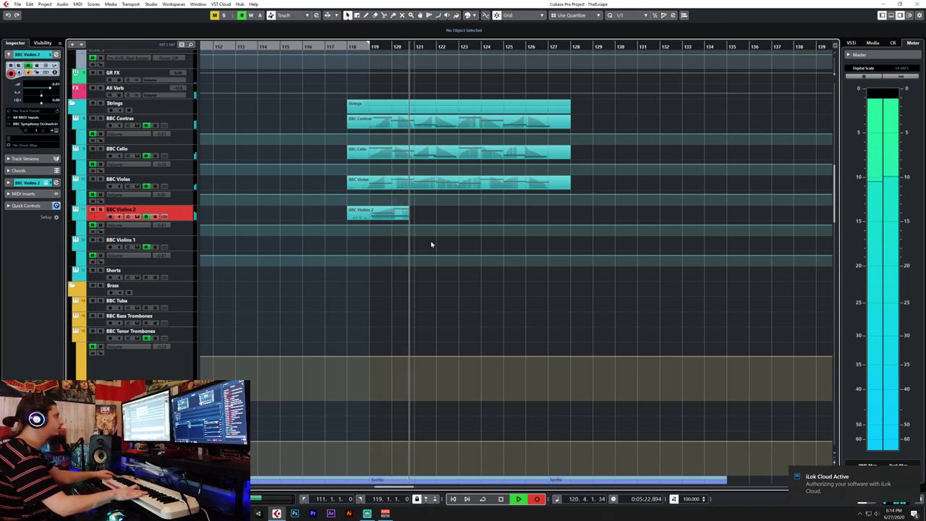
key(space)
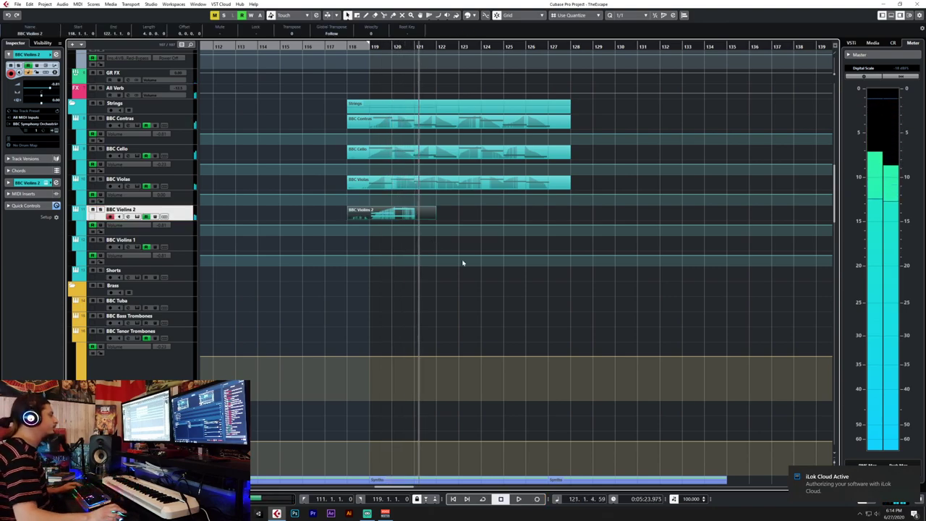
key(Delete)
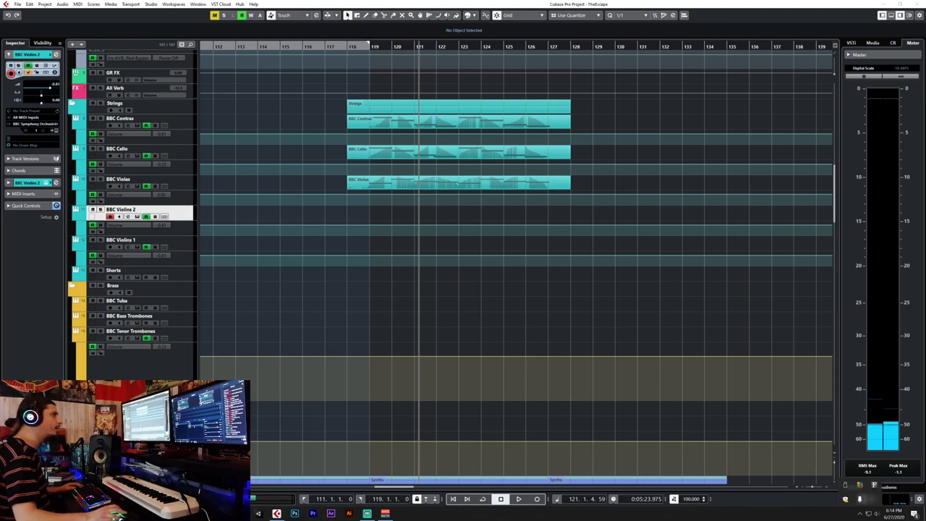
Open iLok License Manager to check the licence status, switch back to Cubase and maximise the project window.
click(511, 4)
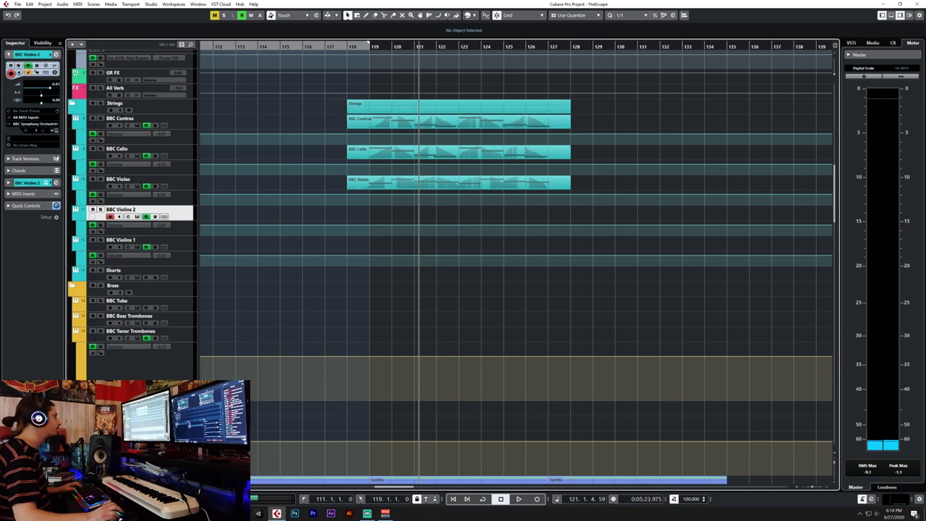
key(super)
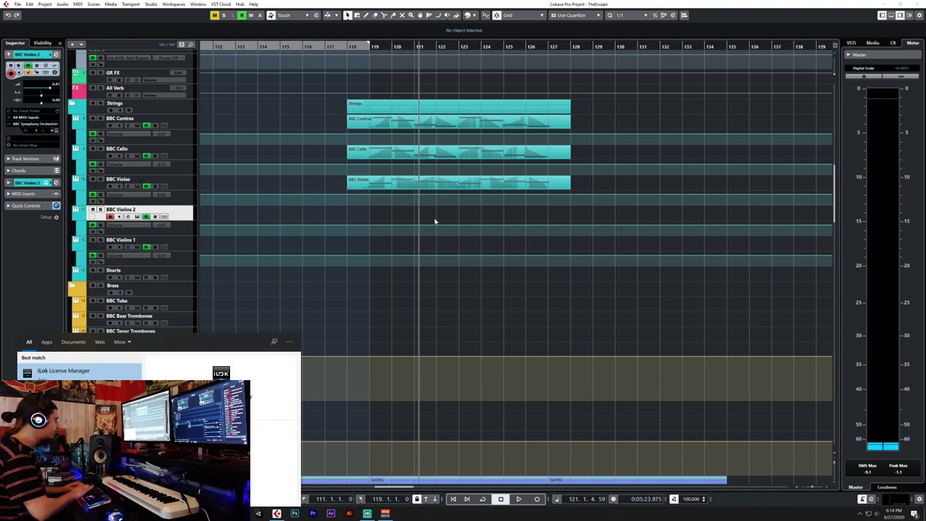
key(Return)
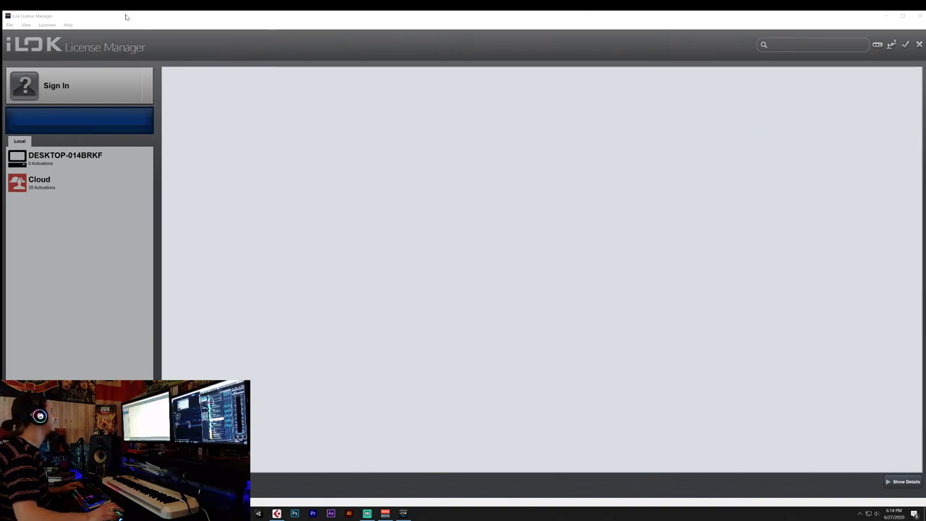
click(403, 513)
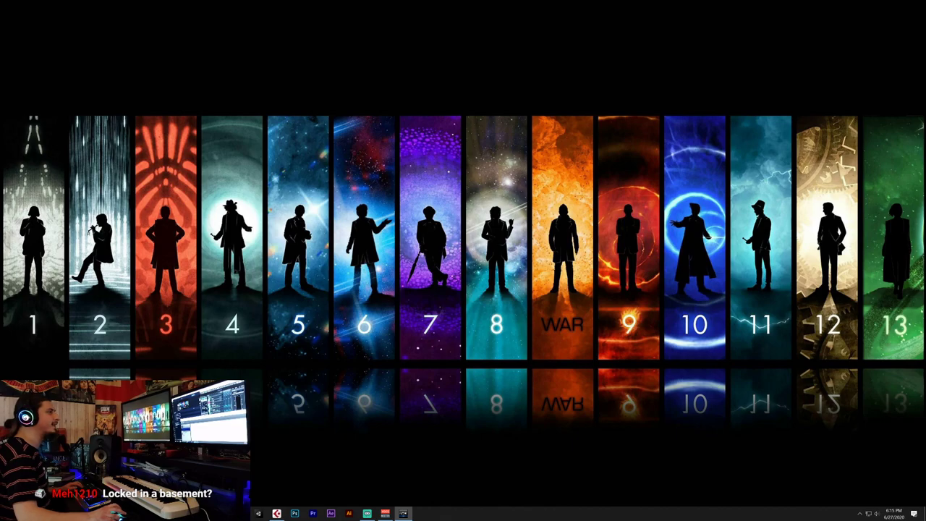
click(276, 514)
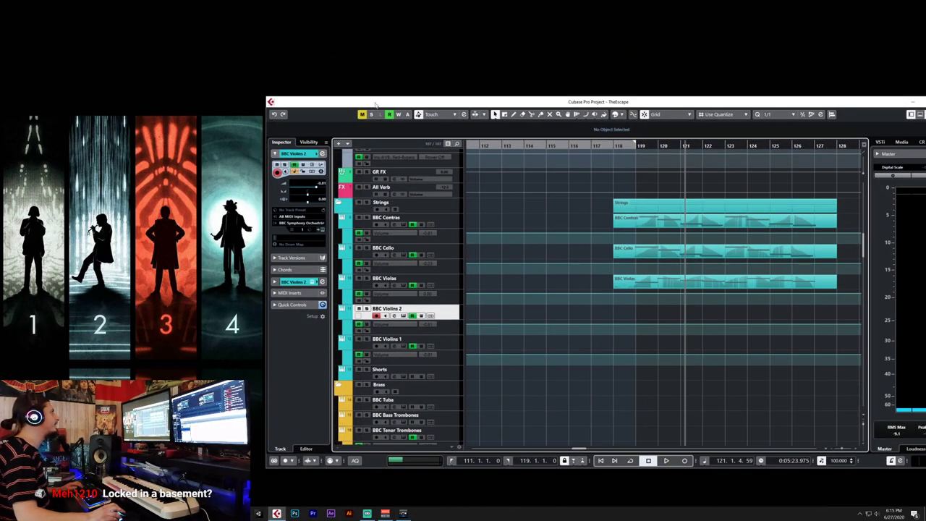
double_click(376, 104)
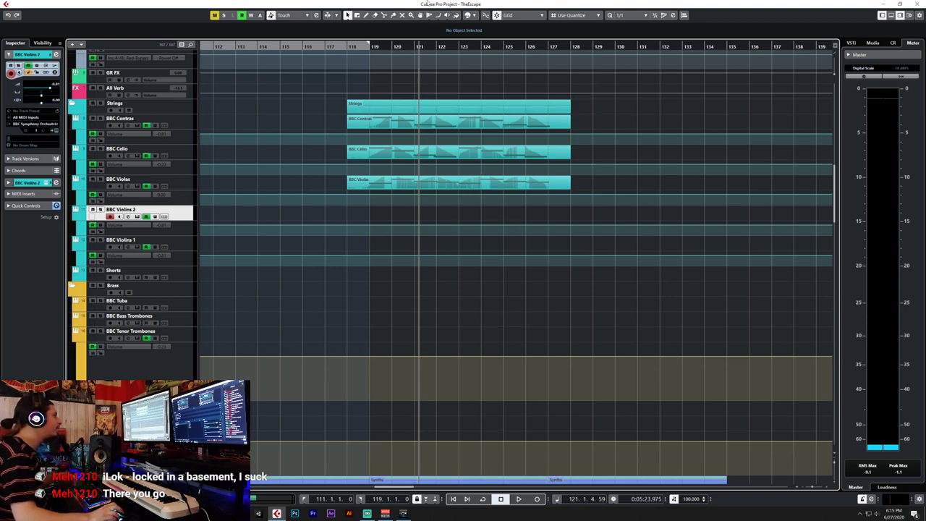
Try another BBC Violins 2 recording from bar 118 and delete that take as well.
key(KP_0)
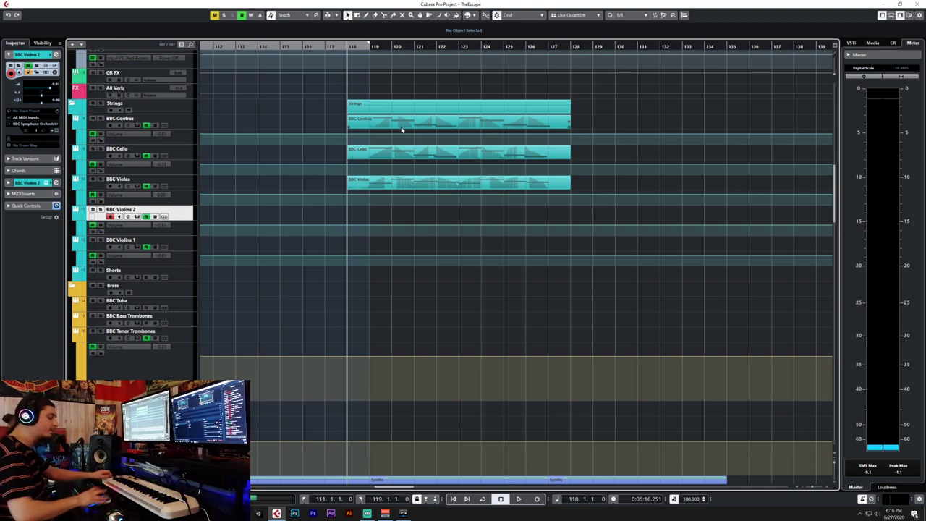
key(KP_Multiply)
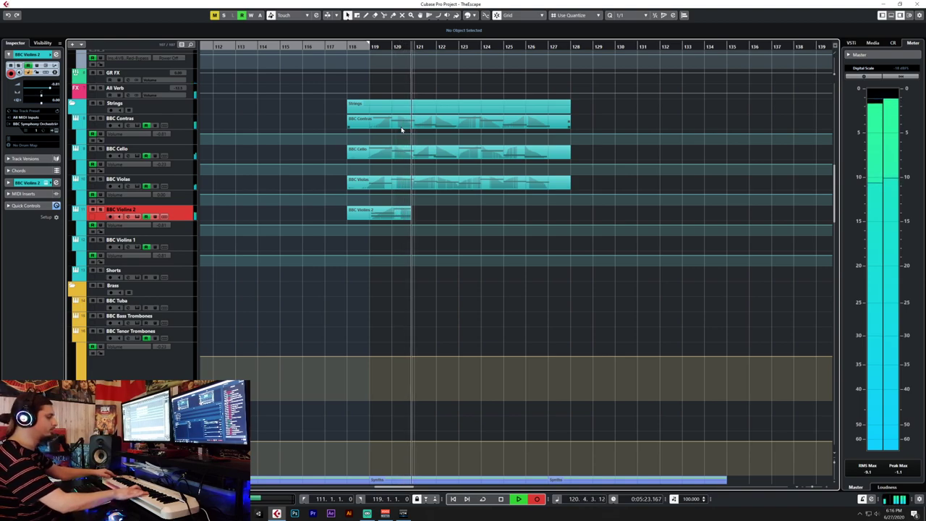
key(space)
key(Delete)
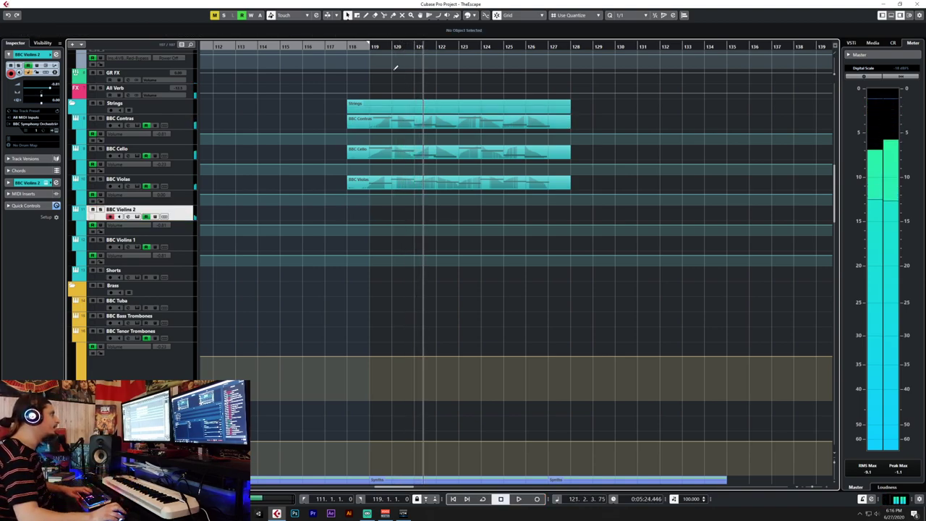
Record a BBC Violins 2 part with modulation swells from bar 118 to about bar 128 and open it for note editing.
click(351, 46)
key(KP_Multiply)
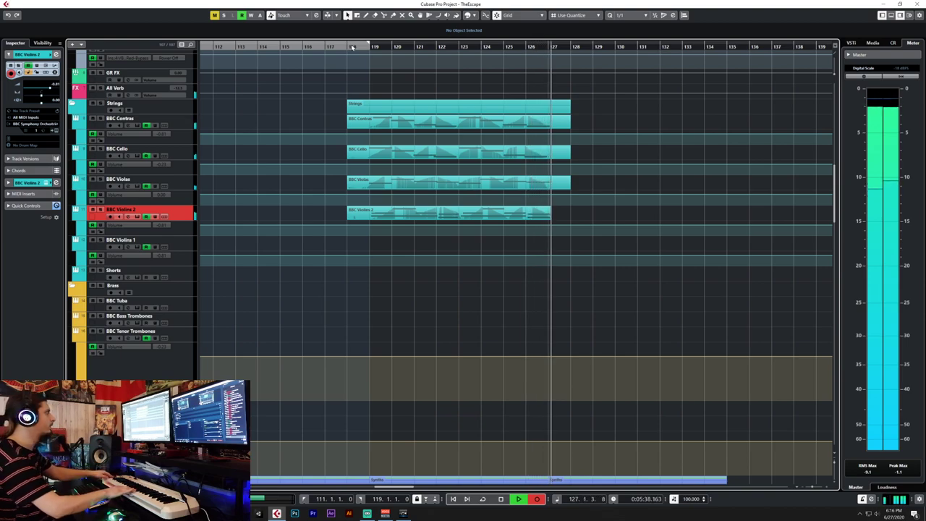
key(space)
double_click(393, 213)
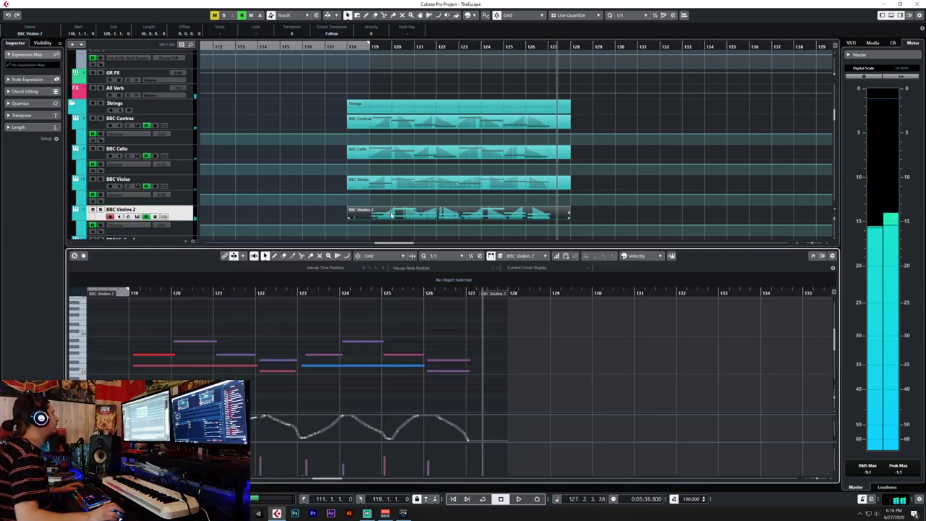
Align the BBC Violins 2 notes to the bar starts, shift their modulation curve slightly earlier and close the note editor.
drag(463, 328, 155, 359)
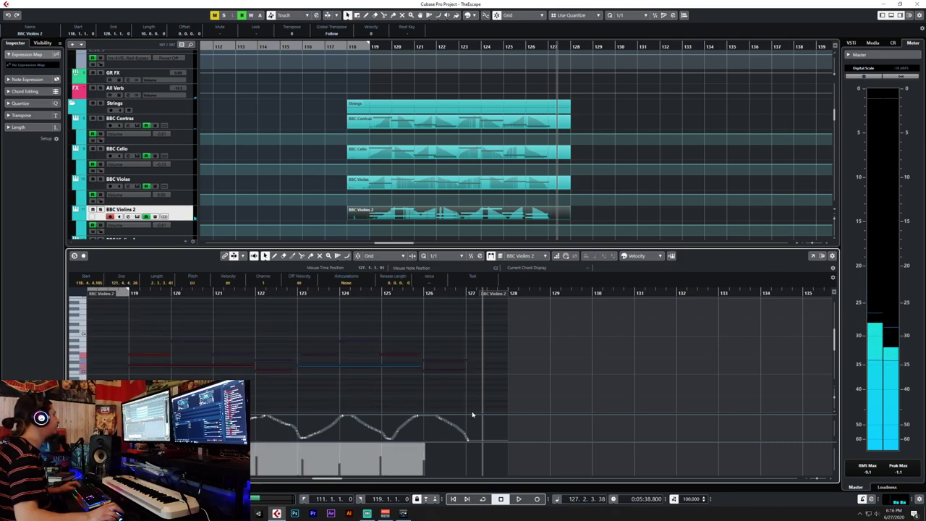
drag(469, 418, 247, 438)
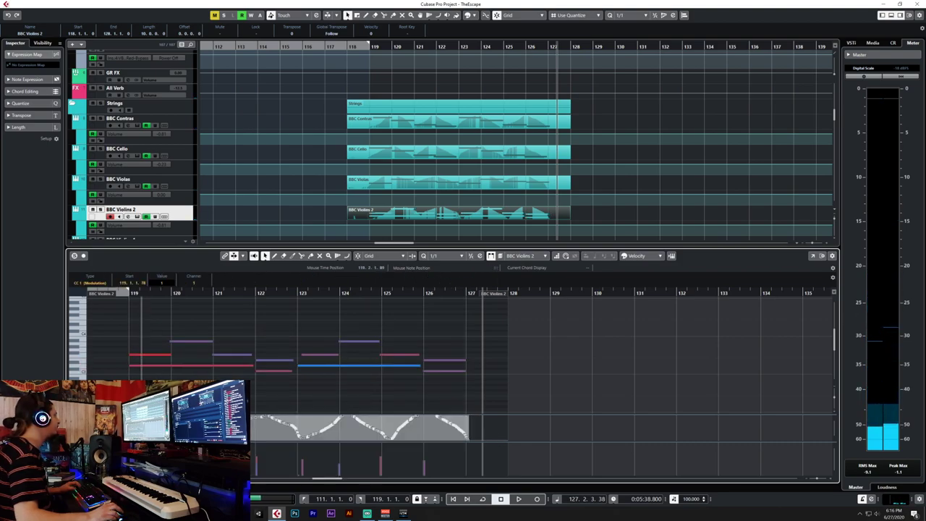
drag(452, 426, 447, 426)
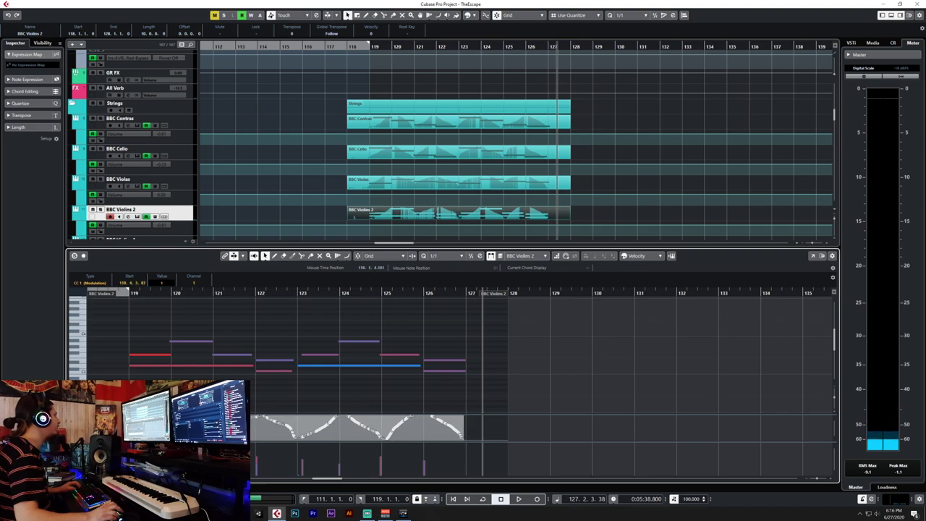
click(141, 427)
key(ctrl+e)
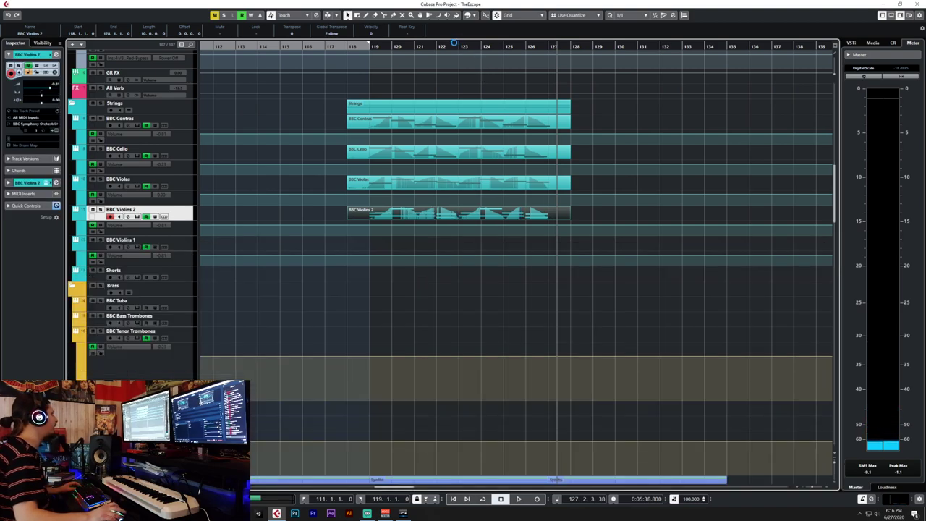
Close the gaps between the BBC Violins 2 notes from bar 119 to 126 and play the soloed strings from bar 119.
click(367, 47)
key(space)
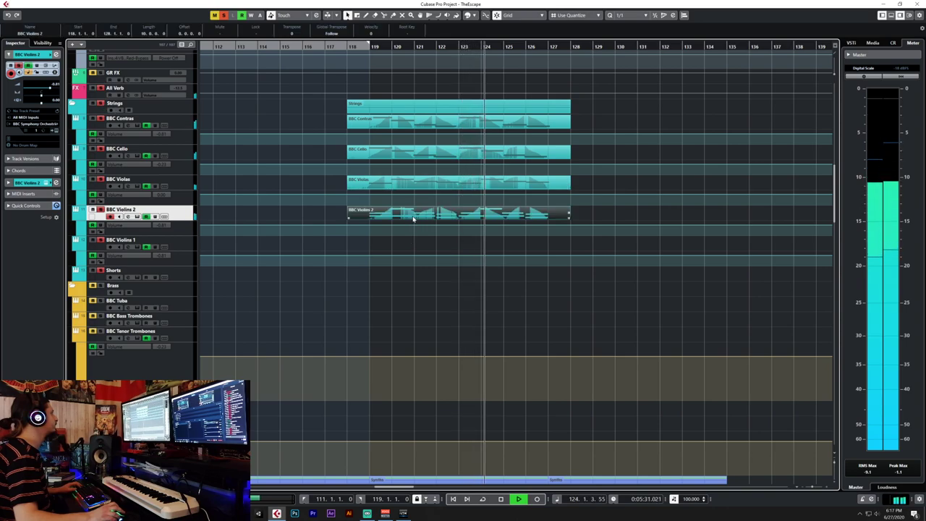
double_click(414, 213)
drag(272, 347, 289, 378)
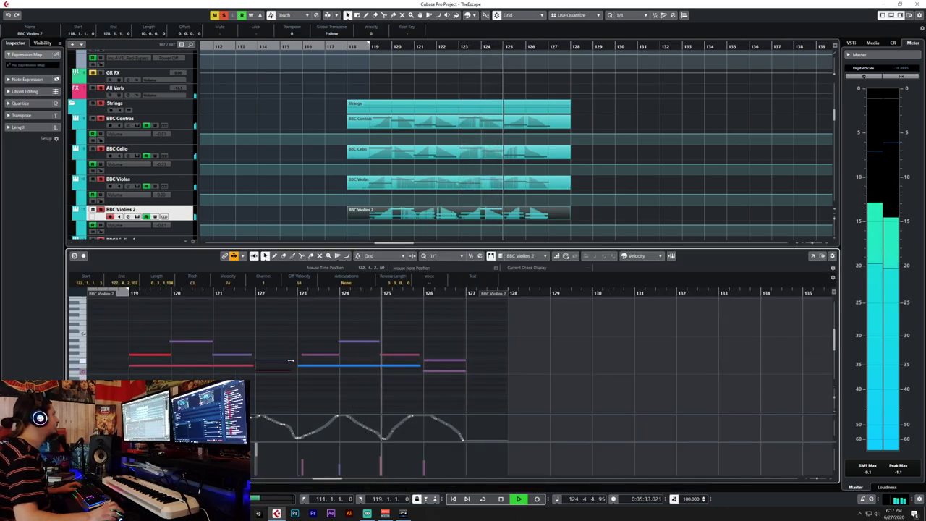
click(250, 365)
drag(420, 355, 423, 356)
key(space)
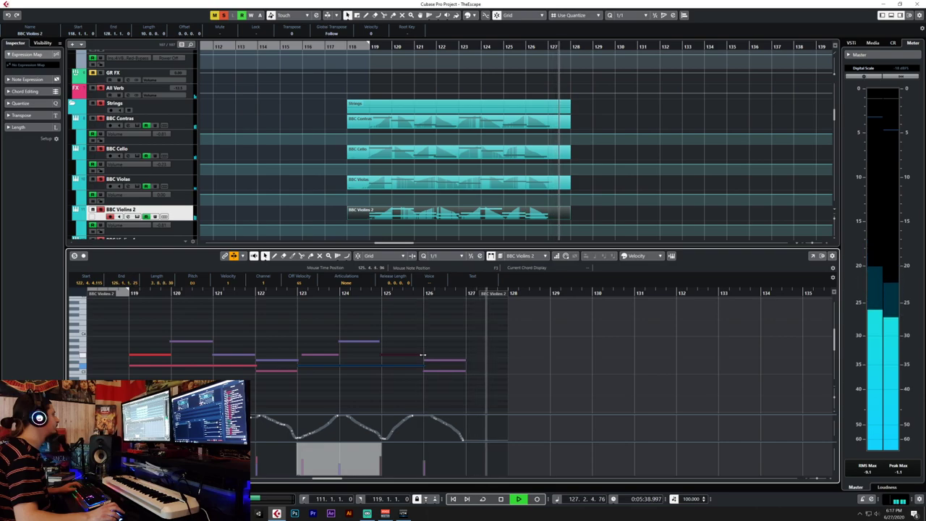
click(320, 362)
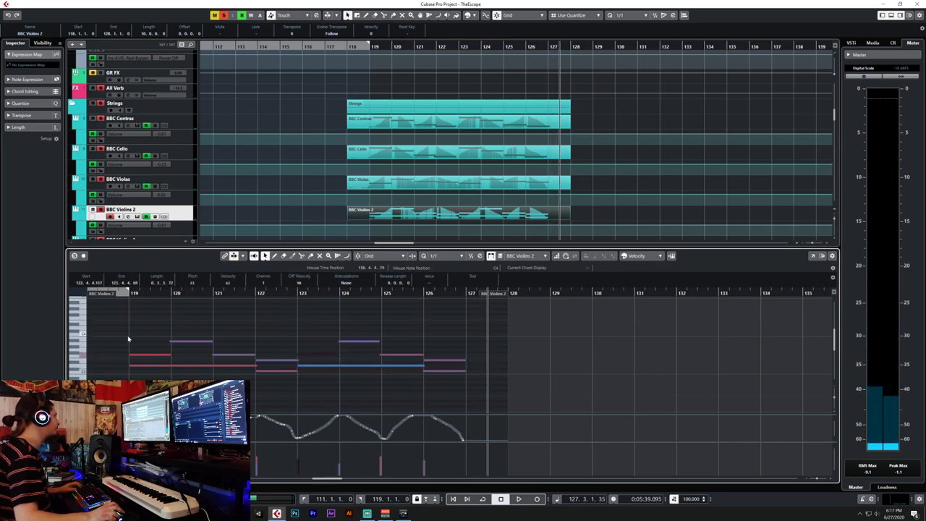
click(121, 293)
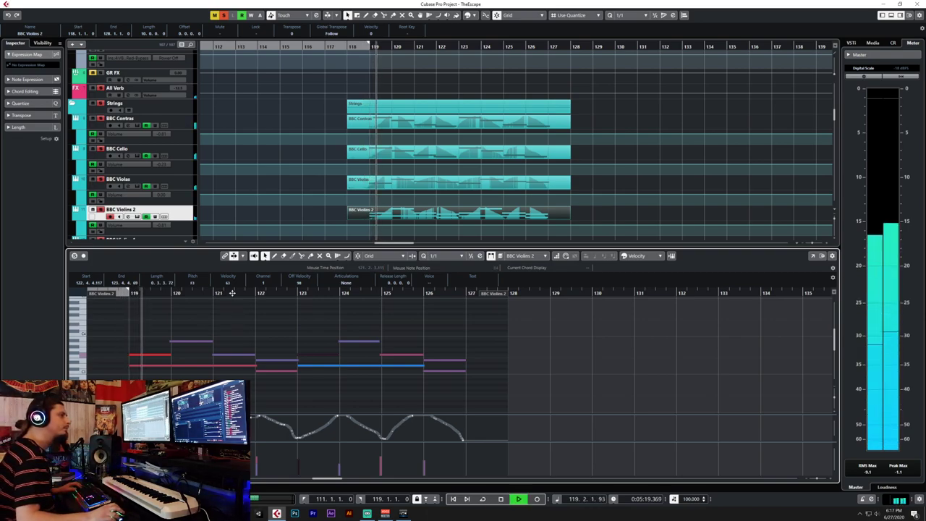
key(ctrl+alt+e)
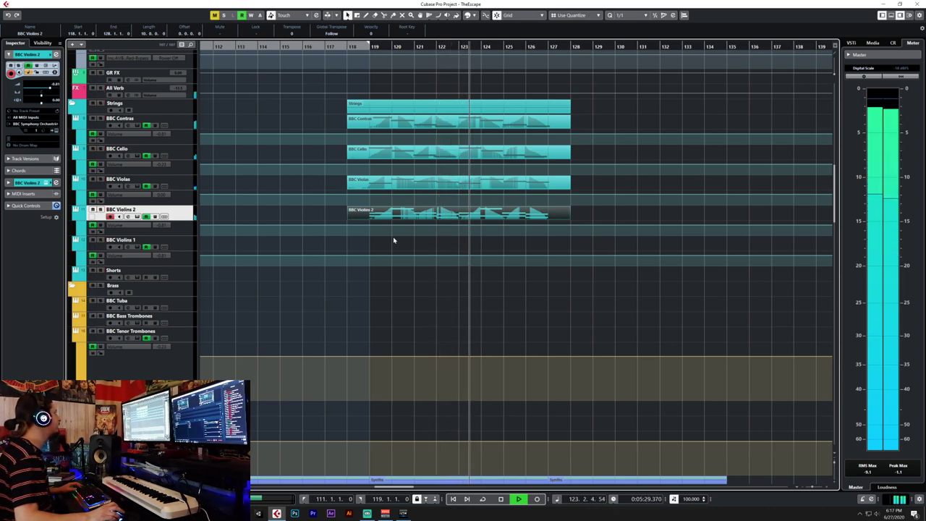
Record a BBC Violins 1 part with modulation swells from bar 118 to about bar 128.
click(187, 245)
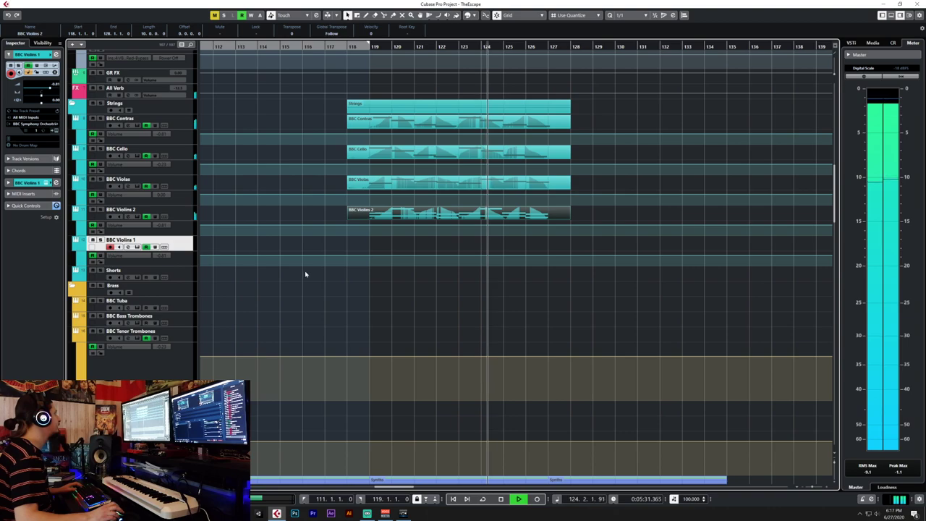
scroll(305, 271, up, 4)
scroll(304, 274, up, 5)
scroll(304, 274, down, 9)
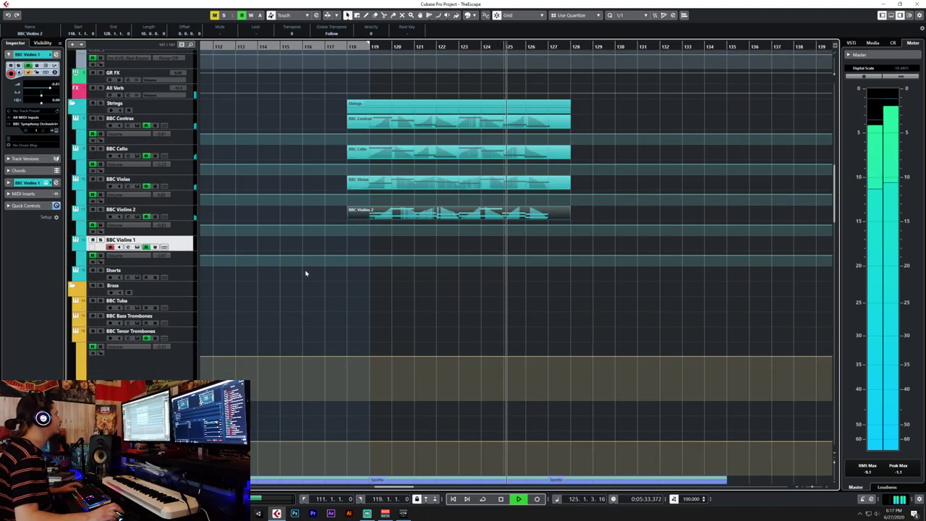
key(space)
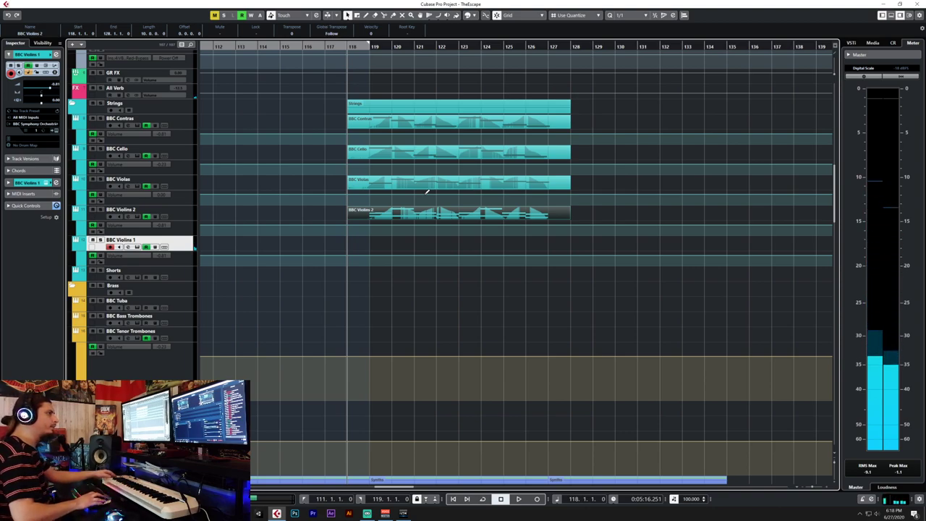
key(KP_Multiply)
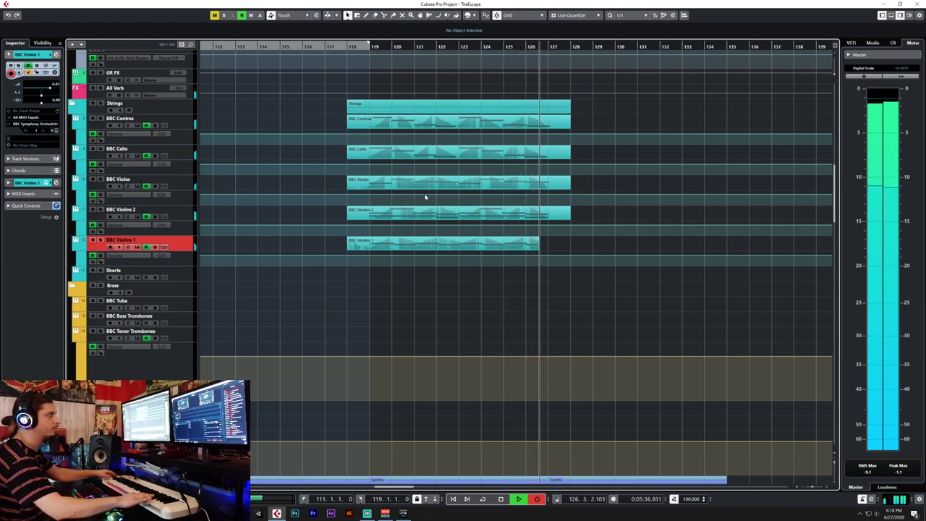
key(space)
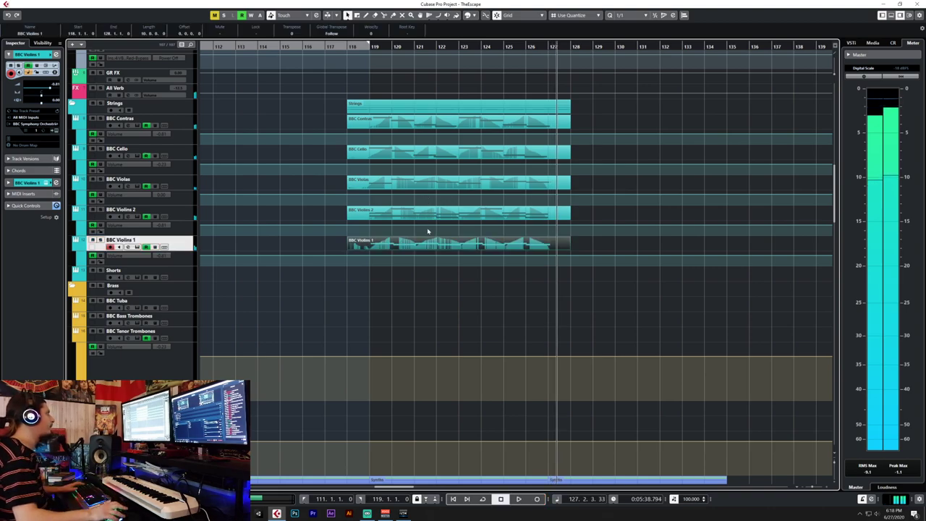
Align the recorded BBC Violins 1 notes to the bar starts and shift their modulation curve slightly earlier.
double_click(412, 246)
drag(457, 404, 189, 314)
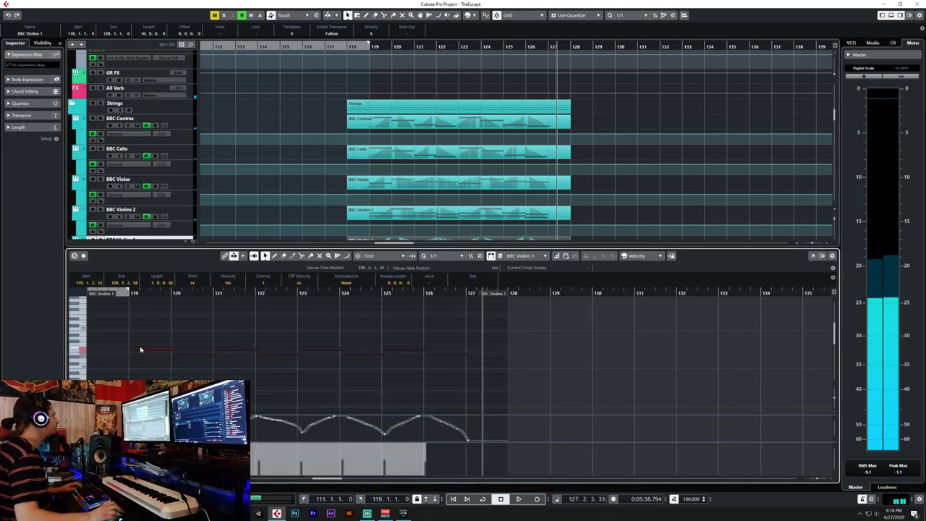
click(134, 353)
key(ctrl+a)
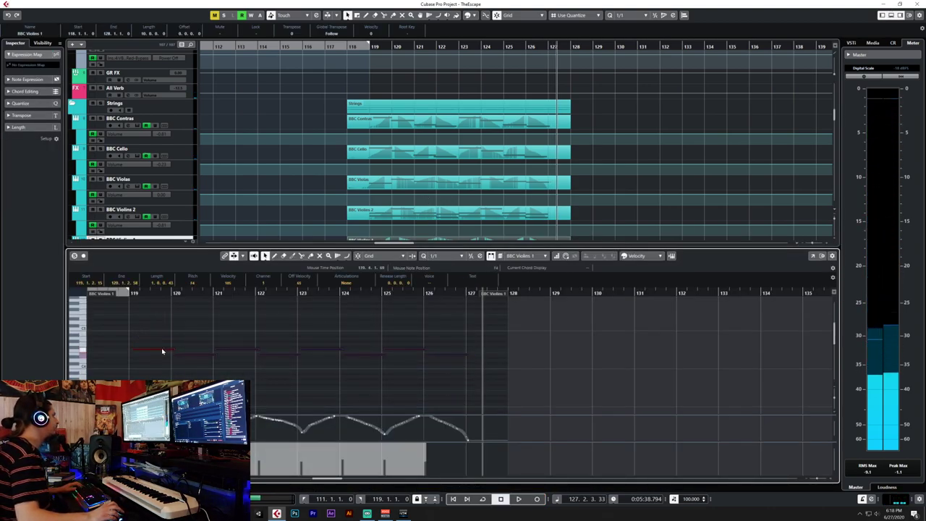
drag(156, 353, 158, 352)
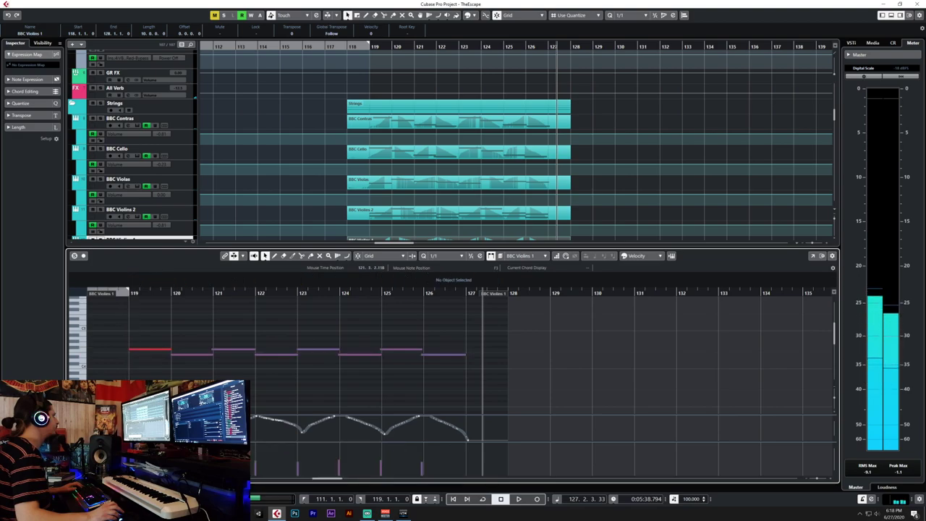
drag(472, 417, 239, 439)
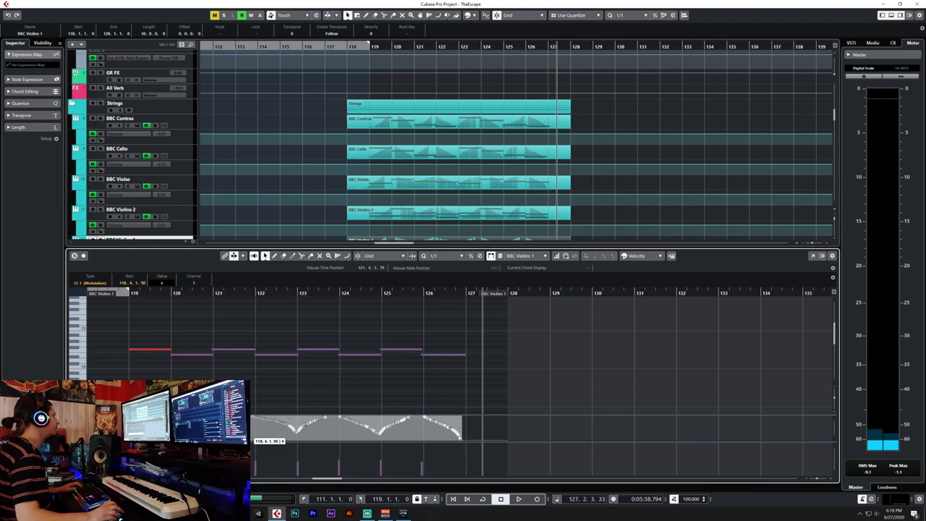
Play the section from bar 119 to hear BBC Violins 1 with the other strings, and reopen its part for note editing.
click(369, 46)
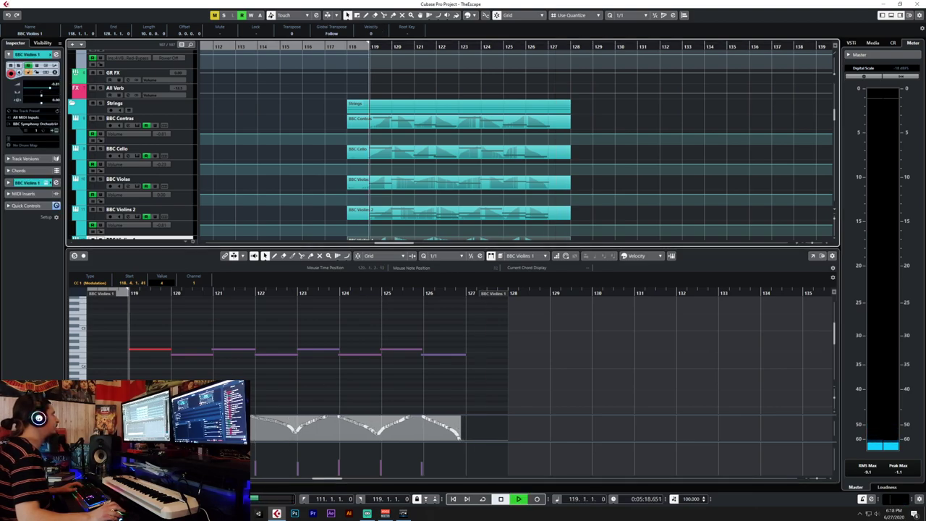
key(space)
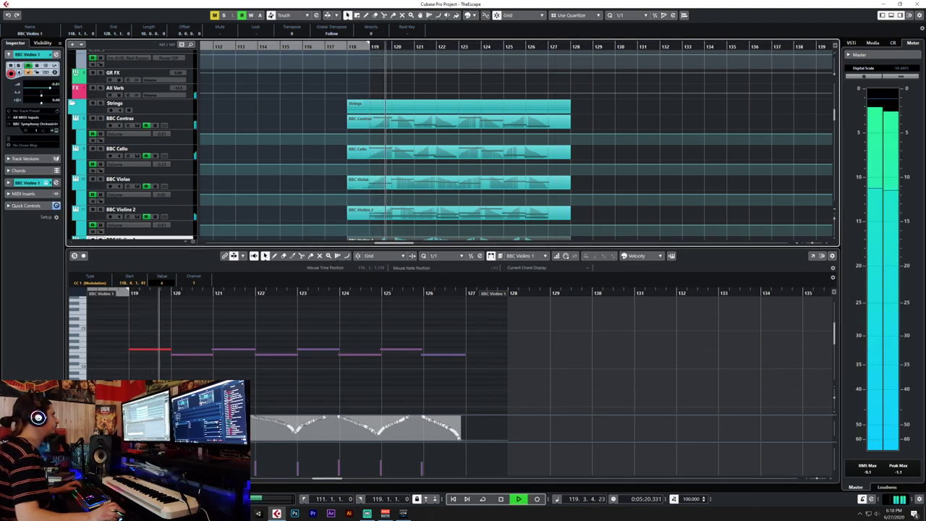
key(ctrl+e)
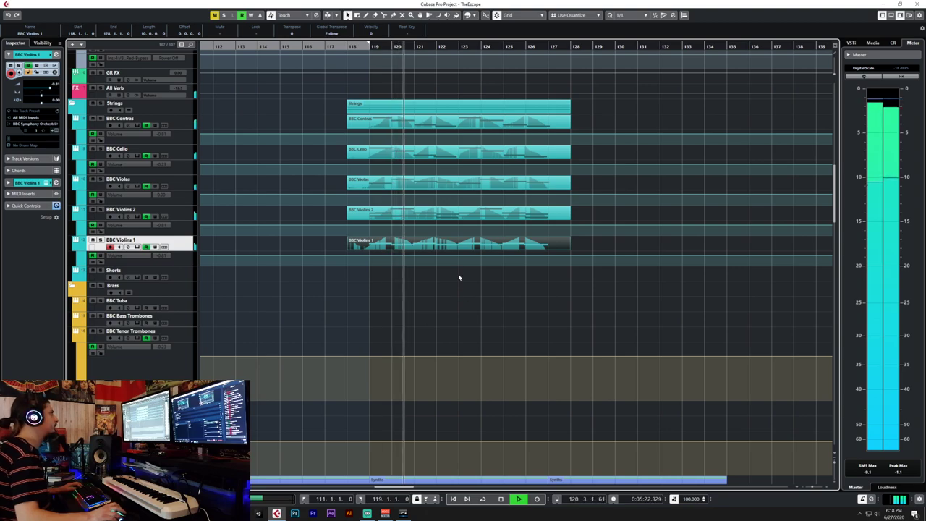
key(ctrl+e)
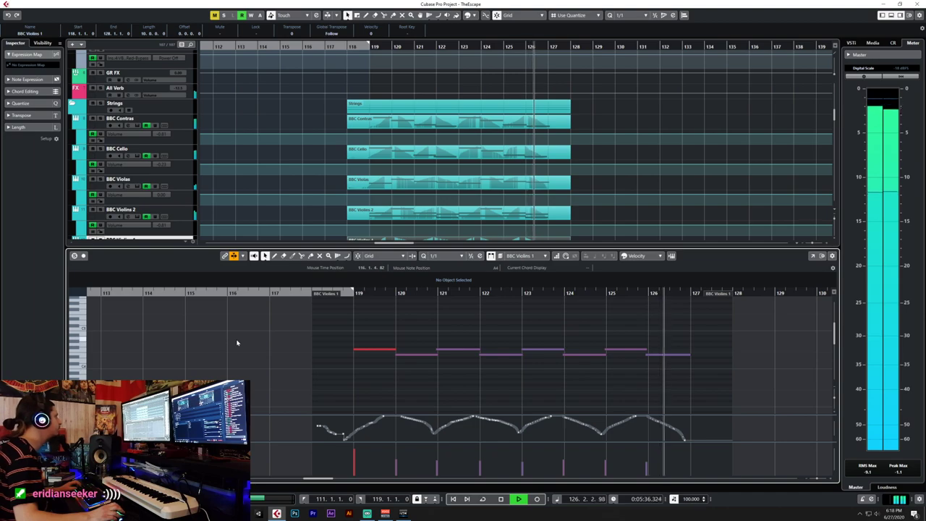
key(space)
key(space)
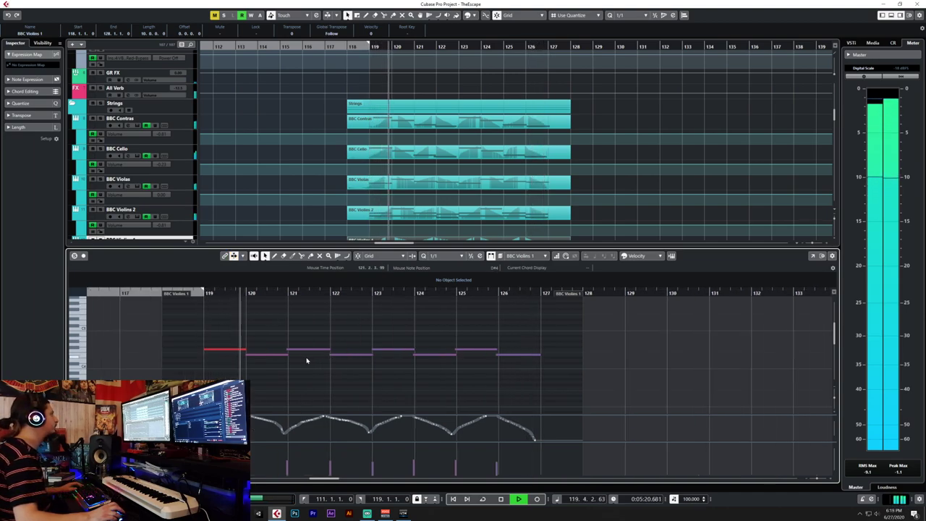
Set the quantize grid to 1/8, draw a four-note high melody across bar 119 at velocity 127 and play it back.
click(433, 255)
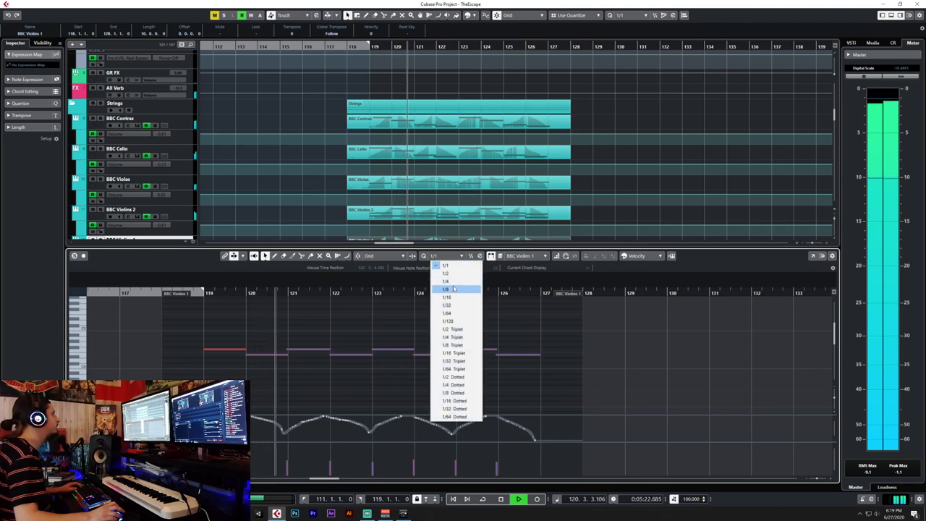
click(441, 292)
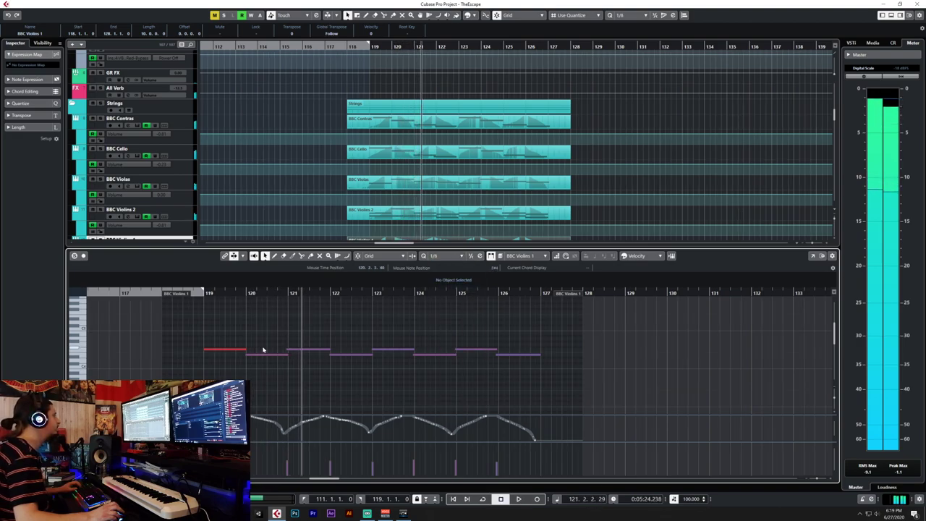
scroll(263, 350, up, 3)
scroll(263, 348, left, 2)
key(8)
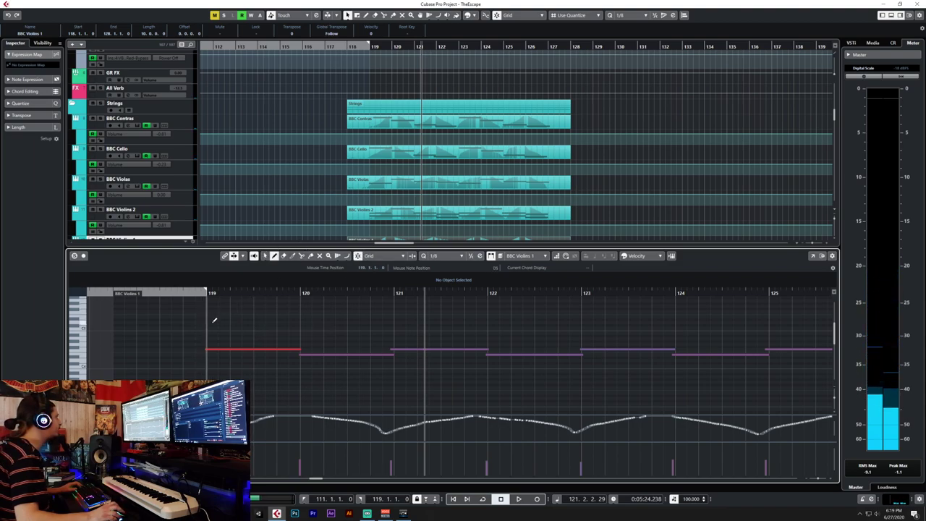
drag(218, 311, 240, 309)
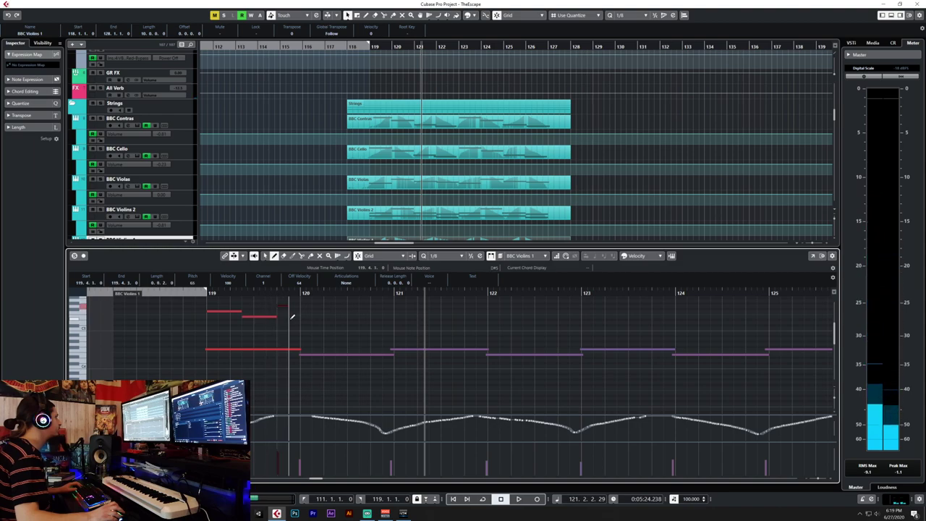
right_click(291, 330)
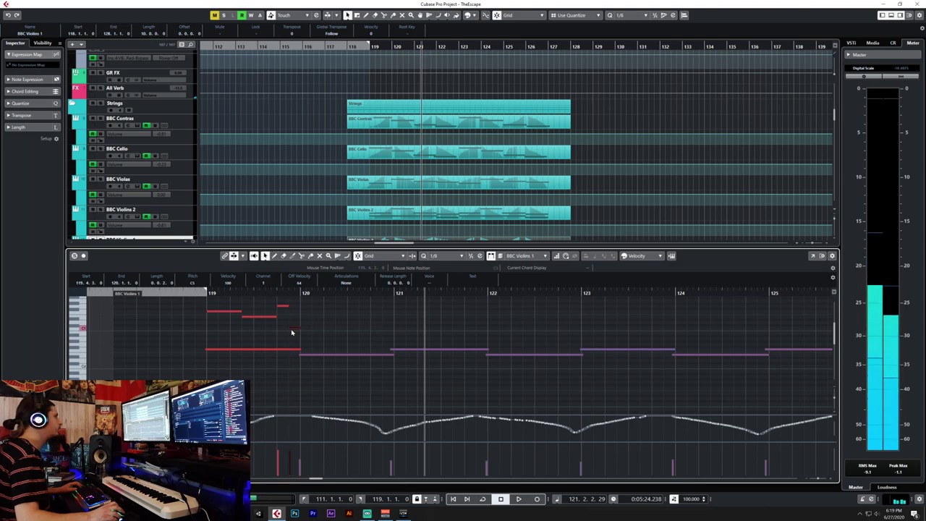
drag(206, 312, 326, 330)
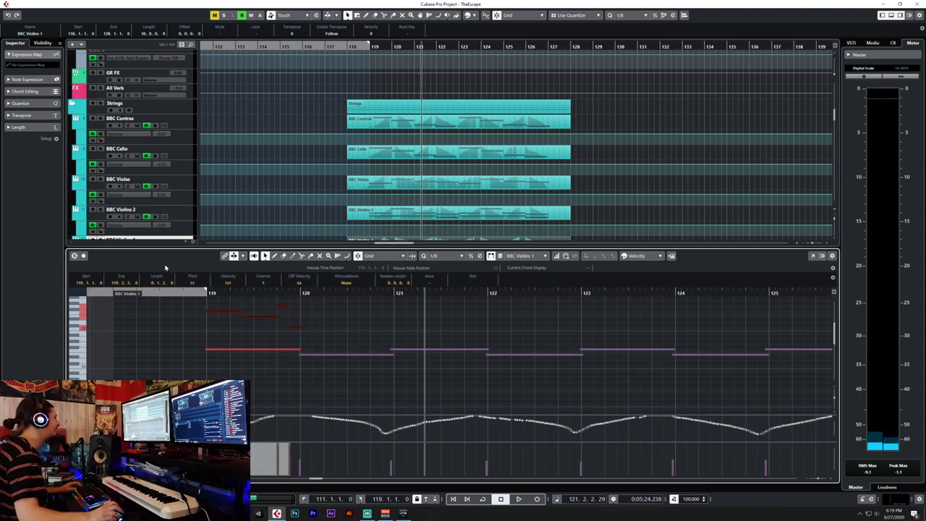
key(space)
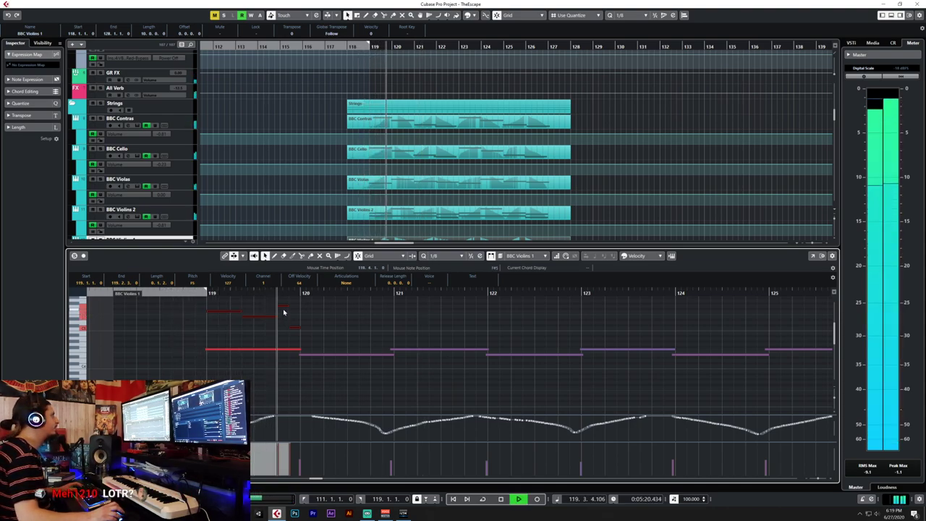
Remove the last three melody notes in bar 119 and extend the first high note to 119.4.3.
key(space)
click(239, 311)
drag(243, 311, 293, 311)
right_click(298, 316)
click(308, 317)
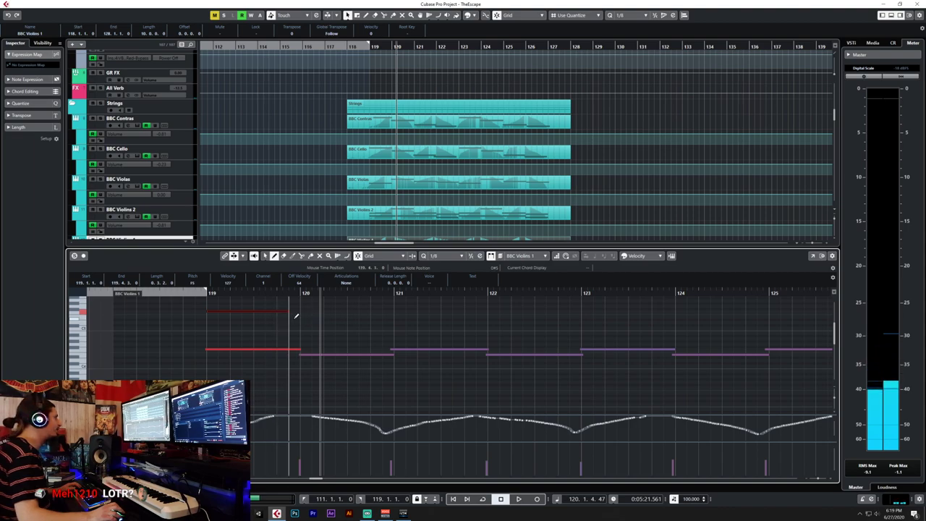
Draw three further melody notes from 119.4.3 to the start of bar 121 and raise their velocities to the maximum.
mouse_move(293, 316)
mouse_down()
mouse_move(346, 319)
mouse_move(352, 304)
mouse_move(395, 310)
mouse_up()
key(1)
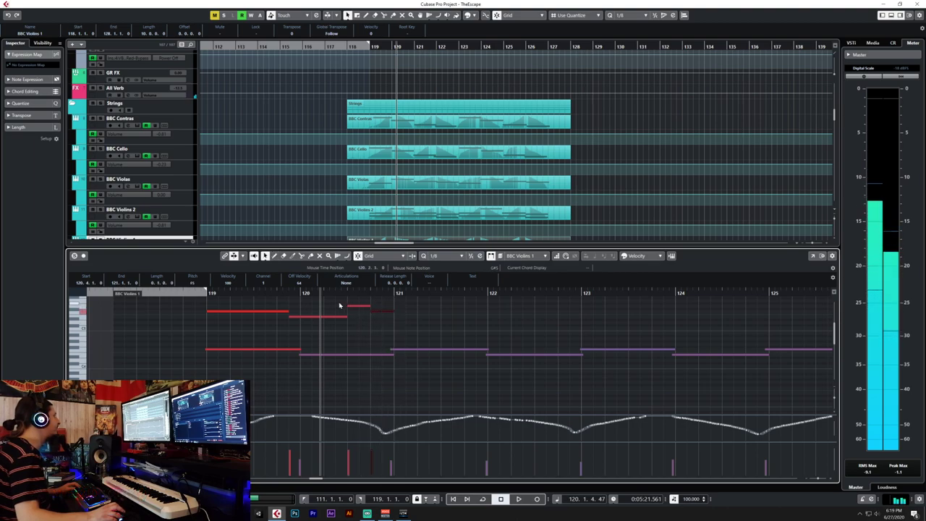
drag(289, 299, 375, 328)
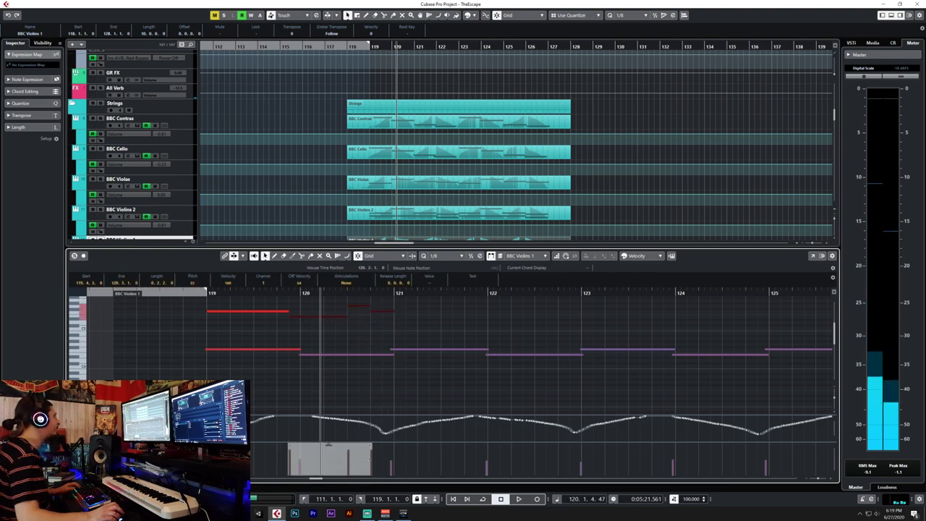
click(235, 316)
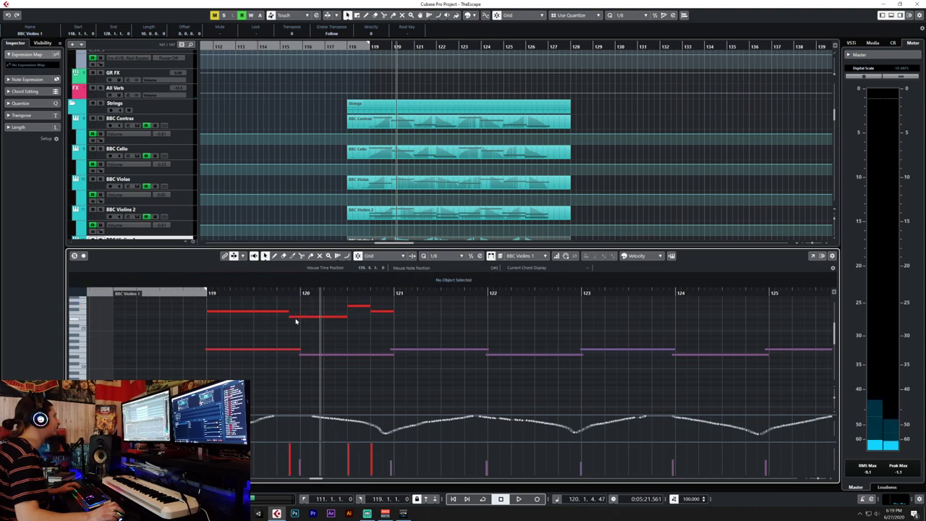
Duplicate the high four-note melody from bar 119 to bar 121, raise the copy's third note to a higher pitch and play it back.
click(148, 293)
key(space)
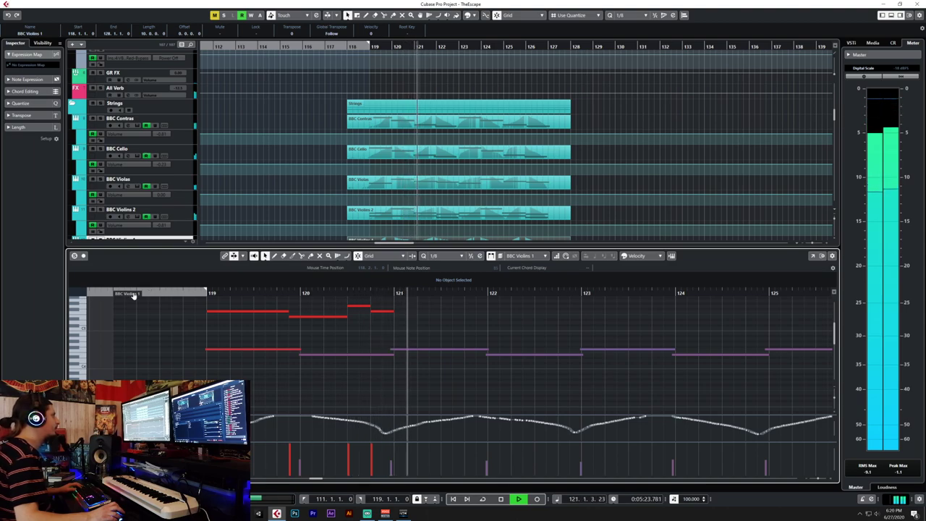
key(space)
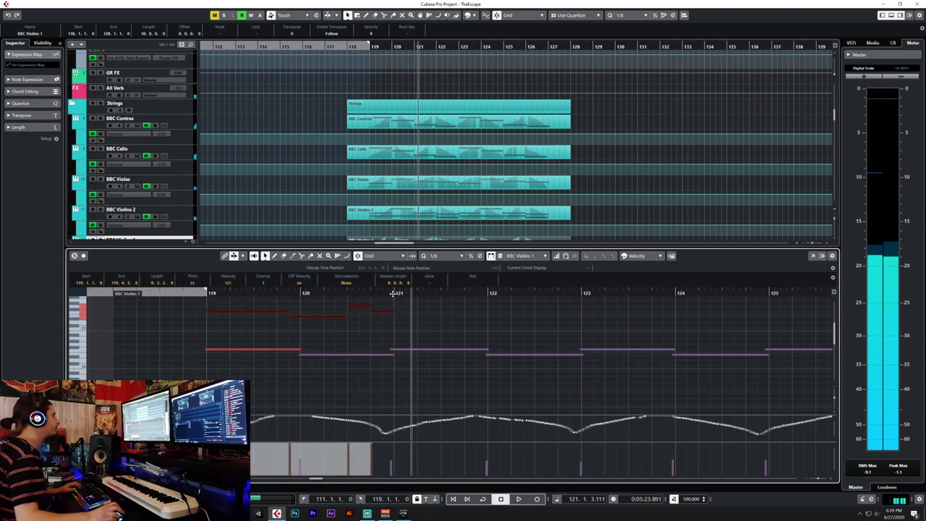
key(ctrl+z)
drag(547, 354, 549, 345)
key(space)
Duplicate the eight high melody notes of bars 119 to 122 so the copy starts at bar 123, and close the note editor.
drag(255, 324, 638, 377)
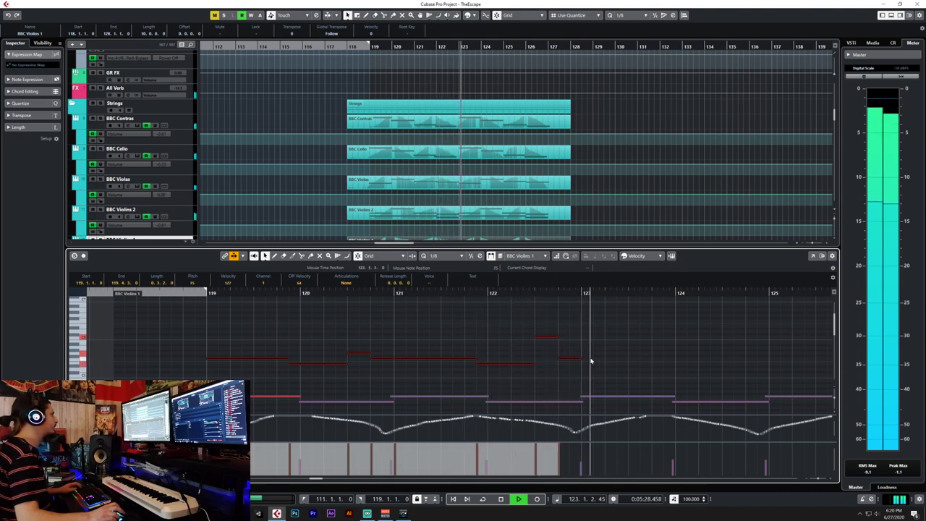
key(space)
drag(260, 330, 598, 384)
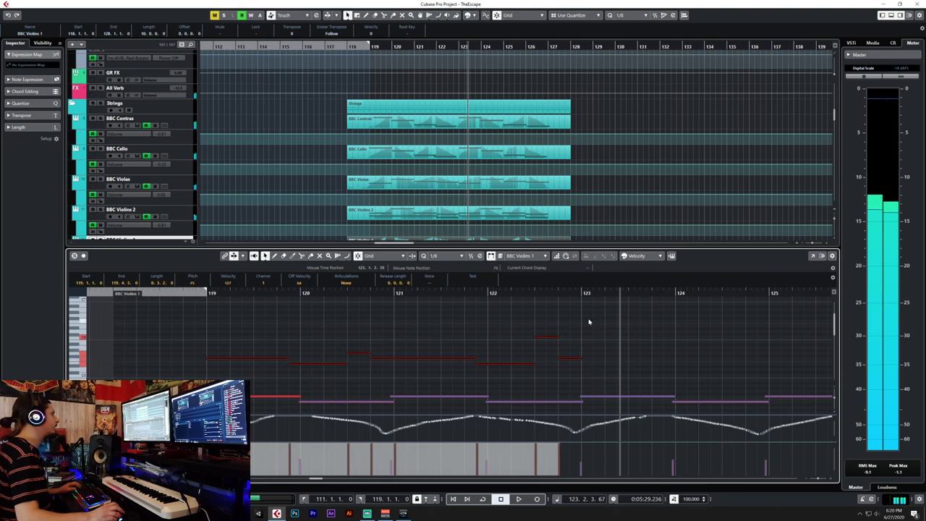
key(ctrl+d)
scroll(652, 344, right, 3)
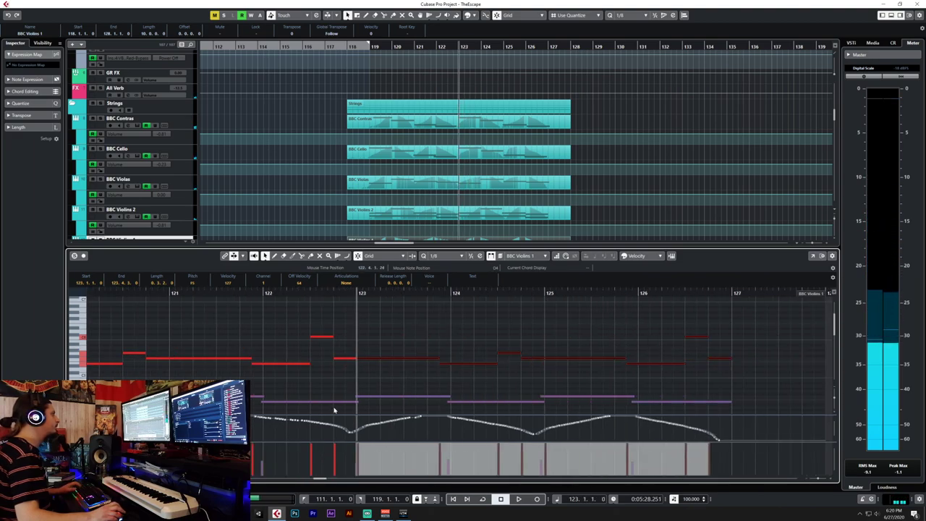
key(ctrl+e)
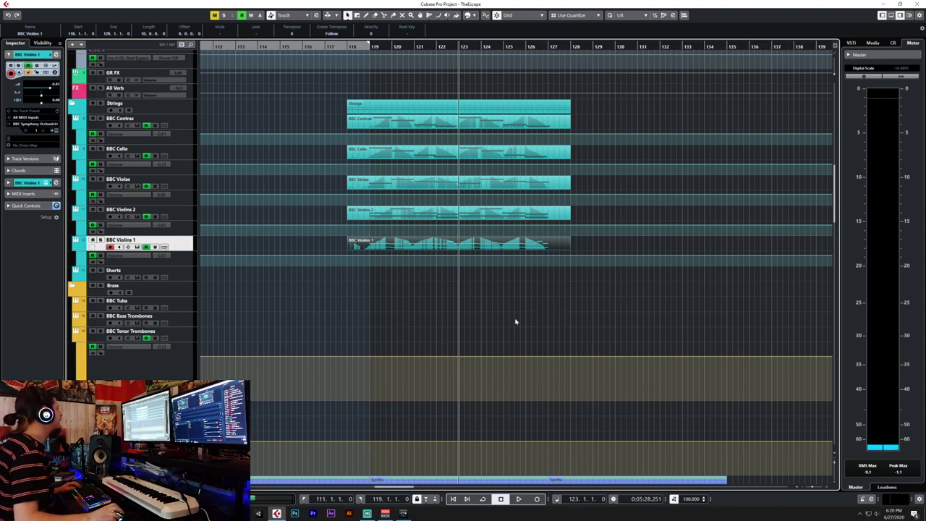
key(h)
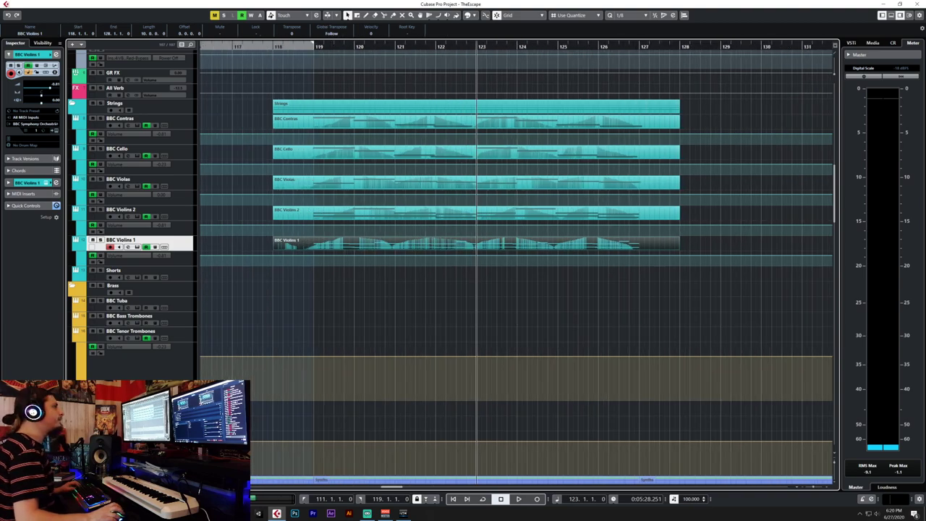